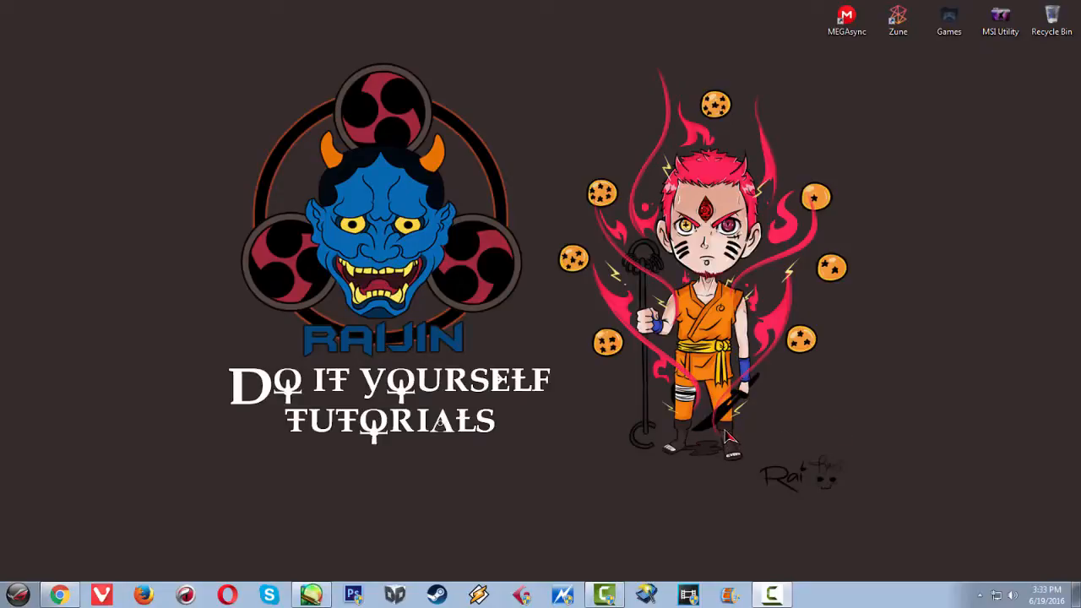
Switch to Chrome, look through the RaijinDIYT channel's uploaded videos, and minimize the browser.
click(59, 595)
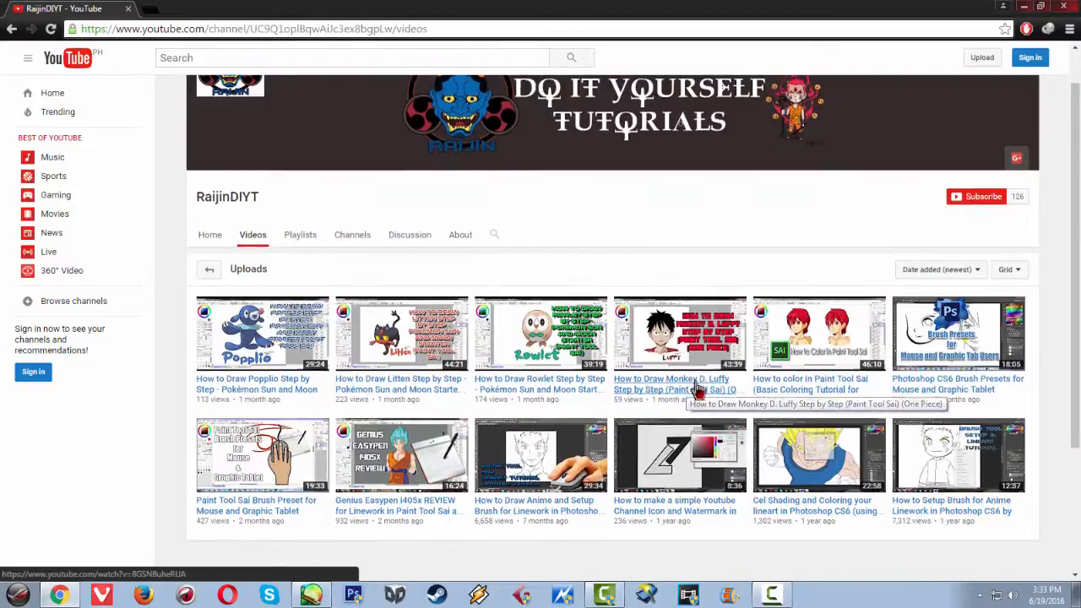
scroll(697, 390, down, 2)
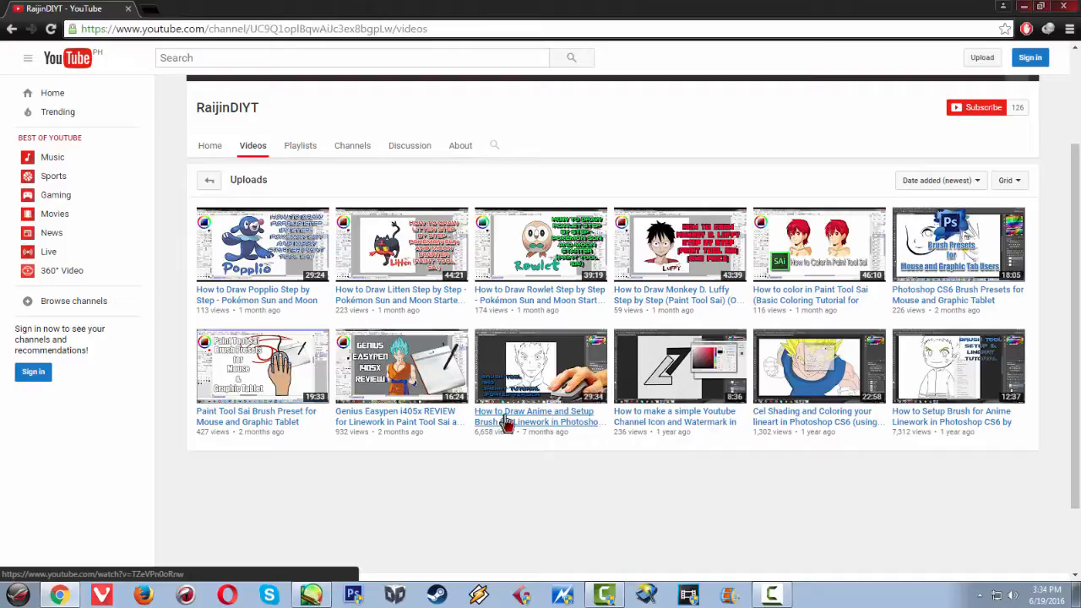
click(1023, 7)
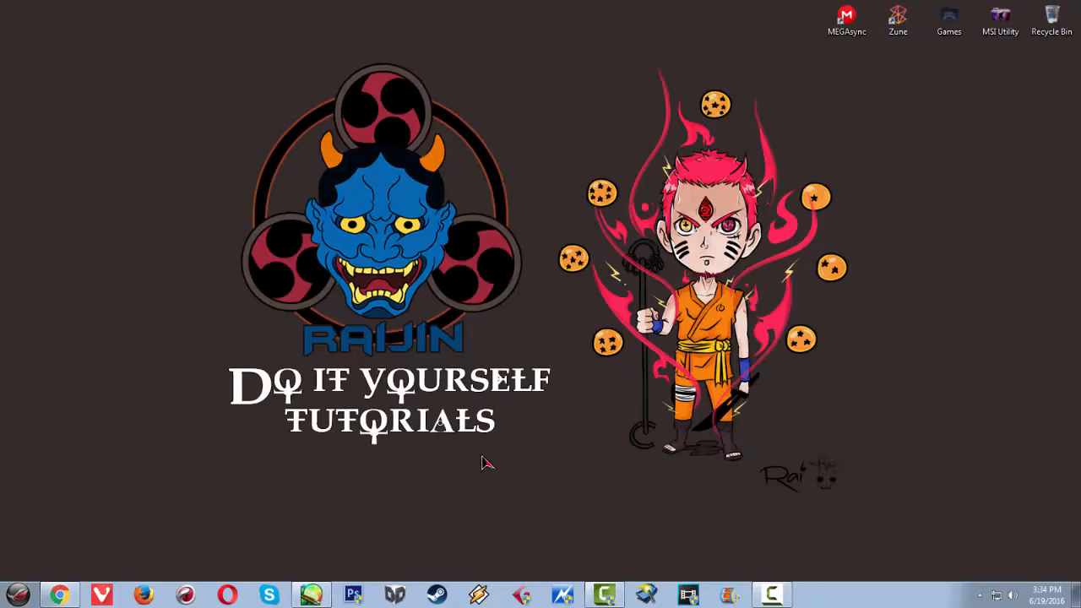
Switch to Paint Tool SAI and examine the finished line art of the boy and creature at several zoom levels.
click(311, 594)
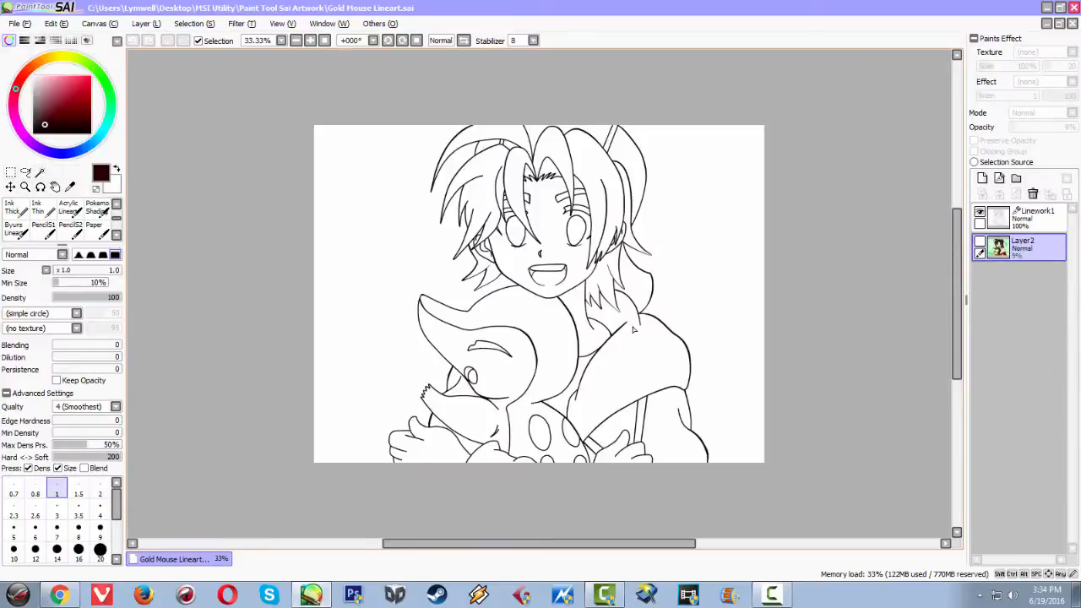
scroll(635, 330, down, 1)
scroll(523, 236, up, 2)
drag(540, 359, 511, 275)
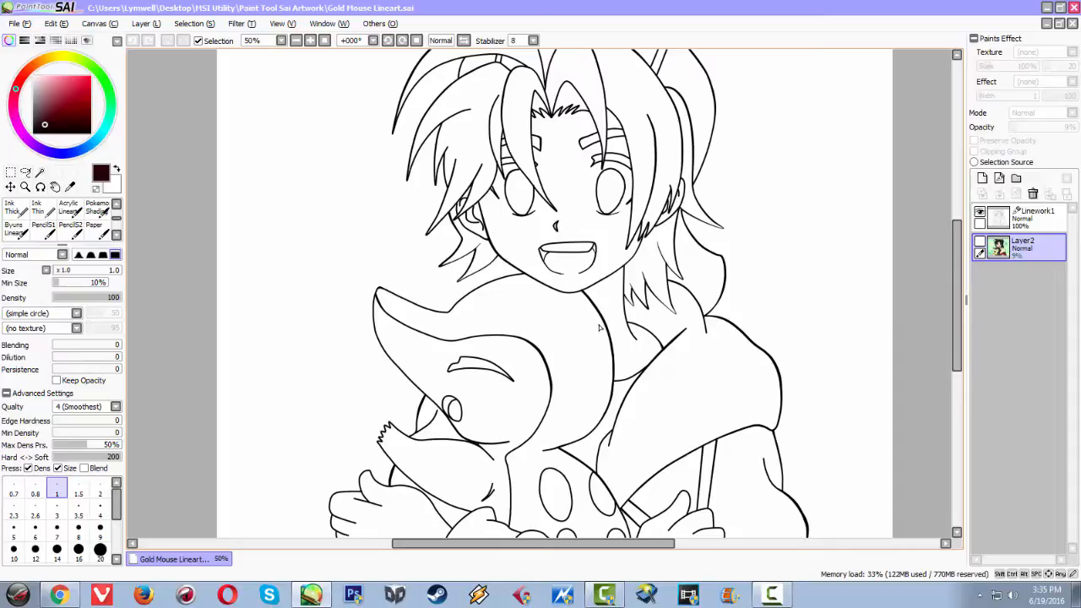
scroll(598, 326, up, 2)
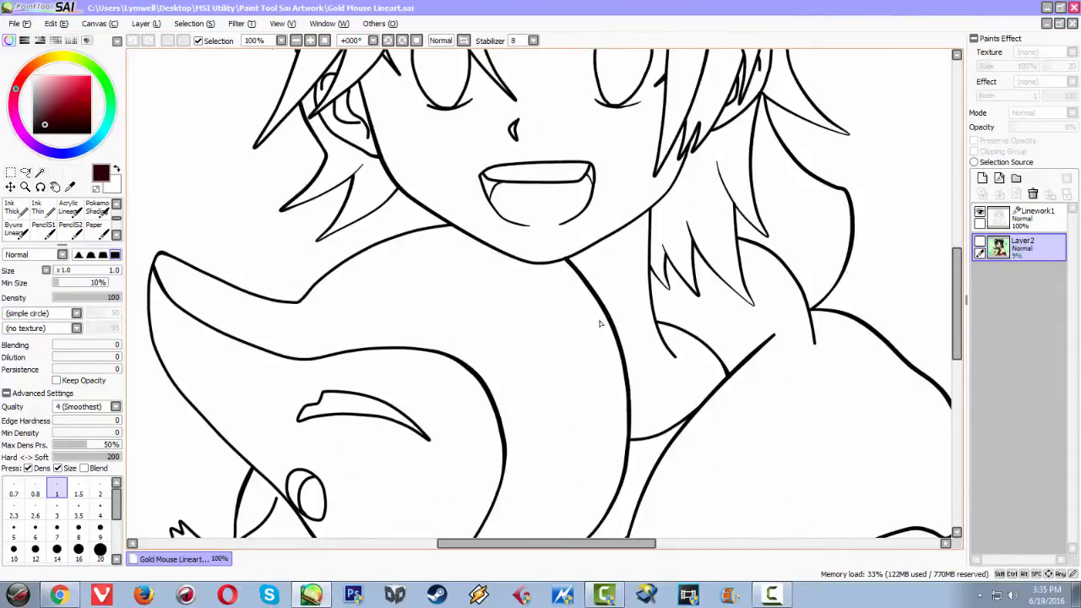
scroll(600, 323, down, 1)
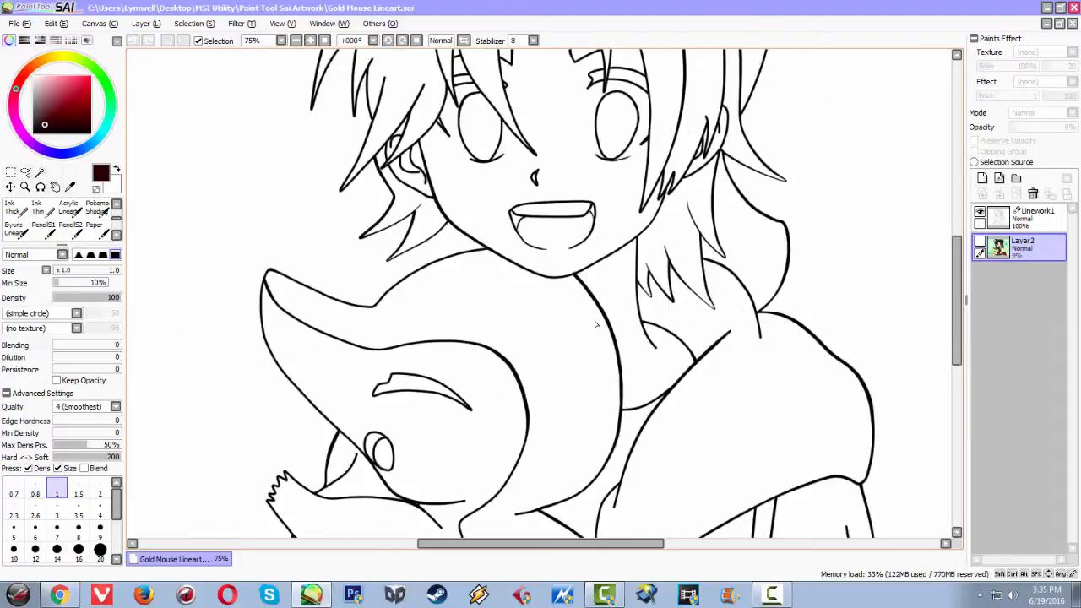
scroll(596, 324, down, 1)
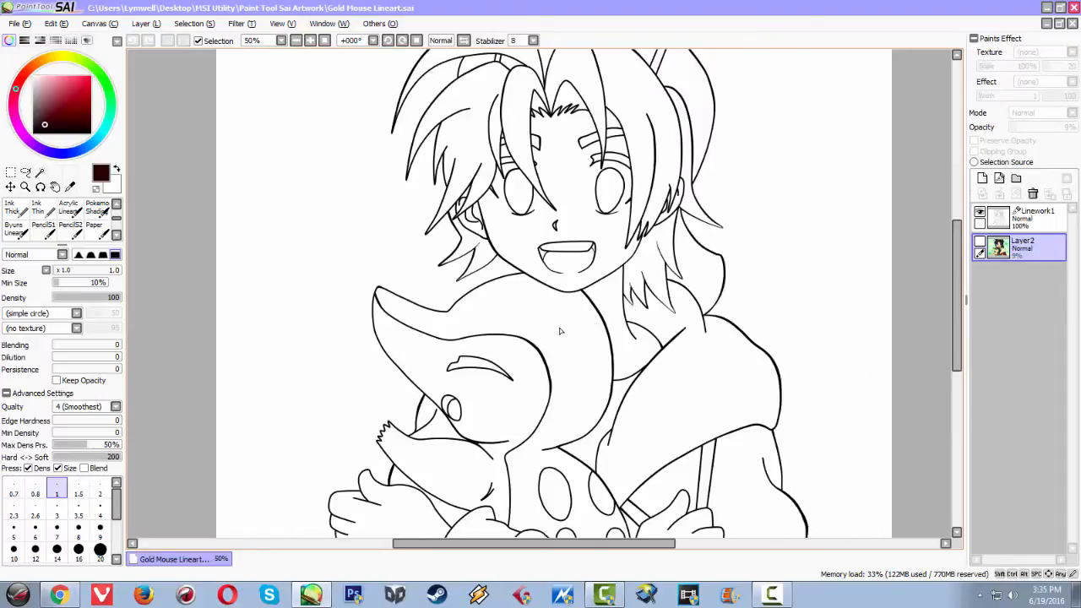
scroll(568, 330, down, 2)
scroll(569, 330, up, 2)
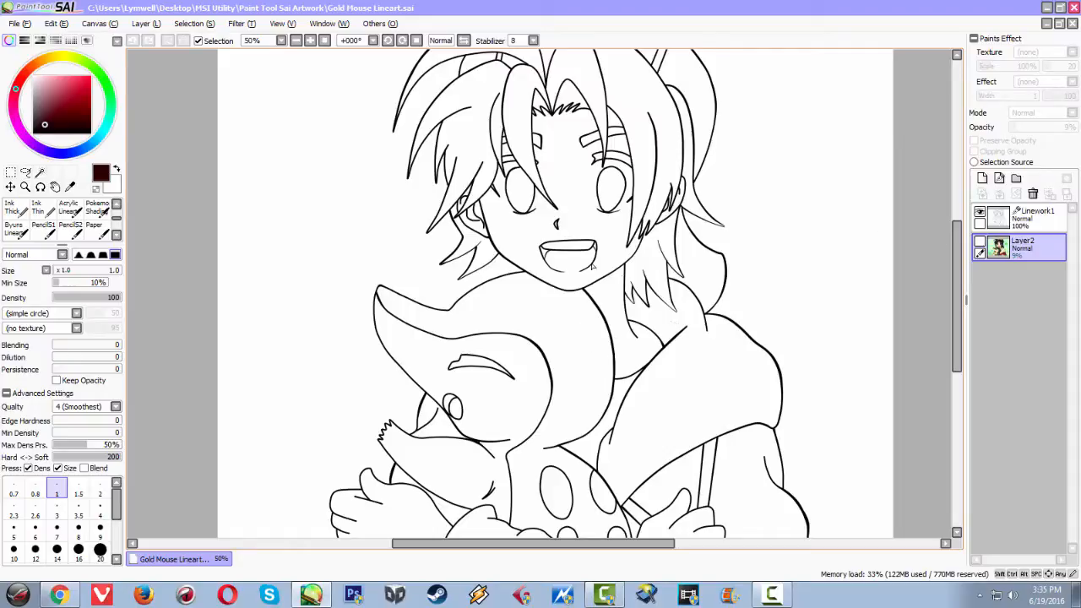
Hide the Linework1 layer, show the coloured reference on Layer2 at 68% opacity, and inspect it.
click(981, 212)
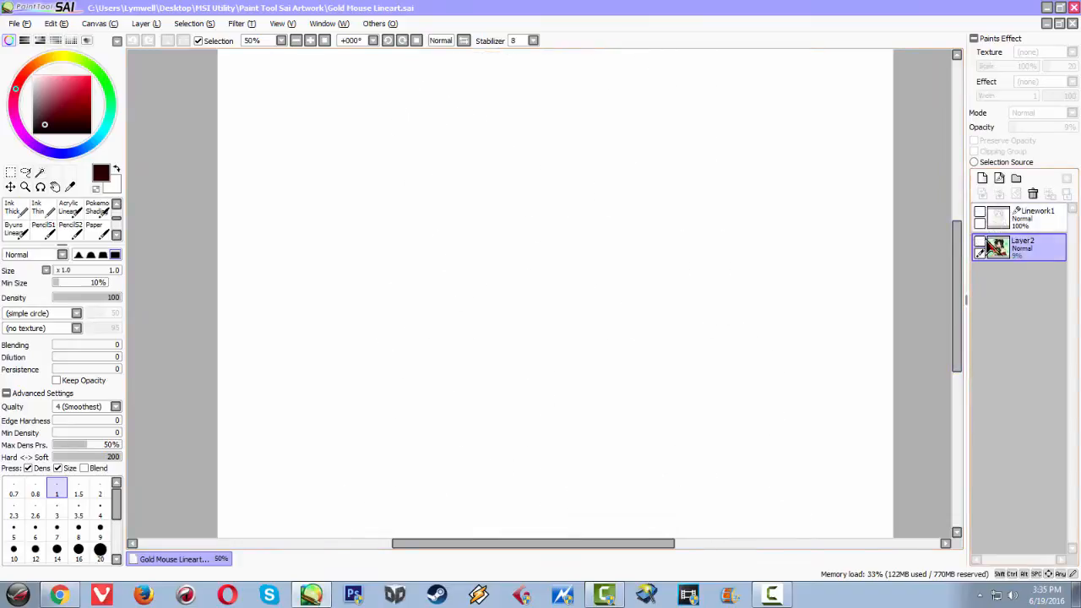
click(979, 243)
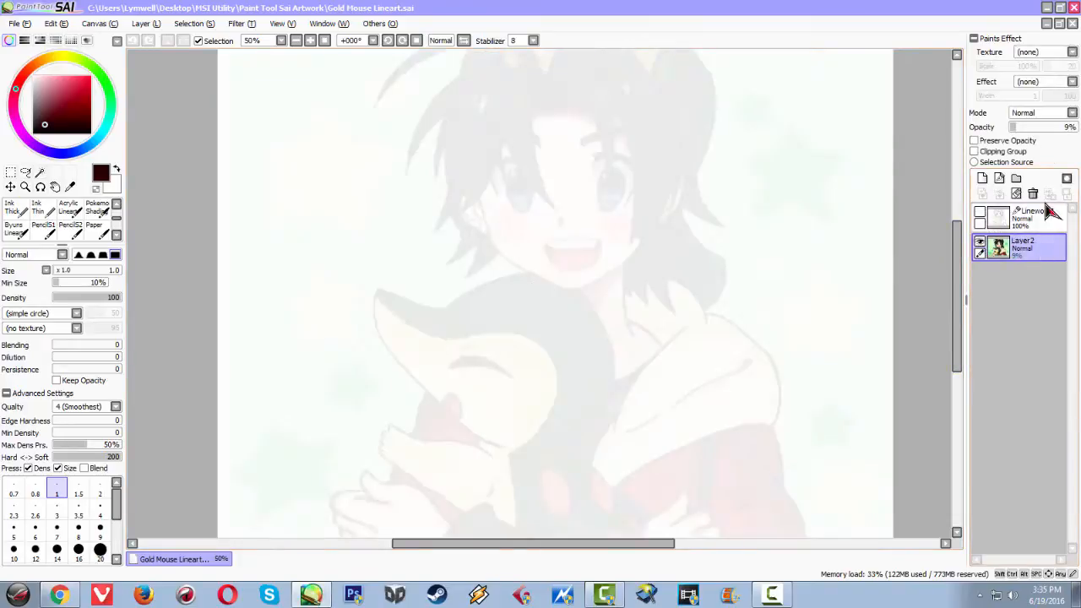
drag(1047, 127, 1056, 127)
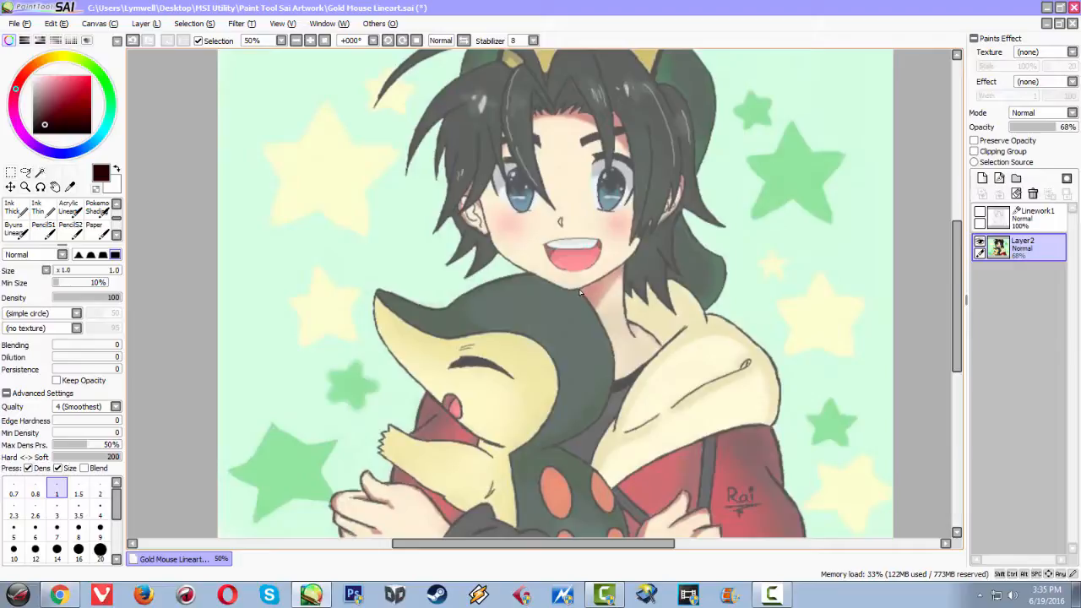
scroll(577, 293, down, 2)
scroll(577, 295, up, 2)
scroll(573, 253, up, 2)
scroll(568, 257, down, 2)
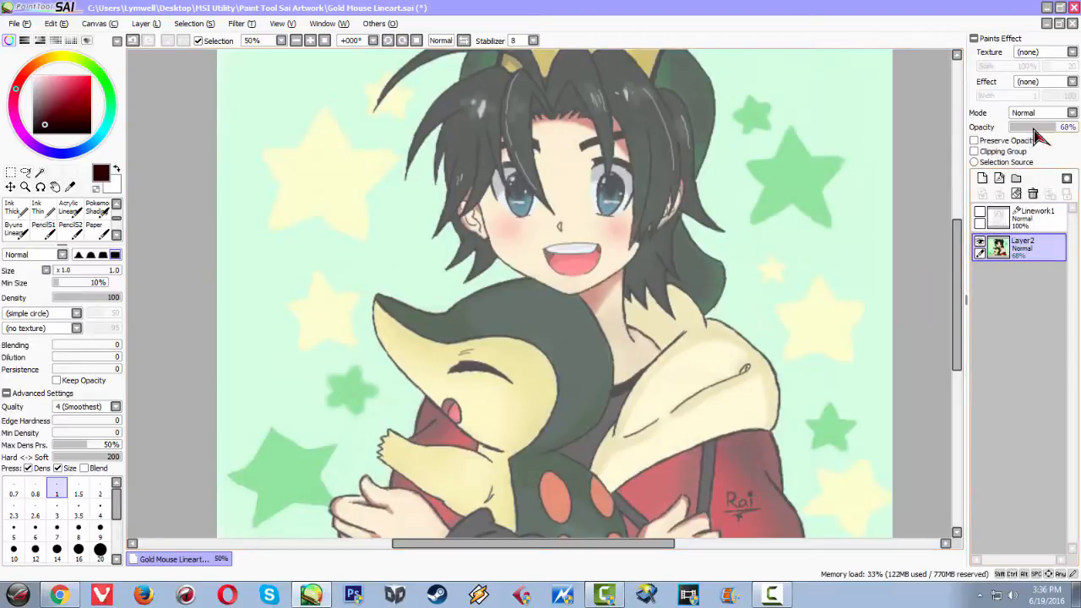
Lower Layer2's opacity to 20%, hide it, and show the Linework1 layer again.
drag(1039, 129, 1026, 130)
click(998, 218)
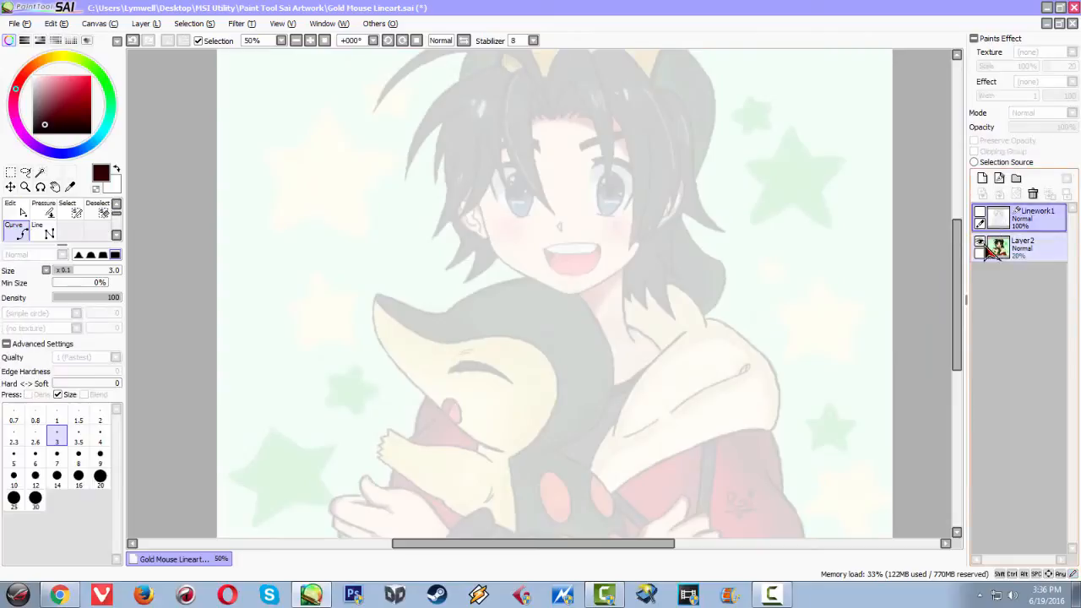
click(980, 242)
click(979, 212)
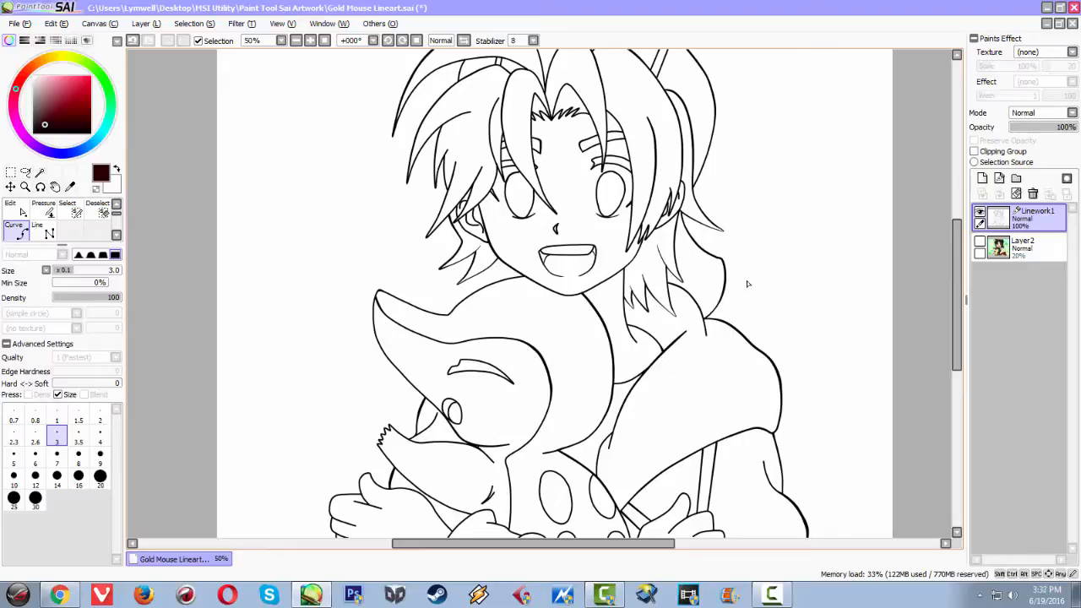
Add a new linework layer above Linework1, hide Linework1, and show the Layer2 reference image.
click(1000, 179)
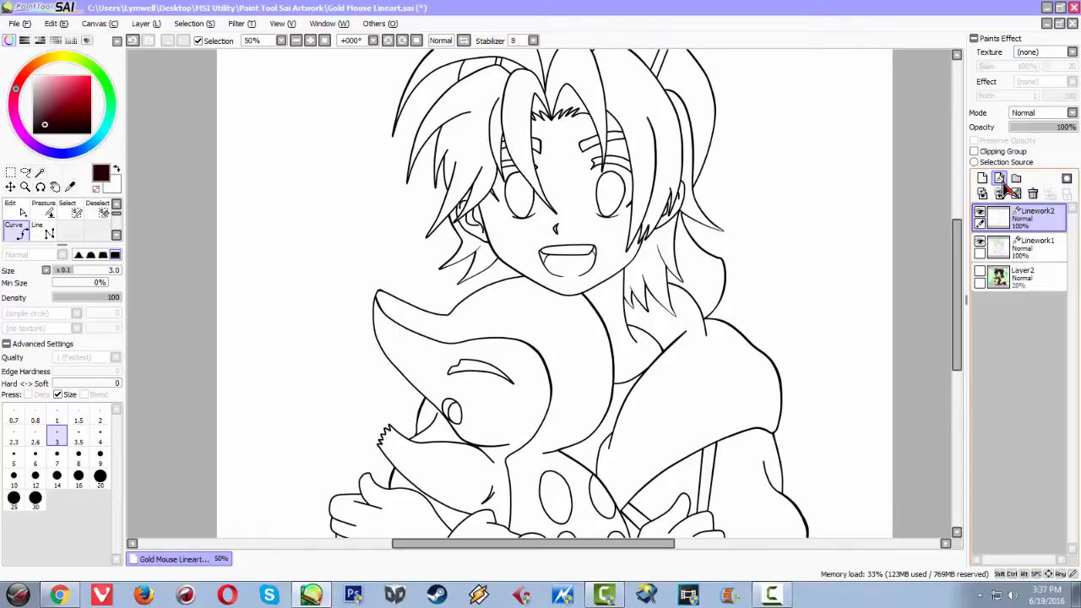
click(980, 244)
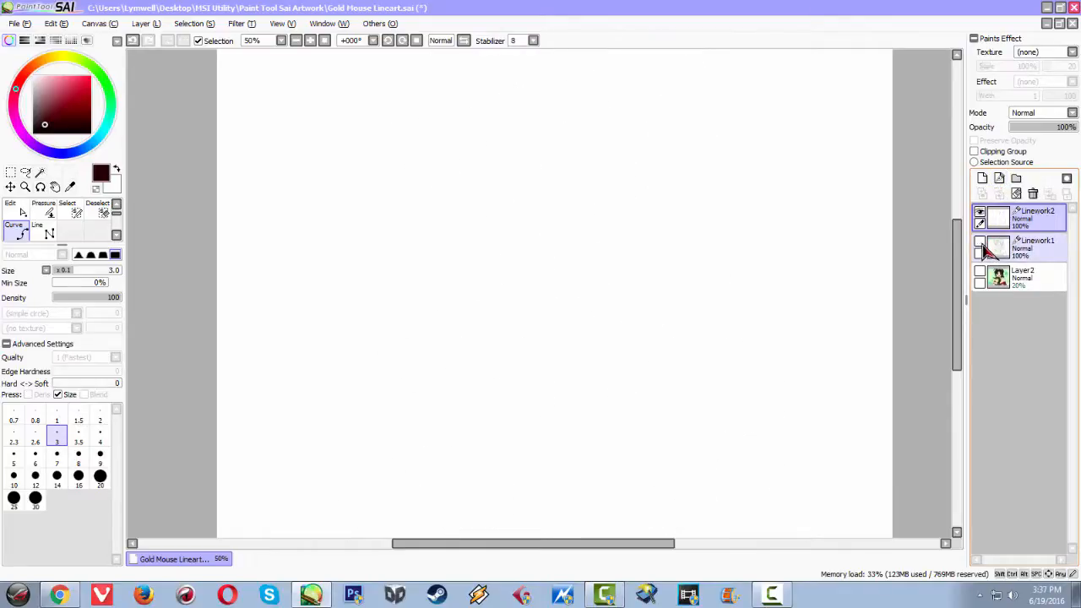
click(980, 272)
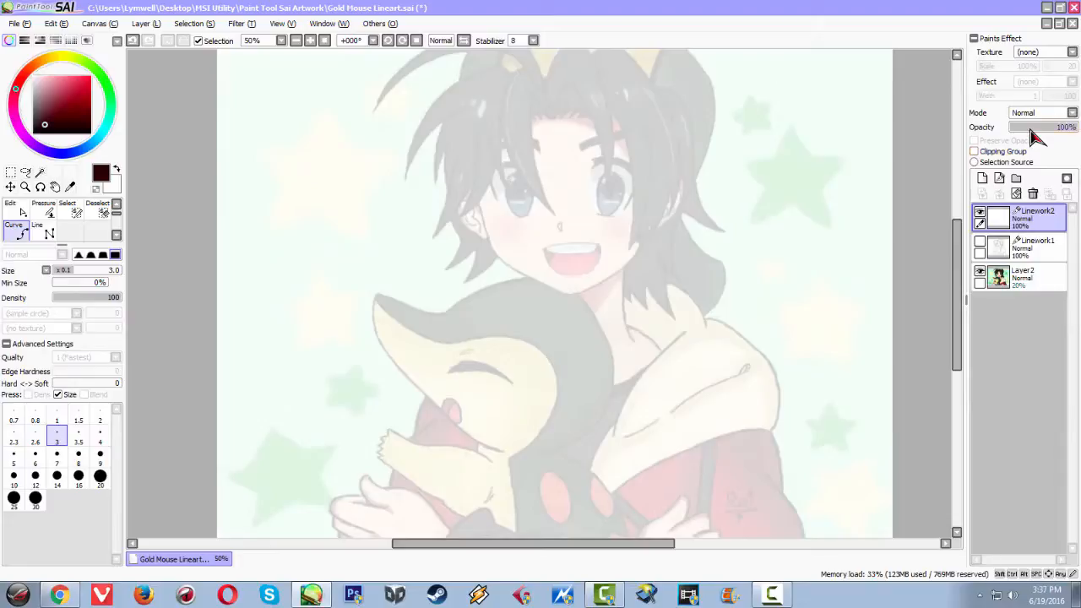
Set the opacity of the Layer2 reference image to 26%.
click(1021, 287)
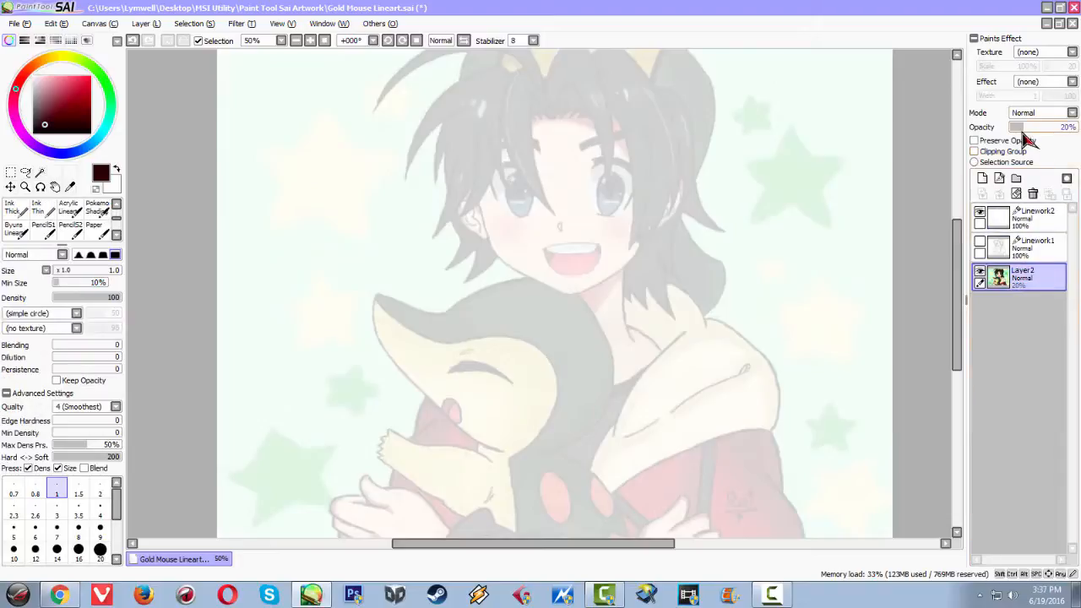
click(1024, 128)
mouse_move(1027, 135)
mouse_down()
mouse_move(1041, 138)
mouse_move(1032, 140)
mouse_up()
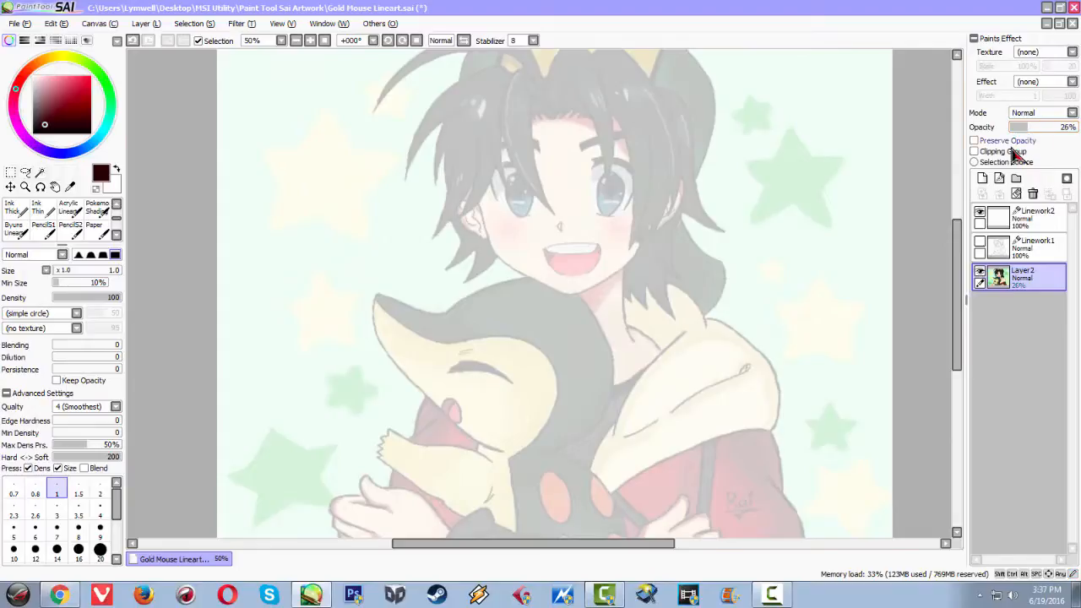
Select the Linework2 layer and look through its available linework tools.
scroll(803, 245, up, 2)
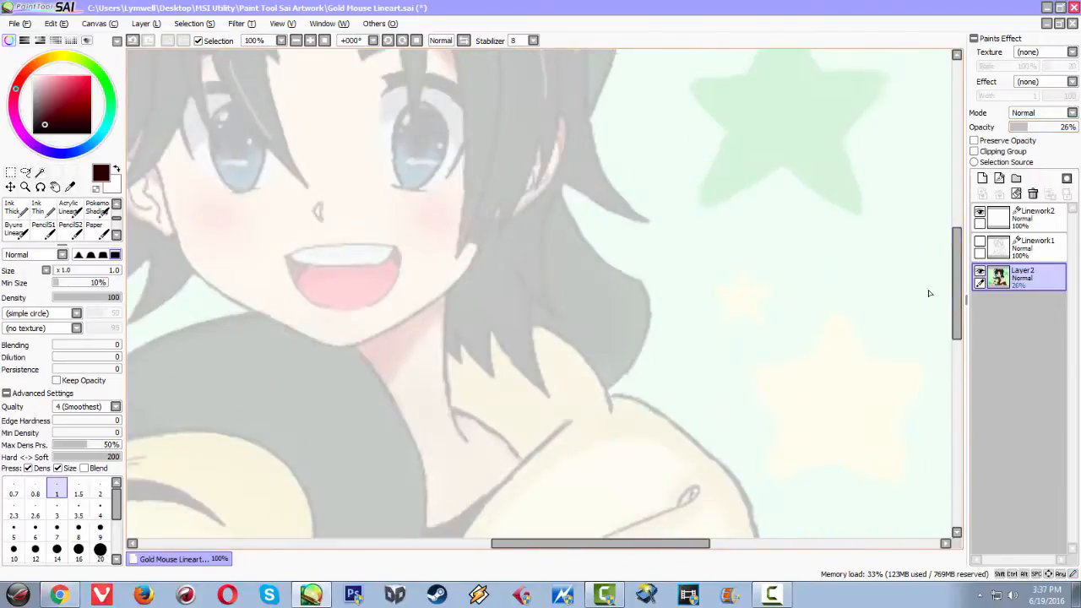
drag(509, 290, 630, 321)
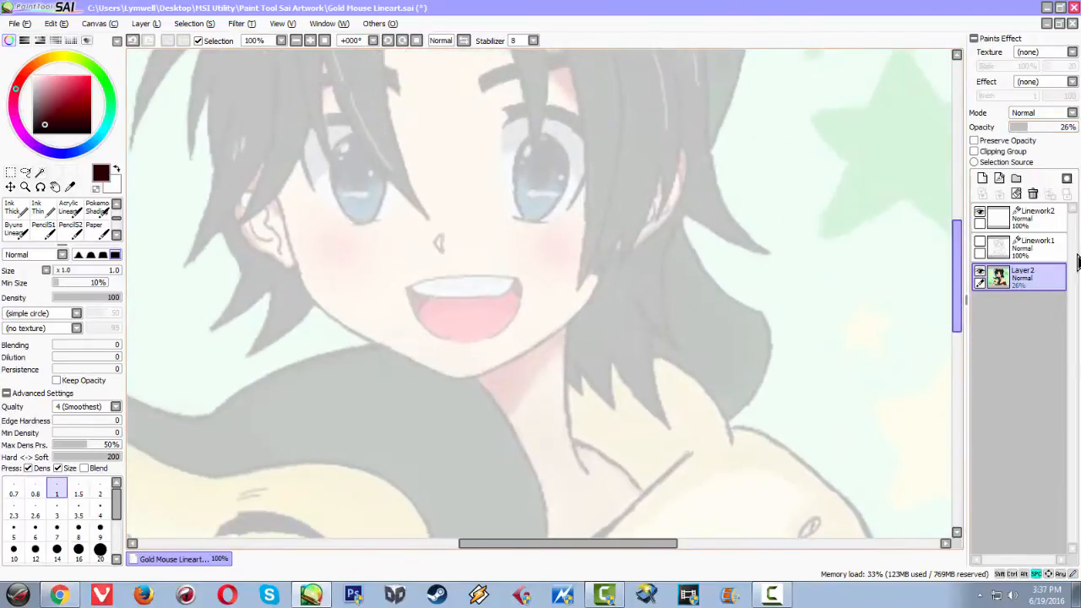
click(1032, 221)
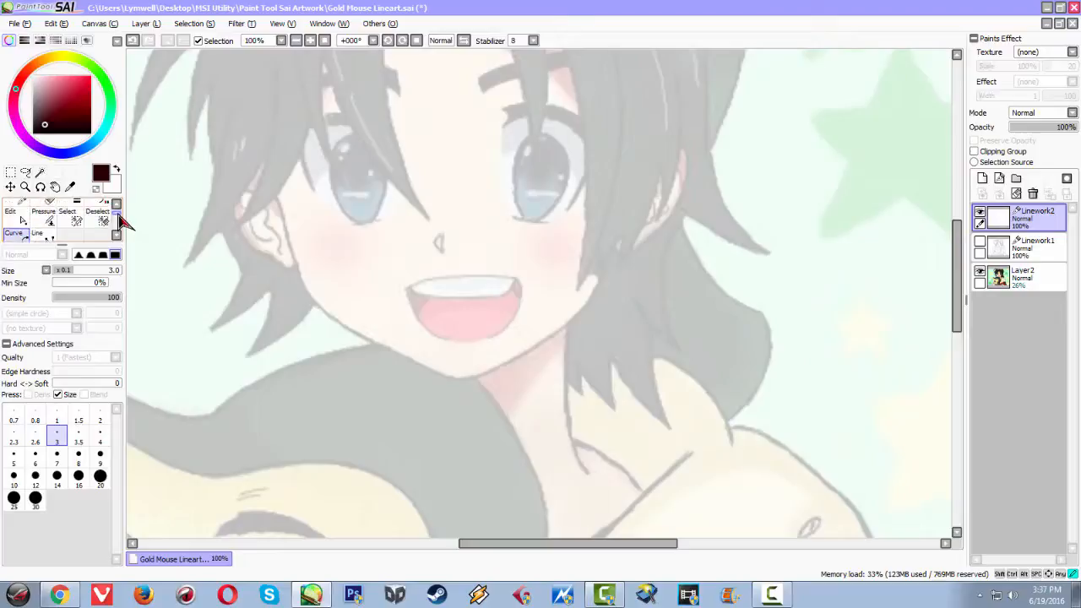
click(117, 233)
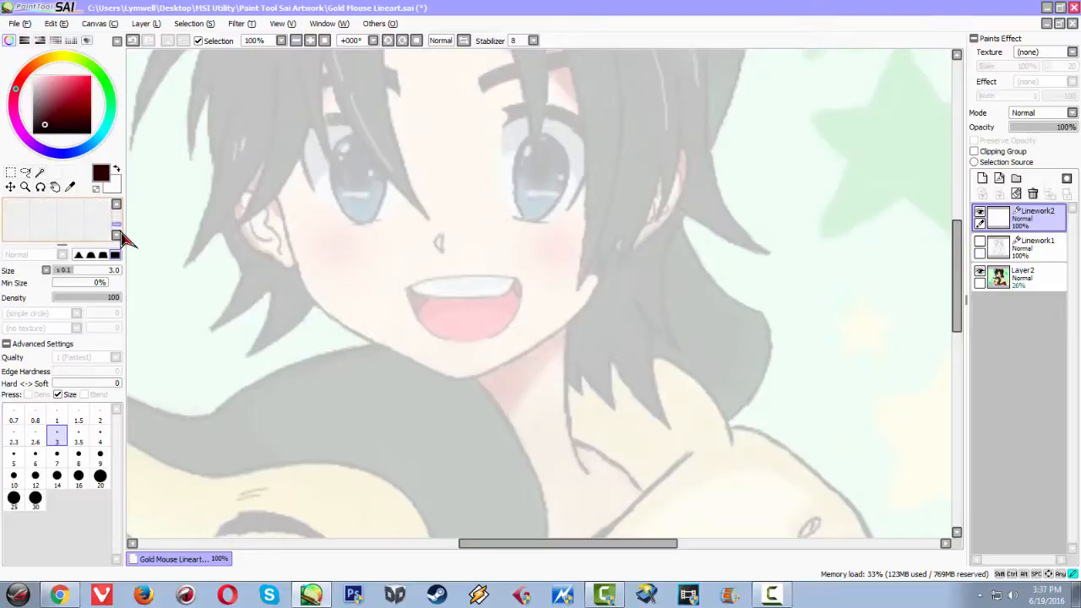
scroll(123, 226, up, 2)
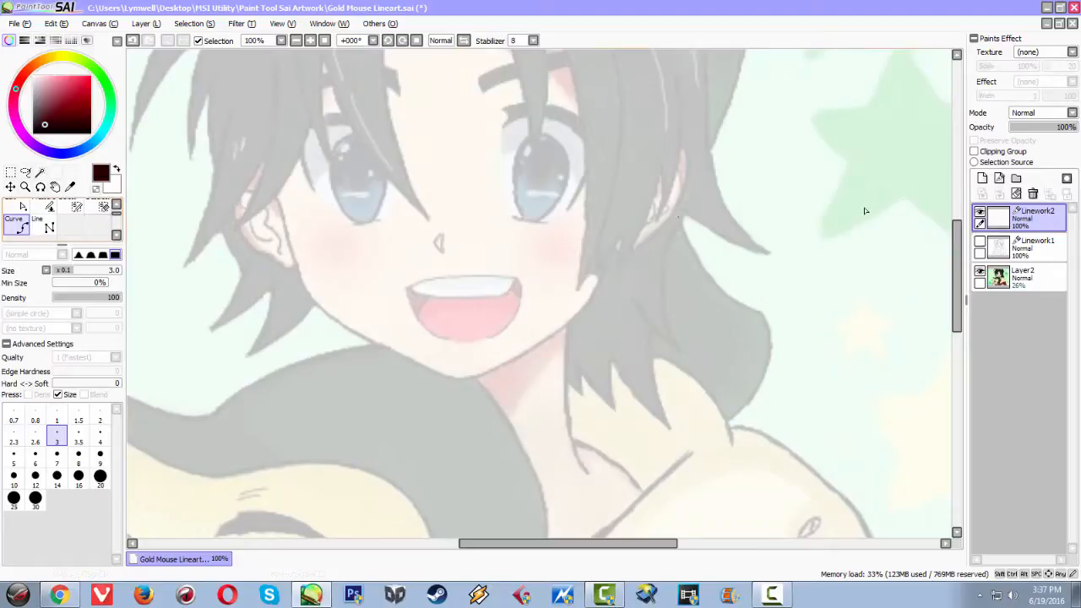
click(983, 181)
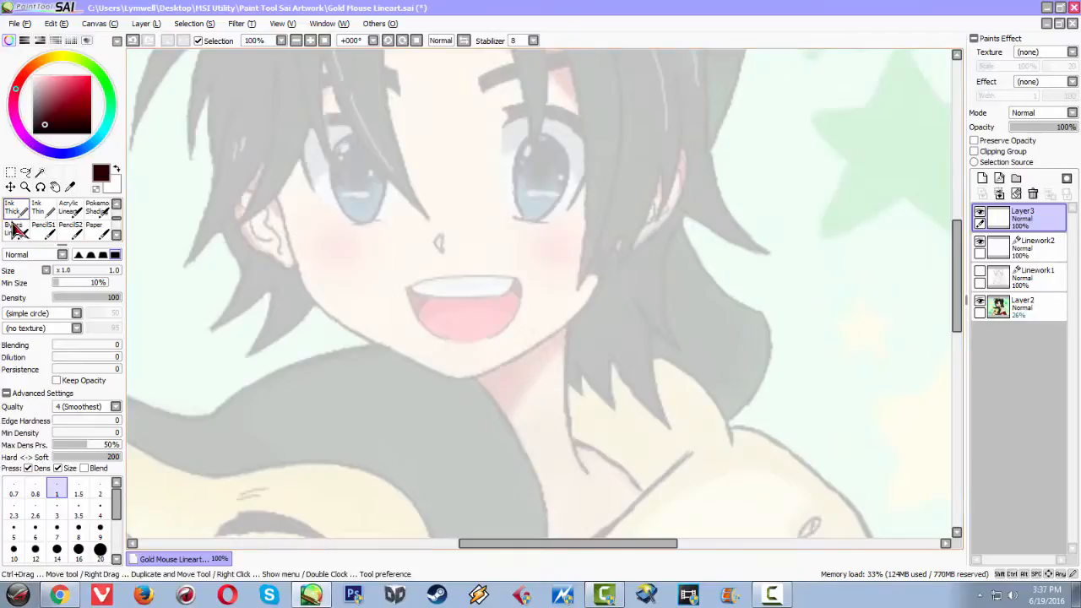
scroll(120, 226, up, 2)
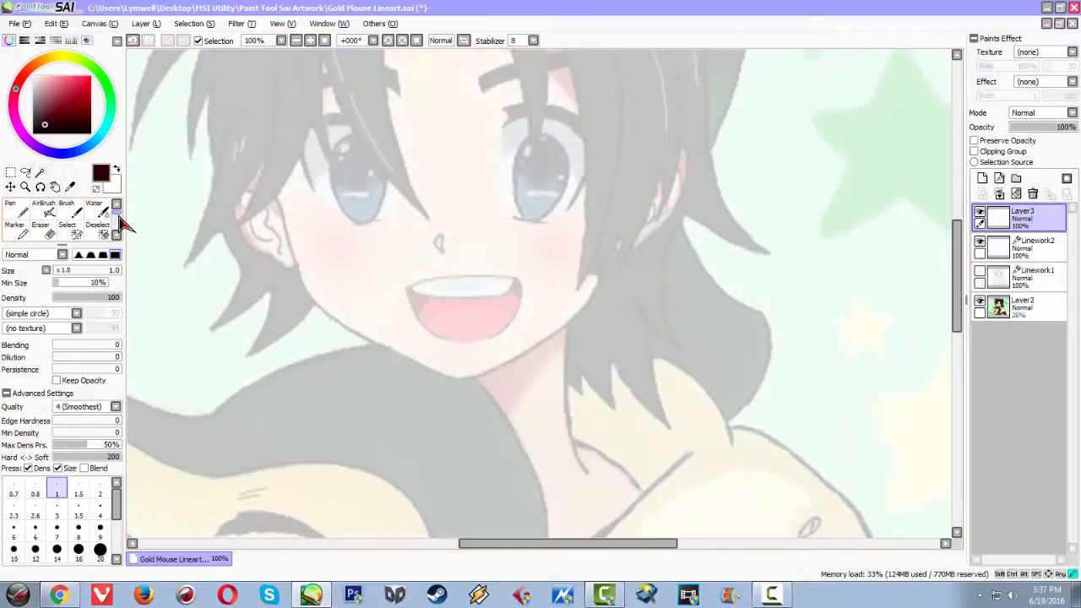
scroll(121, 225, down, 3)
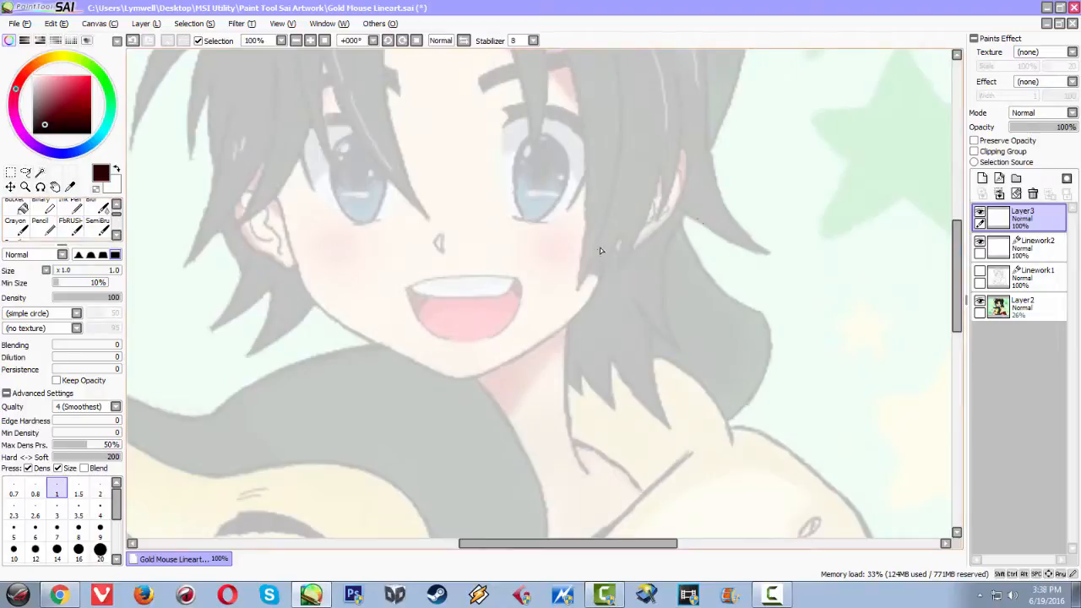
click(1037, 199)
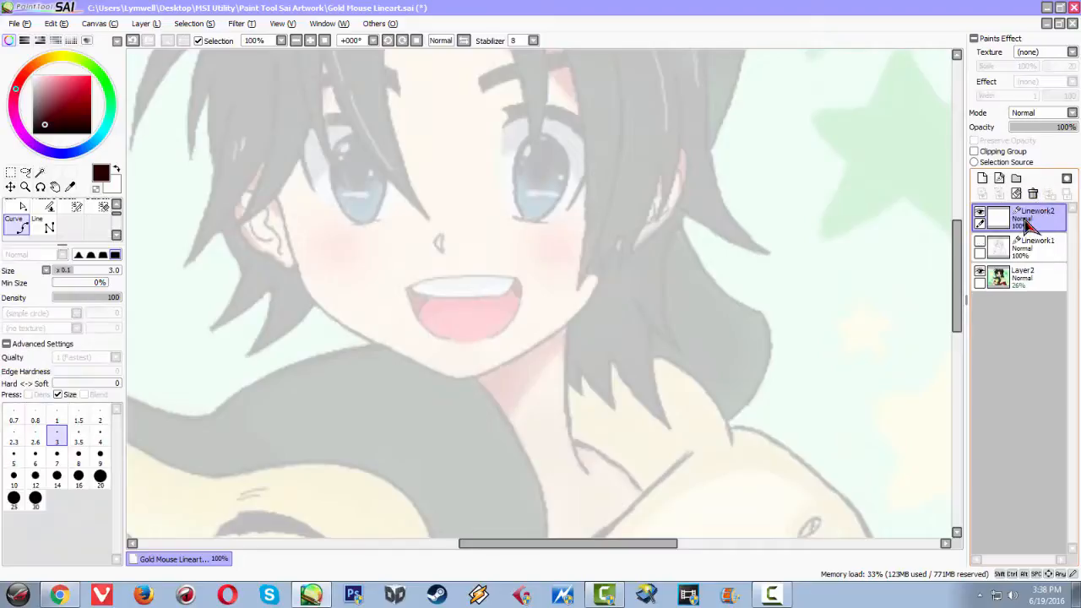
click(1037, 199)
click(999, 179)
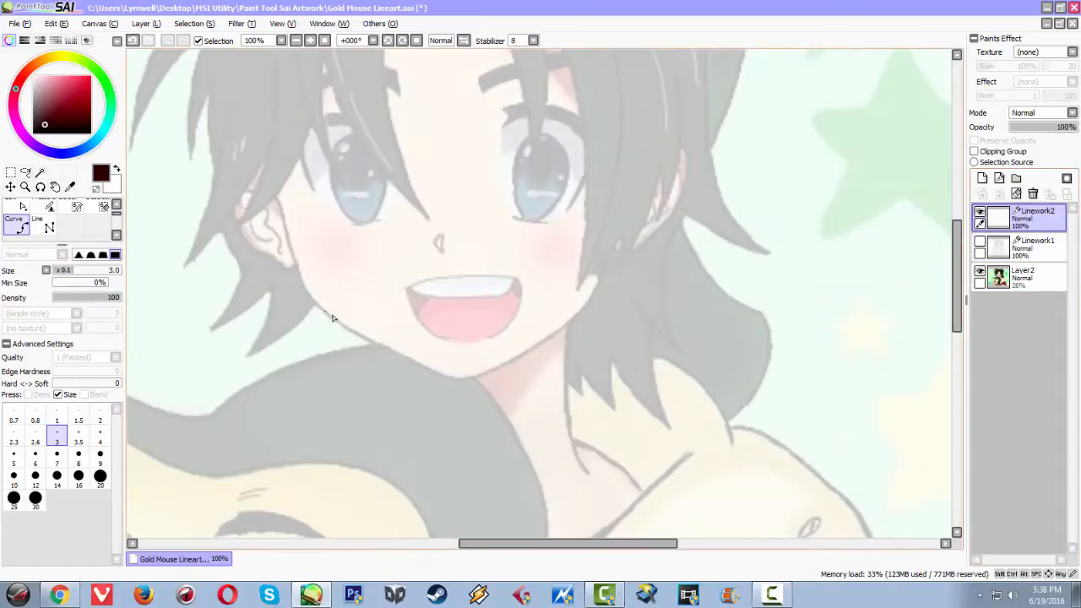
Trace the jawline with one Curve stroke from beside the left ear, around the chin, up to the hair on the right cheek.
scroll(332, 317, down, 1)
scroll(318, 294, up, 2)
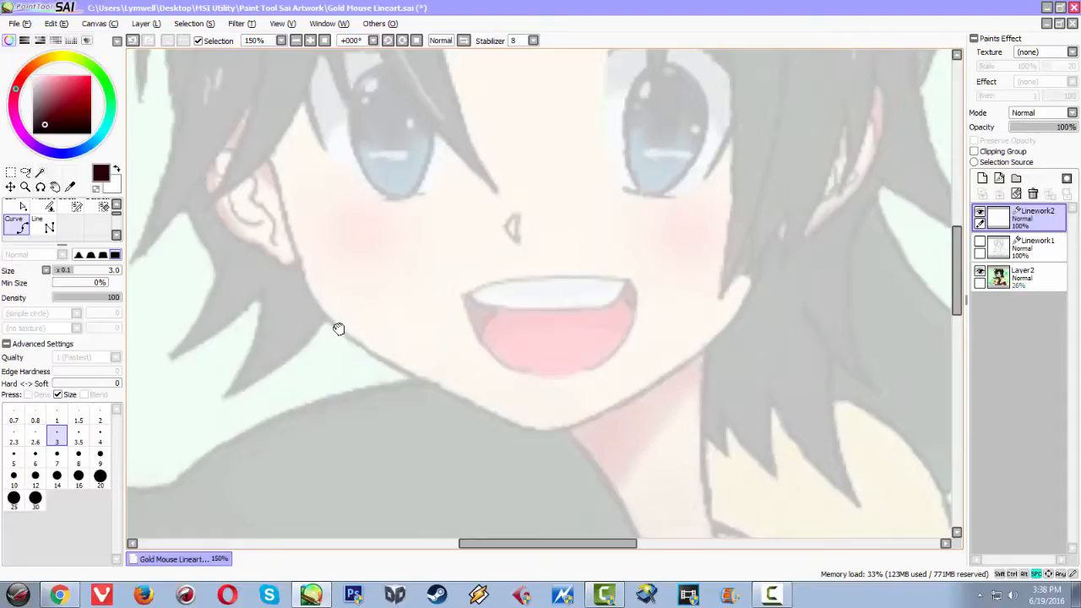
drag(343, 321, 278, 357)
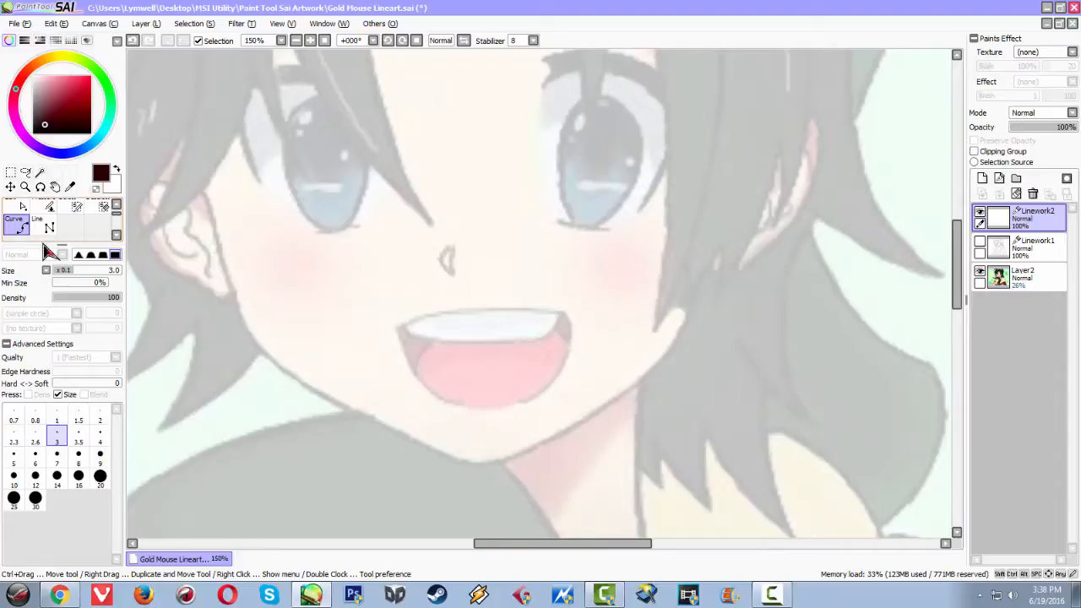
scroll(282, 307, up, 3)
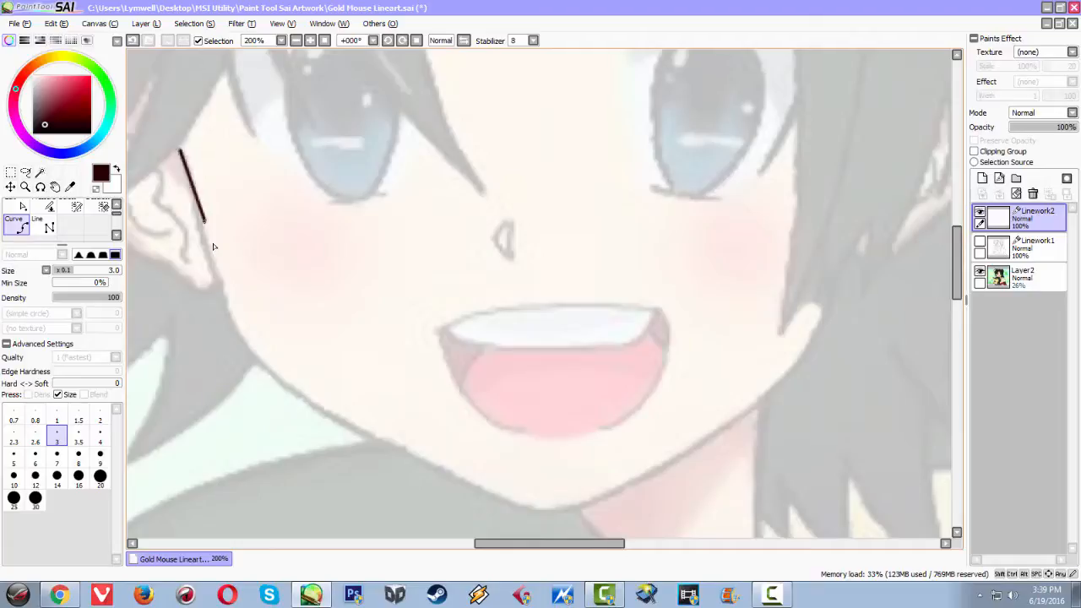
click(228, 319)
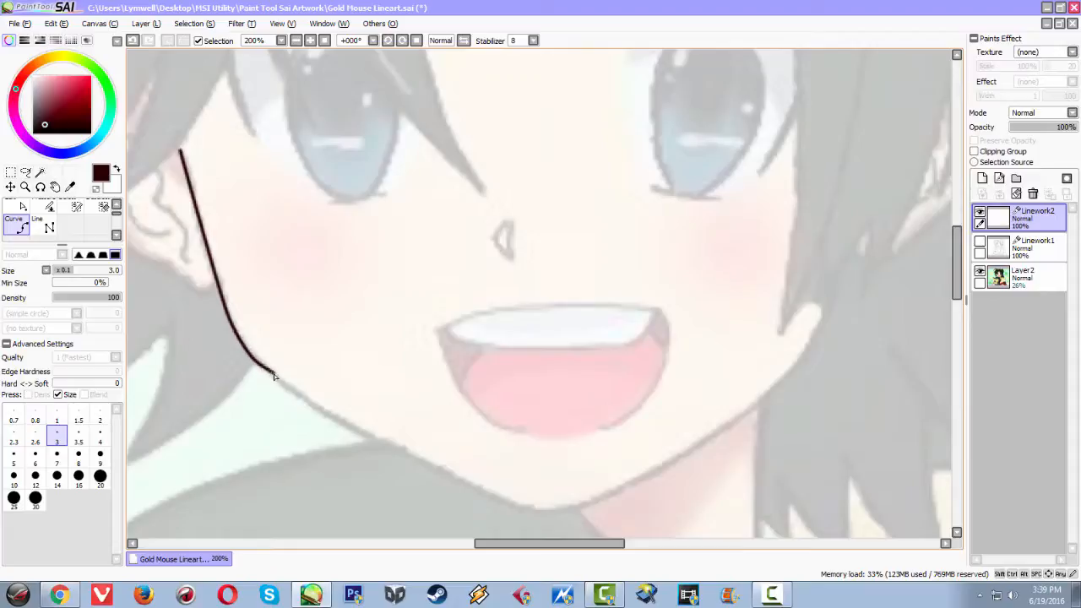
click(279, 385)
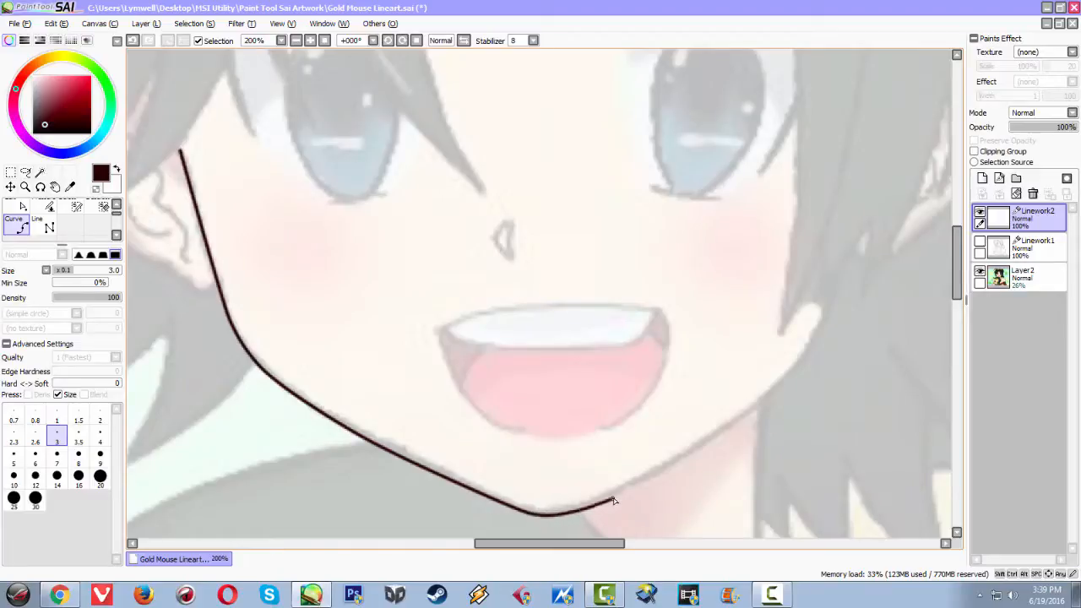
click(754, 406)
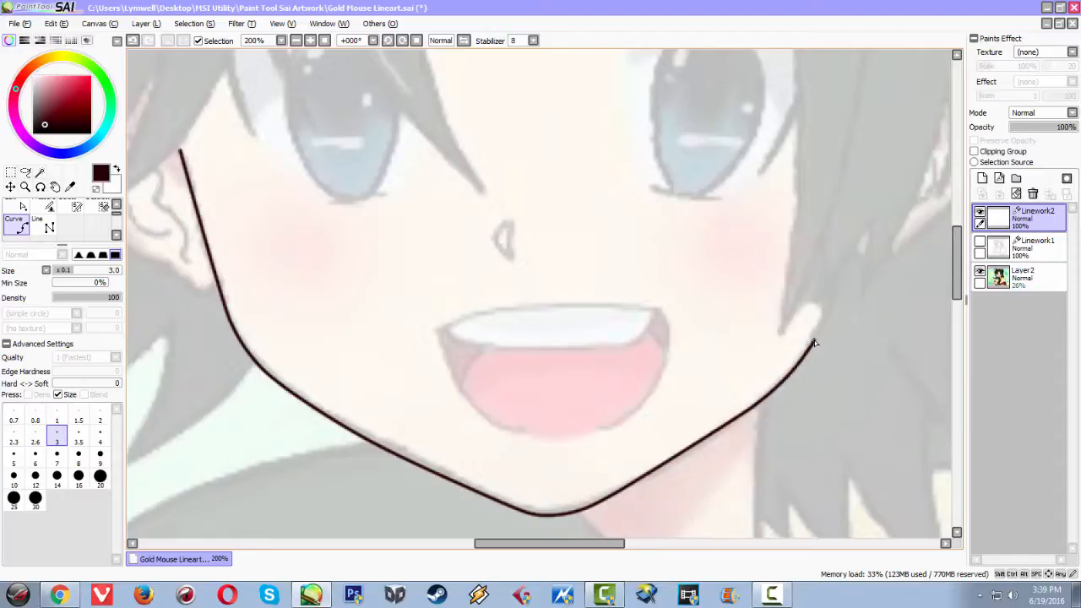
click(845, 271)
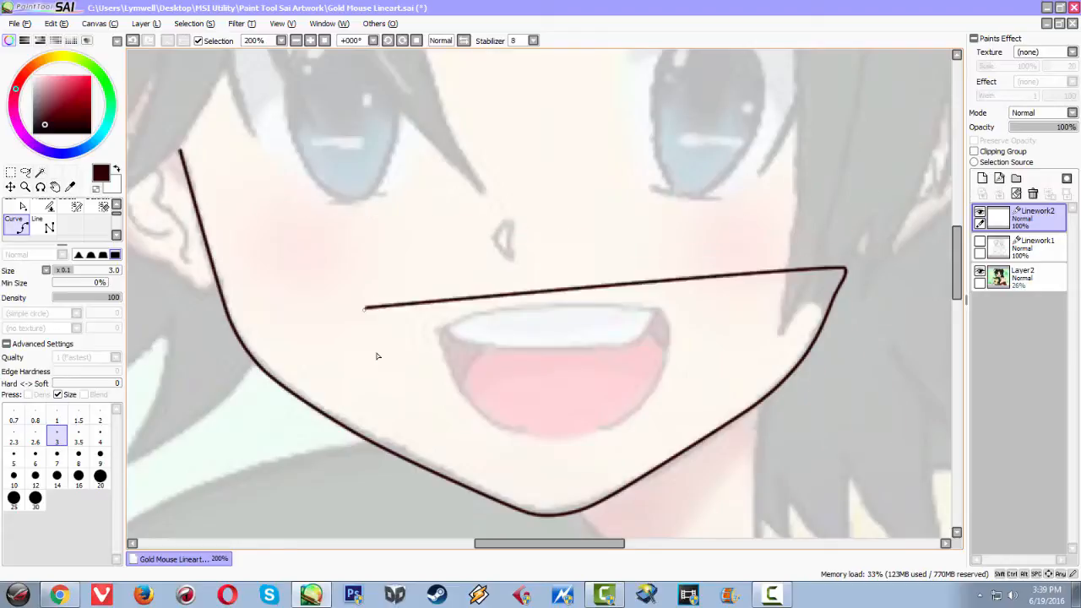
double_click(845, 271)
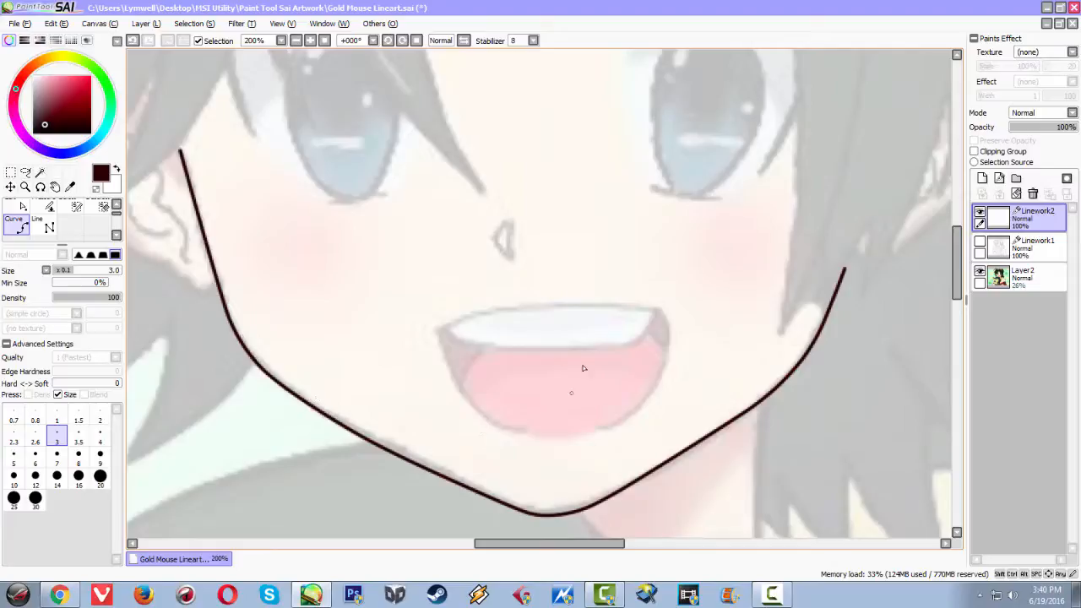
Trace the right side of the neck with a curve from the jawline down to the collar area.
scroll(591, 328, down, 2)
scroll(542, 317, up, 1)
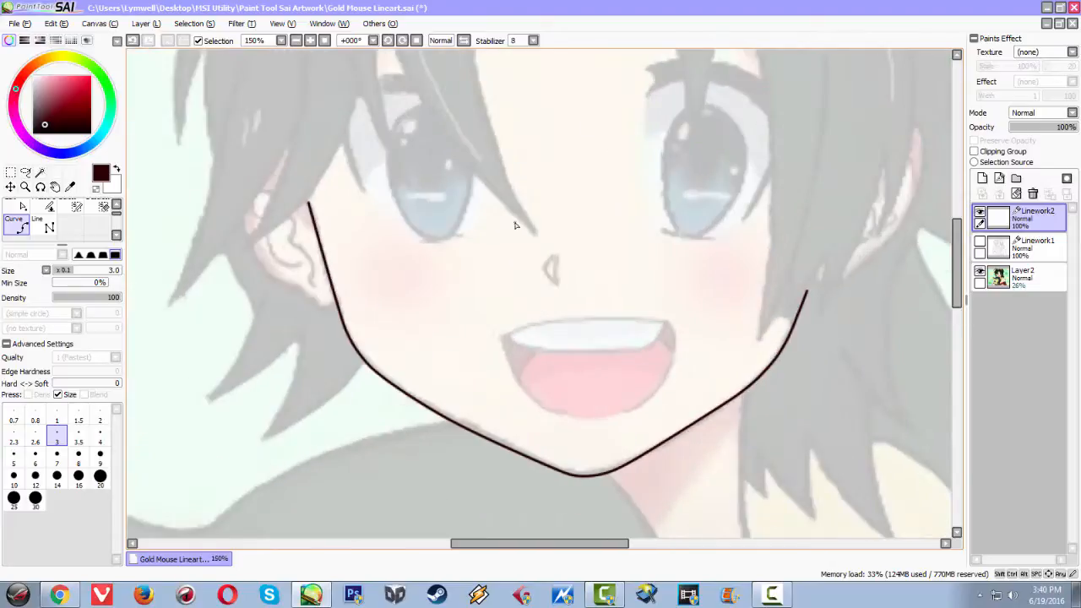
scroll(520, 226, up, 1)
scroll(528, 237, down, 5)
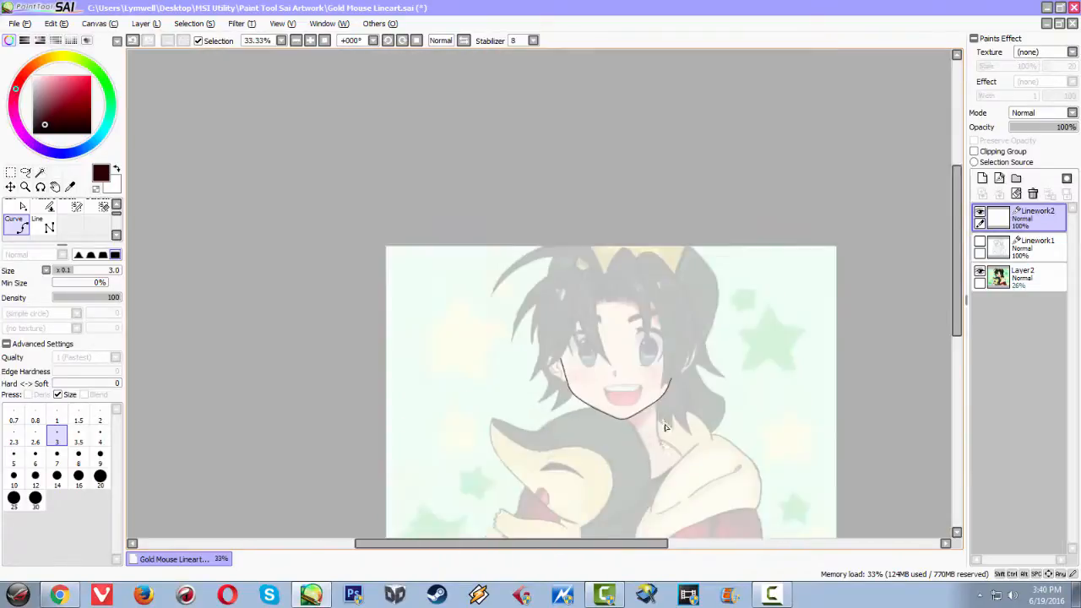
scroll(665, 427, up, 5)
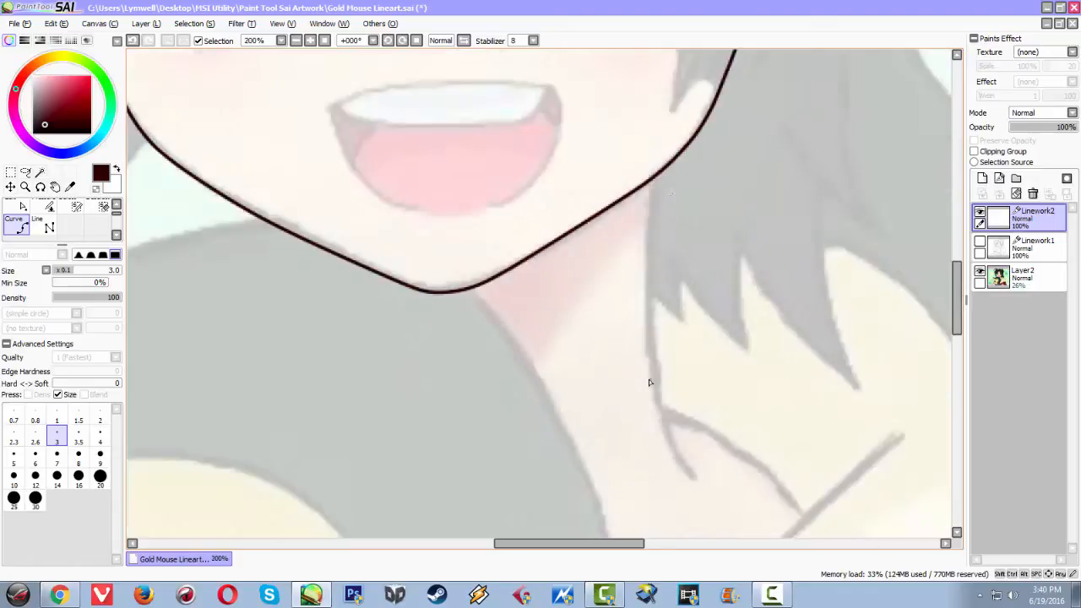
scroll(667, 220, up, 1)
drag(634, 307, 598, 218)
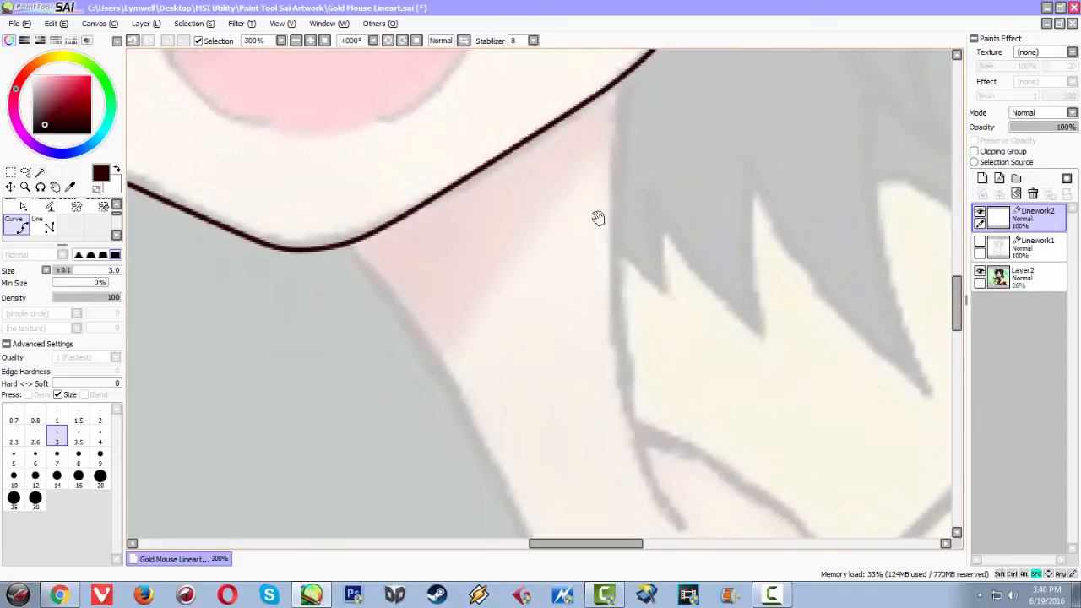
click(625, 81)
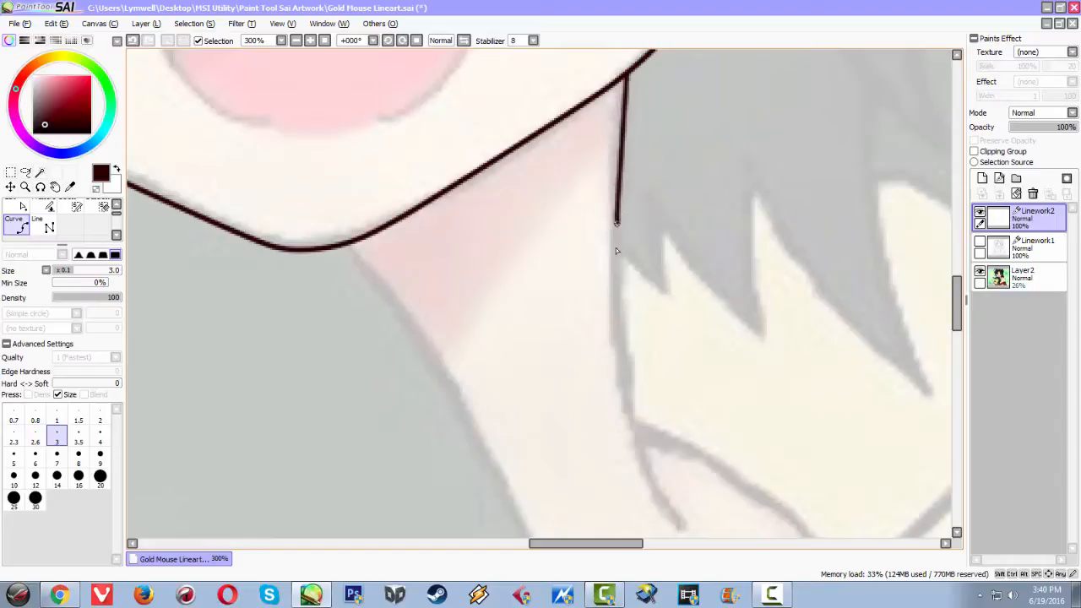
click(617, 282)
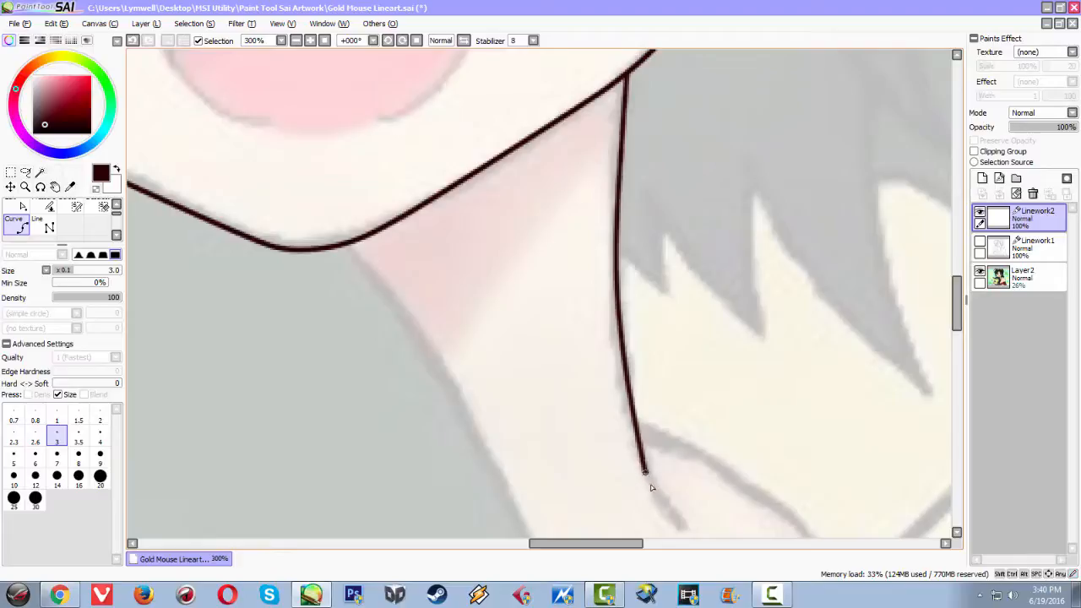
click(661, 504)
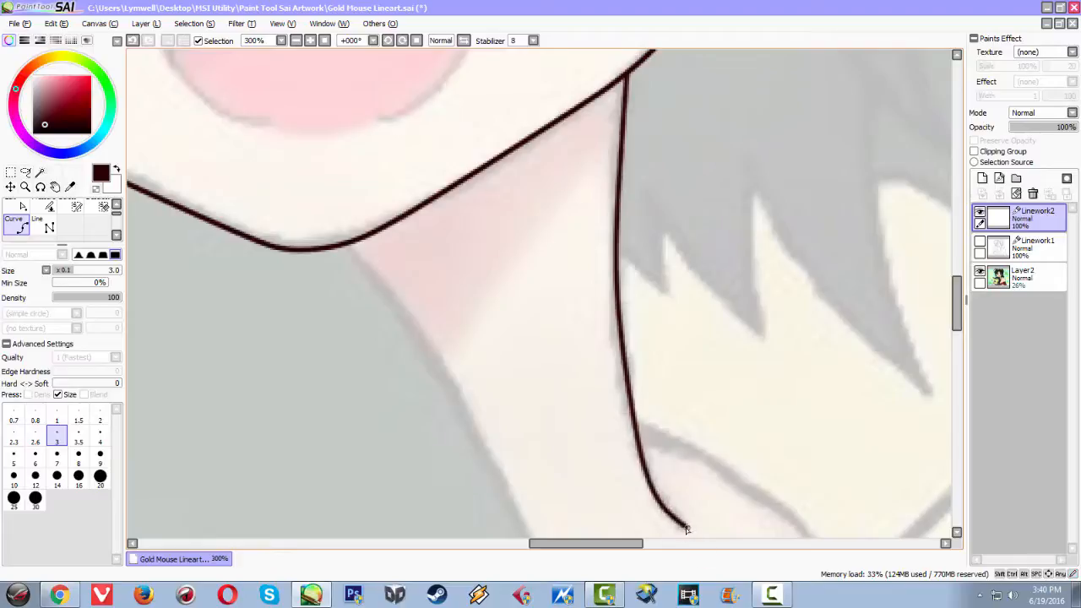
Check the traced jaw and neck lines against the reference face, both close up and from farther out.
key(space)
drag(566, 448, 590, 359)
scroll(629, 428, down, 3)
scroll(556, 381, up, 1)
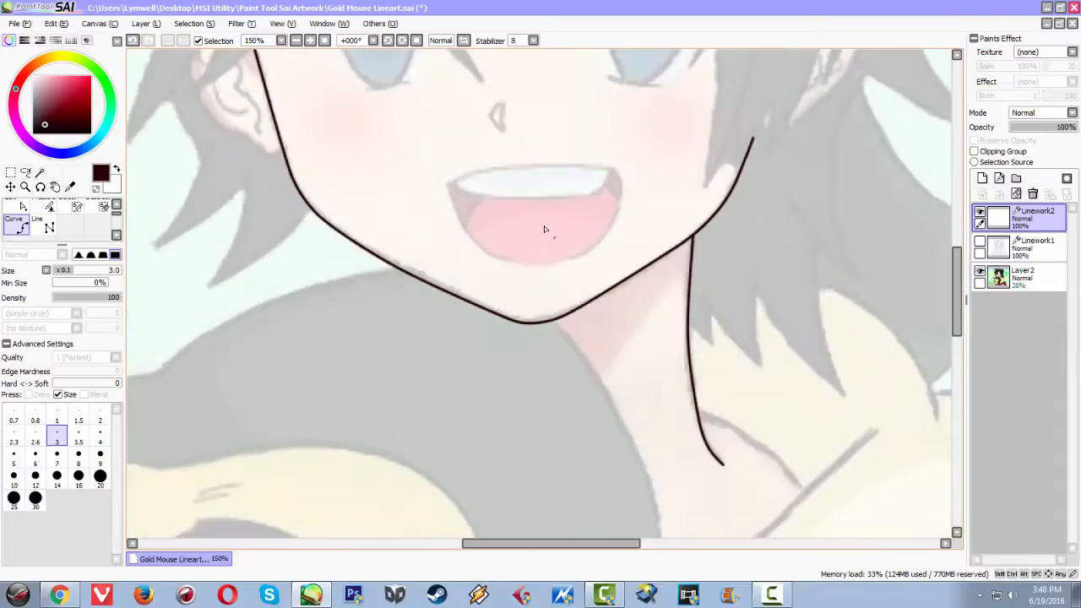
scroll(559, 226, up, 1)
drag(445, 192, 436, 334)
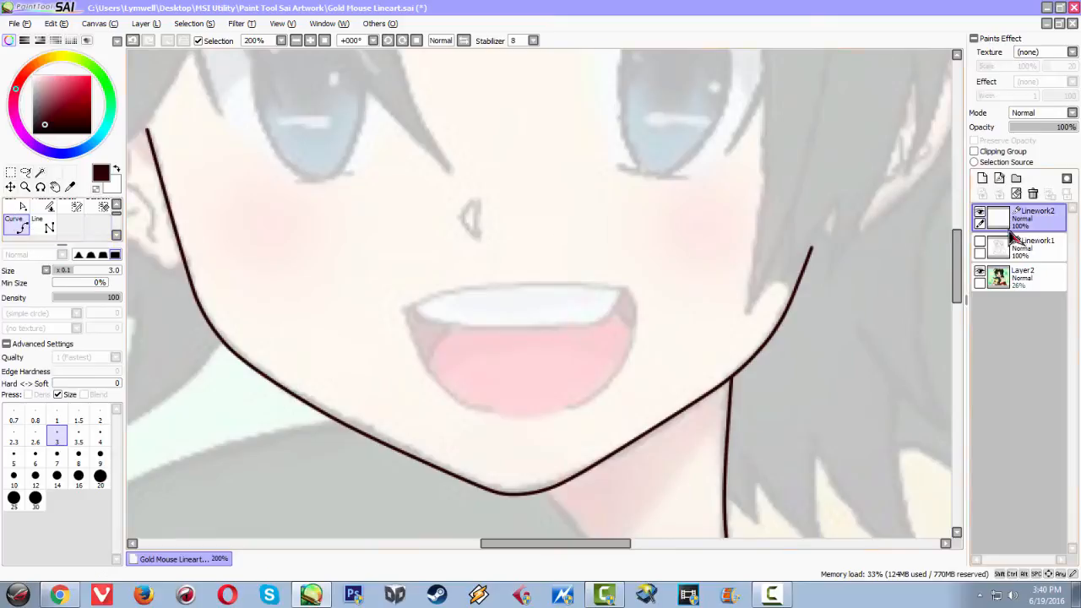
scroll(436, 279, down, 1)
scroll(435, 286, up, 1)
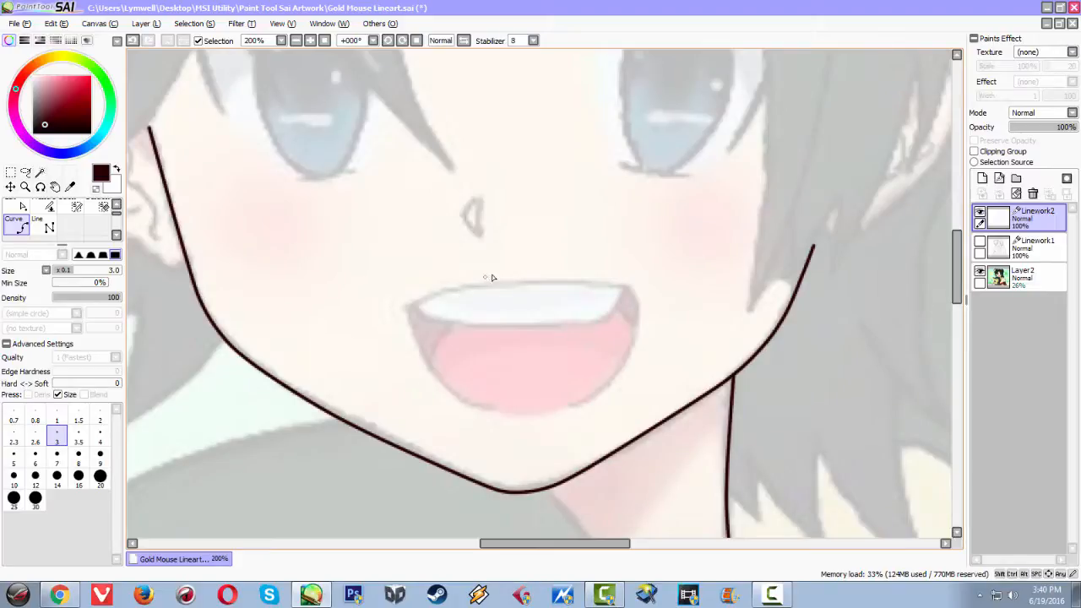
scroll(492, 277, down, 3)
scroll(490, 280, up, 2)
scroll(490, 289, down, 2)
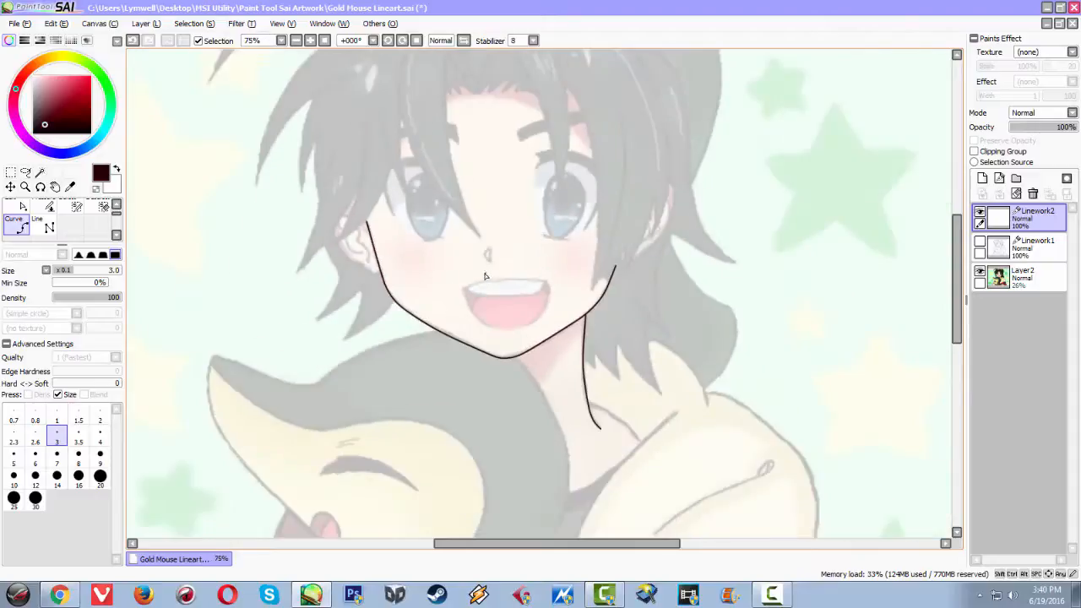
scroll(485, 279, up, 3)
Trace the small nose shape as a closed curved outline.
drag(471, 202, 442, 359)
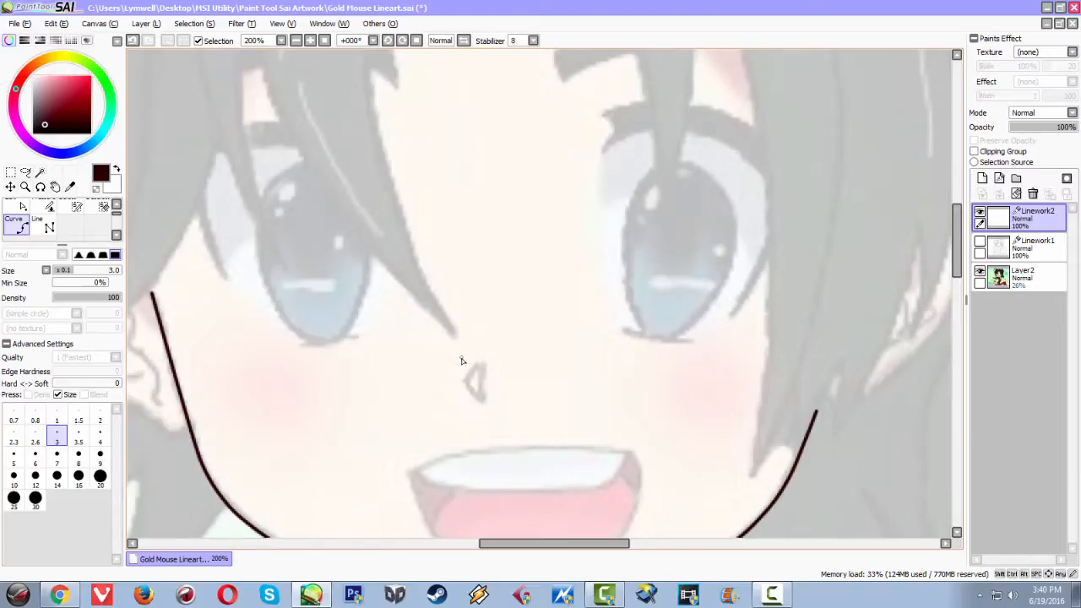
scroll(461, 374, down, 2)
scroll(461, 372, up, 3)
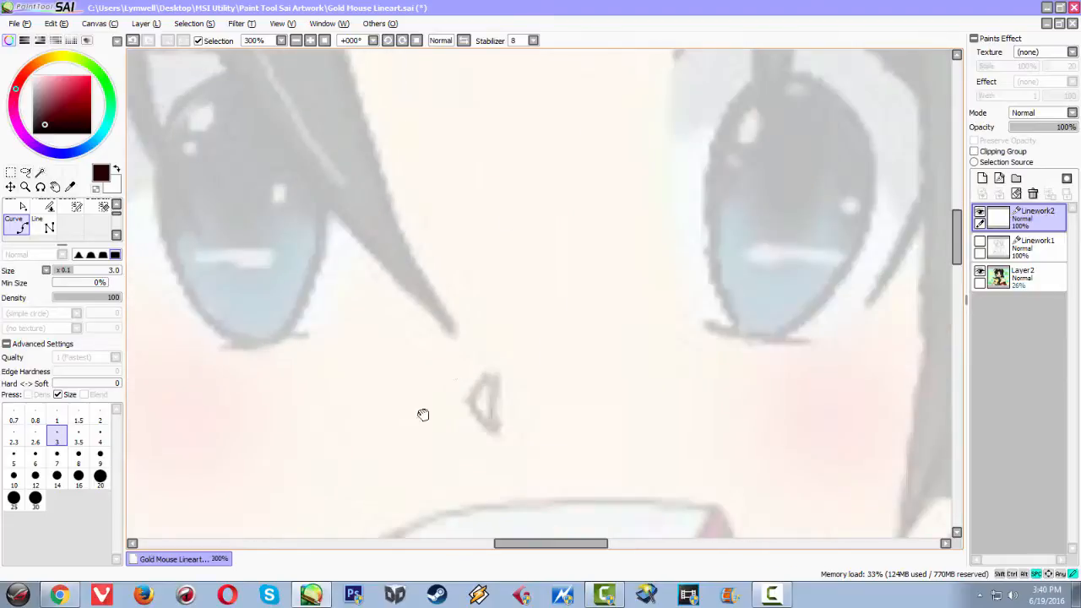
drag(422, 413, 404, 306)
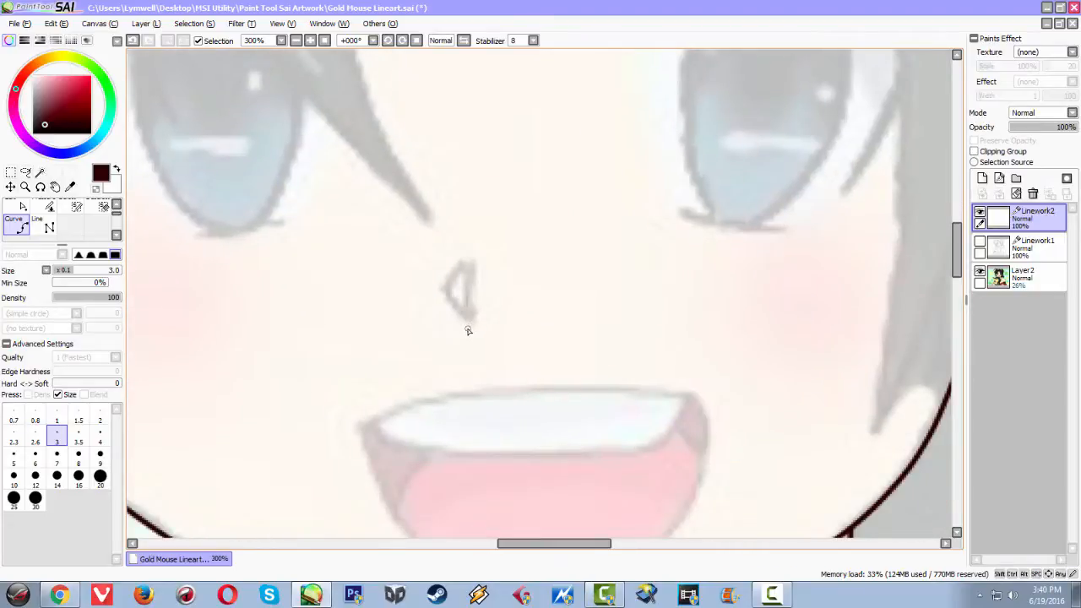
scroll(465, 331, down, 1)
scroll(461, 330, up, 3)
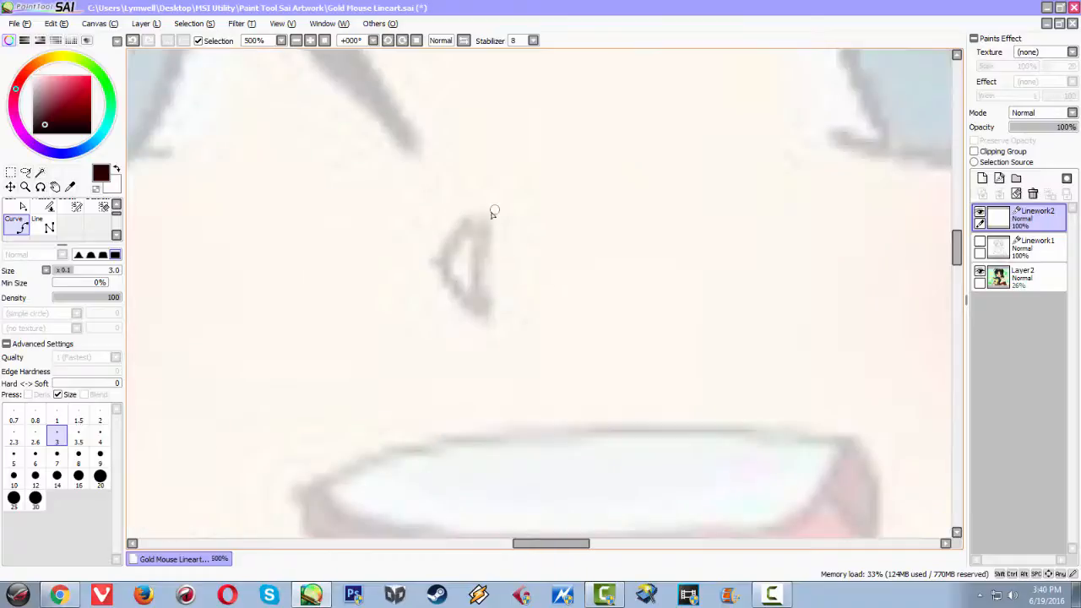
mouse_move(486, 225)
mouse_down()
mouse_move(472, 264)
mouse_move(483, 318)
mouse_move(441, 283)
mouse_move(433, 257)
mouse_move(444, 233)
mouse_move(487, 209)
mouse_up()
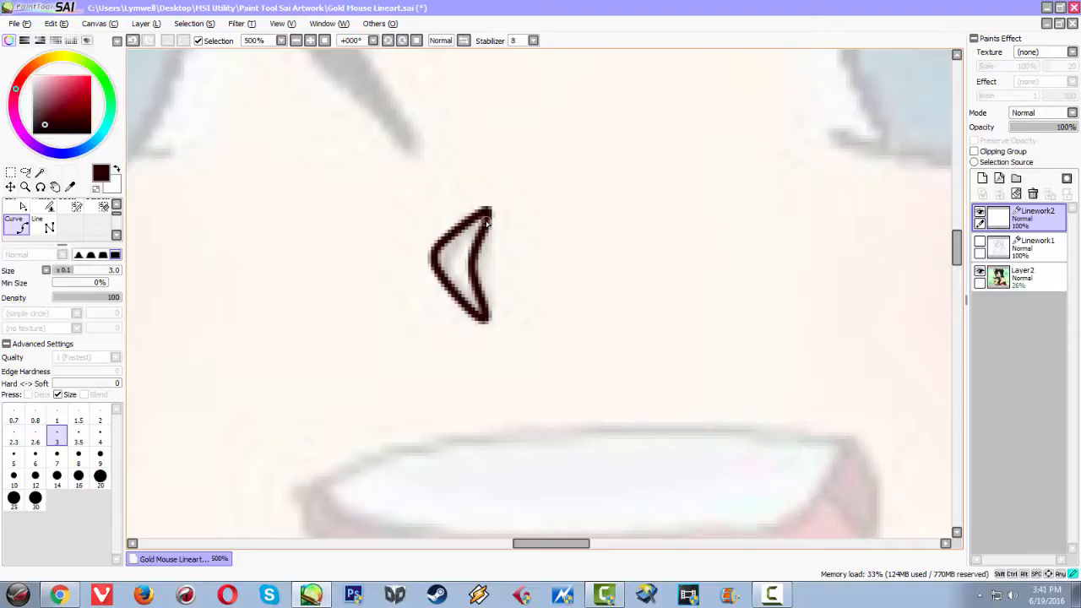
double_click(486, 217)
Trace the upper edge of the mouth with a curve from its left corner across to its right corner.
scroll(551, 282, down, 4)
scroll(550, 283, up, 2)
scroll(509, 390, up, 4)
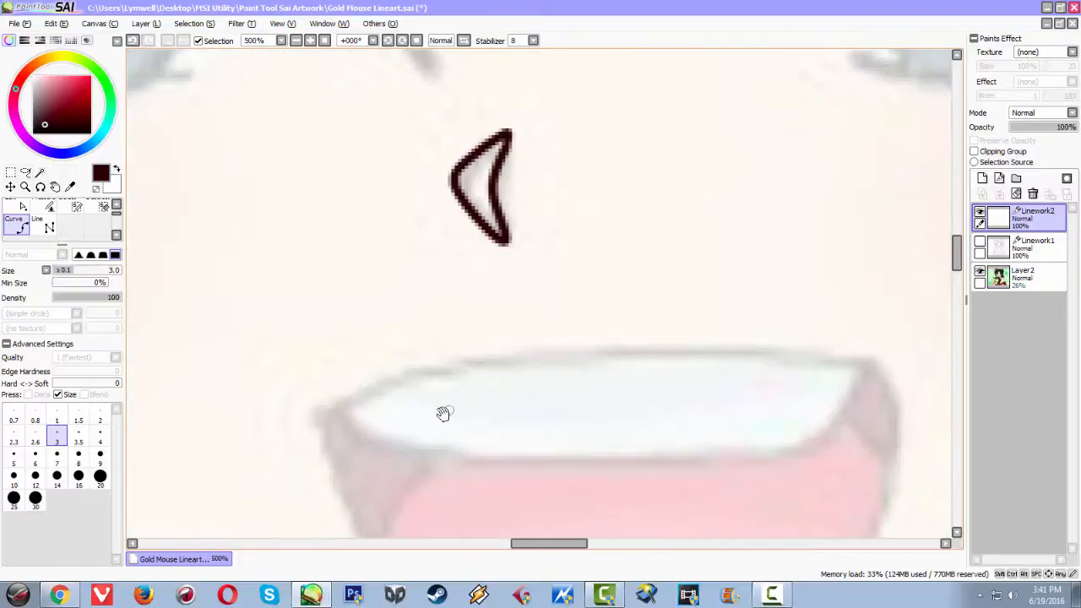
drag(314, 226, 411, 174)
click(413, 174)
click(492, 164)
click(611, 159)
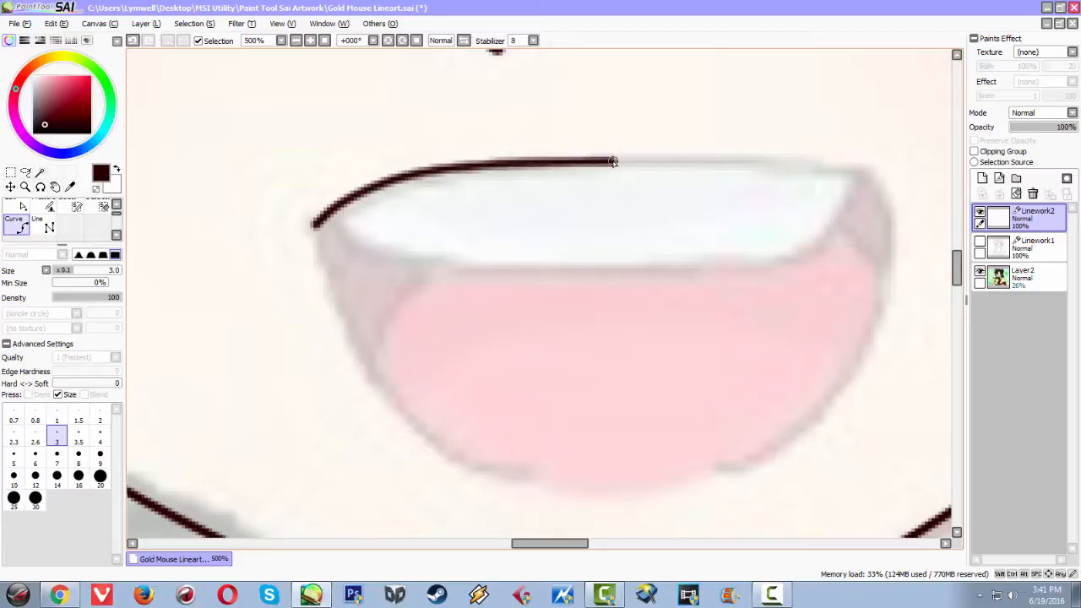
click(747, 161)
click(834, 167)
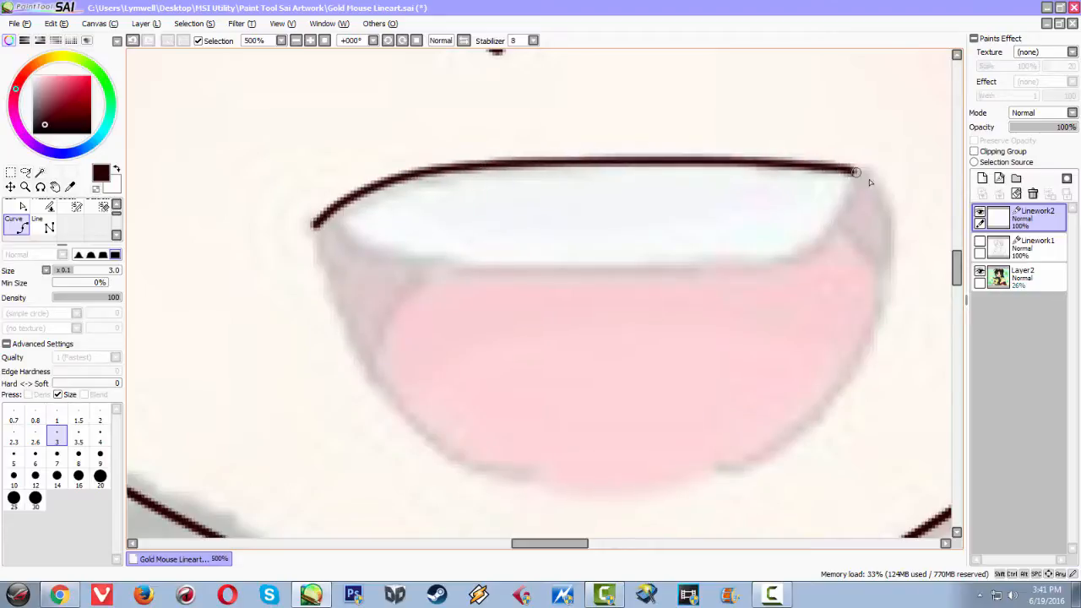
Continue the mouth curve around the right corner and down the right side, ending it at the underside of the mouth.
click(891, 216)
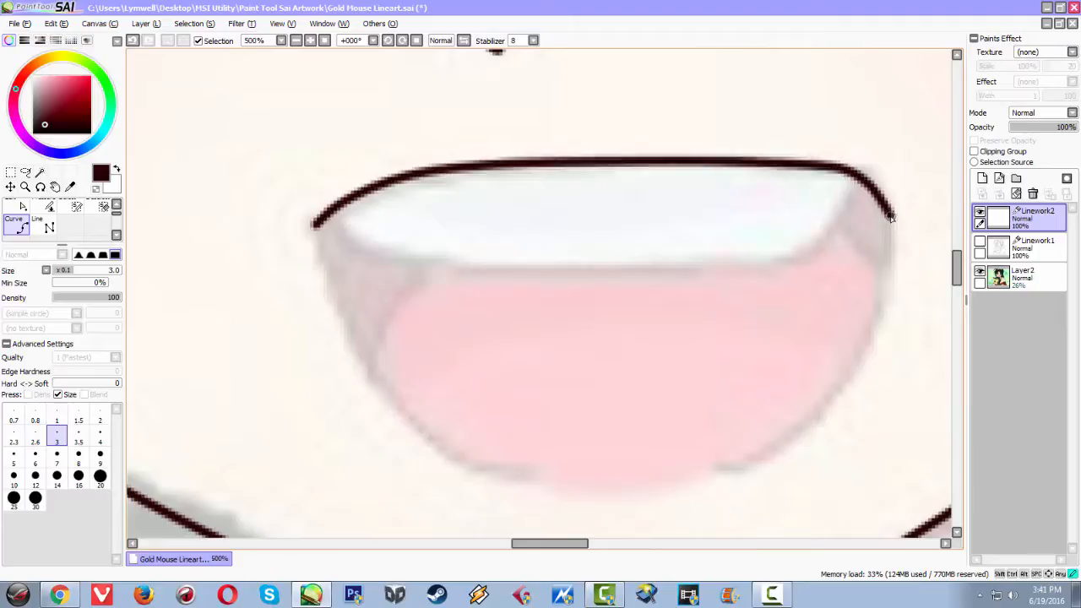
click(895, 247)
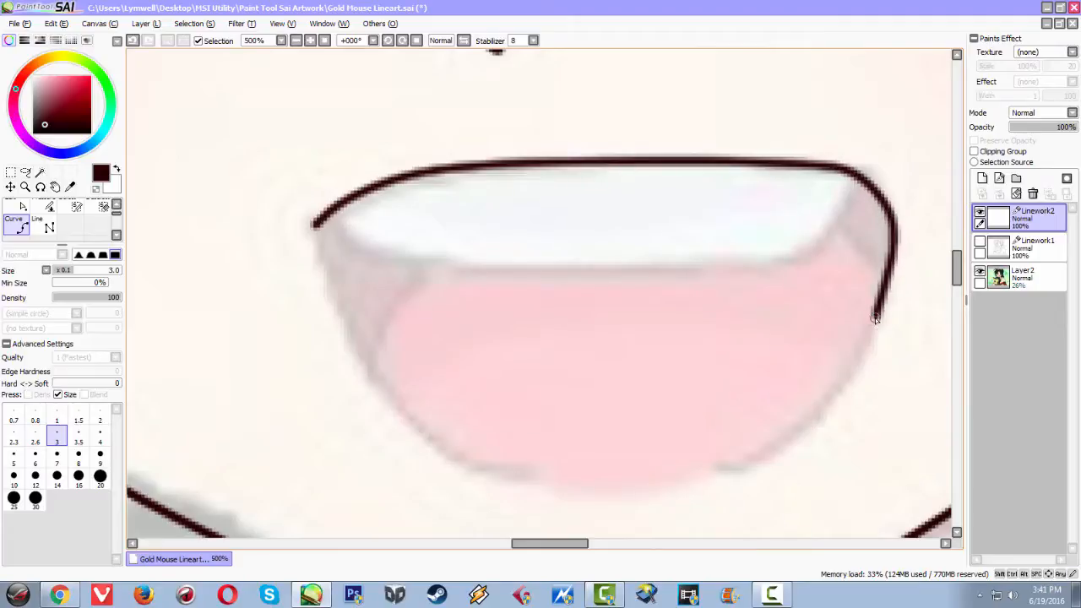
click(837, 395)
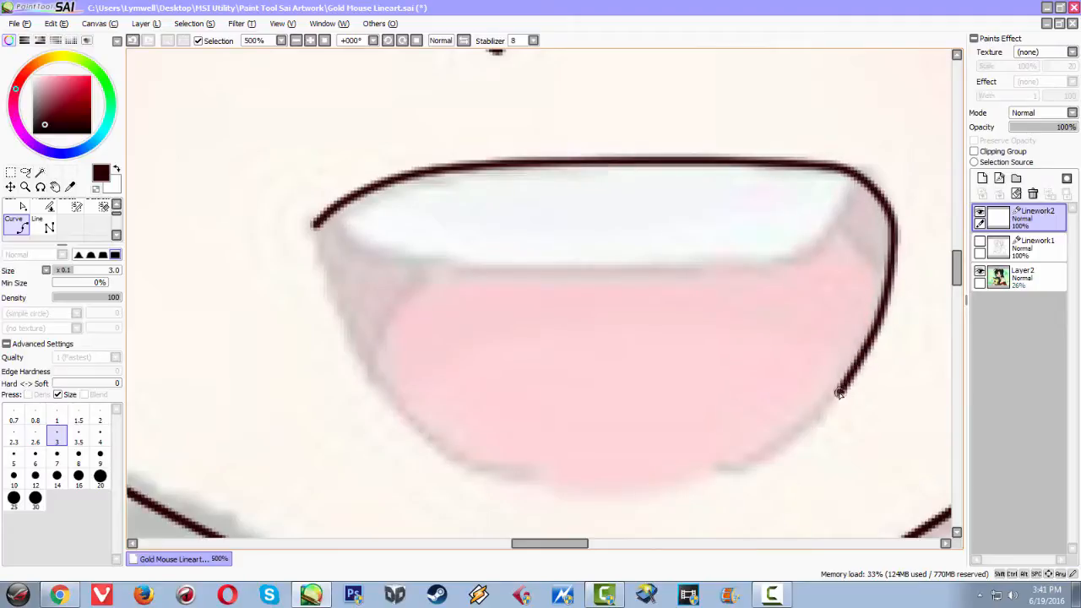
click(794, 439)
click(747, 467)
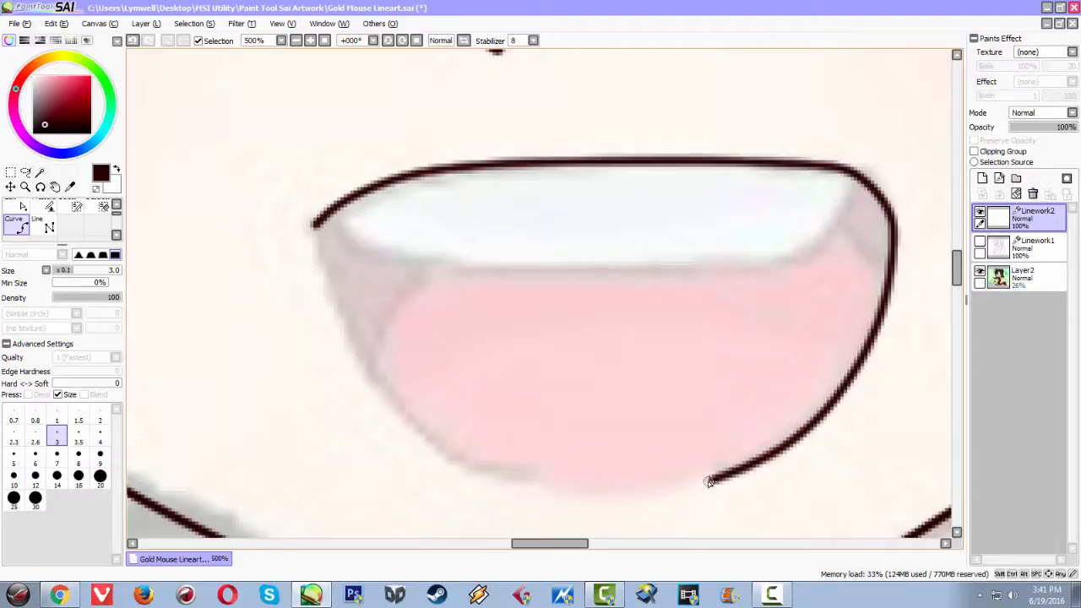
double_click(709, 481)
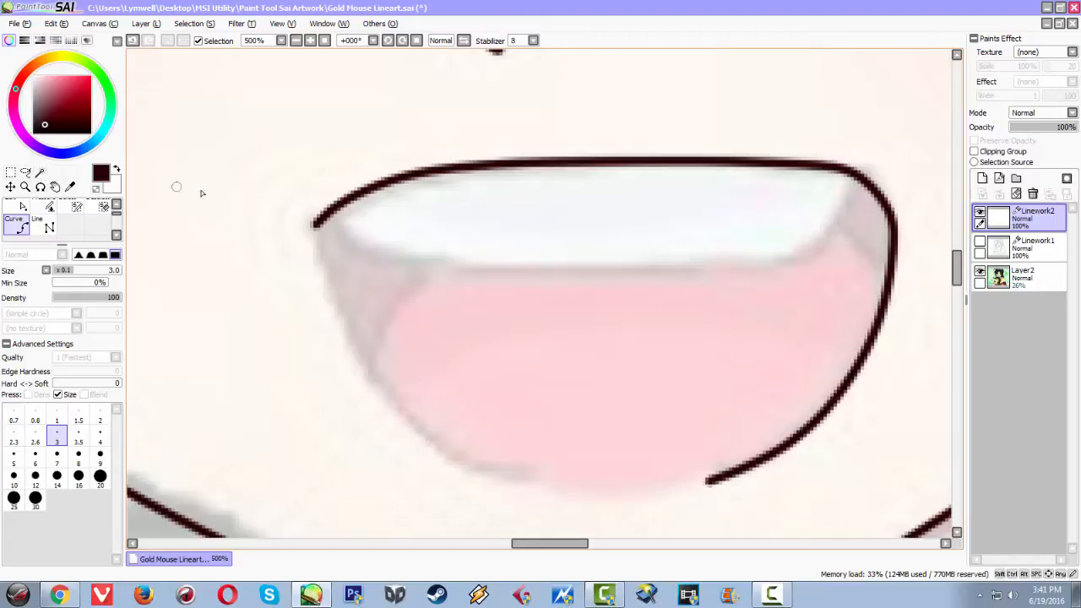
Trace the left side of the mouth from its left corner down to the underside, leaving a gap at the bottom centre.
click(314, 225)
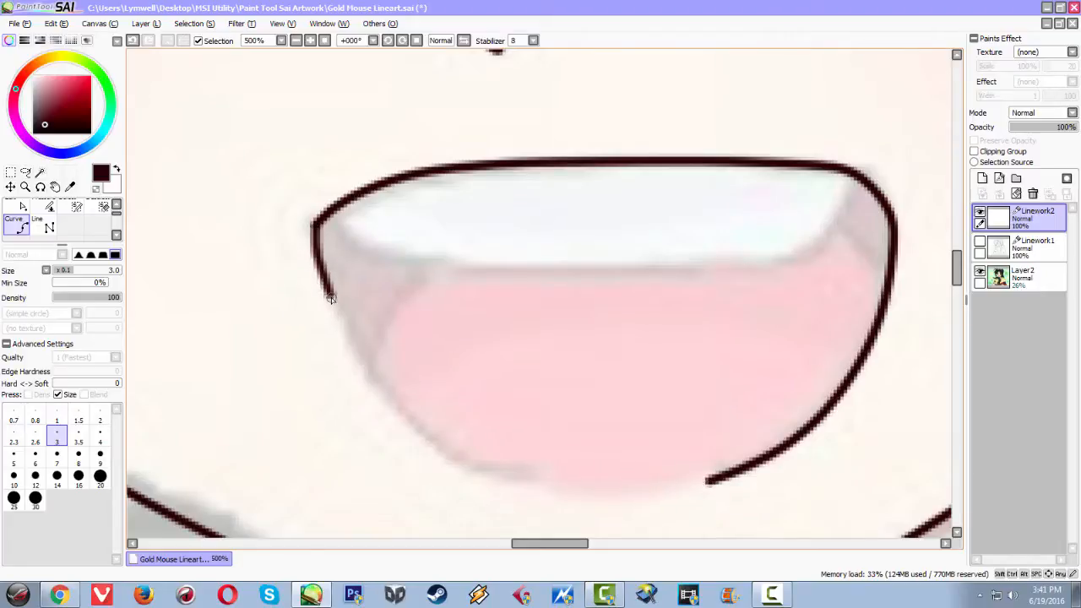
click(411, 432)
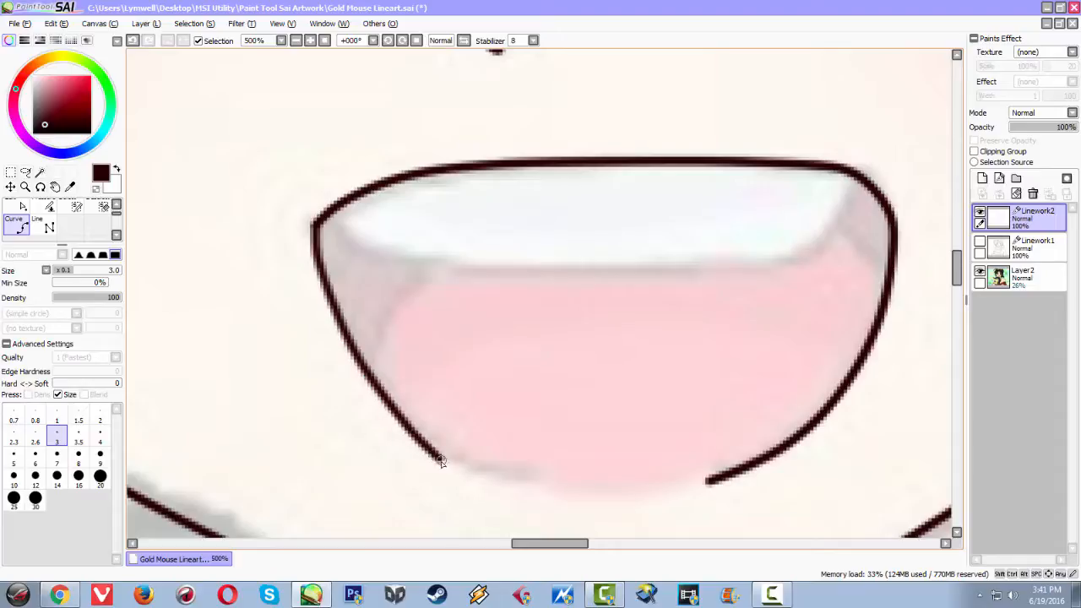
double_click(535, 489)
scroll(566, 441, down, 2)
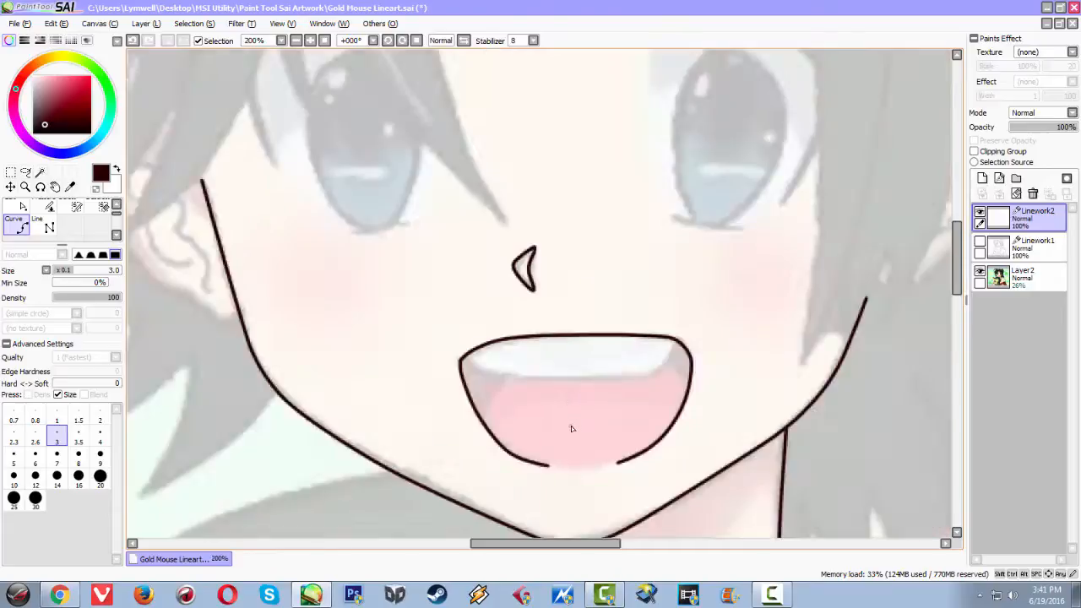
Trace the lower edge of the upper teeth with a curve from the mouth's left corner to the upper lip near its right corner.
scroll(568, 395, up, 1)
scroll(554, 416, up, 2)
scroll(482, 415, down, 4)
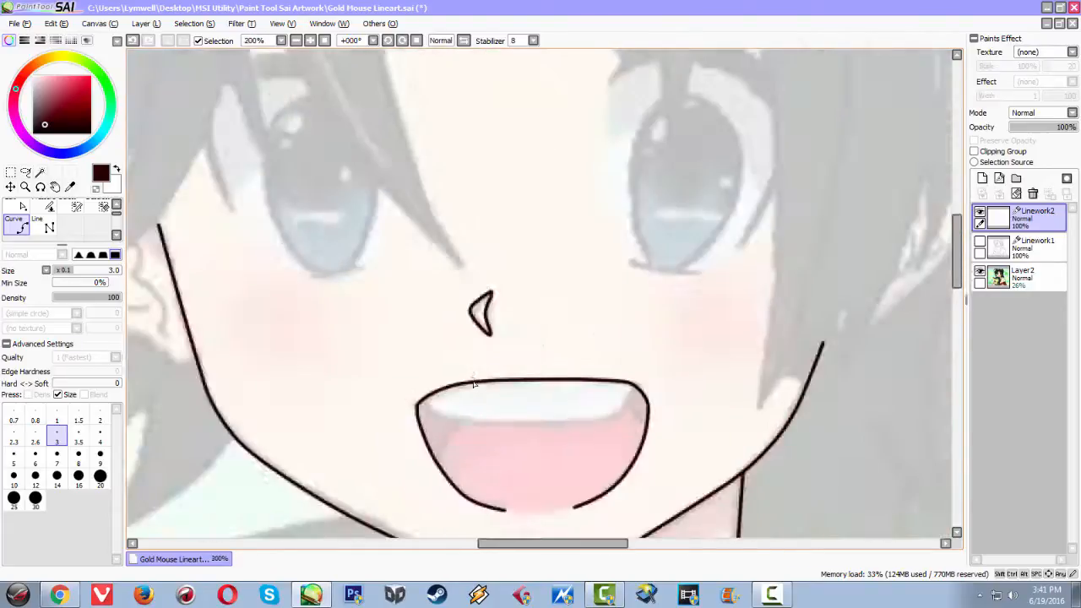
scroll(472, 388, up, 4)
scroll(331, 352, up, 1)
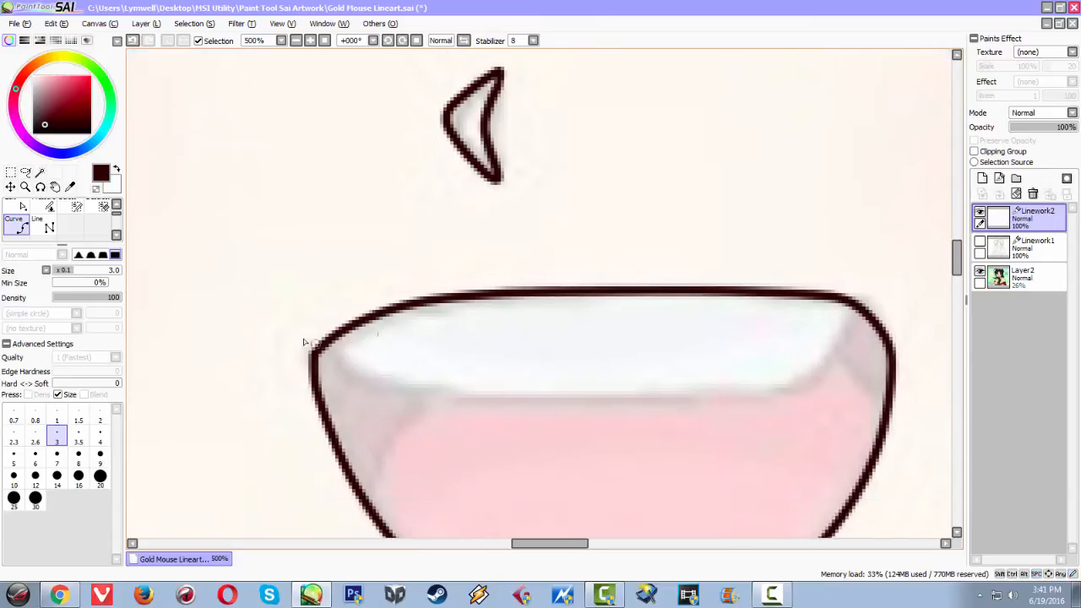
click(324, 349)
click(366, 396)
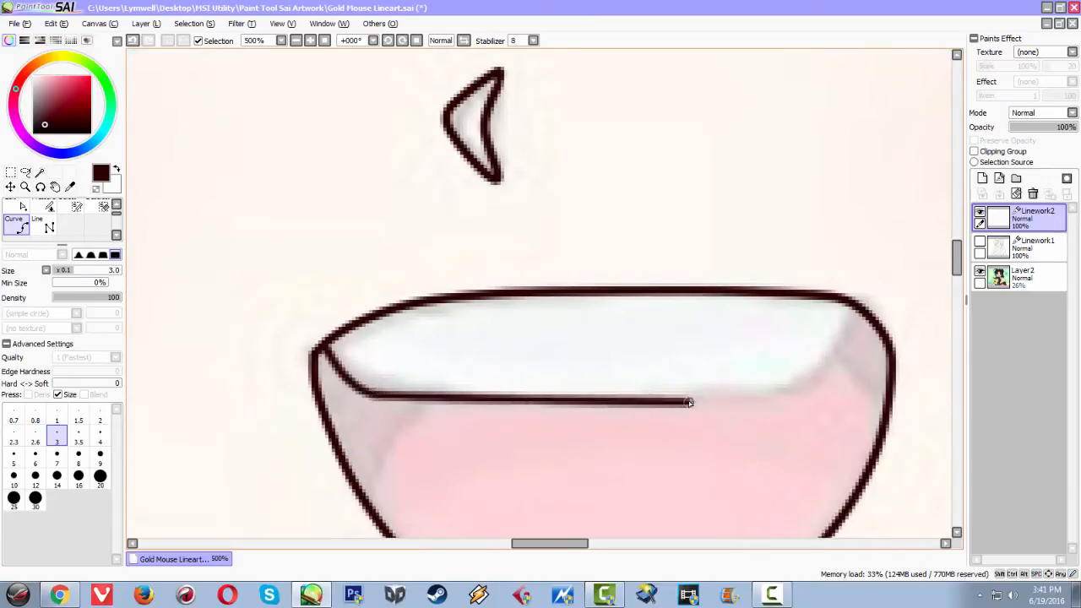
click(791, 393)
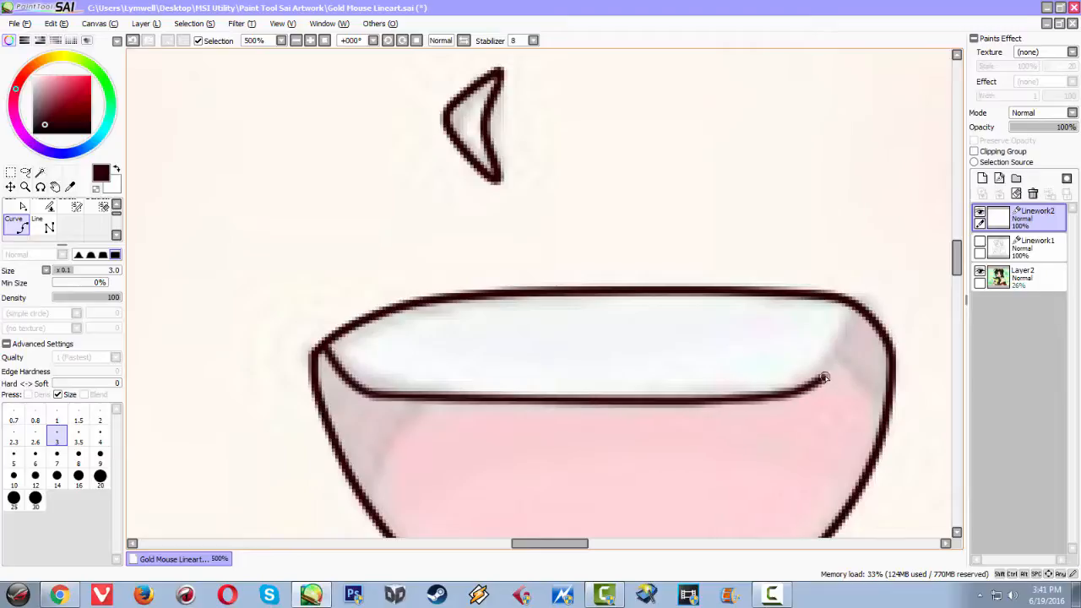
click(841, 342)
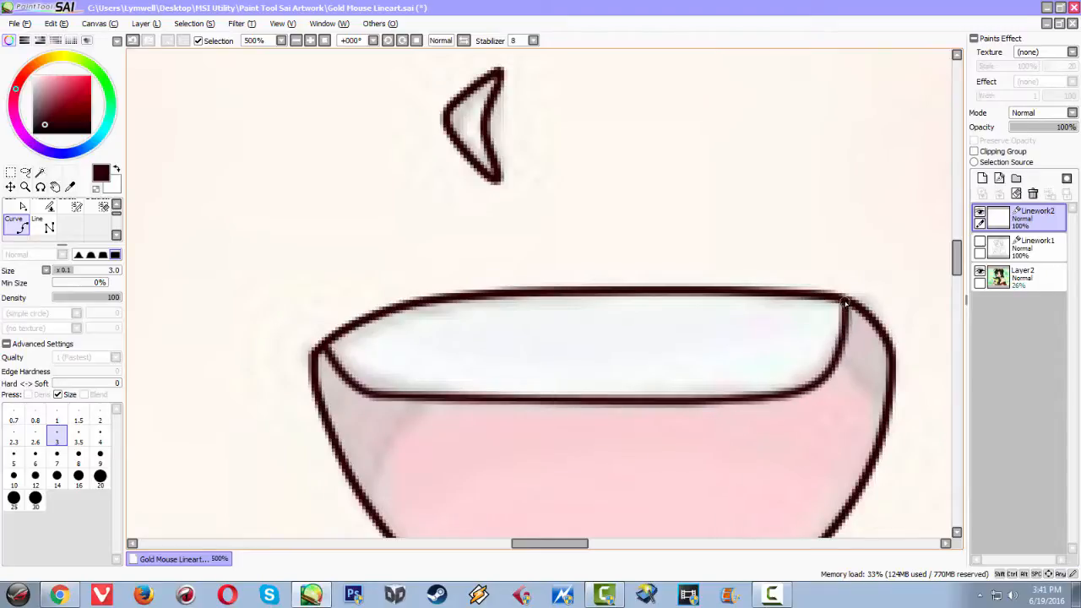
double_click(844, 301)
Trace the tongue's left edge with a short curve from the mouth's left side up to the lower edge of the teeth.
scroll(677, 410, down, 4)
scroll(578, 409, up, 2)
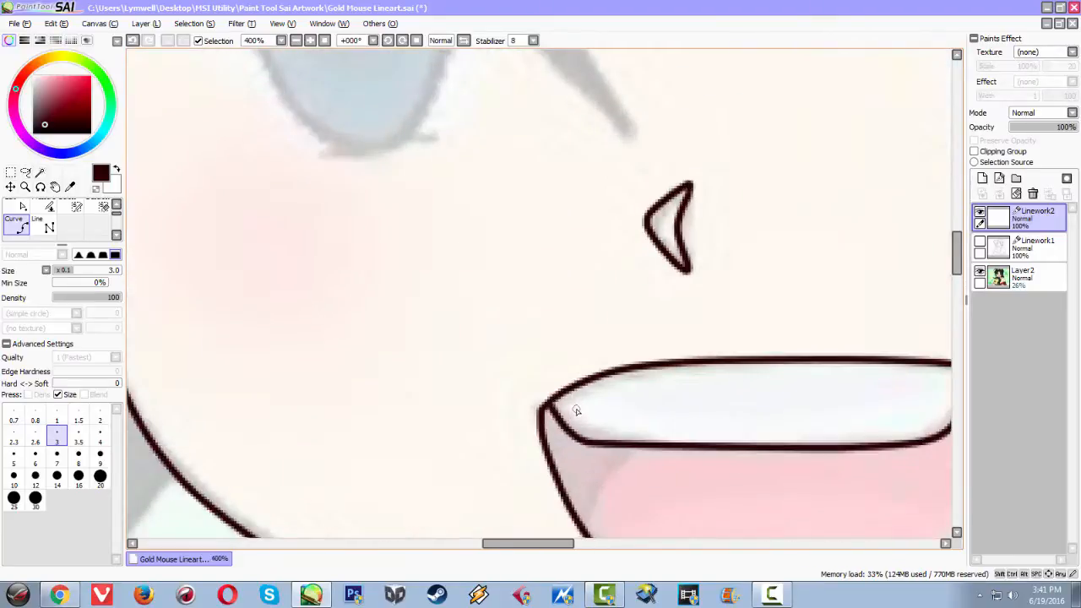
scroll(578, 414, down, 2)
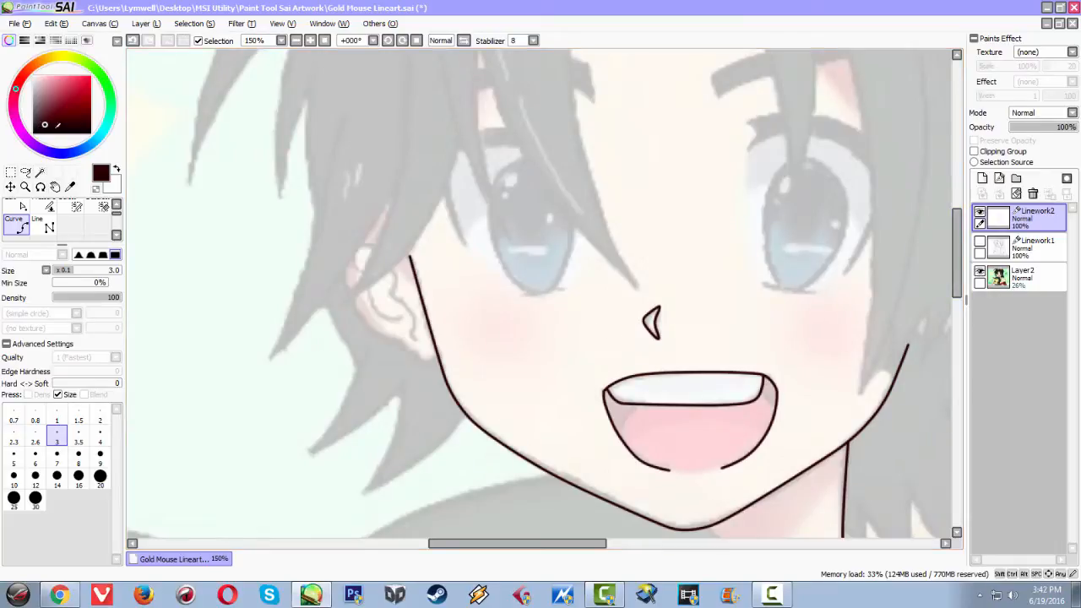
scroll(482, 229, down, 1)
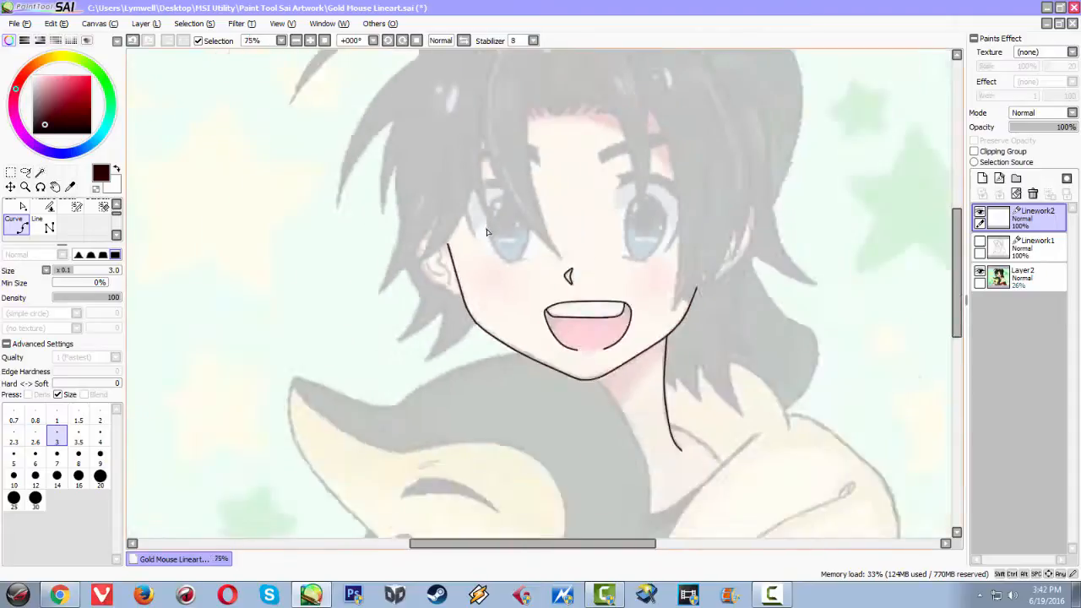
scroll(474, 226, up, 3)
drag(537, 297, 302, 163)
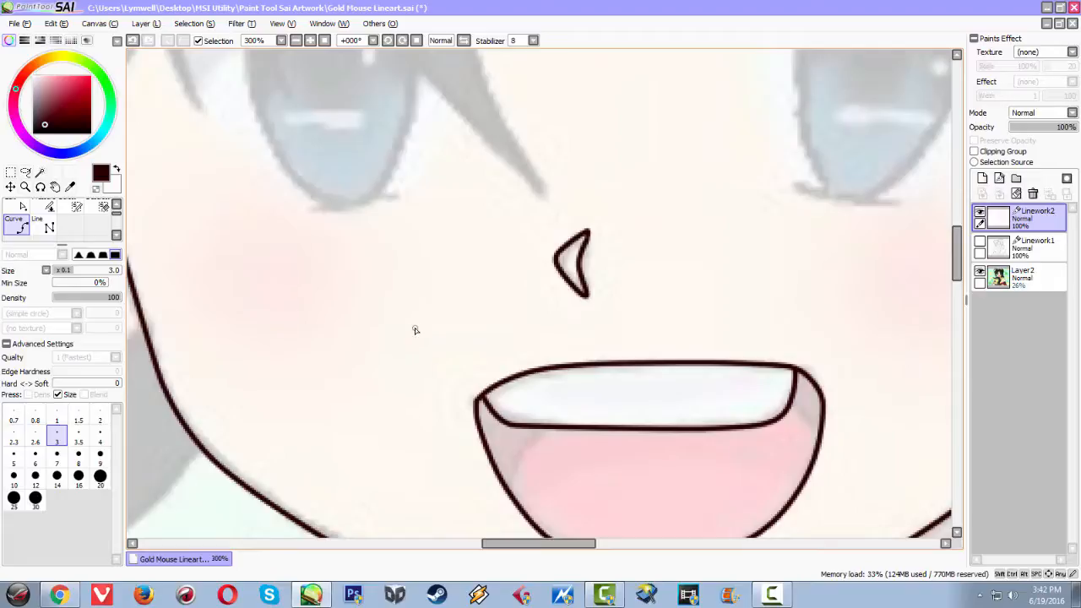
scroll(439, 396, up, 4)
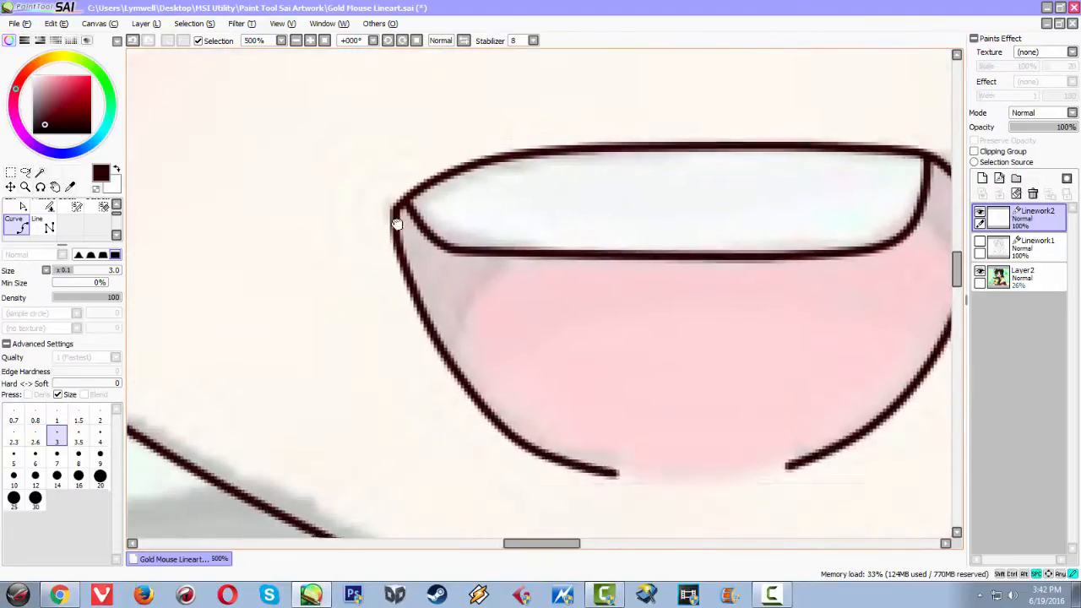
click(447, 353)
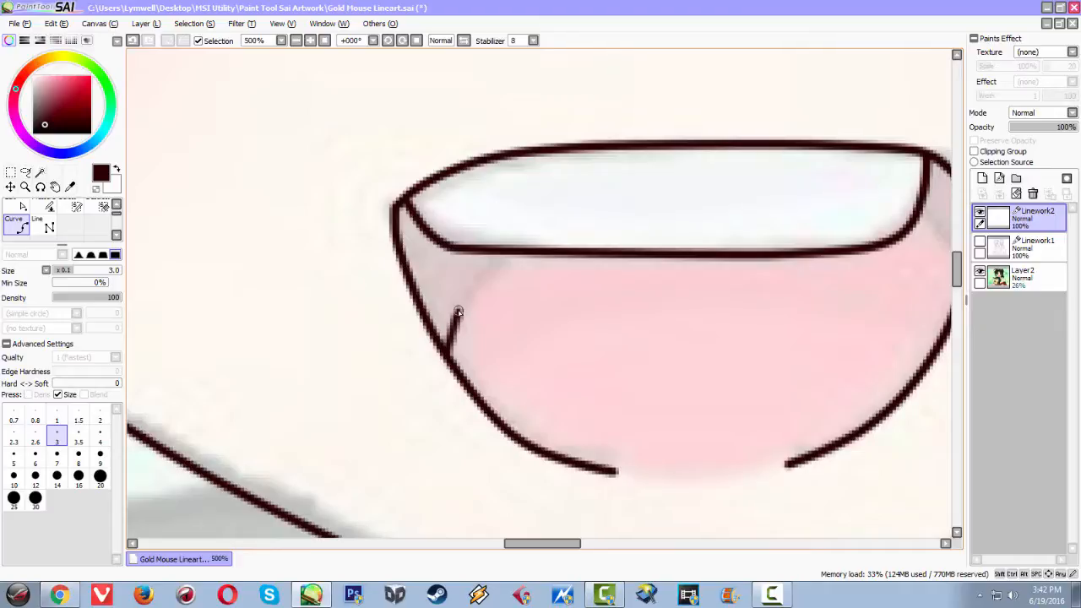
click(484, 274)
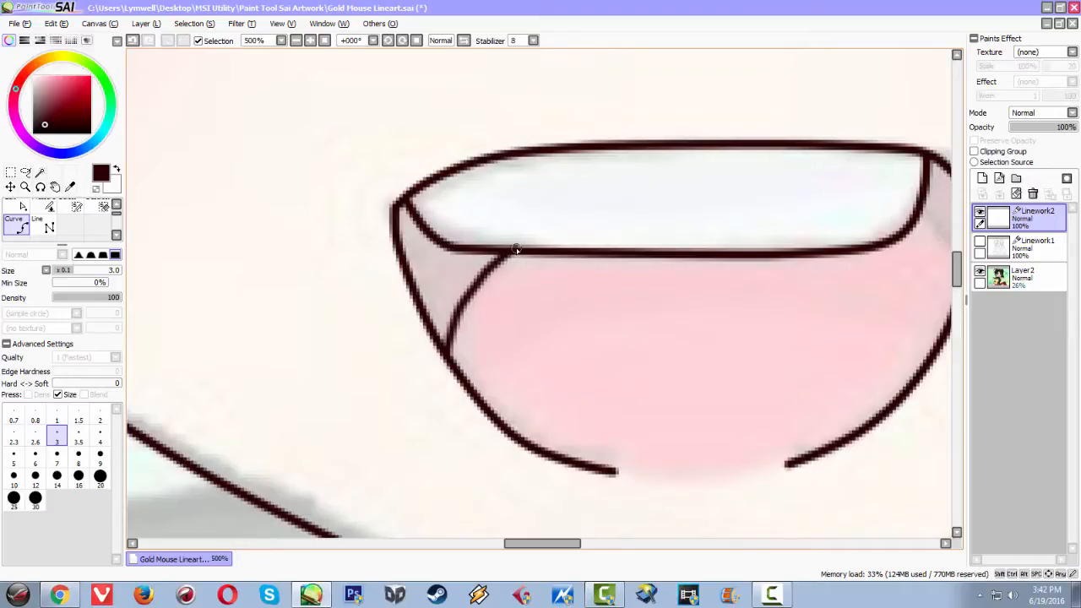
double_click(509, 253)
Trace the tongue's right edge with a short line from the teeth down to the mouth's right side.
drag(663, 307, 451, 258)
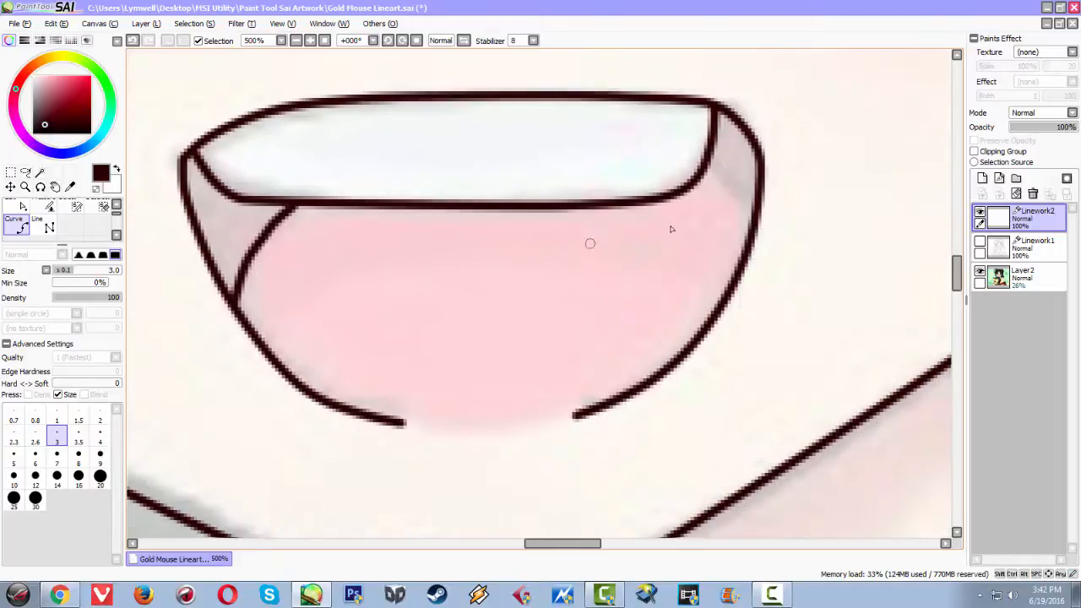
click(707, 166)
double_click(746, 250)
scroll(681, 326, down, 6)
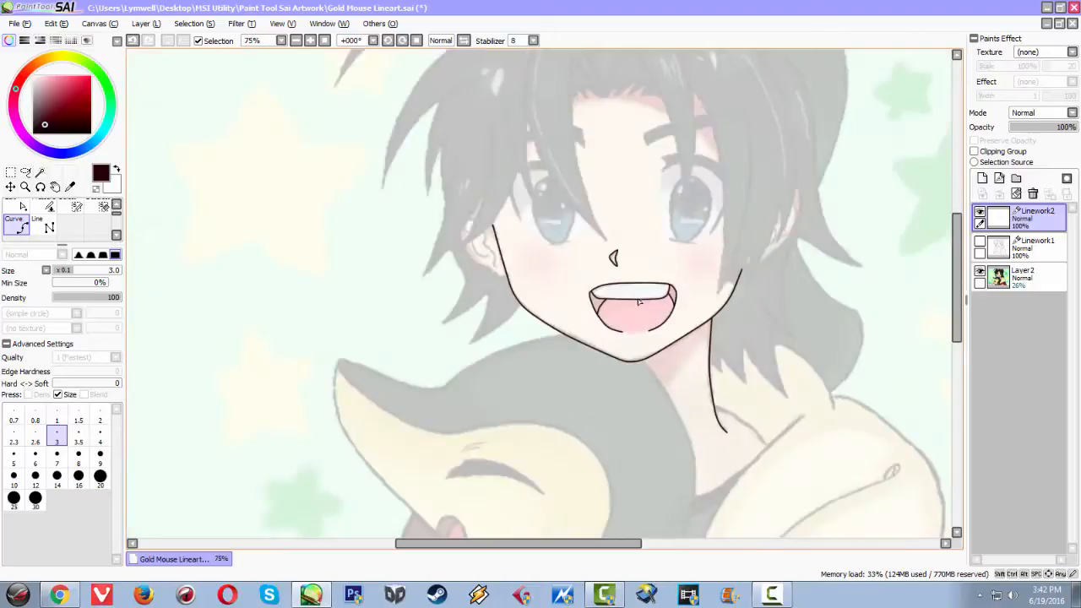
Trace the inner edge of the right eye's upper lash from its inner end over the eye down to the pointed outer tip.
scroll(645, 285, up, 2)
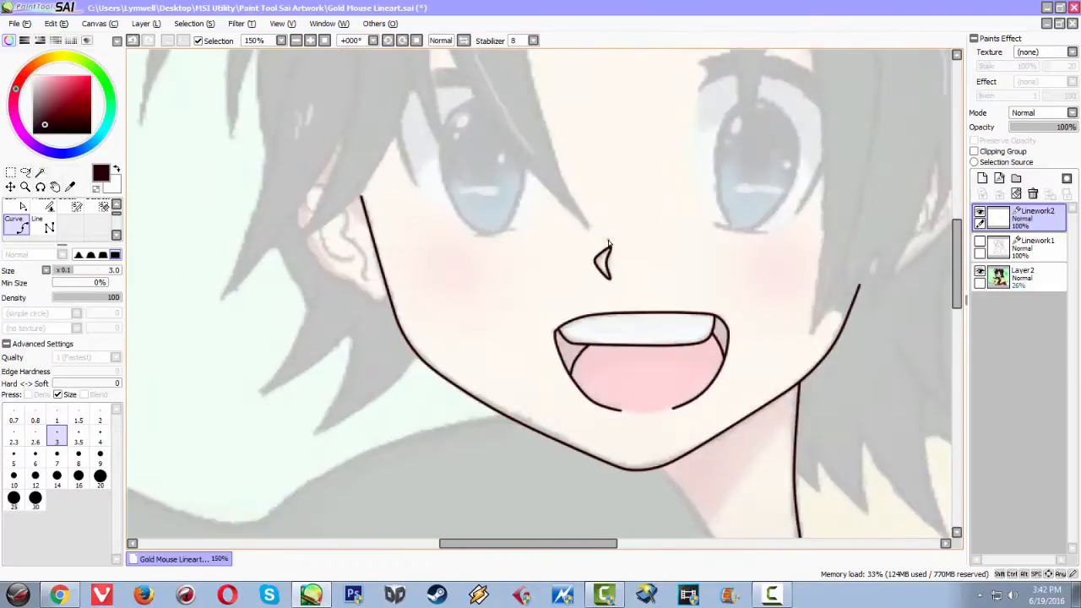
scroll(623, 234, up, 1)
scroll(633, 222, down, 4)
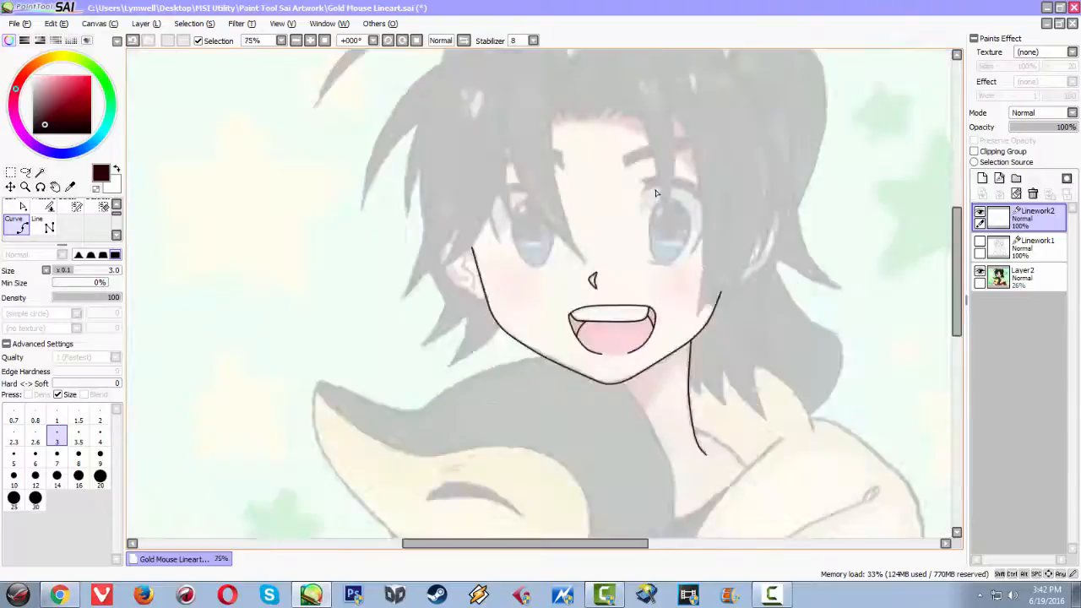
scroll(655, 199, up, 4)
scroll(610, 284, up, 2)
scroll(618, 275, down, 5)
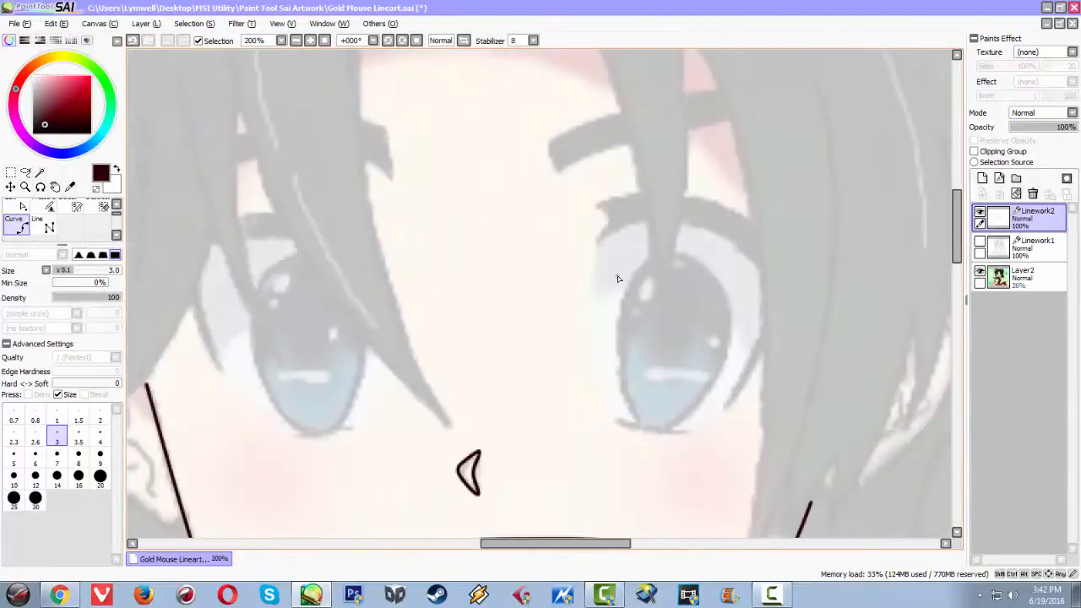
scroll(617, 278, up, 4)
scroll(500, 231, down, 1)
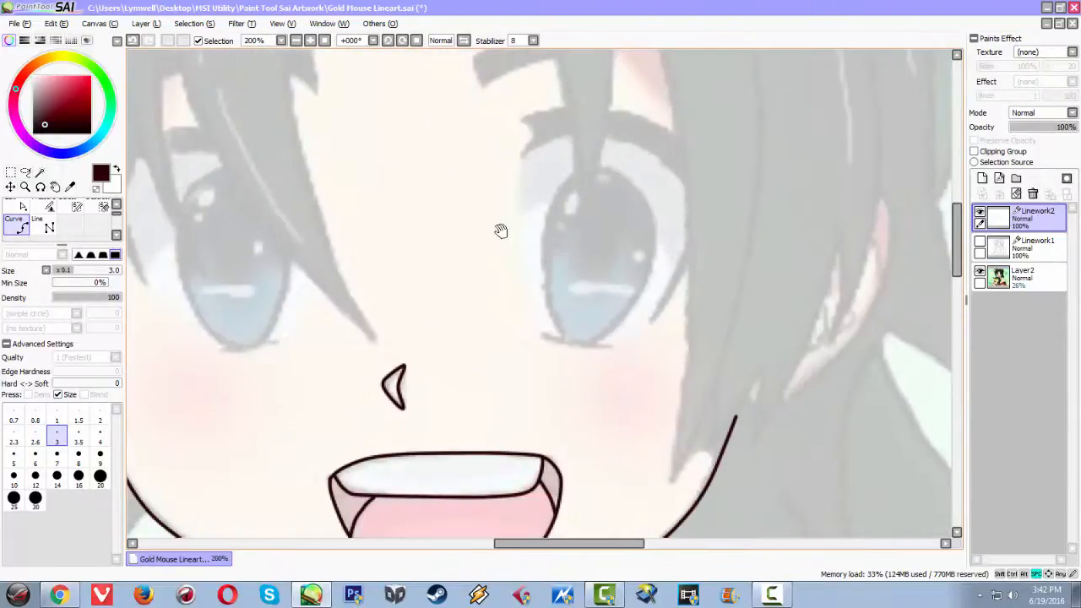
drag(523, 360, 495, 242)
scroll(550, 263, down, 1)
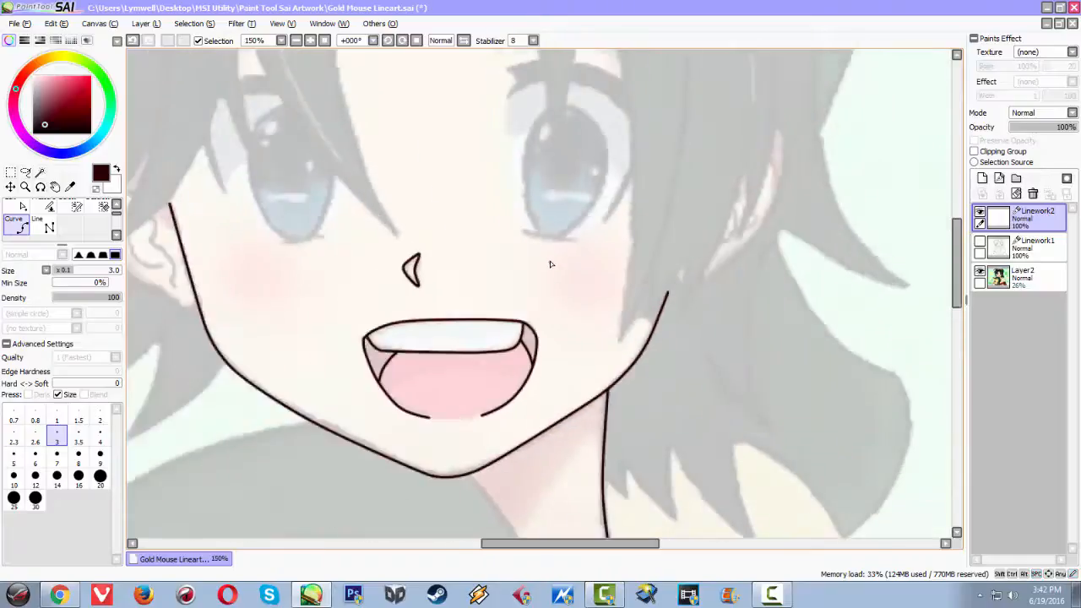
scroll(548, 253, up, 2)
drag(503, 138, 446, 248)
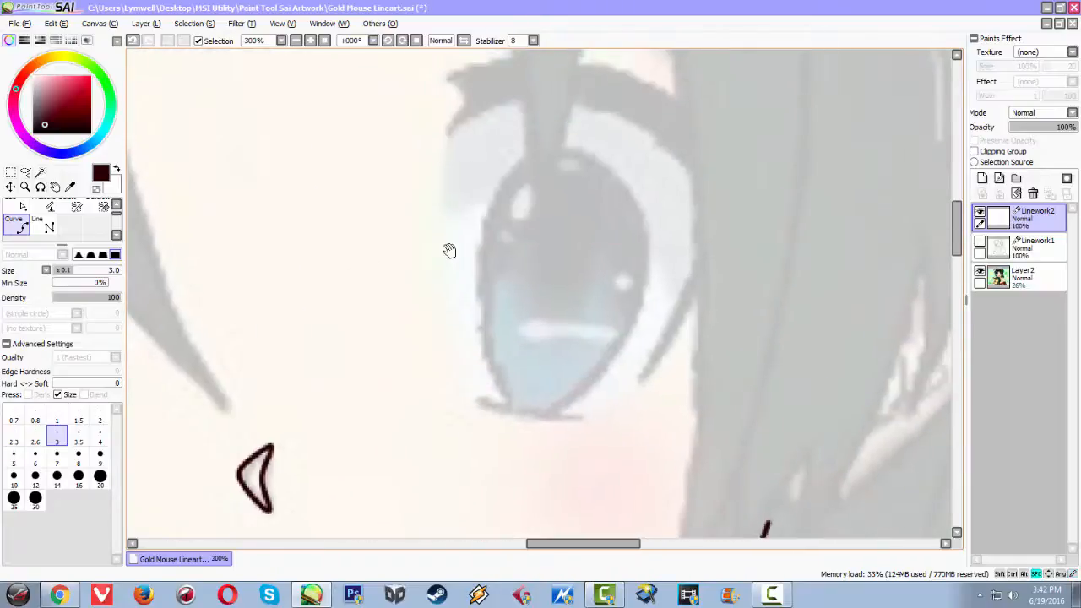
click(449, 135)
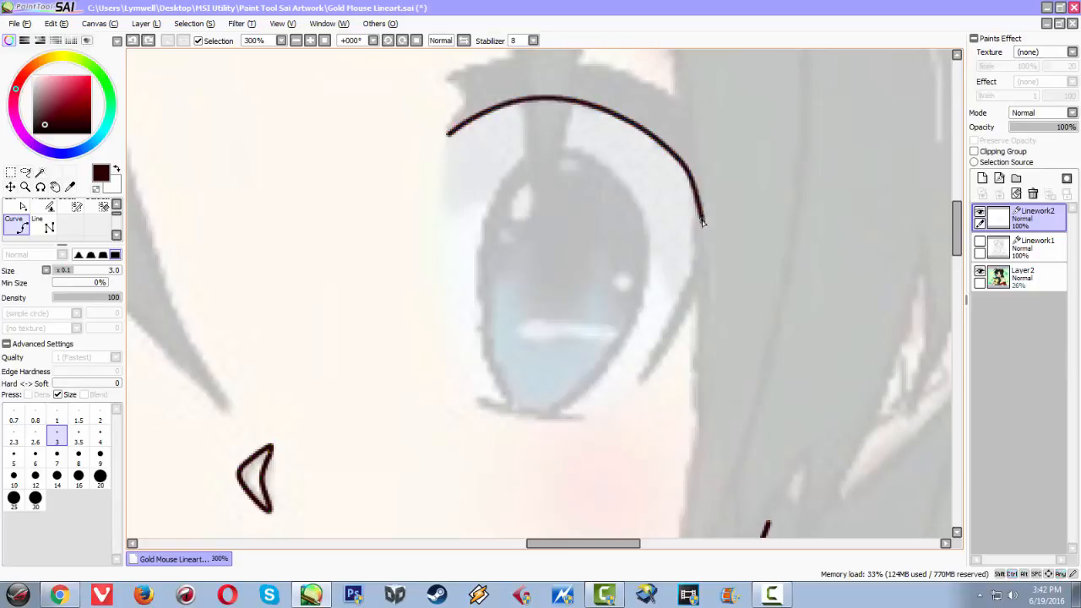
click(703, 254)
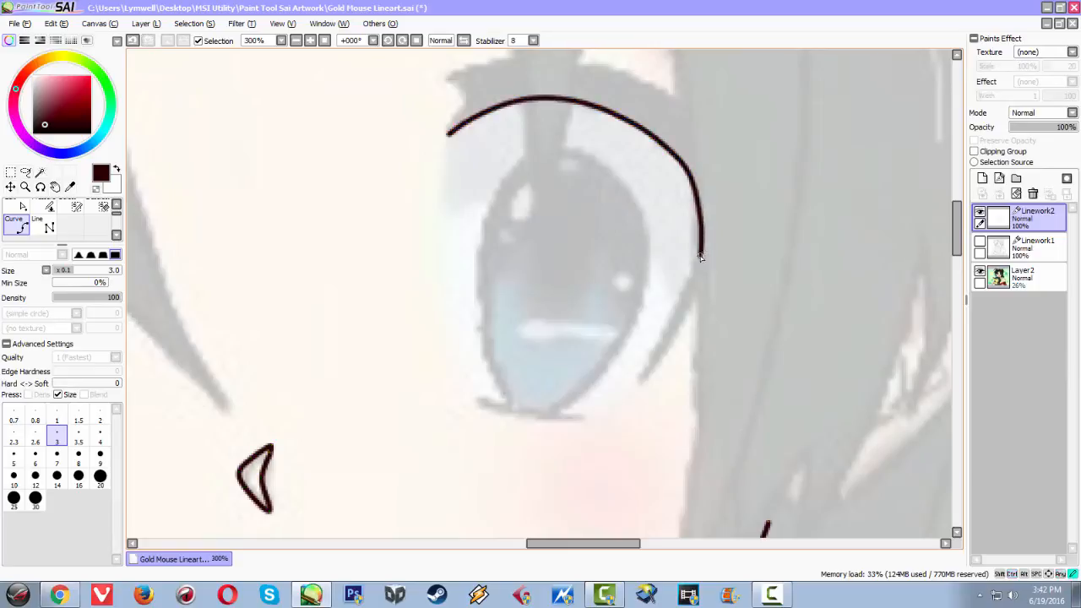
double_click(641, 385)
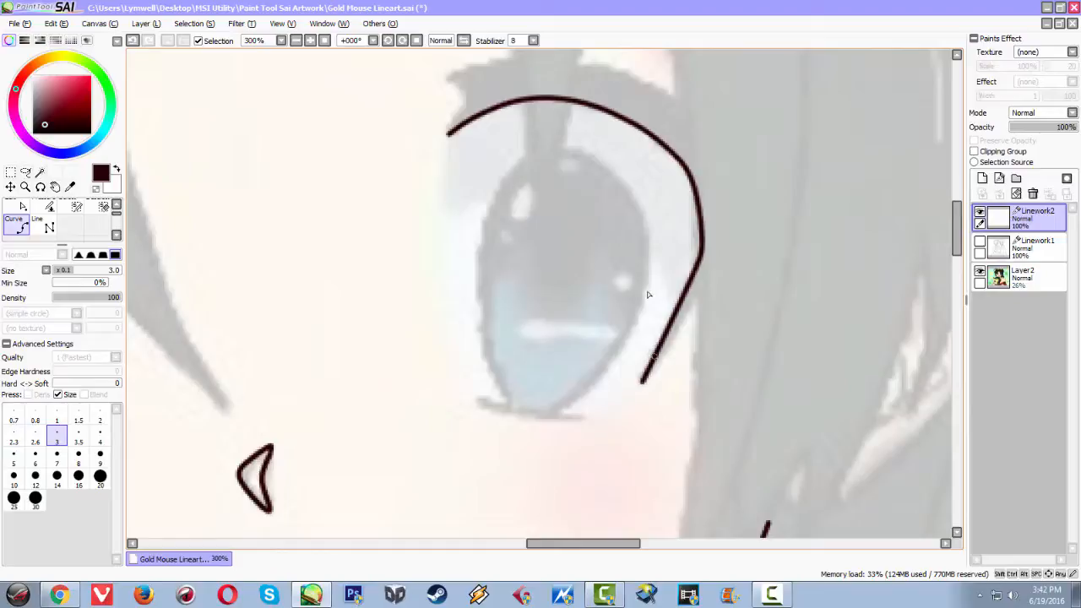
Outline the lash's notched inner end and outer edge, closing the shape at the pointed tip below the eye's outer side.
click(448, 133)
mouse_move(442, 92)
mouse_down()
mouse_move(364, 164)
mouse_move(374, 157)
mouse_up()
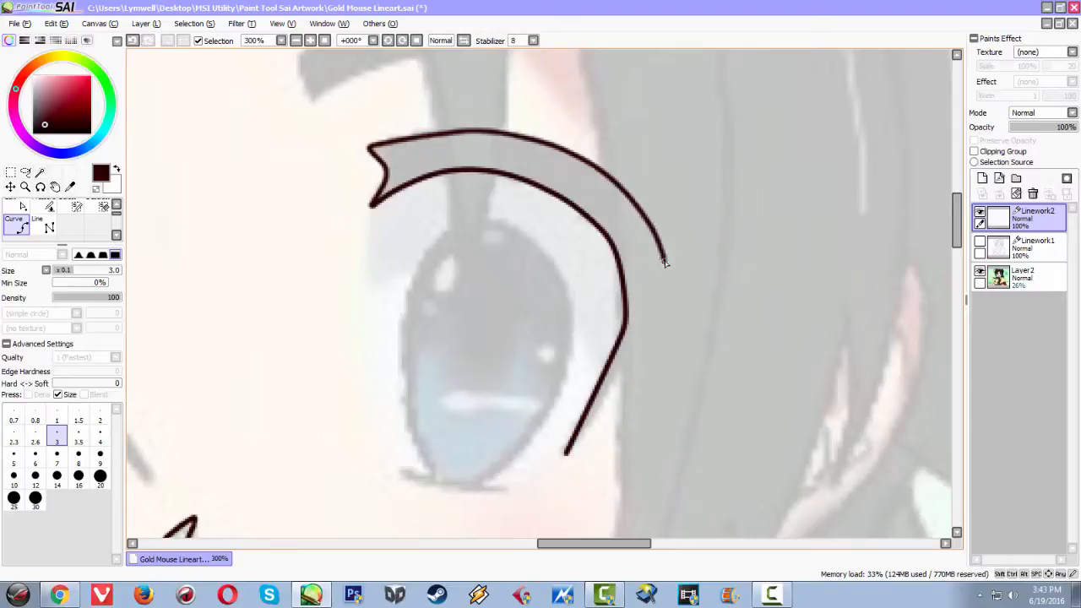
click(673, 318)
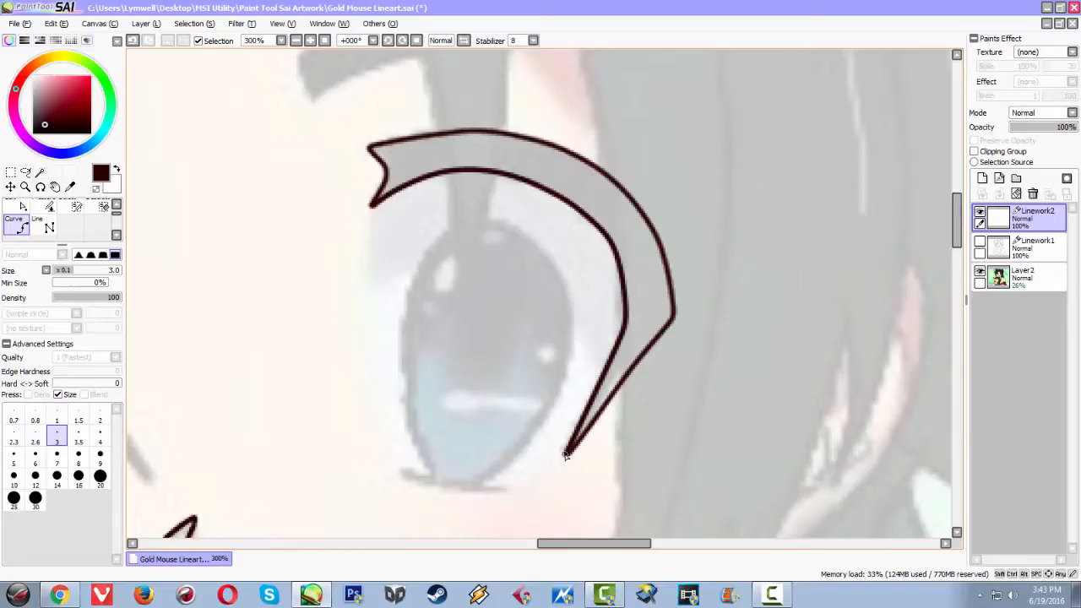
scroll(565, 256, down, 3)
scroll(484, 207, down, 2)
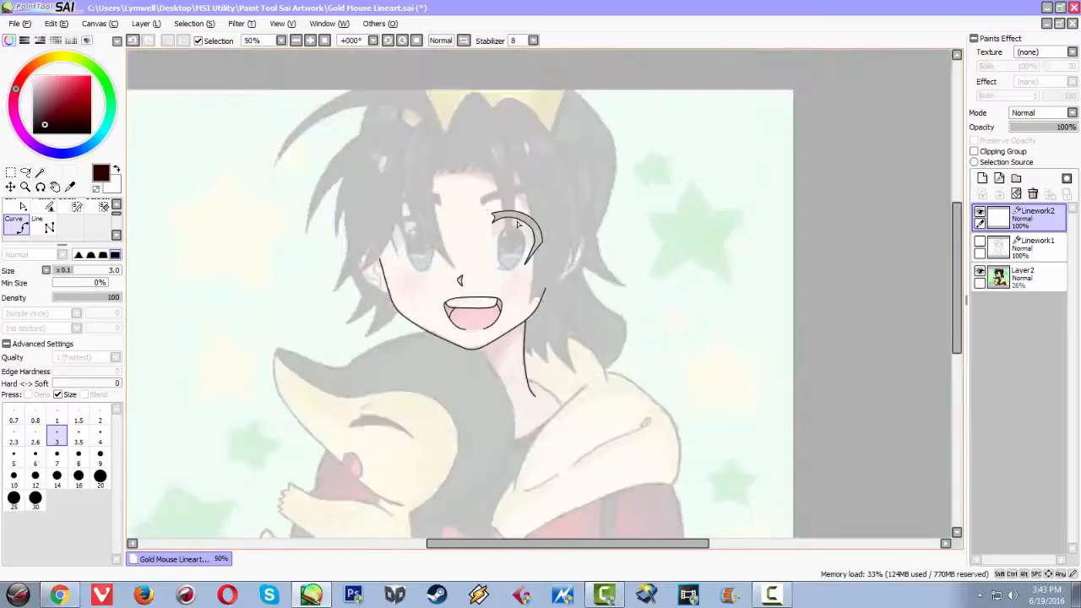
Trace the short lower lash line beneath the right eye's iris as a shallow curve, undoing and redrawing misplaced points.
scroll(521, 271, up, 6)
drag(449, 381, 526, 171)
scroll(526, 211, down, 1)
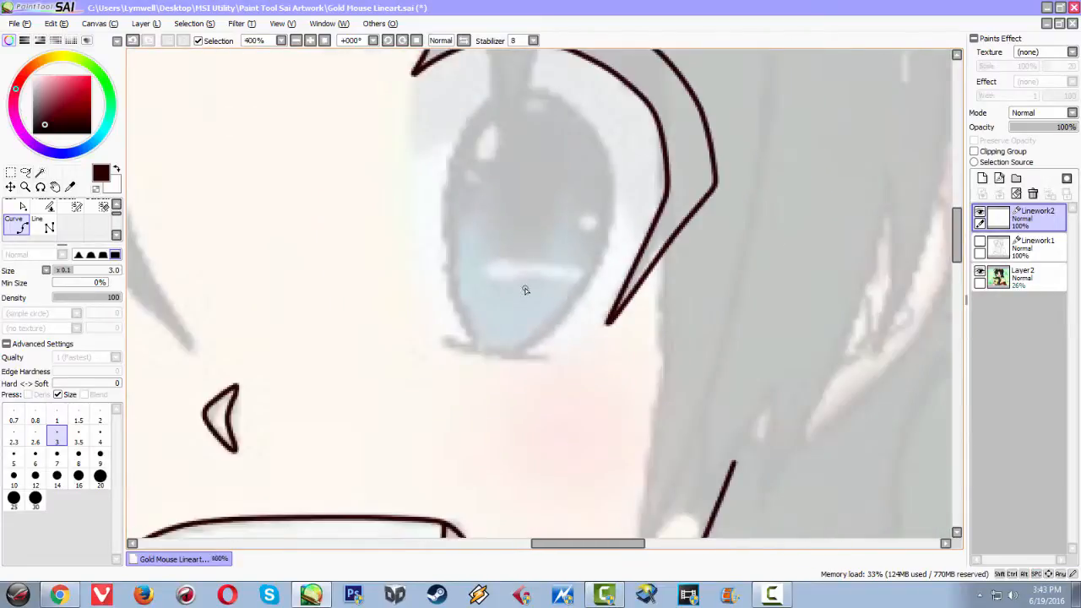
scroll(523, 302, up, 1)
scroll(454, 381, down, 1)
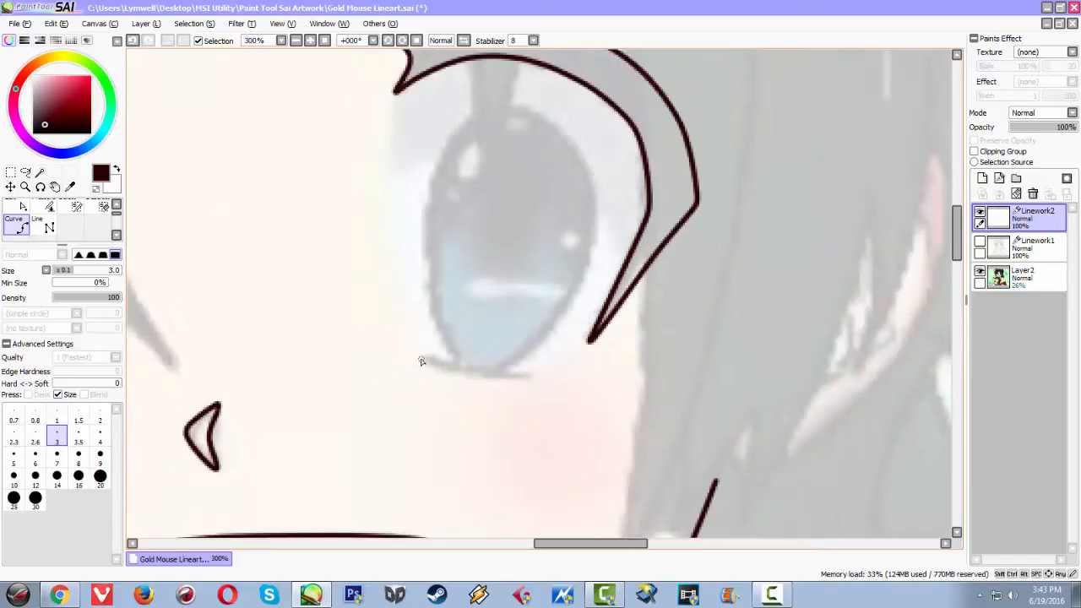
drag(420, 361, 432, 373)
key(ctrl+z)
click(425, 364)
drag(434, 374, 519, 384)
key(ctrl+z)
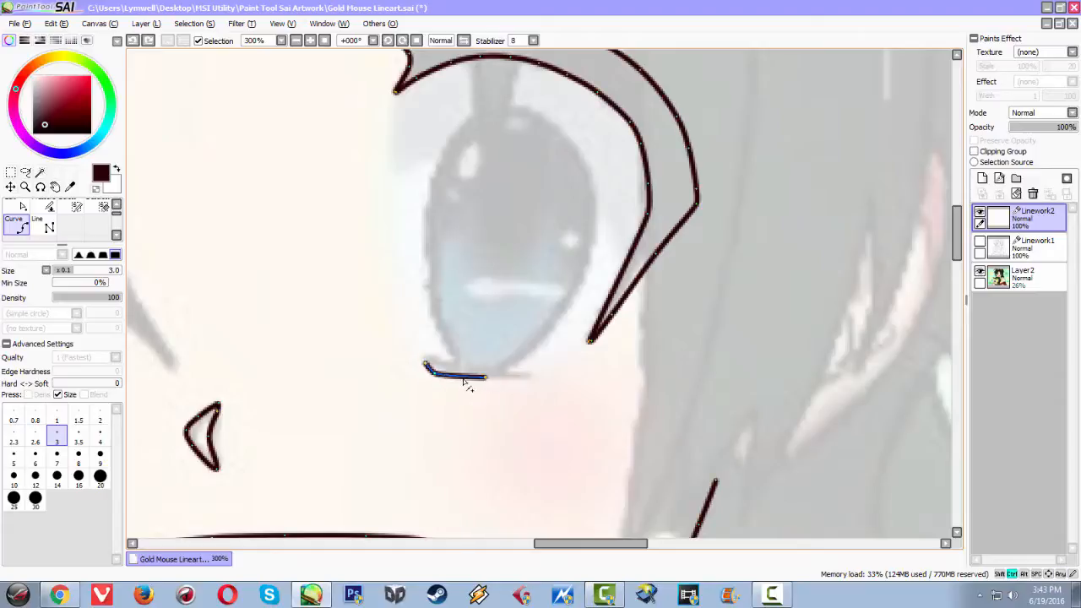
click(475, 379)
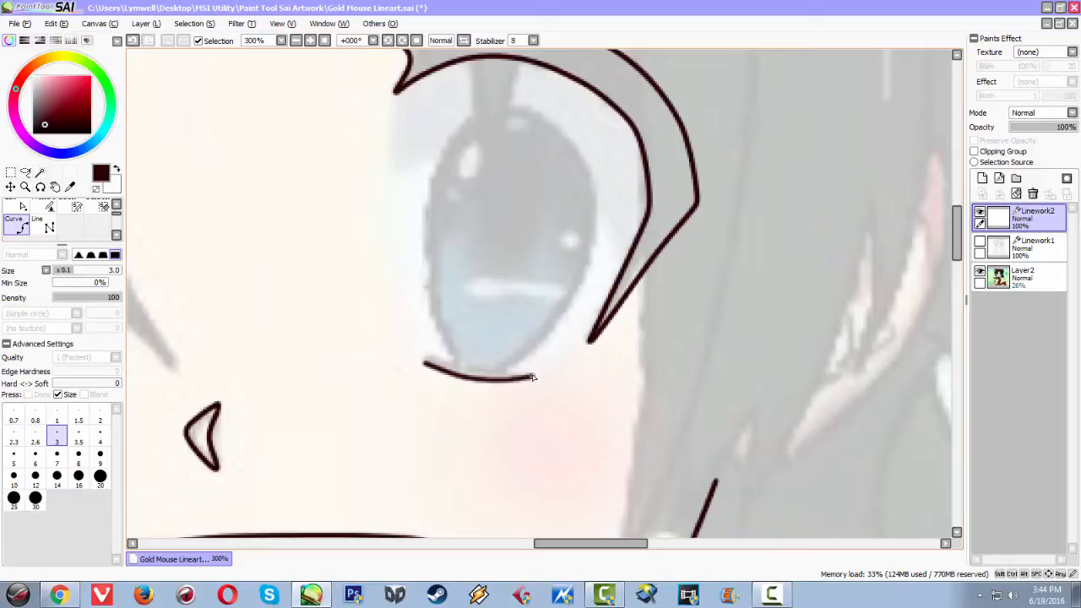
Redo the final point of the lower lash line so the curve ends slightly farther right.
key(Escape)
key(ctrl+z)
click(541, 377)
key(Escape)
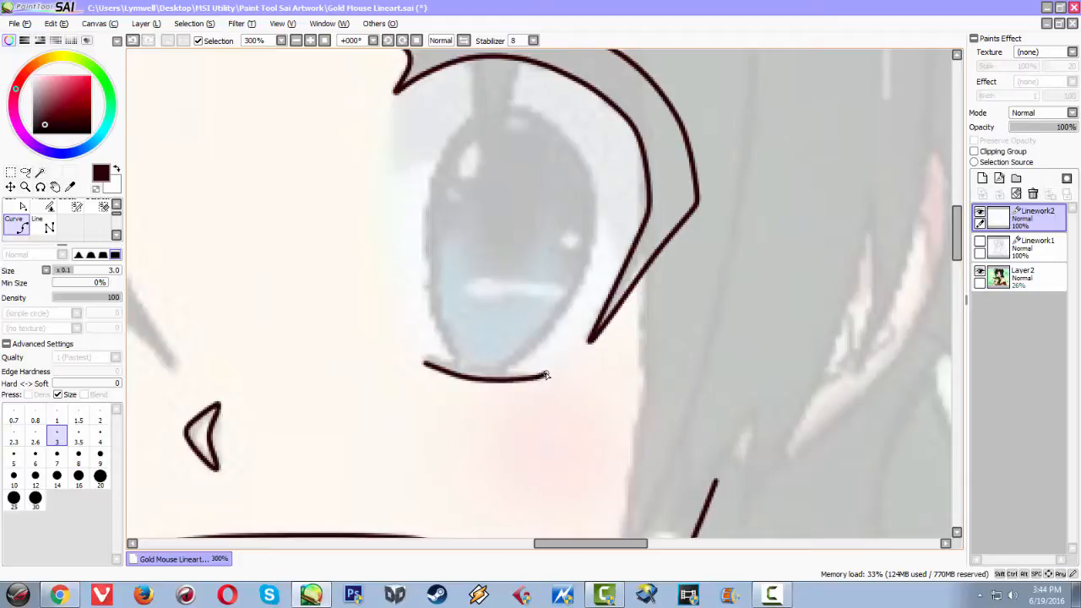
Trace the lower edge of the eyebrow above the right eye from its blunt inner end to the outer tip.
scroll(547, 374, down, 4)
drag(344, 217, 448, 295)
scroll(448, 295, up, 1)
scroll(516, 418, up, 1)
drag(498, 417, 282, 288)
scroll(507, 290, down, 2)
scroll(507, 289, up, 2)
scroll(510, 293, up, 1)
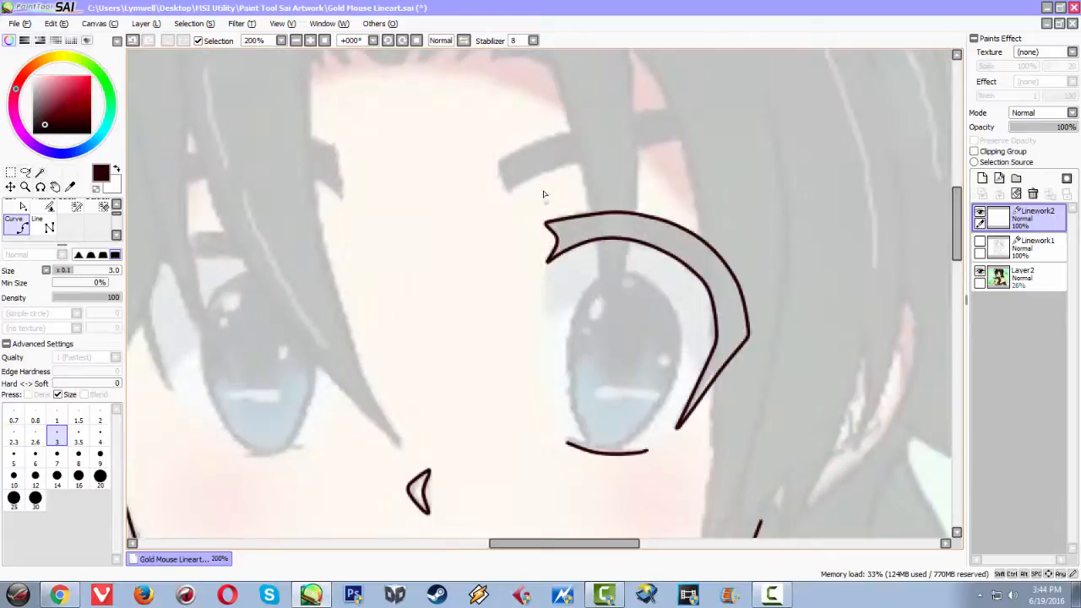
click(510, 193)
click(536, 176)
click(575, 163)
click(615, 153)
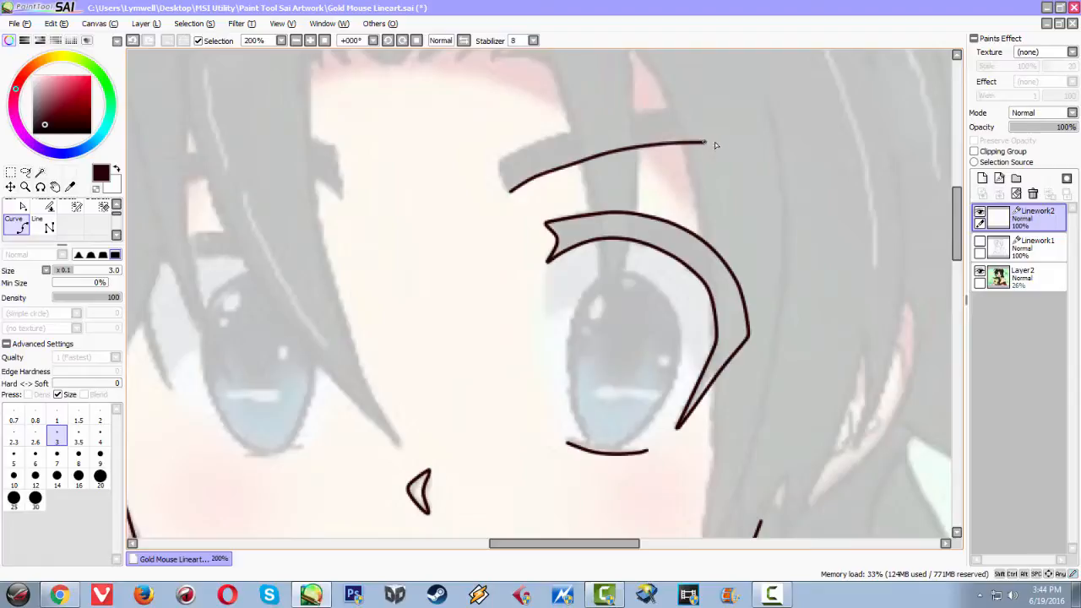
click(762, 147)
Trace the eyebrow's upper edge back from the outer tip and close the outline around its blunt inner end.
click(652, 115)
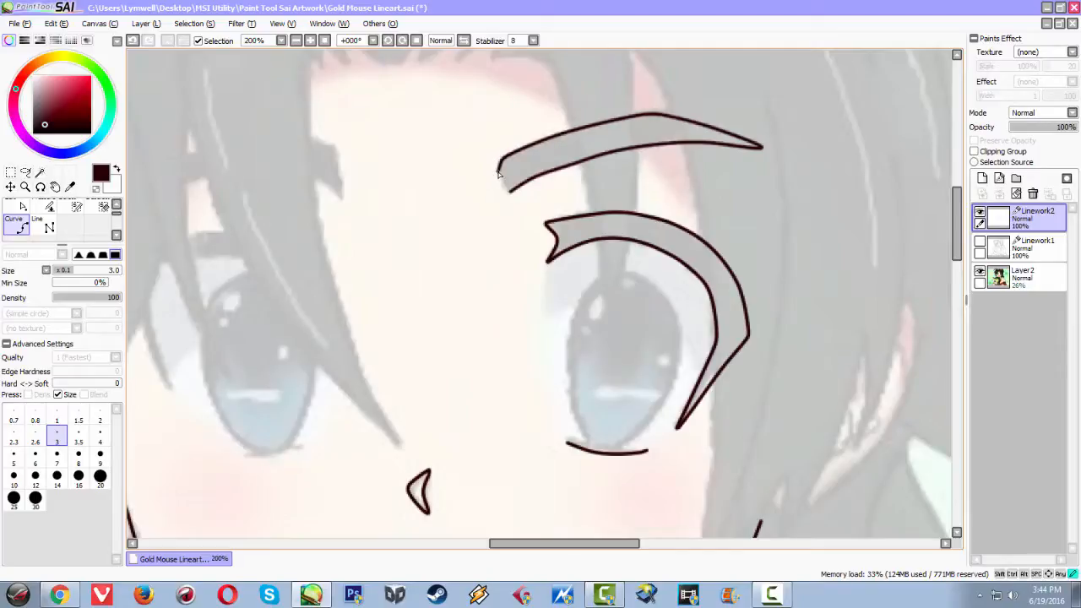
double_click(507, 193)
scroll(581, 259, down, 2)
scroll(585, 260, up, 2)
scroll(610, 365, down, 2)
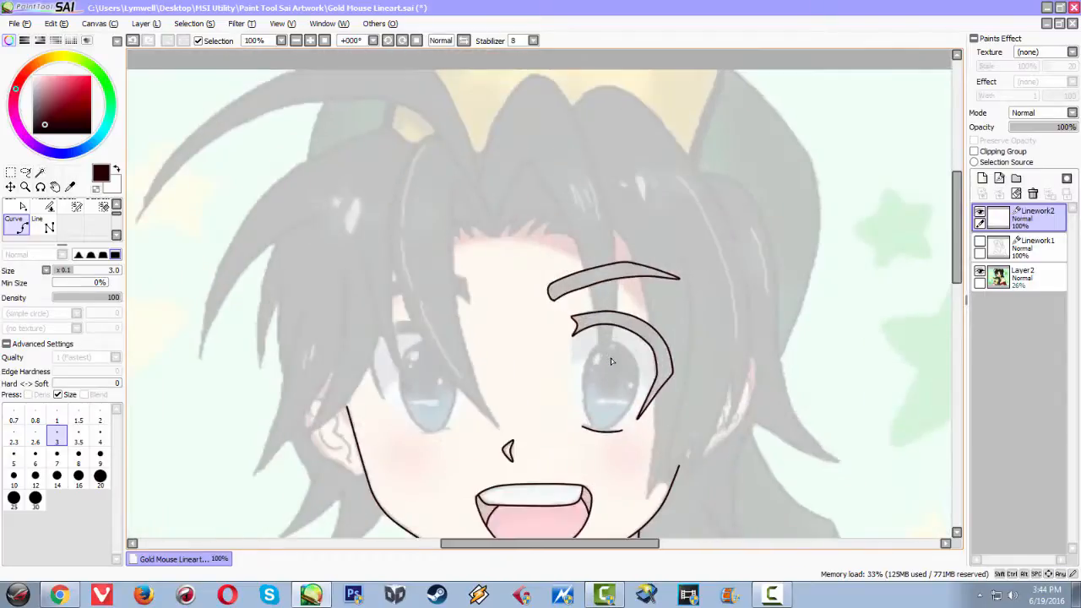
Examine the traced right eye, eyebrow and surrounding face lines against the faded reference at several magnifications.
scroll(614, 354, up, 2)
drag(465, 422, 471, 290)
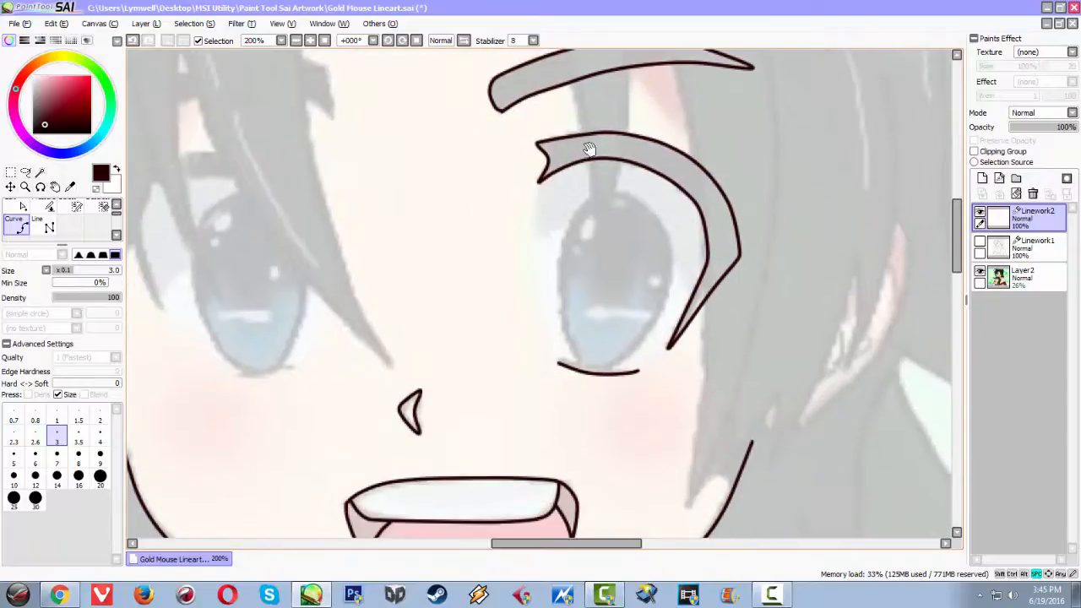
drag(578, 145, 563, 217)
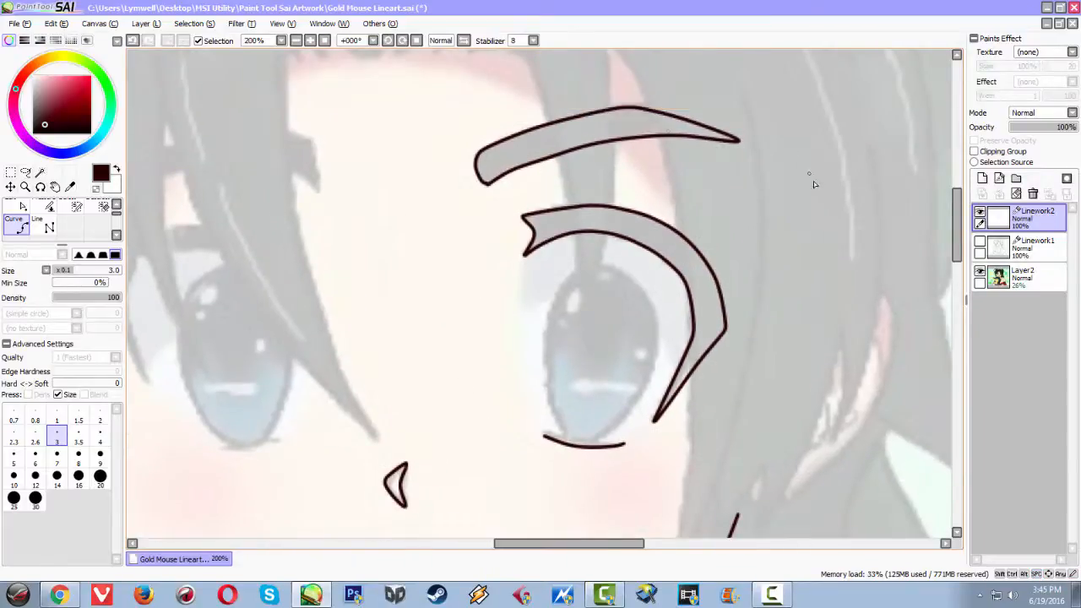
drag(660, 321, 702, 234)
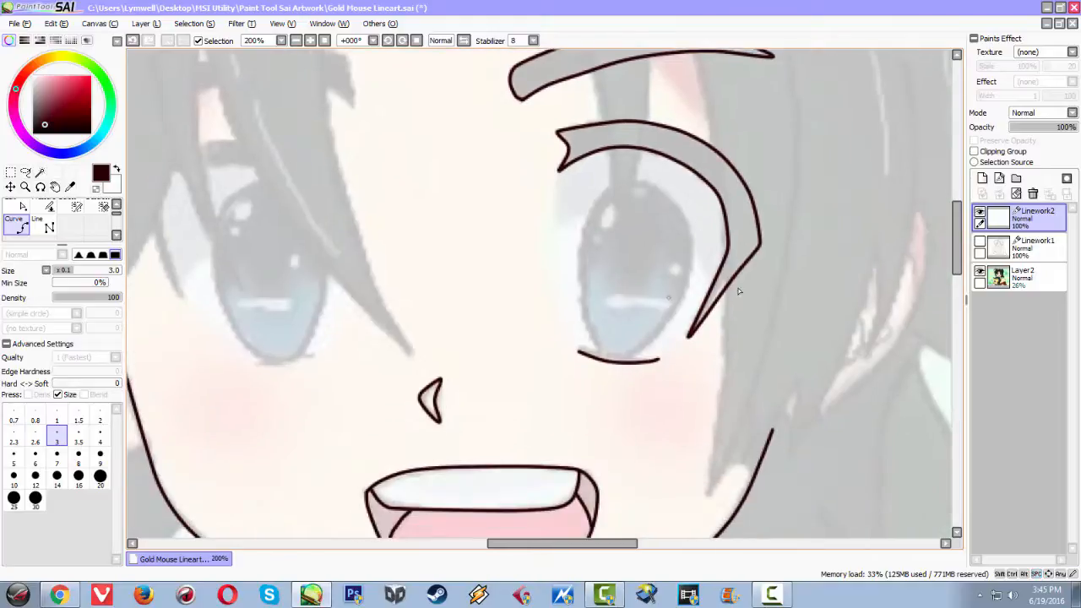
scroll(740, 272, down, 2)
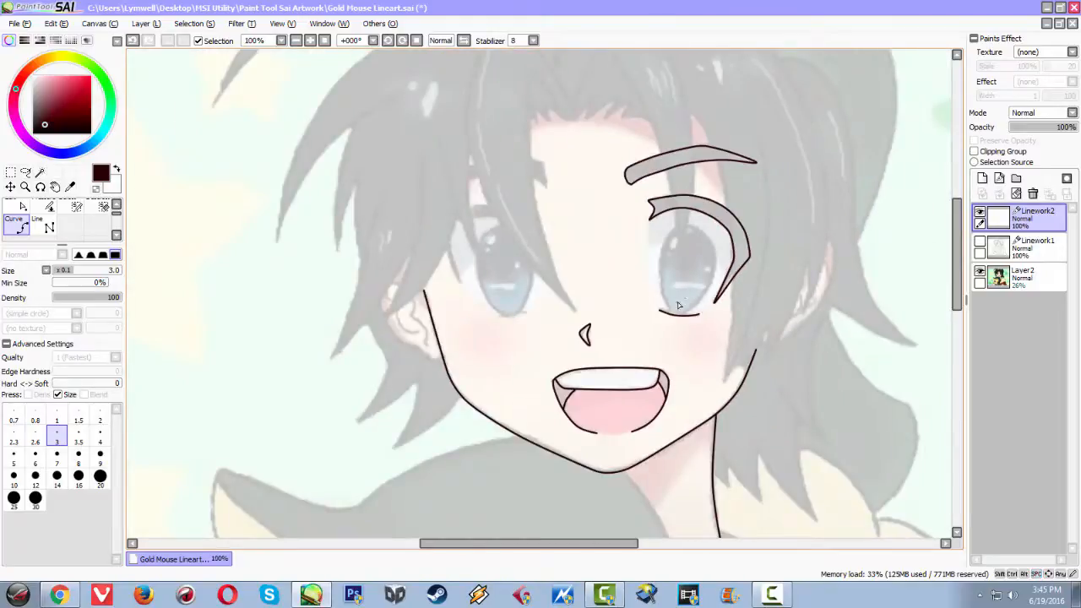
scroll(677, 306, up, 1)
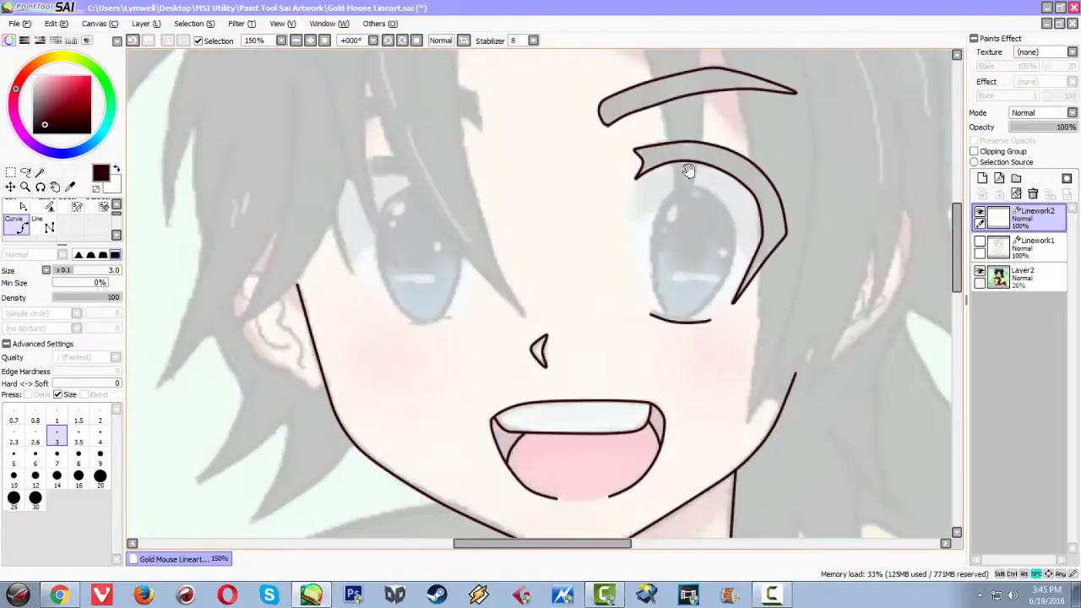
drag(693, 168, 661, 267)
drag(493, 329, 565, 250)
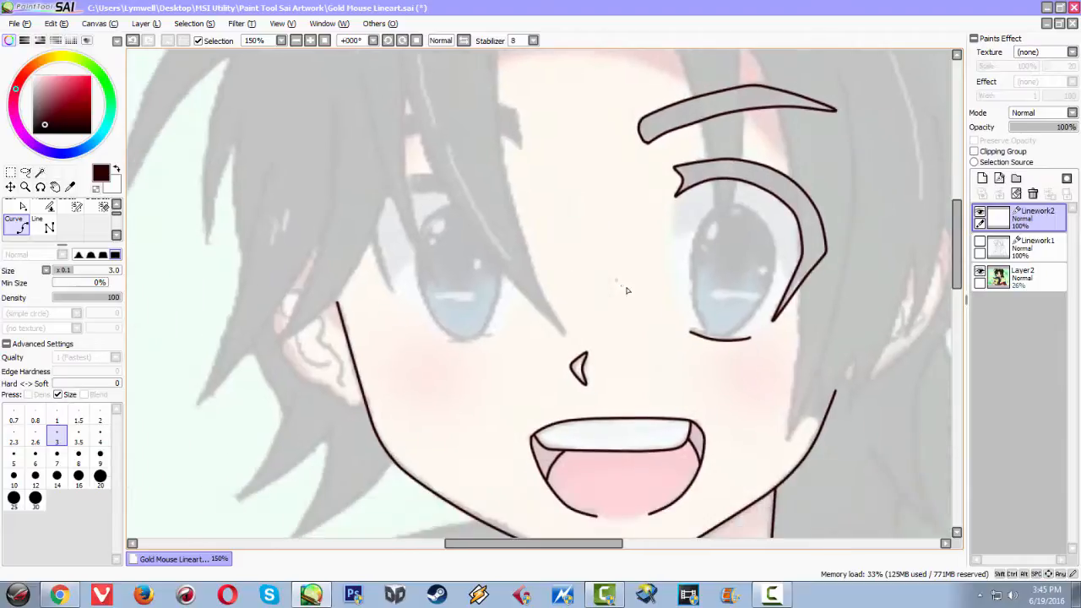
drag(634, 301, 516, 314)
drag(581, 140, 531, 230)
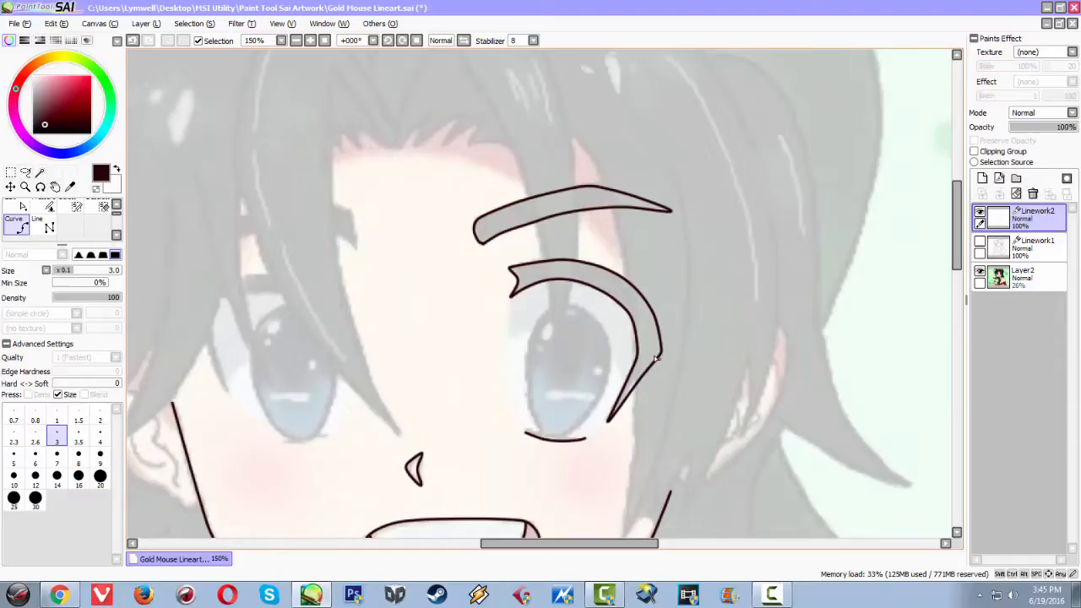
scroll(480, 219, down, 2)
scroll(543, 160, up, 3)
scroll(533, 207, up, 2)
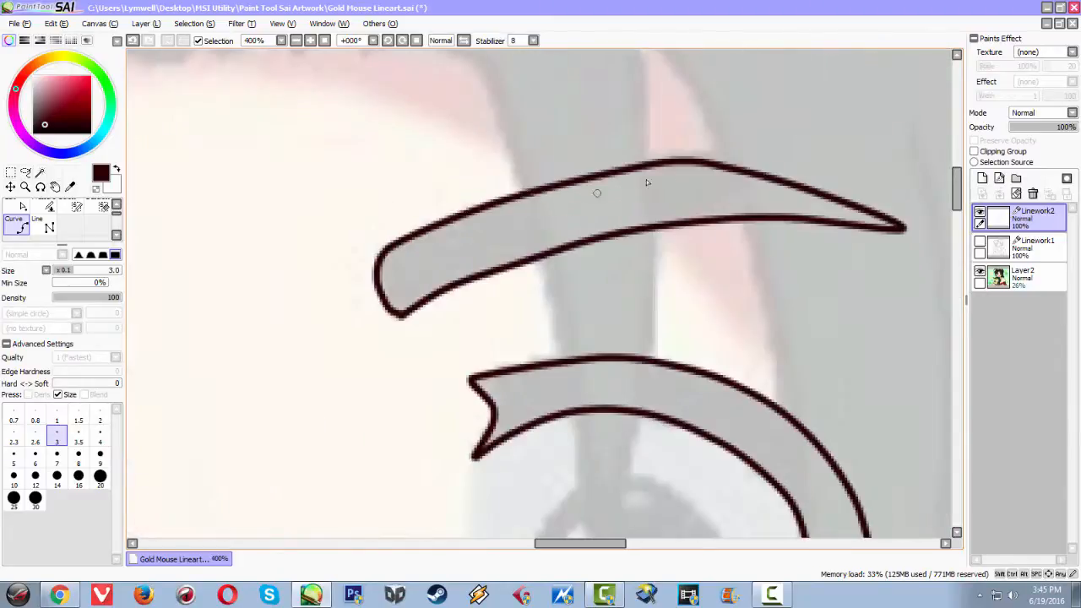
scroll(592, 290, down, 1)
scroll(593, 290, down, 1)
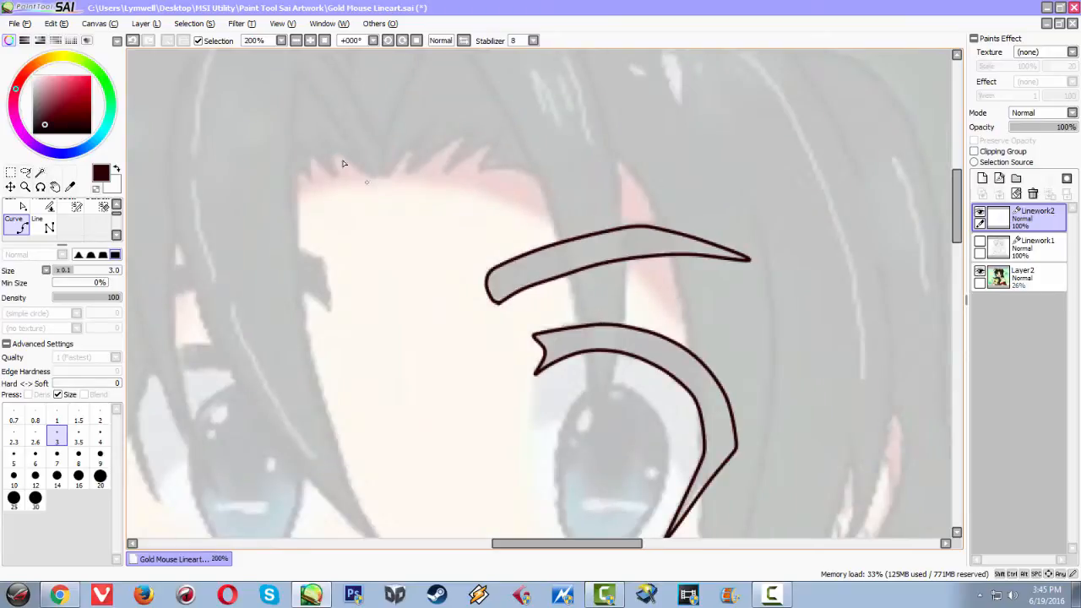
scroll(634, 292, down, 1)
scroll(634, 291, up, 1)
Trace the inner edge of the left eye's upper lash from above the iris, around the outer corner, down to its lower tip.
drag(445, 359, 700, 124)
mouse_move(625, 288)
mouse_down()
mouse_move(386, 277)
mouse_move(430, 181)
mouse_move(490, 197)
mouse_move(500, 271)
mouse_move(541, 273)
mouse_move(451, 183)
mouse_move(370, 133)
mouse_up()
scroll(405, 164, up, 1)
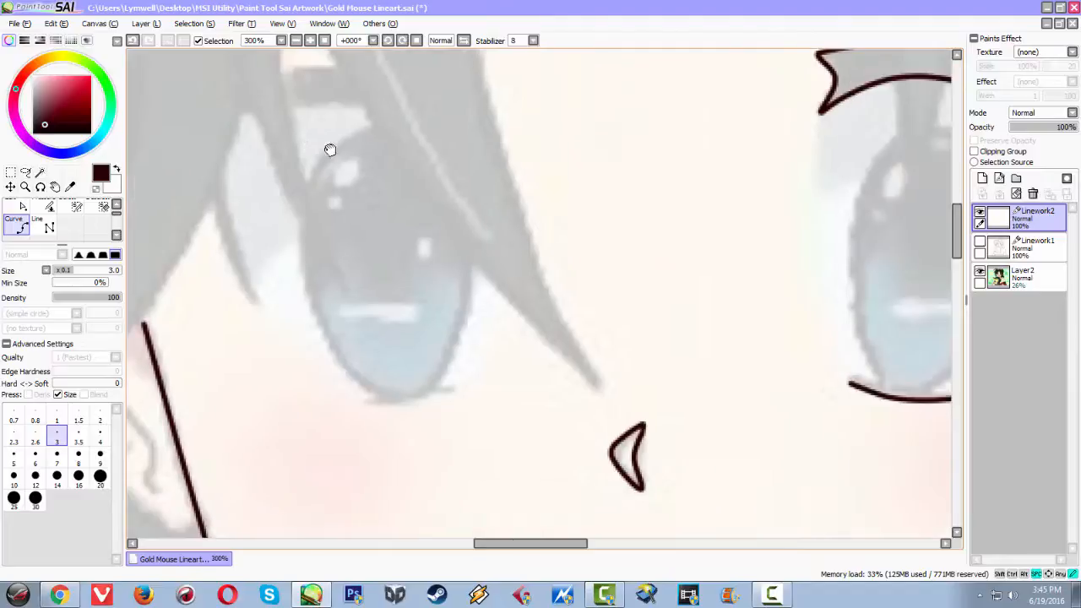
click(474, 143)
click(434, 120)
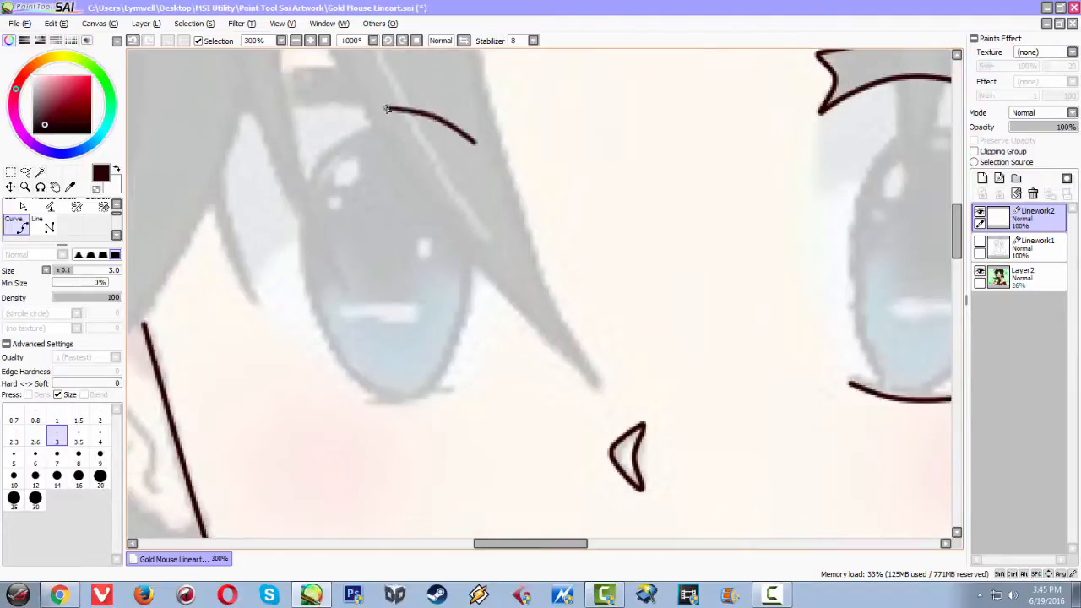
click(386, 107)
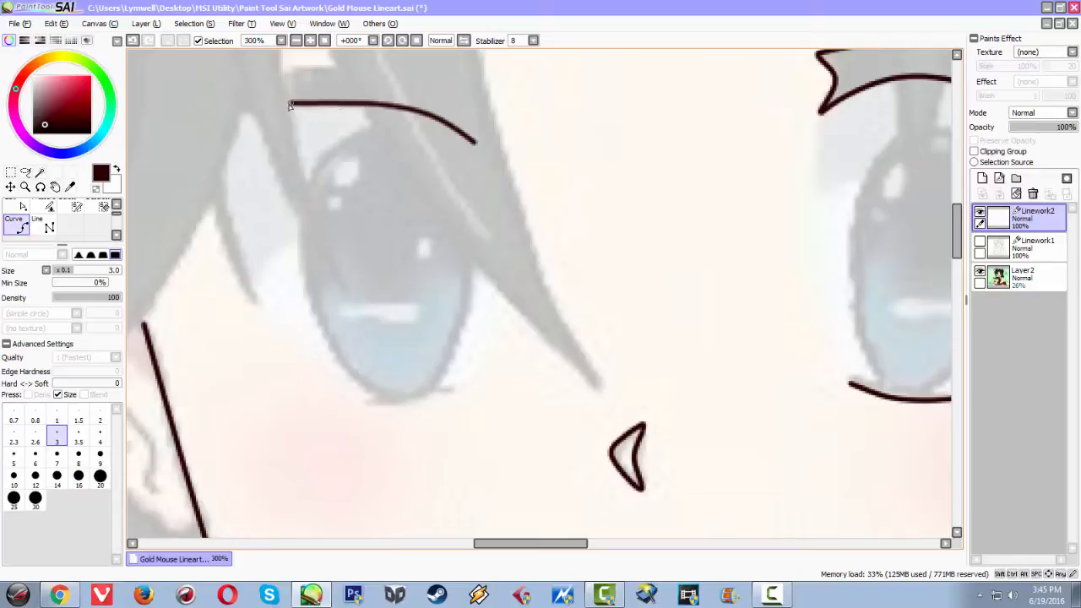
double_click(253, 117)
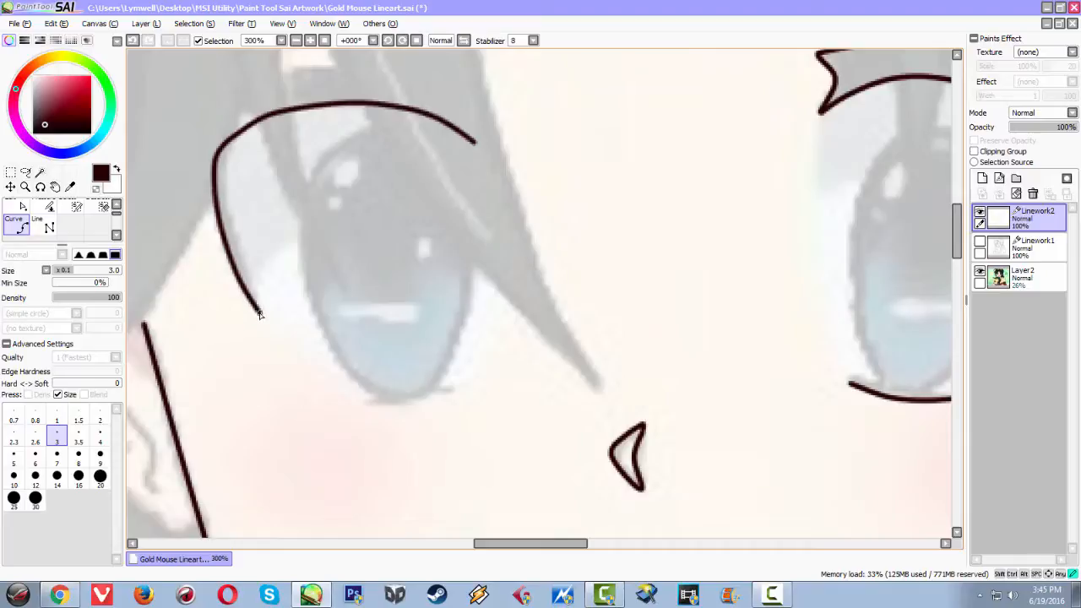
double_click(260, 313)
Trace the notched inner end of the left eye's upper lash, starting from the end of its lower edge.
scroll(353, 307, down, 3)
scroll(370, 271, up, 3)
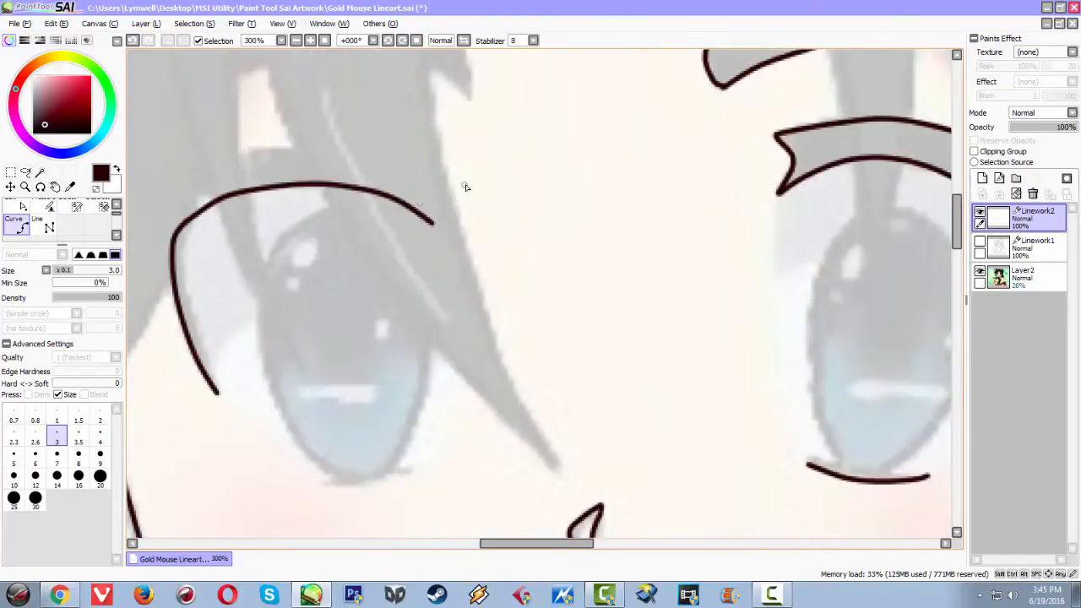
scroll(455, 208, down, 1)
scroll(441, 219, down, 1)
scroll(449, 225, up, 2)
click(438, 215)
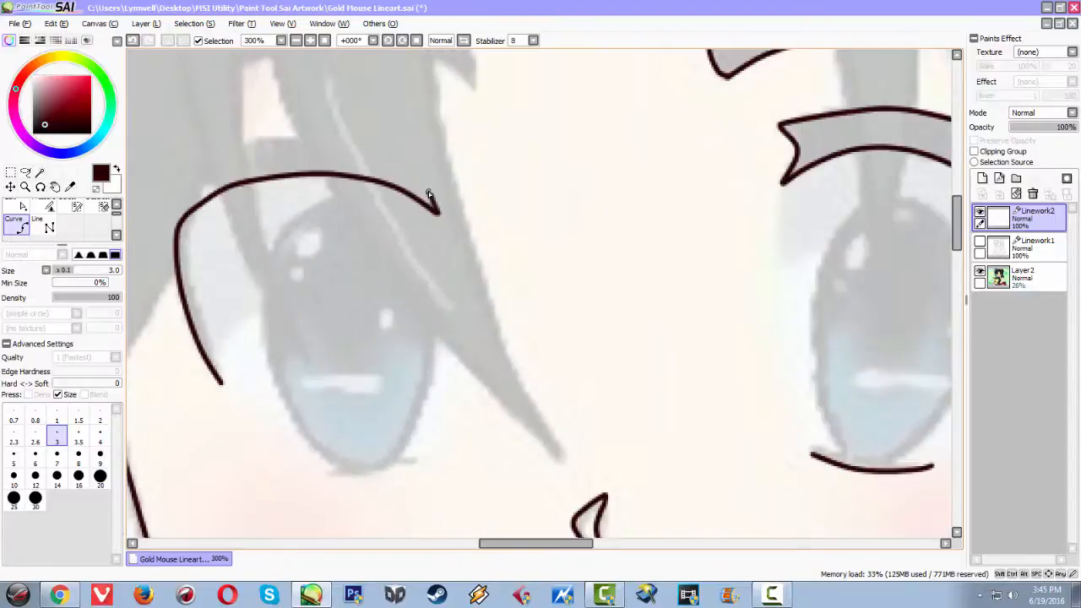
click(424, 176)
click(444, 161)
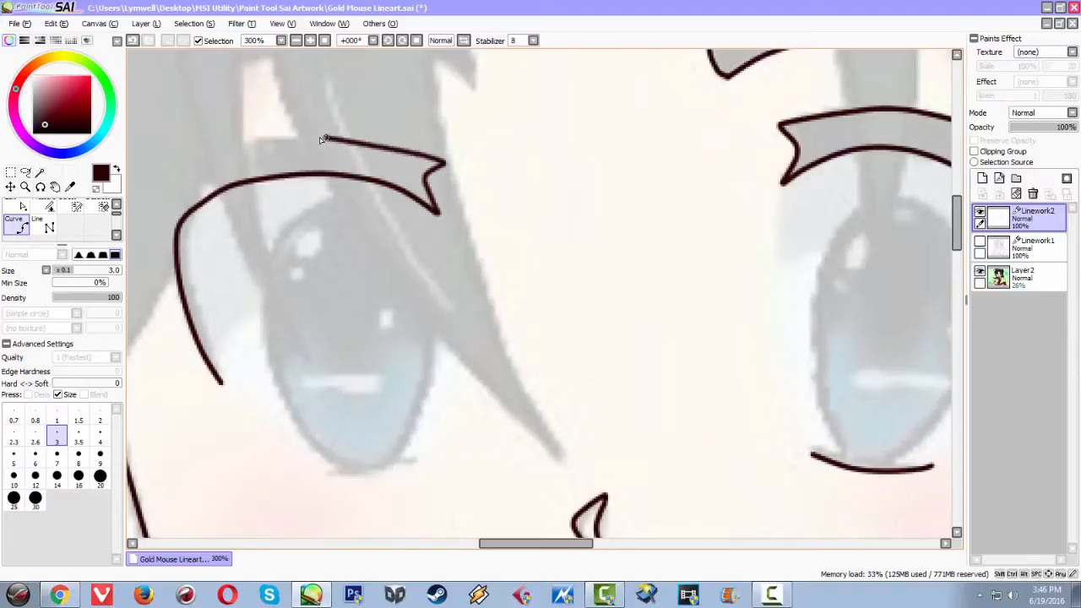
Trace the left upper lash's top edge from the notched end toward the outer corner, undoing and redrawing misplaced points.
click(264, 138)
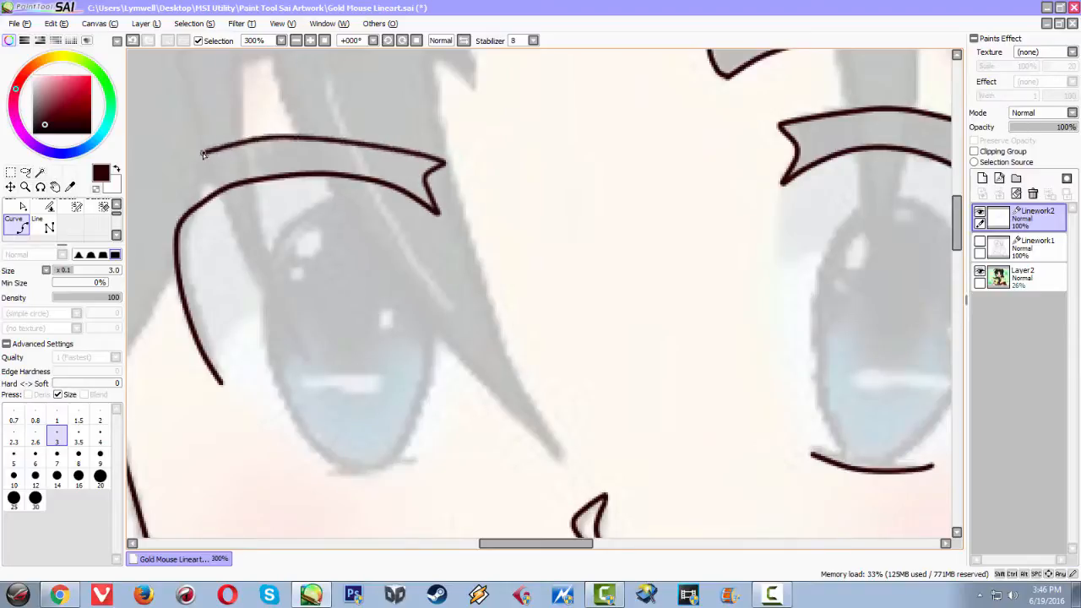
key(ctrl+z)
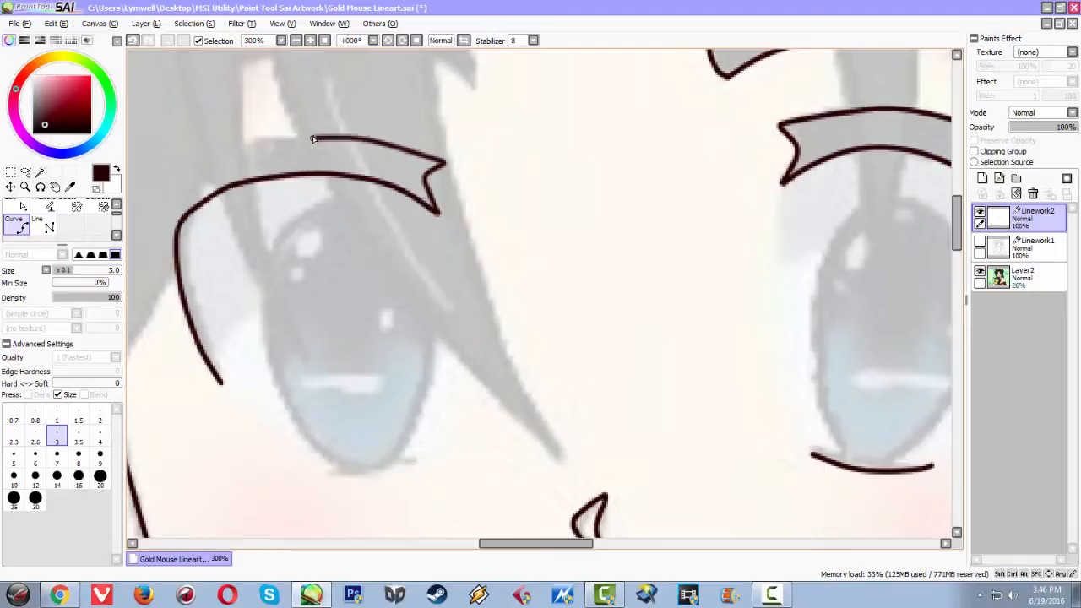
click(262, 139)
key(ctrl+z)
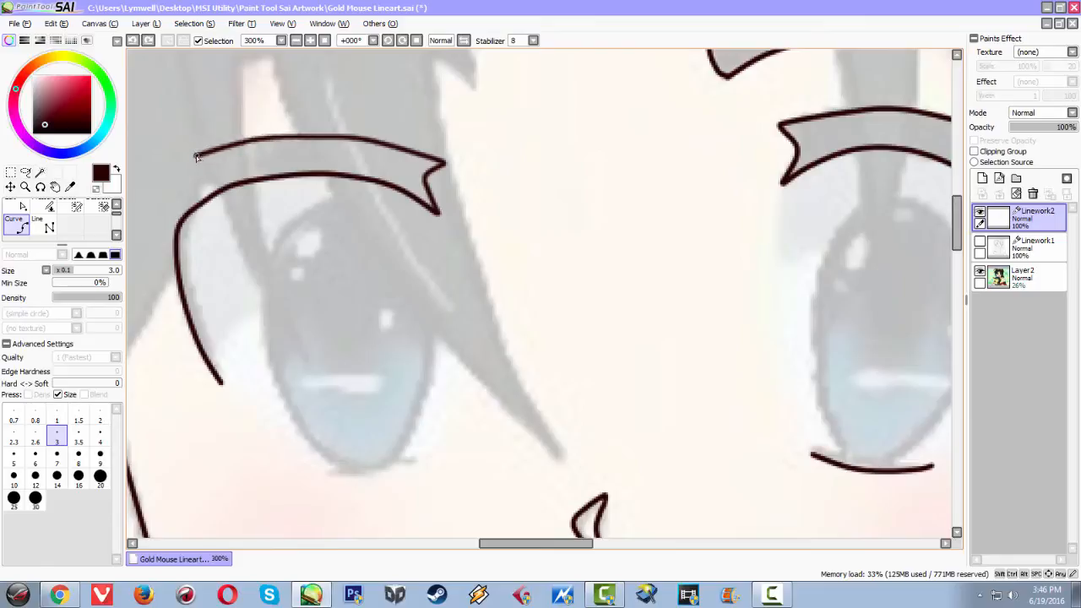
key(ctrl)
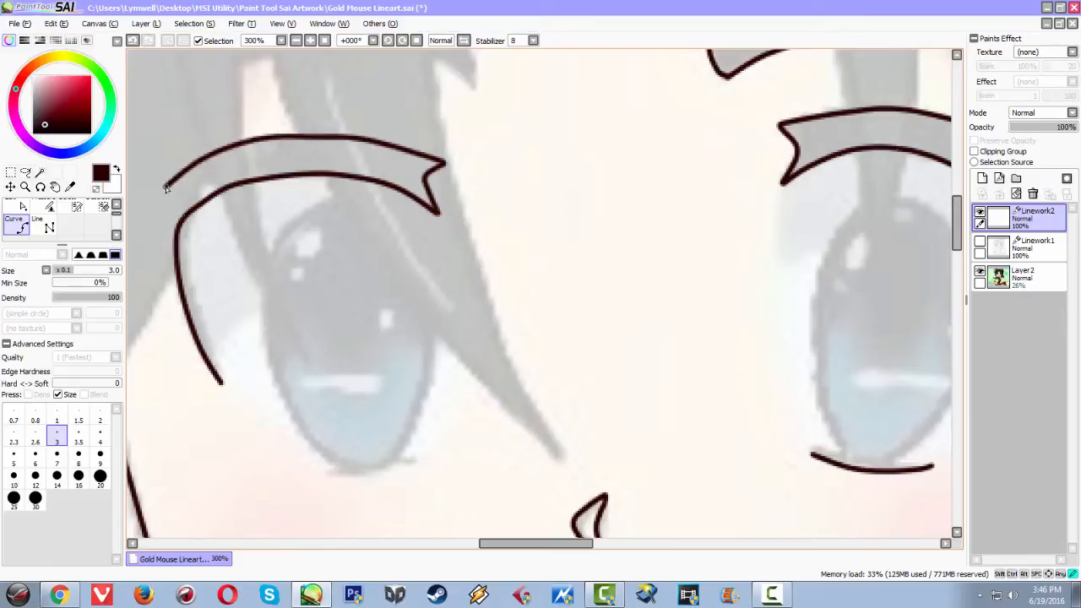
Trace the left lash's outer edge down from the corner and close the outline at its pointed lower tip, redoing the final point.
mouse_move(143, 217)
mouse_down()
mouse_move(195, 152)
mouse_move(225, 144)
mouse_up()
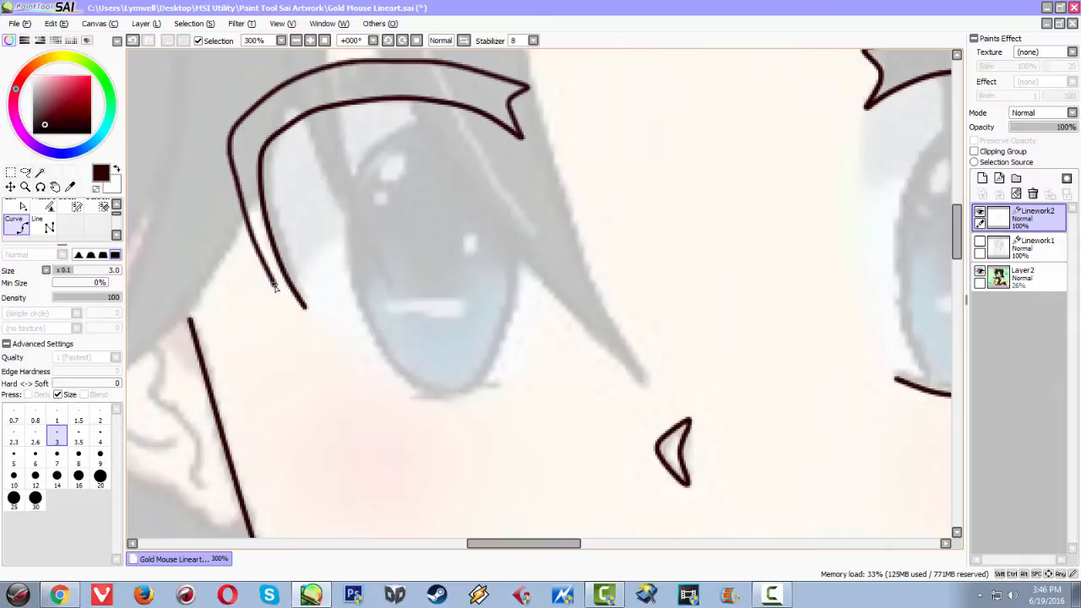
click(228, 179)
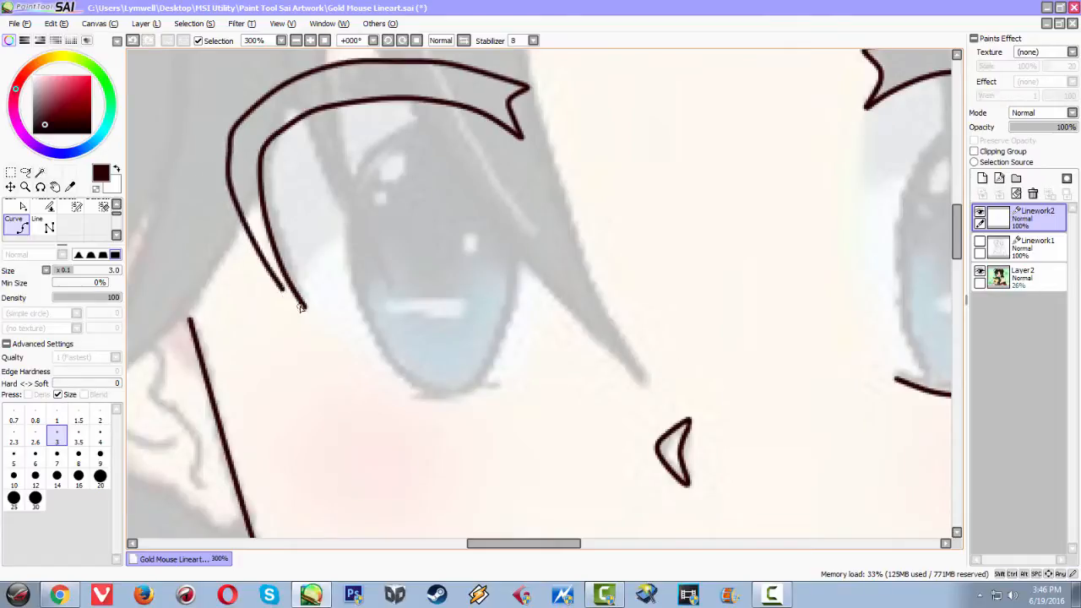
key(ctrl+z)
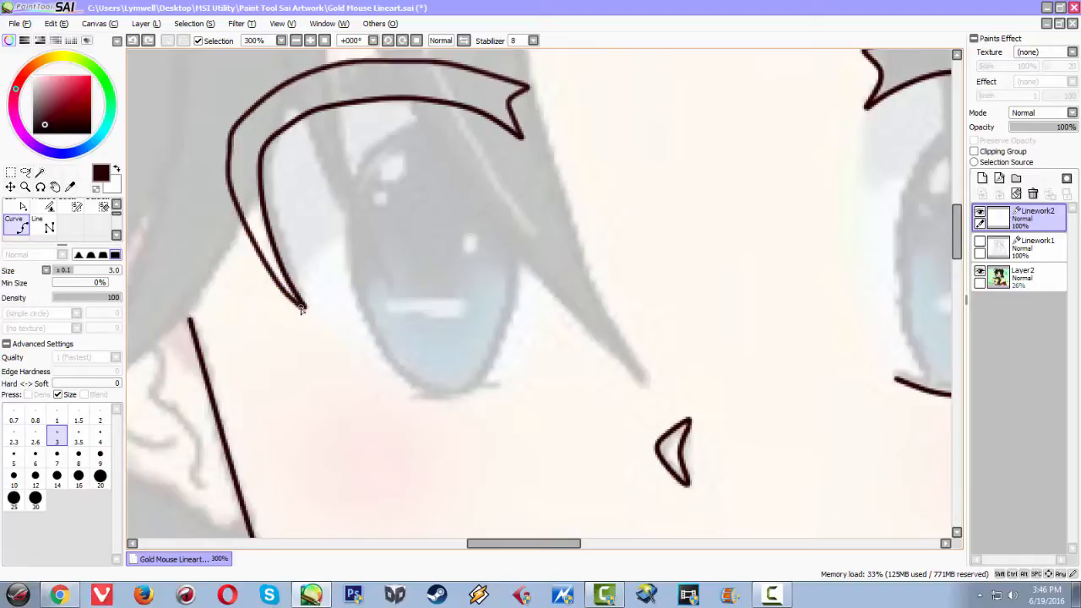
click(302, 308)
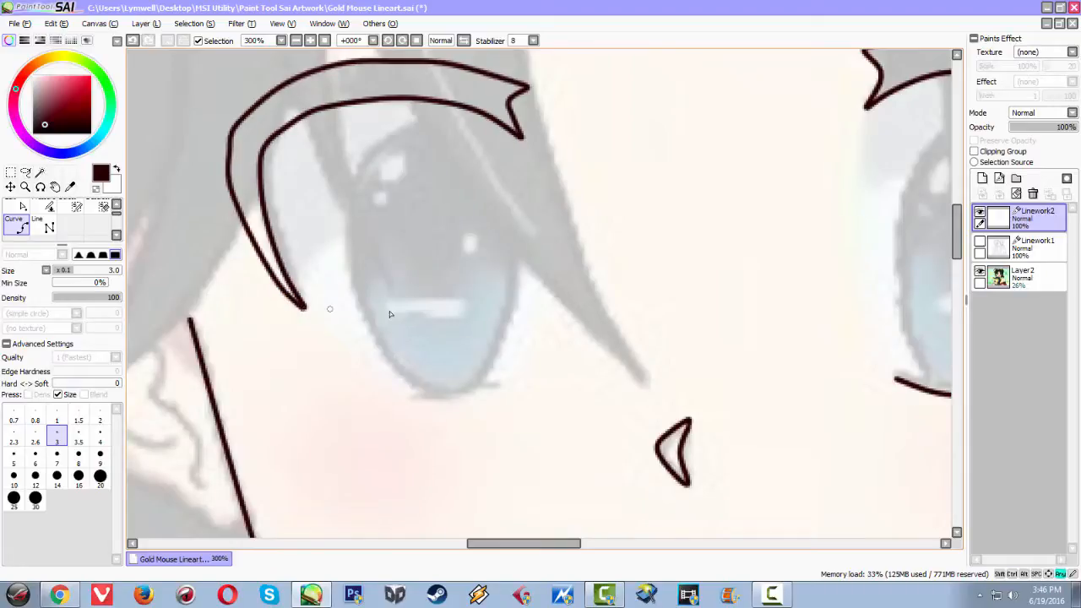
Trace the short lower lash line beneath the left eye's iris as a shallow upward-ending curve.
scroll(471, 296, down, 2)
scroll(497, 278, up, 2)
scroll(483, 270, down, 4)
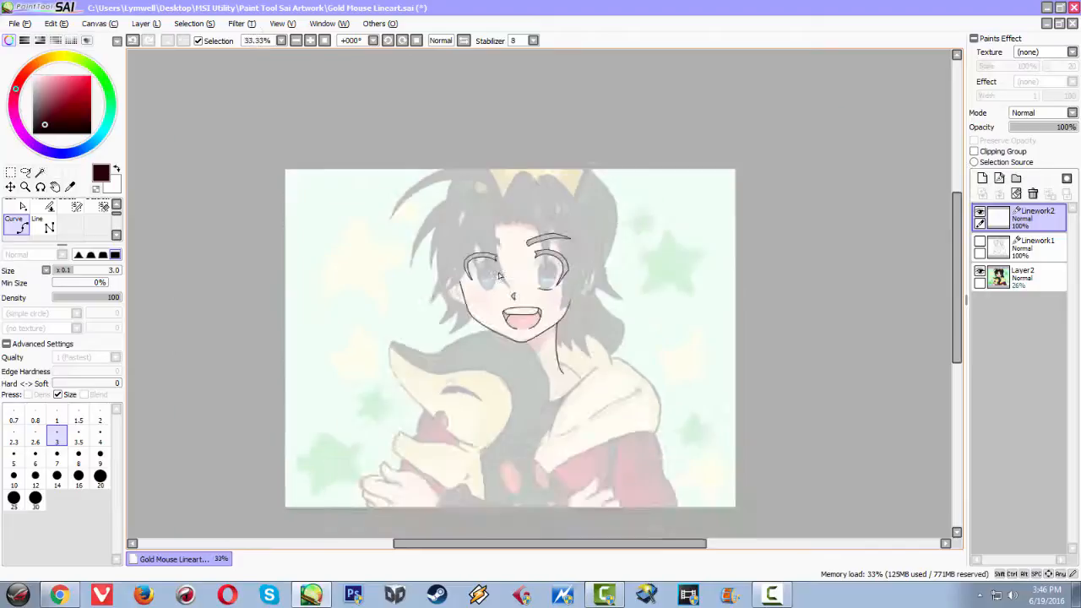
scroll(499, 296, up, 5)
scroll(498, 316, down, 2)
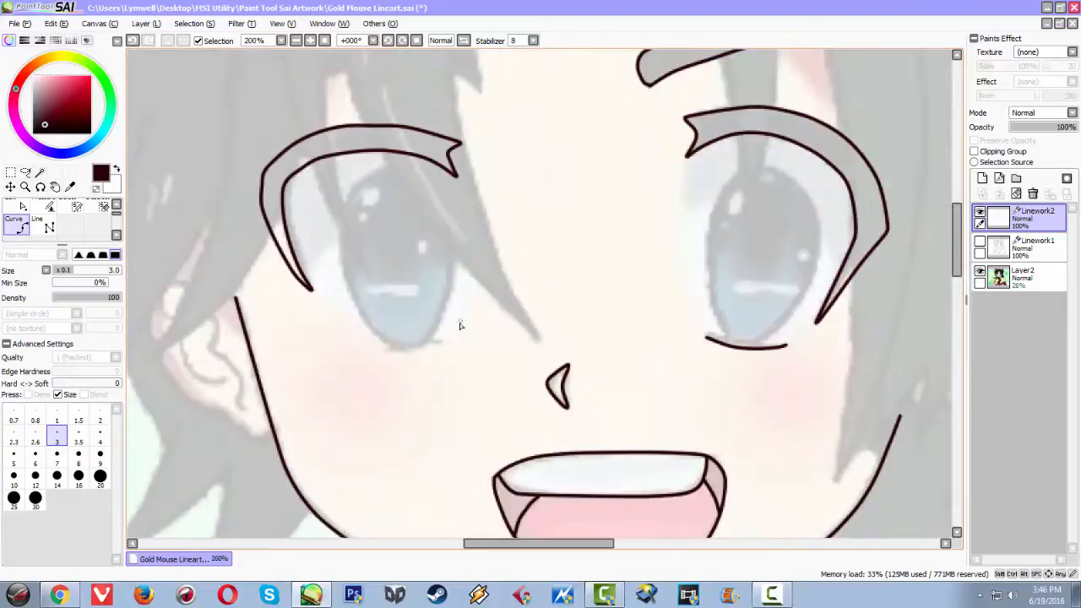
scroll(456, 329, up, 1)
click(336, 365)
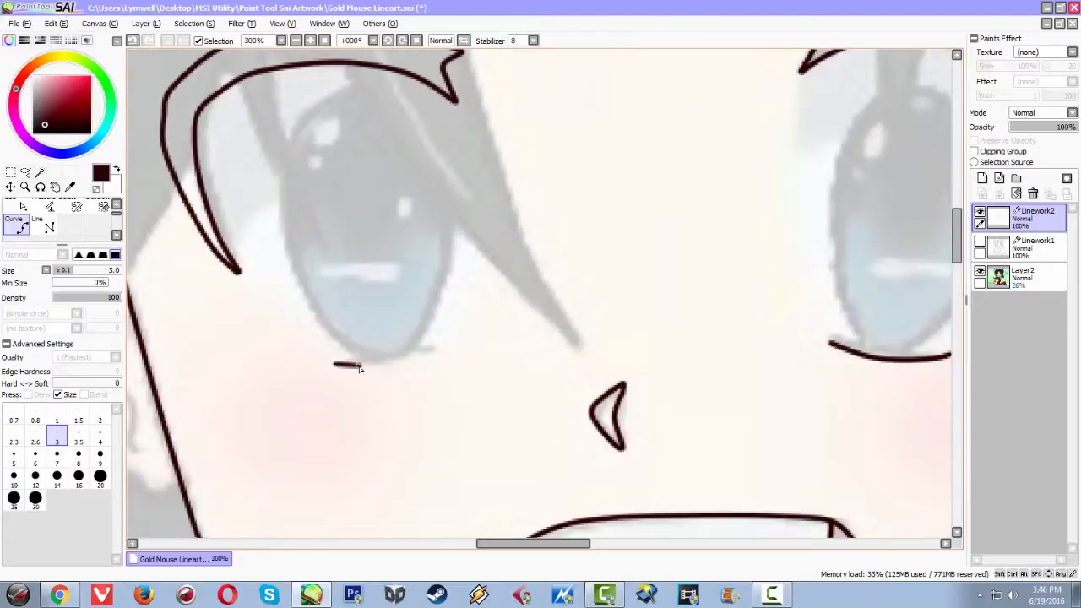
click(390, 367)
click(424, 359)
click(438, 353)
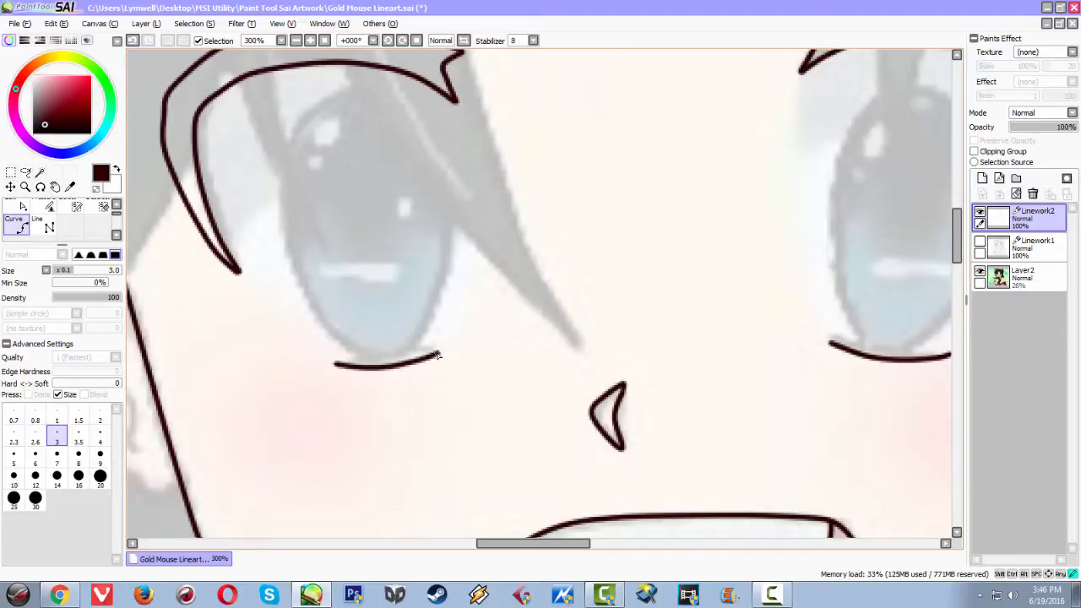
key(Escape)
Trace the right ear's outline from its top, down the outer edge and around the lobe, joining it to the jawline.
scroll(496, 342, down, 2)
scroll(670, 274, up, 1)
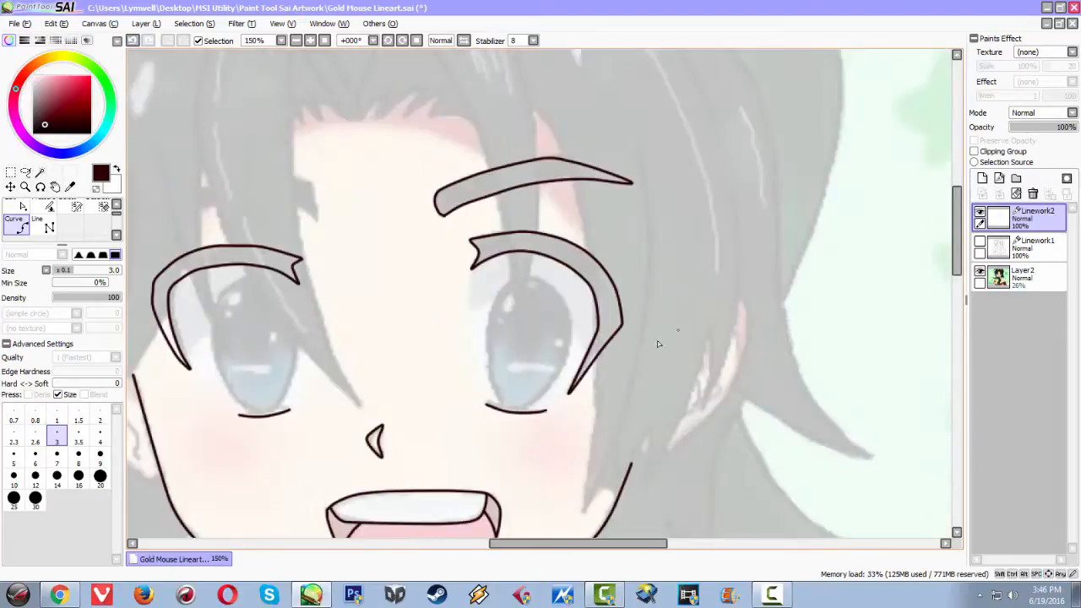
scroll(639, 339, up, 1)
key(space)
drag(605, 352, 529, 284)
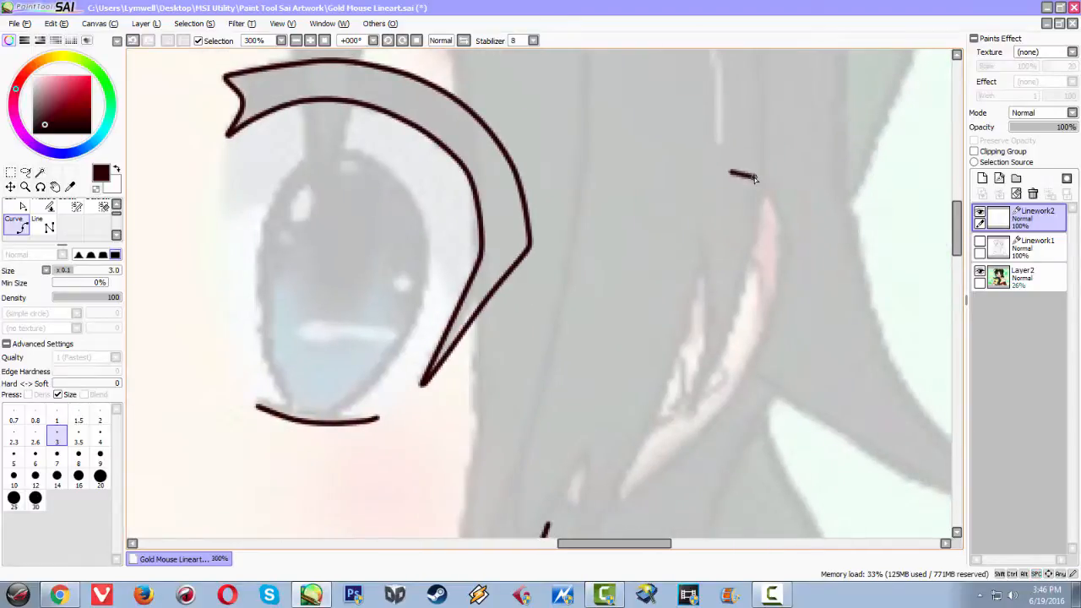
click(708, 197)
click(748, 187)
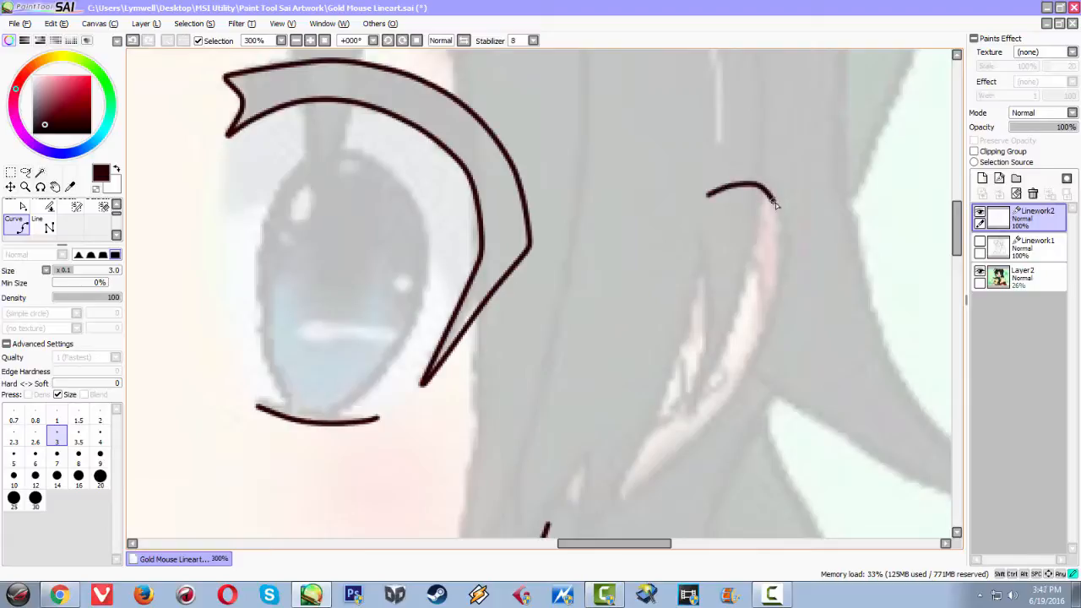
click(782, 246)
key(space)
drag(753, 270, 770, 108)
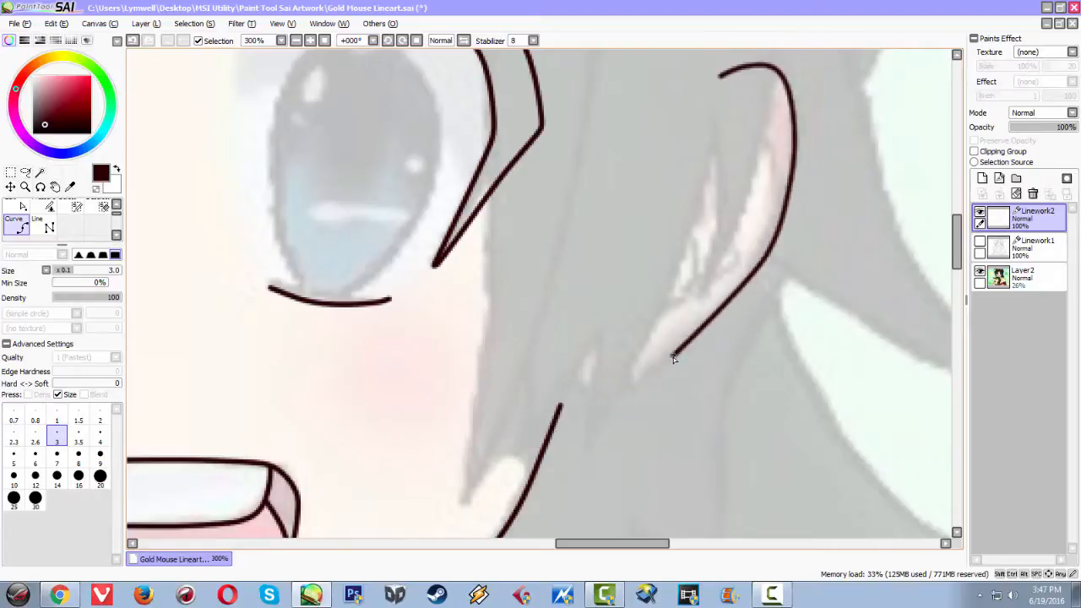
click(627, 396)
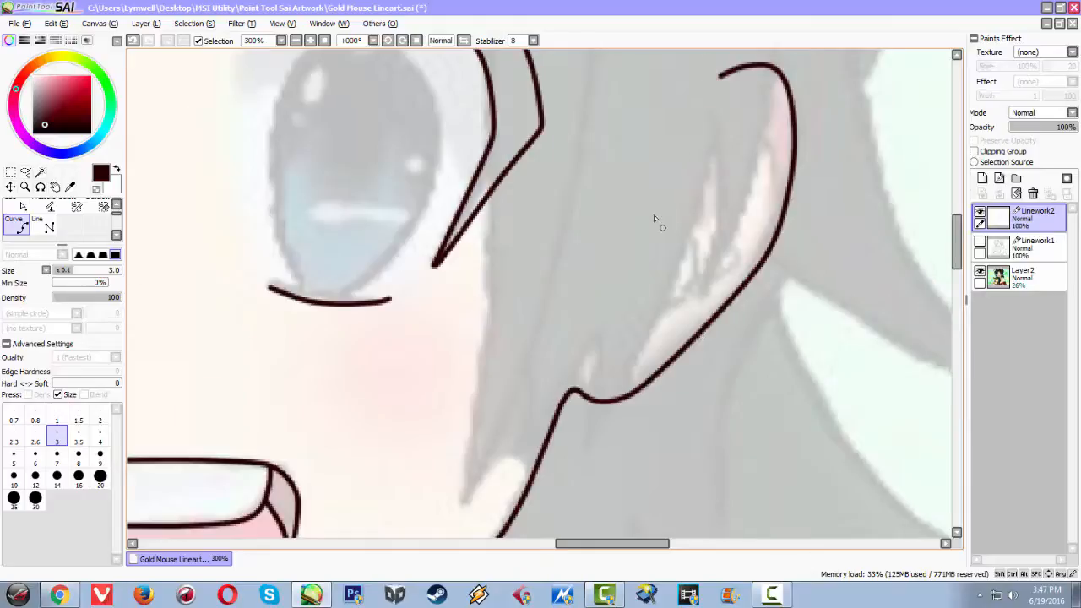
scroll(659, 219, down, 4)
scroll(676, 229, up, 4)
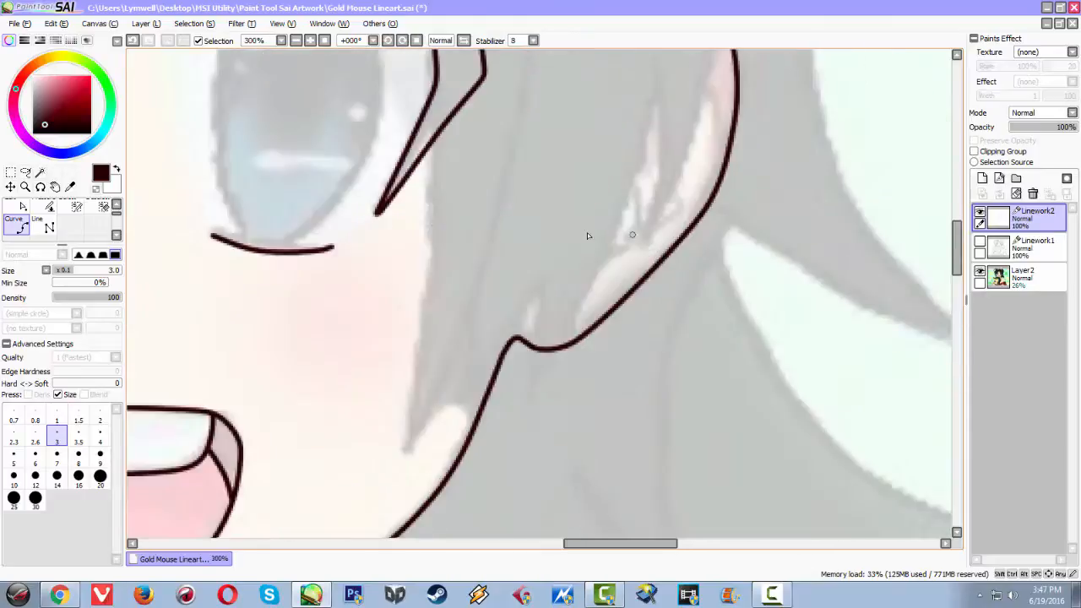
scroll(397, 227, up, 2)
drag(394, 234, 720, 198)
scroll(721, 199, down, 4)
scroll(657, 194, down, 3)
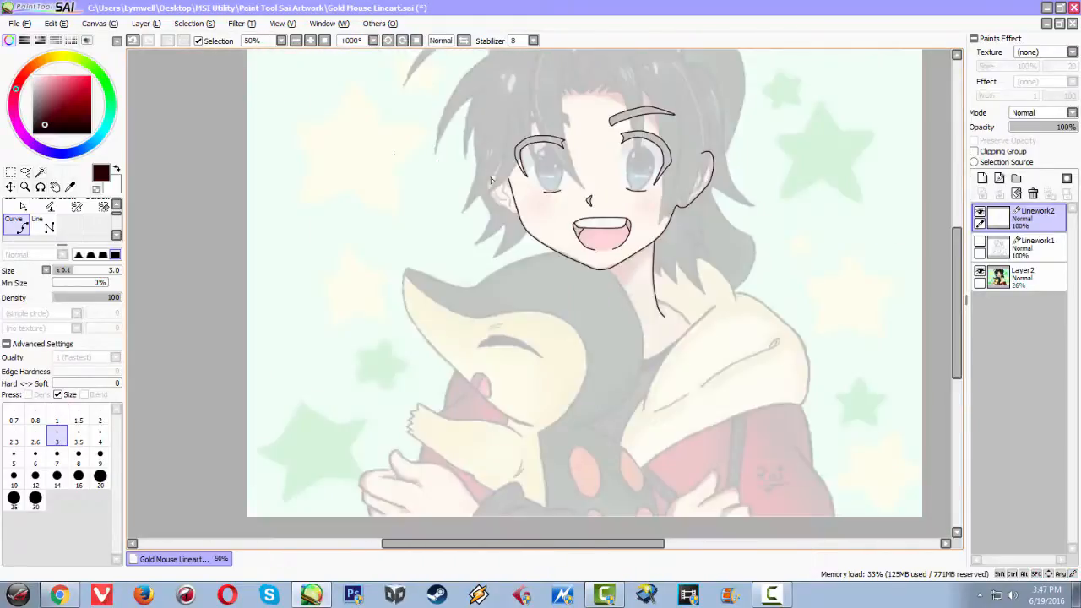
Trace the left ear's outer outline from its upper end down around the lobe to the jawline, redoing a misplaced point.
scroll(431, 154, up, 3)
drag(432, 154, 385, 213)
scroll(445, 240, down, 4)
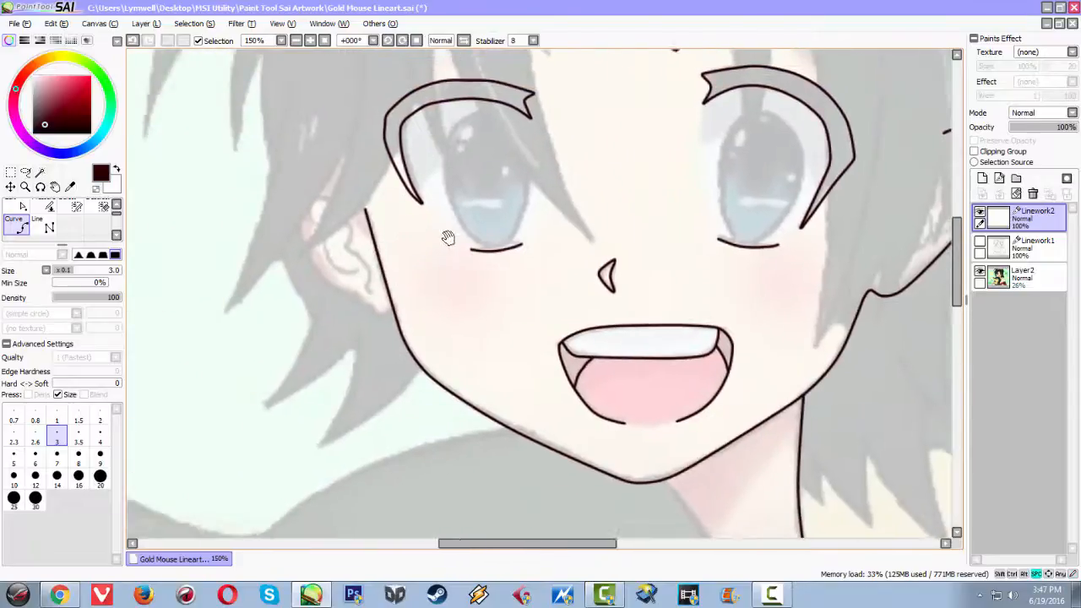
scroll(440, 214, up, 1)
scroll(439, 214, up, 4)
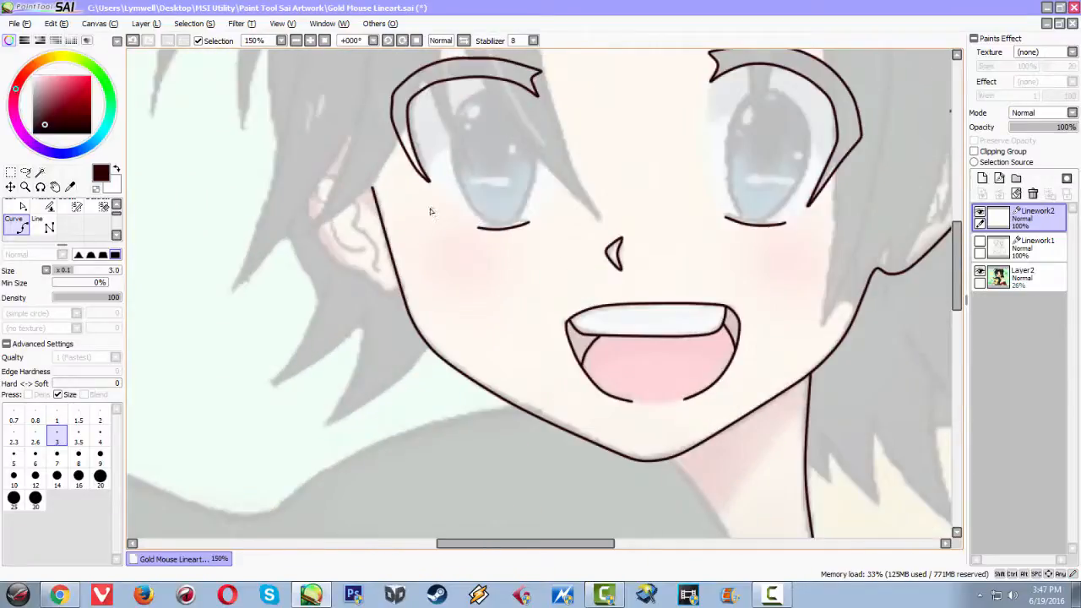
click(189, 243)
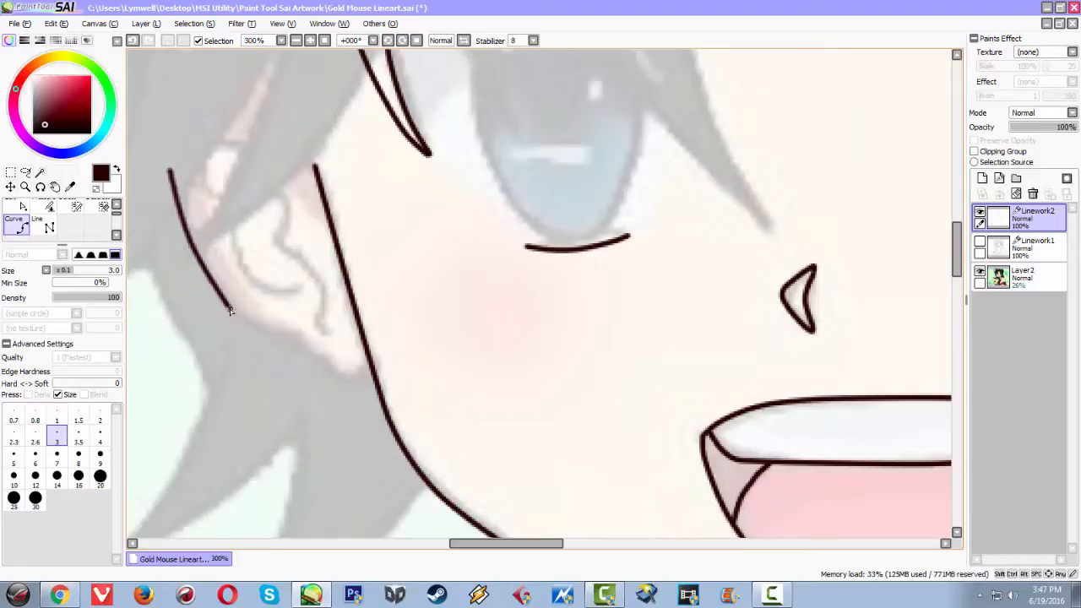
click(222, 304)
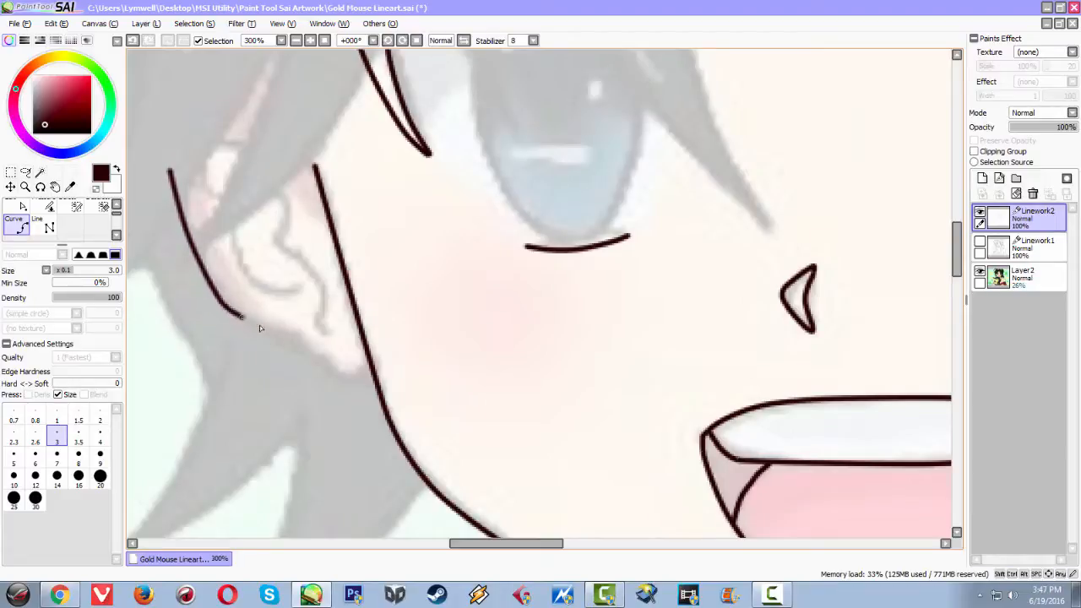
key(ctrl+z)
click(335, 380)
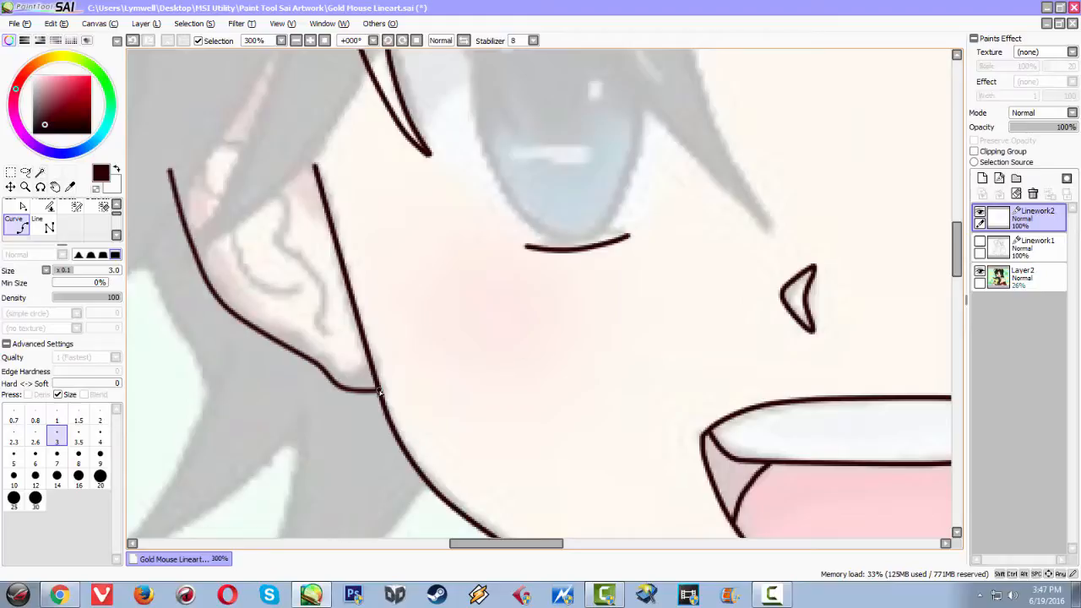
Examine the left ear and the traced facial features against the faded reference at several magnifications.
scroll(414, 374, down, 4)
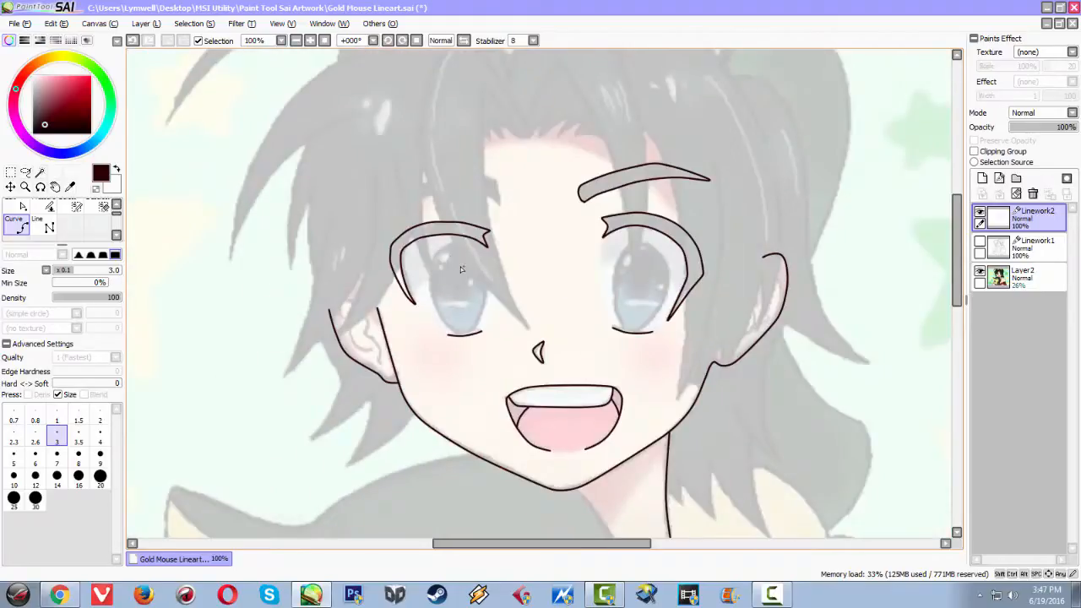
scroll(461, 269, up, 4)
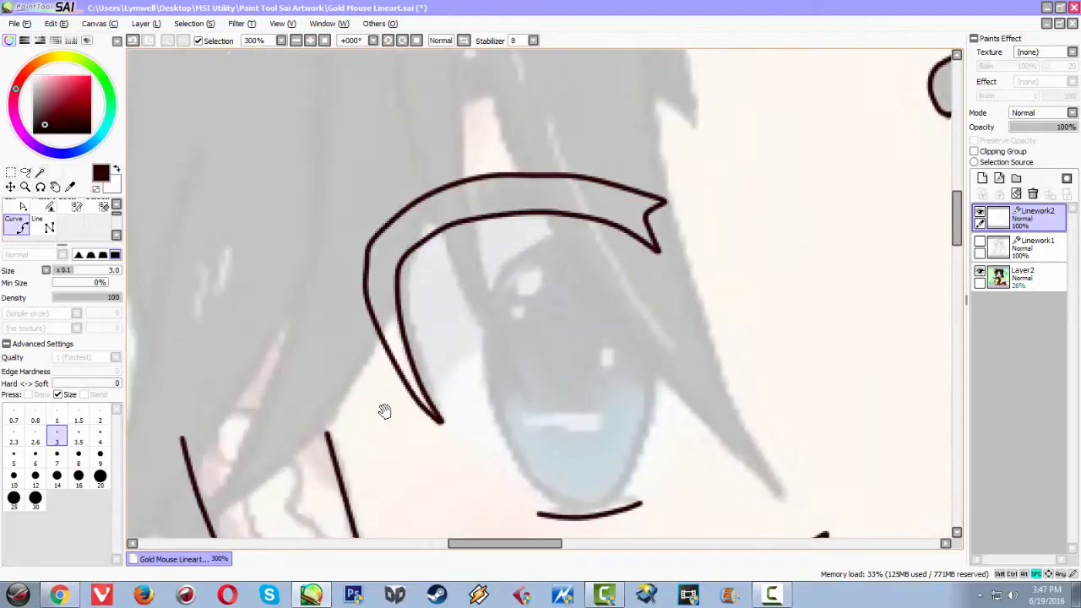
scroll(384, 411, down, 3)
scroll(366, 321, up, 1)
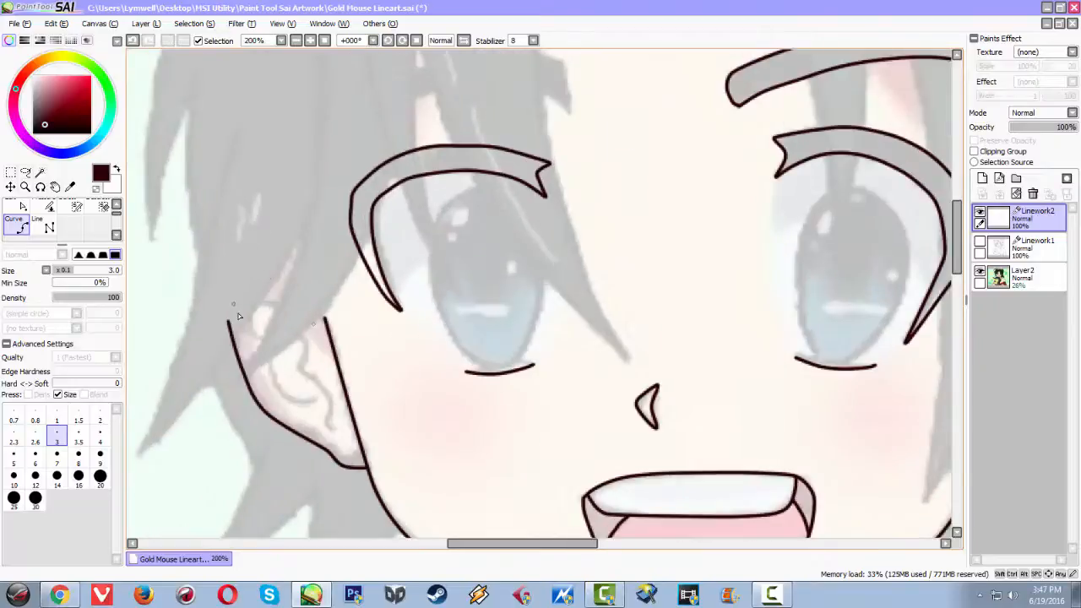
scroll(415, 328, down, 3)
scroll(414, 328, up, 1)
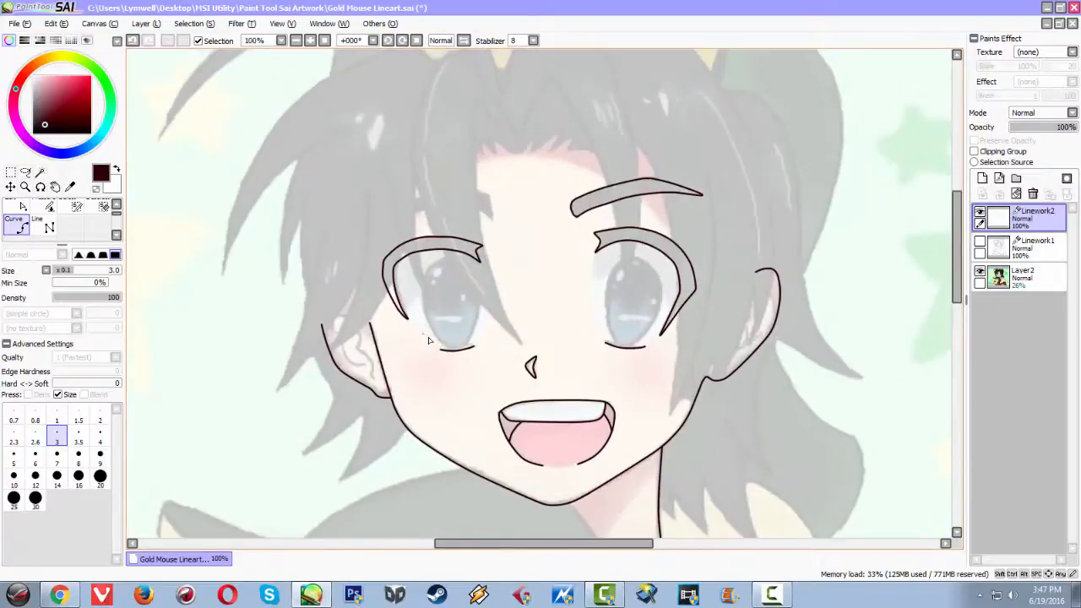
scroll(428, 340, down, 1)
scroll(428, 338, up, 3)
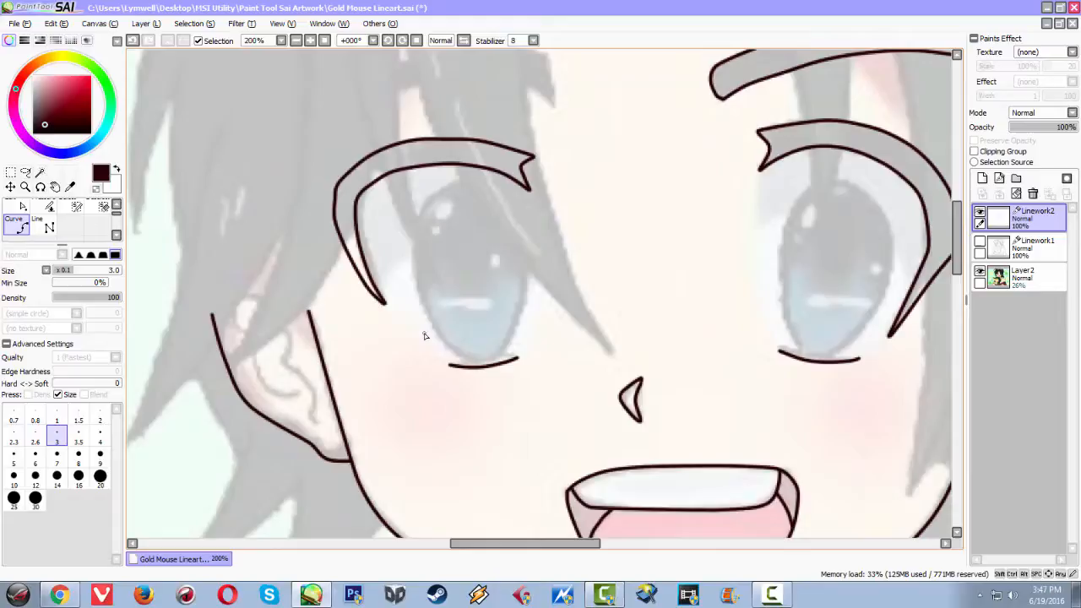
scroll(425, 336, up, 1)
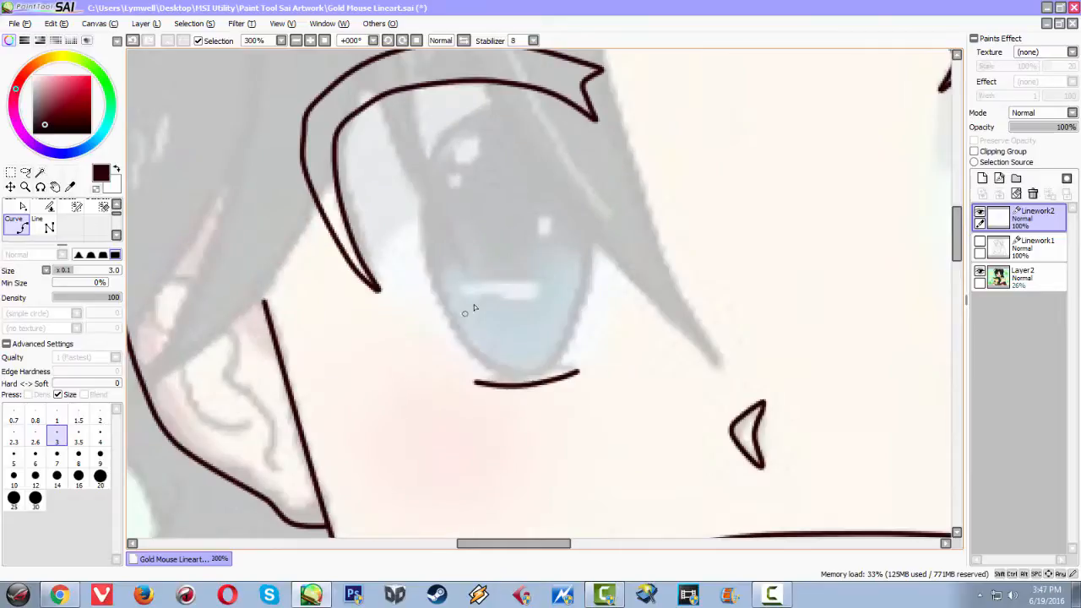
scroll(469, 295, down, 2)
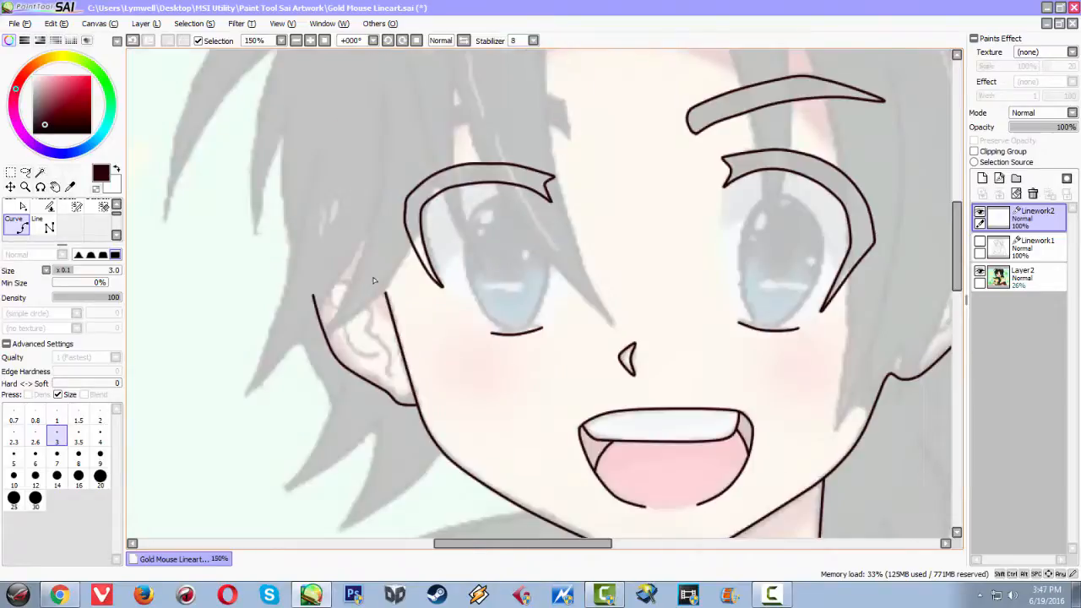
scroll(361, 300, up, 3)
scroll(442, 304, down, 2)
scroll(600, 315, down, 3)
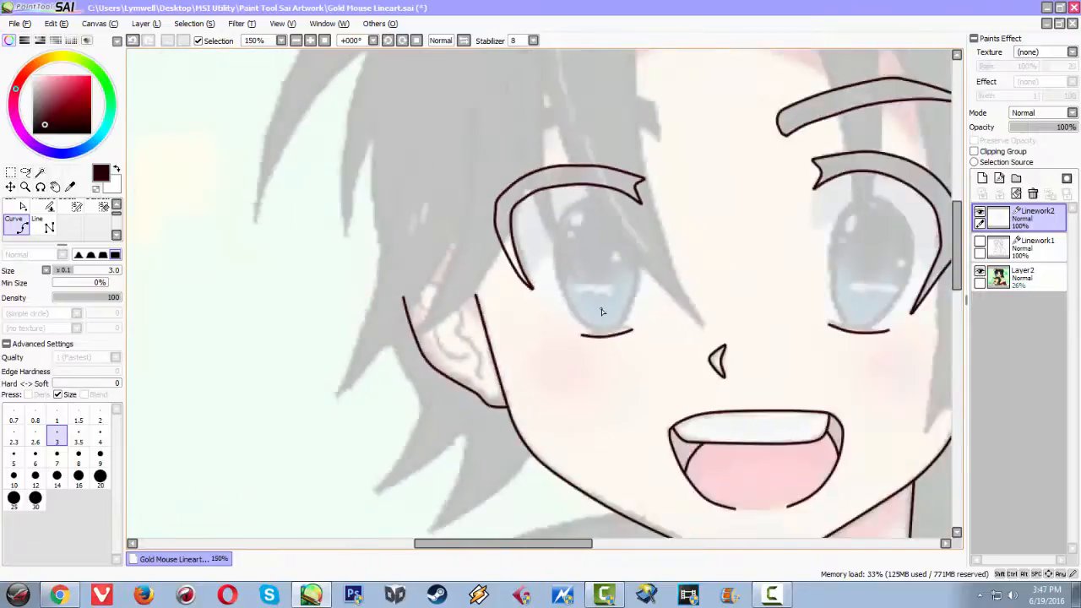
drag(509, 292, 328, 237)
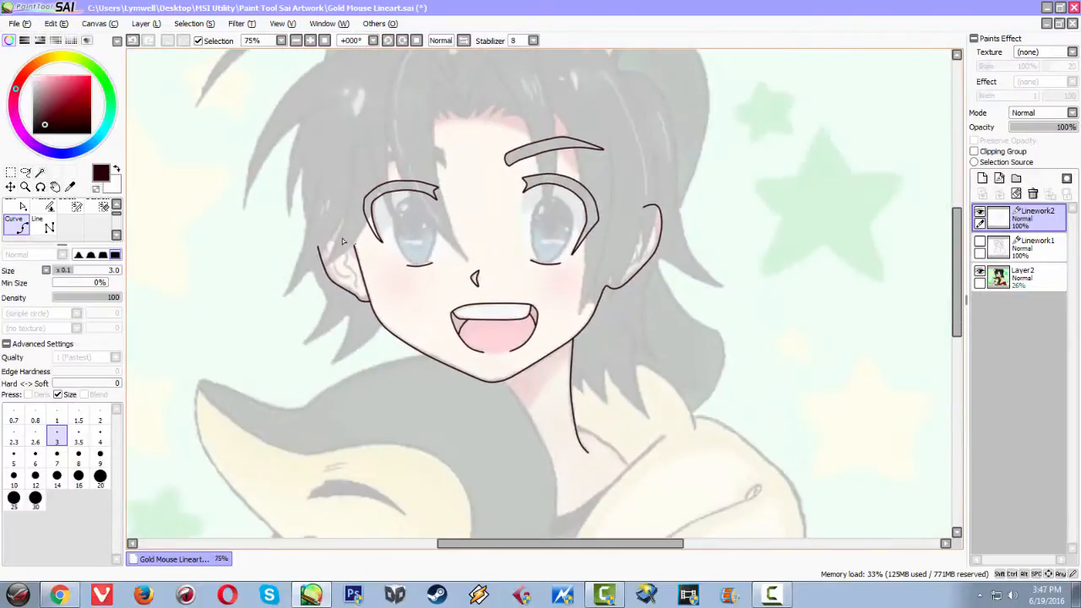
scroll(328, 237, down, 2)
Trace the left ear's inner fold from its upper arch down the winding front edge to a small hook above the lobe.
scroll(328, 237, up, 3)
scroll(327, 237, up, 5)
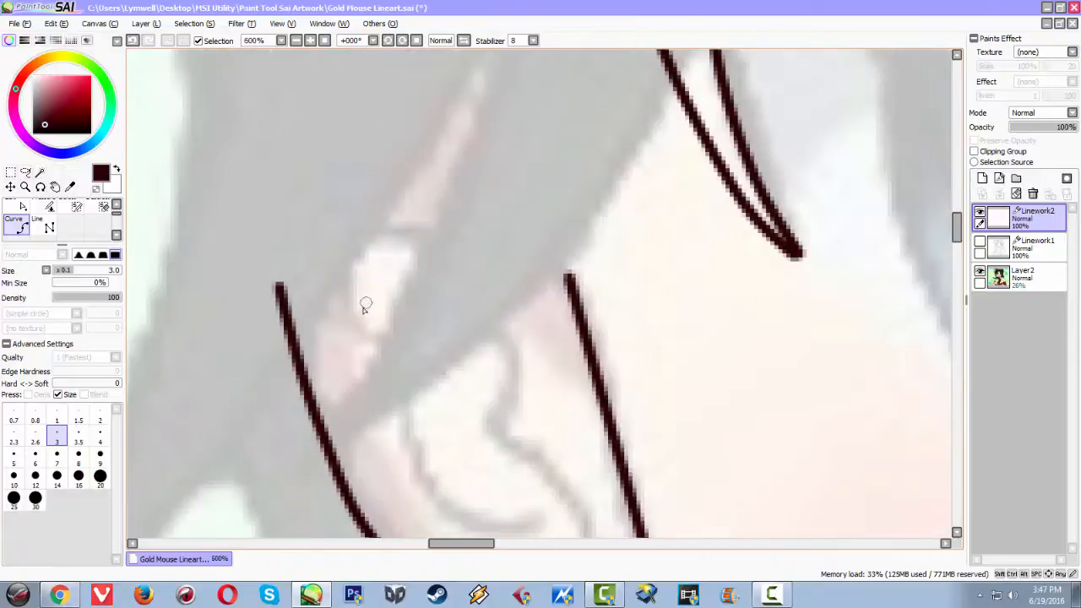
click(352, 265)
click(370, 228)
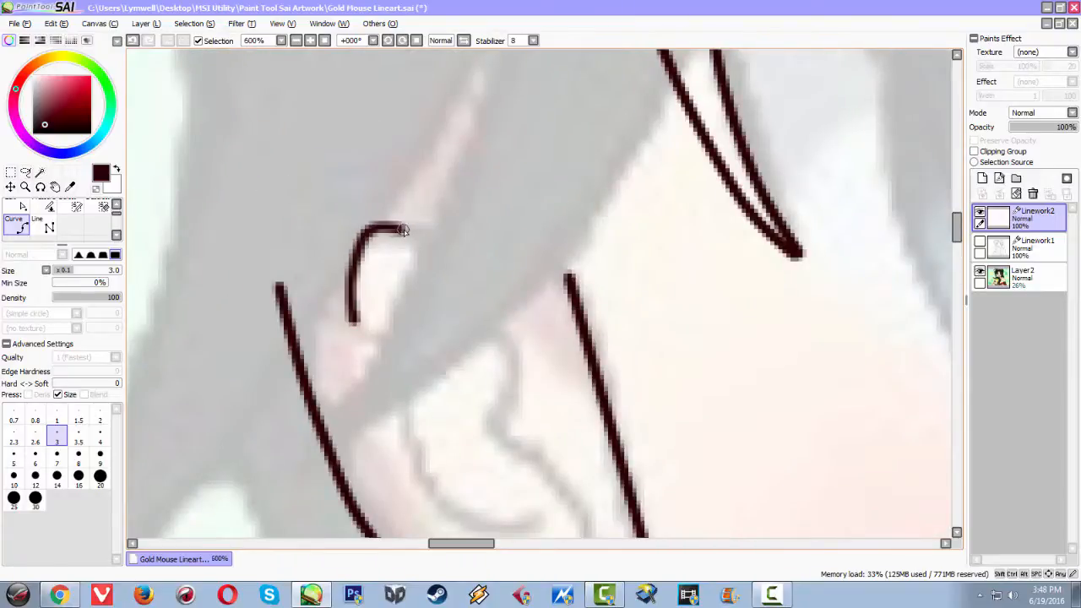
click(463, 263)
click(508, 339)
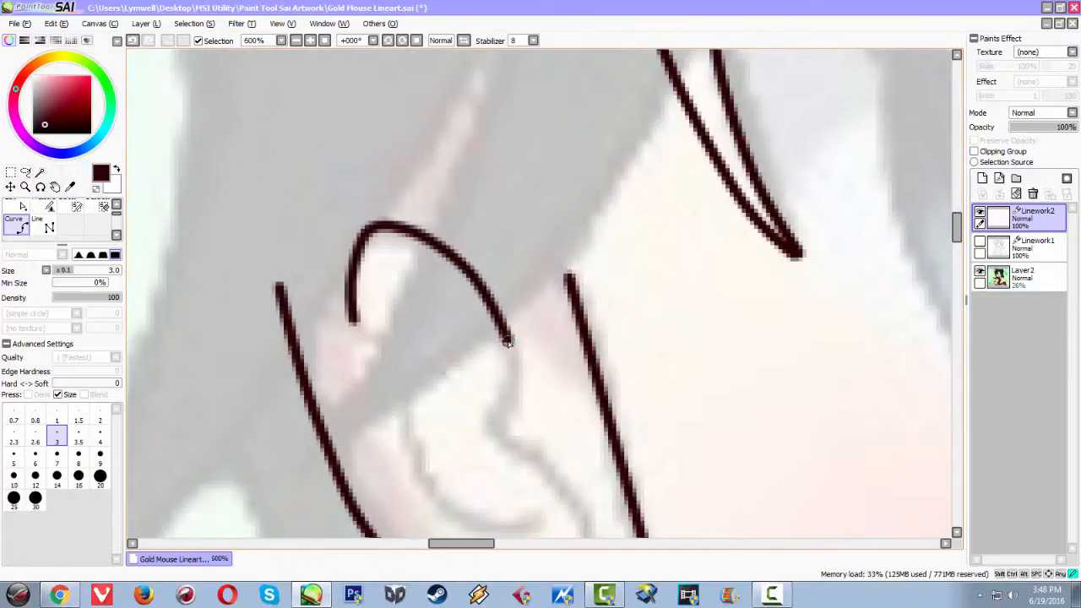
click(501, 428)
drag(518, 457, 479, 294)
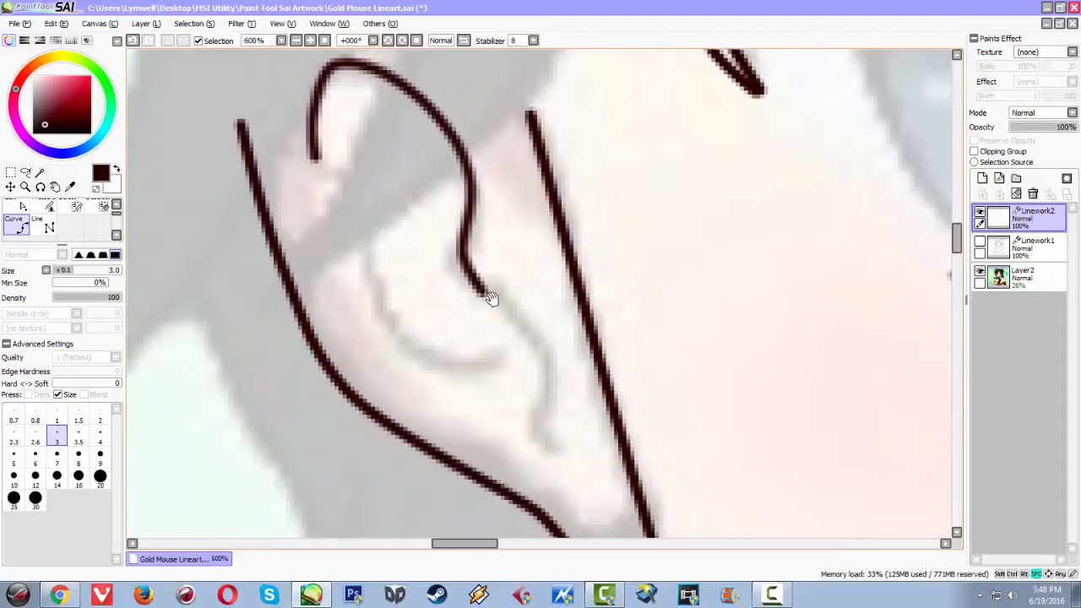
click(536, 339)
click(558, 391)
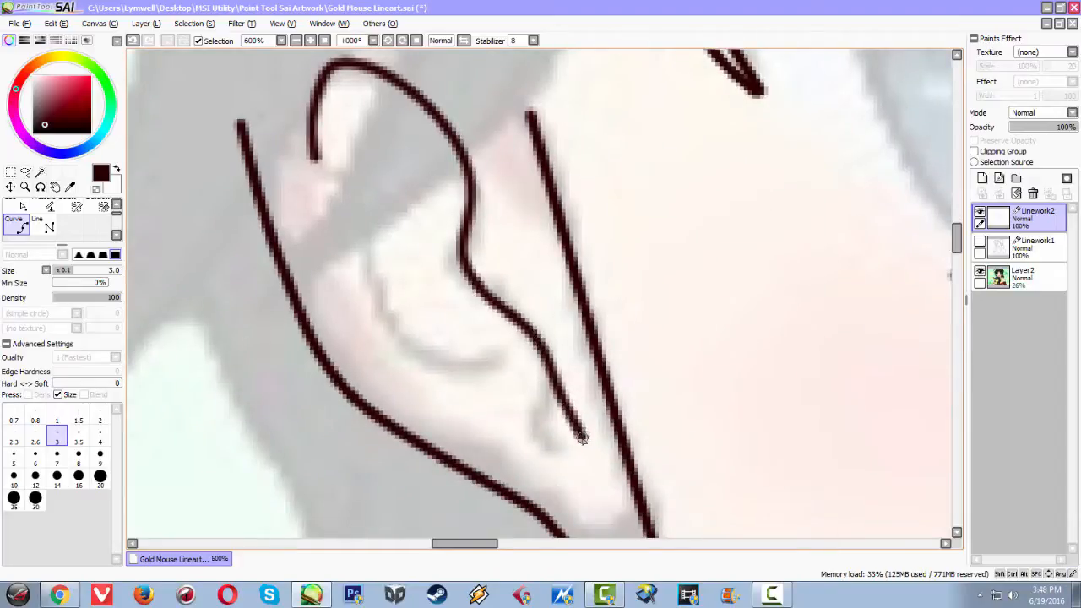
click(576, 436)
double_click(559, 450)
Add a second, shorter inner line to the left ear, curving down and inward beside the outer rim.
click(368, 258)
click(388, 327)
click(437, 390)
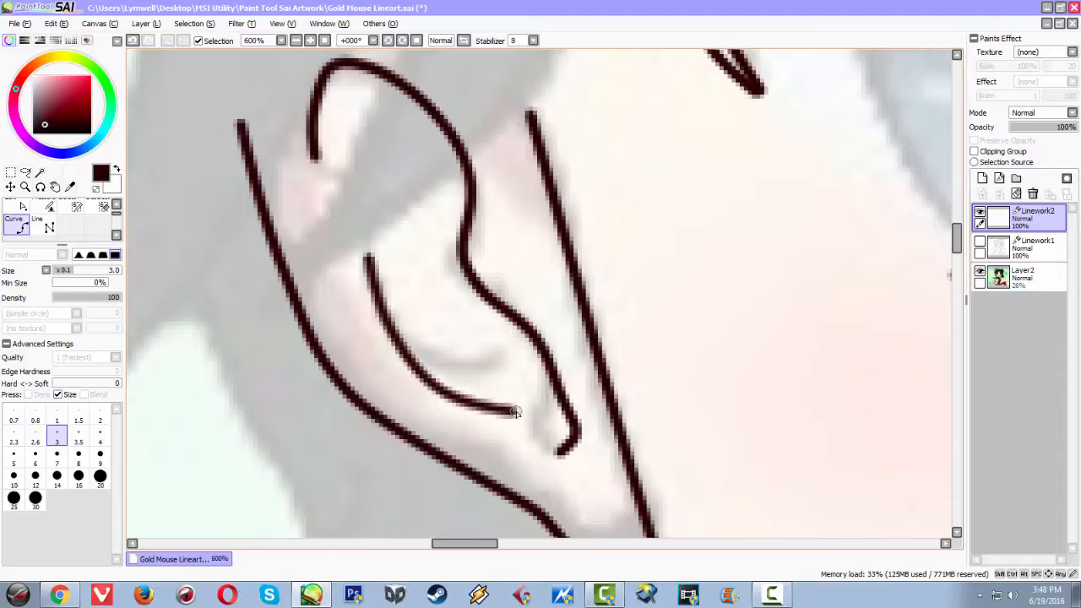
click(518, 412)
key(Escape)
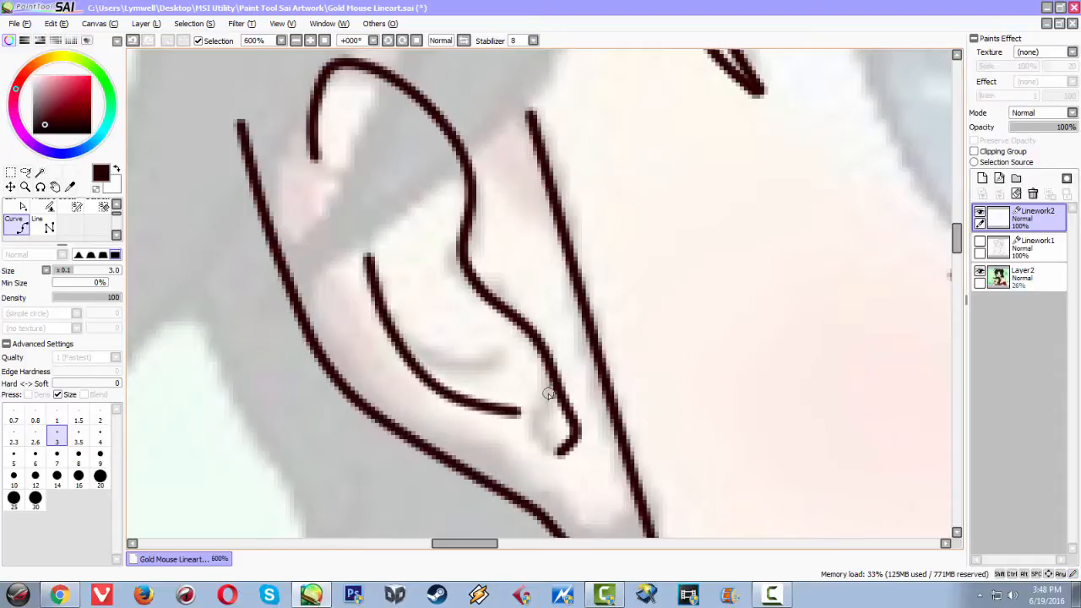
Trace the right ear's upper inner fold as an arch that follows the inside of the outer rim.
scroll(525, 349, down, 4)
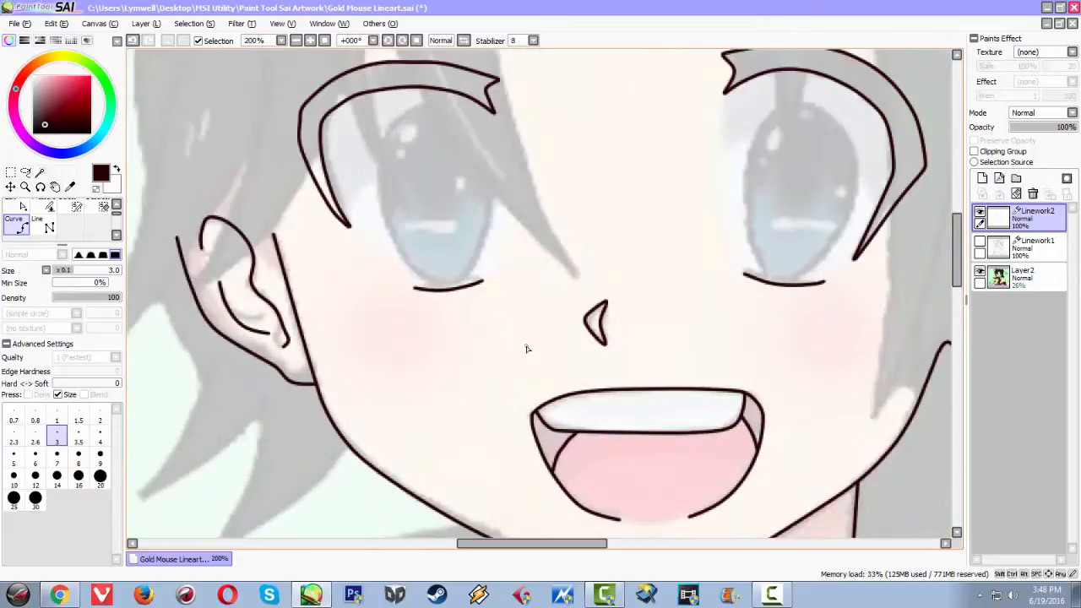
drag(604, 359, 386, 354)
scroll(669, 312, down, 3)
scroll(675, 308, up, 4)
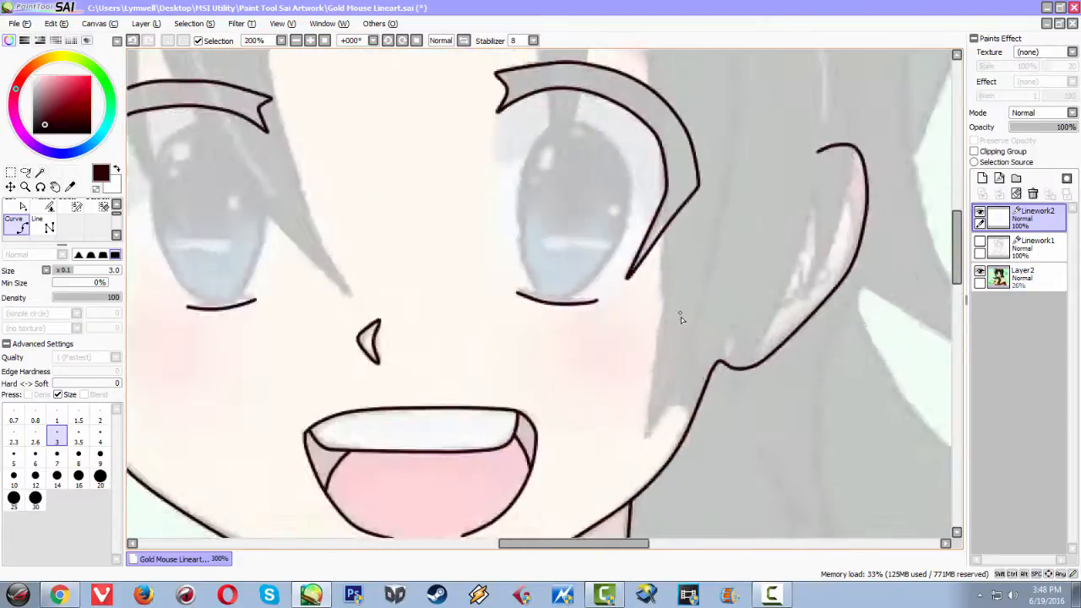
drag(704, 327, 381, 350)
scroll(486, 308, down, 1)
scroll(485, 310, up, 2)
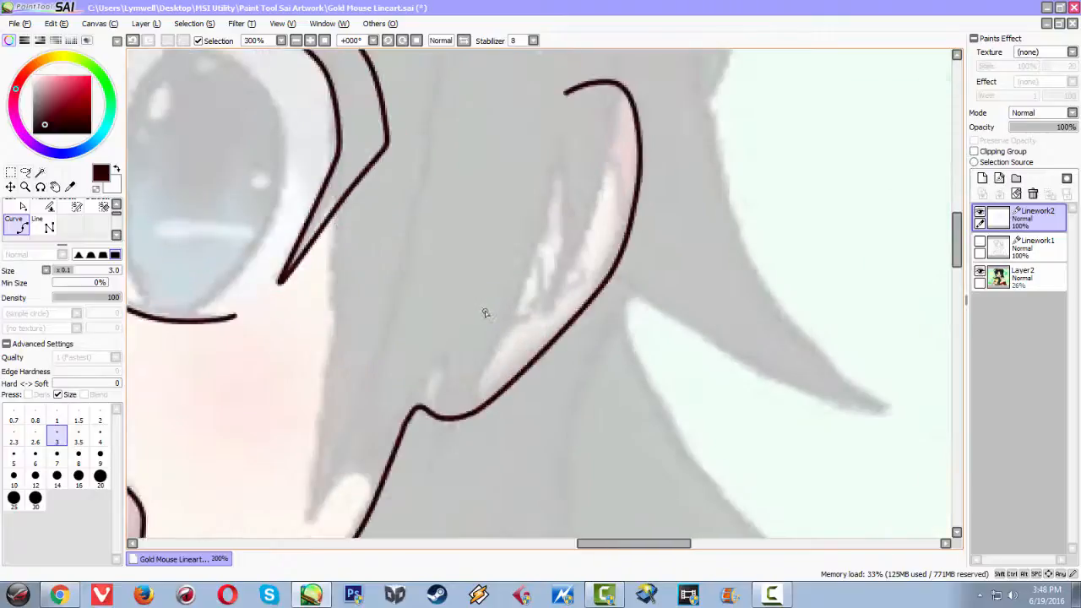
mouse_move(525, 200)
mouse_down()
mouse_move(554, 178)
mouse_move(580, 107)
mouse_move(625, 69)
mouse_move(650, 72)
mouse_up()
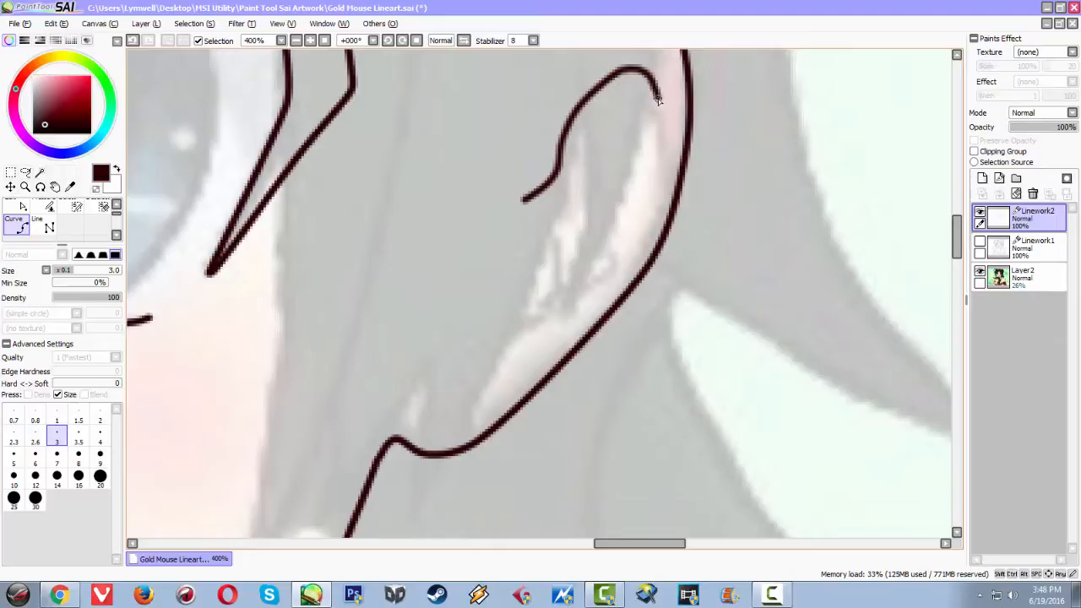
double_click(657, 167)
Draw the right ear's lower inner line curving up from near the lobe, undoing and replacing its end point.
scroll(651, 247, down, 2)
scroll(648, 218, up, 1)
scroll(637, 240, up, 1)
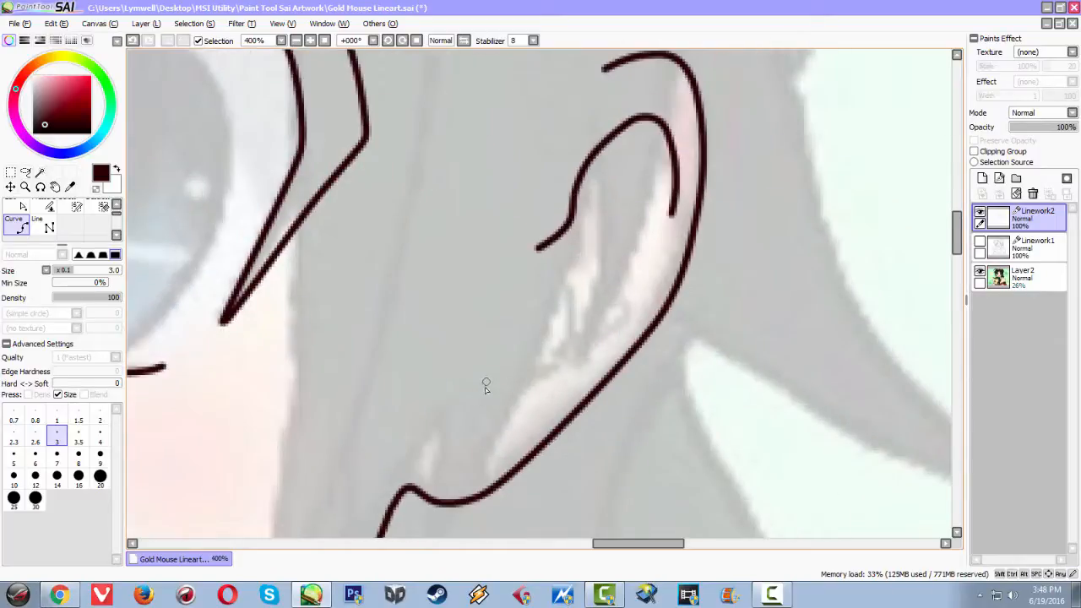
click(465, 405)
click(564, 361)
double_click(568, 309)
key(ctrl)
key(ctrl+z)
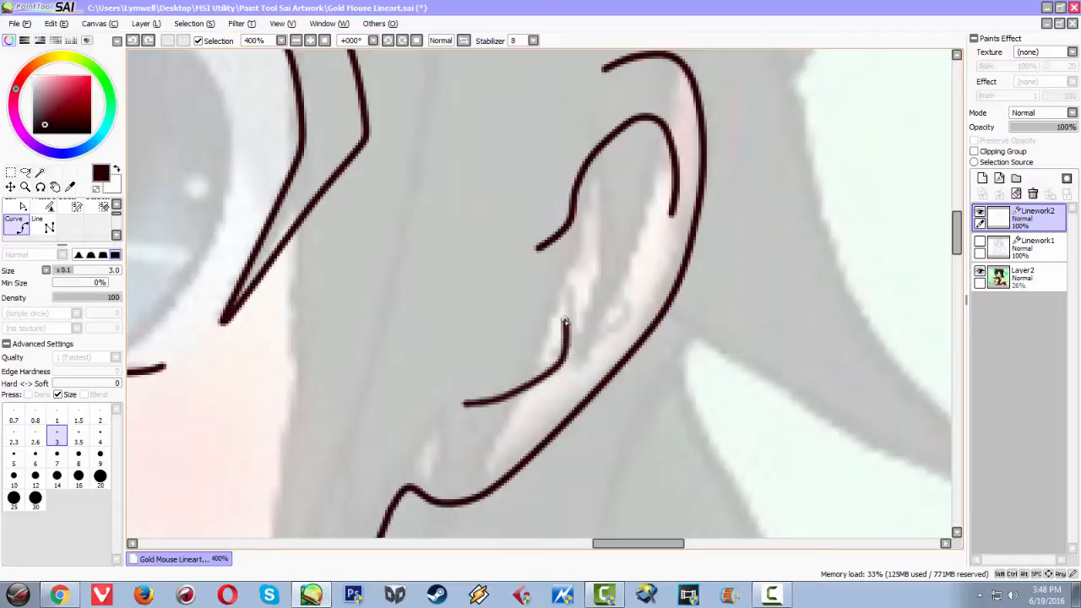
double_click(565, 319)
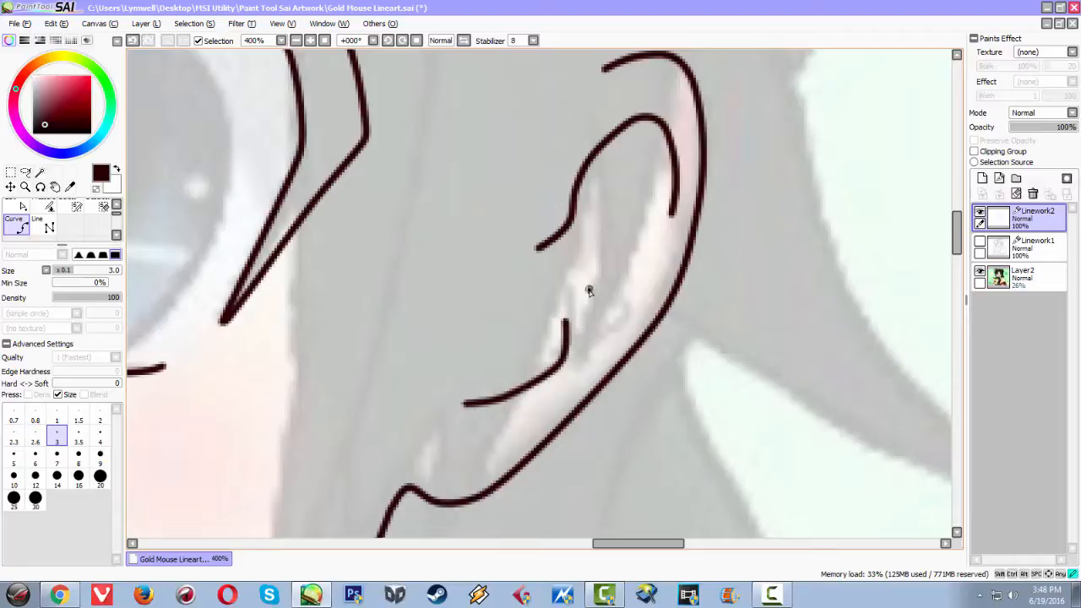
Draw a small upward-curving line in the middle of the right ear's interior, redoing its misplaced point.
click(599, 299)
click(620, 293)
key(ctrl+z)
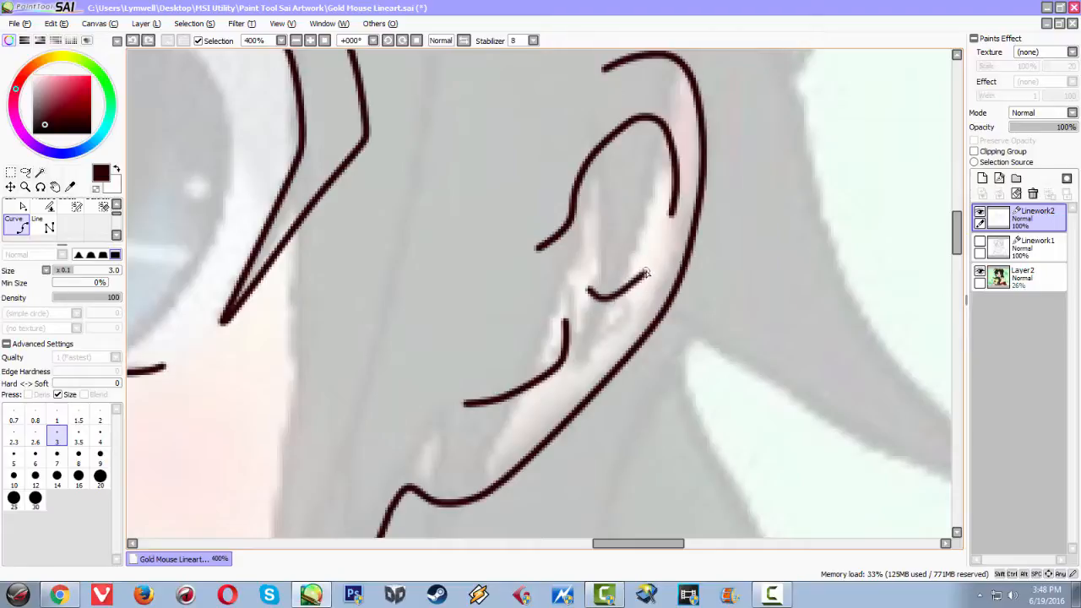
click(629, 283)
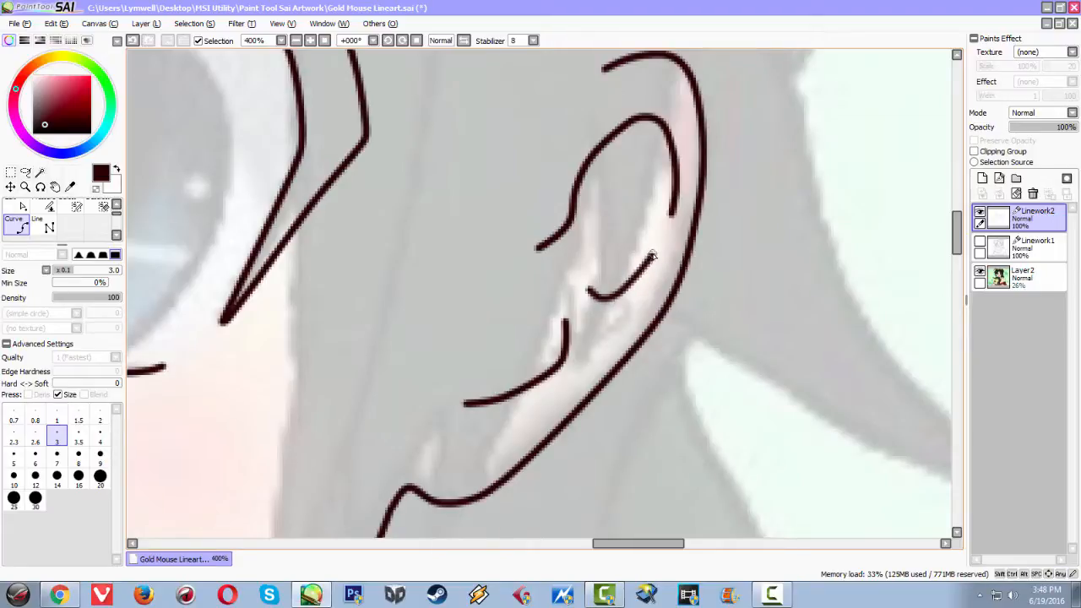
Draw the left eyebrow's short inner end and its lower edge, arching out to the pointed outer tip.
scroll(648, 253, down, 7)
scroll(532, 240, down, 1)
scroll(531, 219, up, 4)
scroll(438, 198, down, 2)
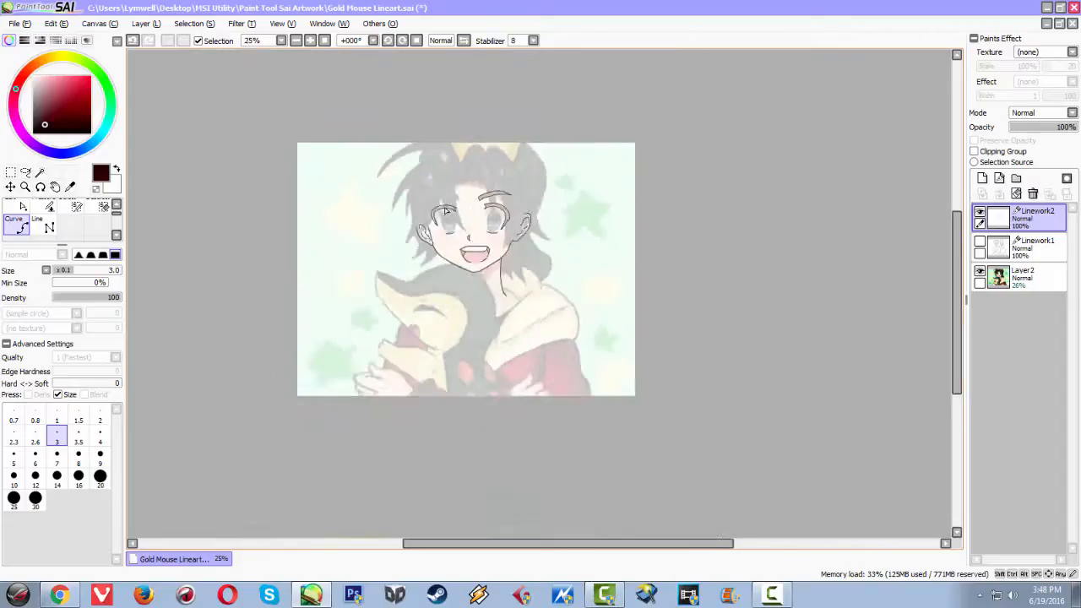
scroll(439, 196, up, 4)
scroll(651, 313, up, 1)
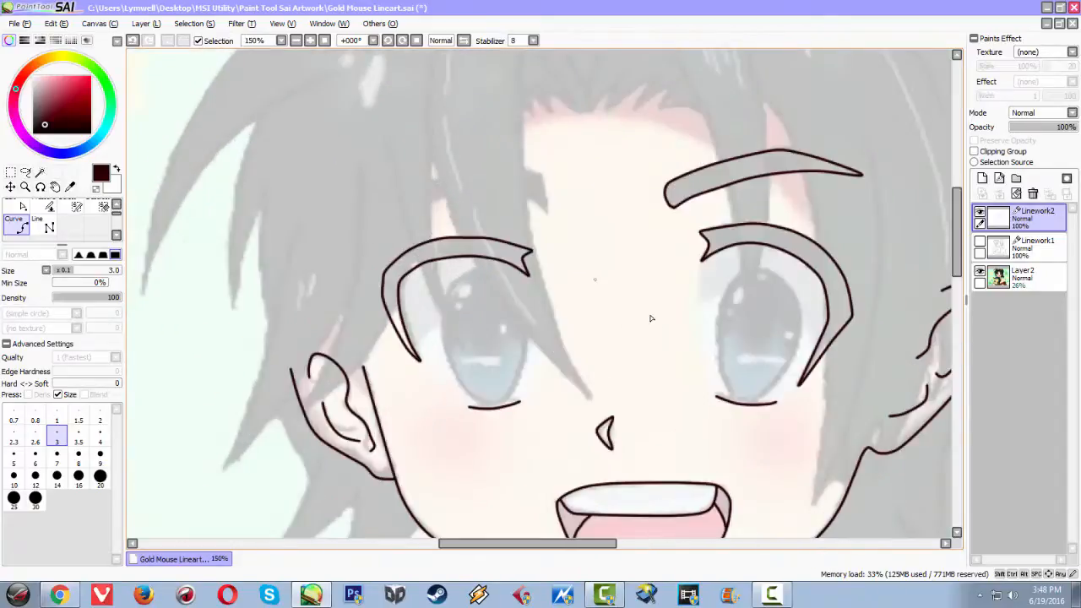
scroll(615, 302, down, 1)
scroll(599, 298, up, 2)
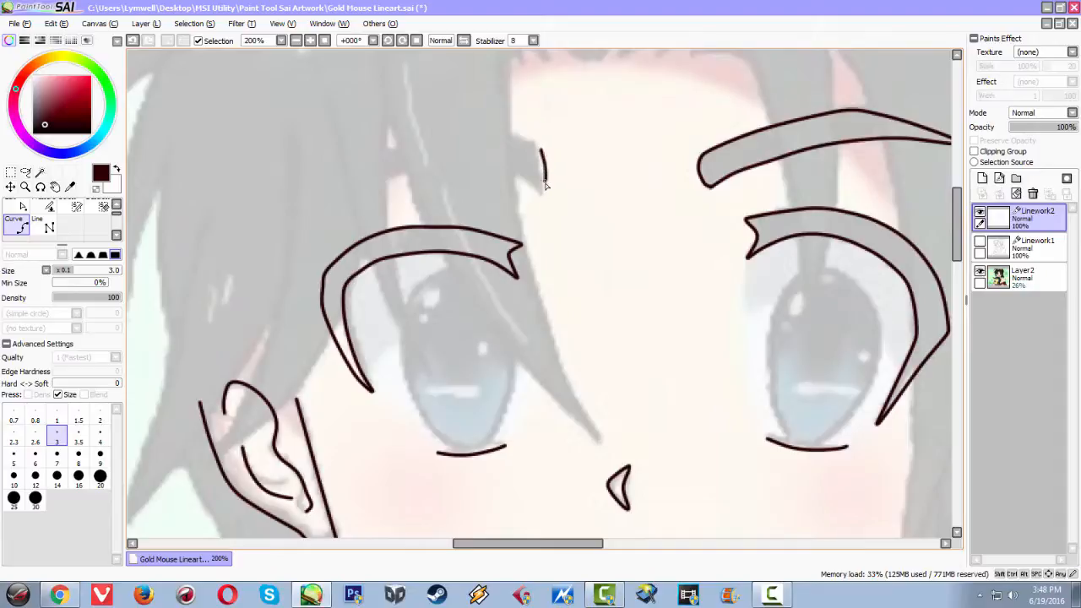
drag(535, 190, 513, 177)
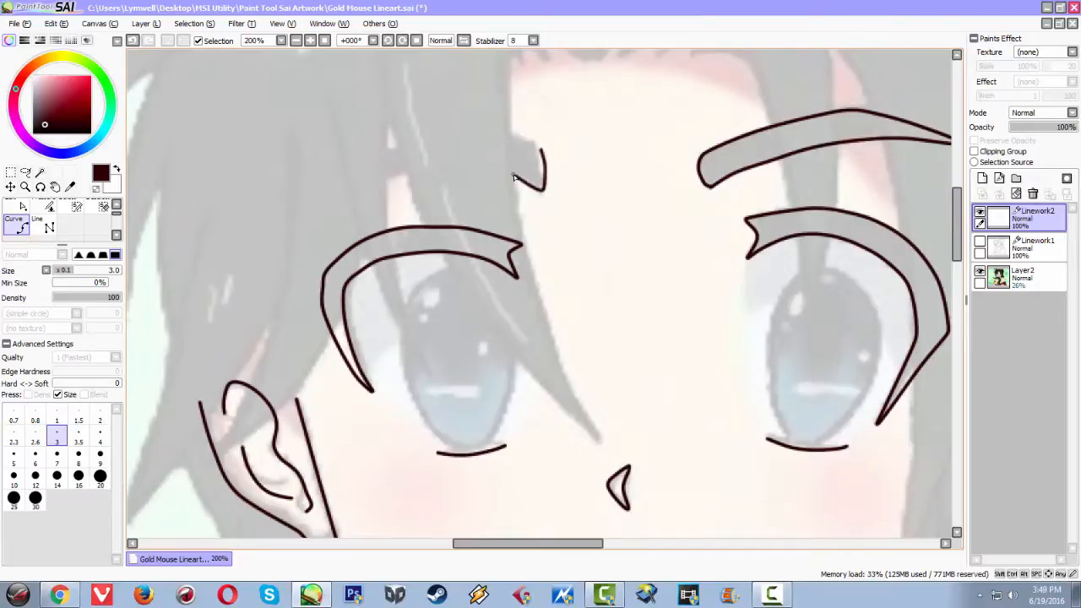
click(453, 166)
click(310, 209)
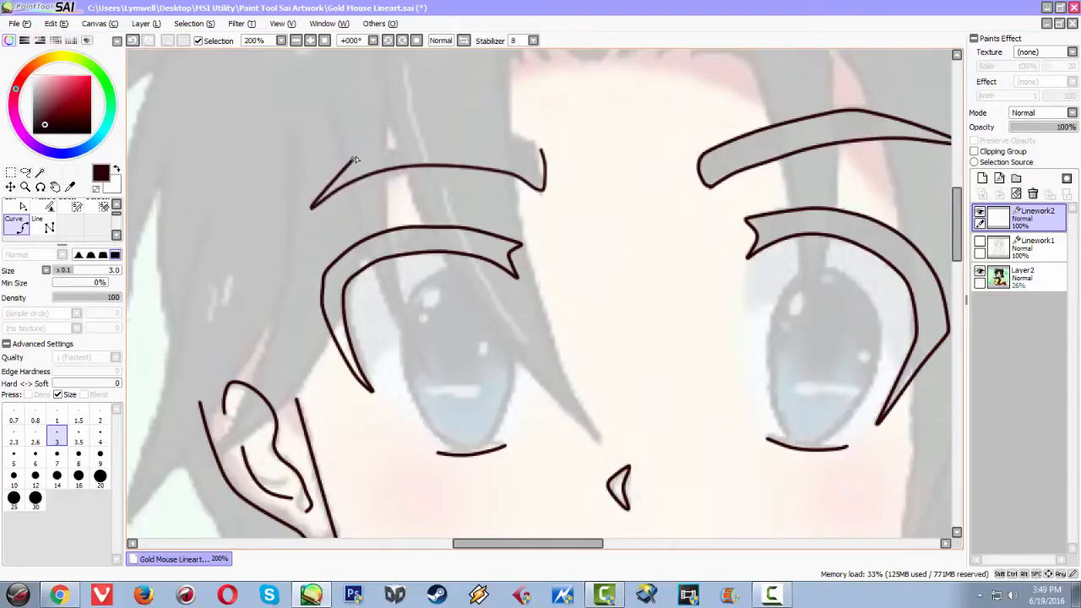
Trace the left eyebrow's upper edge from the outer tip back to the inner end, closing the outline.
click(364, 150)
drag(318, 178, 209, 171)
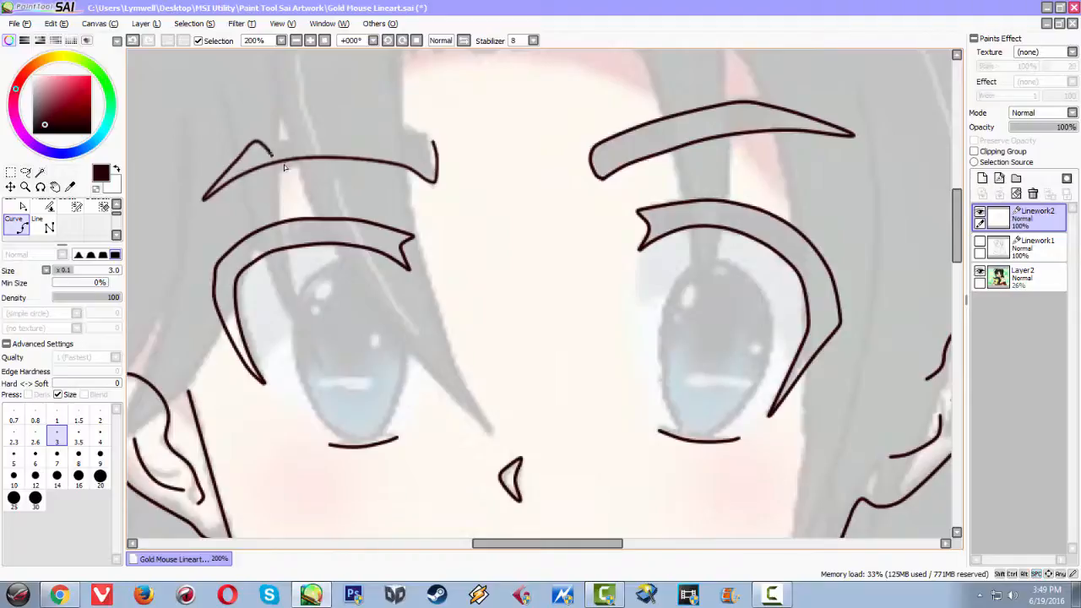
scroll(359, 198, down, 3)
scroll(356, 200, up, 3)
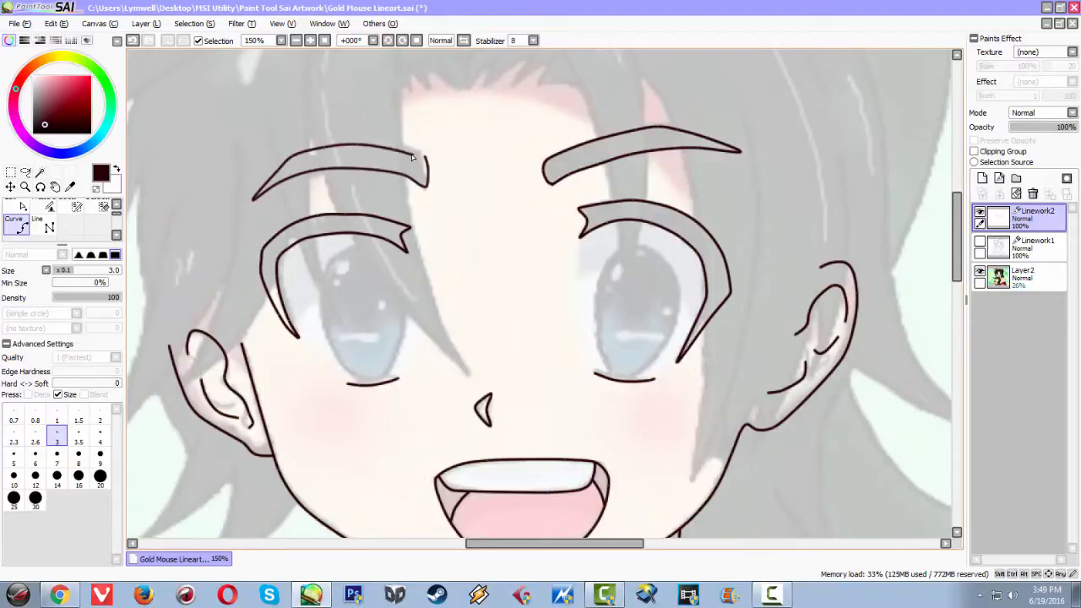
scroll(414, 156, up, 3)
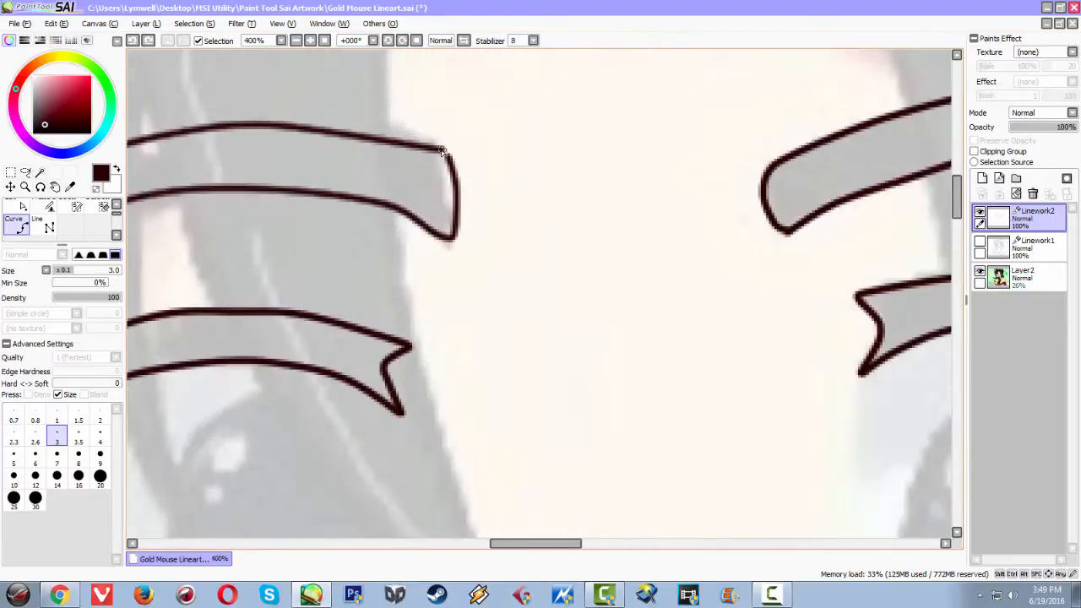
click(319, 123)
double_click(448, 156)
Trace the right iris as a tall oval starting and ending on the lower lash line.
scroll(578, 233, down, 3)
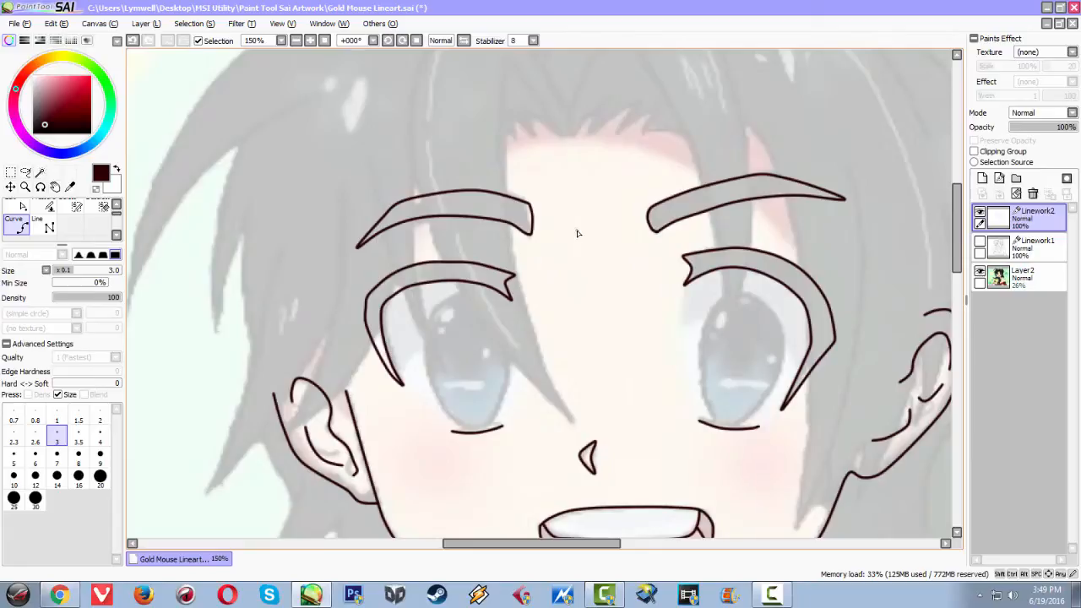
scroll(579, 233, down, 2)
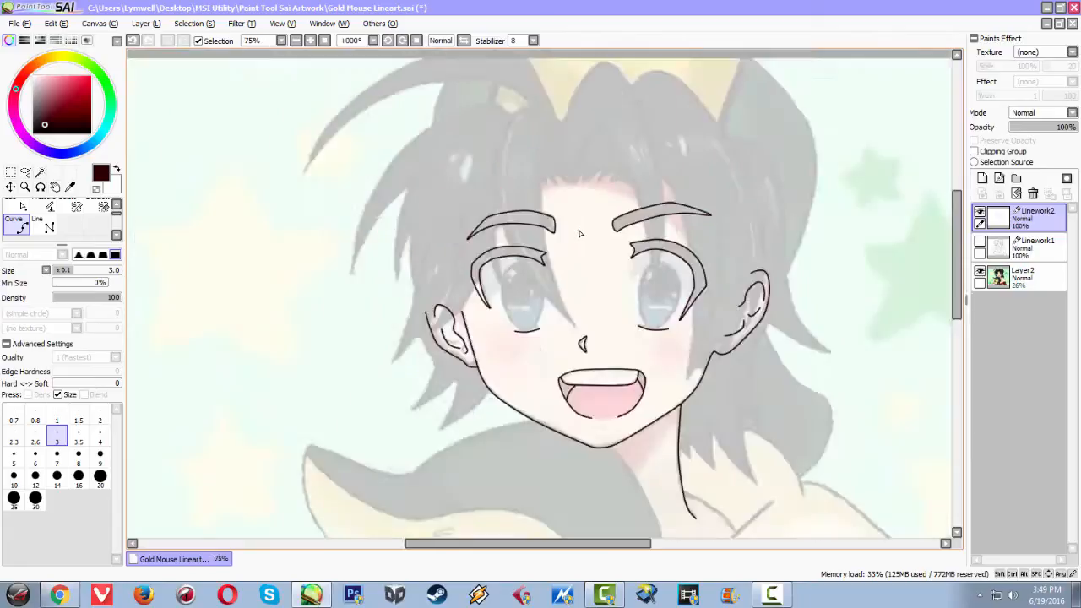
scroll(580, 234, up, 2)
scroll(580, 234, down, 3)
scroll(580, 233, up, 3)
scroll(639, 331, up, 3)
drag(622, 321, 365, 163)
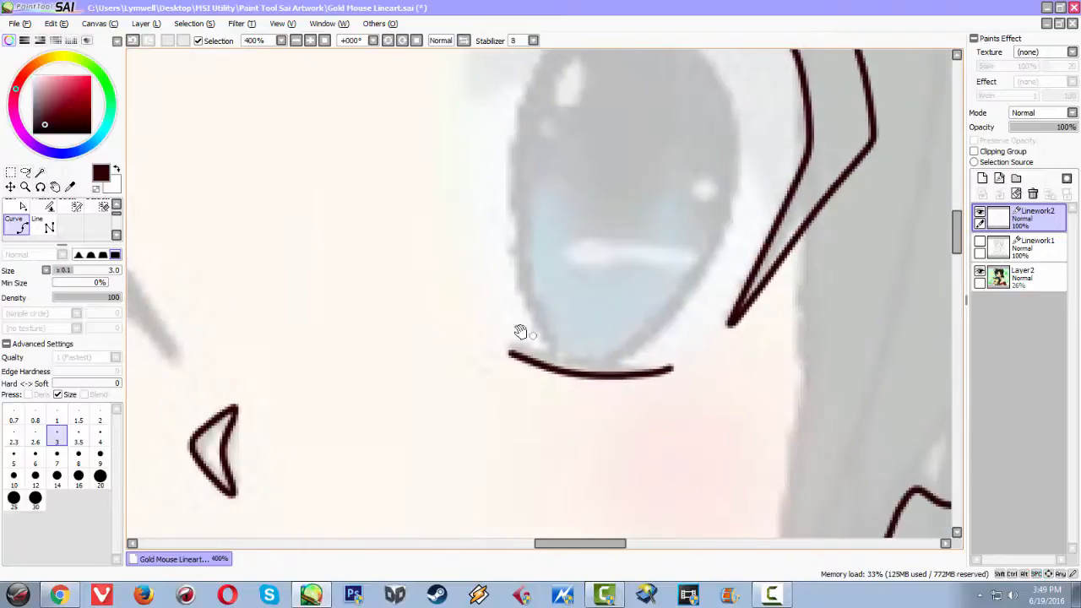
drag(535, 342, 495, 424)
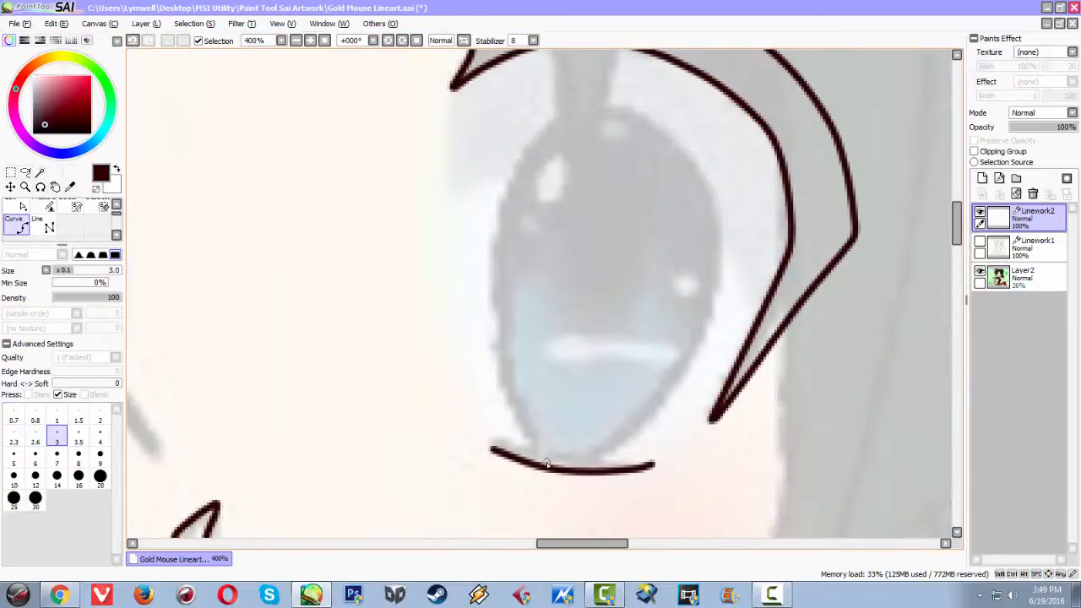
click(537, 464)
click(514, 437)
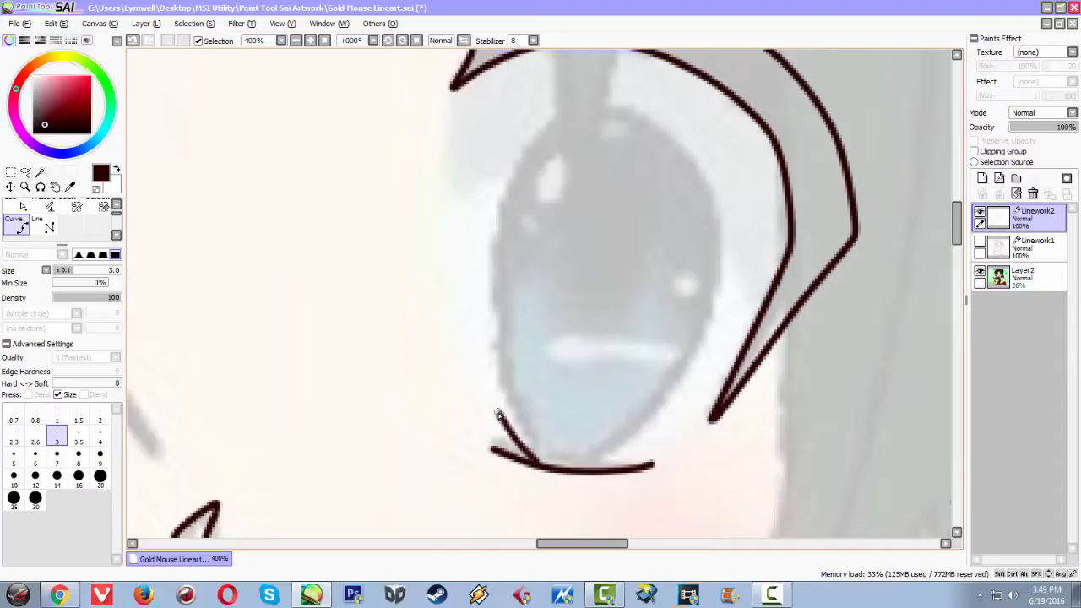
click(488, 354)
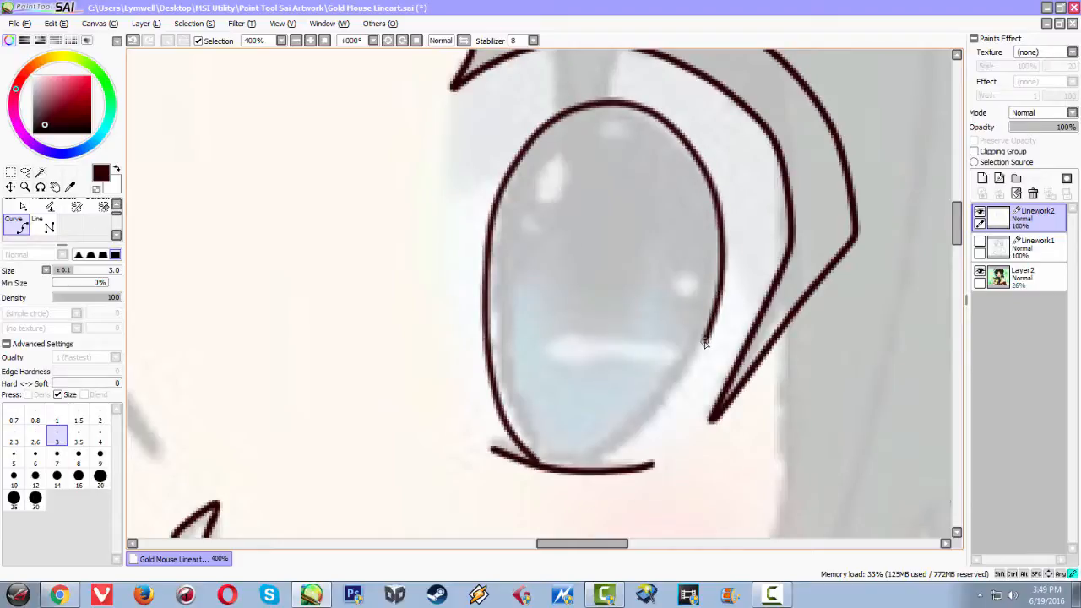
double_click(630, 444)
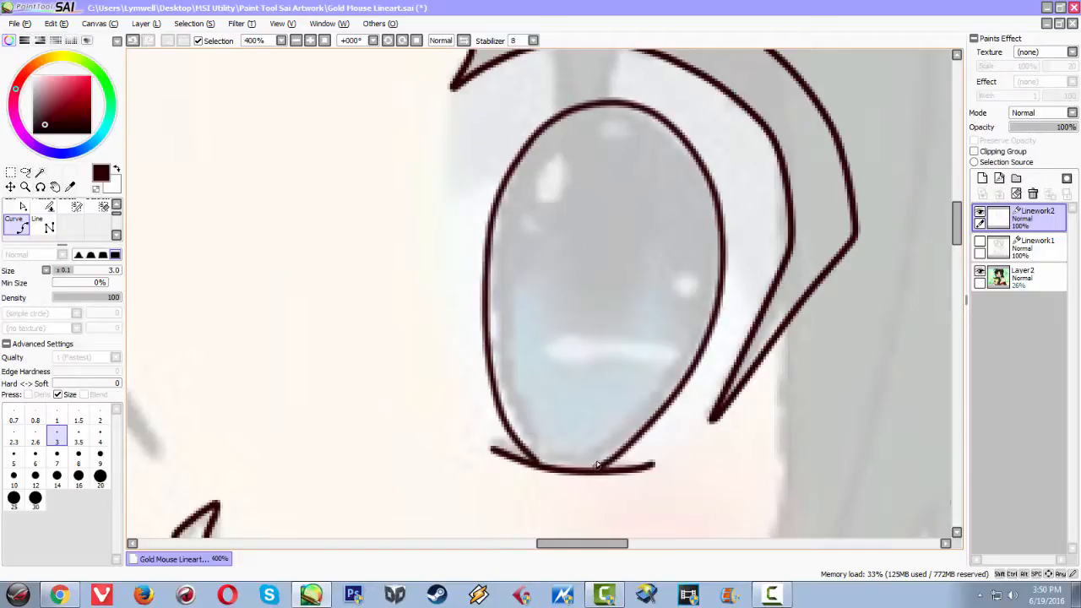
Trace the left iris as a tall oval from the lower lash line, over the top and back down.
drag(361, 398, 837, 386)
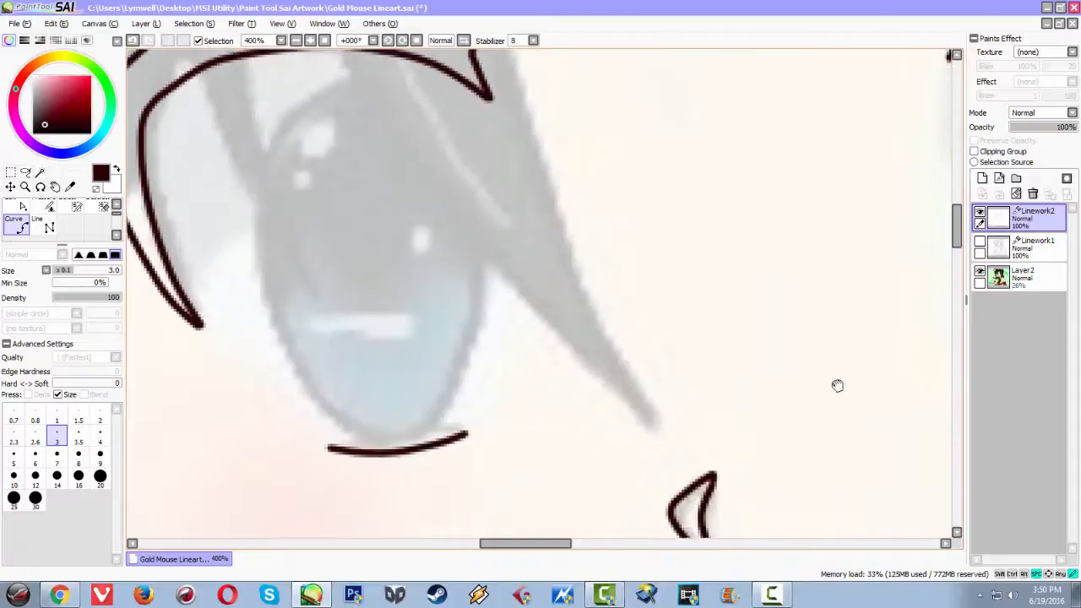
mouse_move(417, 449)
mouse_down()
mouse_move(445, 417)
mouse_move(453, 375)
mouse_move(492, 303)
mouse_move(486, 218)
mouse_up()
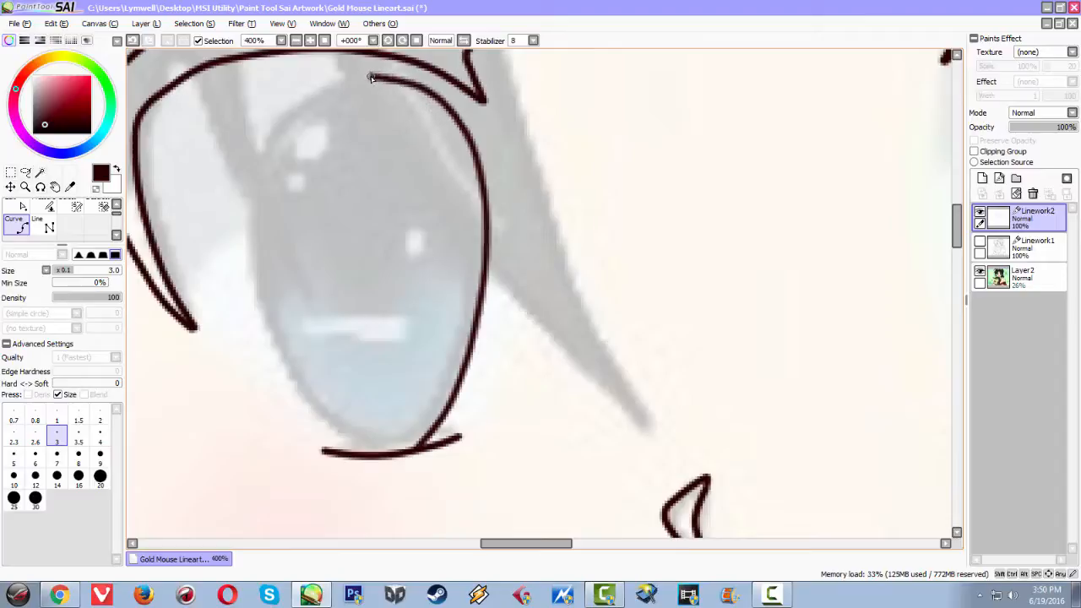
click(282, 123)
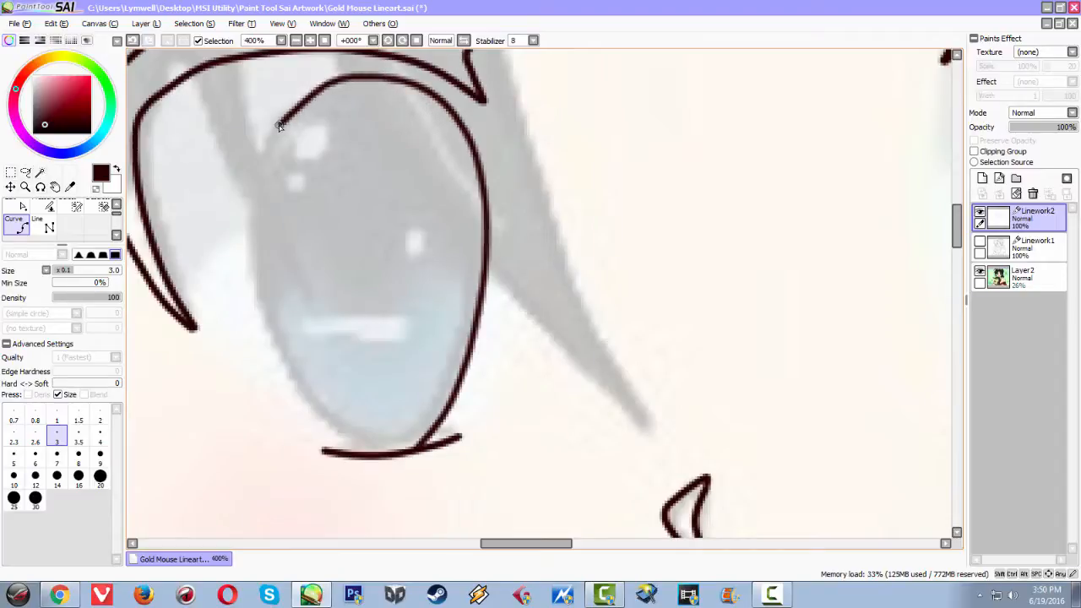
click(254, 179)
click(251, 212)
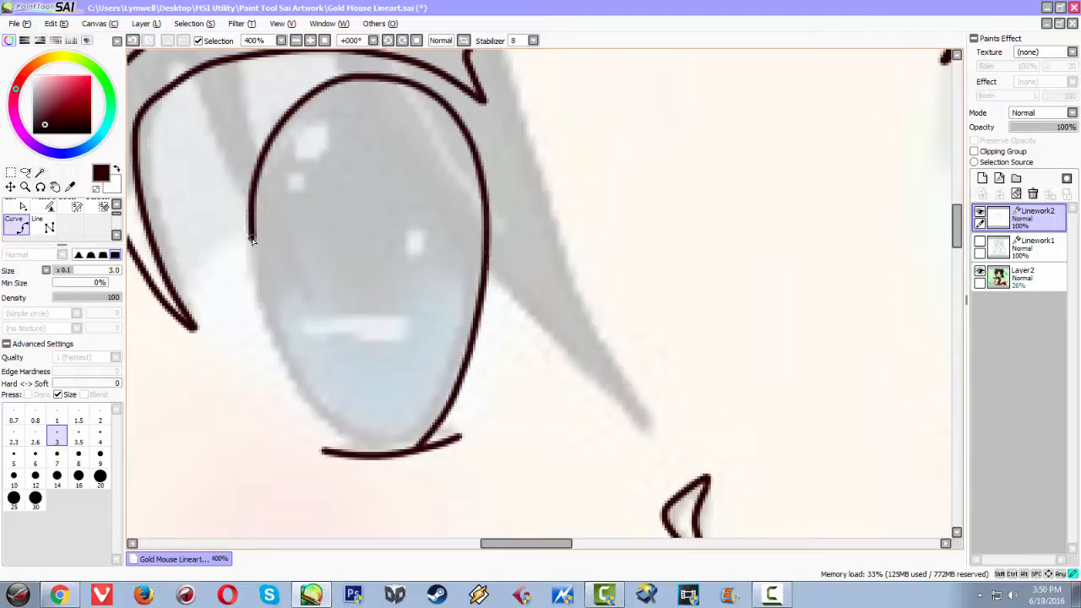
click(260, 305)
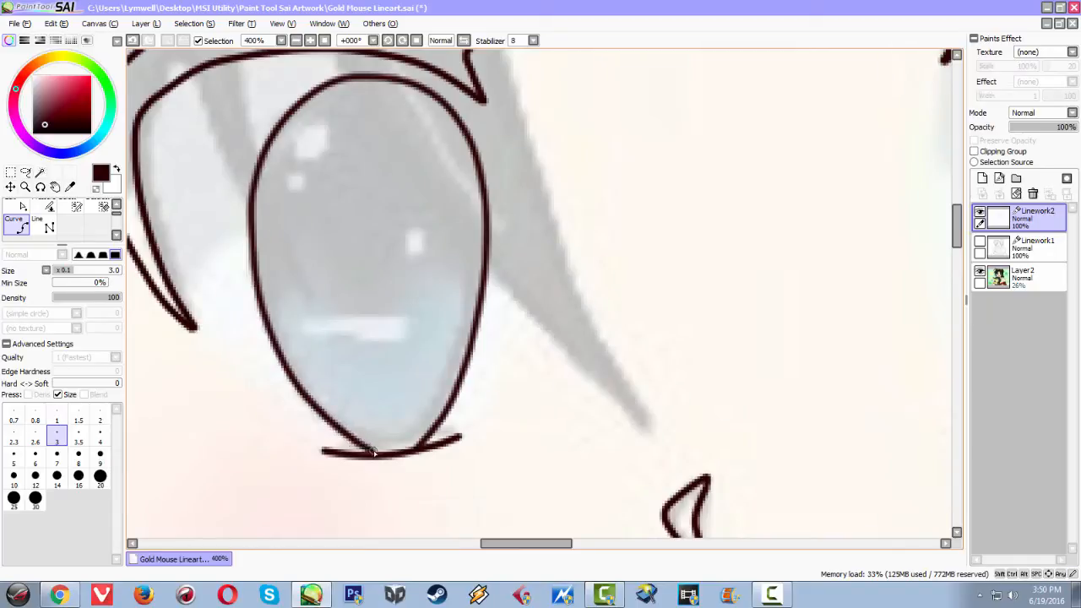
Hide the Layer2 reference image to show the line art alone, and undo the stray curve point.
scroll(375, 454, down, 2)
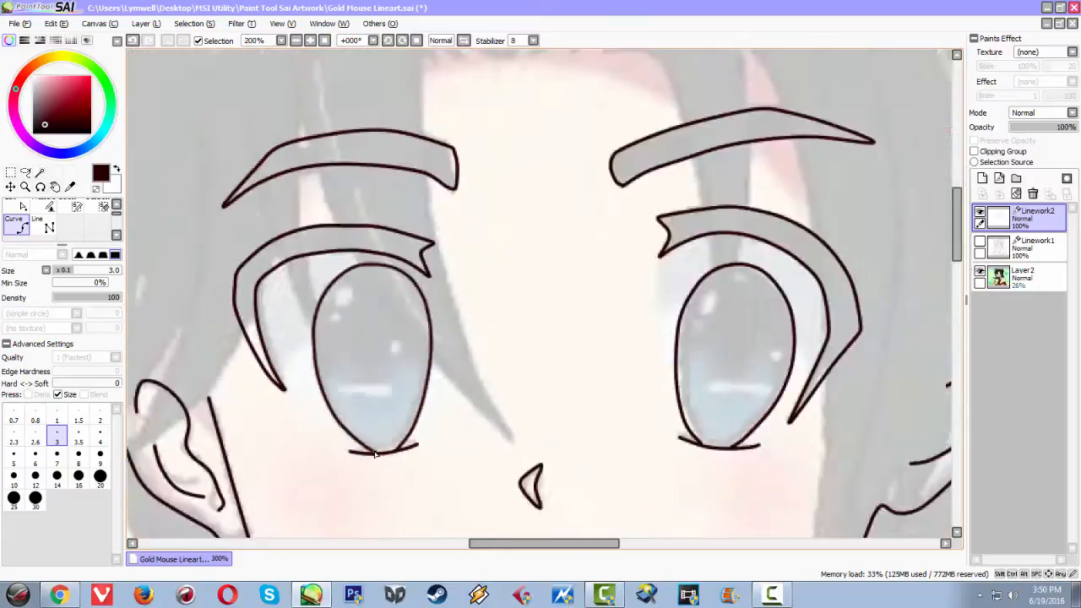
scroll(375, 453, up, 1)
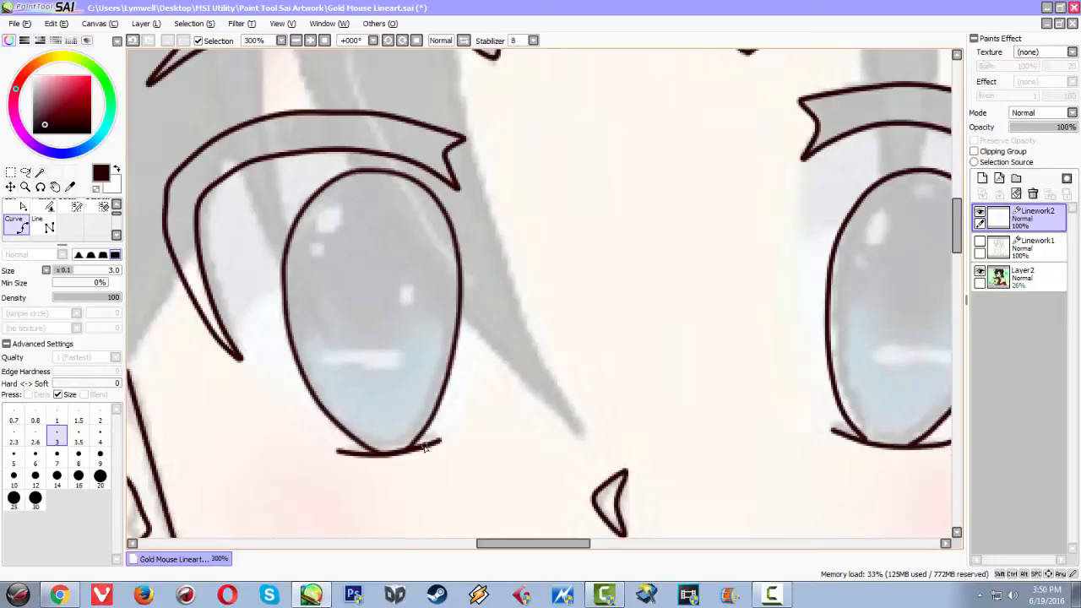
scroll(499, 445, down, 2)
scroll(556, 438, down, 1)
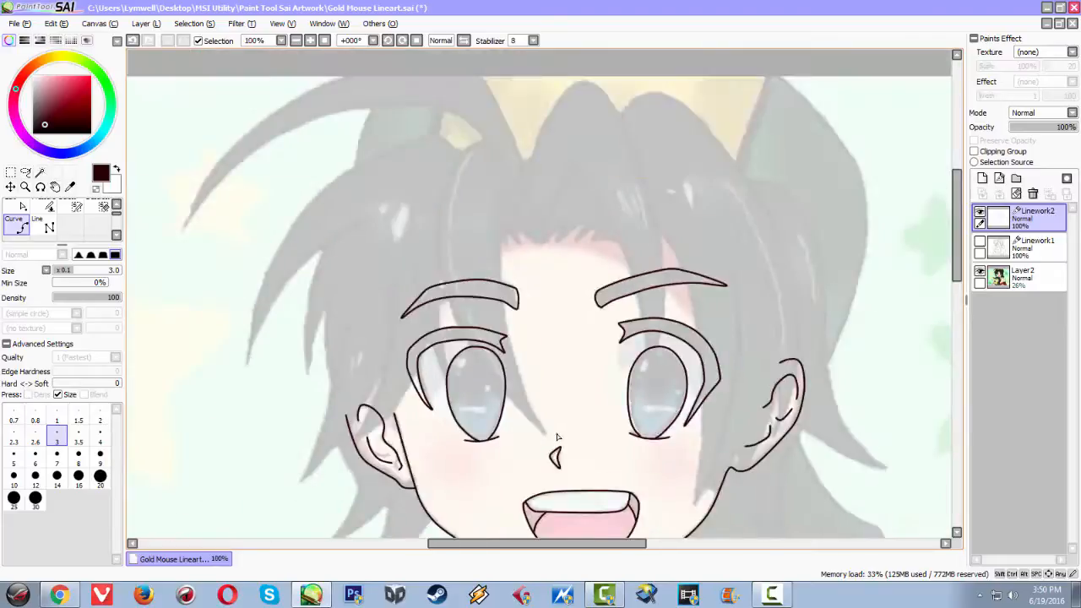
scroll(557, 438, down, 1)
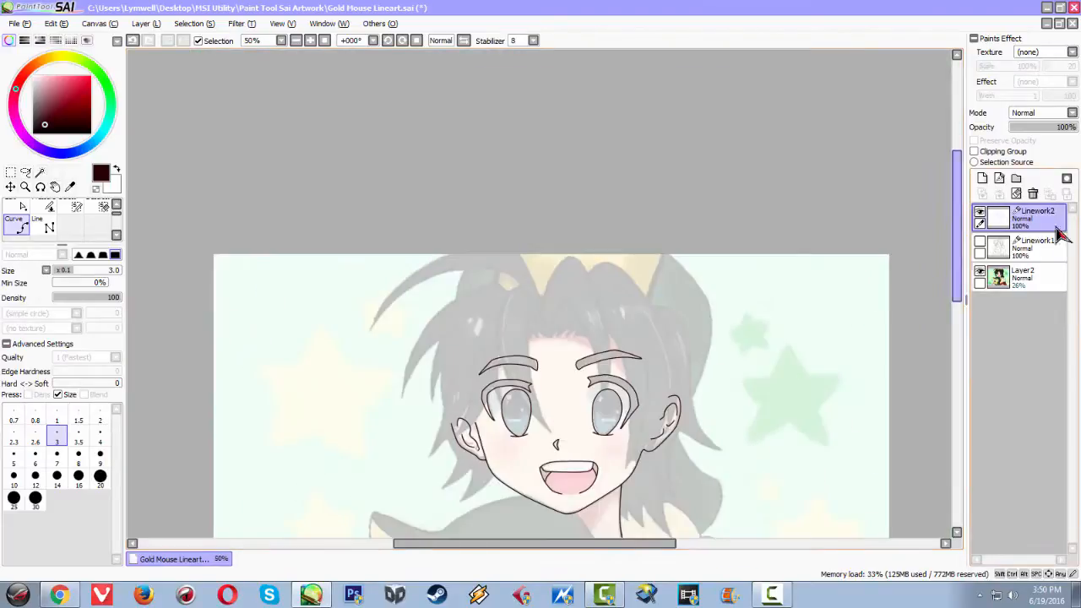
click(980, 272)
scroll(627, 405, up, 1)
scroll(626, 406, up, 2)
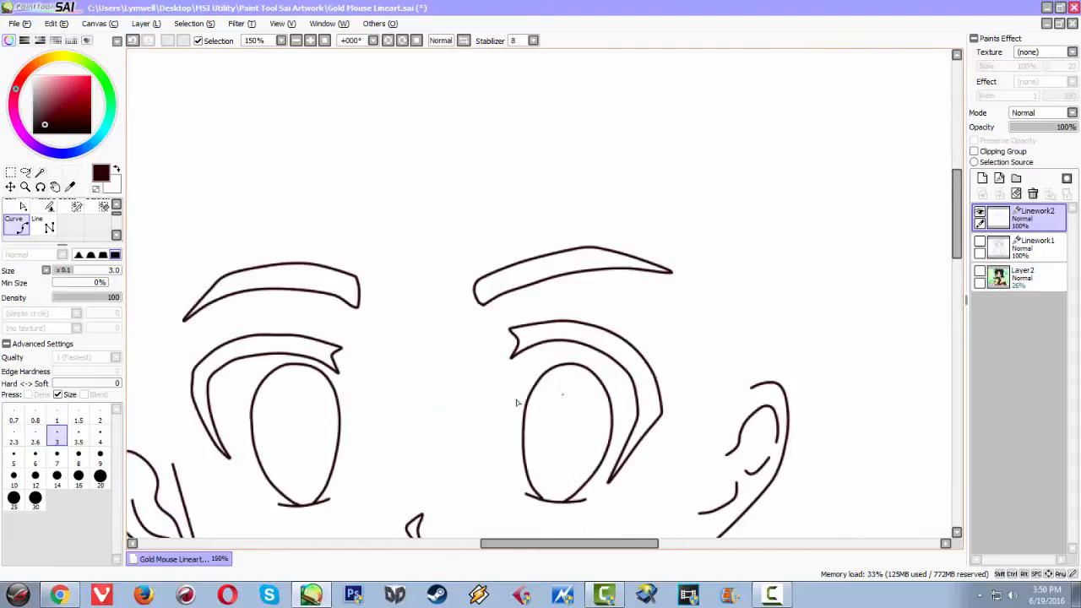
click(480, 184)
key(ctrl+z)
scroll(540, 270, down, 1)
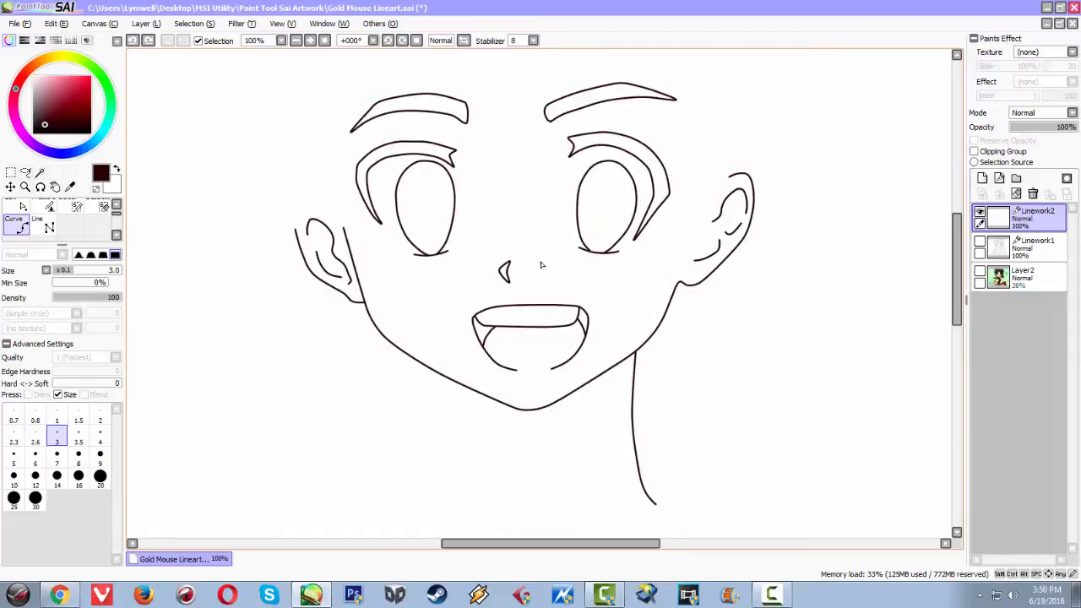
Mirror the canvas view back and forth to check the face's symmetry, leaving the view flipped.
key(h)
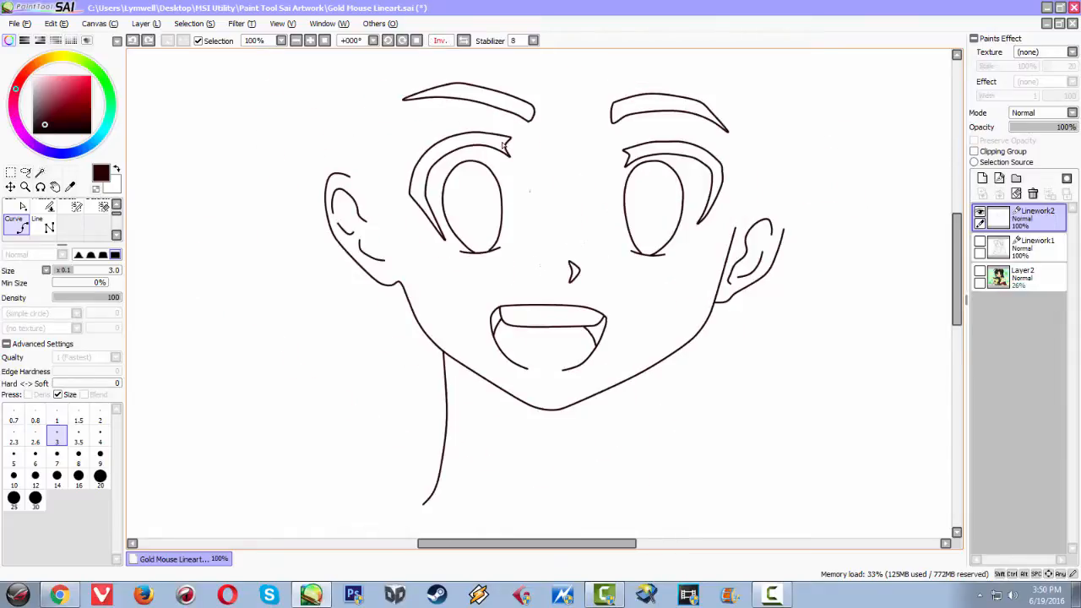
key(h)
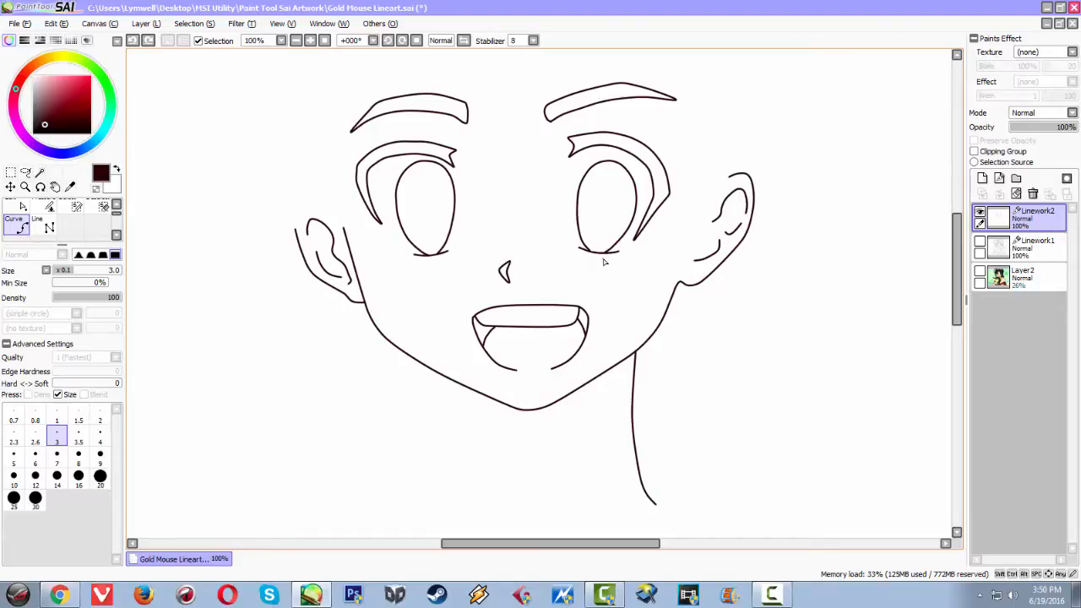
key(h)
scroll(600, 270, up, 2)
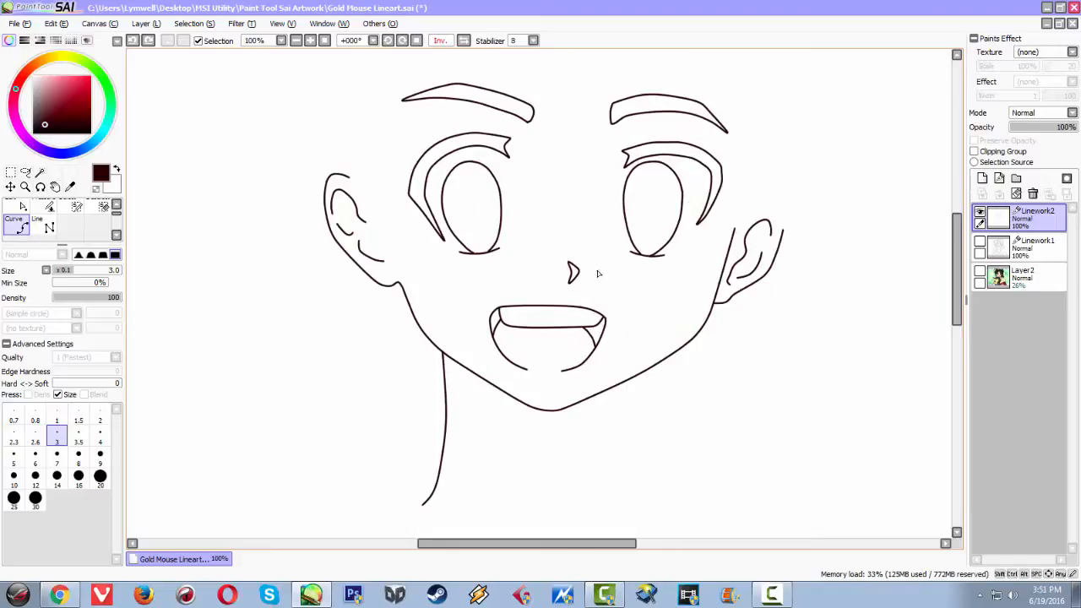
scroll(600, 273, down, 2)
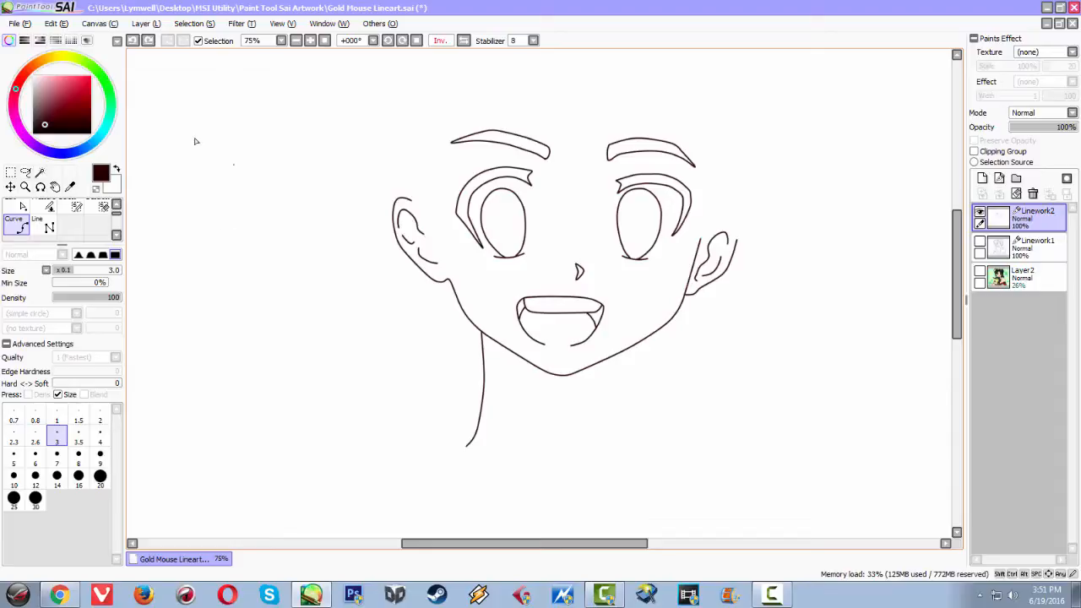
Using the Edit tool's Translate CP mode, reshape the right eye's upper lash and lower the pointed end of its two lines.
click(11, 185)
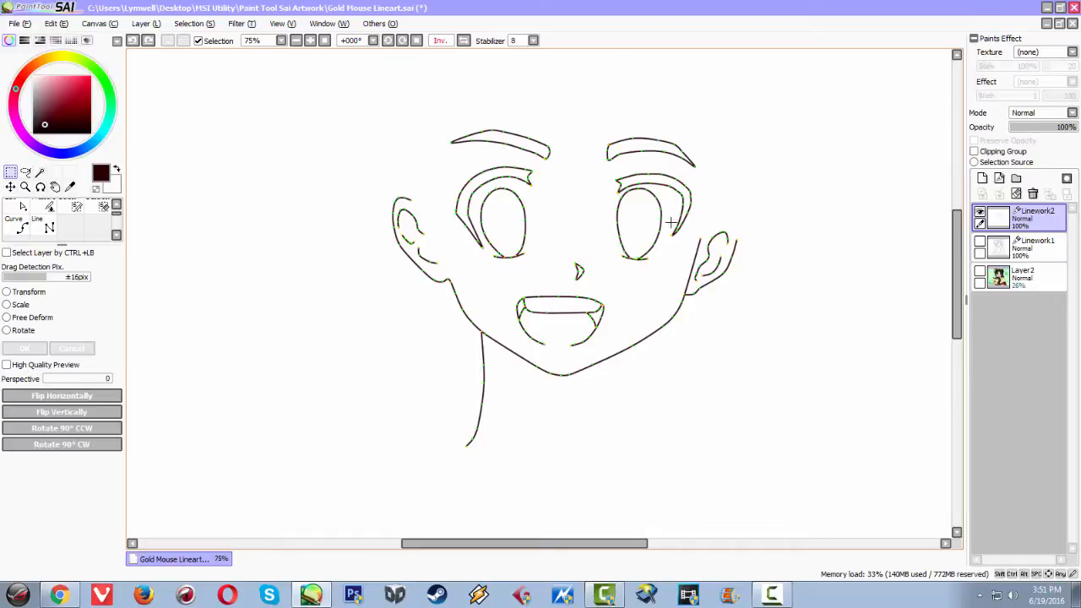
scroll(671, 219, up, 2)
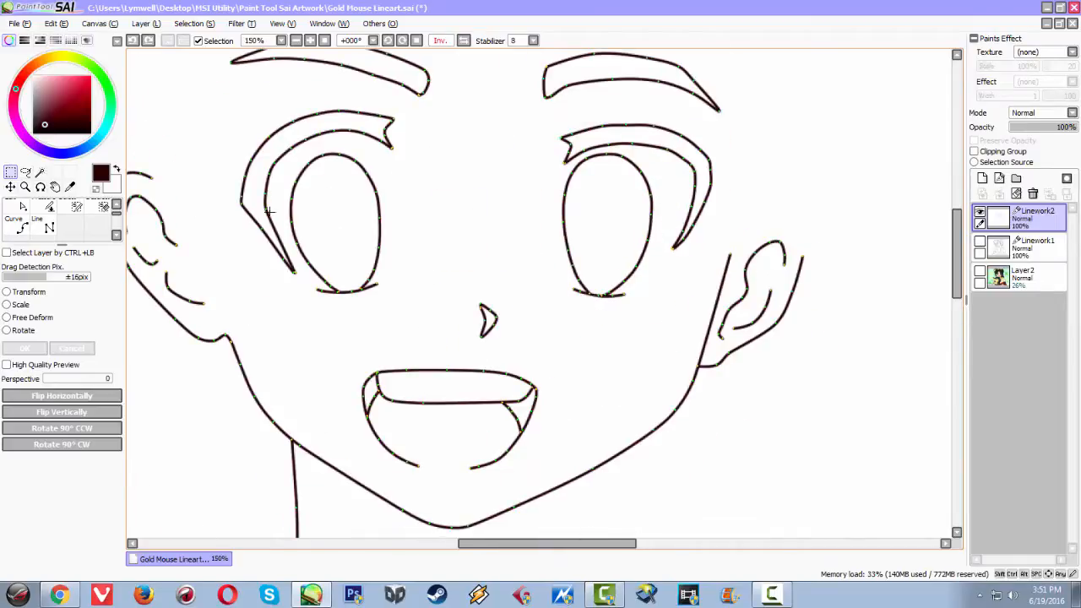
click(19, 213)
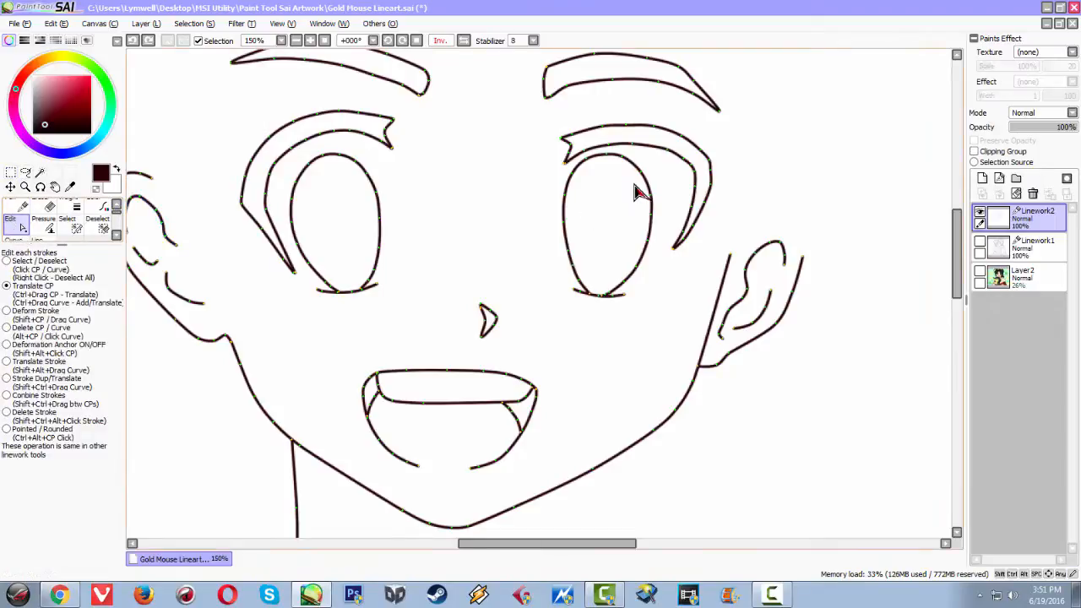
scroll(635, 188, up, 1)
drag(458, 307, 555, 309)
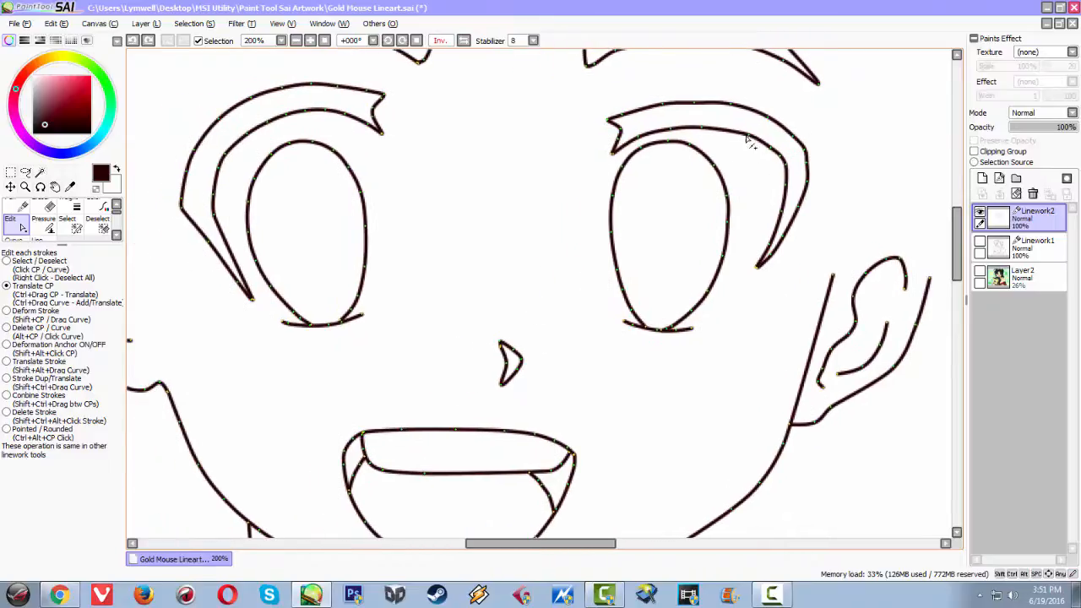
drag(750, 135, 751, 147)
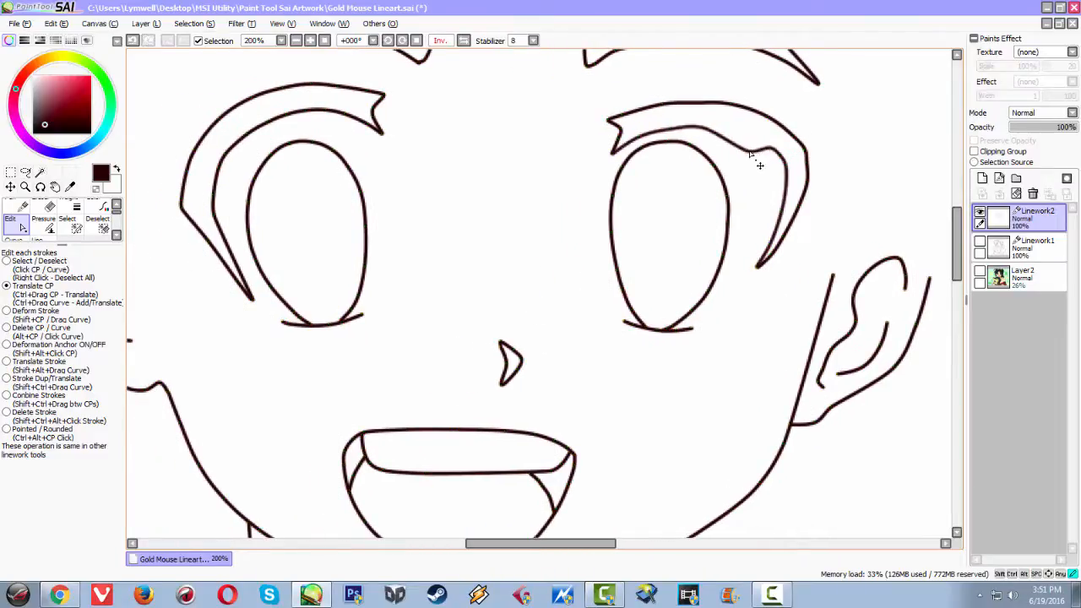
mouse_move(771, 149)
mouse_down()
mouse_move(777, 174)
mouse_move(791, 179)
mouse_move(779, 181)
mouse_move(789, 234)
mouse_move(775, 276)
mouse_move(791, 257)
mouse_move(755, 279)
mouse_move(759, 271)
mouse_move(760, 292)
mouse_up()
click(781, 259)
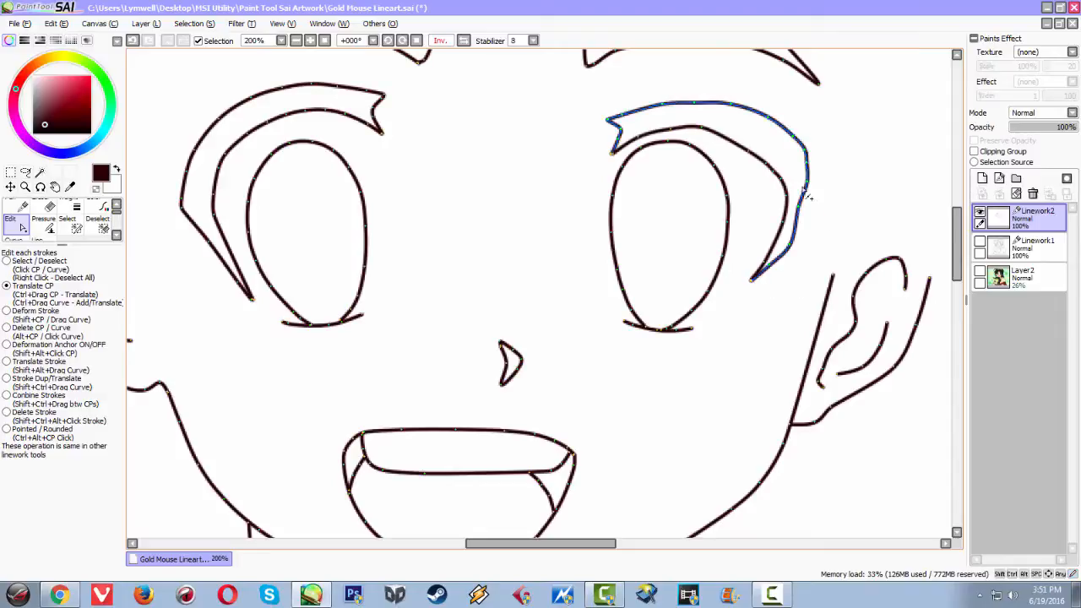
mouse_move(808, 224)
mouse_down()
mouse_move(823, 178)
mouse_move(809, 161)
mouse_up()
Round the inner line of the right upper lash into a smooth arc around its outer corner.
scroll(826, 204, down, 2)
scroll(832, 242, up, 1)
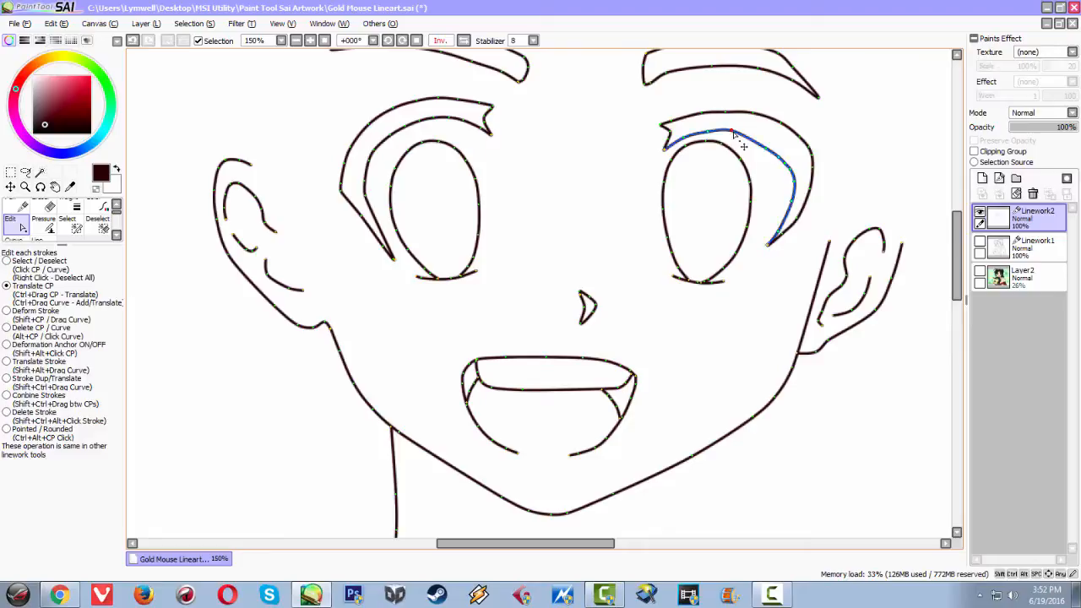
drag(770, 155, 782, 170)
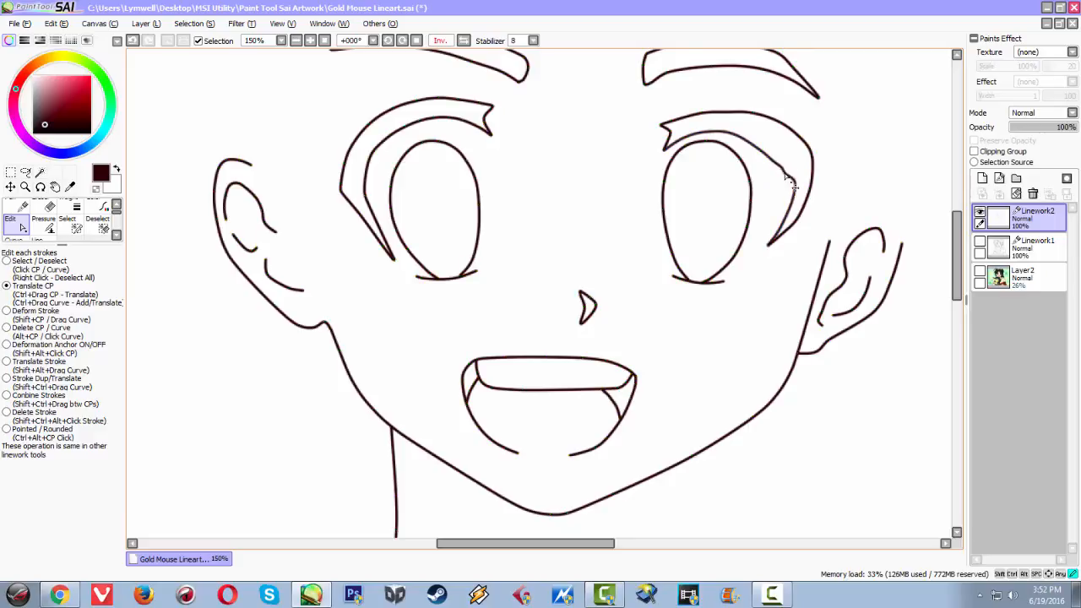
scroll(789, 188, down, 2)
scroll(784, 194, up, 4)
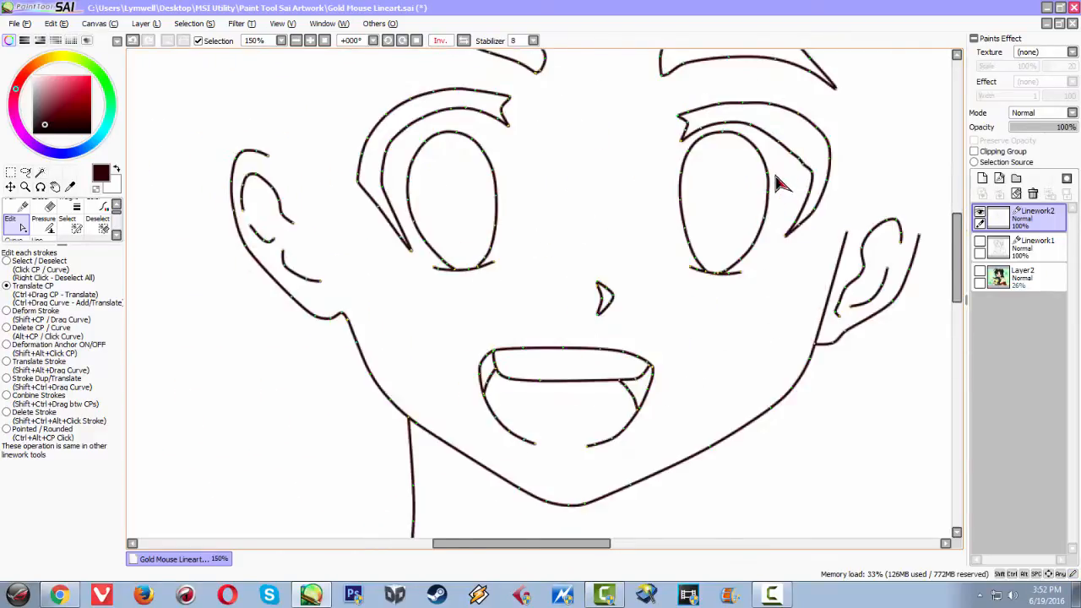
scroll(774, 161, up, 2)
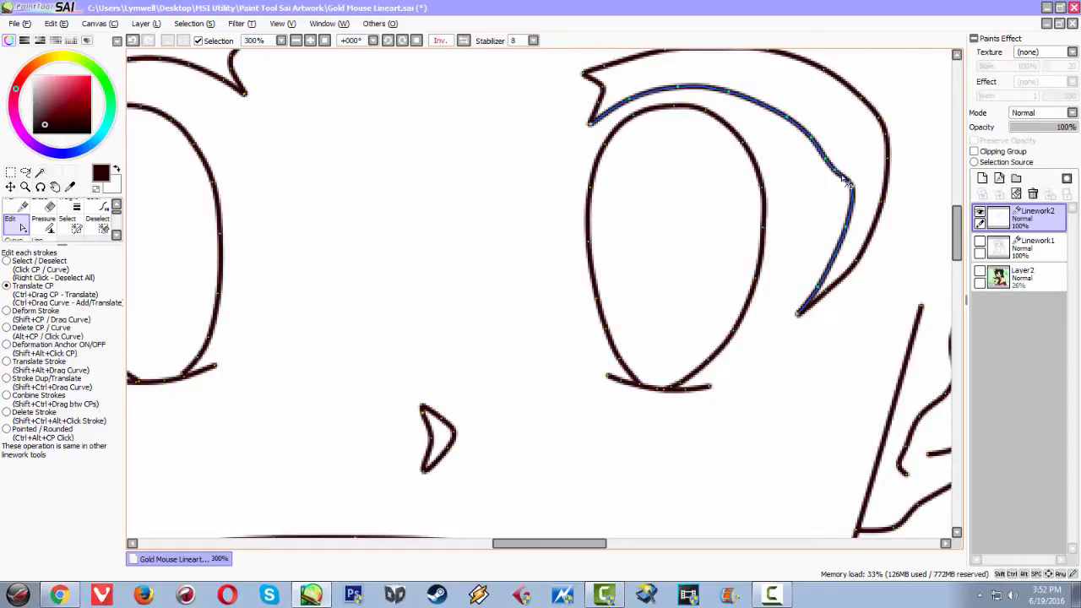
drag(861, 203, 856, 242)
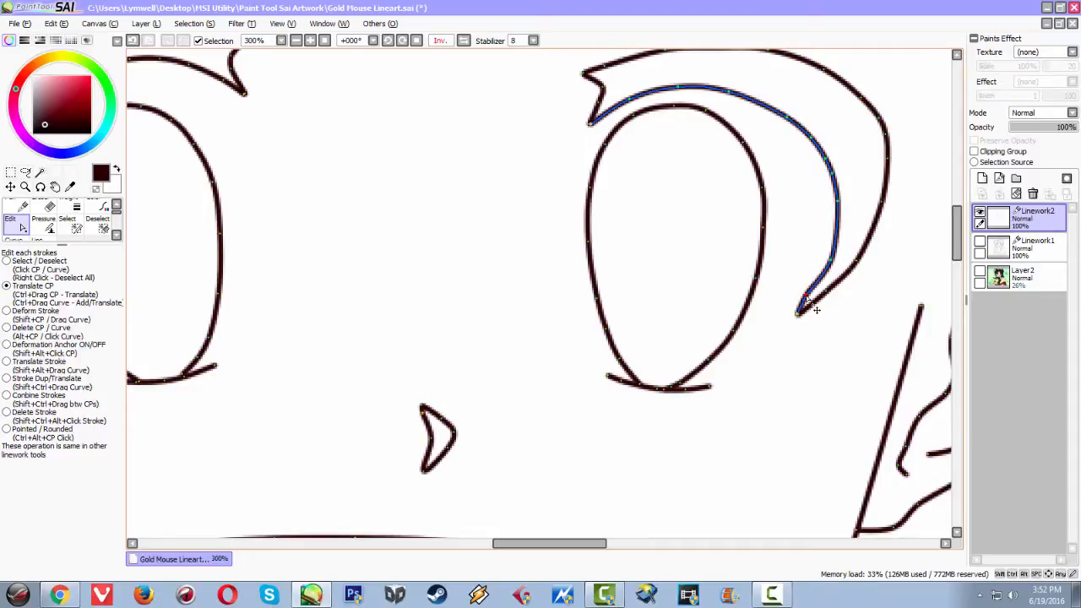
Pull the end of the right lash's outer line down and away from the inner line, and compare both eyes in the mirrored view.
mouse_move(798, 314)
mouse_down()
mouse_move(796, 344)
mouse_move(785, 335)
mouse_up()
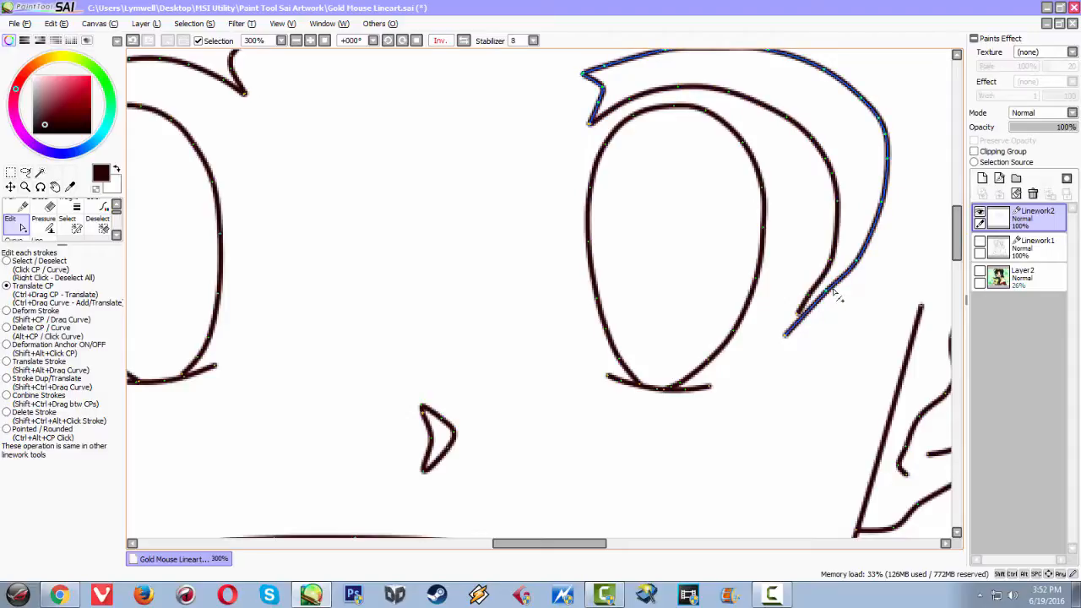
drag(786, 336, 819, 343)
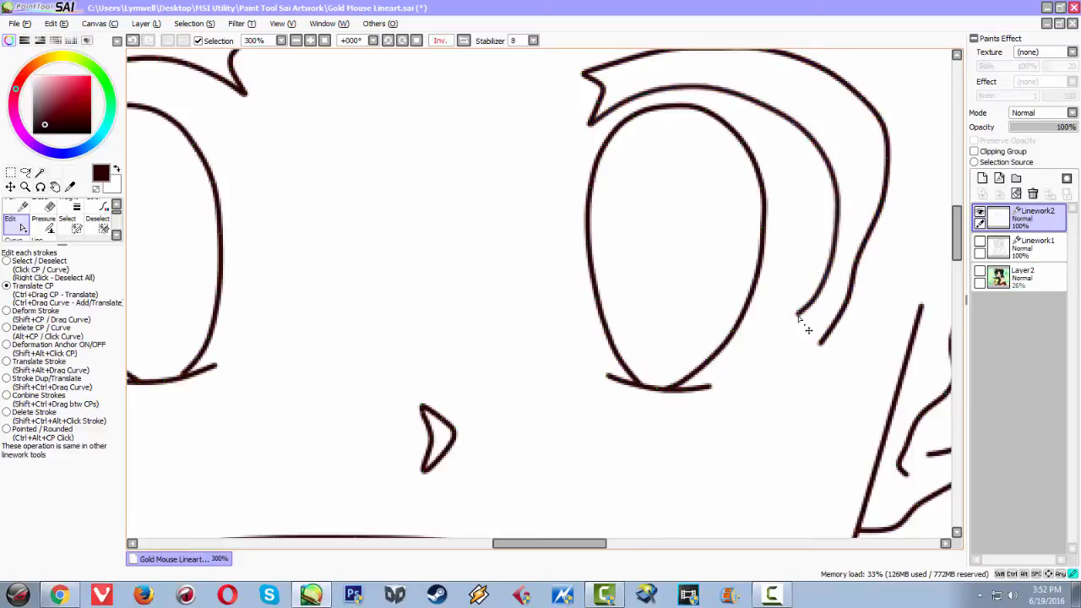
scroll(785, 338, down, 3)
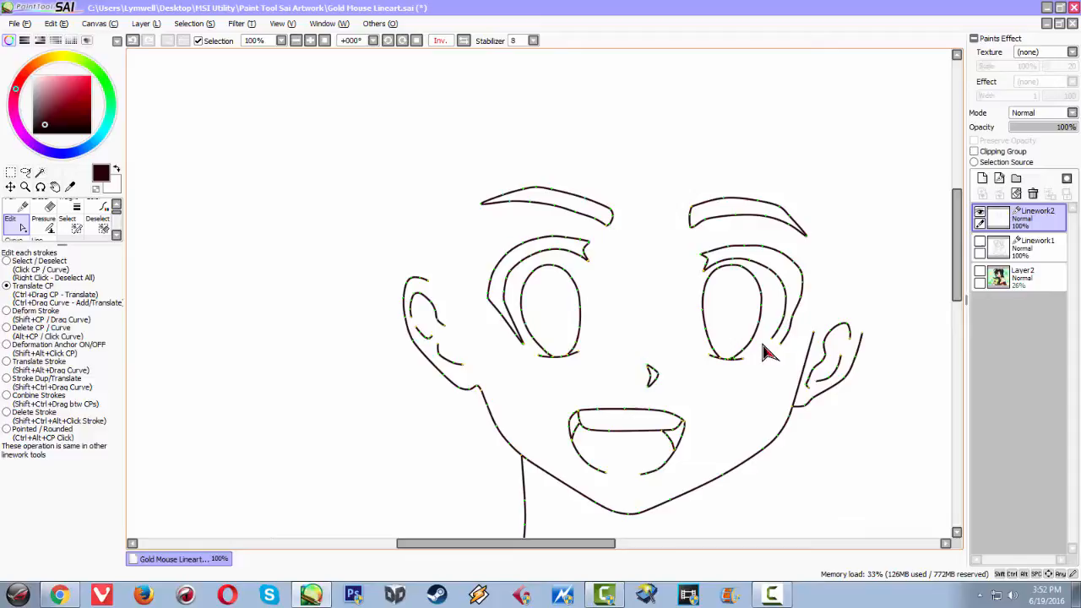
key(h)
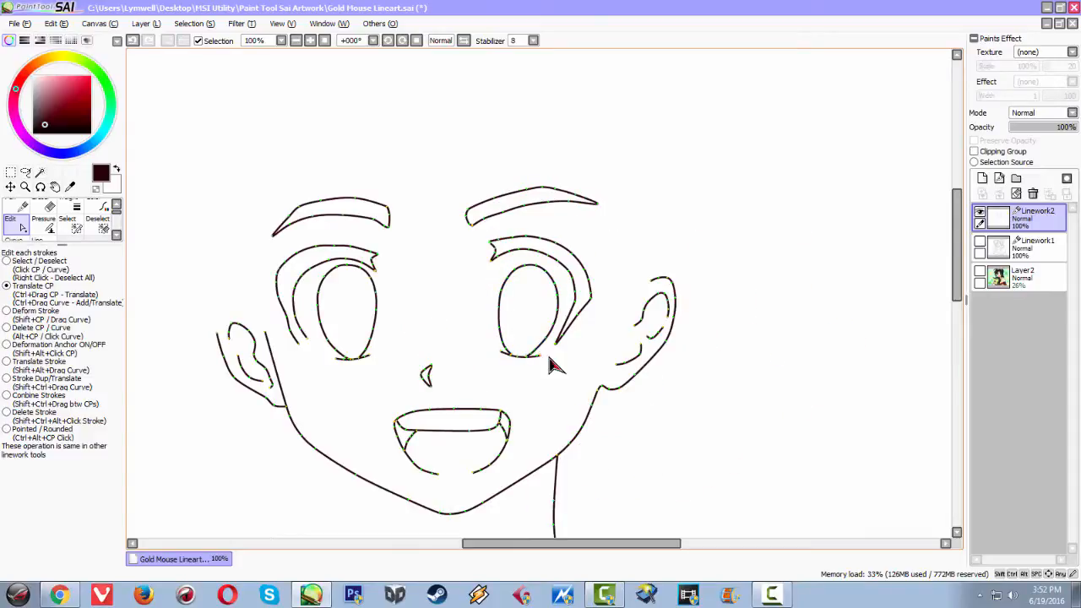
key(h)
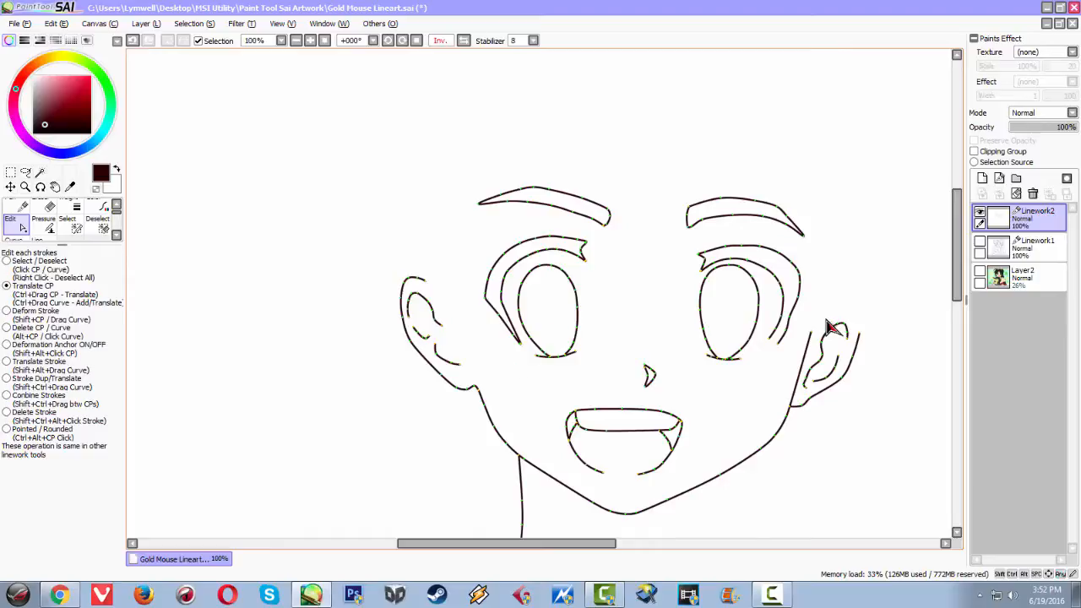
Reposition the control points of the right lash's outer line to reshape its bend from the upper arc to the lower section.
scroll(768, 330, up, 4)
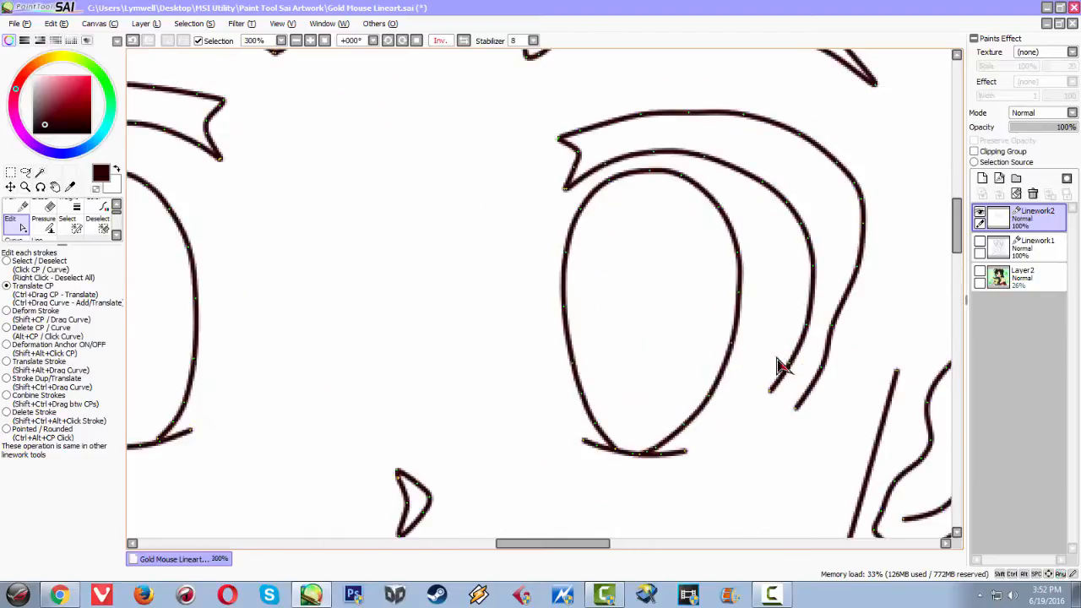
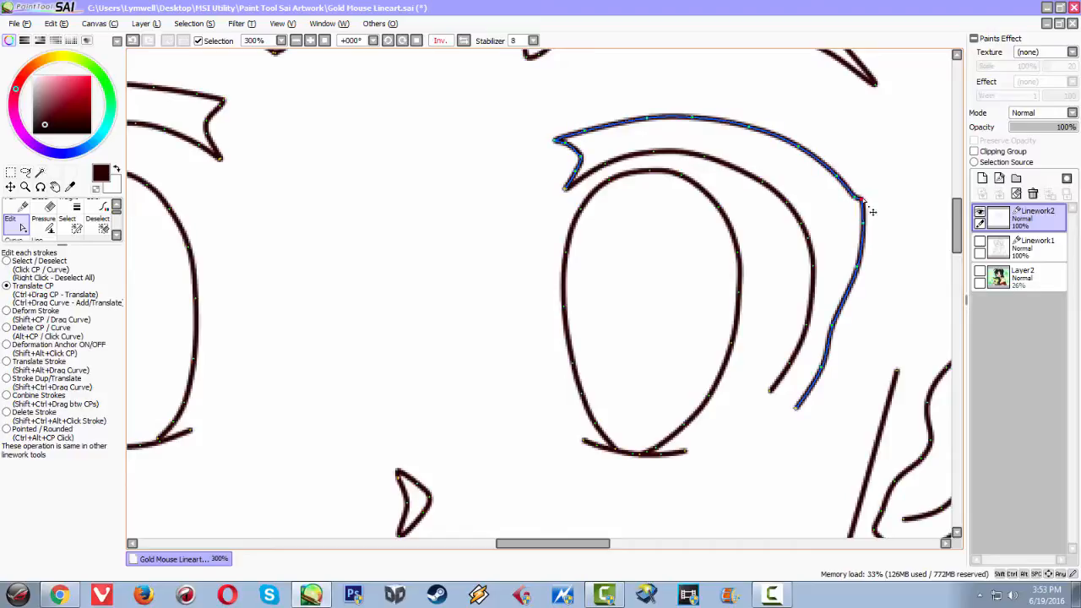
drag(864, 227, 871, 241)
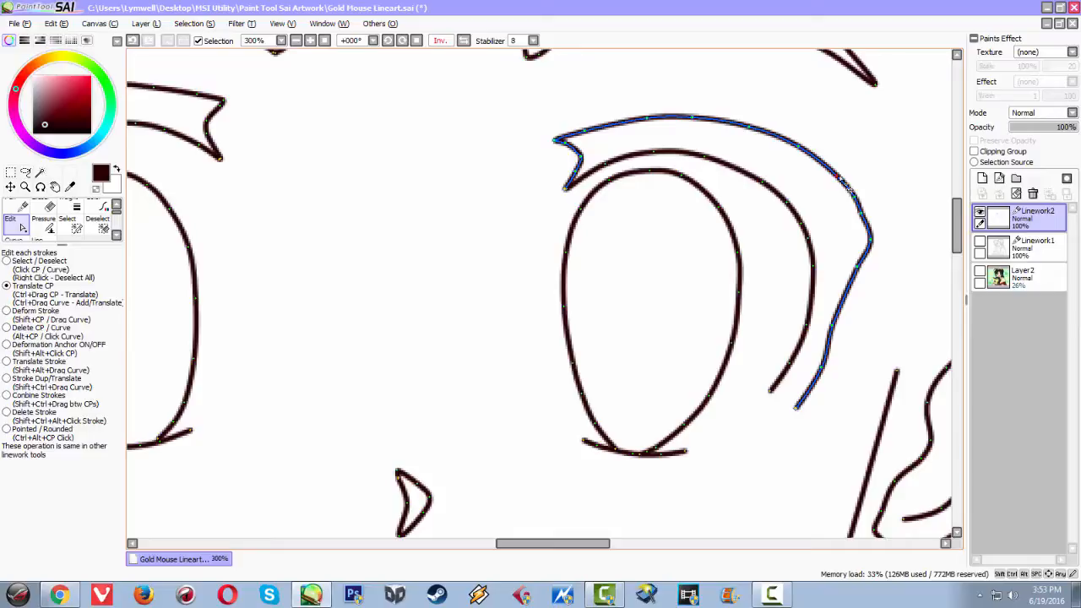
drag(838, 177, 827, 201)
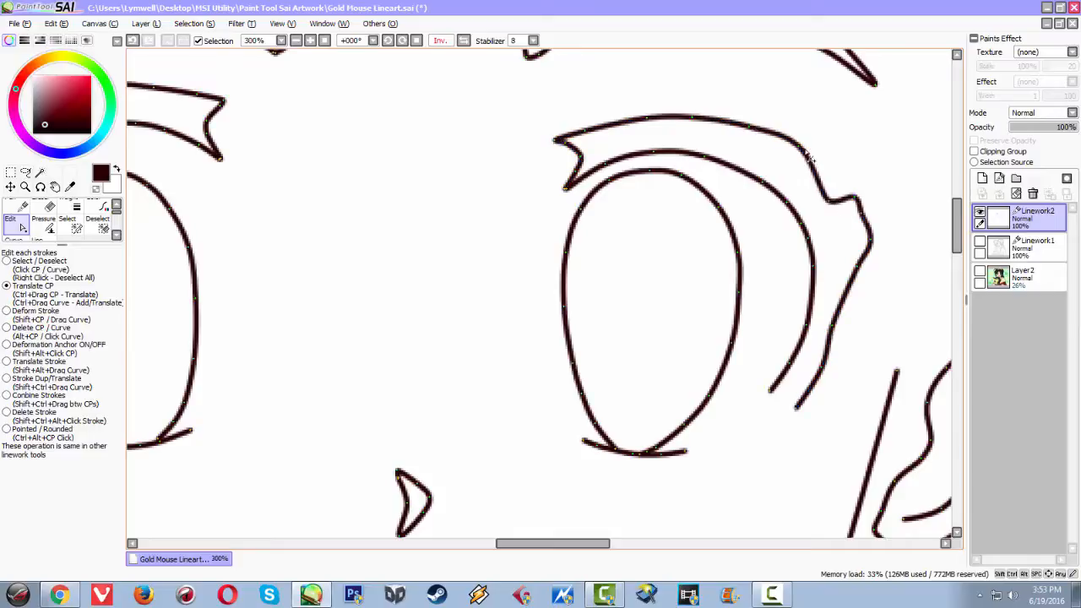
drag(800, 150, 794, 159)
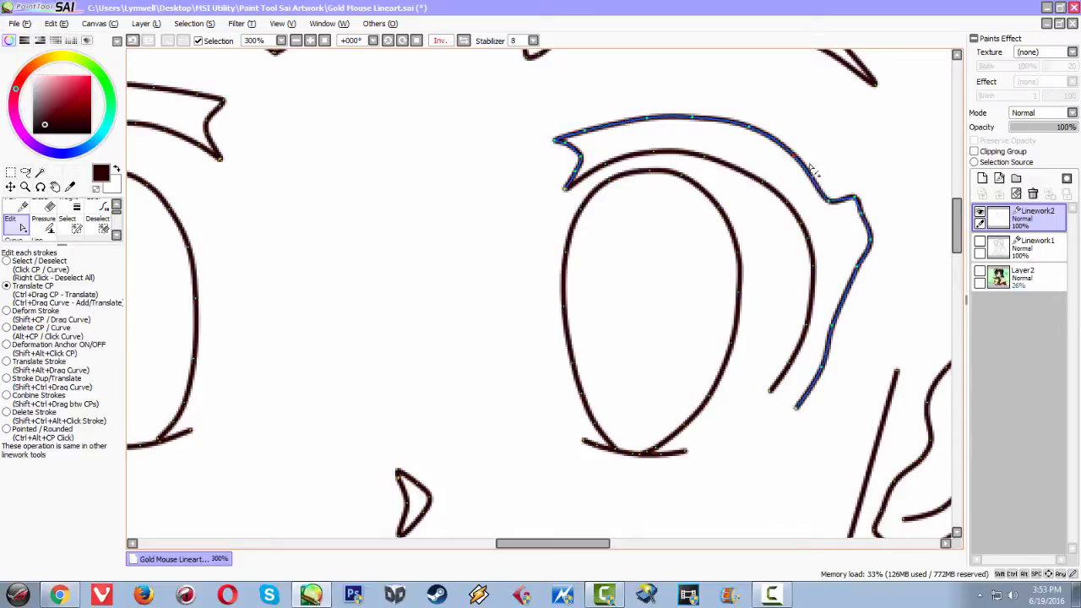
mouse_move(831, 202)
mouse_down()
mouse_move(856, 200)
mouse_move(876, 252)
mouse_move(858, 287)
mouse_up()
drag(833, 330, 840, 336)
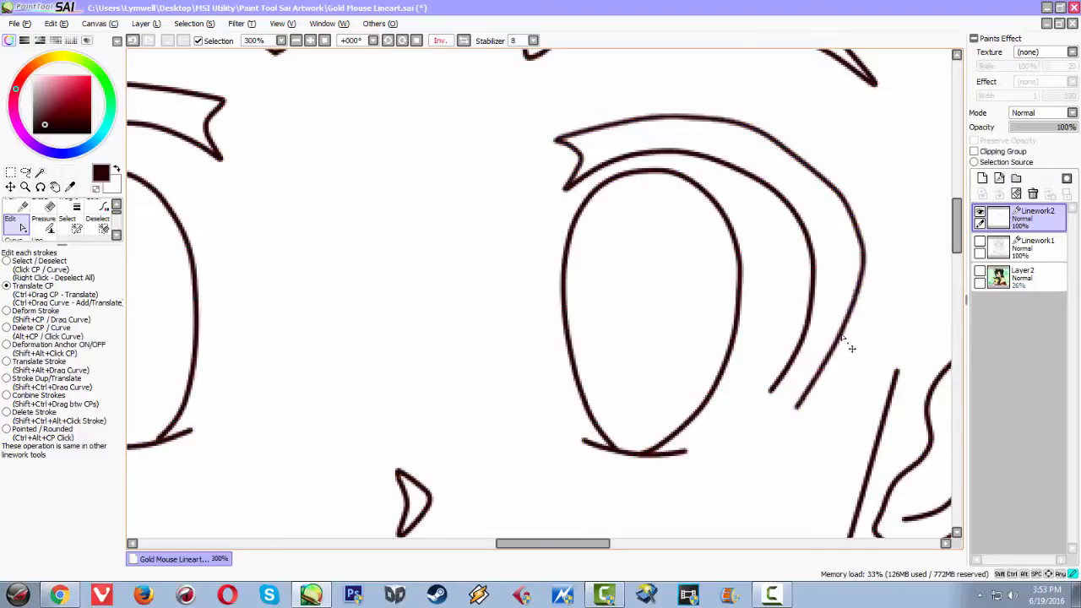
Join the outer lash line's end to the inner line's tip and curve the section just above it.
drag(795, 410, 772, 396)
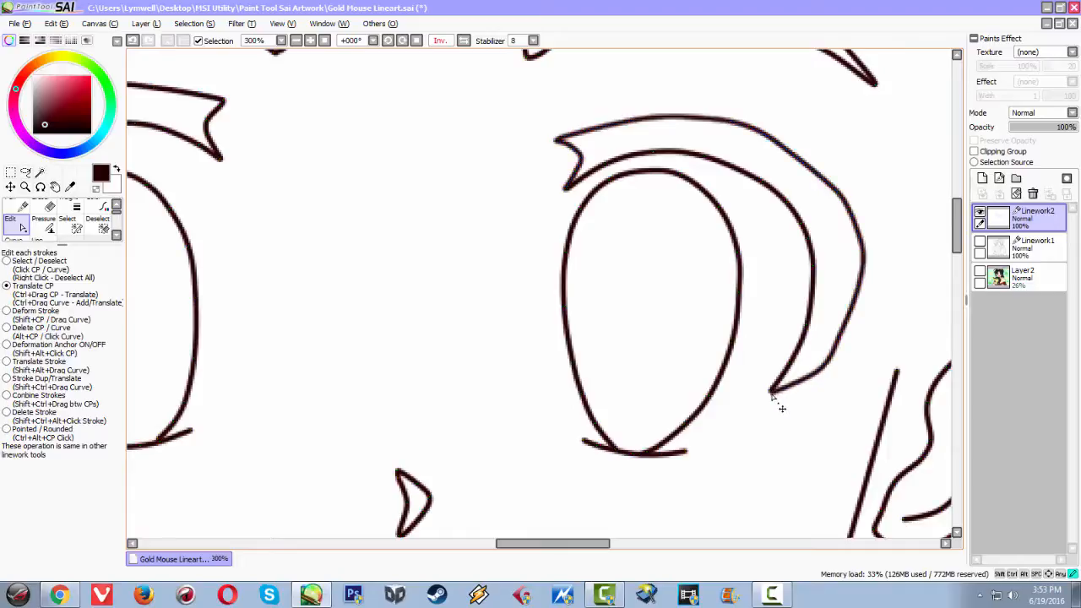
click(792, 394)
mouse_move(832, 382)
mouse_down()
mouse_move(818, 376)
mouse_move(847, 338)
mouse_move(851, 347)
mouse_move(834, 326)
mouse_up()
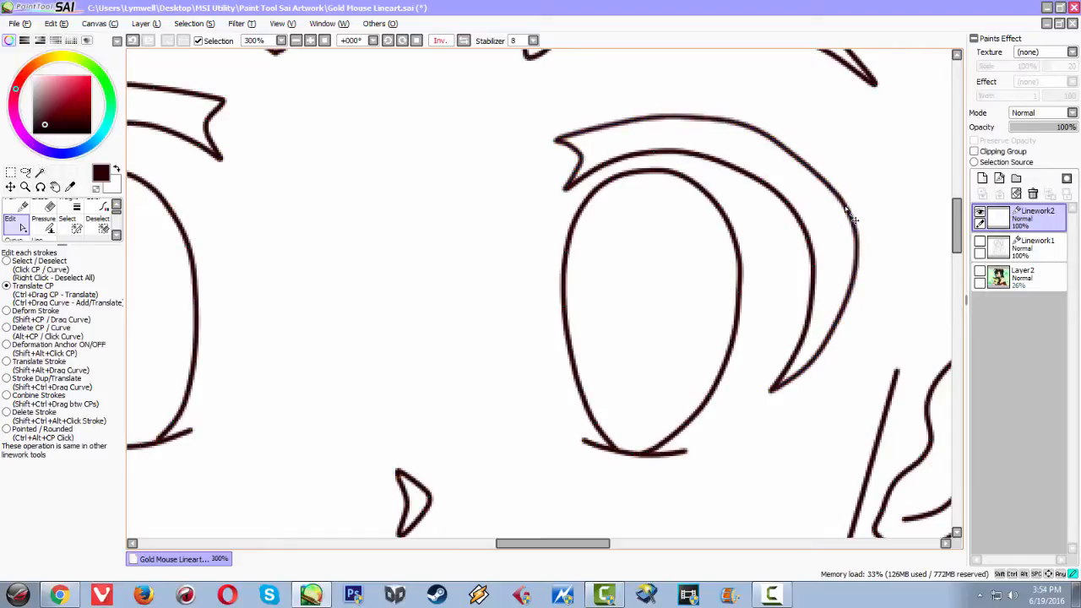
Extend the shared tip of the right lash's two lines further down toward the lower lash line.
scroll(854, 287, down, 4)
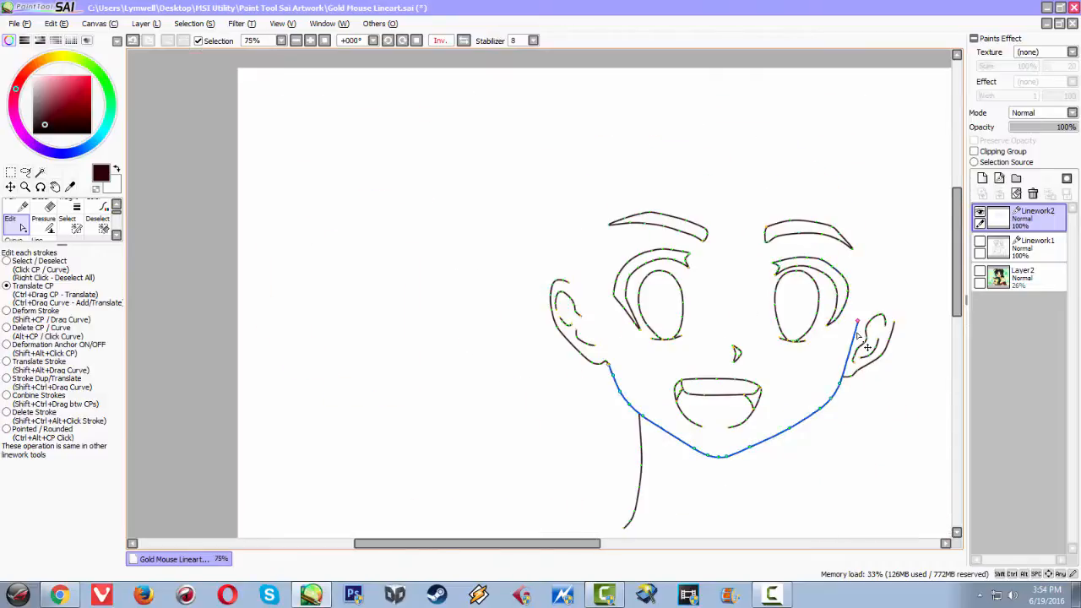
scroll(854, 340, up, 3)
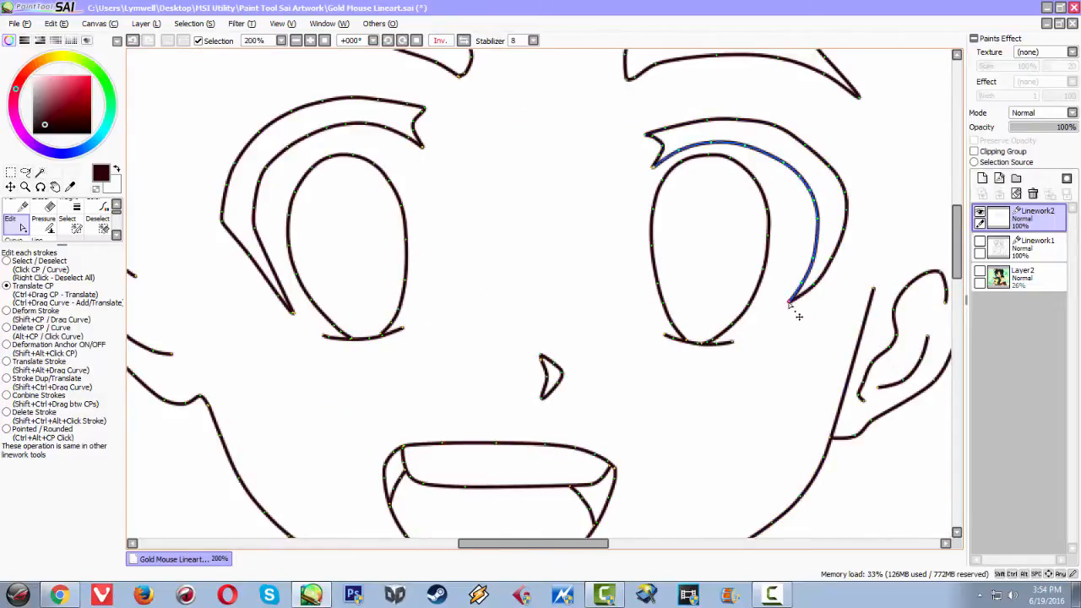
mouse_move(791, 304)
mouse_down()
mouse_move(782, 314)
mouse_move(790, 305)
mouse_up()
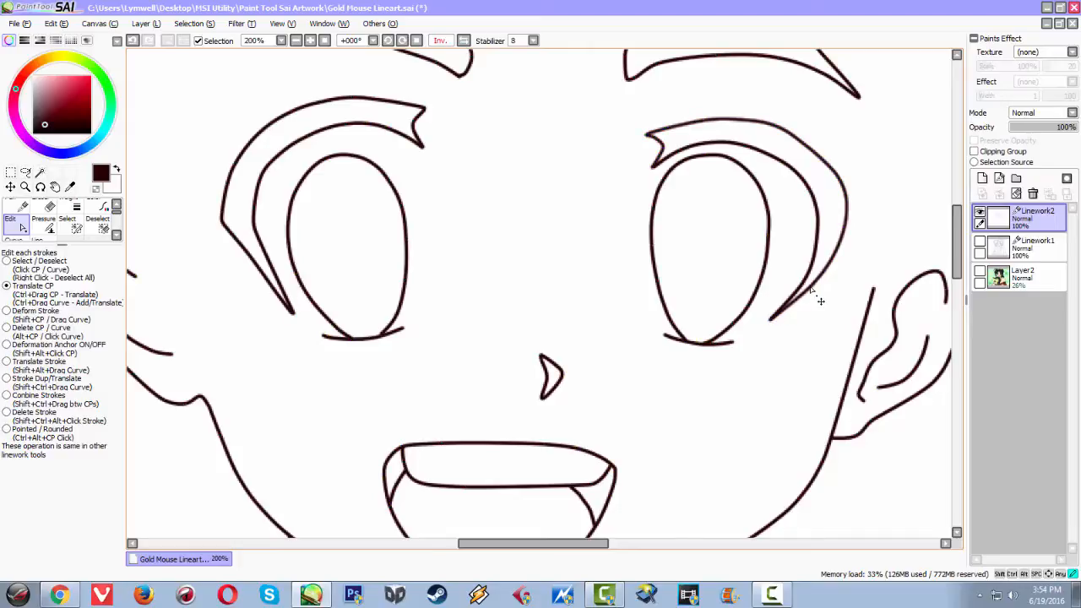
Smooth the outer contour of the right lash by moving its outer-bend control points slightly inward.
scroll(825, 310, up, 2)
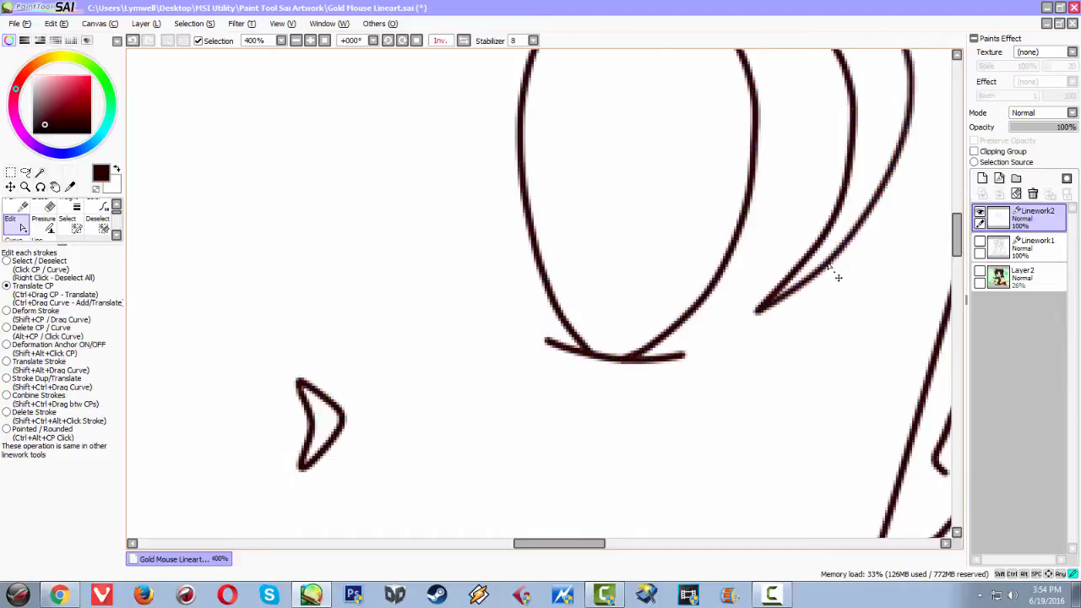
drag(904, 261, 737, 357)
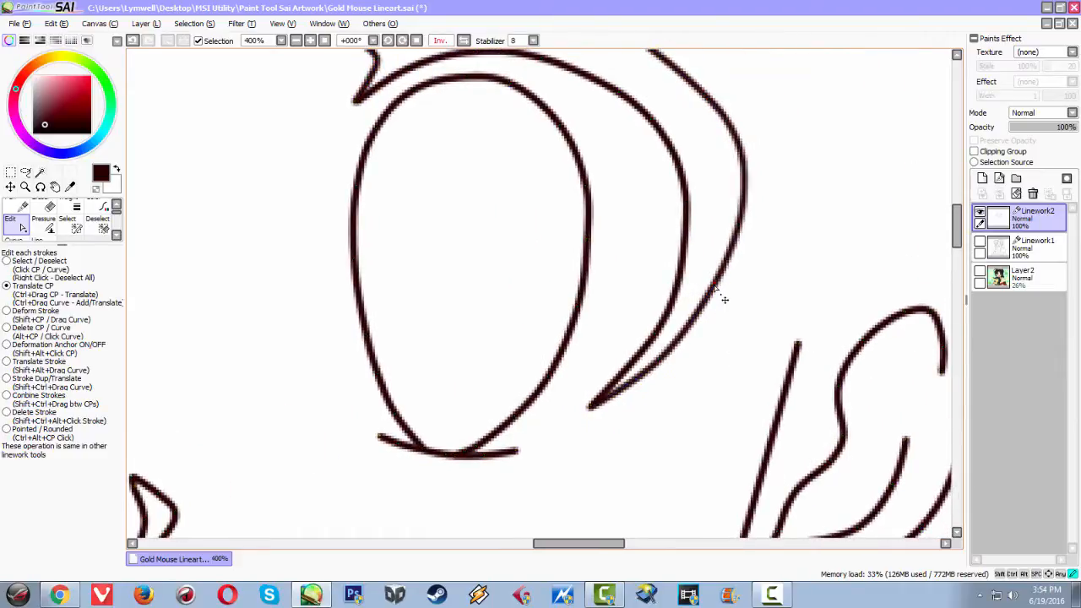
drag(622, 217, 593, 277)
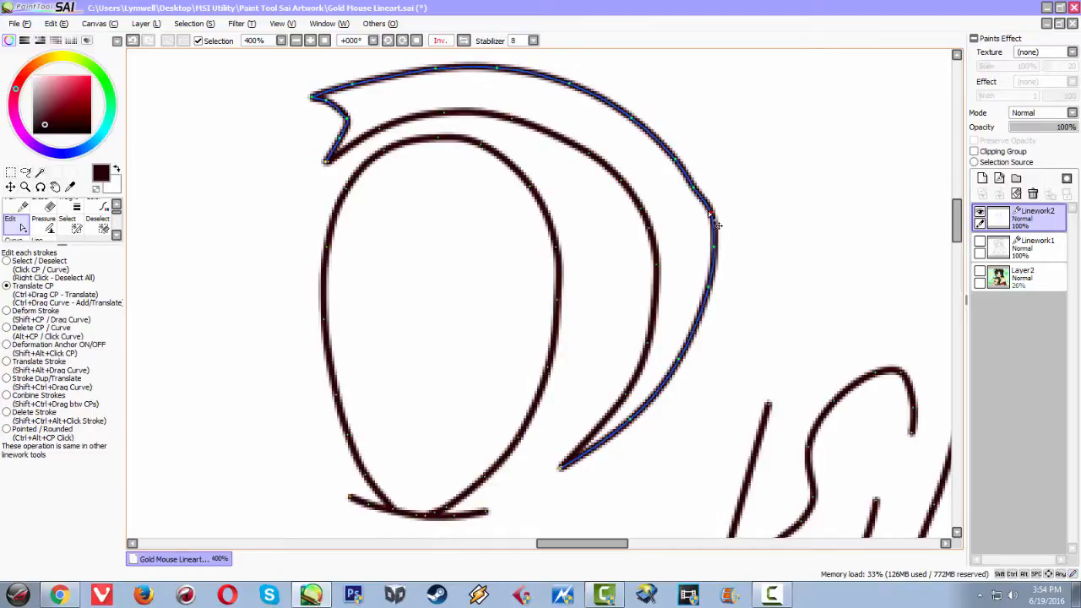
drag(720, 227, 716, 232)
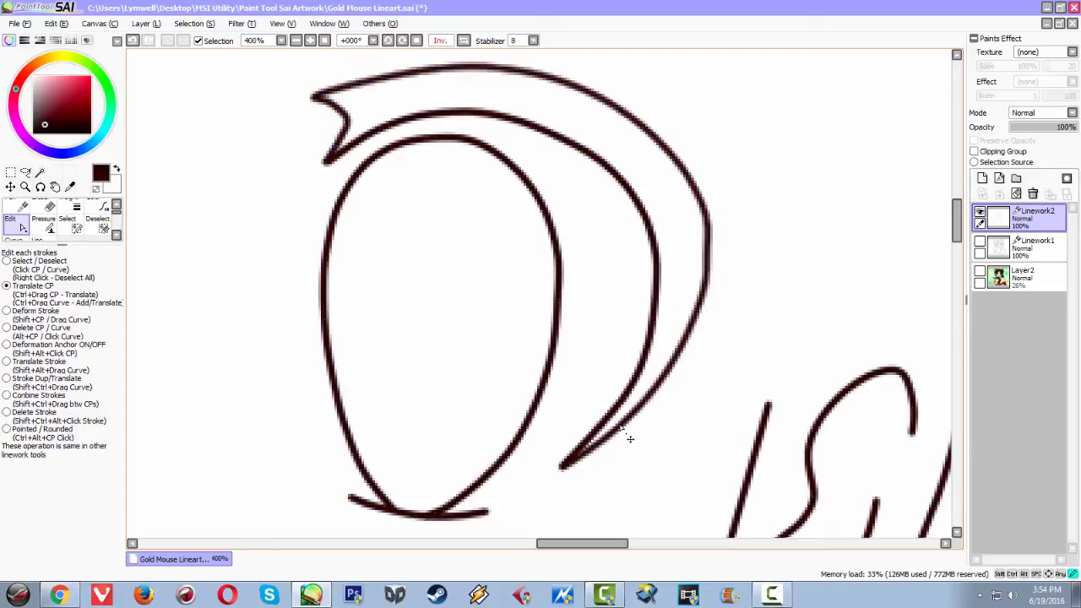
Examine the reshaped lash and the whole face close up and from afar, flipping the view back to its normal orientation to compare both eyes.
scroll(663, 397, down, 3)
scroll(675, 371, up, 2)
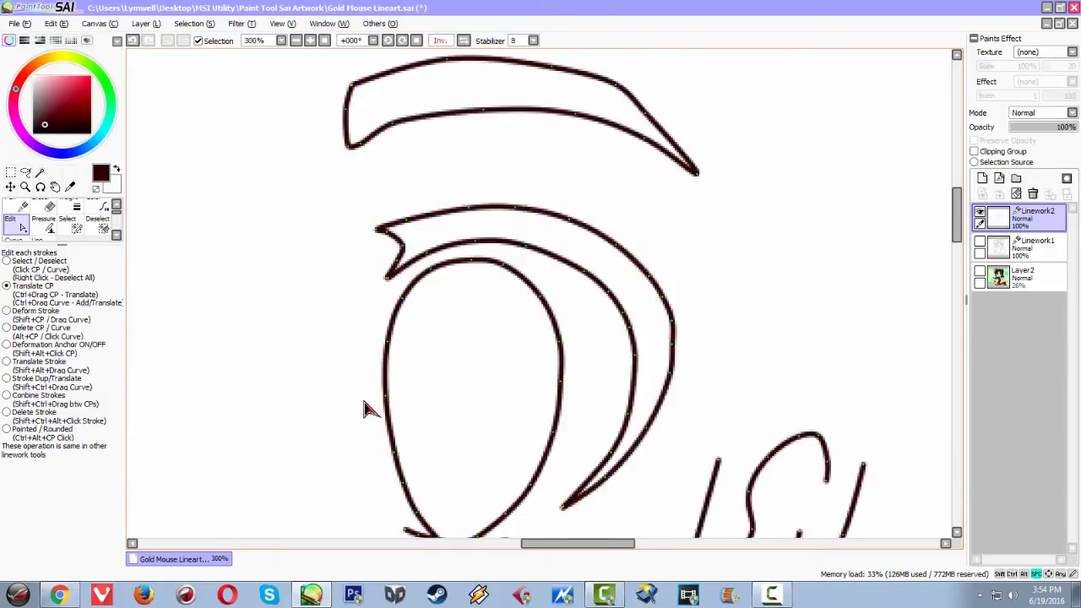
scroll(374, 391, down, 2)
drag(278, 386, 461, 279)
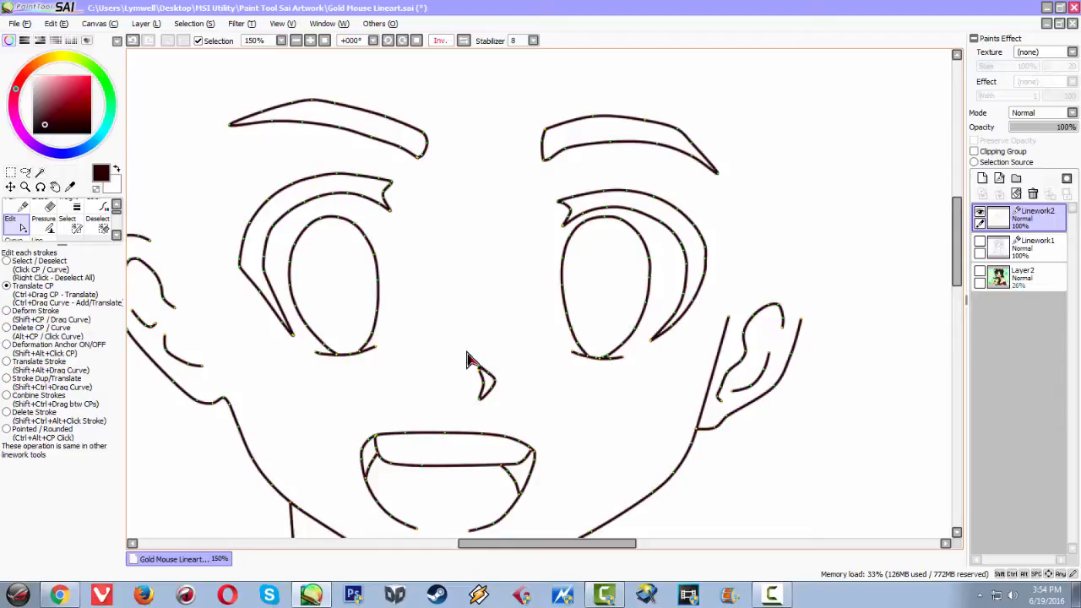
scroll(473, 332, down, 3)
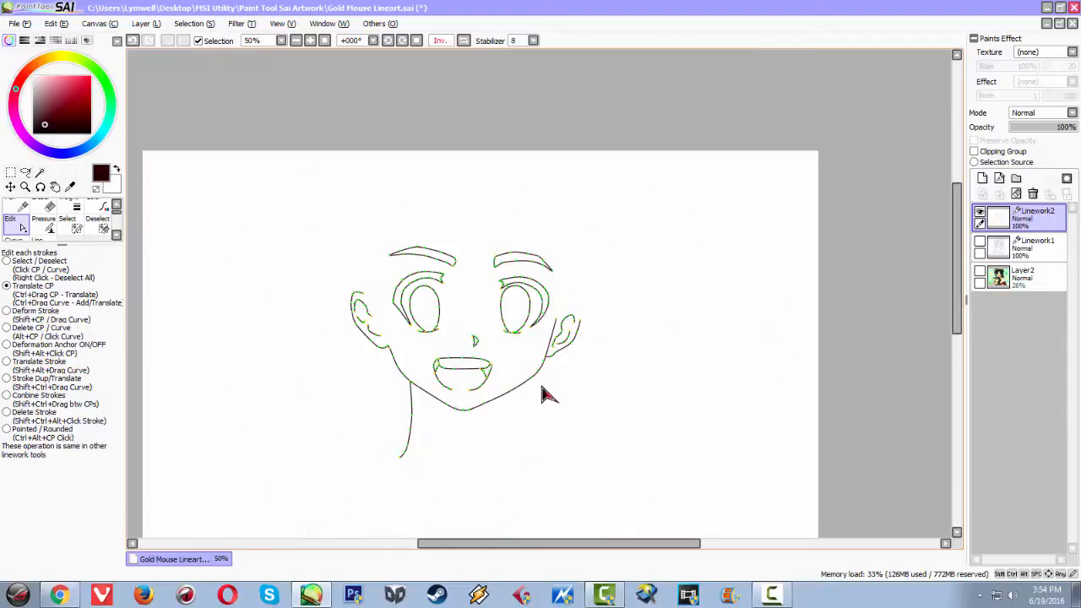
scroll(543, 395, up, 1)
scroll(540, 398, up, 2)
drag(535, 385, 650, 445)
drag(546, 362, 628, 414)
key(h)
scroll(629, 418, down, 2)
scroll(636, 416, up, 2)
scroll(645, 388, up, 1)
scroll(642, 387, down, 3)
drag(755, 449, 667, 393)
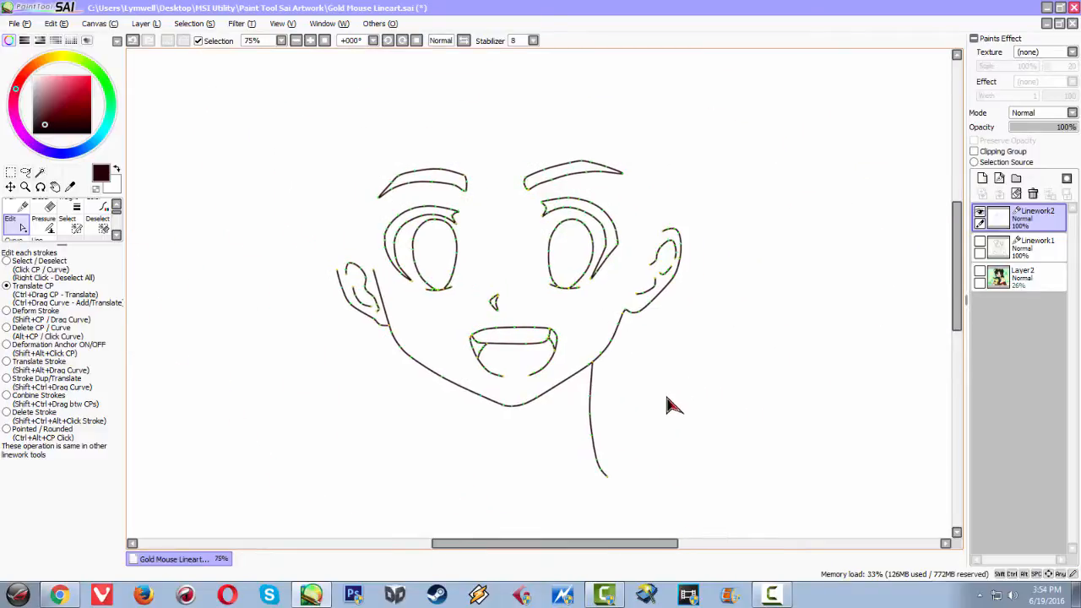
Flip the view horizontally and draw a rectangular selection around the whole mouth.
key(h)
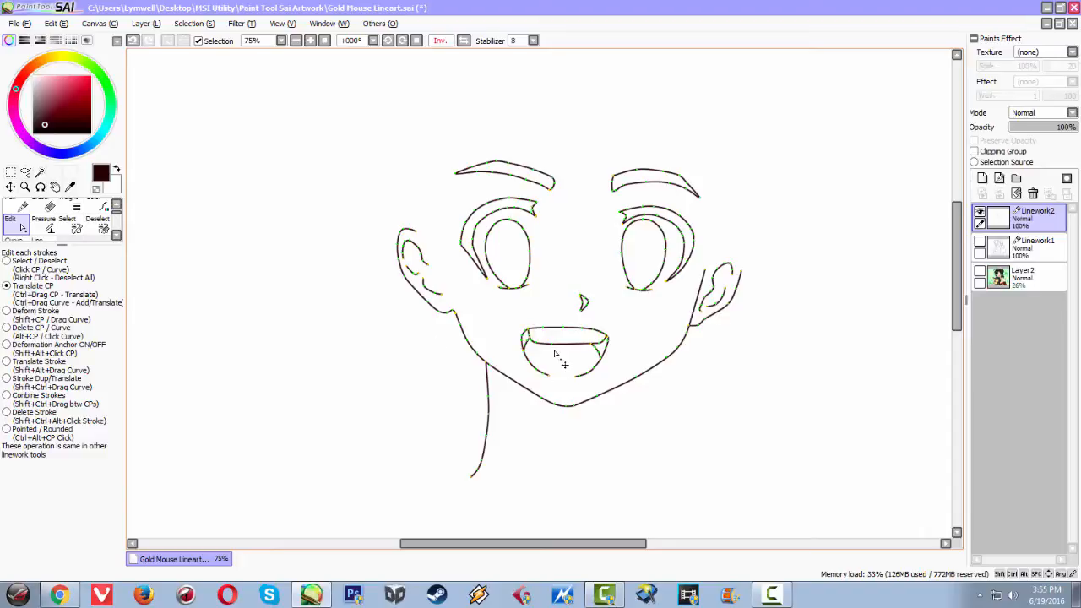
scroll(625, 363, up, 1)
scroll(617, 365, up, 1)
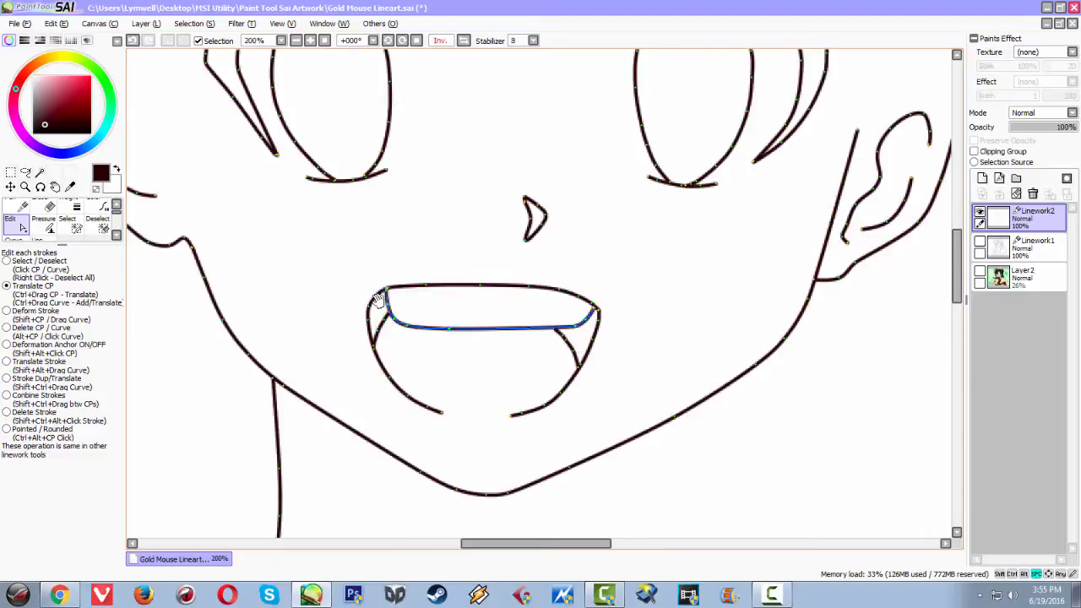
scroll(580, 347, up, 1)
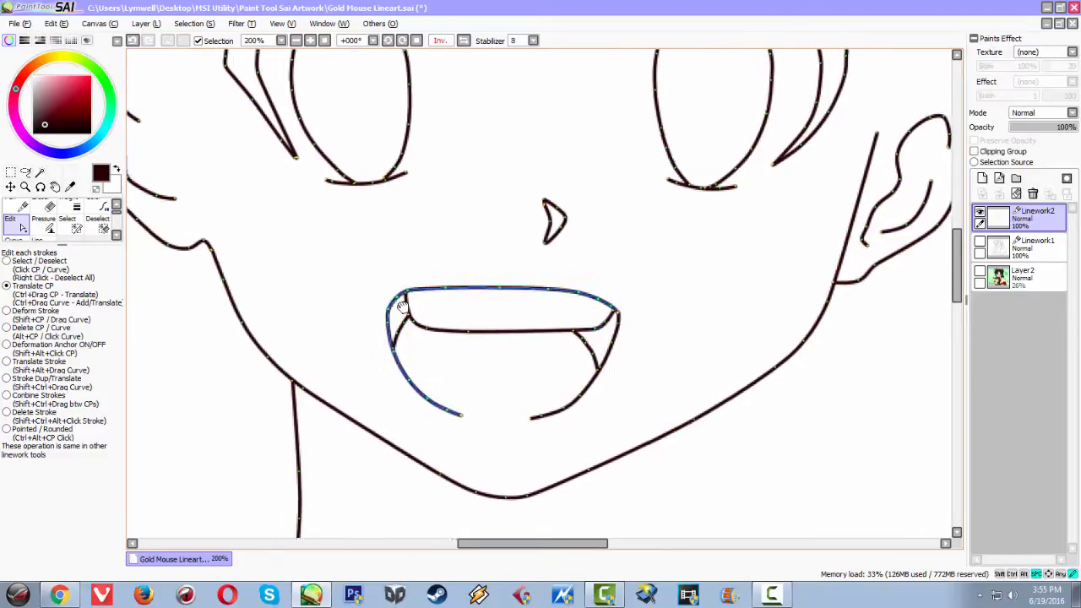
click(14, 177)
drag(402, 279, 633, 415)
key(ctrl+d)
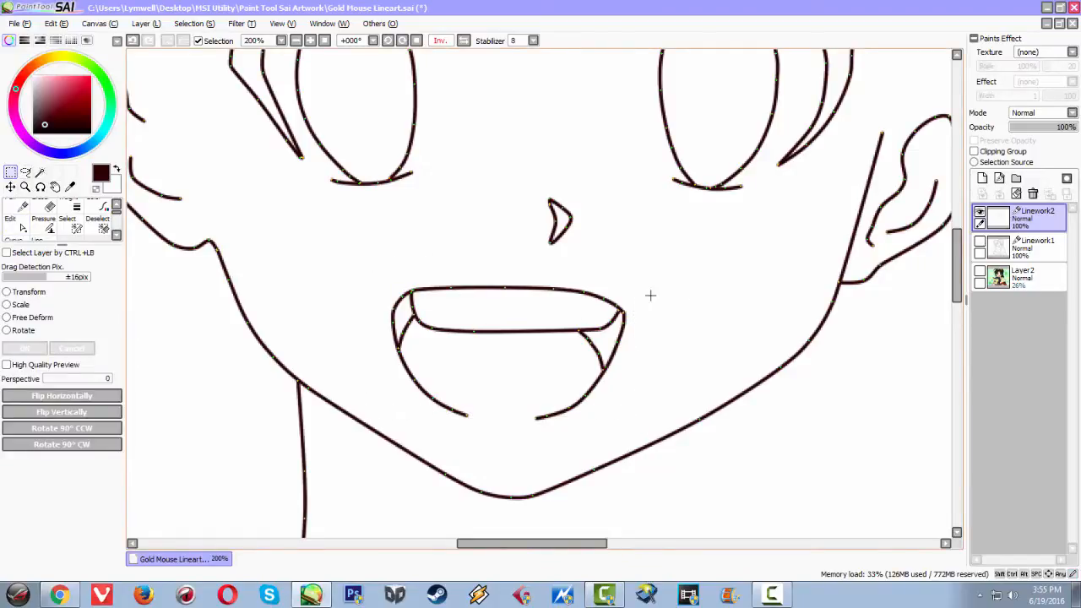
drag(375, 278, 640, 424)
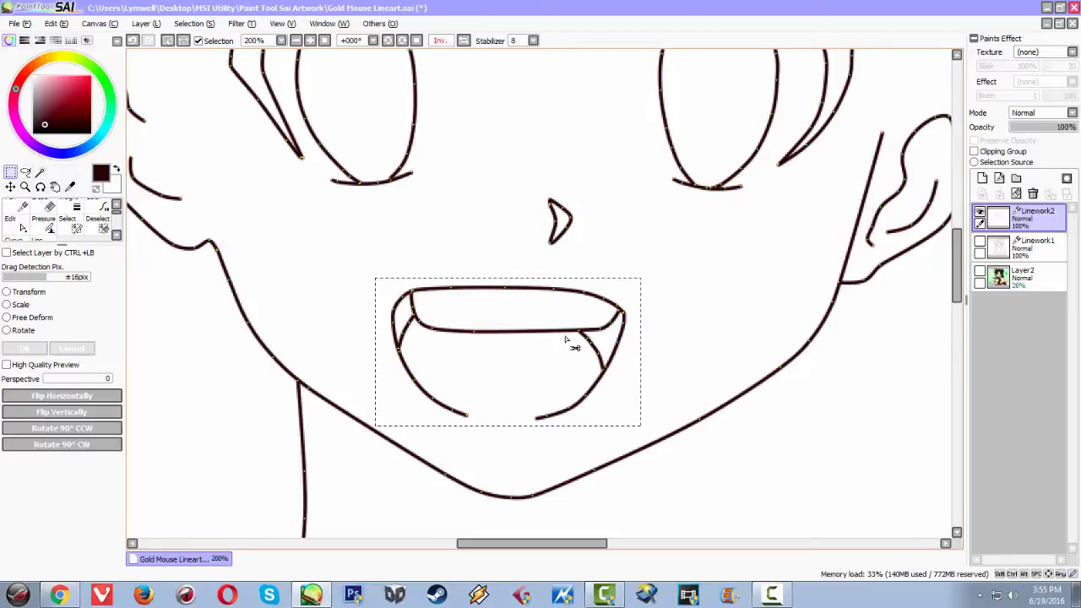
Select all strokes inside the selection and try to shift the mouth sideways.
click(191, 25)
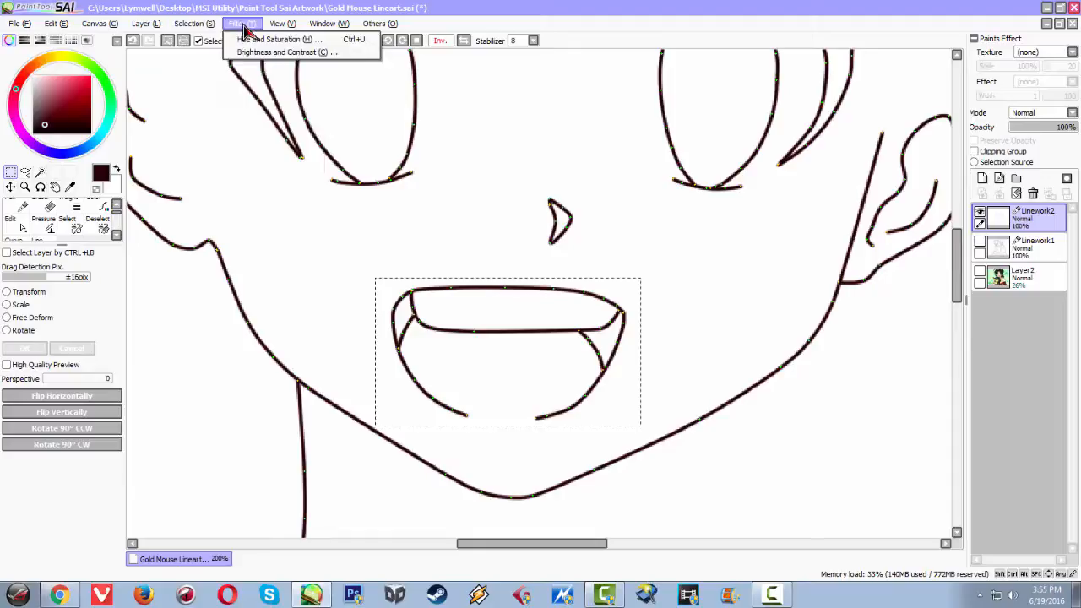
mouse_move(163, 28)
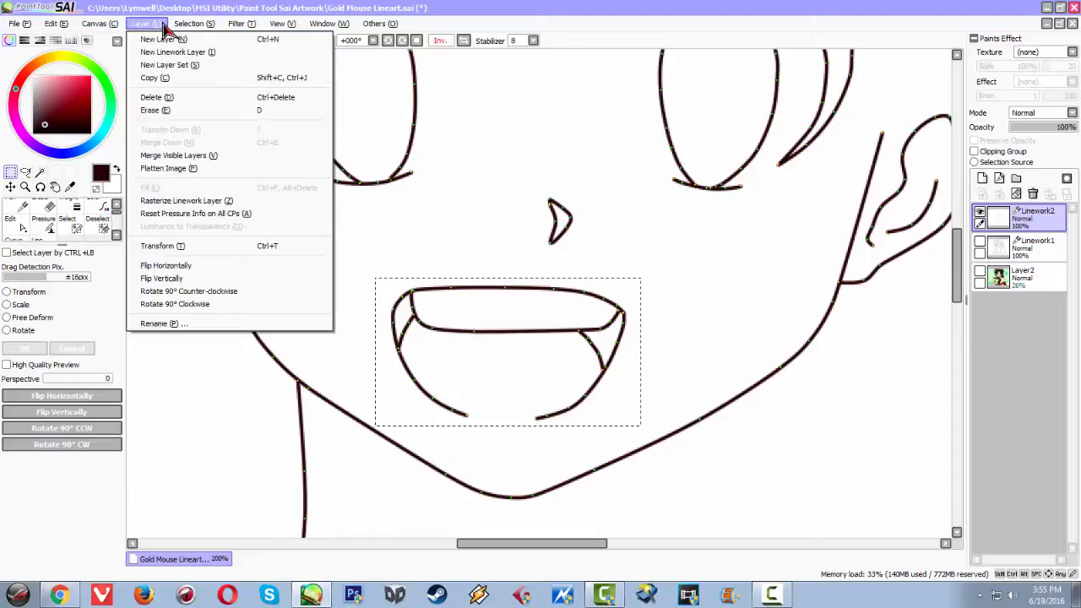
mouse_move(287, 34)
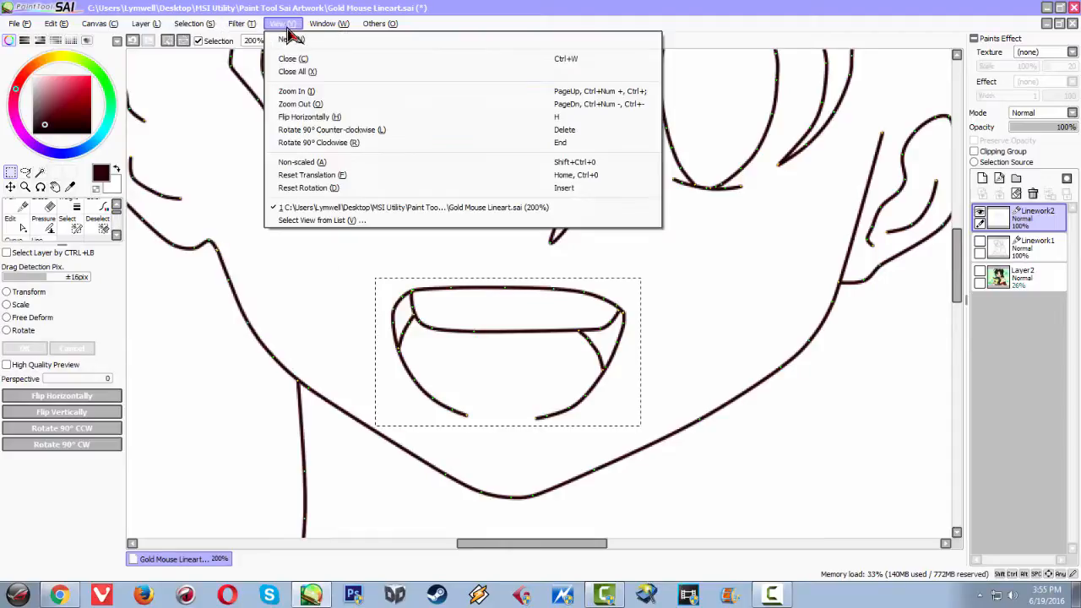
mouse_move(207, 34)
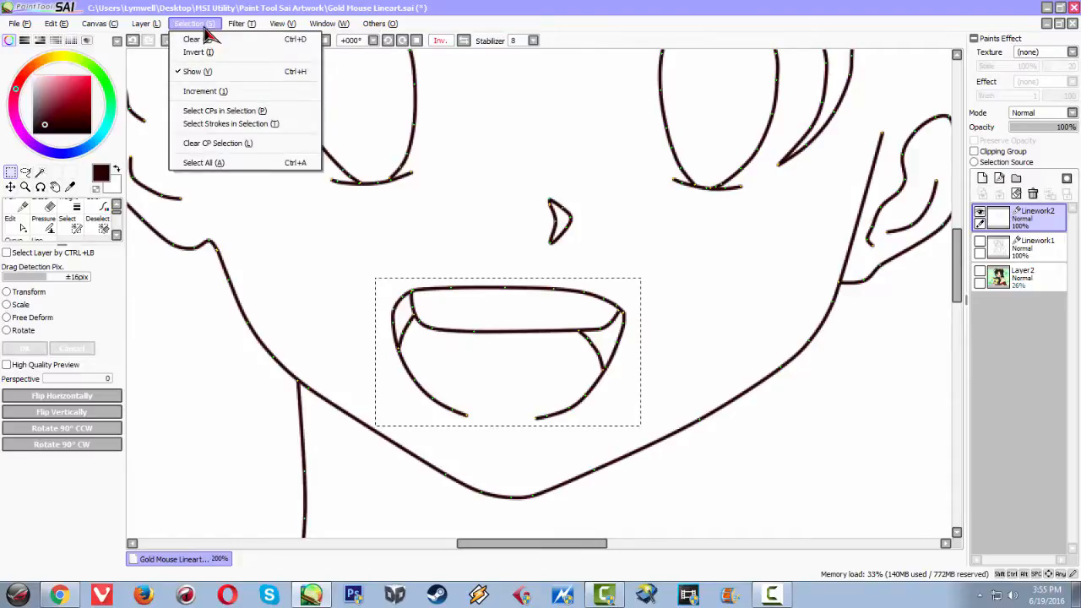
click(222, 125)
drag(493, 319, 554, 319)
key(ctrl+z)
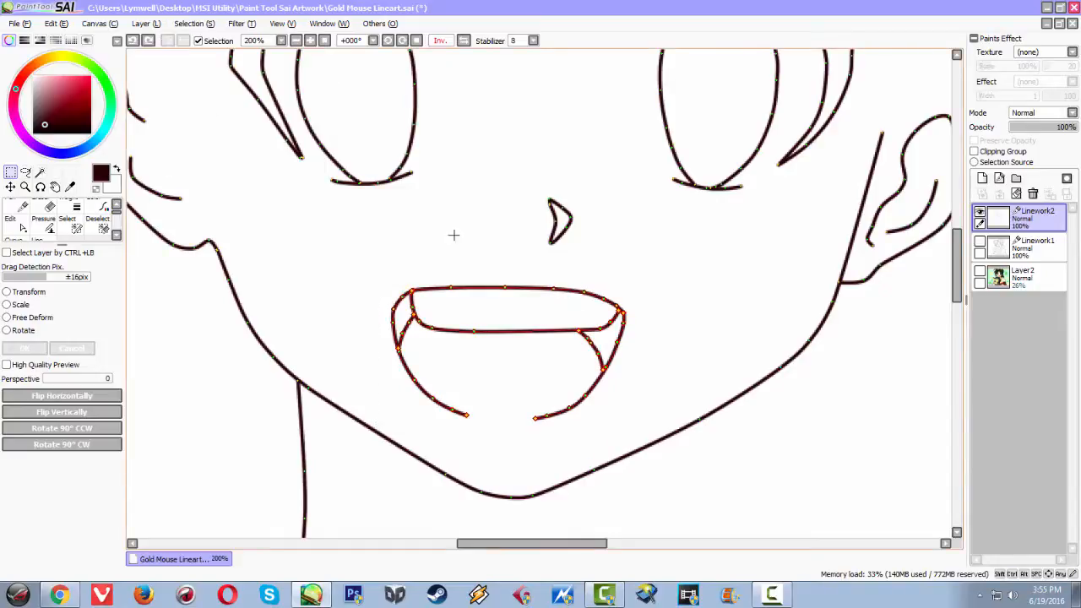
Clear the control-point selection on the mouth's strokes.
click(192, 24)
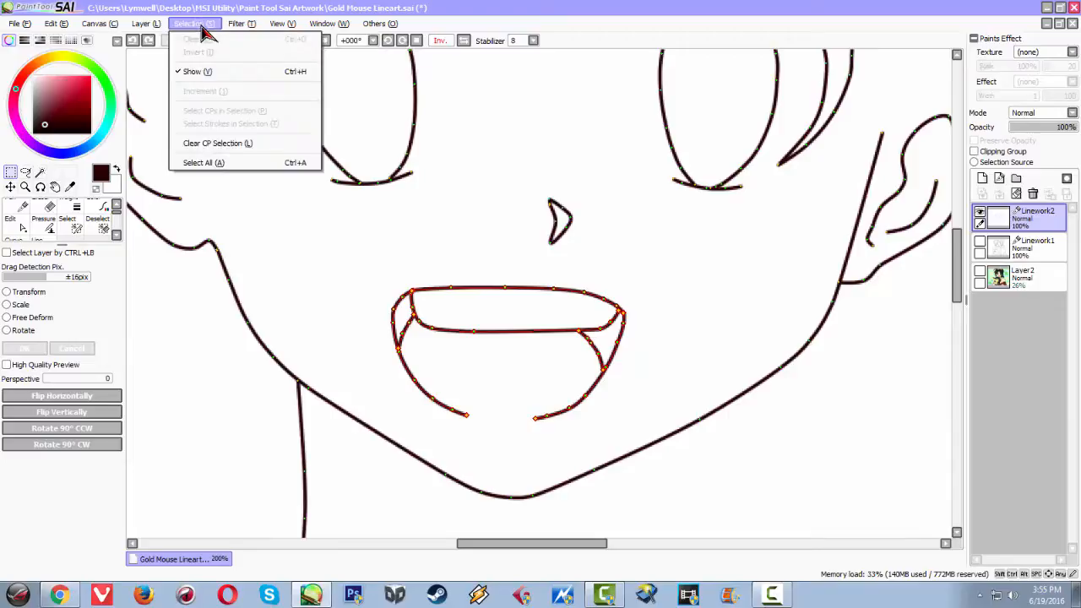
mouse_move(169, 32)
mouse_move(208, 29)
click(215, 147)
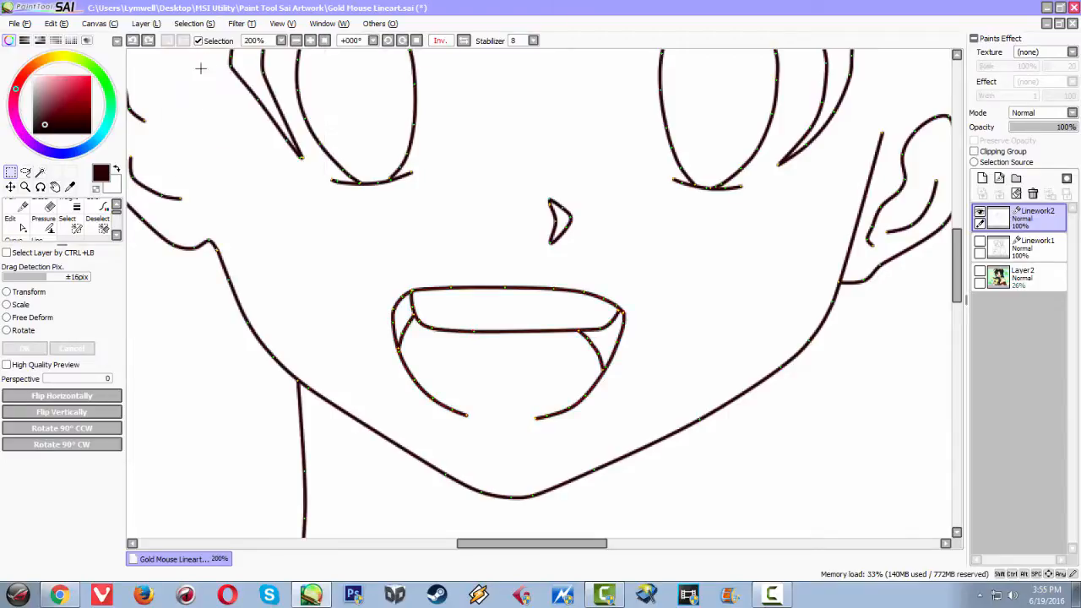
click(201, 25)
mouse_move(239, 35)
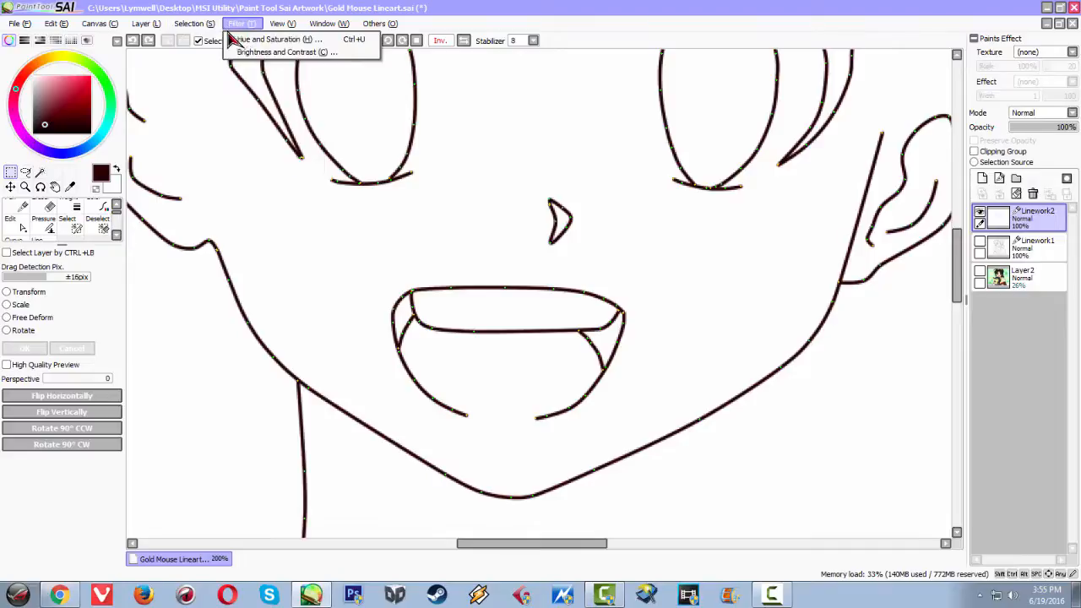
Enclose the mouth in a new rectangular selection and select all control points inside it.
click(11, 171)
drag(375, 276, 640, 420)
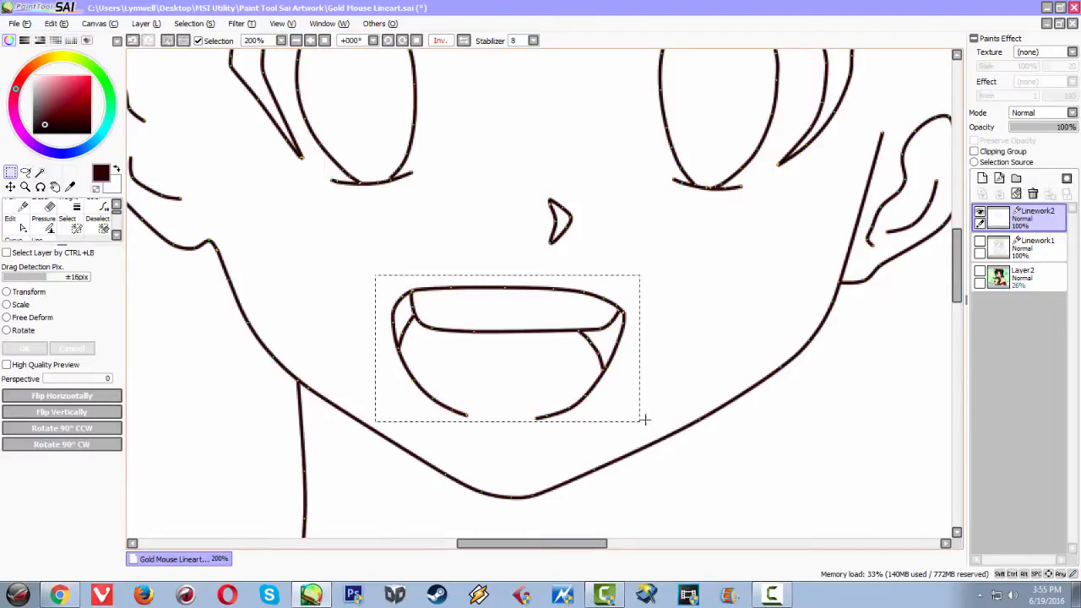
click(190, 25)
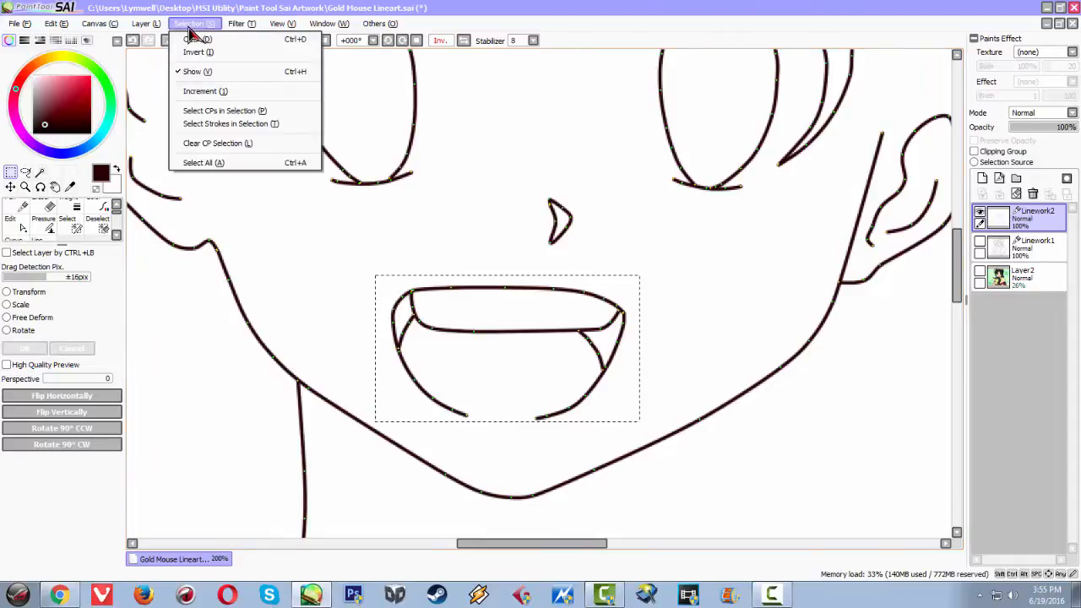
click(203, 112)
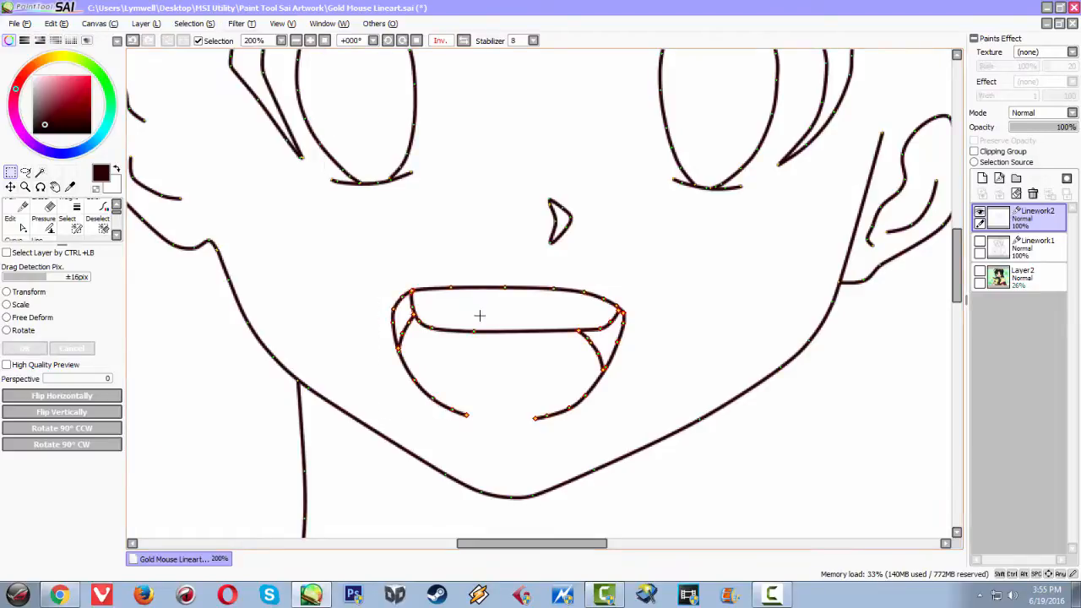
Shift the mouth's selected control points slightly to the right in the mirrored view, placing it more centrally beneath the nose.
drag(474, 305, 546, 309)
mouse_move(376, 270)
mouse_down()
mouse_move(591, 333)
mouse_move(628, 424)
mouse_up()
drag(521, 316, 553, 324)
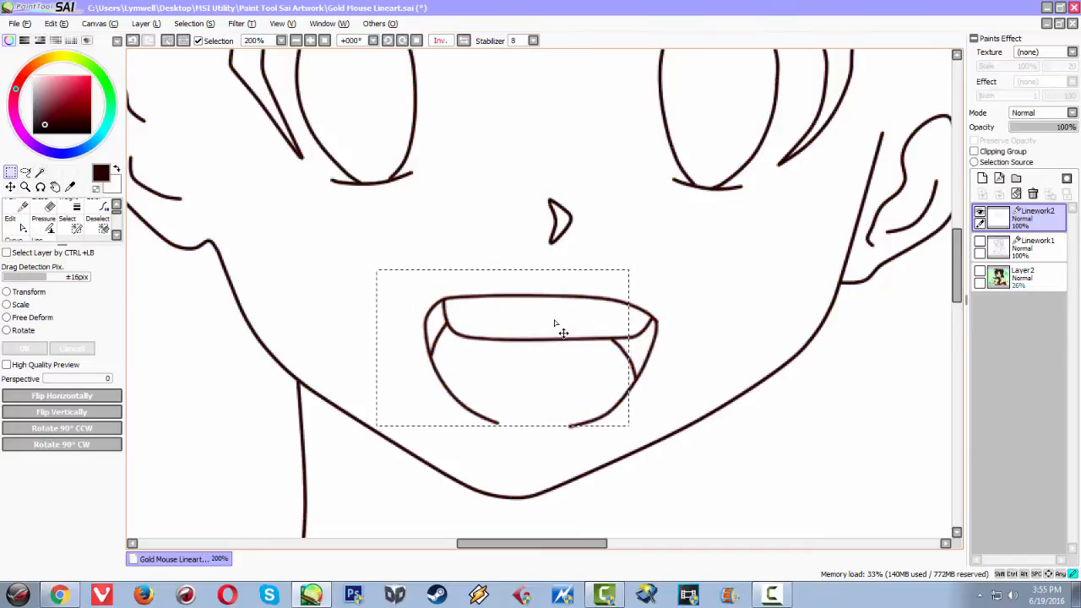
scroll(651, 321, down, 2)
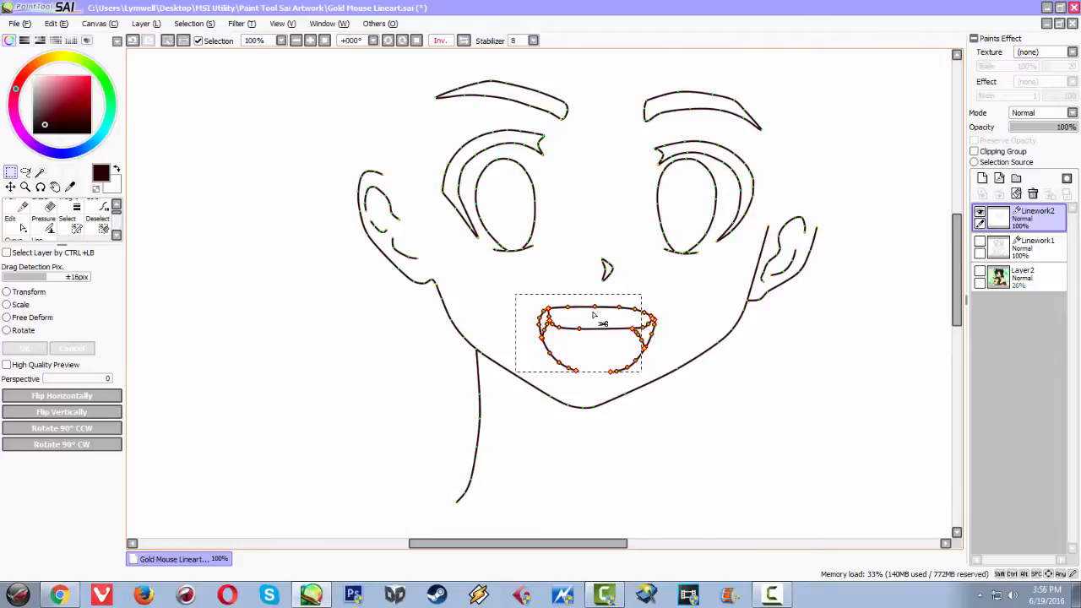
drag(609, 330, 604, 314)
scroll(680, 303, down, 1)
scroll(667, 306, up, 2)
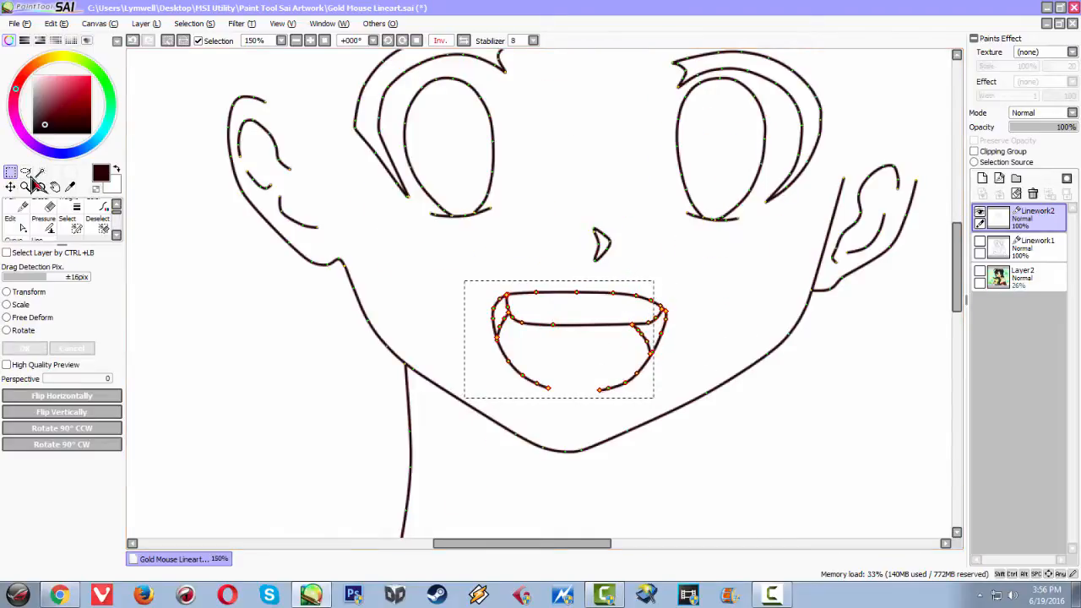
drag(569, 312, 559, 312)
Flip the view back to its normal orientation and clear both the area selection and the mouth's control-point selection.
key(h)
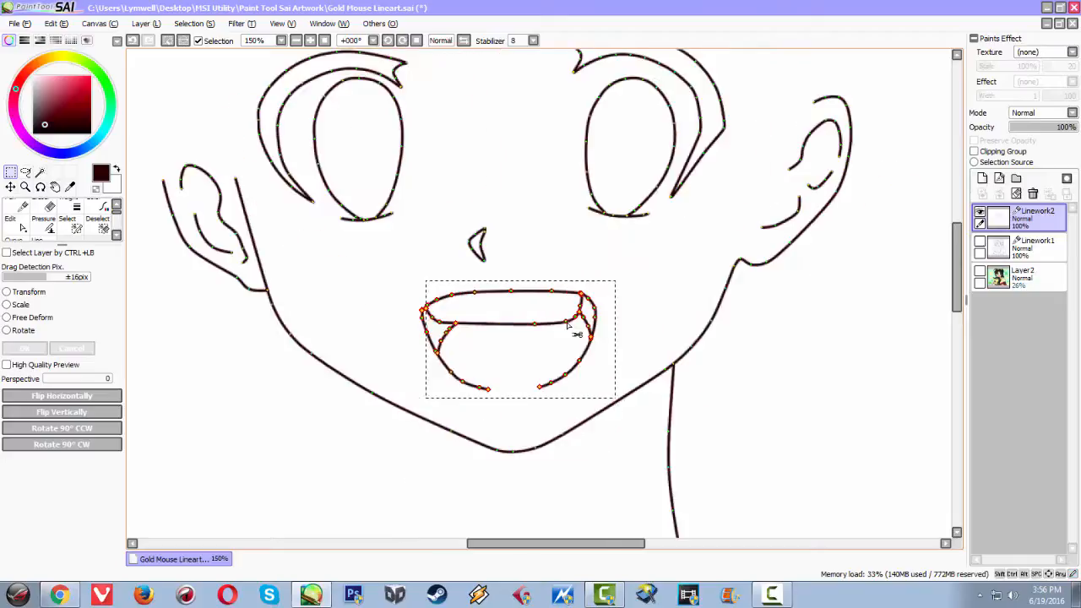
scroll(595, 329, down, 3)
scroll(638, 308, up, 2)
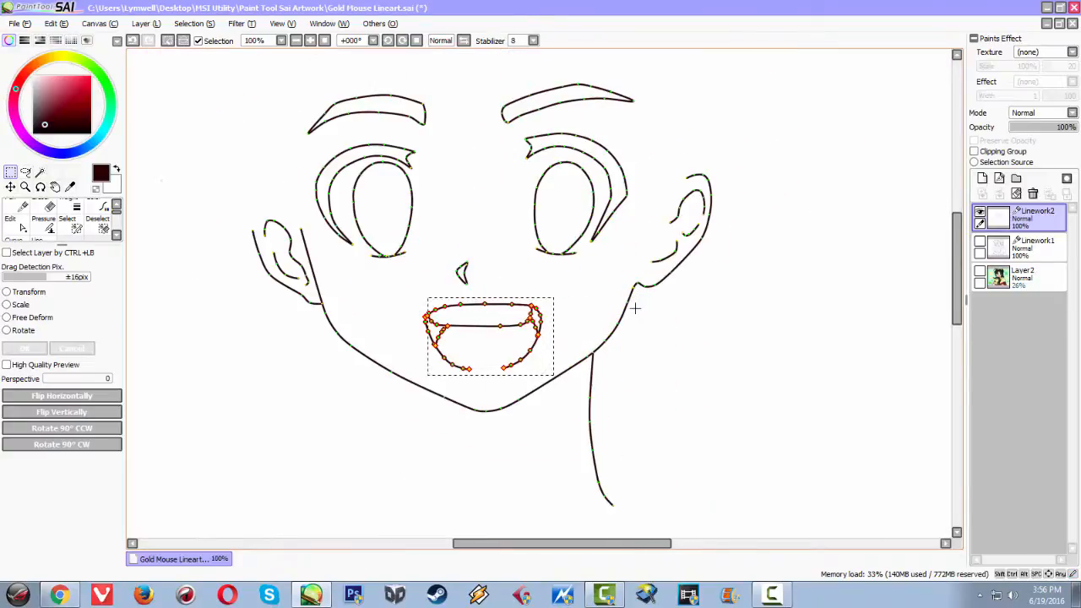
click(195, 24)
key(d)
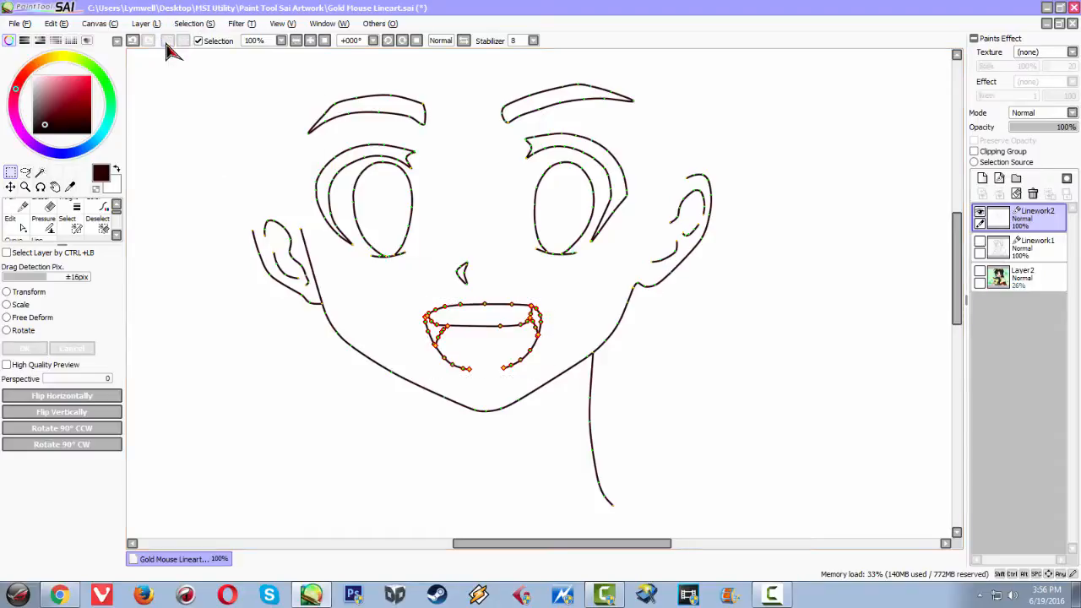
click(189, 25)
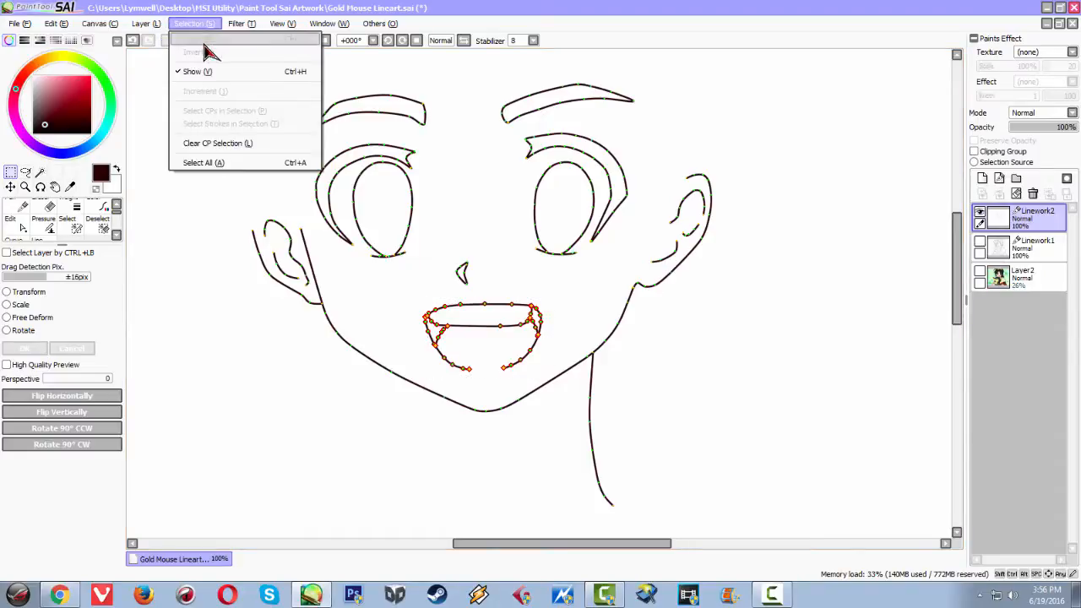
click(218, 144)
Examine the mouth's placement against the whole face in normal and mirrored view, close up and from afar.
scroll(349, 203, down, 2)
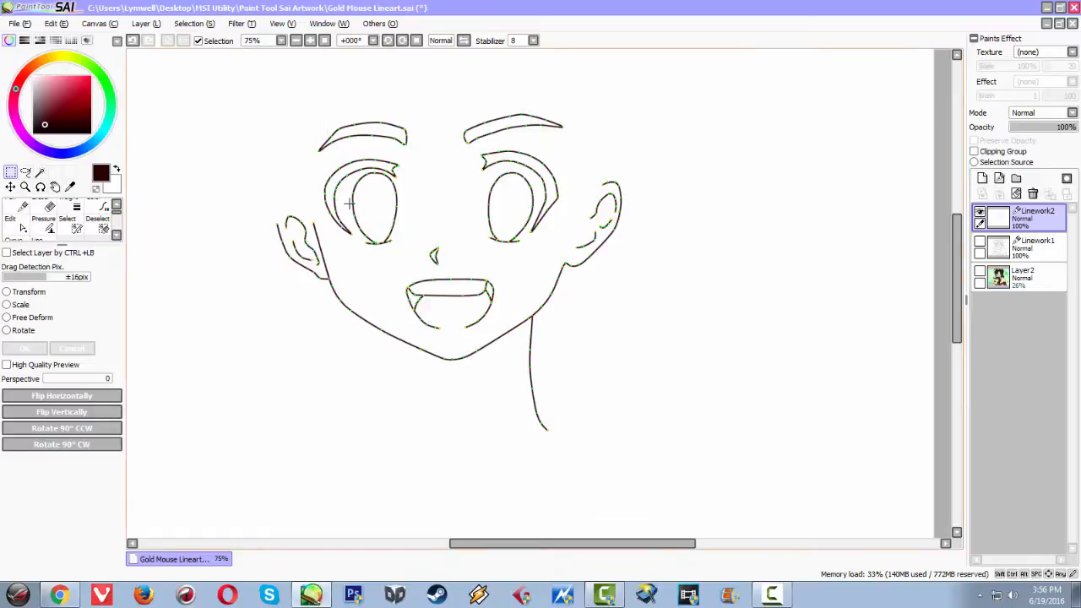
scroll(524, 192, up, 1)
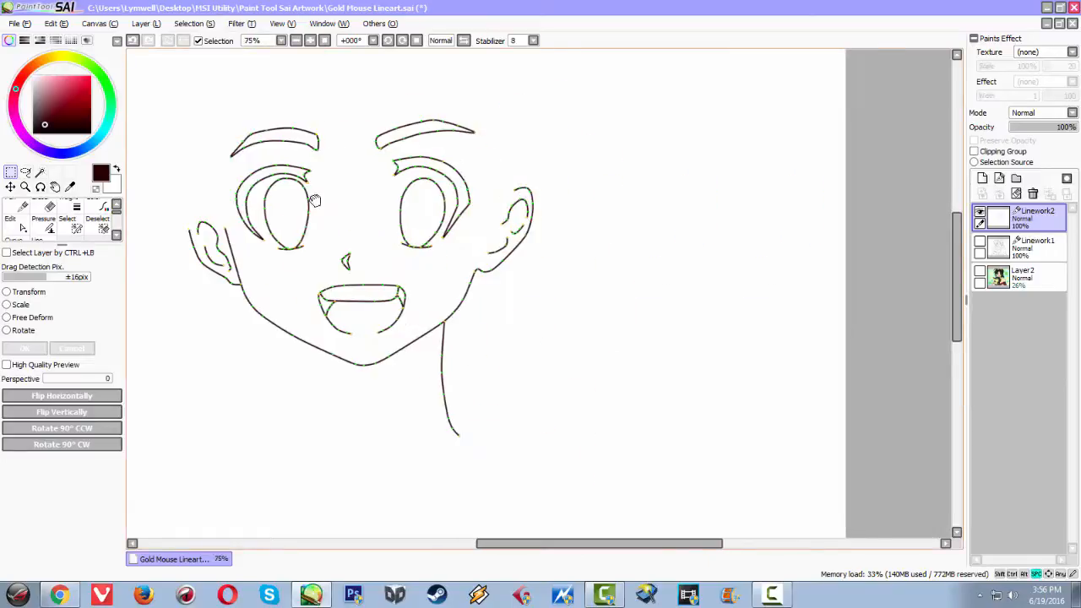
drag(313, 200, 392, 172)
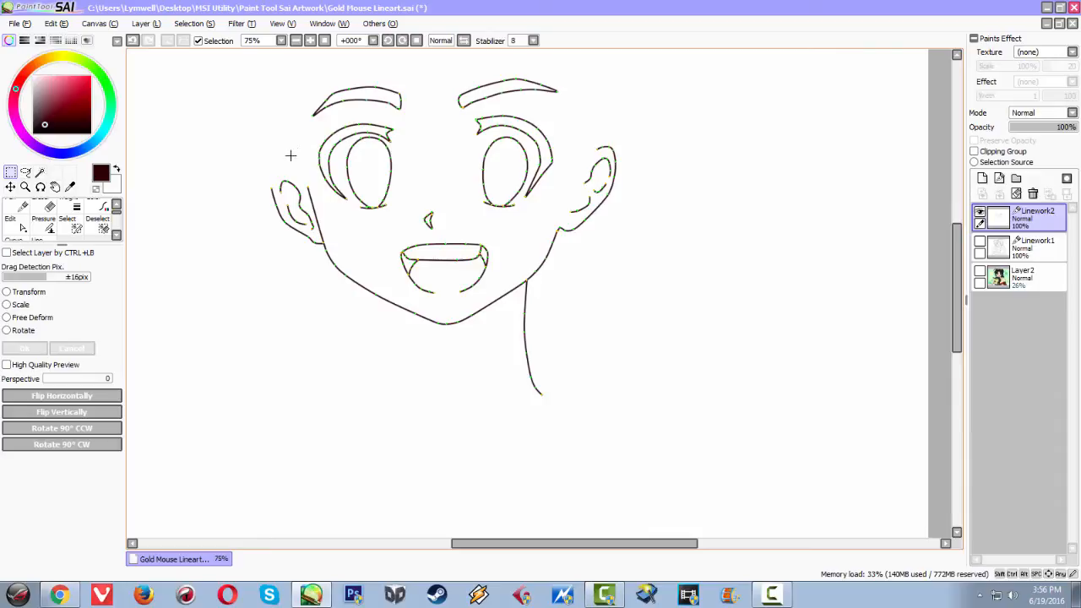
scroll(291, 160, up, 1)
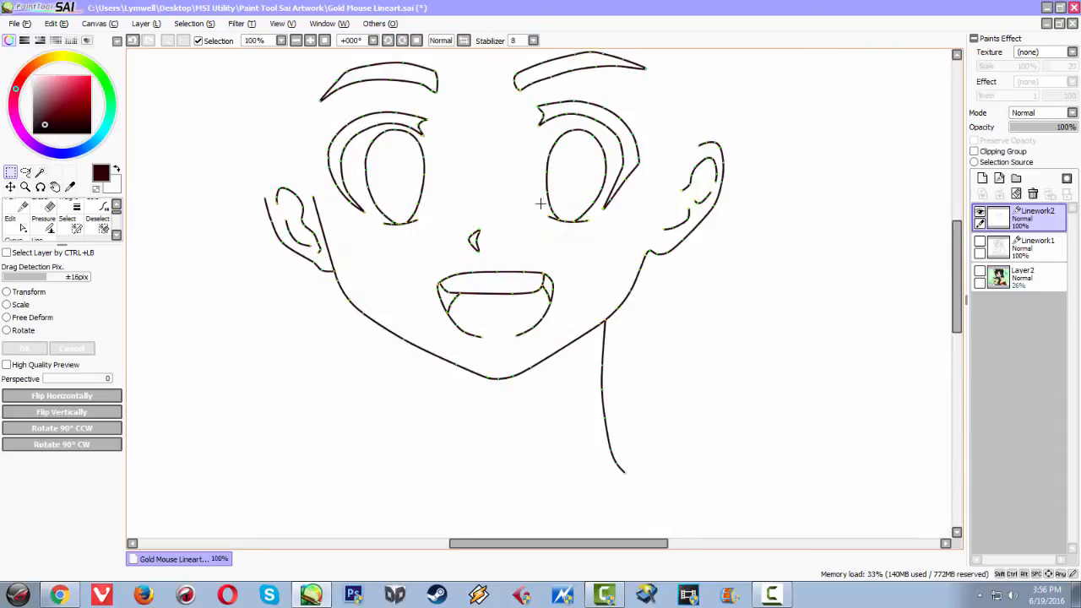
click(23, 230)
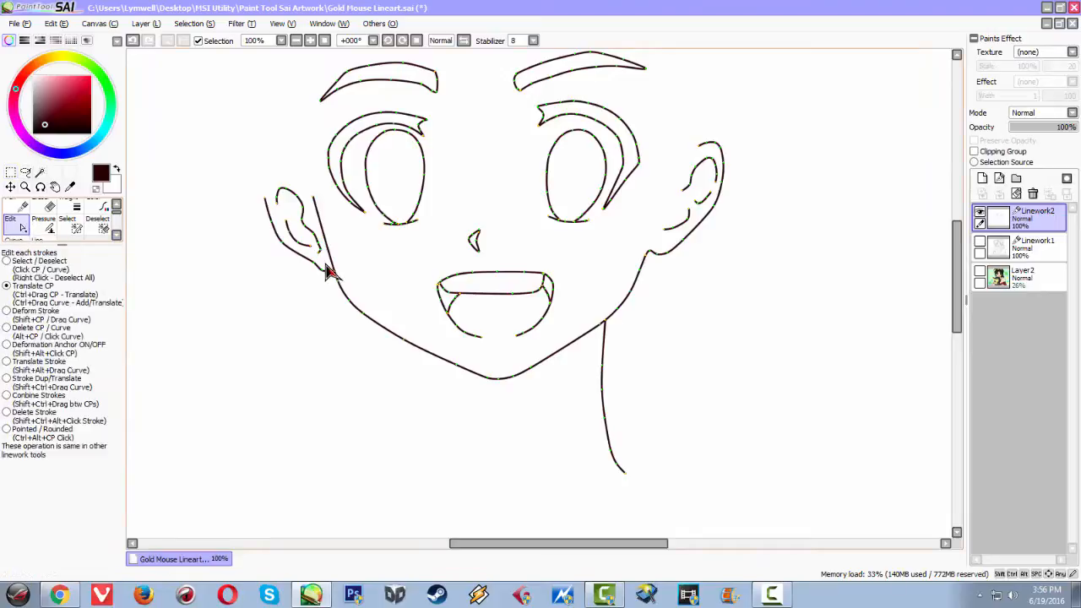
key(h)
scroll(715, 271, down, 2)
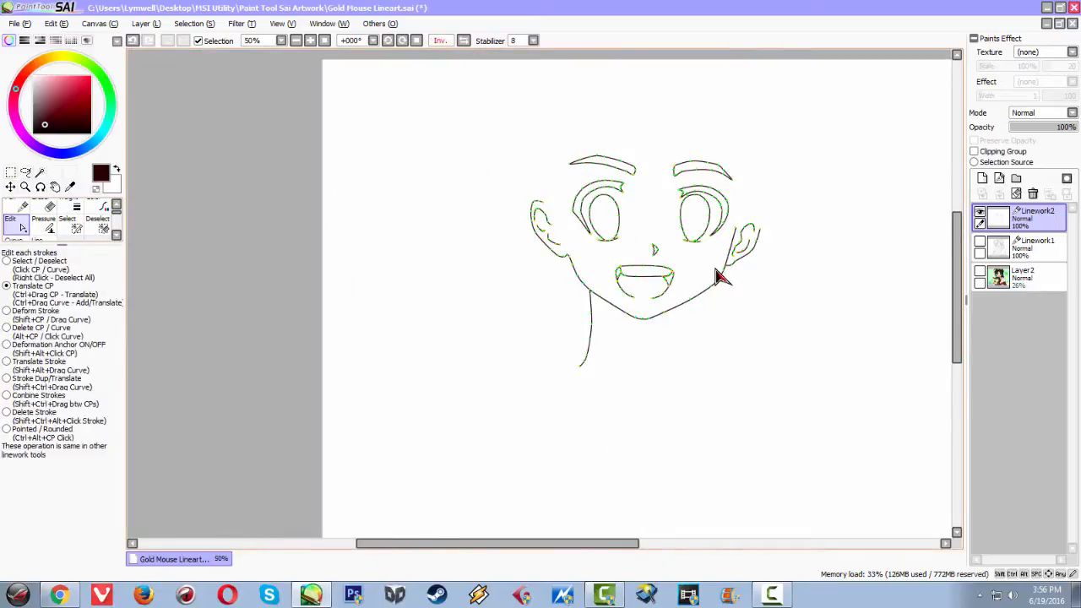
scroll(715, 270, up, 2)
scroll(713, 277, up, 1)
scroll(713, 277, down, 2)
scroll(709, 274, down, 2)
scroll(706, 270, up, 4)
Reselect all of the mouth's control points and move the mouth slightly further right in the mirrored view.
click(10, 172)
drag(405, 251, 609, 367)
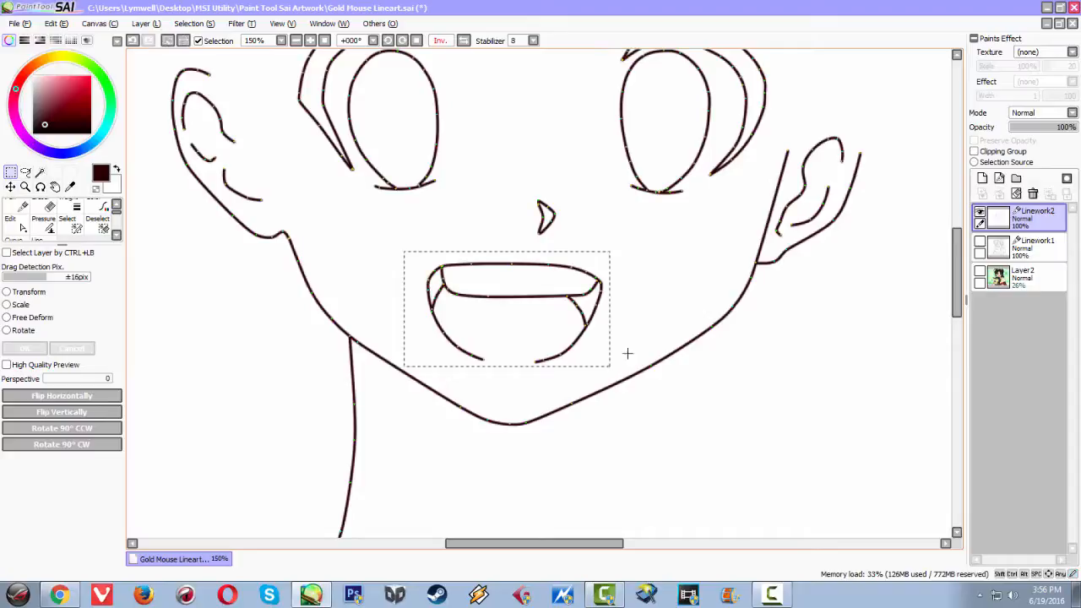
click(199, 24)
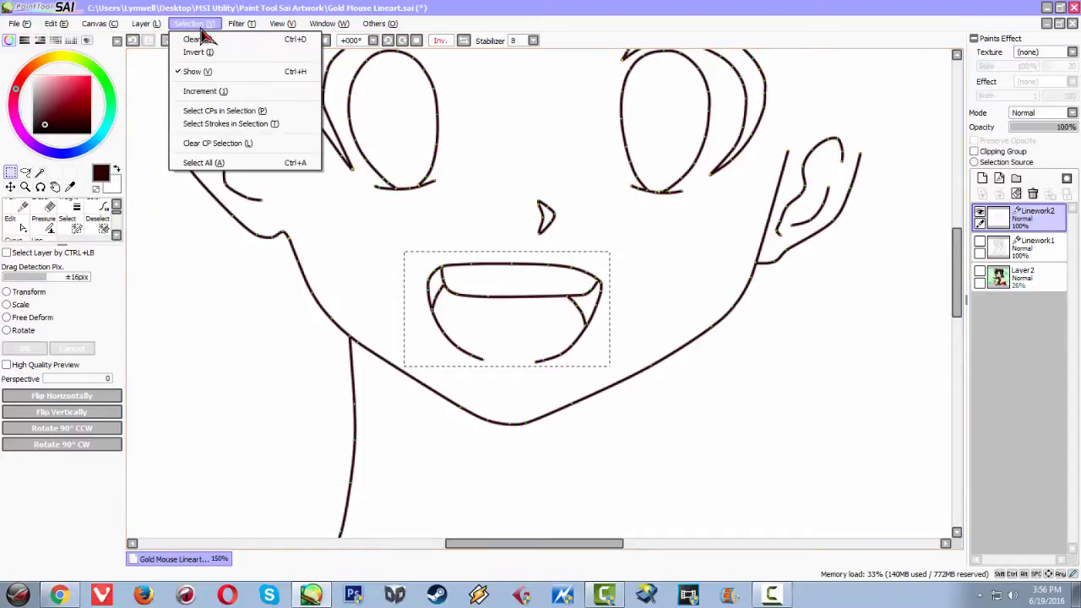
click(203, 113)
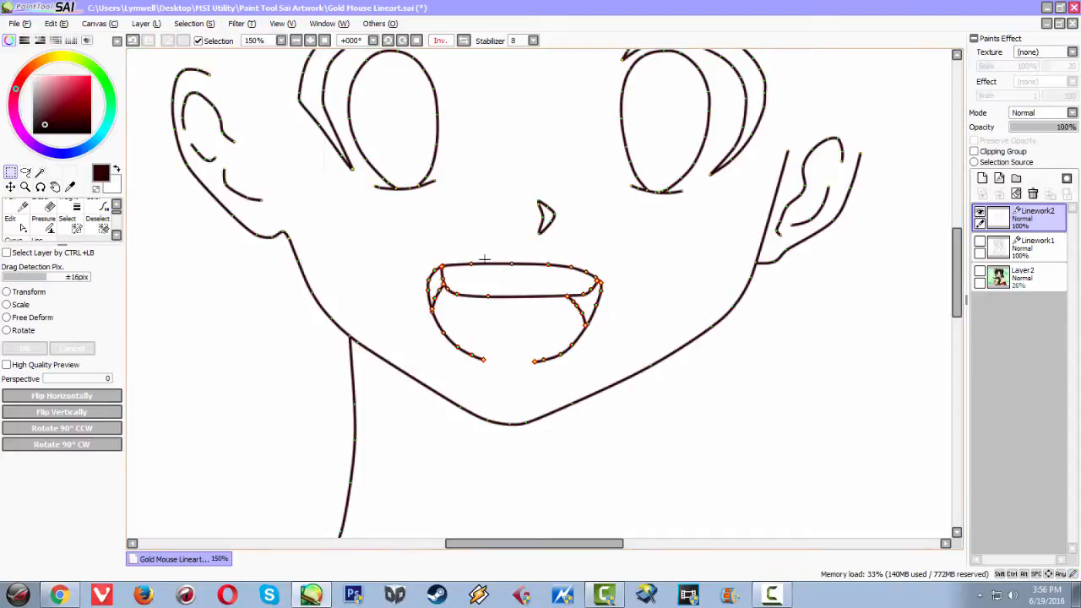
click(10, 187)
mouse_move(518, 281)
mouse_down()
mouse_move(542, 281)
mouse_move(532, 282)
mouse_up()
Nudge the mouth slightly back to the left in the mirrored view and flip the view to normal to check the face.
scroll(566, 281, down, 2)
scroll(561, 304, up, 1)
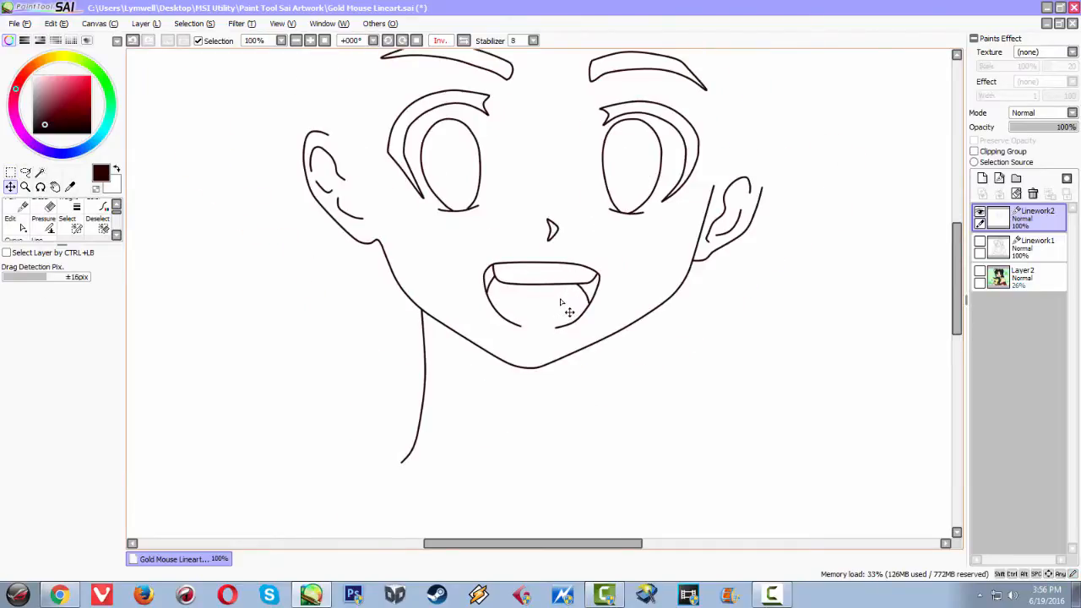
mouse_move(564, 318)
mouse_down()
mouse_move(442, 355)
mouse_move(478, 328)
mouse_up()
key(h)
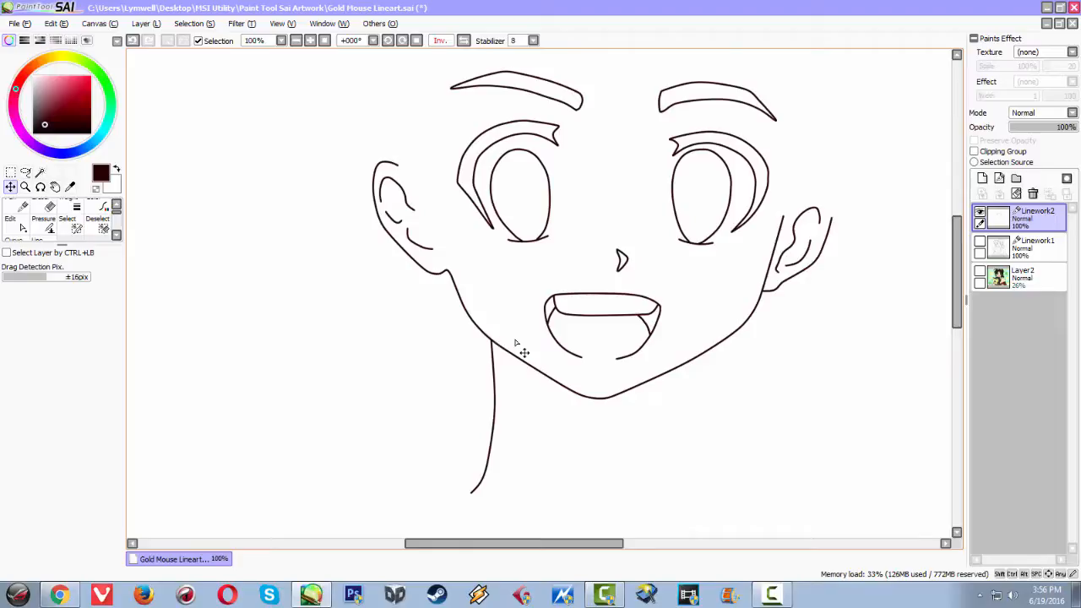
scroll(568, 352, down, 2)
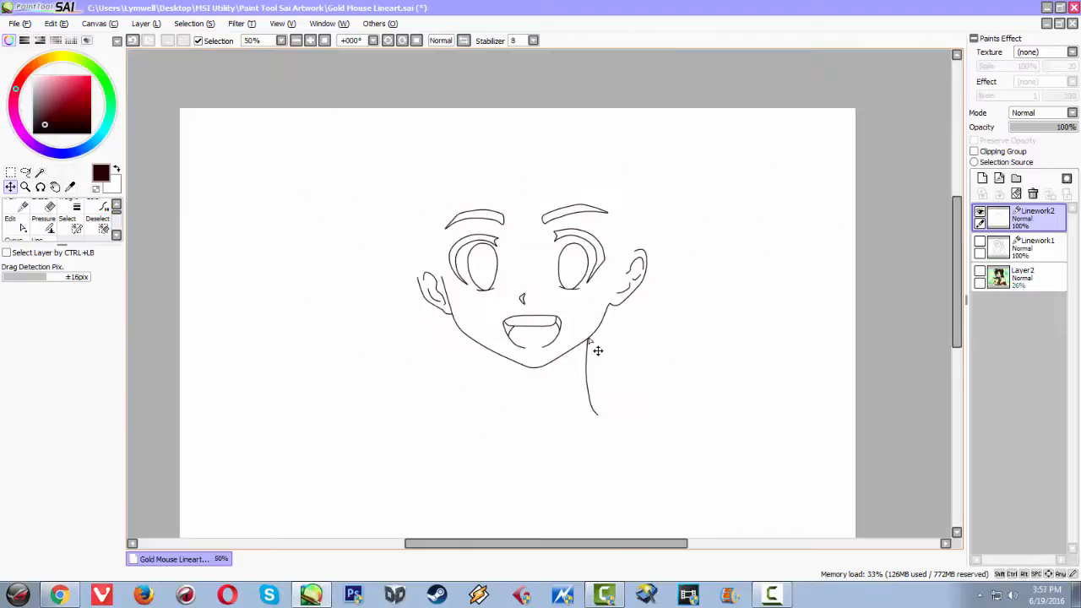
Examine the mouth's strokes and control points close up and in relation to the rest of the face.
scroll(597, 351, up, 3)
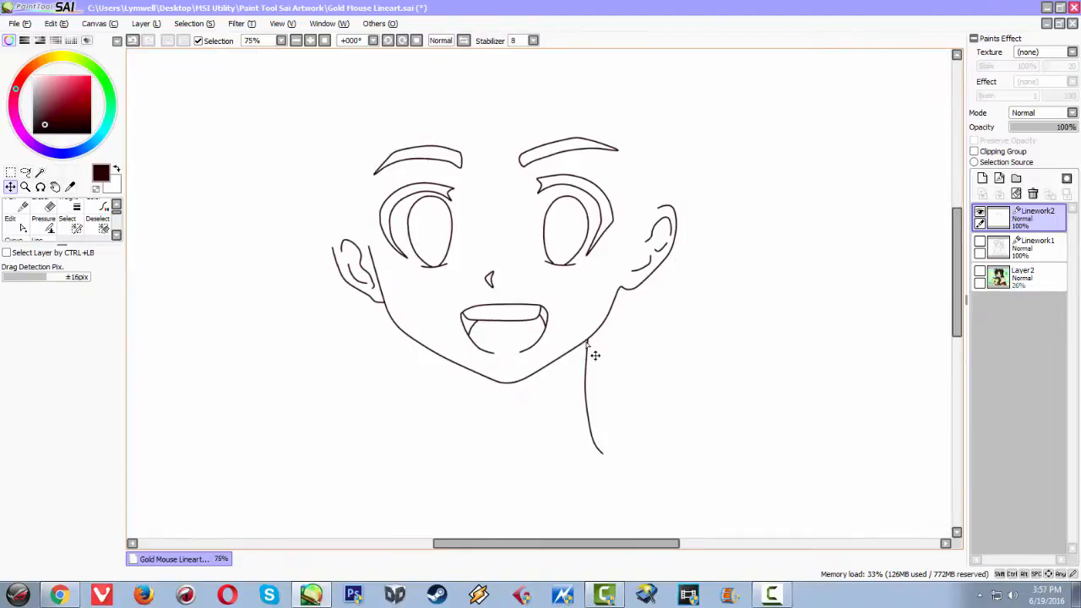
scroll(577, 350, up, 3)
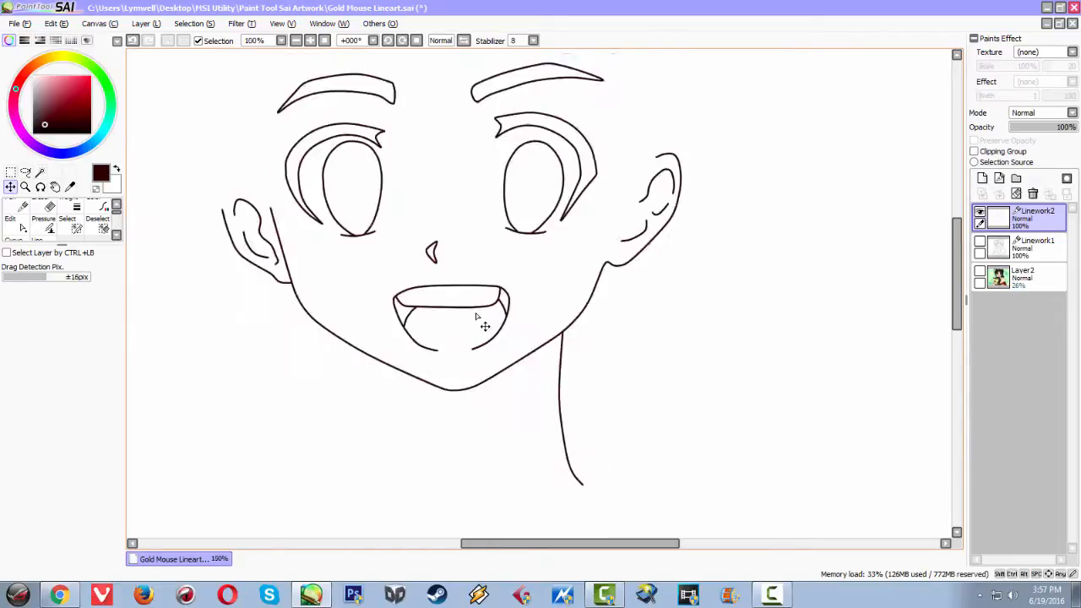
click(11, 221)
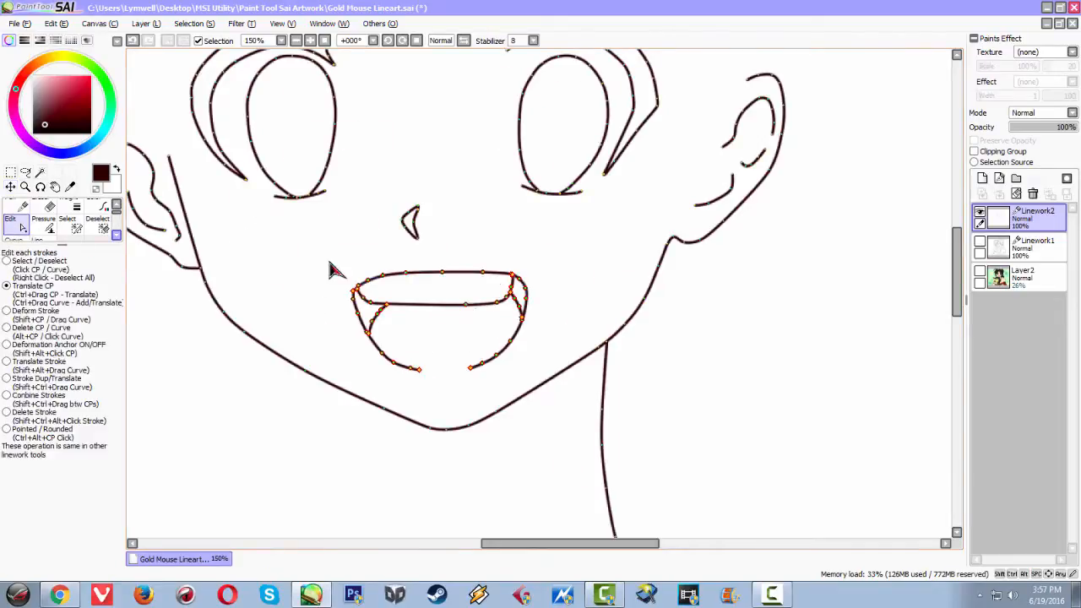
scroll(483, 280, up, 2)
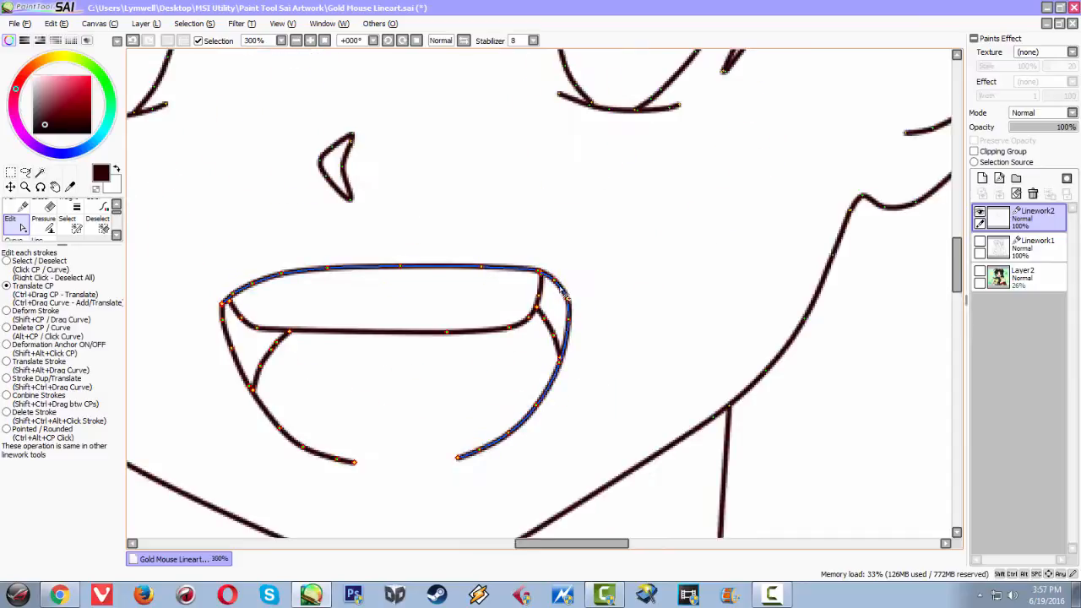
drag(539, 272, 545, 291)
scroll(493, 313, down, 4)
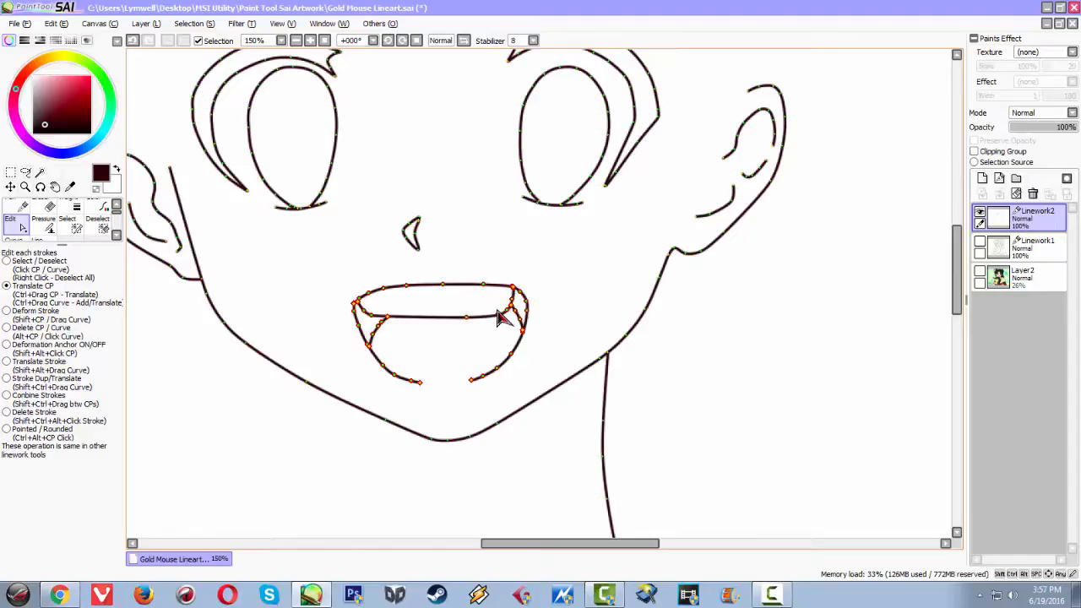
scroll(500, 319, up, 1)
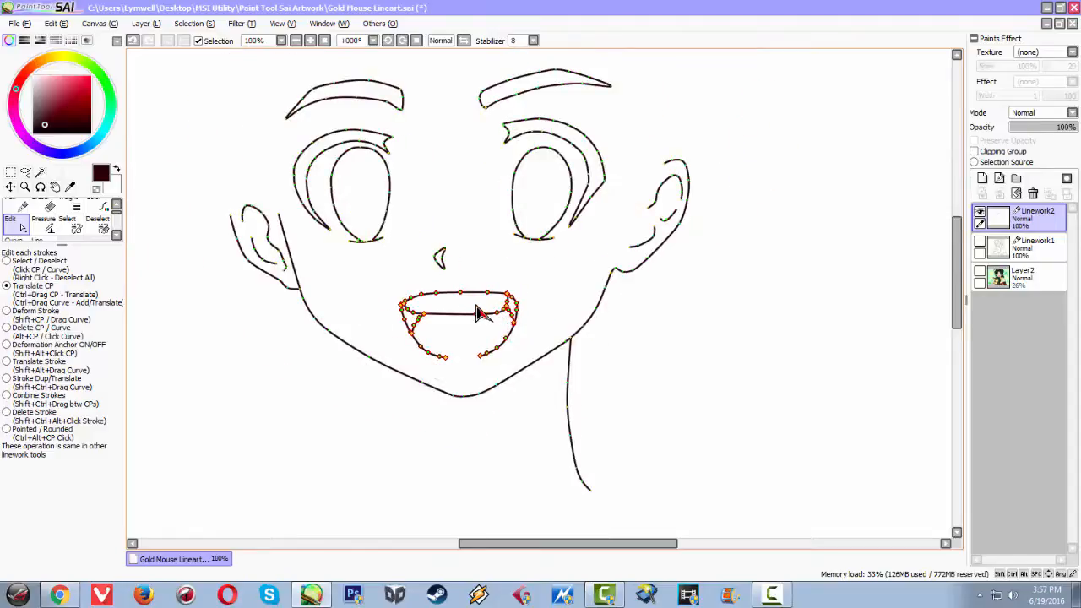
Nudge the mouth slightly up and left, shift it slightly back down and right, and check its placement in normal and mirrored view.
key(h)
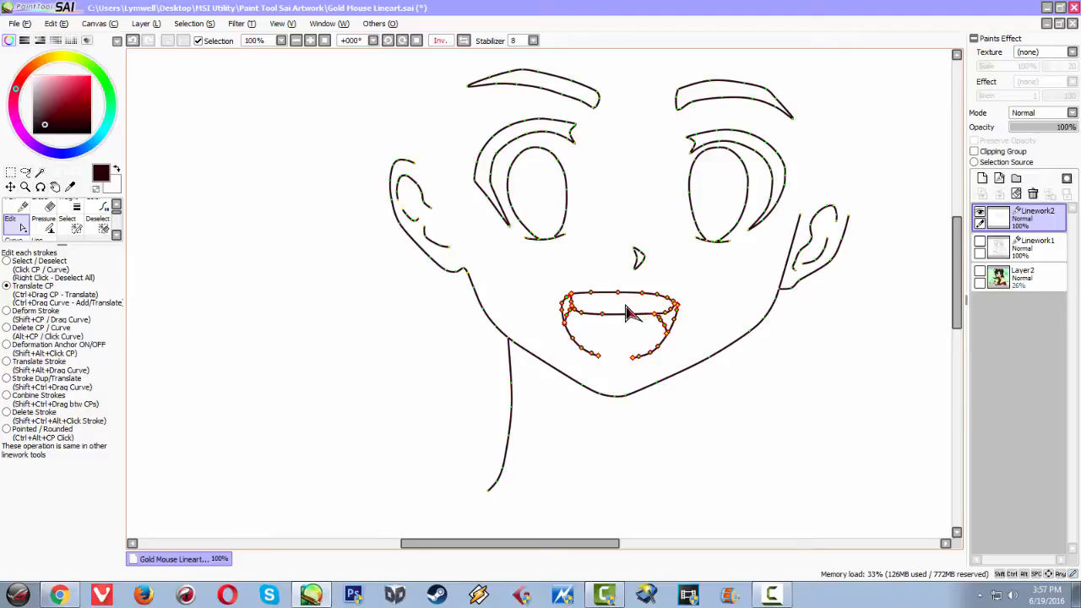
click(11, 187)
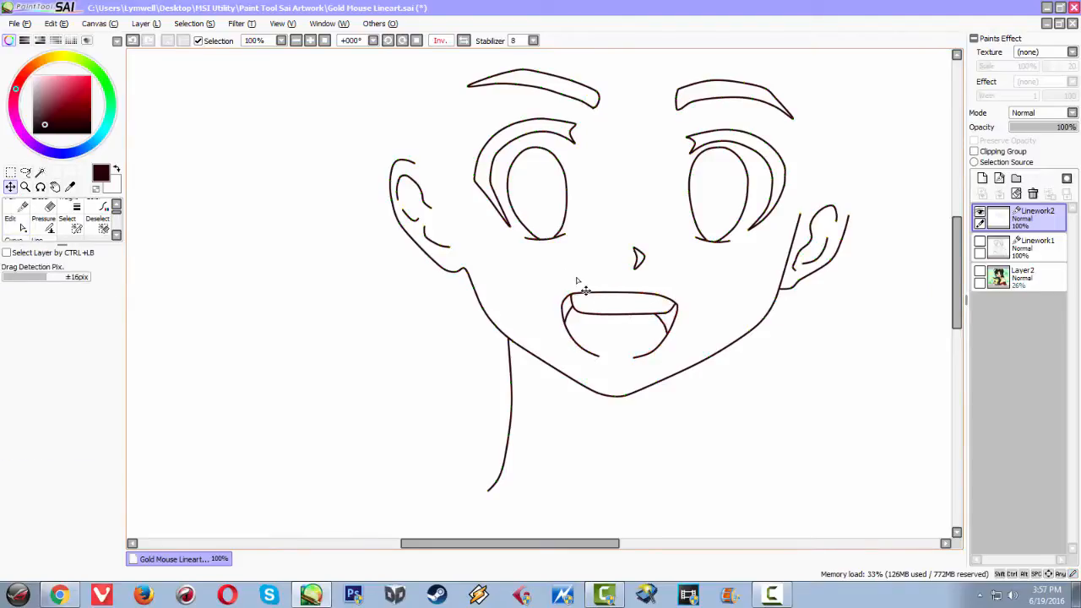
drag(627, 314, 622, 311)
key(h)
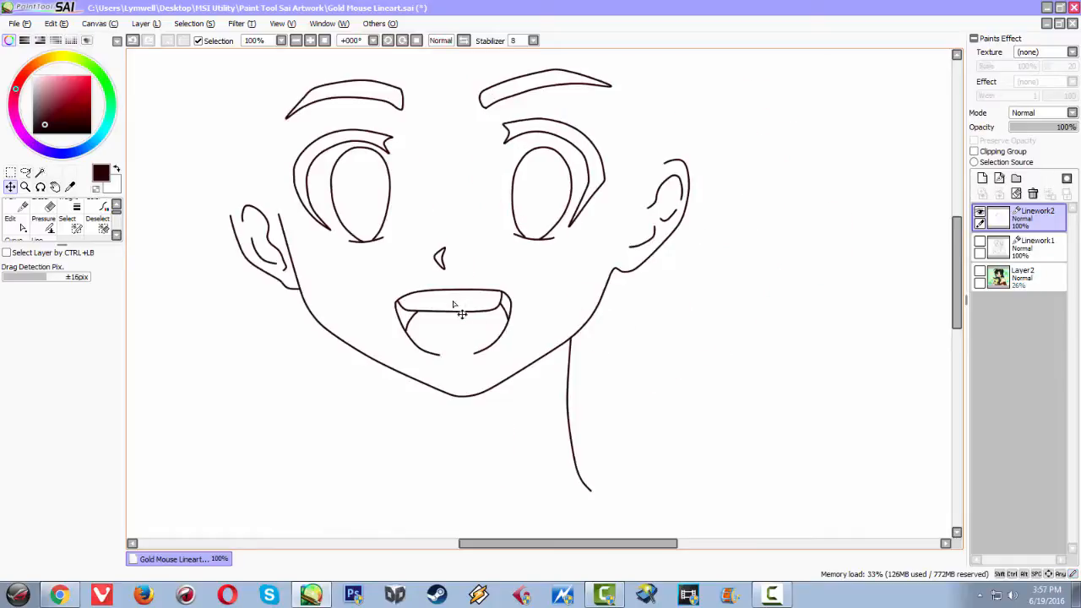
drag(459, 302, 461, 306)
scroll(530, 324, down, 2)
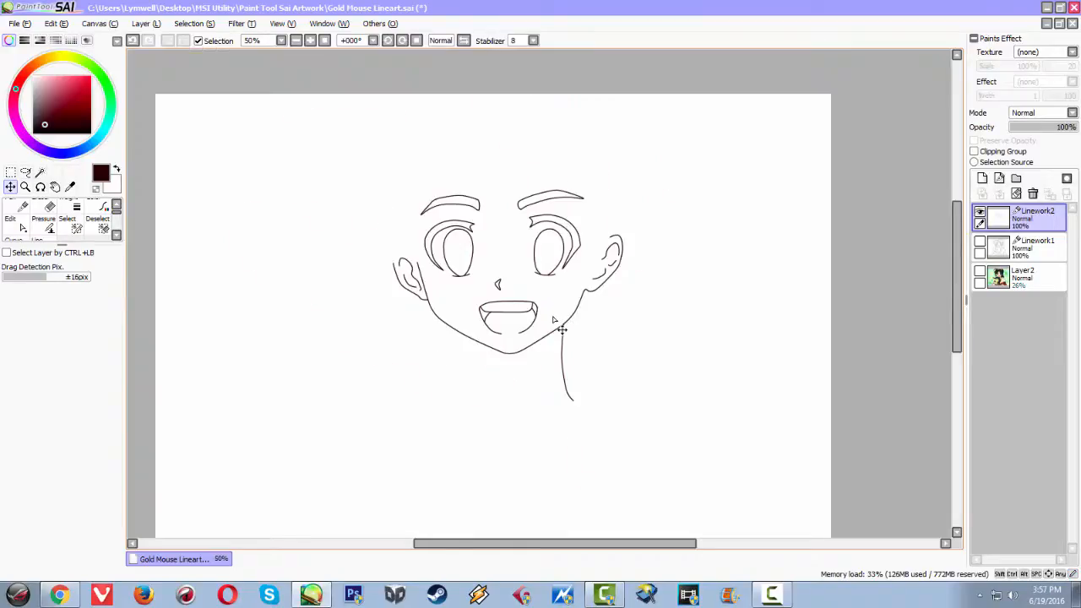
key(h)
key(h)
Return to editing the strokes and deselect all of the mouth's control points.
scroll(482, 270, up, 3)
scroll(477, 249, up, 1)
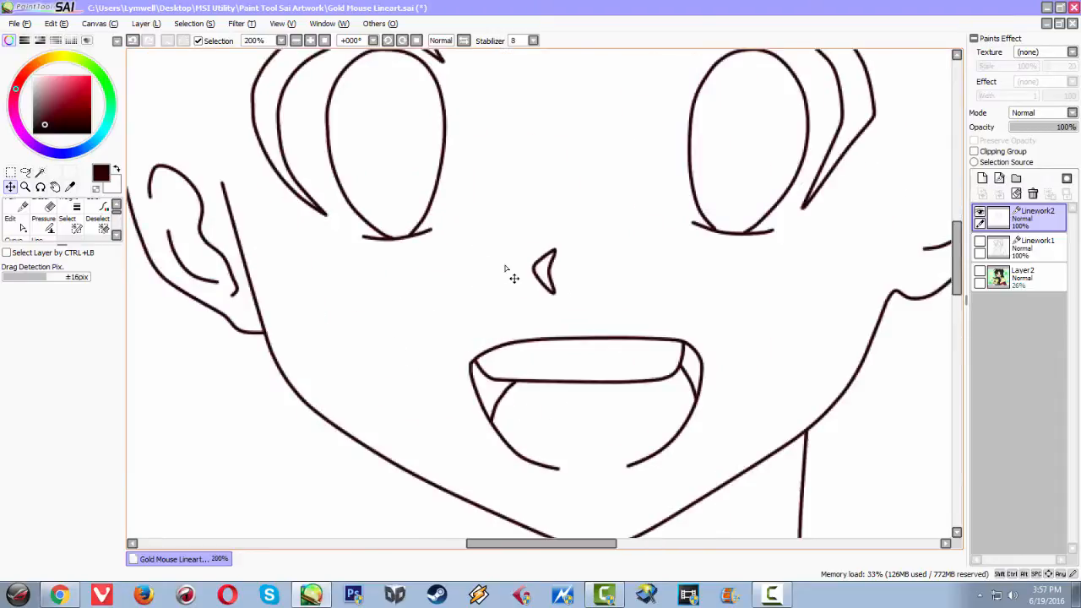
scroll(439, 287, up, 1)
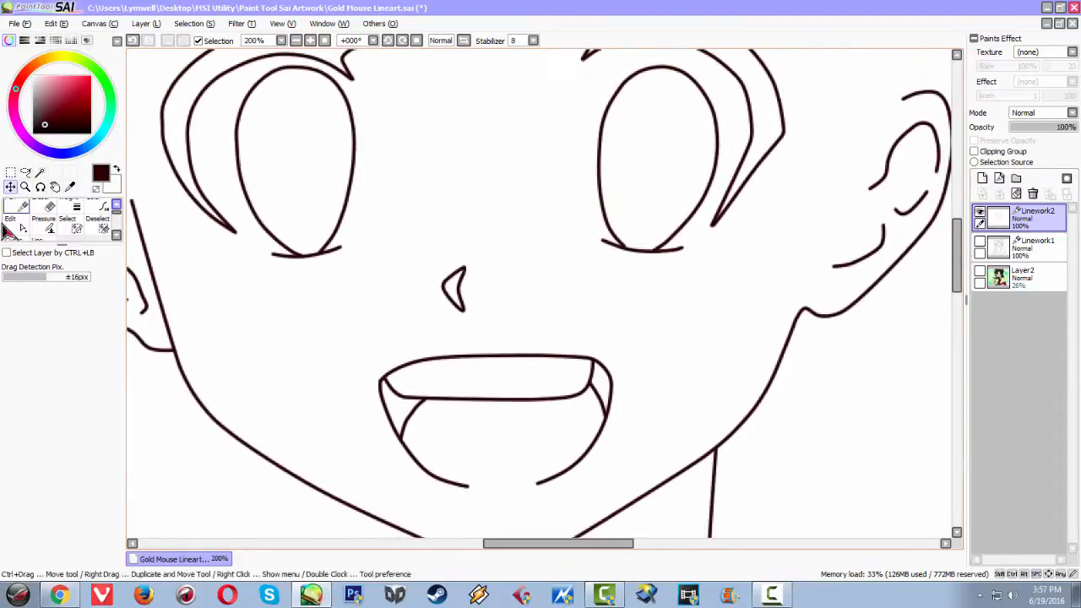
click(15, 221)
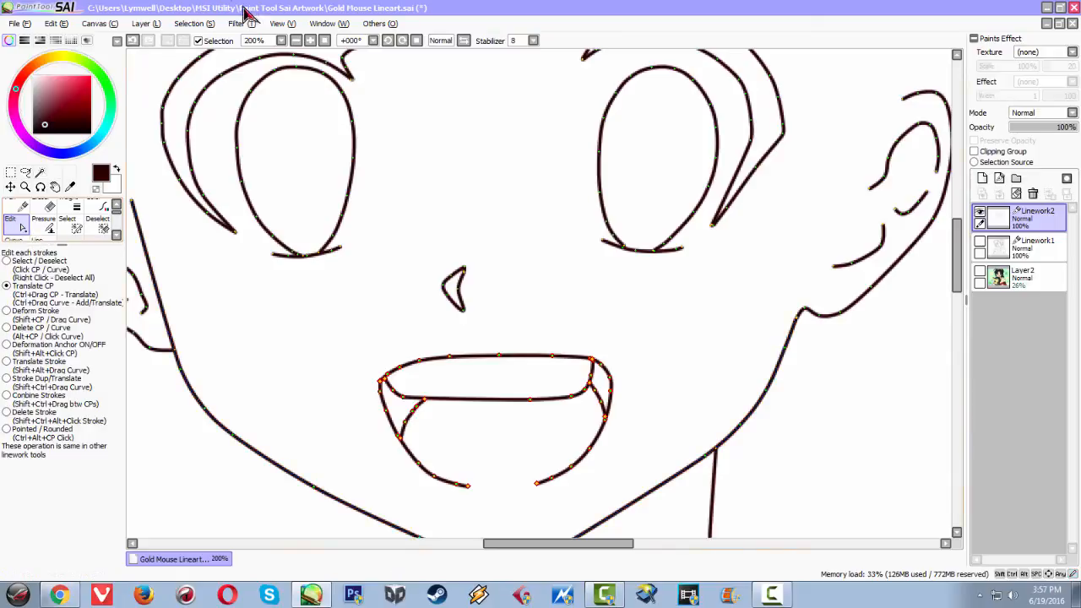
click(201, 24)
click(226, 157)
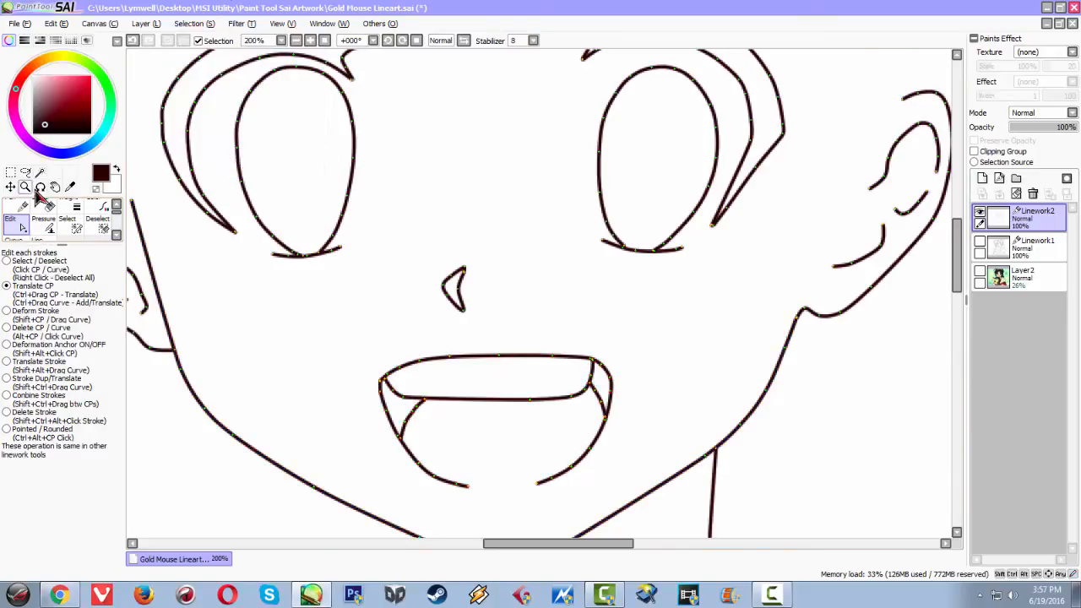
Adjust the lower control point on the inner curve of the left eye's lash outline, undoing the first attempt and moving it only slightly.
drag(177, 200, 237, 260)
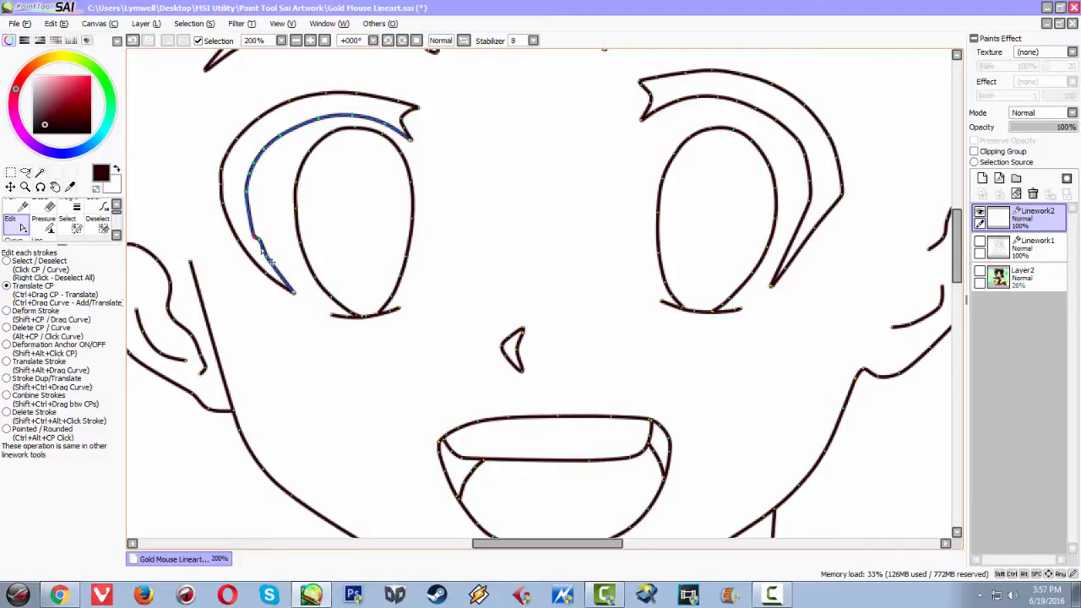
key(ctrl+z)
drag(255, 239, 257, 235)
Examine the eyes, nose and mouth repeatedly from close up and from afar to judge their shapes and balance.
scroll(552, 315, down, 3)
scroll(552, 315, up, 3)
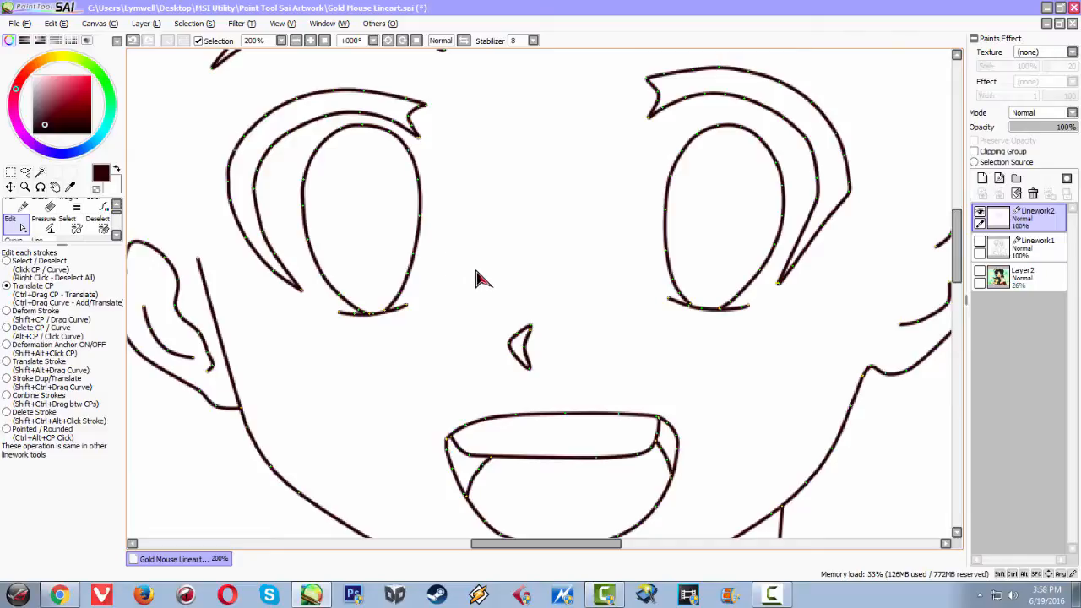
scroll(477, 279, down, 2)
scroll(478, 276, up, 1)
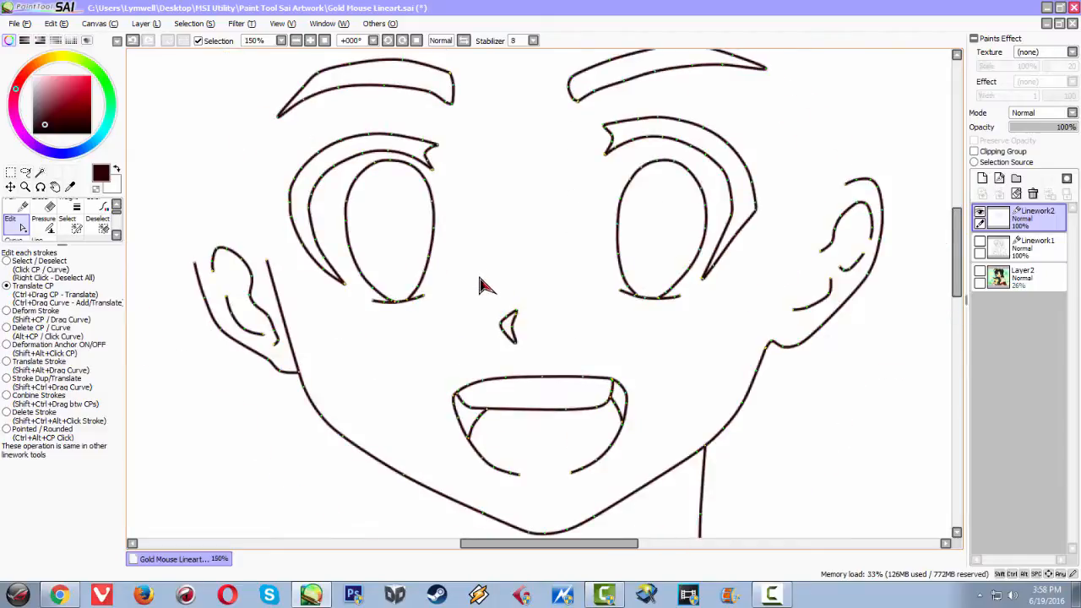
scroll(481, 287, down, 1)
scroll(474, 290, up, 1)
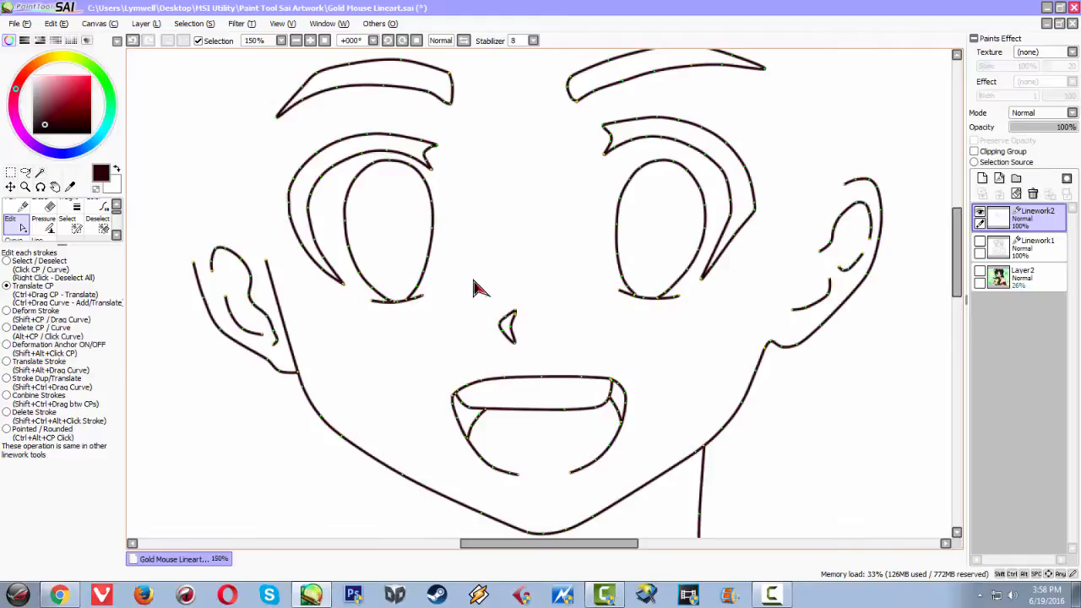
scroll(475, 282, down, 1)
scroll(478, 281, up, 2)
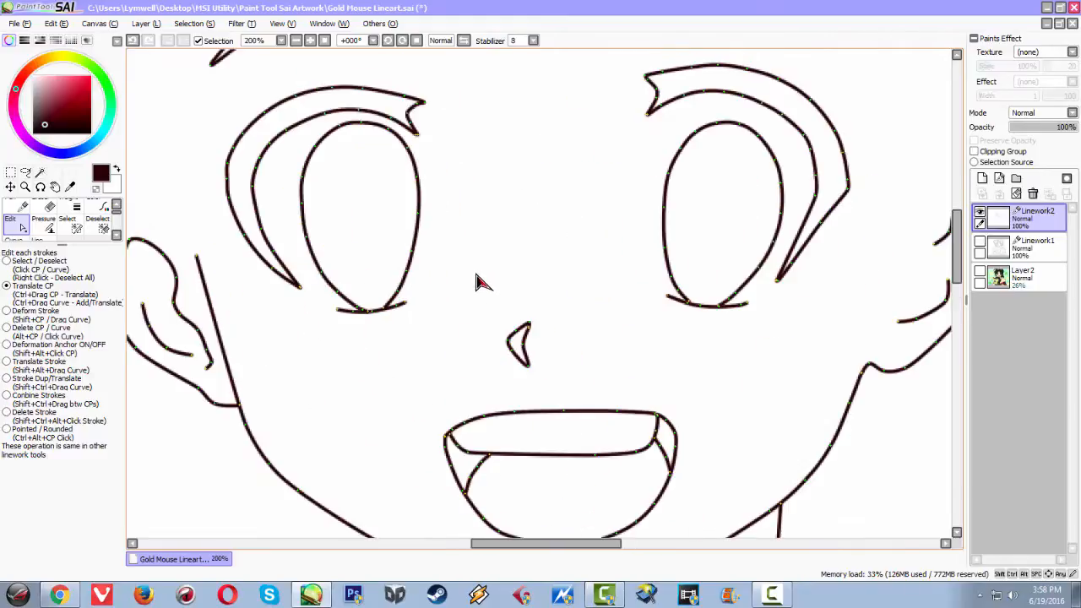
scroll(439, 253, down, 1)
scroll(460, 262, down, 1)
scroll(460, 262, up, 1)
scroll(464, 261, down, 3)
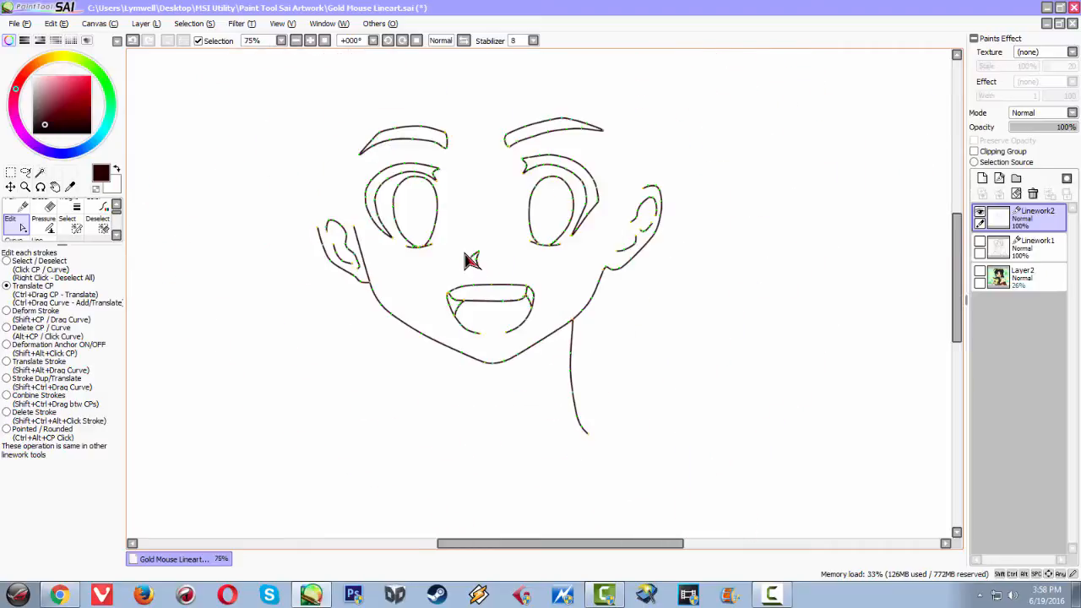
scroll(470, 262, up, 5)
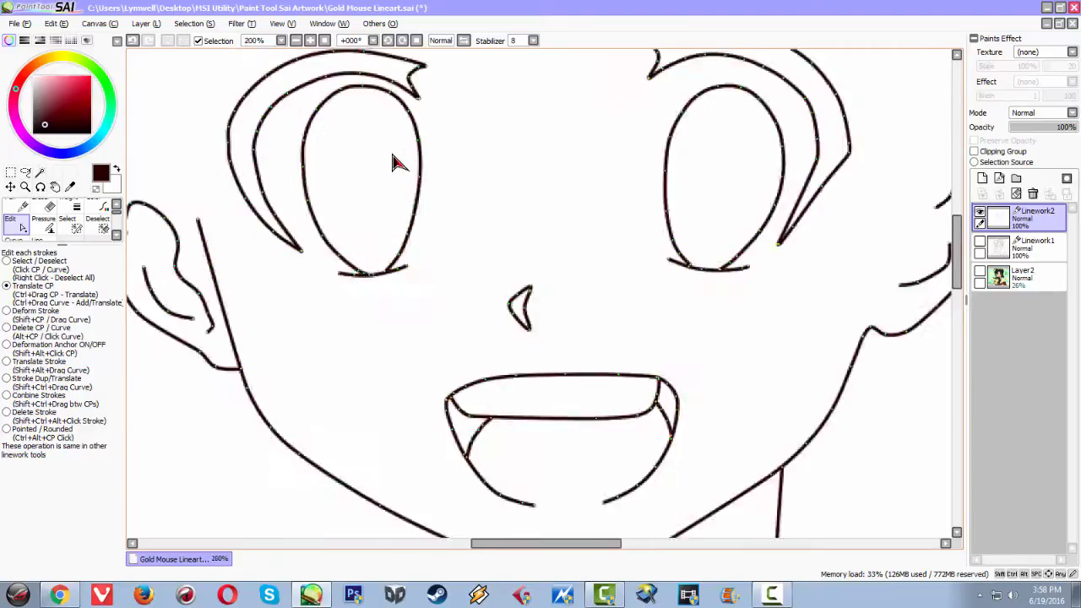
Lower the top of the left iris outline slightly and reshape its upper left and right sides by moving control points.
scroll(391, 159, down, 2)
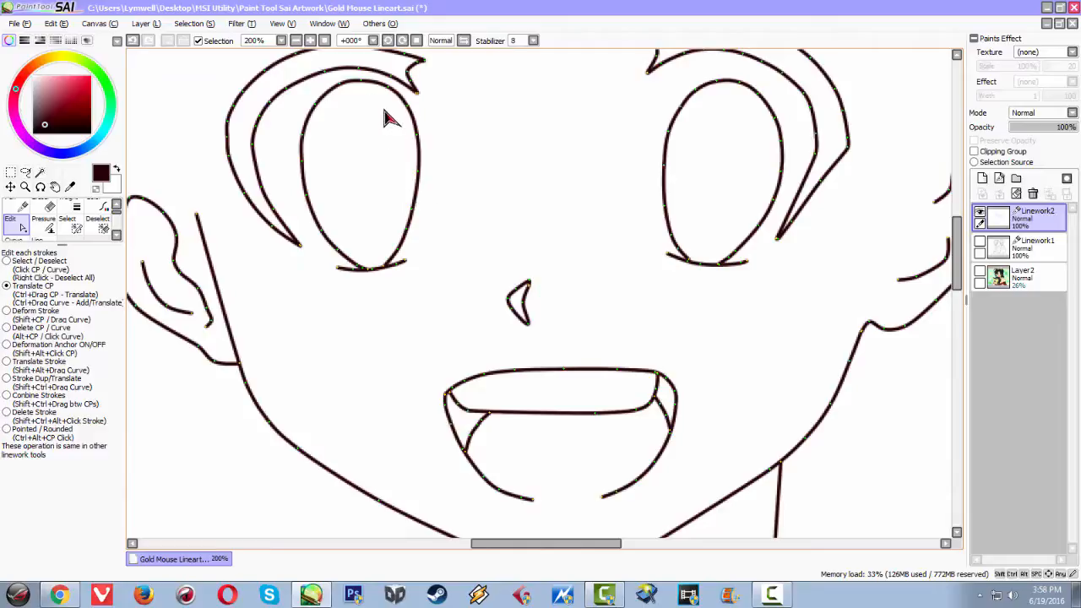
drag(361, 81, 406, 115)
drag(340, 84, 306, 141)
drag(418, 138, 415, 134)
mouse_move(425, 184)
mouse_down()
mouse_move(424, 156)
mouse_move(429, 164)
mouse_up()
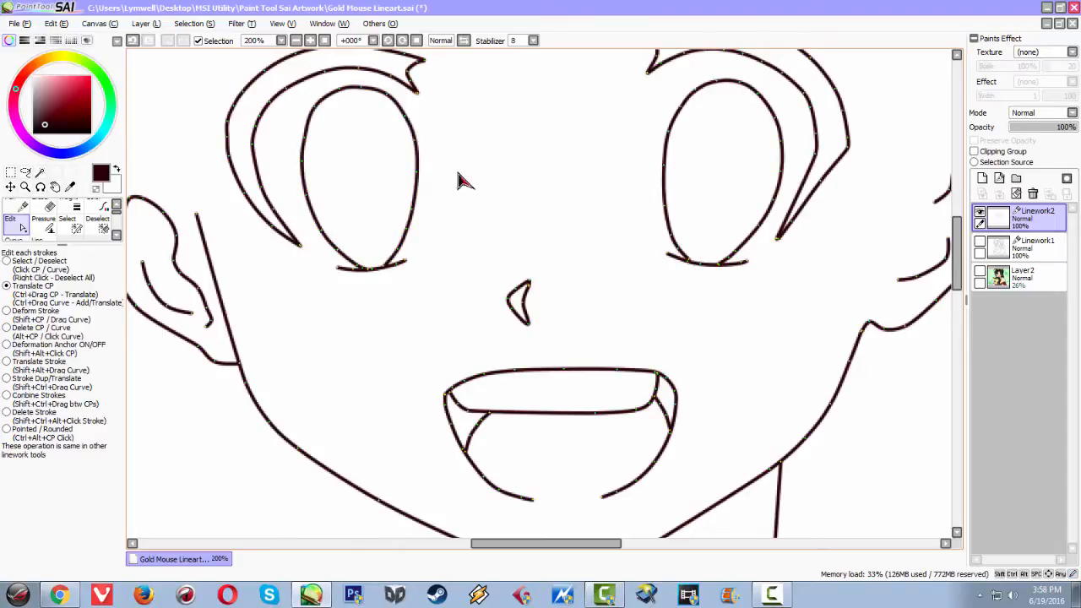
Compare the redrawn face with the Linework1 and Layer2 layers by briefly showing each one, and check the whole face from afar.
scroll(524, 246, down, 2)
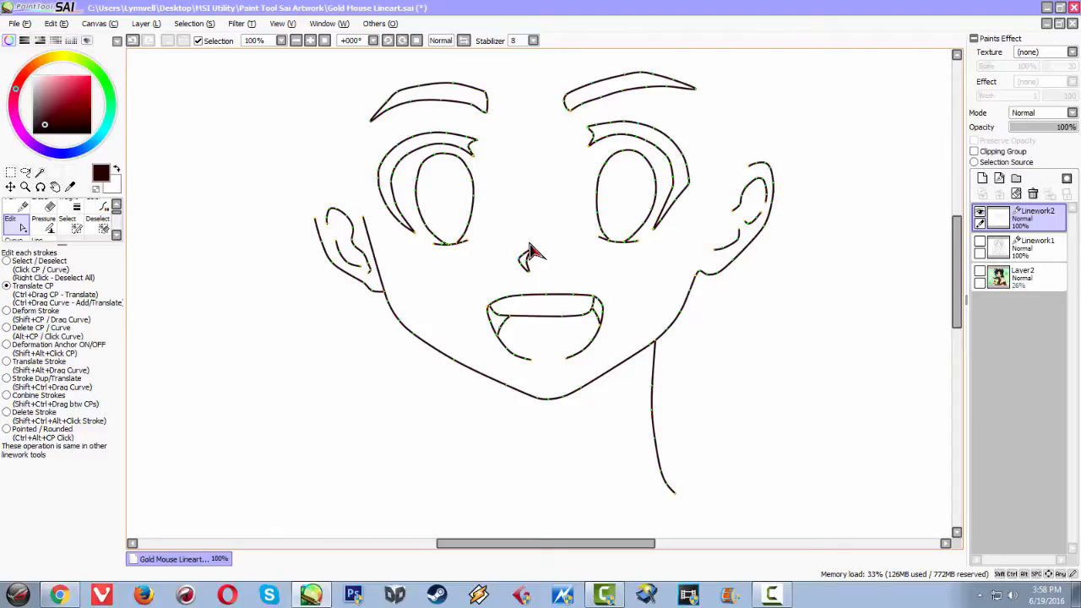
scroll(560, 246, down, 1)
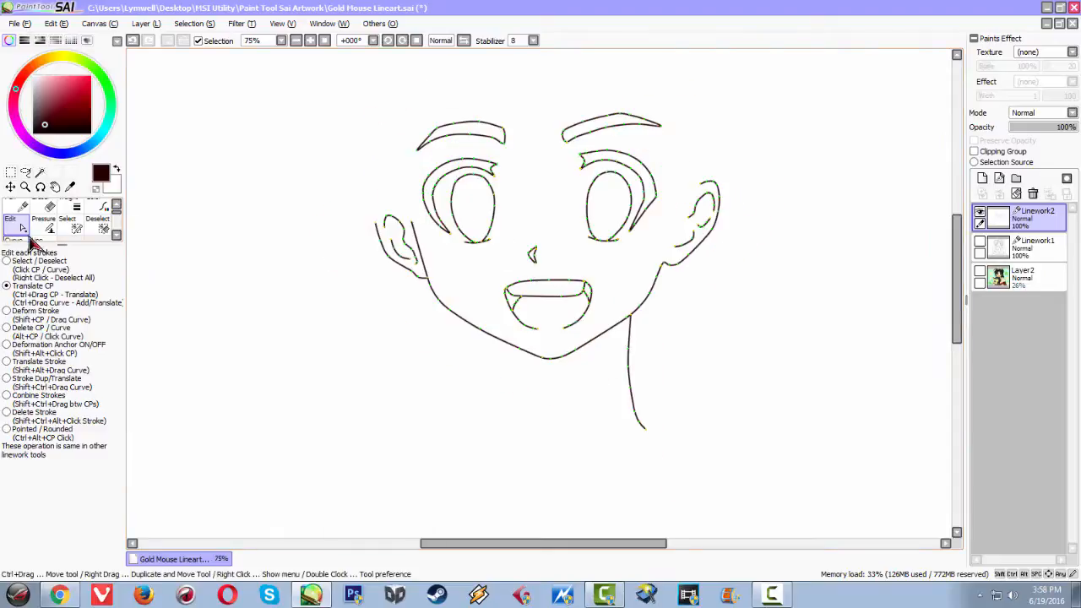
scroll(671, 243, up, 1)
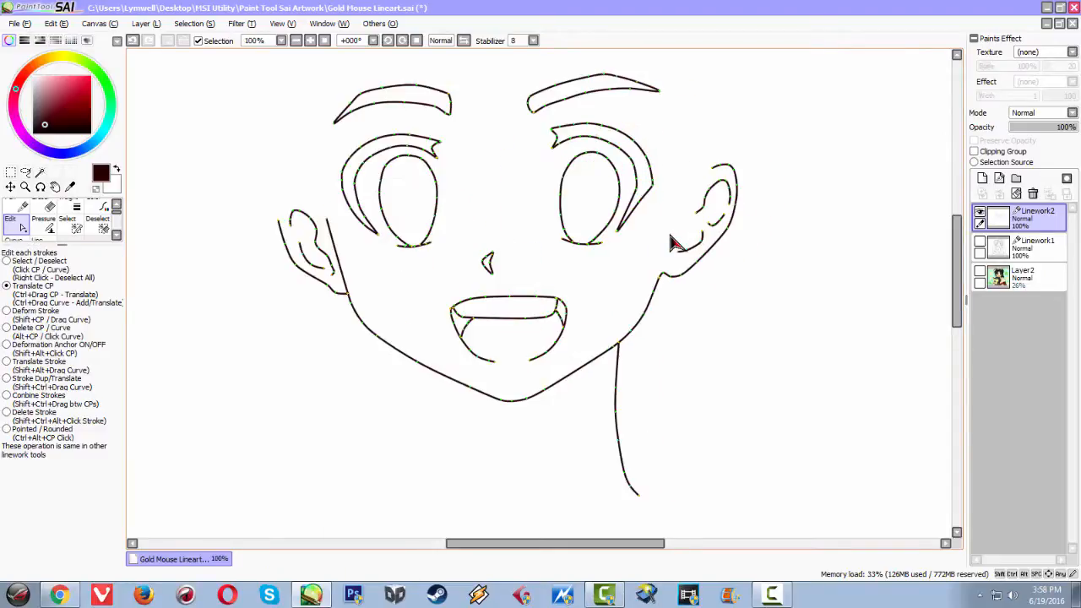
click(980, 242)
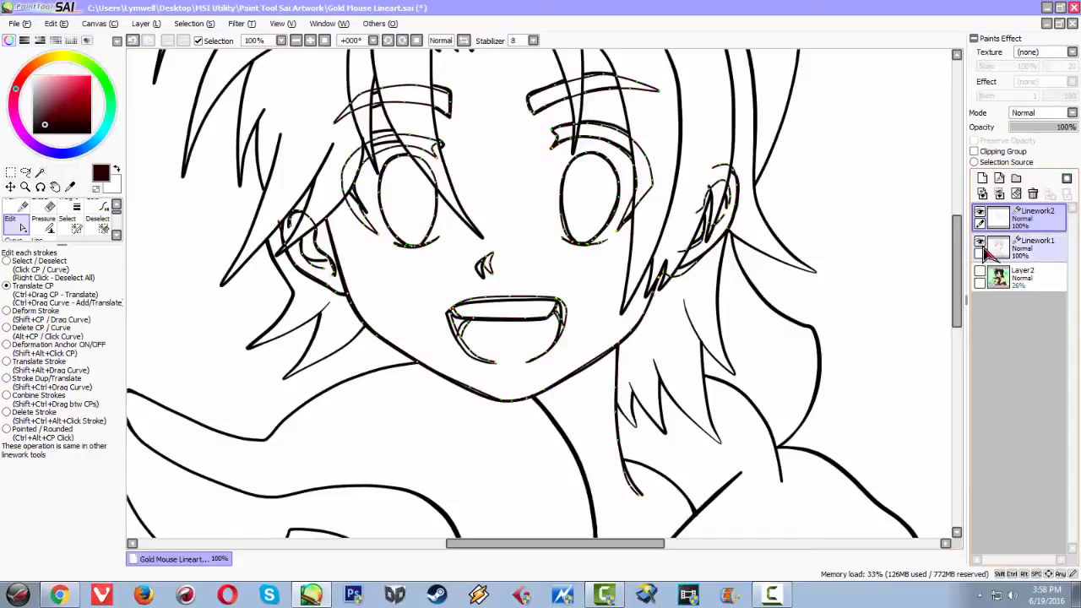
click(979, 241)
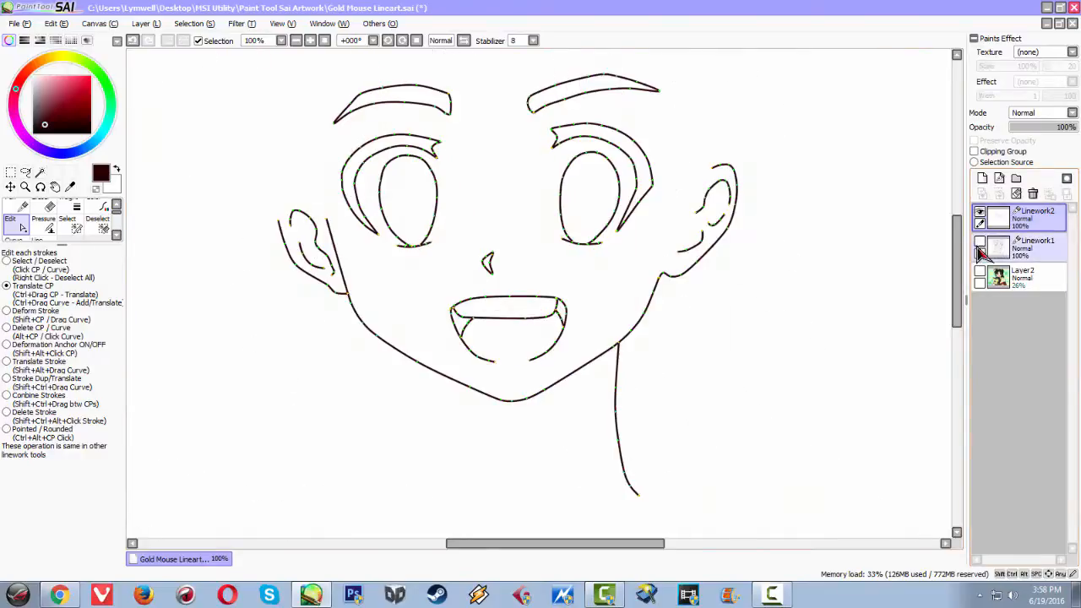
click(979, 271)
click(979, 271)
scroll(555, 169, down, 3)
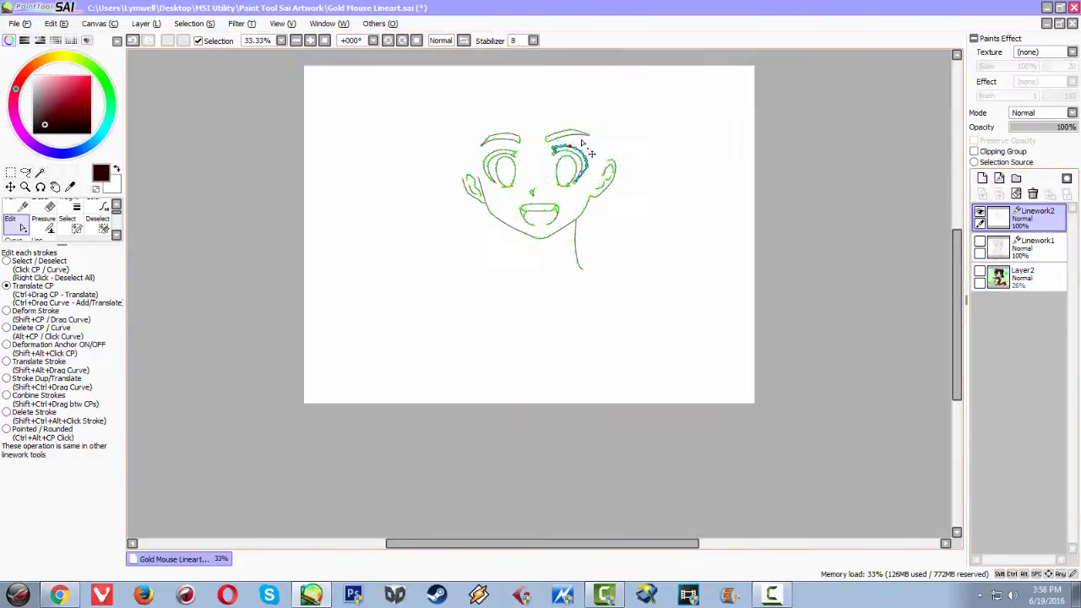
scroll(605, 162, up, 5)
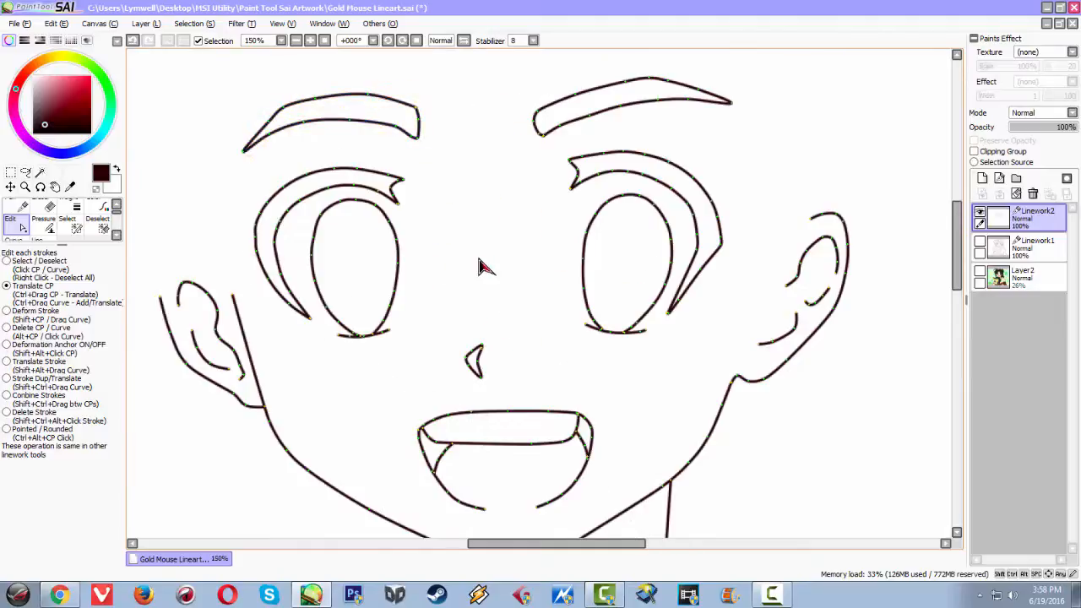
scroll(478, 285, up, 1)
scroll(486, 266, down, 2)
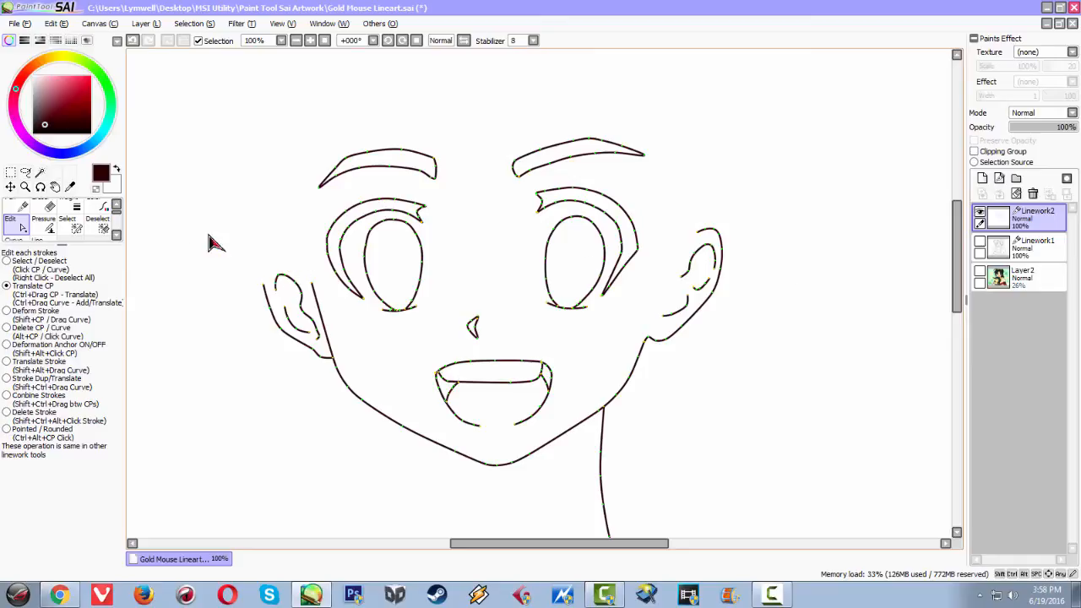
With the Pressure tool, try 200% pressure on the jaw line's upper left end, then reduce it to a thin taper.
scroll(499, 250, down, 1)
scroll(482, 258, up, 2)
scroll(462, 276, up, 3)
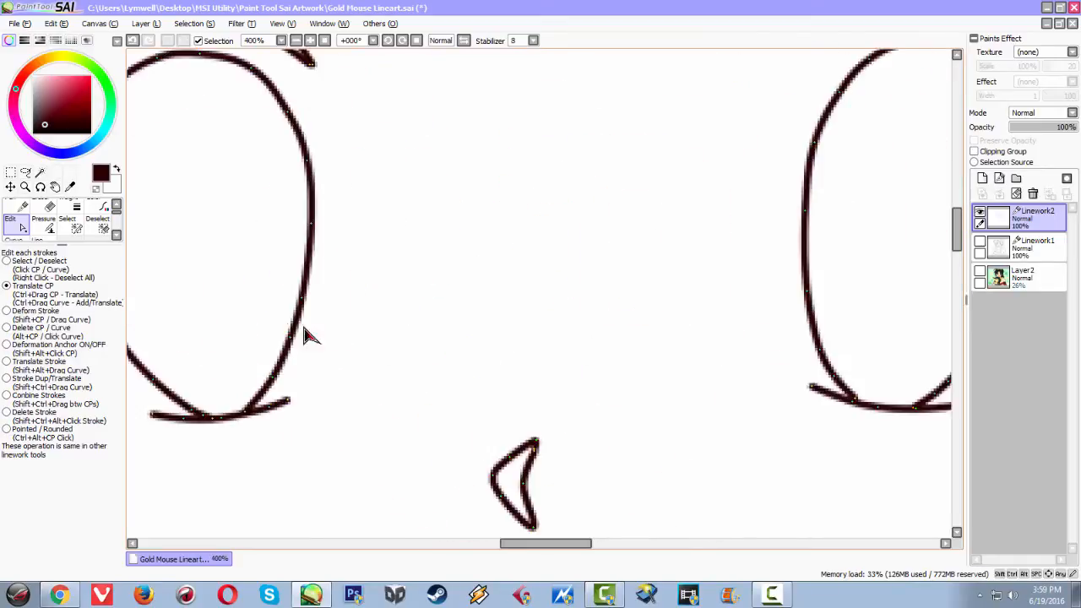
drag(343, 367, 596, 173)
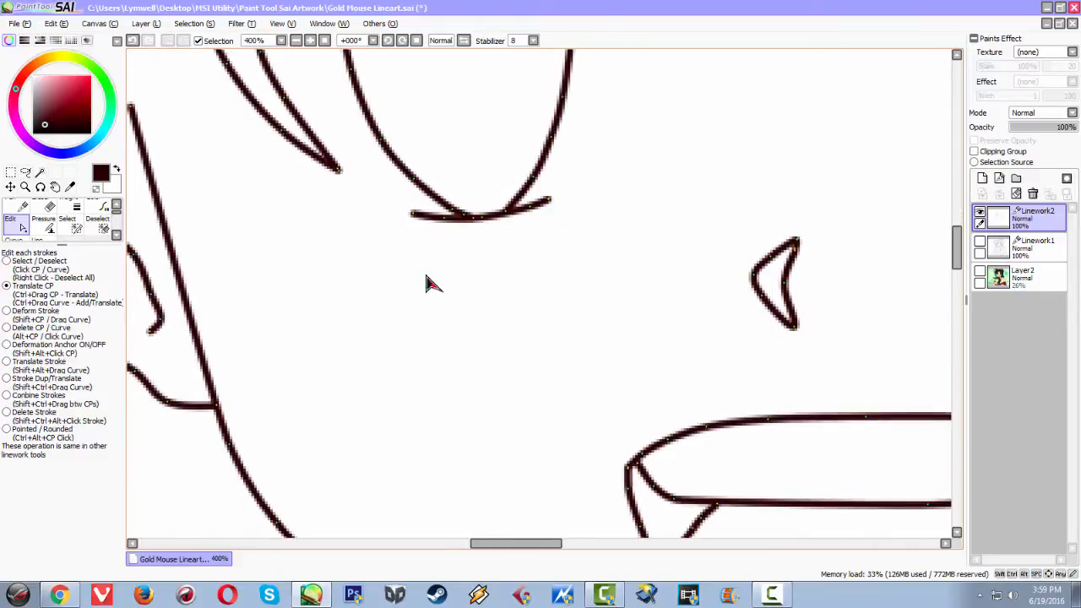
drag(313, 321, 375, 270)
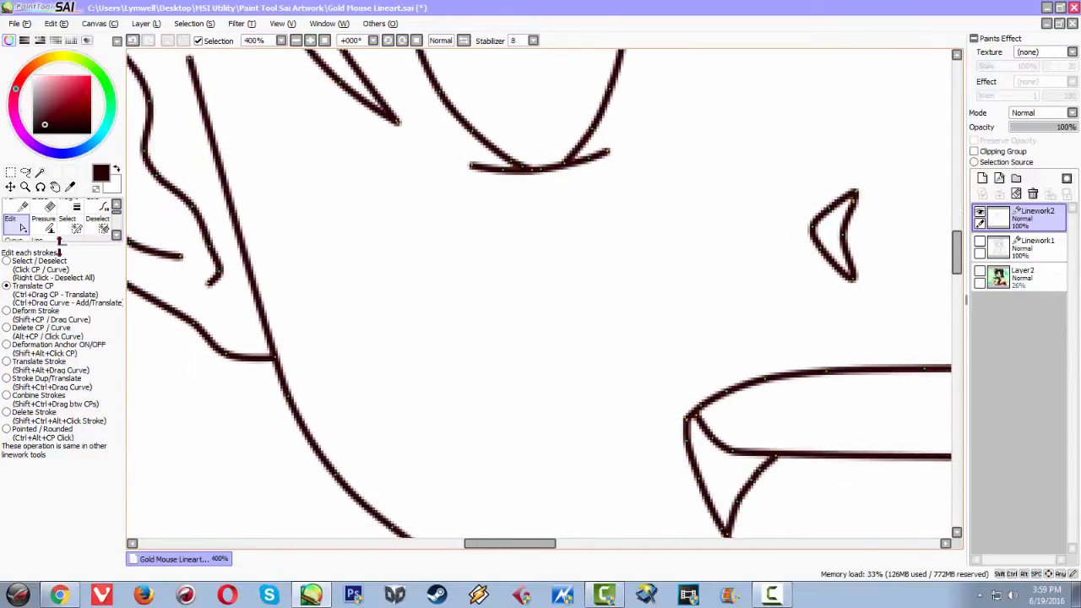
click(118, 240)
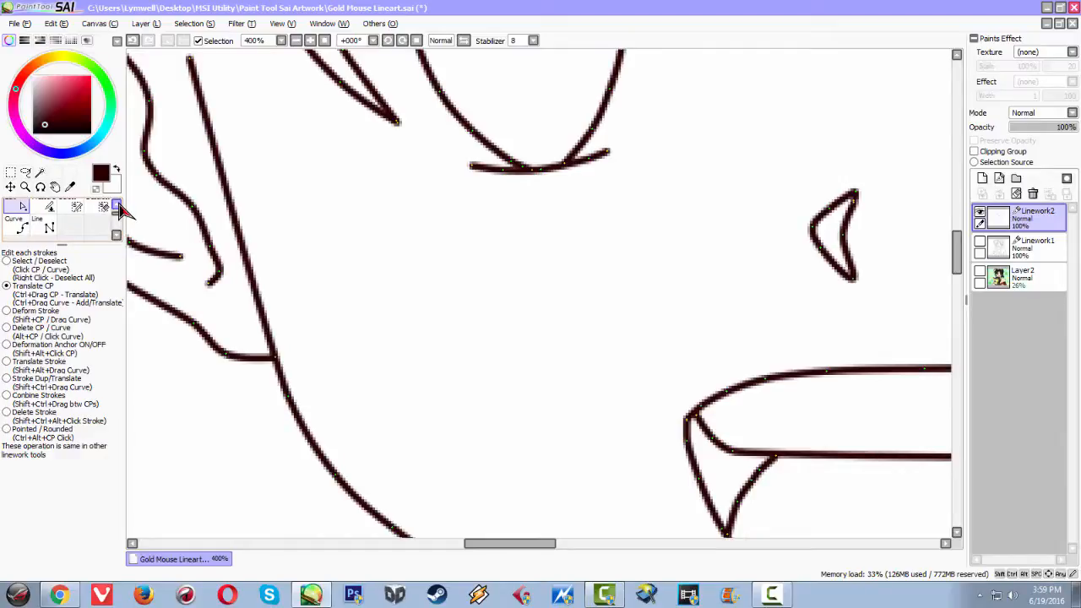
click(118, 206)
click(43, 226)
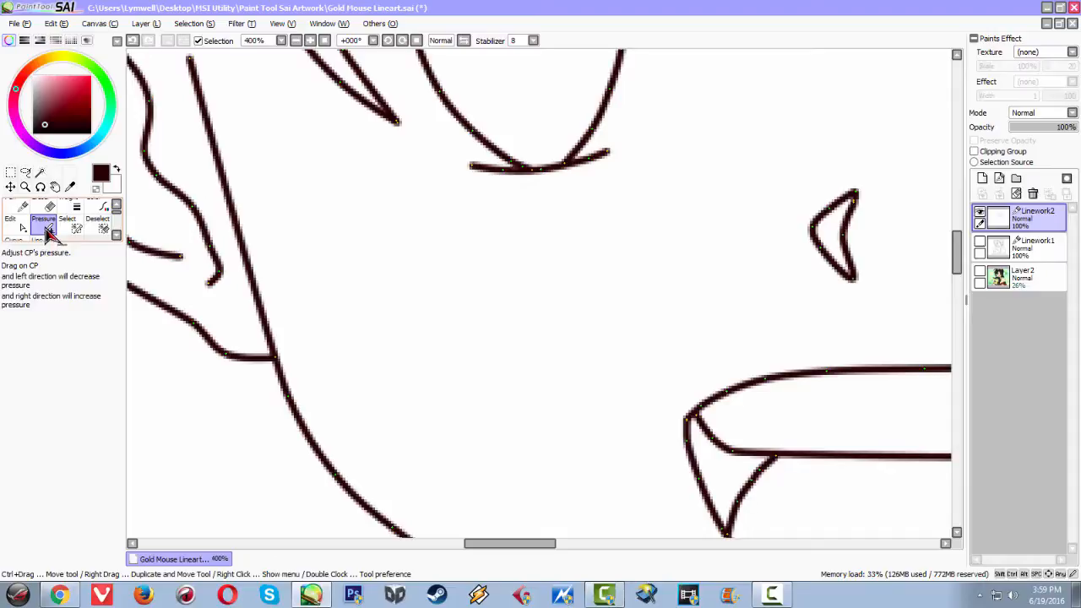
scroll(360, 319, down, 2)
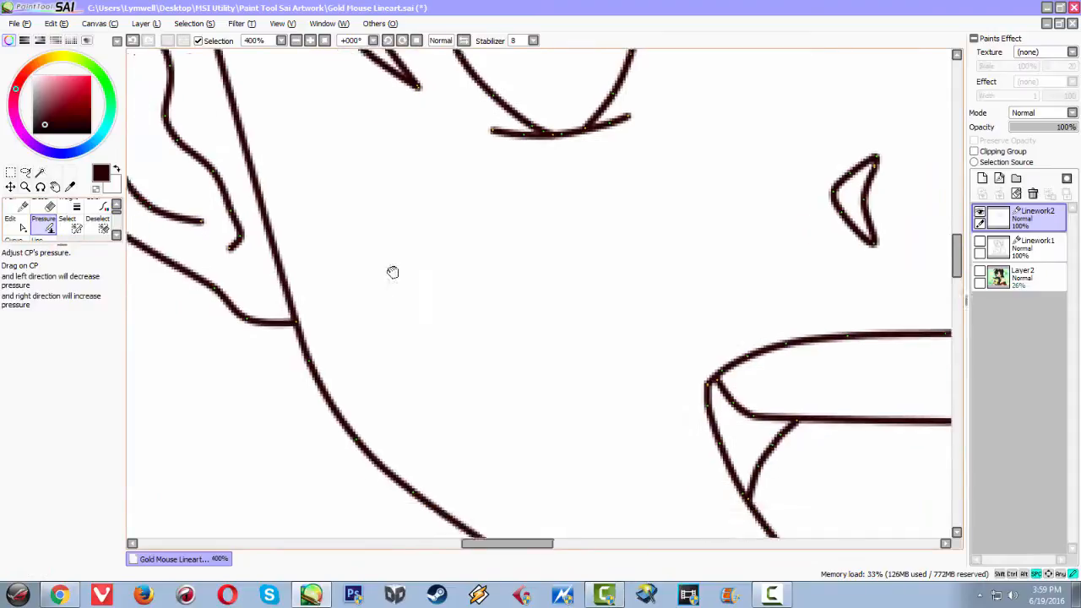
scroll(389, 268, up, 1)
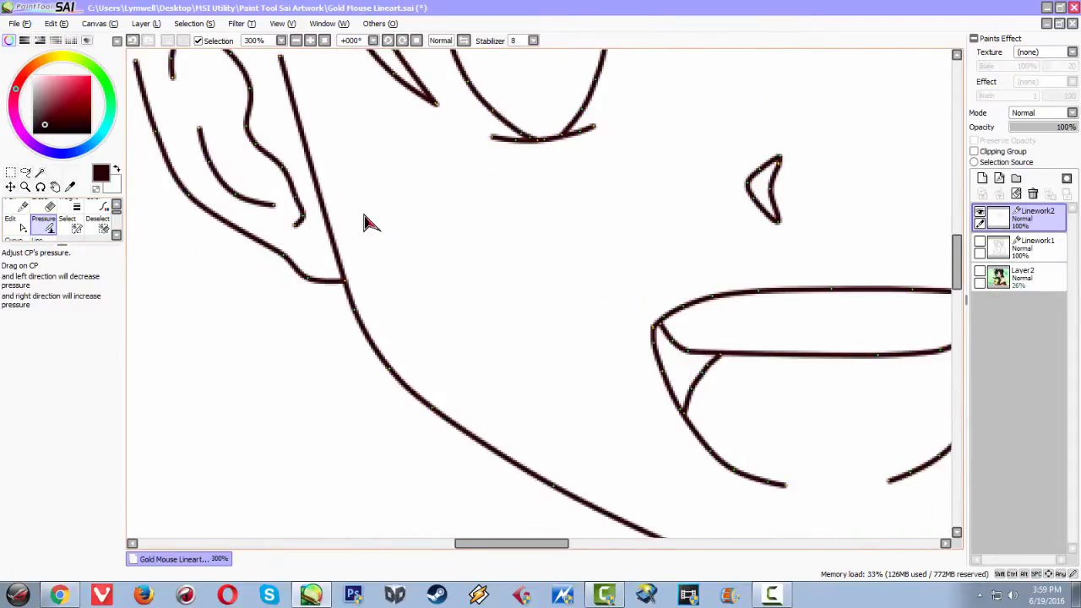
scroll(366, 222, down, 1)
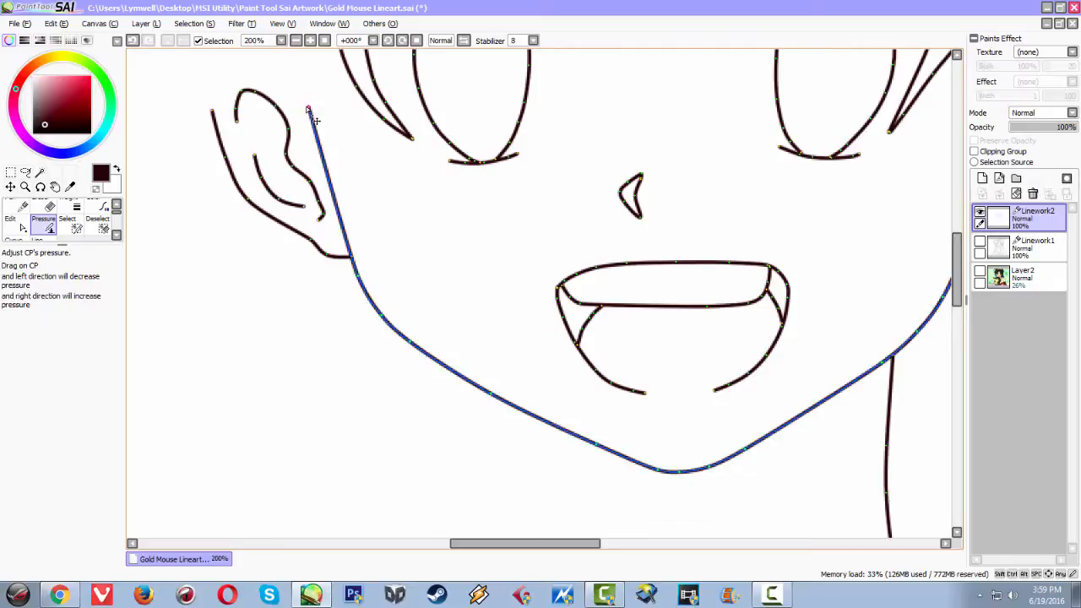
mouse_move(307, 109)
mouse_down()
mouse_move(133, 112)
mouse_move(557, 82)
mouse_up()
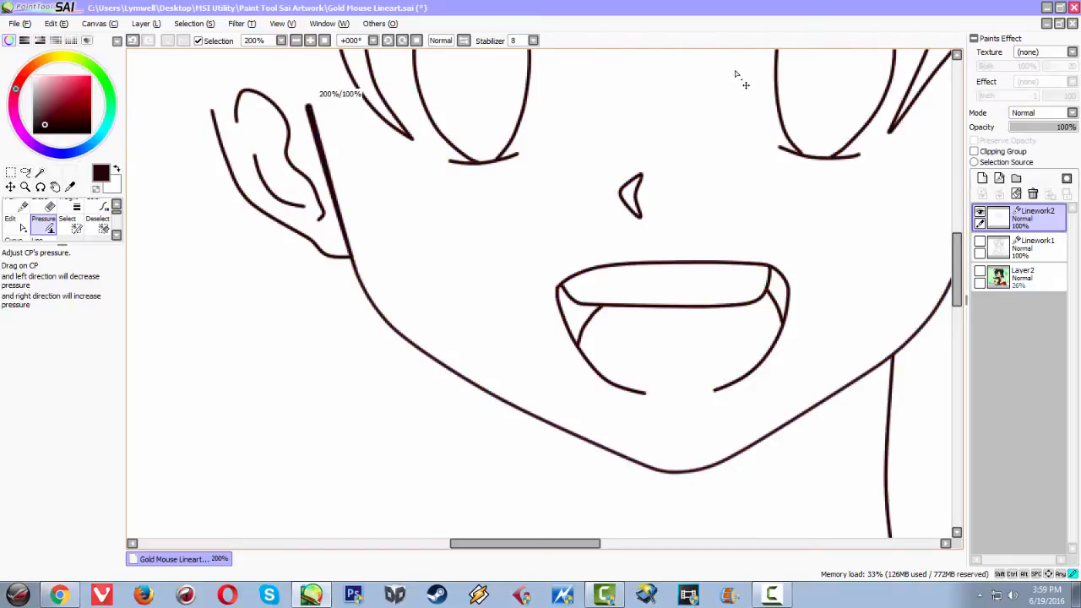
drag(603, 90, 288, 115)
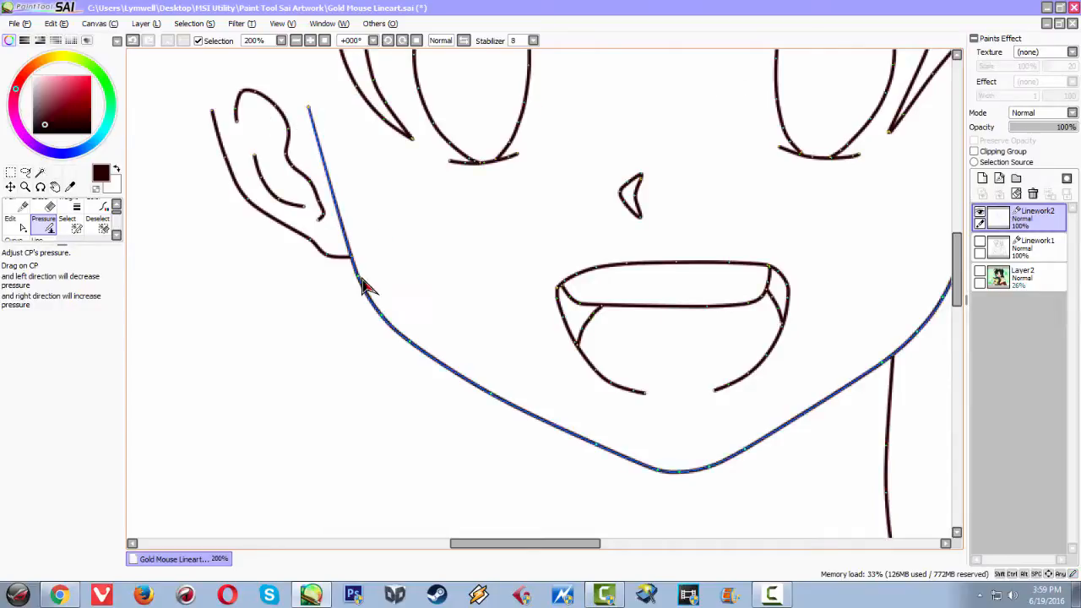
Vary the line weight where the left ear meets the jaw and thicken the jaw's curve below it by adjusting control point pressure.
mouse_move(356, 260)
mouse_down()
mouse_move(330, 277)
mouse_move(416, 256)
mouse_up()
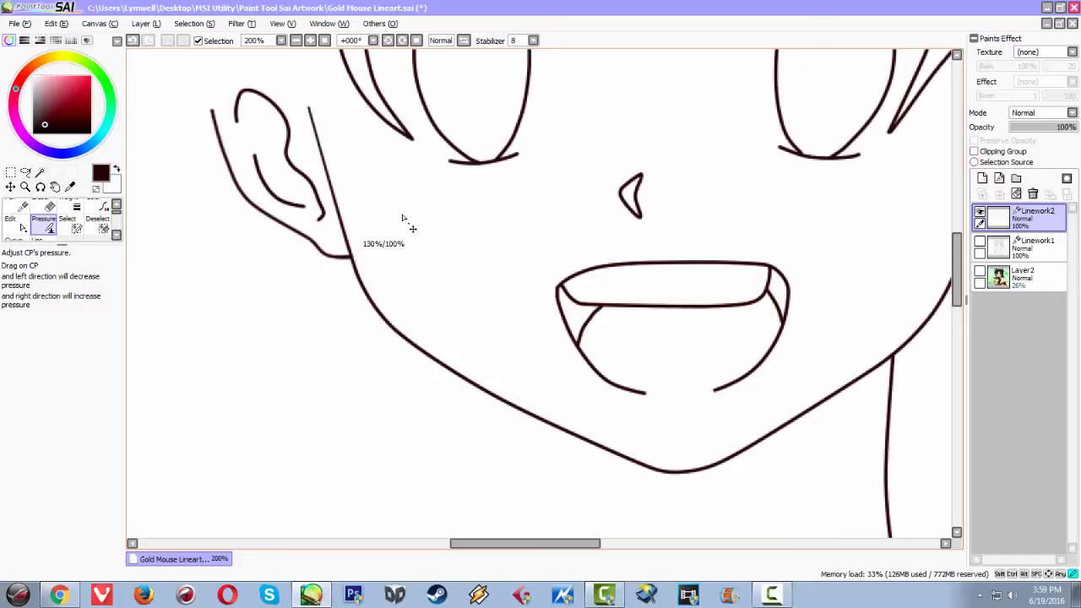
drag(404, 220, 404, 242)
scroll(392, 250, up, 1)
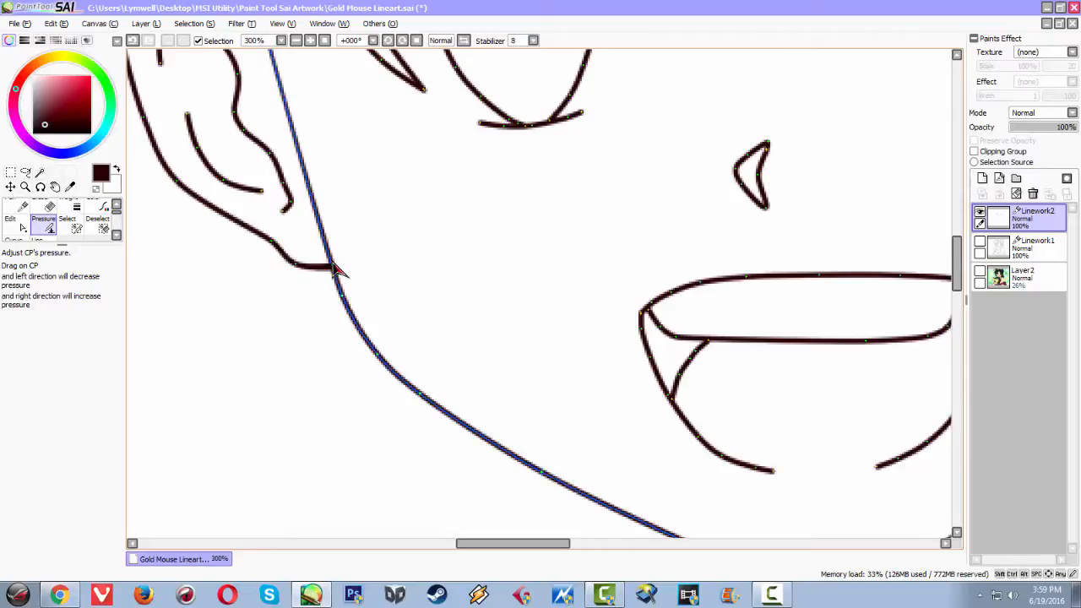
drag(296, 269, 282, 285)
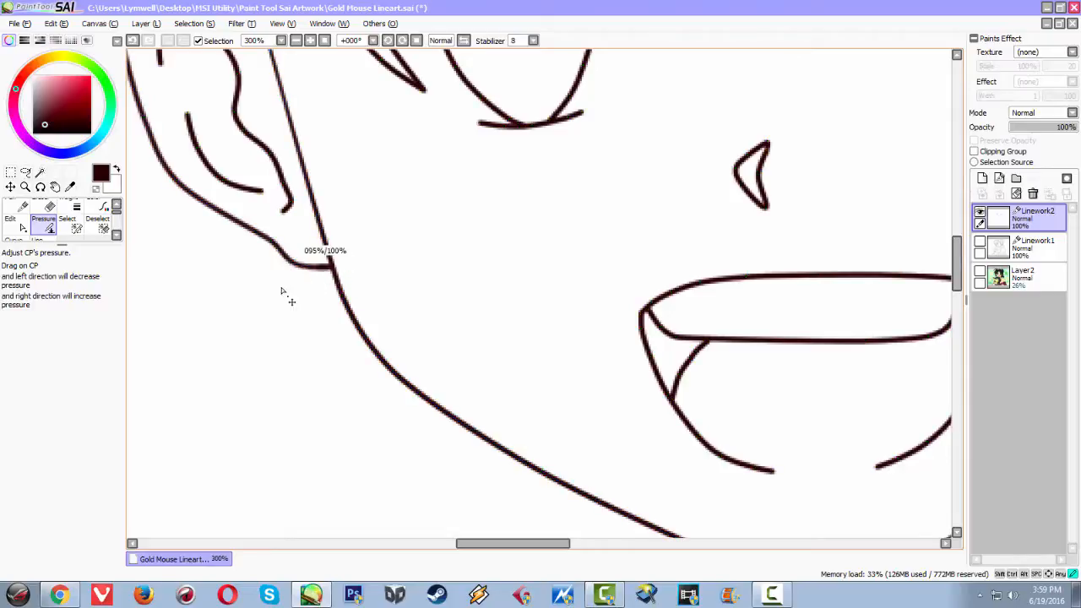
mouse_move(307, 219)
mouse_down()
mouse_move(251, 253)
mouse_move(287, 219)
mouse_move(281, 227)
mouse_up()
mouse_move(341, 298)
mouse_down()
mouse_move(297, 331)
mouse_move(425, 245)
mouse_move(420, 253)
mouse_up()
mouse_move(401, 332)
mouse_down()
mouse_move(393, 255)
mouse_move(439, 220)
mouse_up()
mouse_move(417, 321)
mouse_down()
mouse_move(354, 379)
mouse_move(510, 244)
mouse_move(473, 278)
mouse_move(451, 332)
mouse_up()
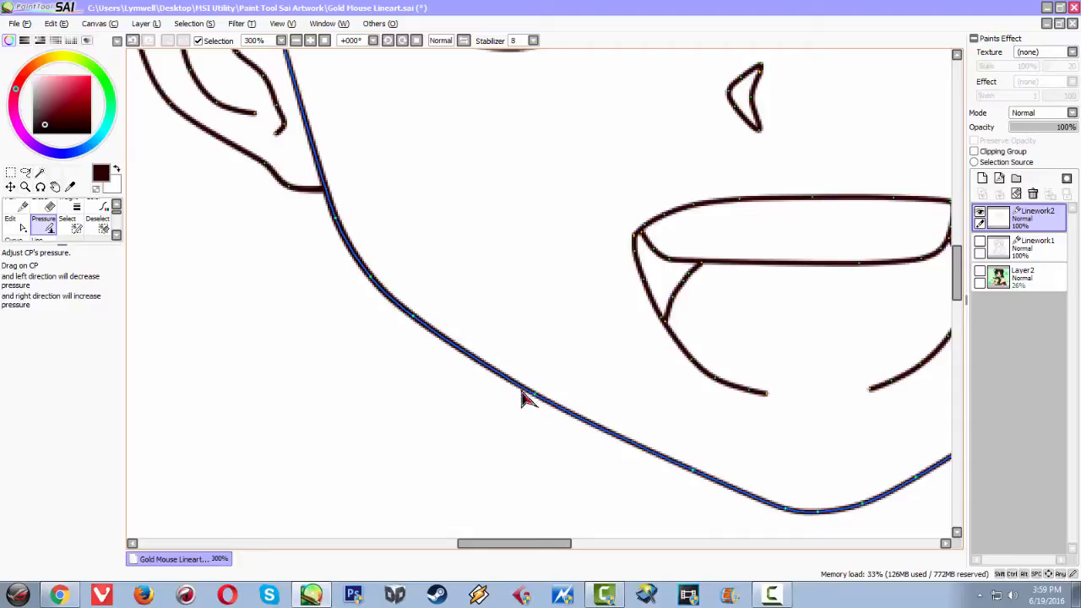
Thin the middle of the left jaw line and adjust the pressure of the chin points to keep the chin's curve heavier.
mouse_move(537, 402)
mouse_down()
mouse_move(576, 388)
mouse_move(437, 448)
mouse_move(410, 326)
mouse_up()
key(space)
mouse_move(633, 363)
mouse_down()
mouse_move(593, 402)
mouse_move(514, 420)
mouse_up()
key(space)
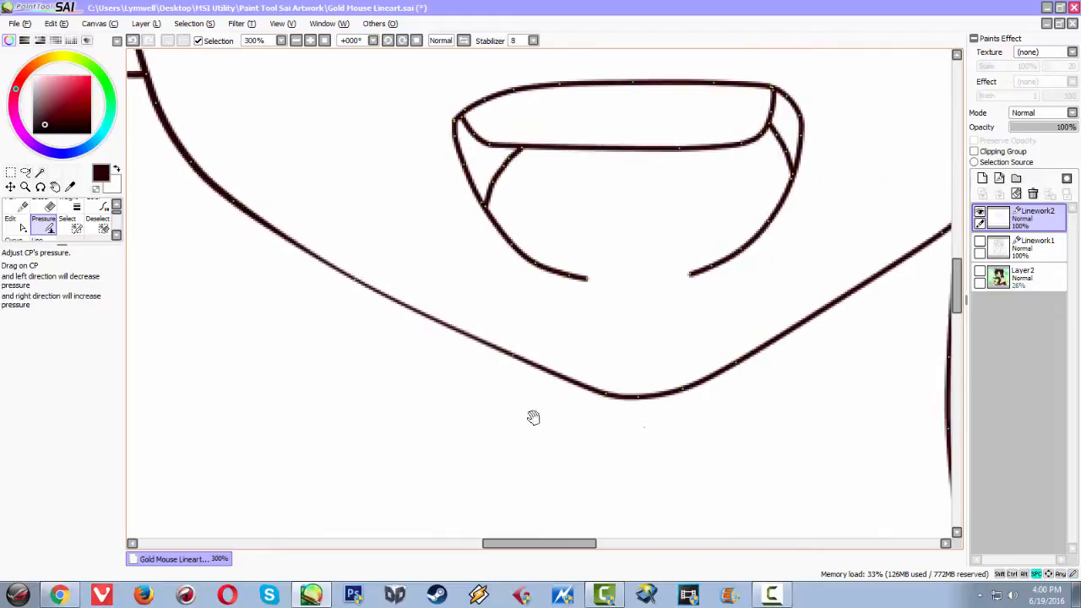
mouse_move(609, 399)
mouse_down()
mouse_move(587, 434)
mouse_move(623, 393)
mouse_up()
mouse_move(626, 346)
mouse_down()
mouse_move(647, 402)
mouse_move(637, 415)
mouse_move(706, 452)
mouse_up()
drag(723, 509, 724, 514)
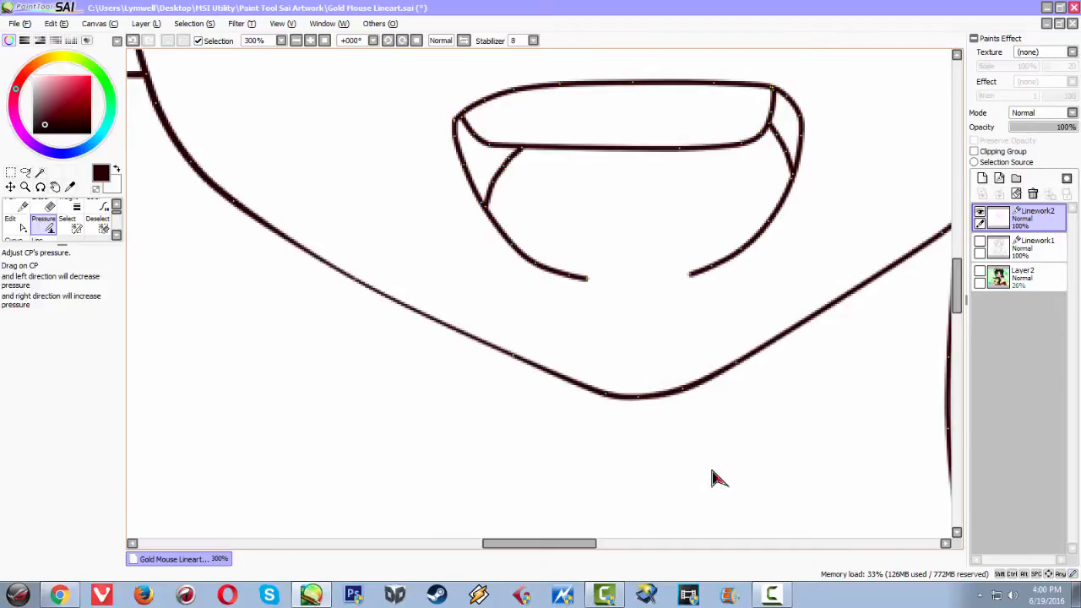
Thin the straight part of the right jaw line between the chin and the neck by adjusting point pressure.
drag(651, 439, 511, 469)
drag(581, 410, 486, 339)
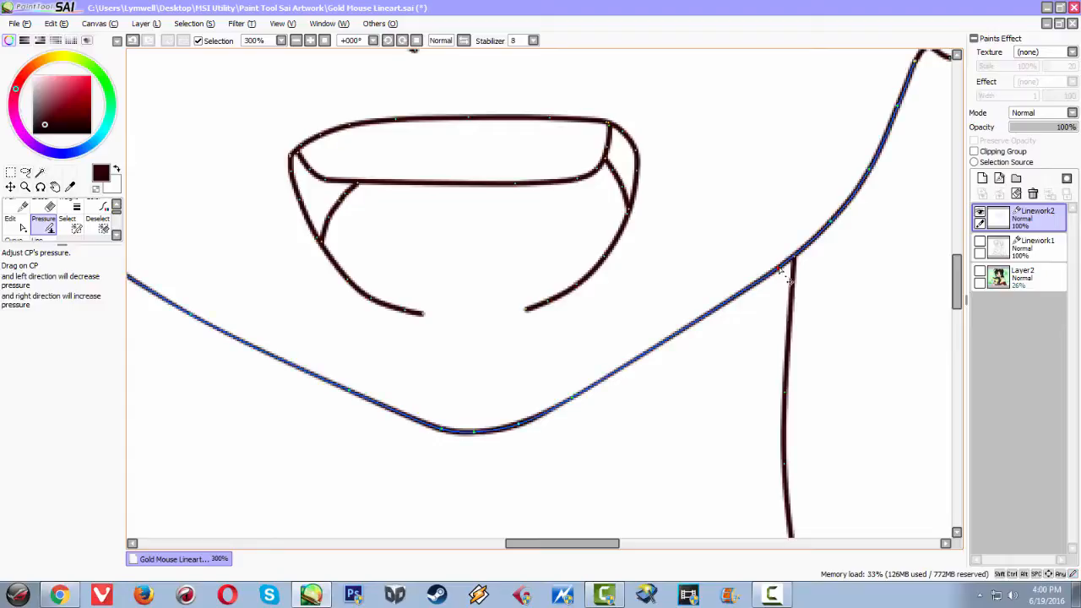
mouse_move(778, 271)
mouse_down()
mouse_move(728, 223)
mouse_move(849, 309)
mouse_up()
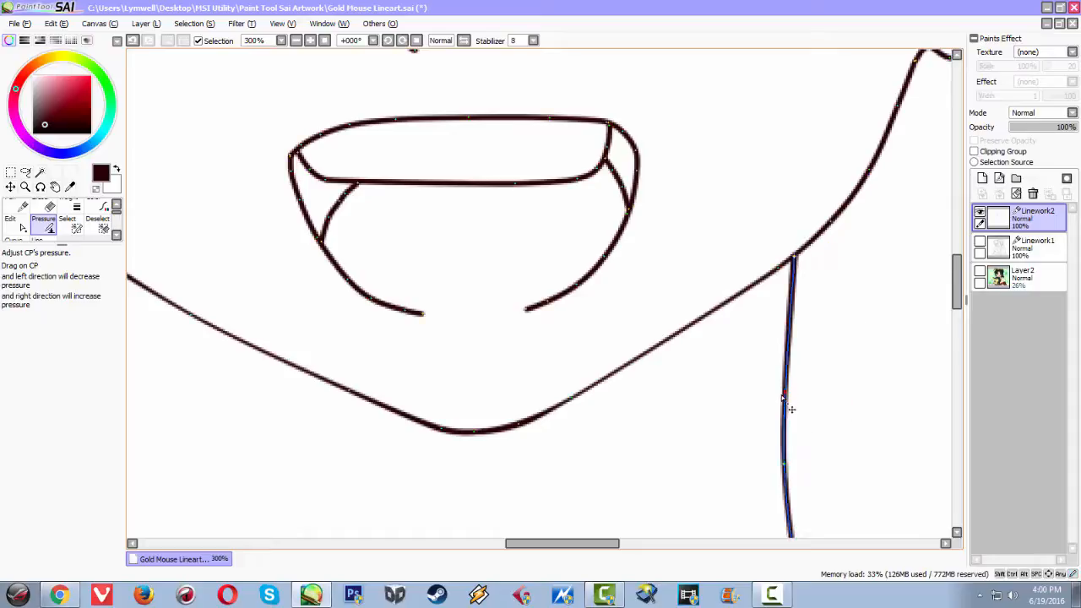
Thin the neck line below the jaw by lowering the pressure of its control points, leaving its upper end thick.
mouse_move(793, 407)
mouse_down()
mouse_move(875, 413)
mouse_move(696, 410)
mouse_up()
key(space)
drag(856, 429, 804, 353)
mouse_move(734, 392)
mouse_down()
mouse_move(767, 409)
mouse_move(691, 411)
mouse_move(693, 424)
mouse_up()
mouse_move(751, 482)
mouse_down()
mouse_move(808, 485)
mouse_move(653, 486)
mouse_move(739, 482)
mouse_up()
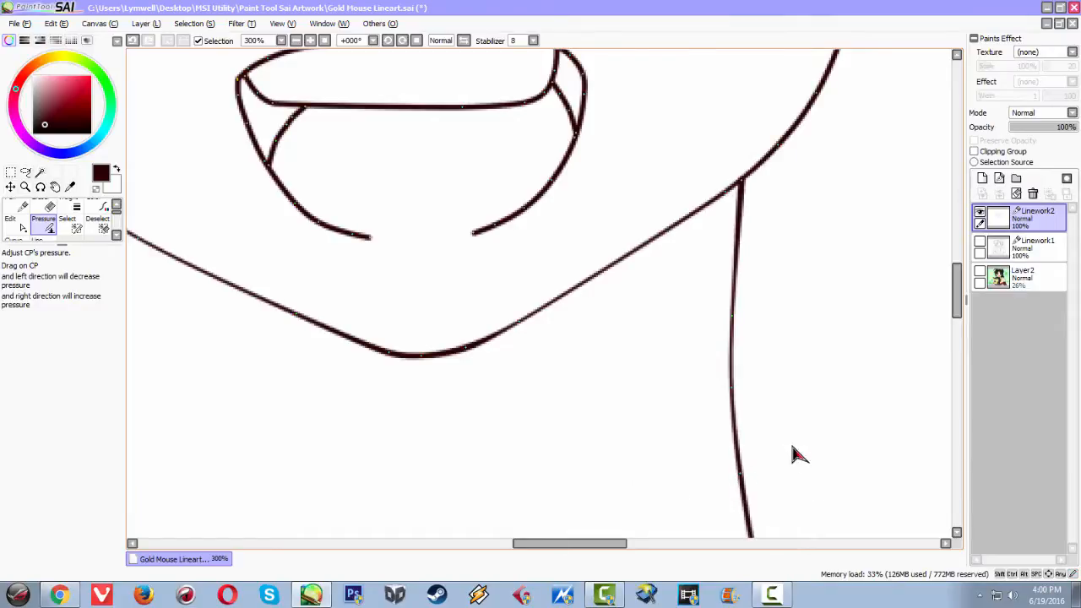
Thicken the right jaw line just above the neck and thin it toward the right ear by adjusting point pressure.
scroll(800, 420, down, 3)
scroll(815, 382, up, 4)
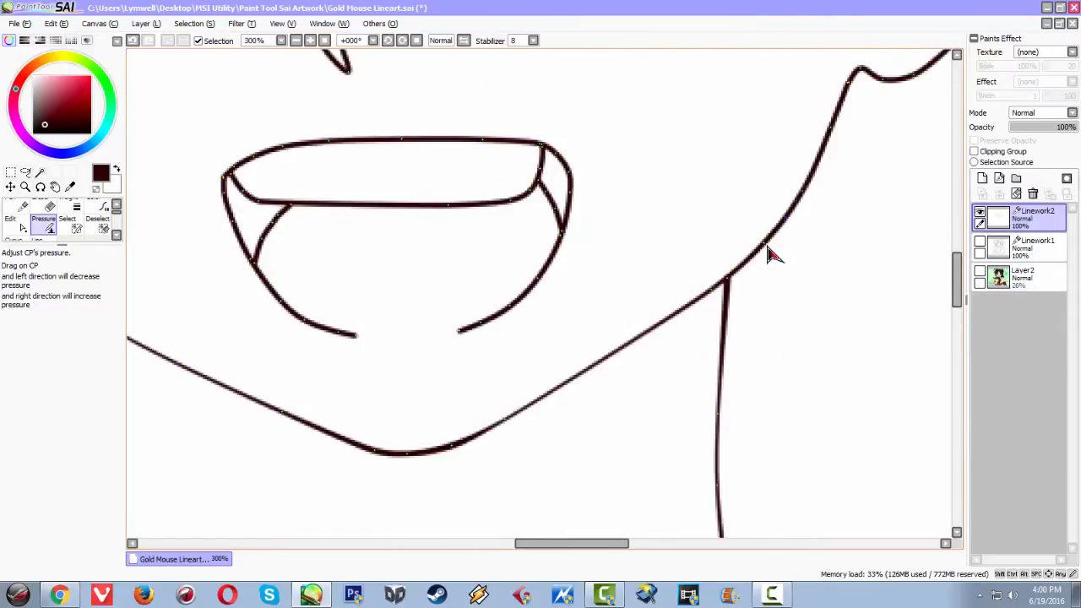
mouse_move(632, 345)
mouse_down()
mouse_move(699, 381)
mouse_move(694, 372)
mouse_up()
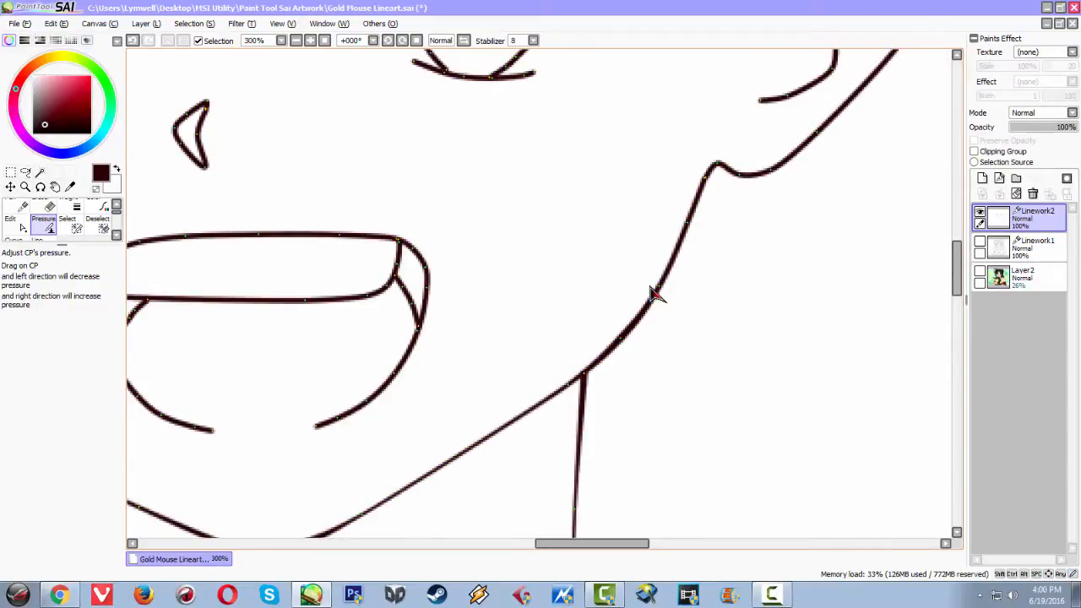
mouse_move(658, 288)
mouse_down()
mouse_move(667, 293)
mouse_move(534, 209)
mouse_up()
mouse_move(694, 236)
mouse_down()
mouse_move(609, 196)
mouse_move(656, 194)
mouse_up()
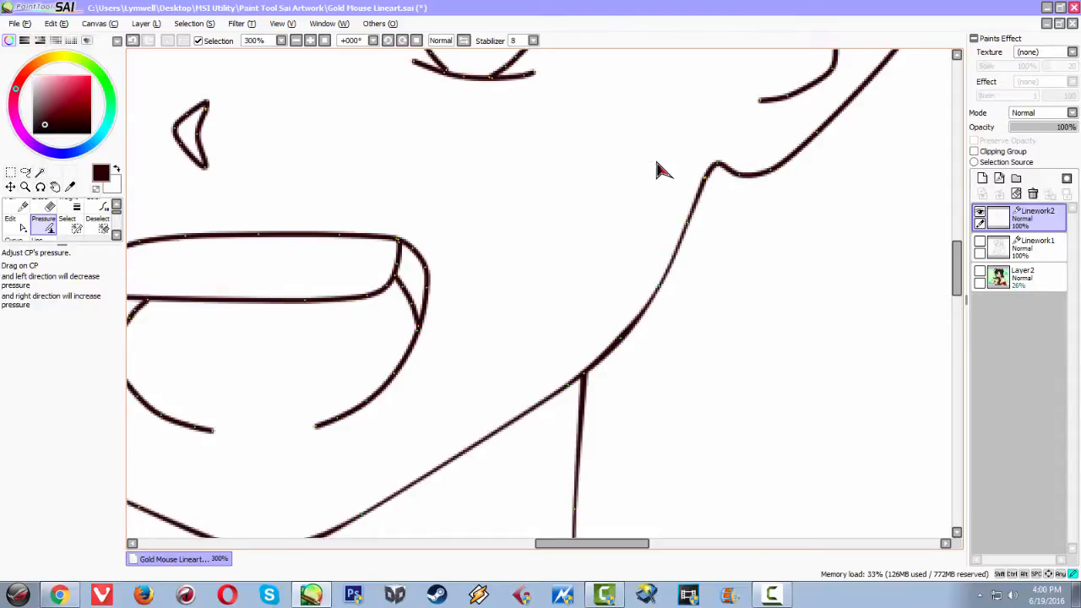
Adjust the pressure of the control points where the jaw meets the right ear and along the curve of its lobe.
drag(712, 193, 747, 221)
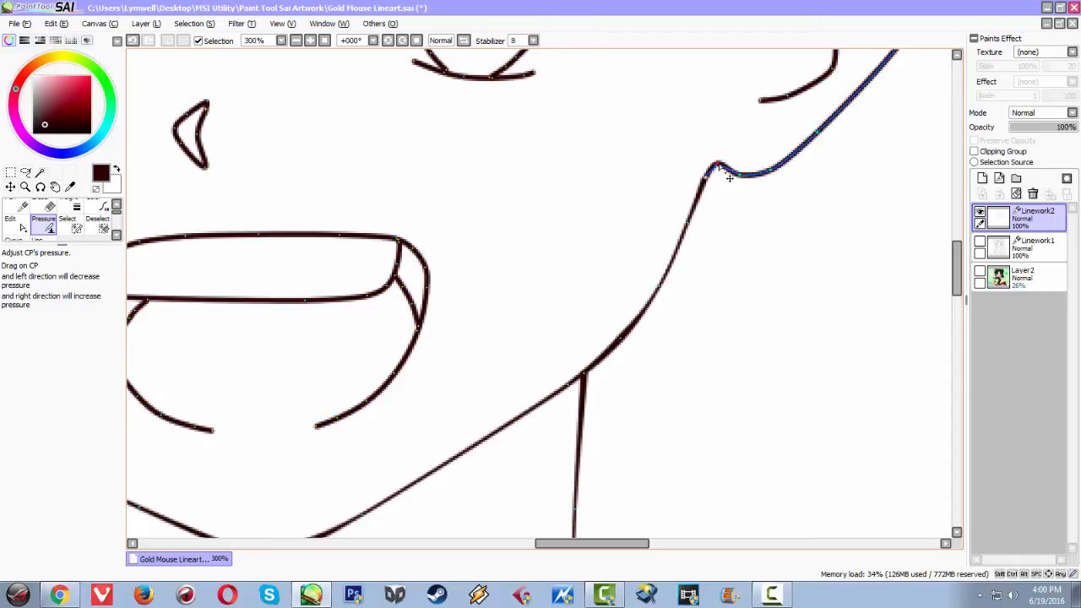
drag(717, 167, 734, 232)
drag(740, 185, 732, 256)
drag(726, 309, 727, 306)
drag(777, 174, 786, 239)
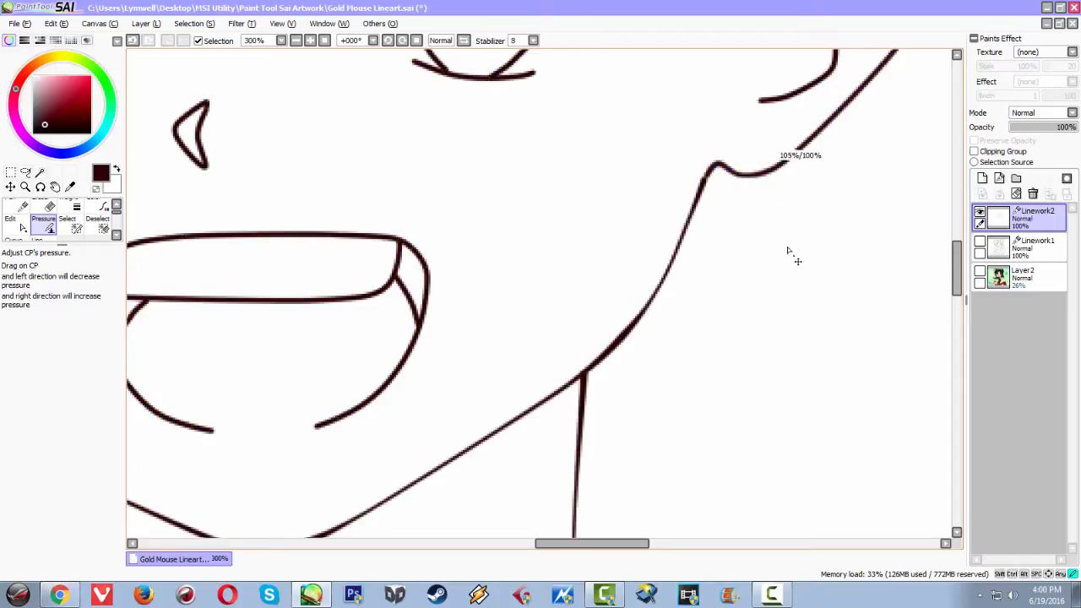
drag(796, 293, 798, 291)
Select Layer2 to hide the control points and examine the jaw, chin, mouth and neck line weights from close up and afar.
scroll(807, 253, down, 3)
scroll(799, 264, up, 2)
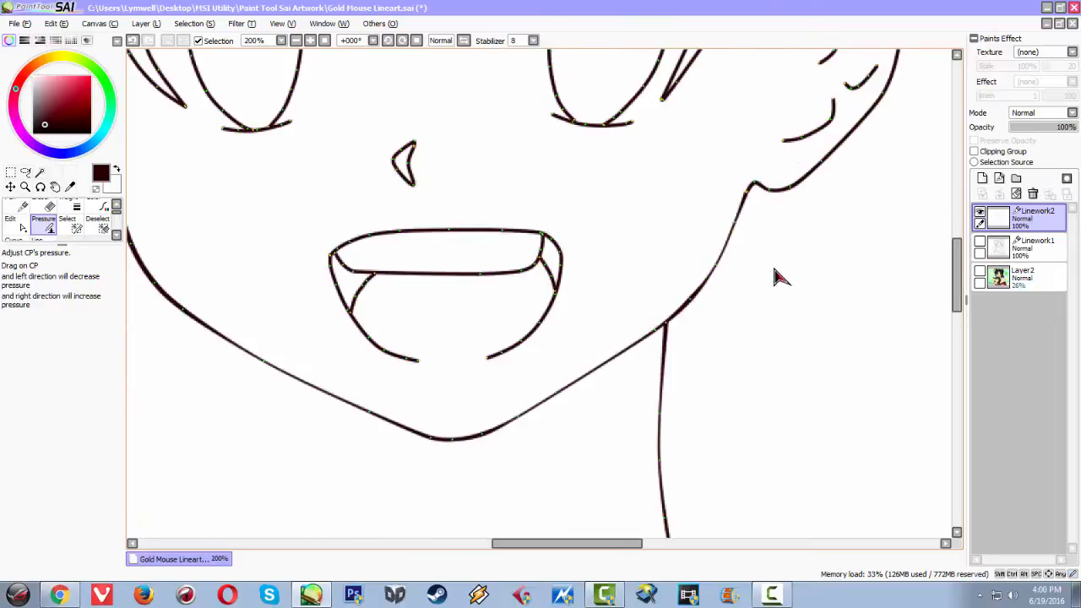
scroll(777, 275, down, 1)
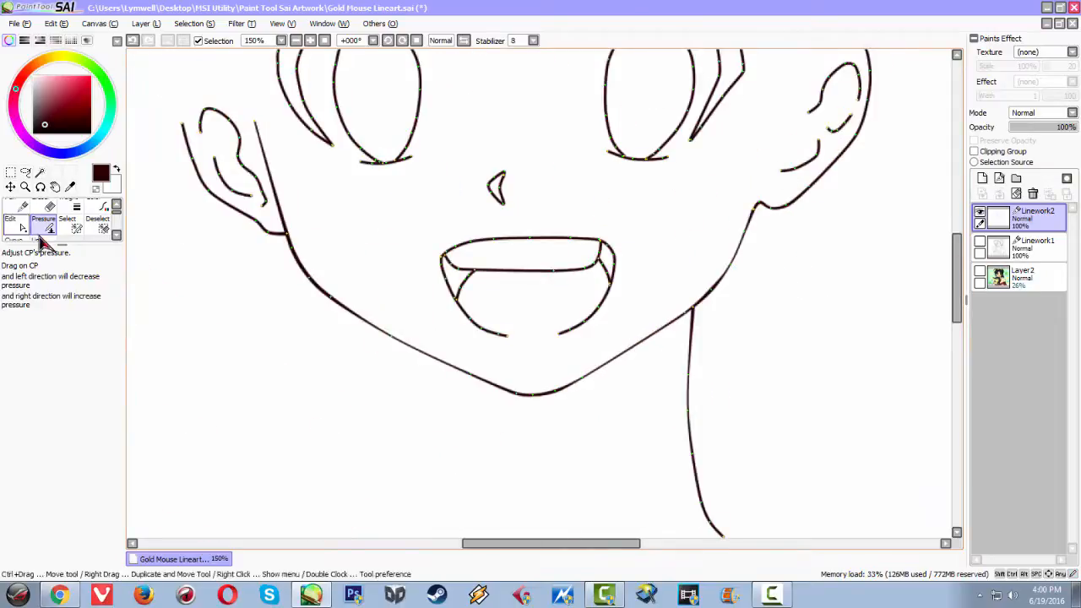
click(1009, 282)
scroll(788, 282, down, 1)
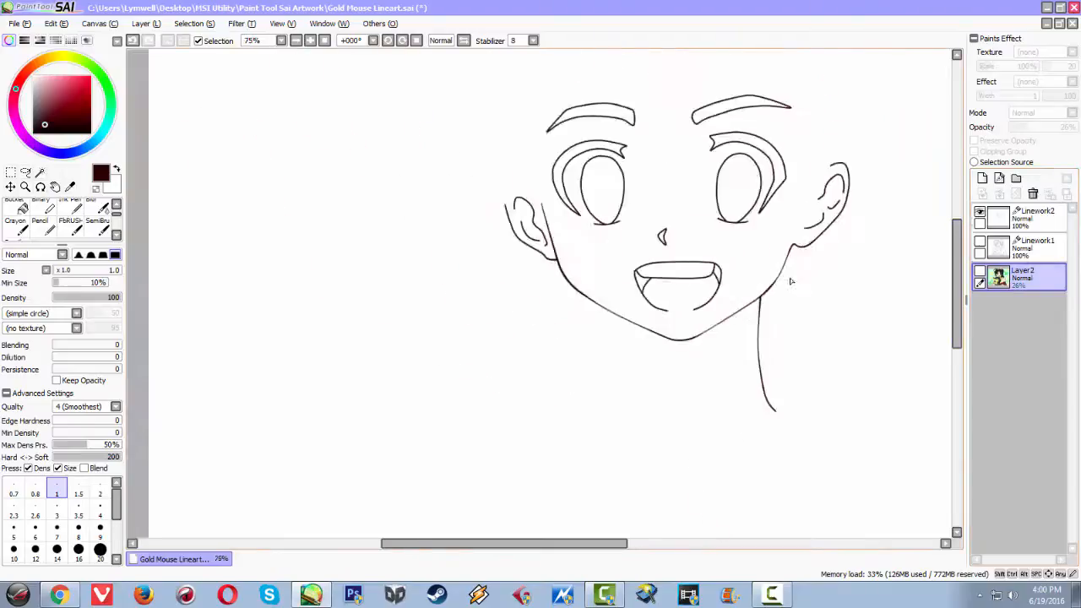
scroll(708, 287, up, 2)
scroll(641, 300, down, 1)
scroll(439, 346, up, 1)
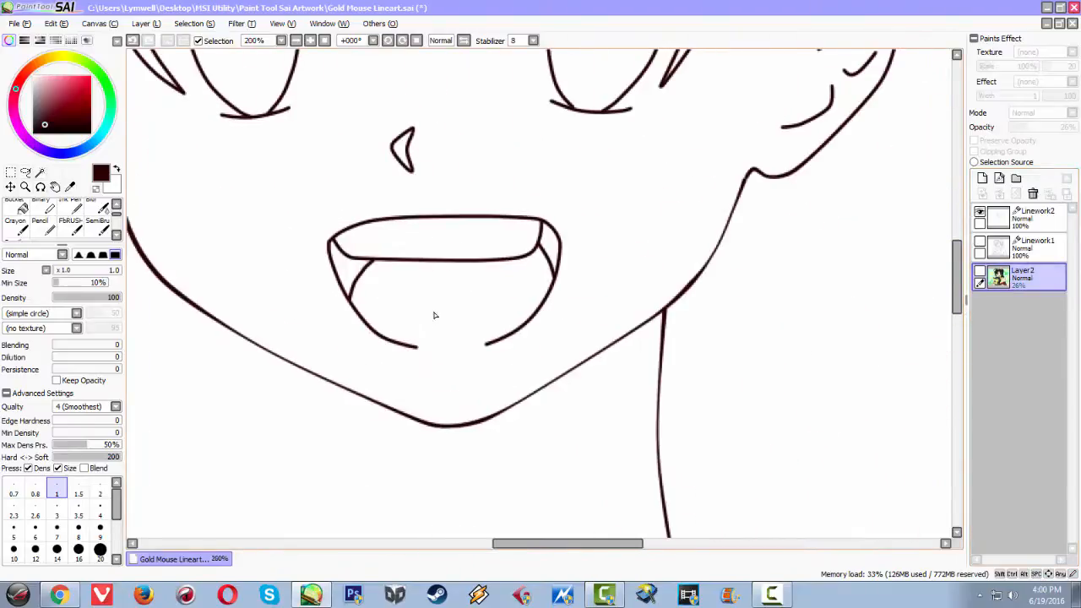
scroll(434, 315, down, 1)
scroll(397, 302, up, 3)
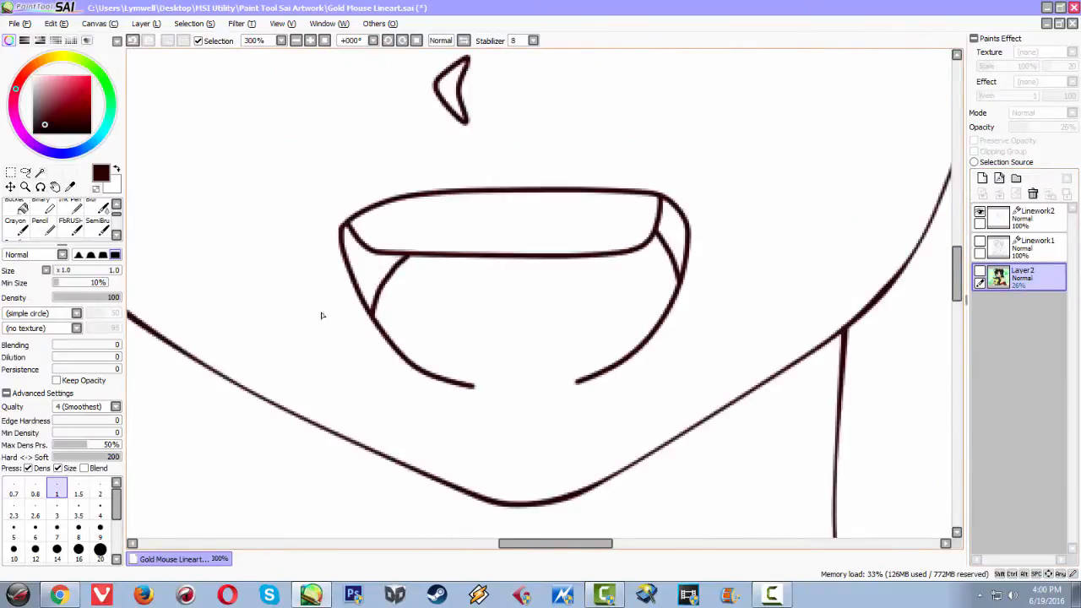
scroll(524, 313, down, 1)
scroll(517, 320, down, 1)
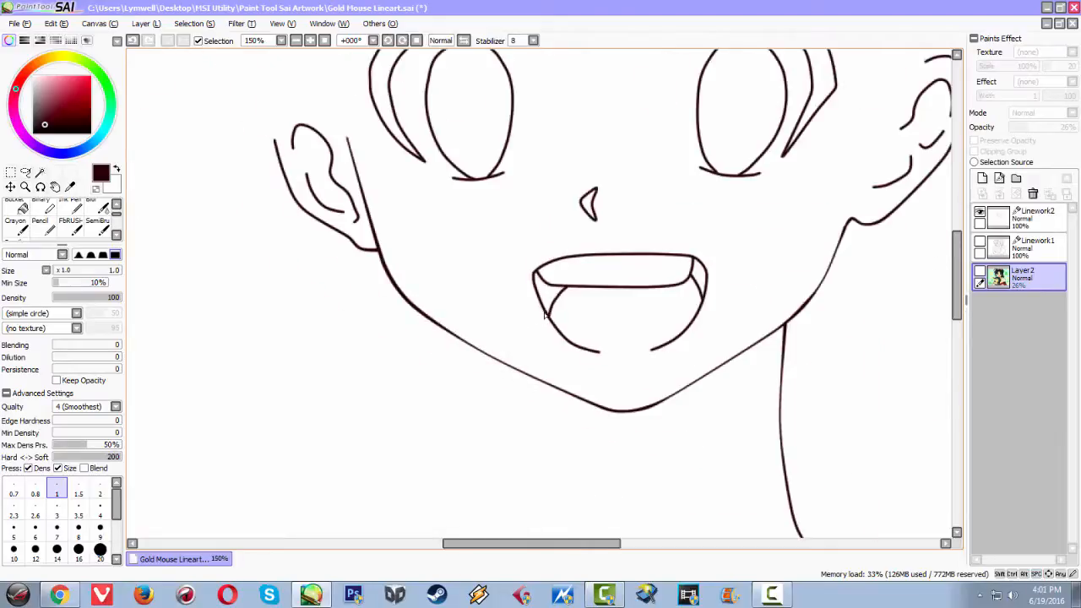
drag(544, 316, 464, 331)
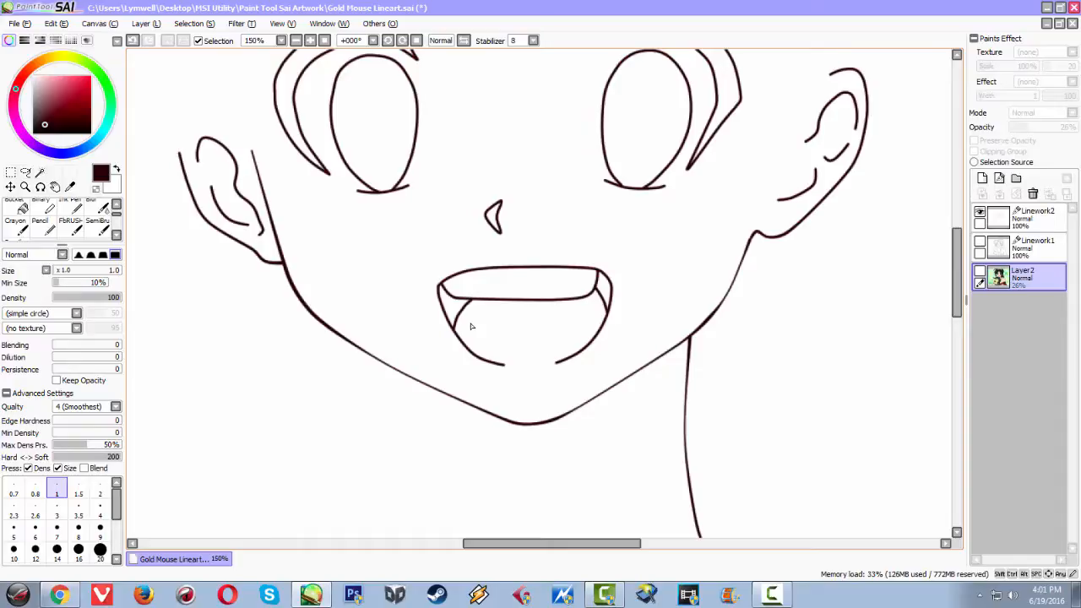
scroll(466, 315, down, 1)
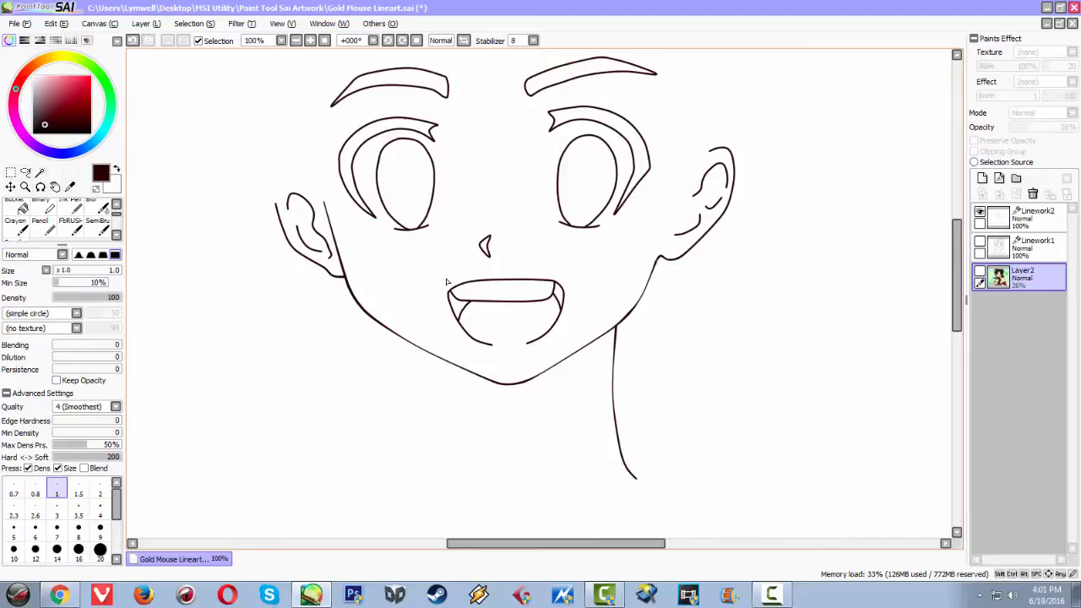
scroll(447, 282, up, 1)
scroll(465, 267, up, 1)
On Linework2, thin the nose's left contour and lower tip by lowering point pressure, and thicken the middle of its right curve.
click(1017, 218)
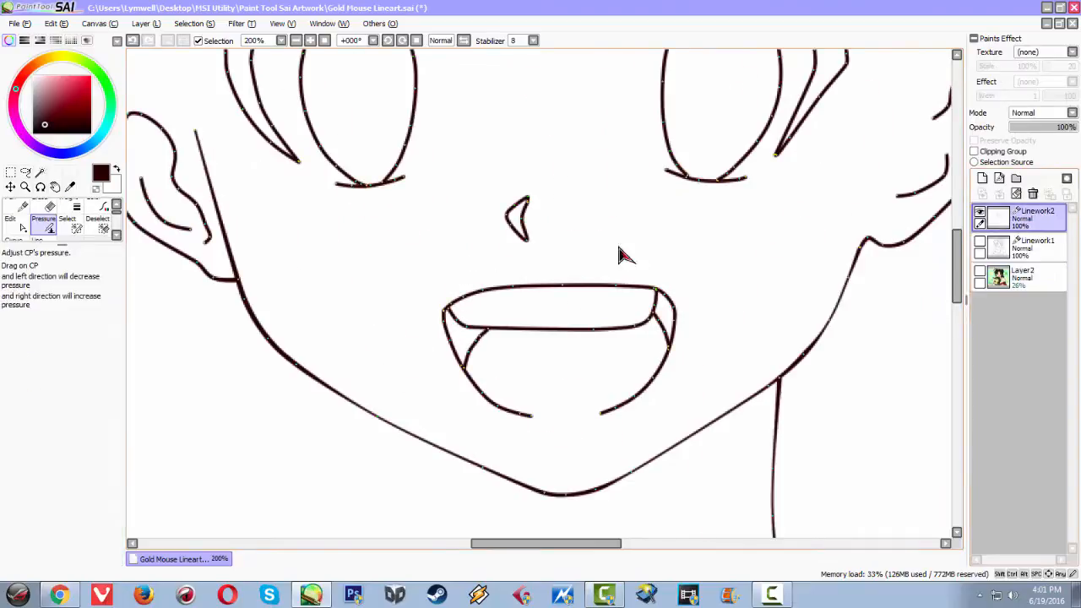
drag(556, 307, 456, 264)
scroll(438, 191, up, 1)
scroll(437, 195, up, 1)
mouse_move(413, 162)
mouse_down()
mouse_move(495, 205)
mouse_move(224, 166)
mouse_move(521, 198)
mouse_move(259, 152)
mouse_move(287, 144)
mouse_up()
mouse_move(369, 185)
mouse_down()
mouse_move(217, 241)
mouse_move(379, 138)
mouse_move(18, 124)
mouse_up()
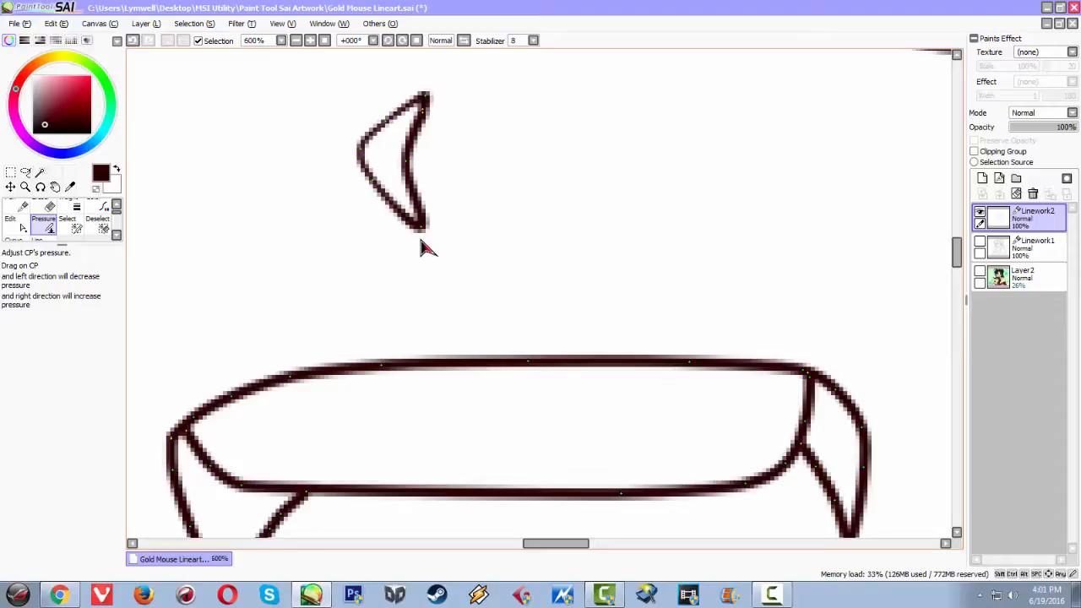
drag(421, 226, 222, 275)
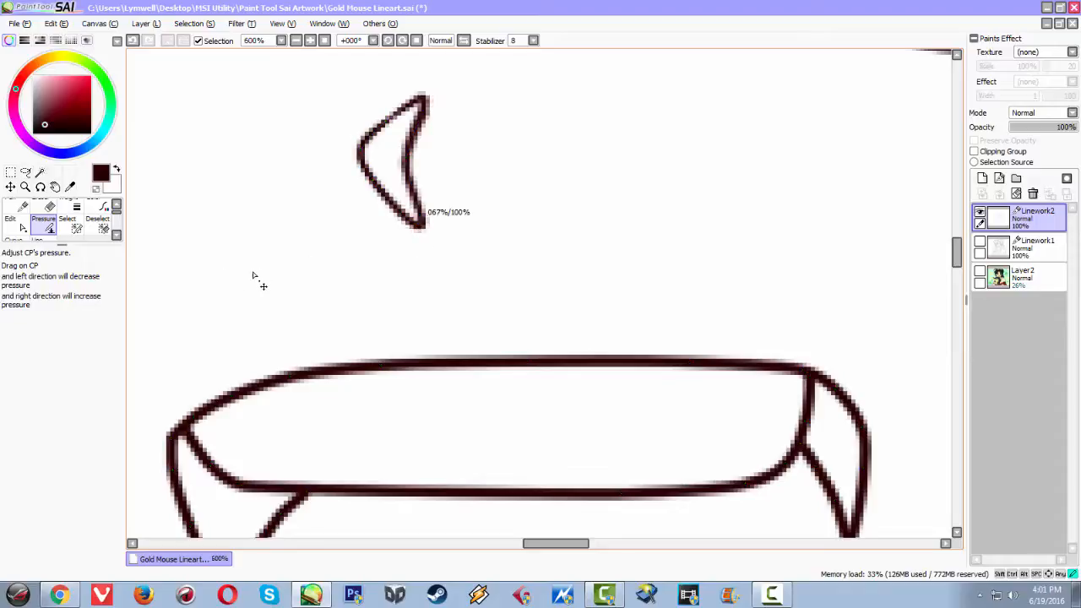
drag(409, 160, 479, 162)
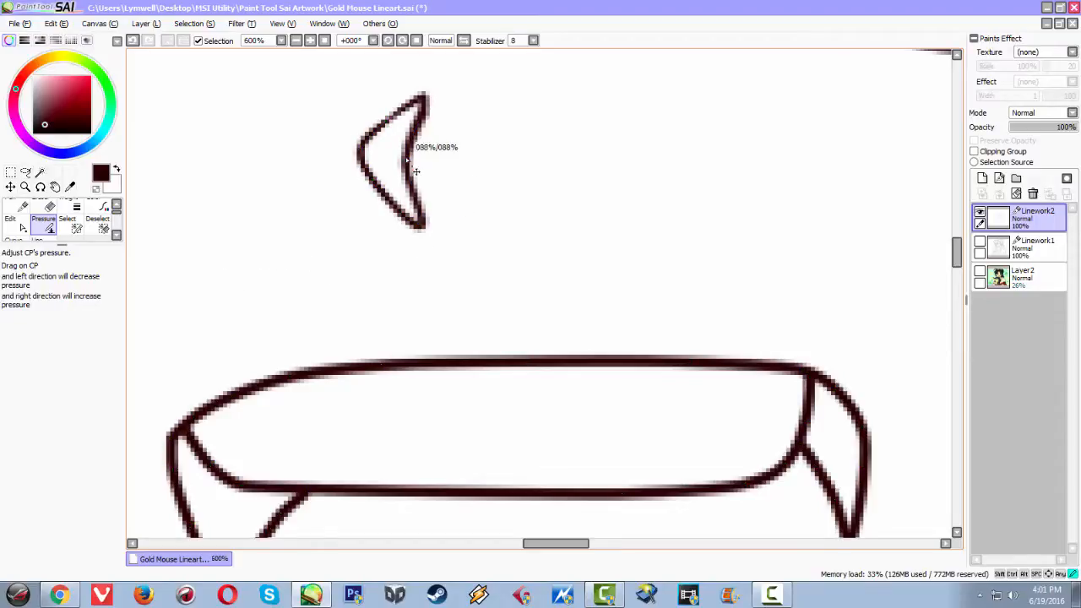
Thin the upper edge of the mouth by lowering the pressure of its control points from the left bend to the right corner.
scroll(593, 244, down, 5)
scroll(605, 273, up, 4)
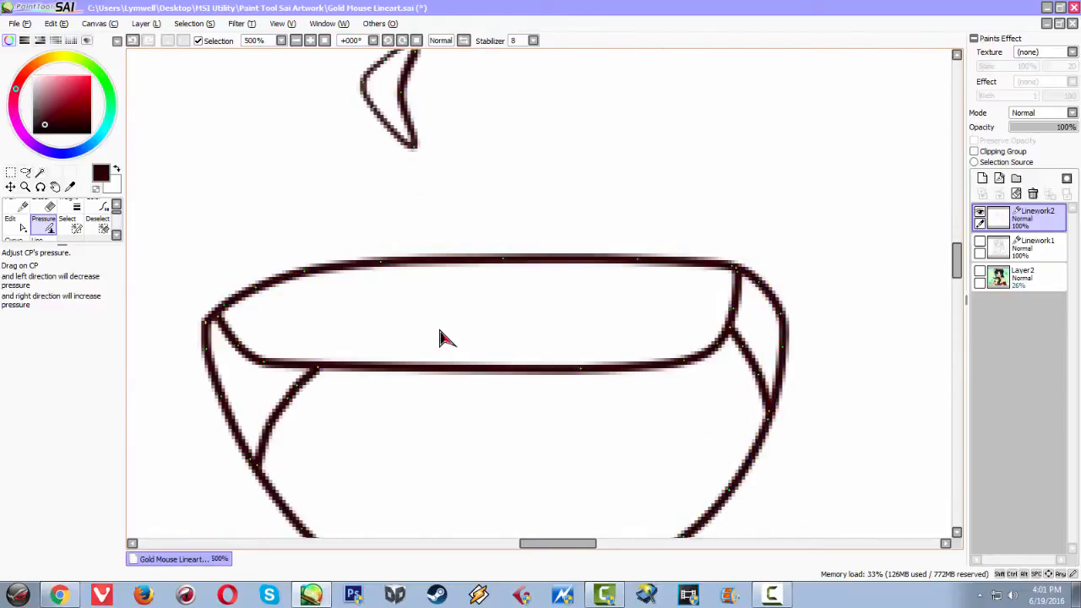
drag(391, 331, 421, 261)
drag(282, 217, 337, 212)
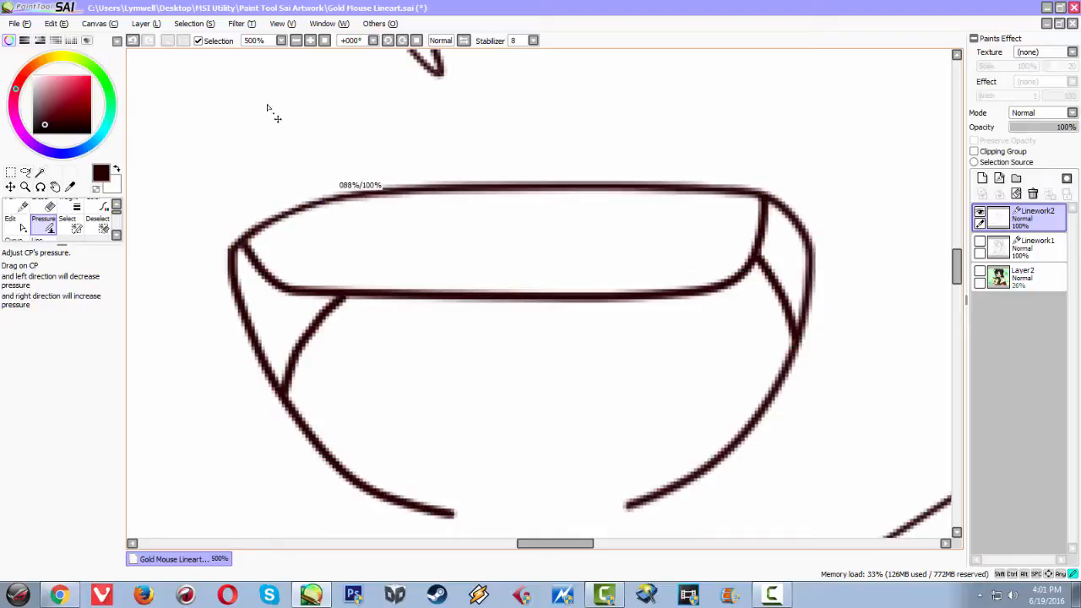
drag(403, 181, 380, 180)
drag(529, 187, 497, 90)
drag(663, 187, 653, 81)
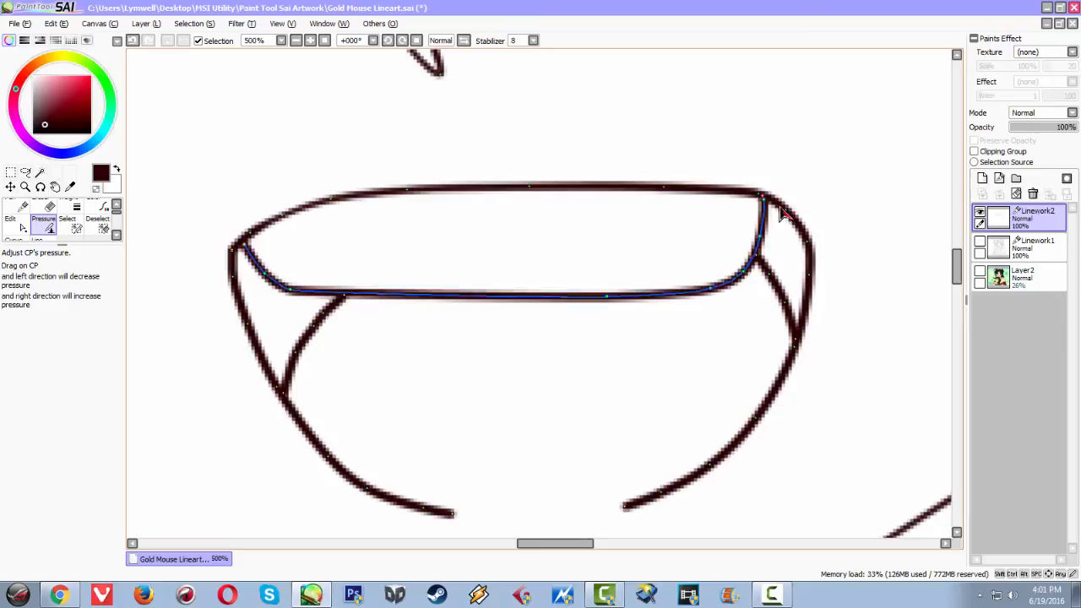
drag(676, 200, 632, 92)
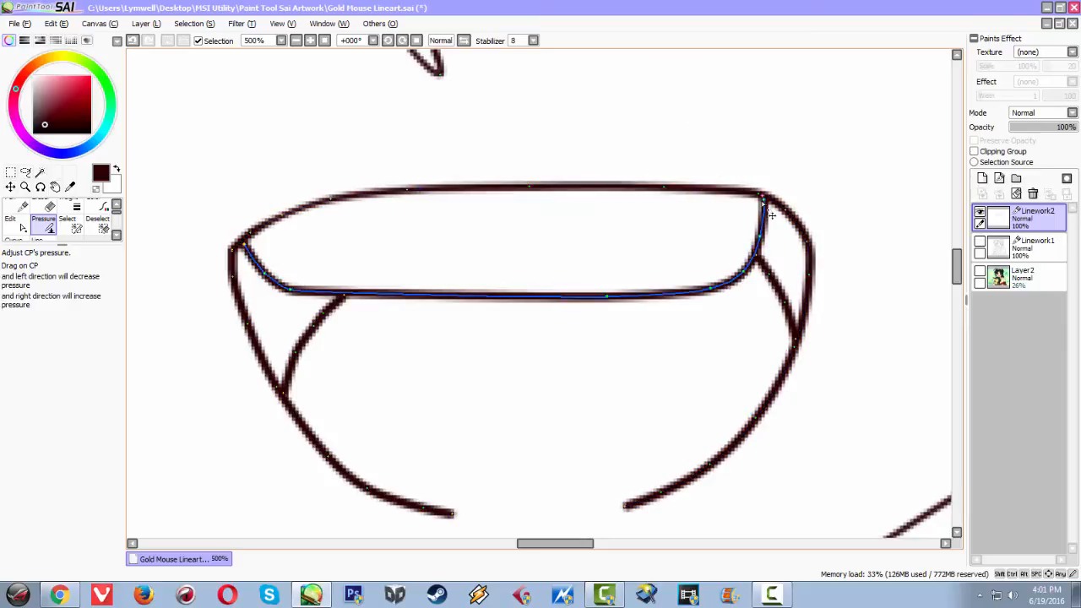
drag(760, 195, 765, 96)
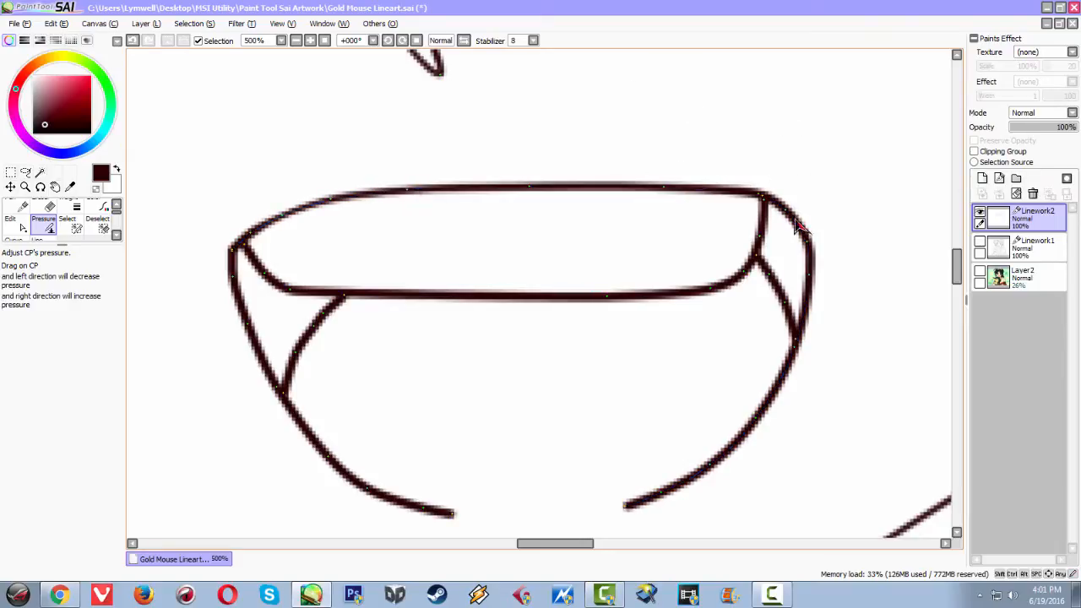
Thin the mouth outline at its upper-right bend and along the lower-right curve, keeping the right side thick.
drag(842, 94, 561, 319)
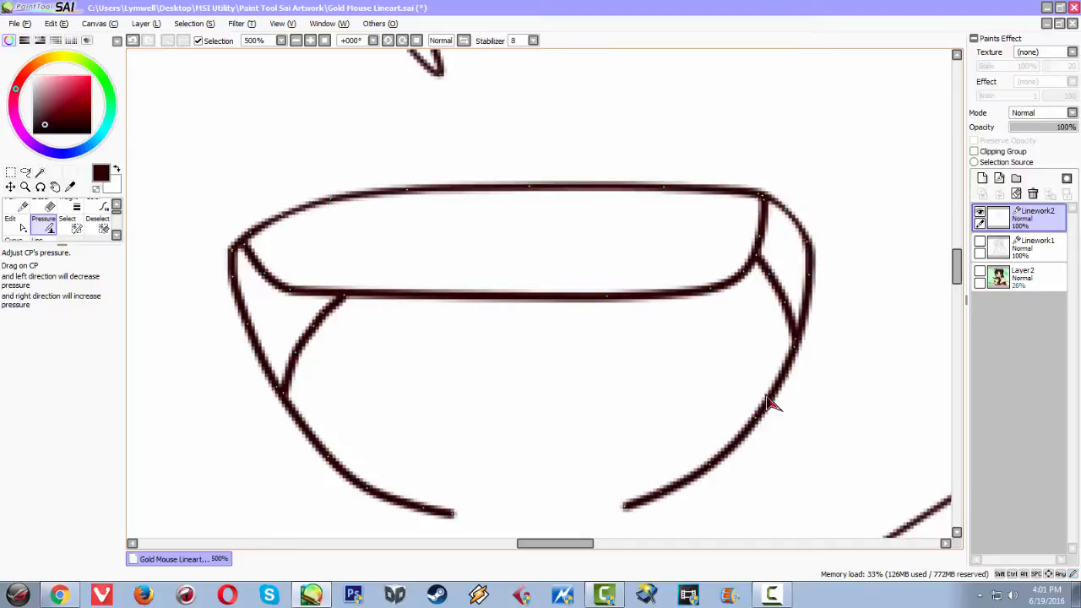
mouse_move(811, 285)
mouse_down()
mouse_move(760, 292)
mouse_move(849, 296)
mouse_up()
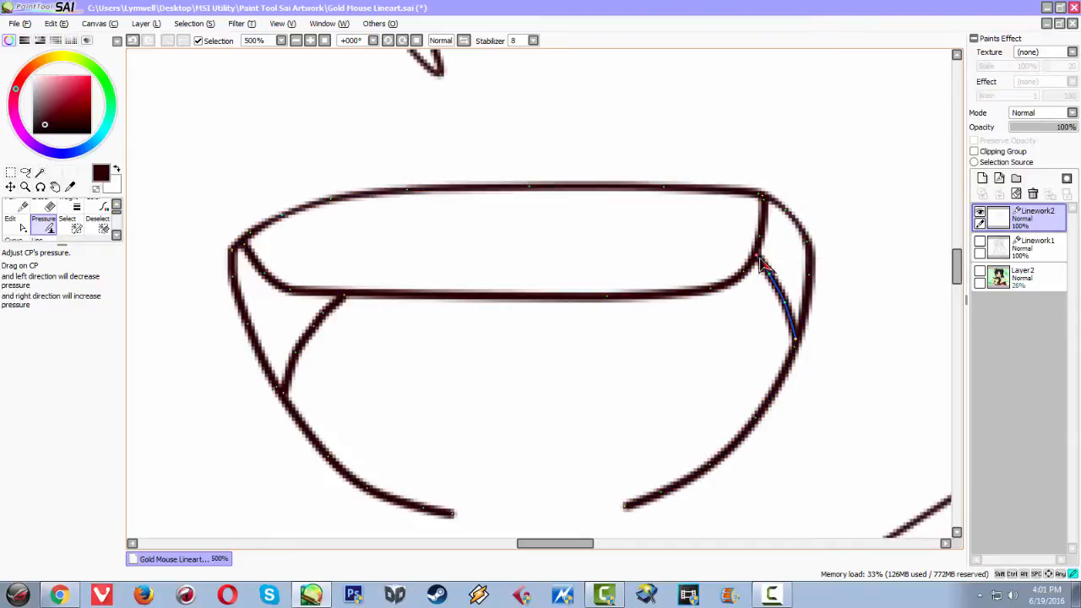
mouse_move(812, 258)
mouse_down()
mouse_move(843, 218)
mouse_move(735, 270)
mouse_move(887, 212)
mouse_move(851, 212)
mouse_move(815, 184)
mouse_move(801, 434)
mouse_up()
mouse_move(795, 339)
mouse_down()
mouse_move(715, 345)
mouse_move(722, 351)
mouse_up()
mouse_move(796, 350)
mouse_down()
mouse_move(861, 423)
mouse_move(684, 337)
mouse_move(743, 452)
mouse_move(802, 498)
mouse_move(580, 326)
mouse_up()
mouse_move(735, 478)
mouse_down()
mouse_move(745, 343)
mouse_move(627, 211)
mouse_up()
mouse_move(677, 358)
mouse_down()
mouse_move(634, 300)
mouse_move(550, 228)
mouse_up()
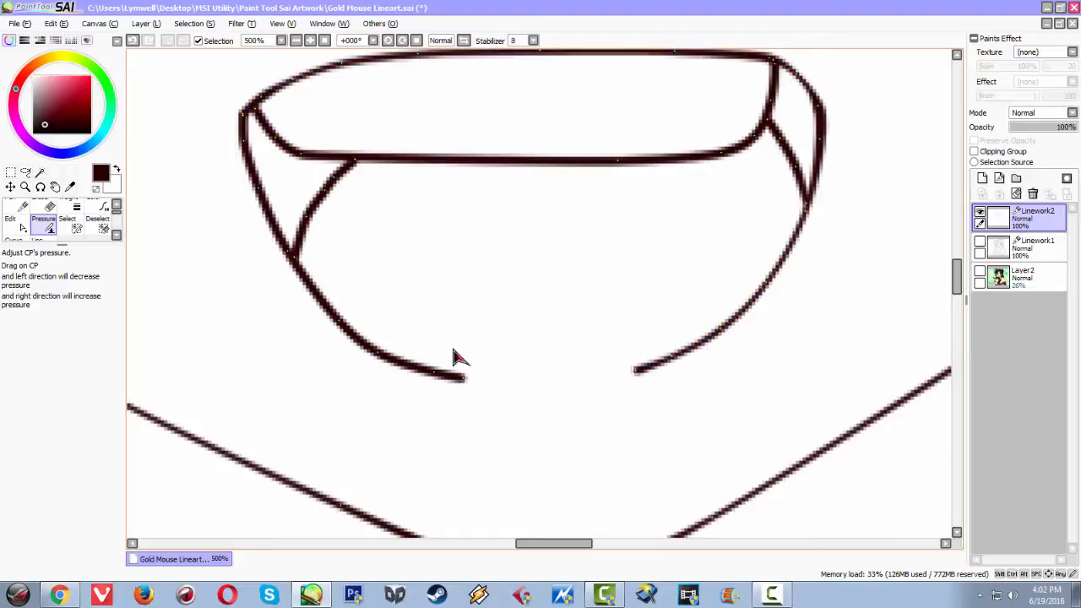
Thin the lower-left curve of the mouth by lowering the pressure of its control points up from the open end.
mouse_move(436, 378)
mouse_down()
mouse_move(445, 381)
mouse_move(281, 452)
mouse_move(279, 443)
mouse_up()
drag(463, 379, 343, 442)
drag(379, 354, 340, 377)
drag(344, 335, 203, 353)
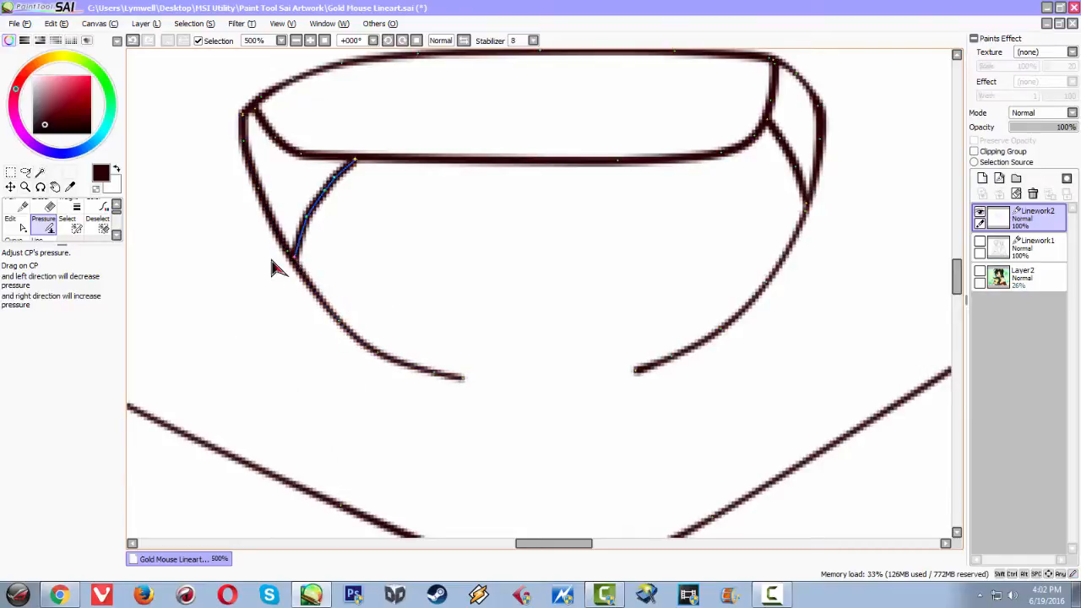
Vary the point pressure along the mouth's left side and at its upper-left corner.
mouse_move(293, 262)
mouse_down()
mouse_move(212, 275)
mouse_move(254, 251)
mouse_move(379, 280)
mouse_move(242, 251)
mouse_move(336, 224)
mouse_up()
drag(250, 205, 145, 219)
mouse_move(244, 141)
mouse_down()
mouse_move(152, 162)
mouse_move(181, 163)
mouse_up()
mouse_move(243, 117)
mouse_down()
mouse_move(213, 121)
mouse_move(307, 111)
mouse_up()
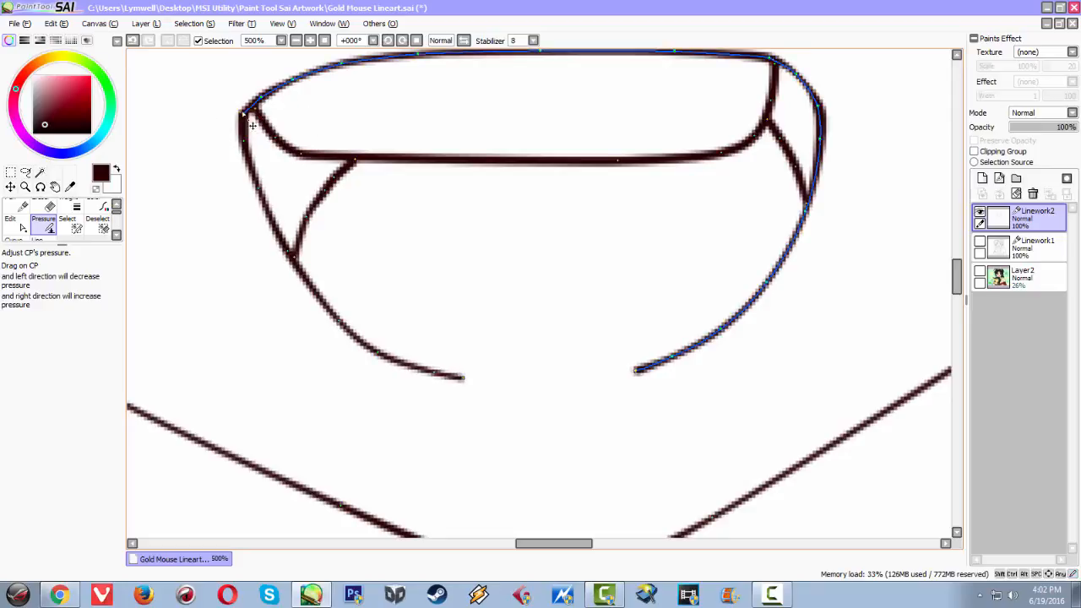
drag(243, 114, 190, 89)
drag(233, 125, 239, 126)
Thin the lower edge of the upper teeth by reducing point pressure toward both of its bends.
scroll(405, 187, down, 2)
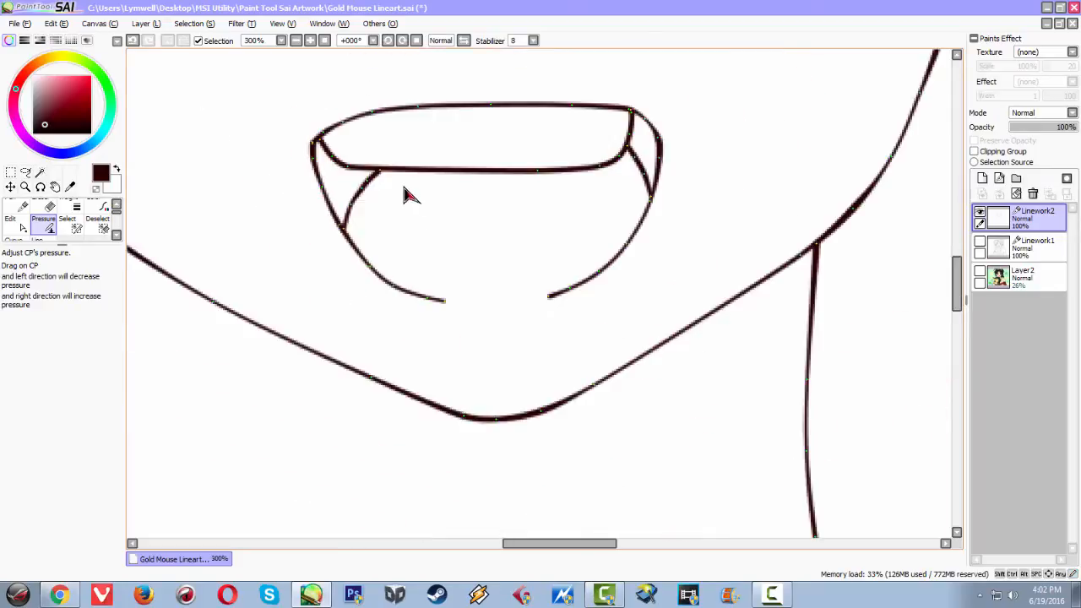
scroll(404, 183, up, 2)
drag(374, 173, 374, 171)
drag(429, 238, 448, 255)
drag(628, 165, 624, 129)
drag(629, 77, 656, 414)
drag(636, 248, 596, 7)
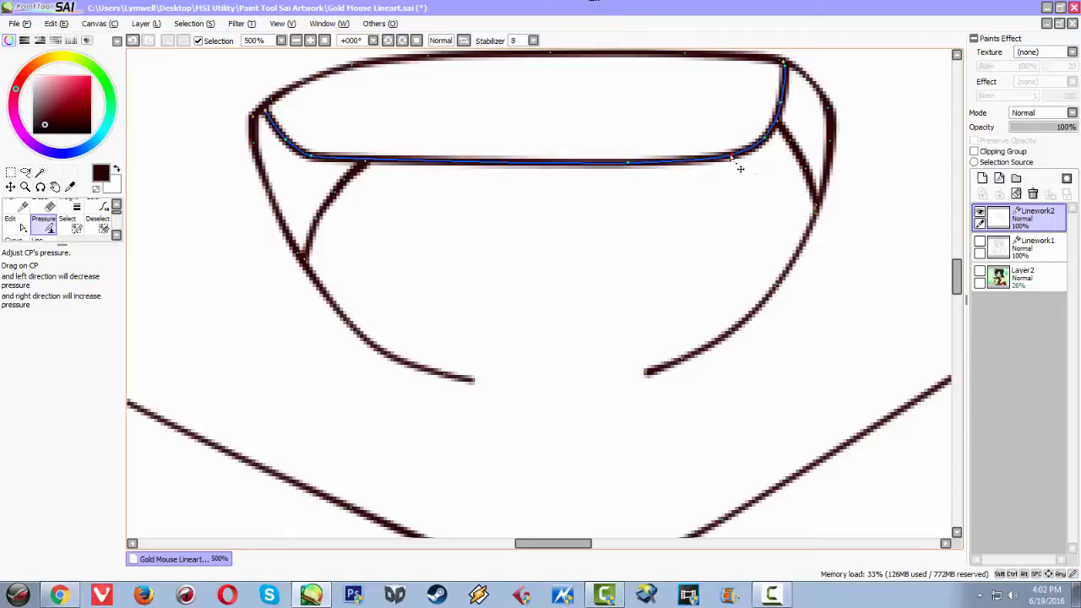
drag(741, 169, 524, 59)
drag(294, 153, 149, 228)
Examine the line weights of the mouth, nose and jaw from farther away.
scroll(712, 236, down, 2)
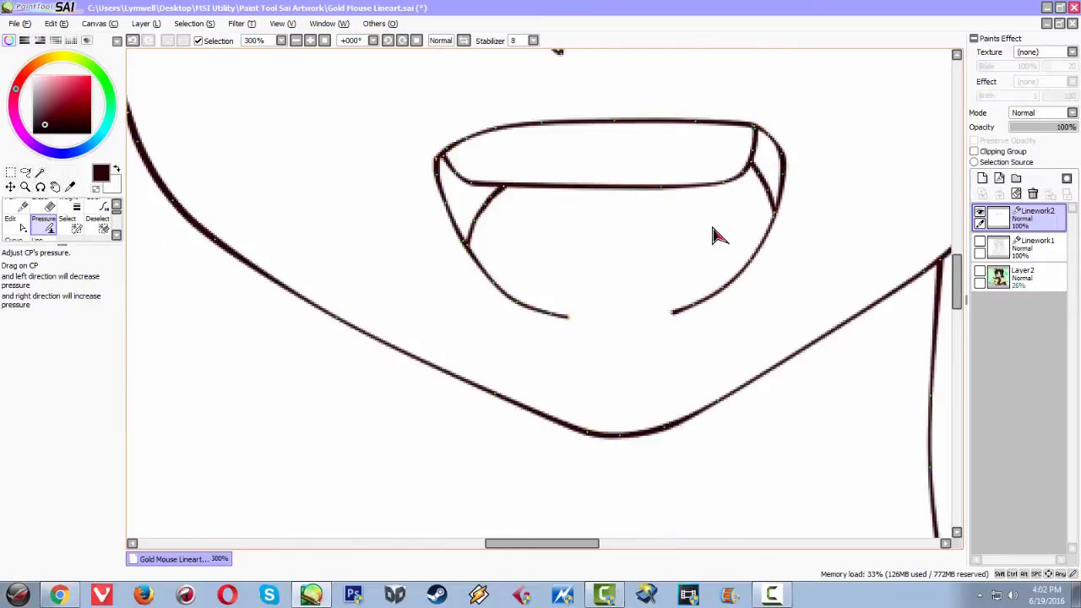
scroll(639, 244, down, 1)
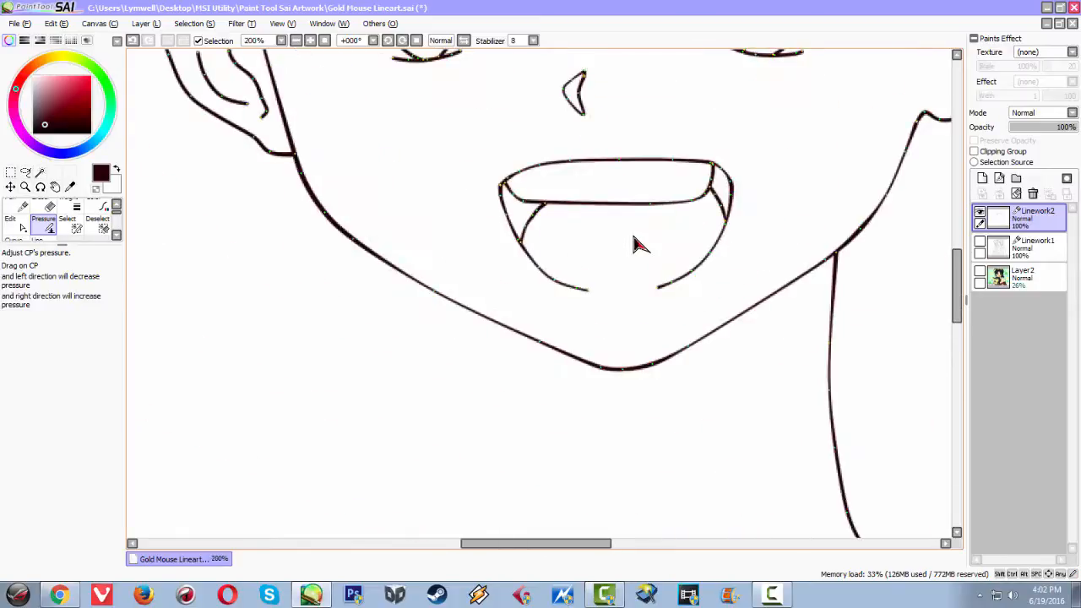
scroll(639, 244, down, 1)
scroll(723, 242, down, 1)
scroll(588, 187, down, 1)
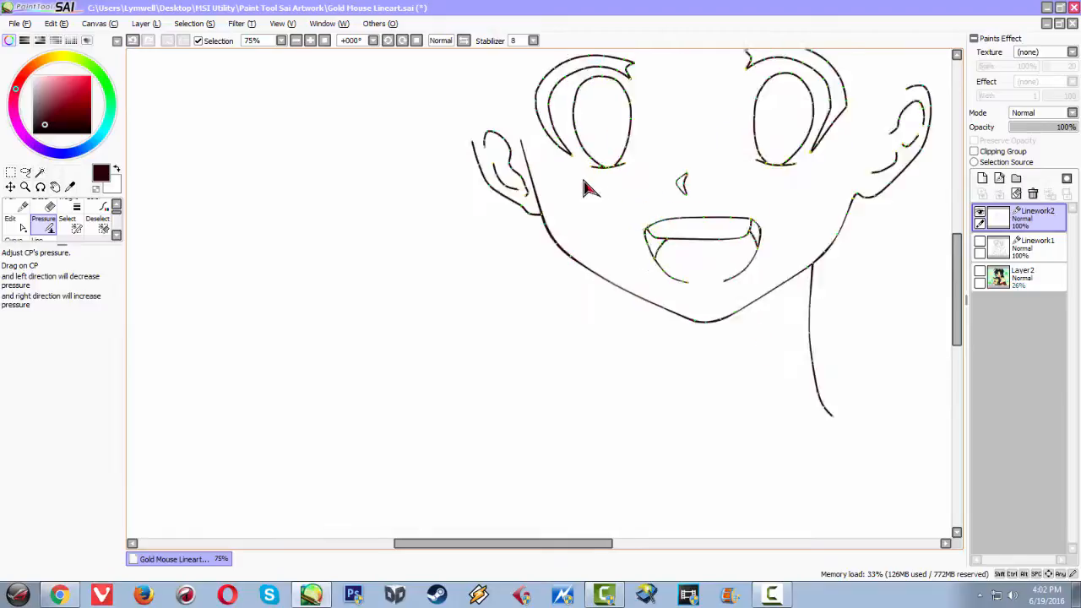
scroll(589, 187, up, 2)
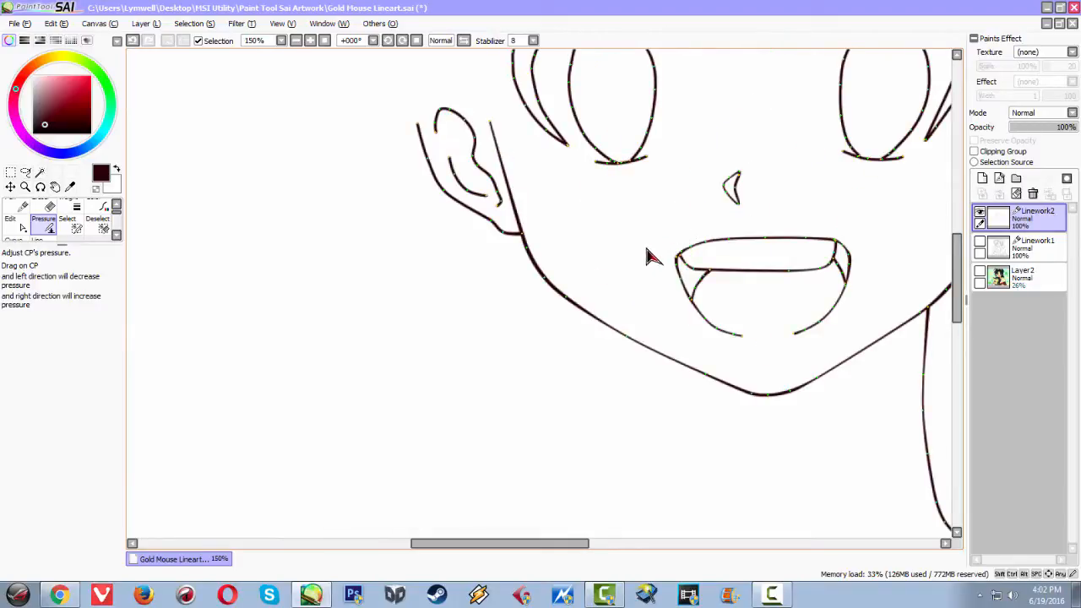
drag(629, 251, 537, 274)
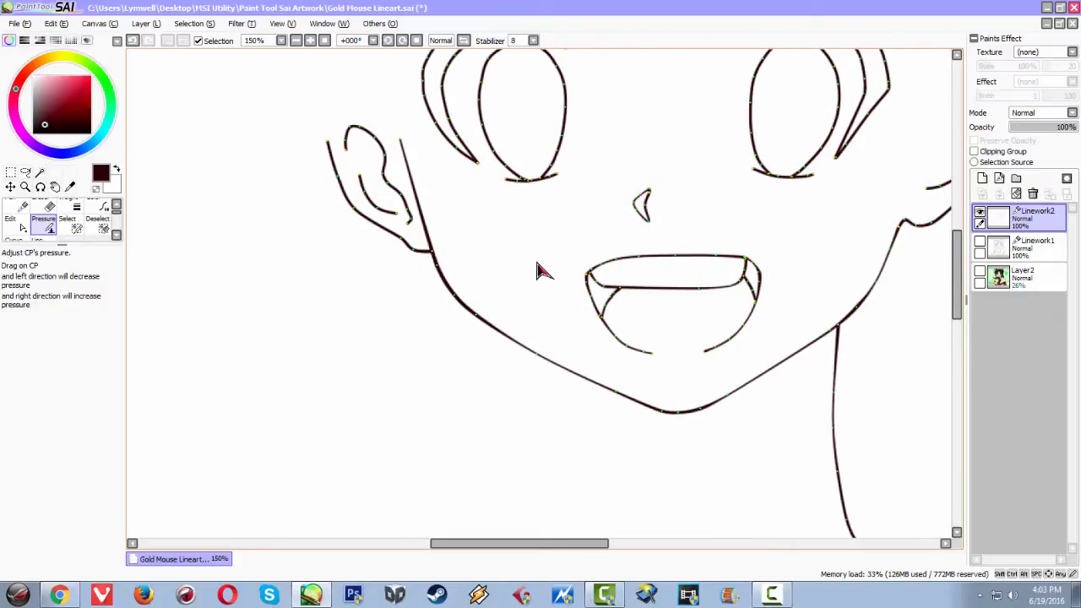
scroll(470, 240, down, 1)
Thin the left ear's outline at its upper end and just above the lobe, thickening its outer curve between them.
scroll(469, 242, up, 4)
drag(311, 196, 474, 338)
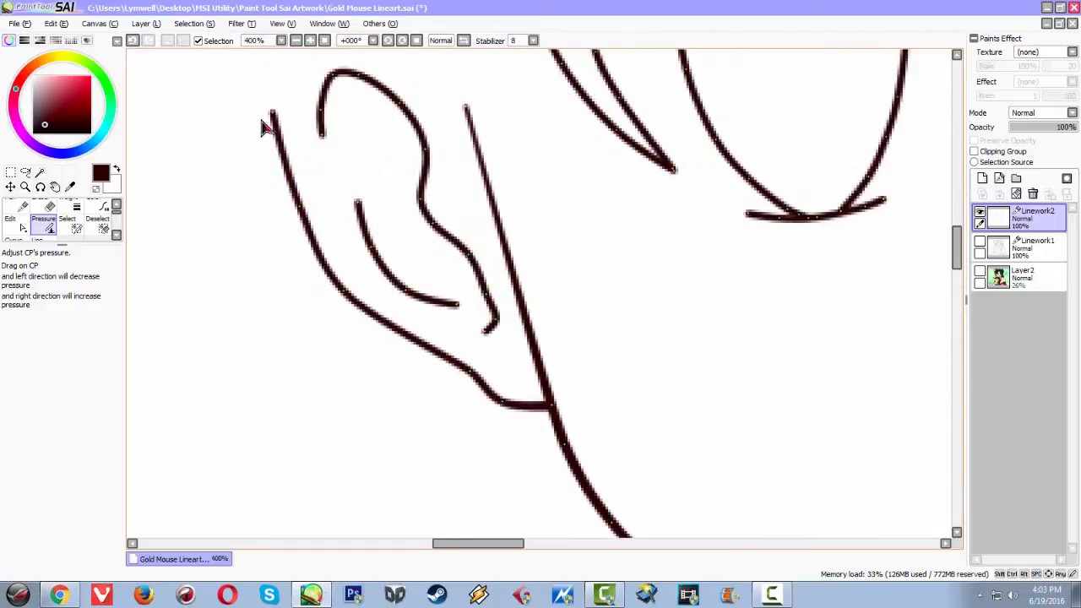
drag(272, 113, 138, 138)
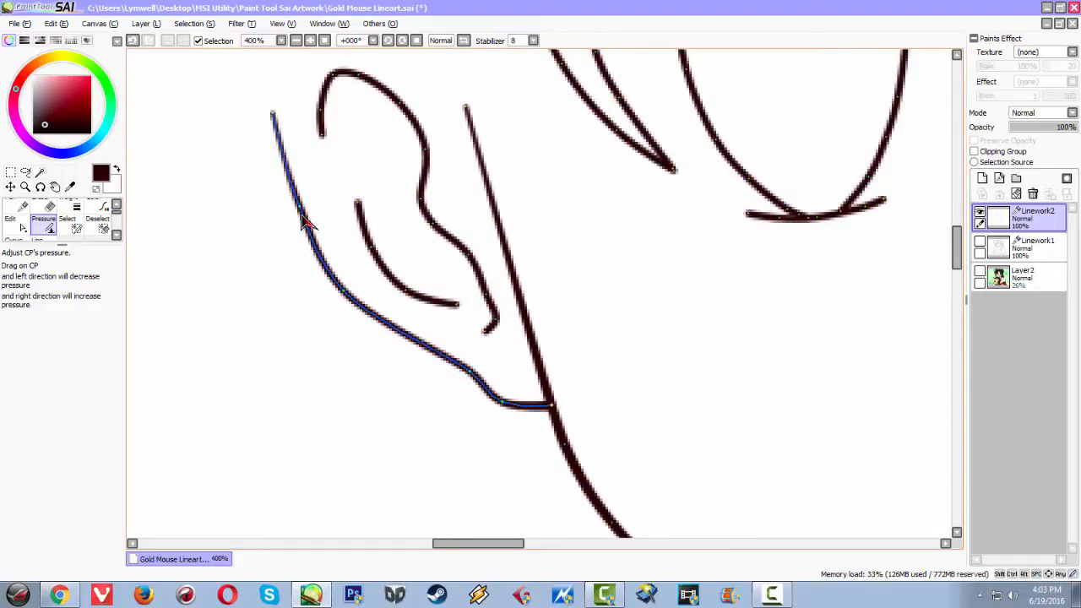
mouse_move(353, 307)
mouse_down()
mouse_move(270, 411)
mouse_move(441, 254)
mouse_move(446, 261)
mouse_up()
mouse_move(469, 372)
mouse_down()
mouse_move(558, 309)
mouse_move(362, 454)
mouse_up()
mouse_move(474, 376)
mouse_down()
mouse_move(605, 244)
mouse_move(327, 439)
mouse_up()
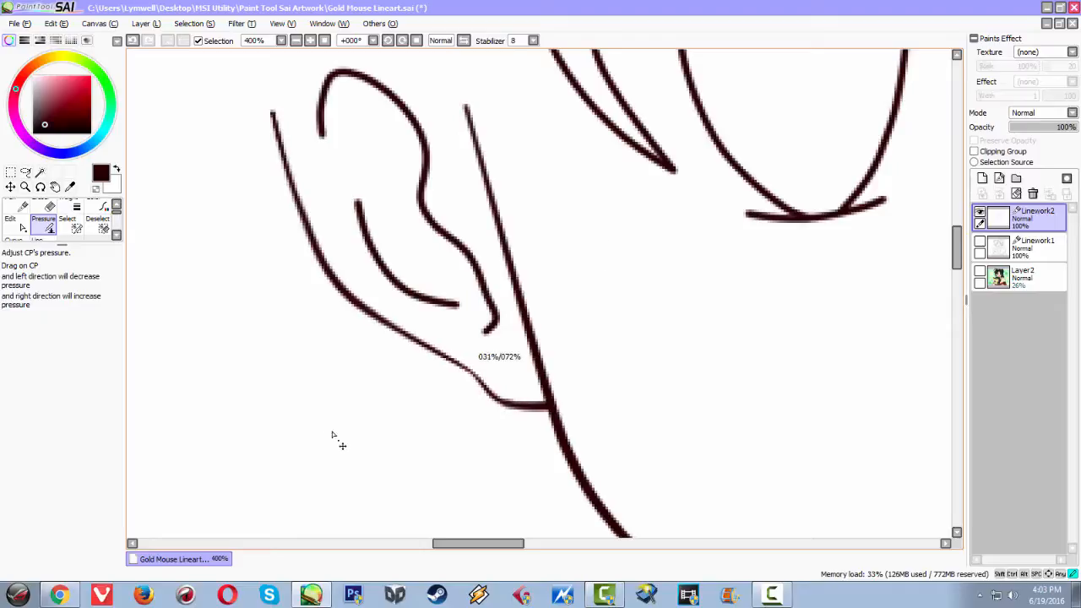
drag(362, 405, 362, 406)
Thin the short inner curve of the left ear by lowering the pressure of its middle and upper control points.
drag(405, 292, 272, 388)
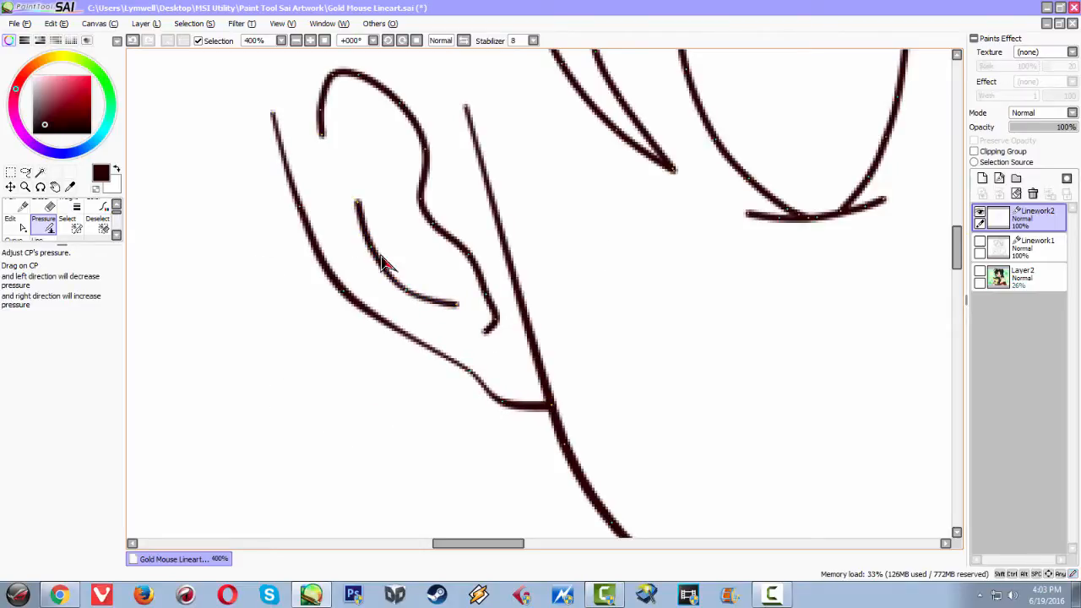
drag(380, 262, 355, 266)
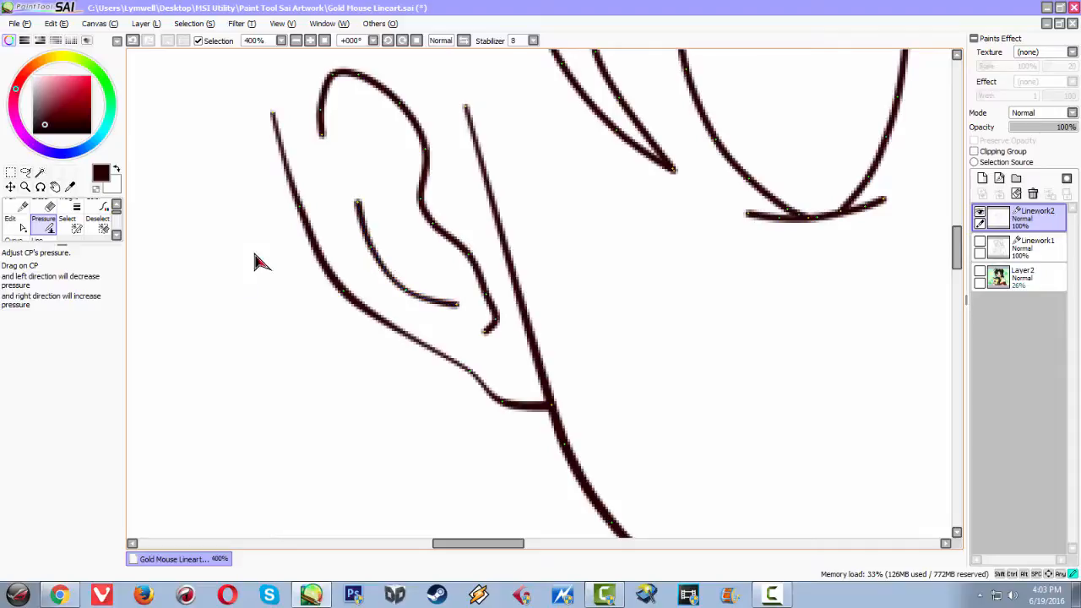
drag(357, 205, 203, 223)
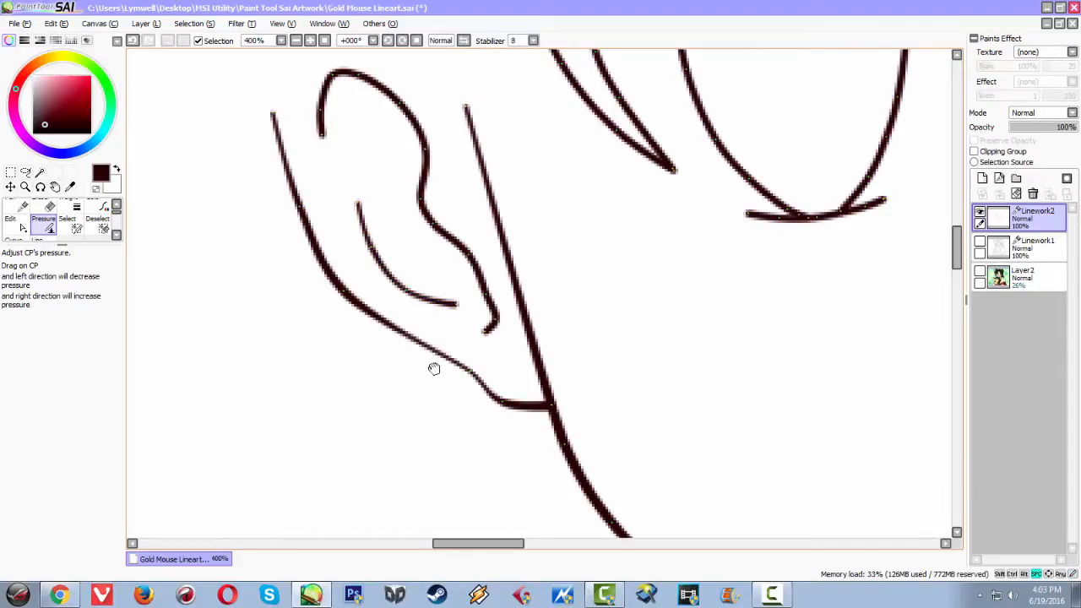
Adjust point pressure along the left ear's long inner contour, thinning its upper arc and both ends and thickening its lower bend.
drag(434, 369, 368, 447)
click(303, 165)
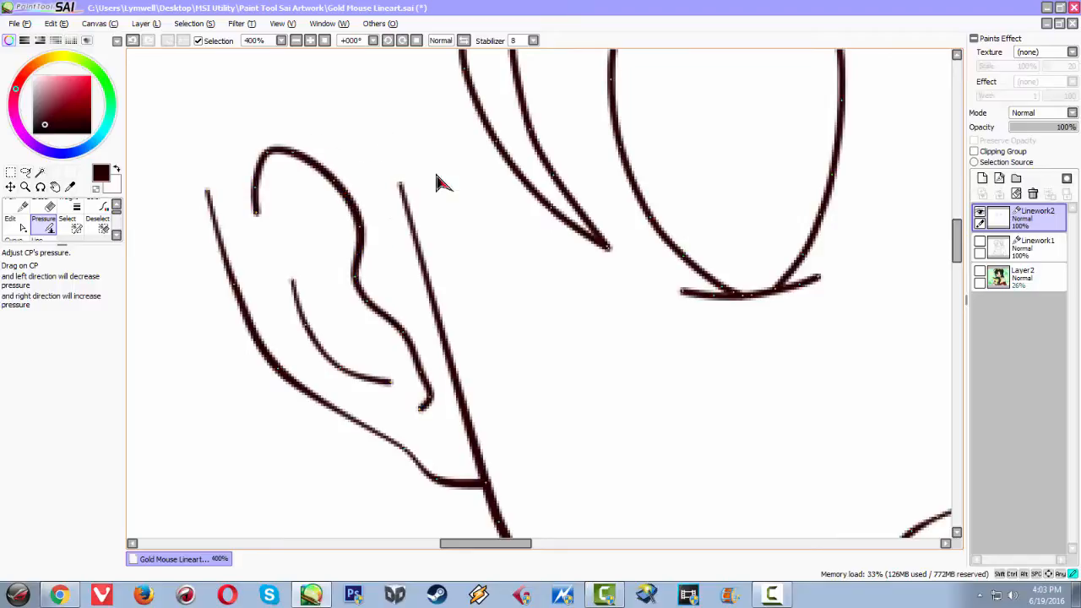
click(359, 207)
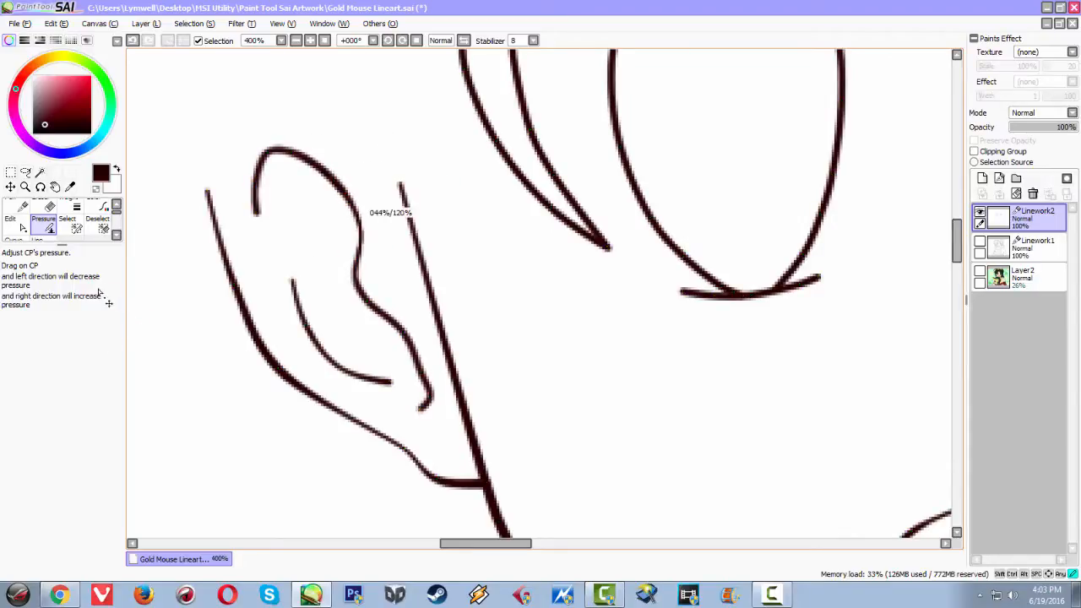
mouse_move(335, 180)
mouse_down()
mouse_move(288, 230)
mouse_move(263, 238)
mouse_move(337, 222)
mouse_move(88, 148)
mouse_up()
drag(252, 214, 240, 218)
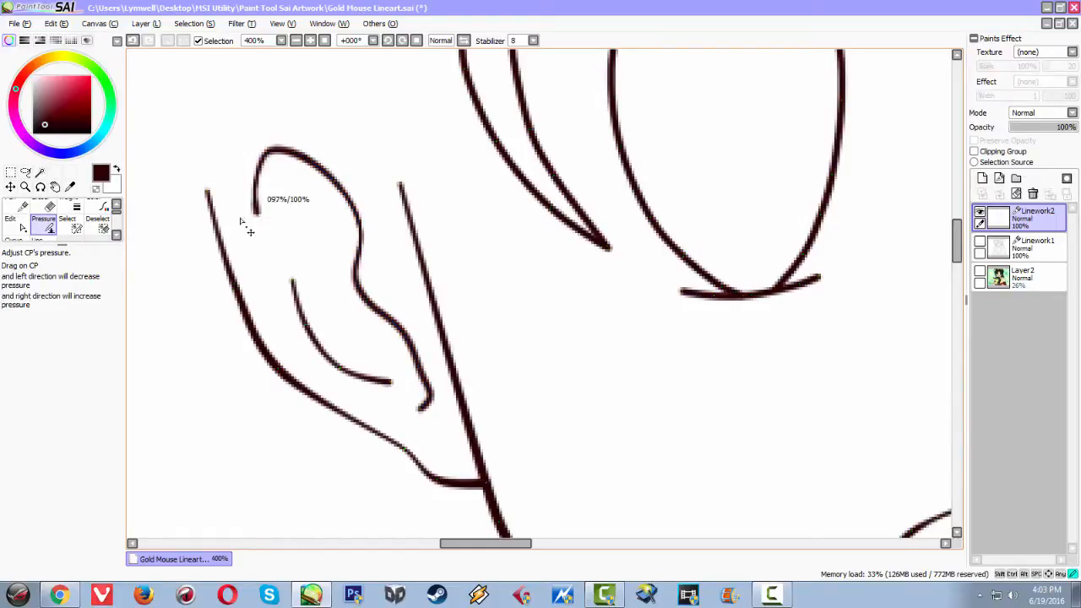
drag(175, 252, 166, 253)
drag(405, 333, 469, 279)
drag(397, 353, 414, 346)
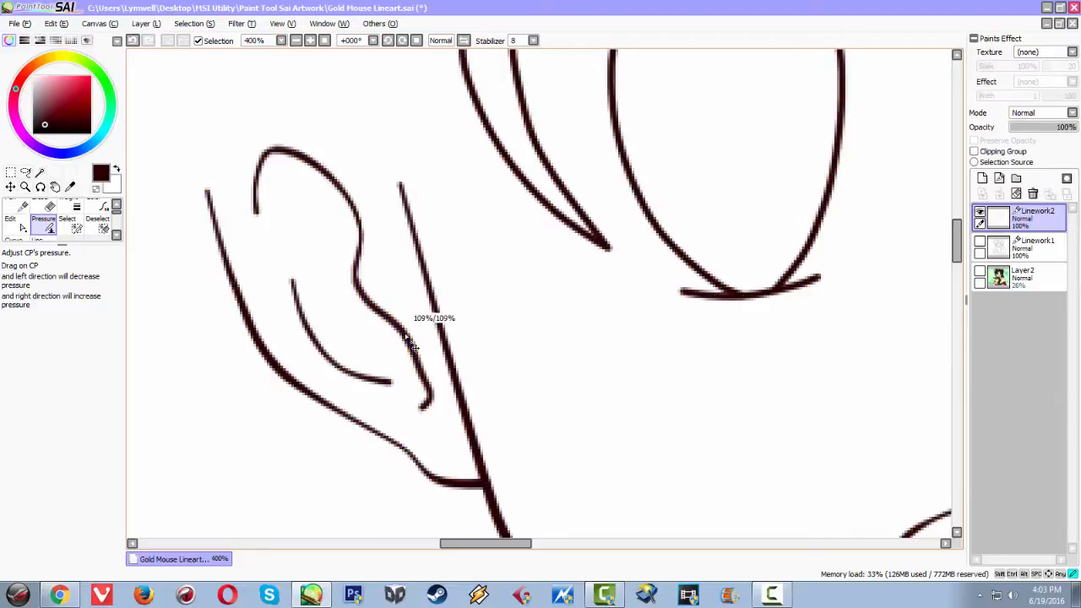
drag(253, 429, 273, 428)
mouse_move(425, 384)
mouse_down()
mouse_move(379, 414)
mouse_move(424, 403)
mouse_move(338, 426)
mouse_up()
Thin the right ear's outer outline by lowering the pressure of the control points along its side and above the lobe.
scroll(622, 403, down, 2)
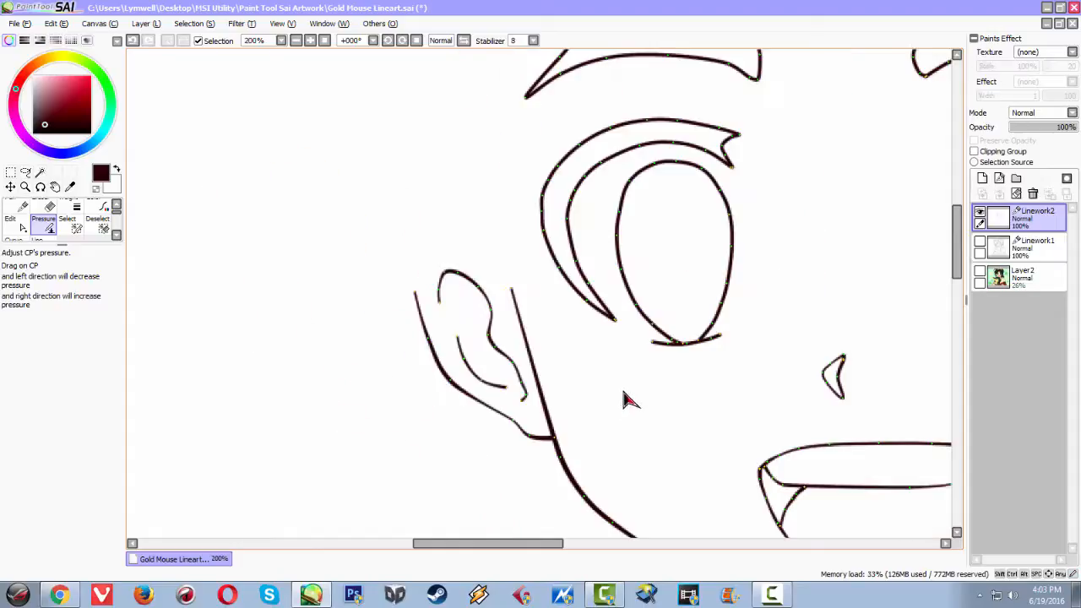
drag(618, 424, 274, 354)
drag(661, 353, 286, 410)
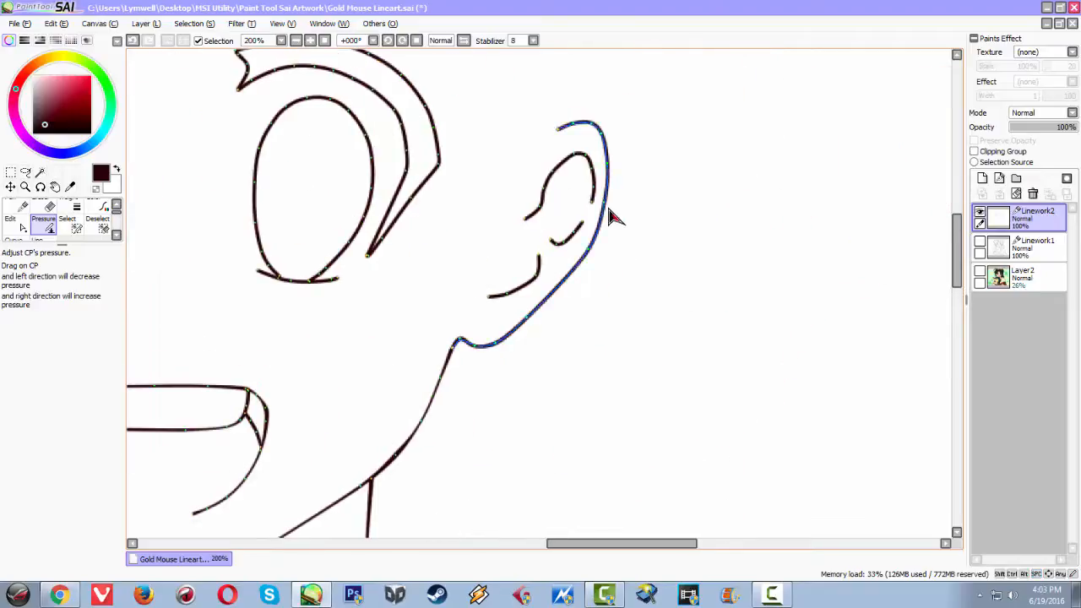
scroll(632, 209, up, 3)
scroll(590, 89, down, 2)
scroll(595, 123, up, 1)
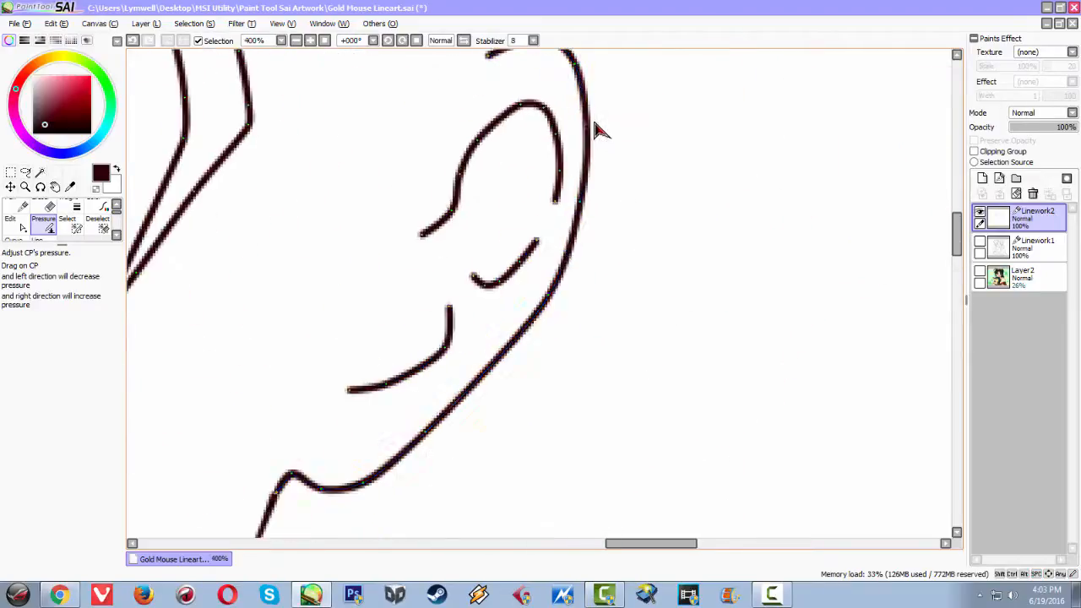
drag(584, 200, 429, 314)
drag(426, 433, 330, 421)
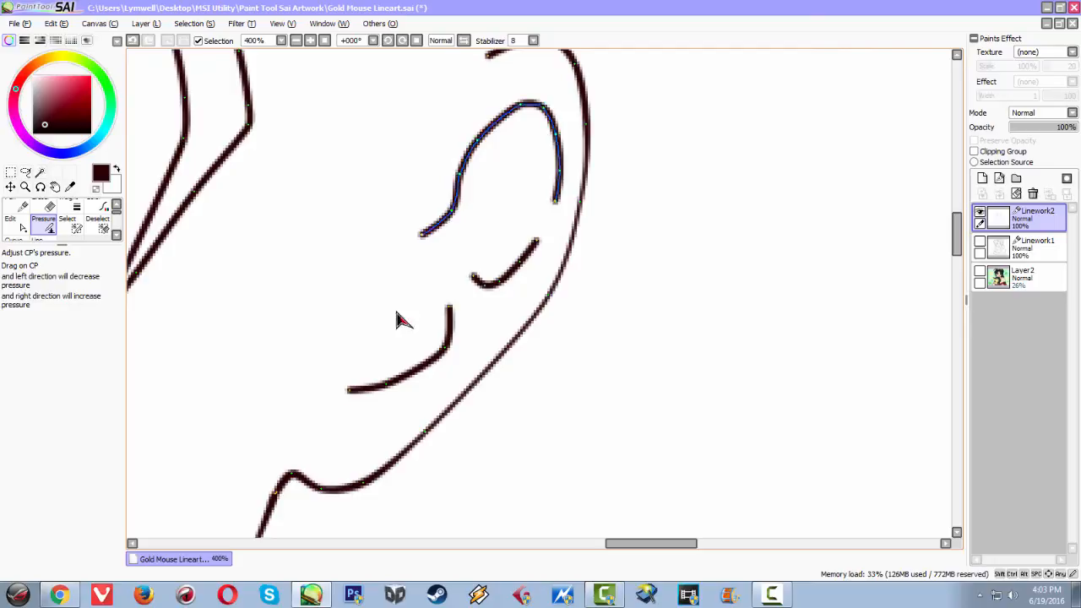
Thin the two short lower inner curves of the right ear by lowering the pressure of their control points.
drag(388, 385, 430, 446)
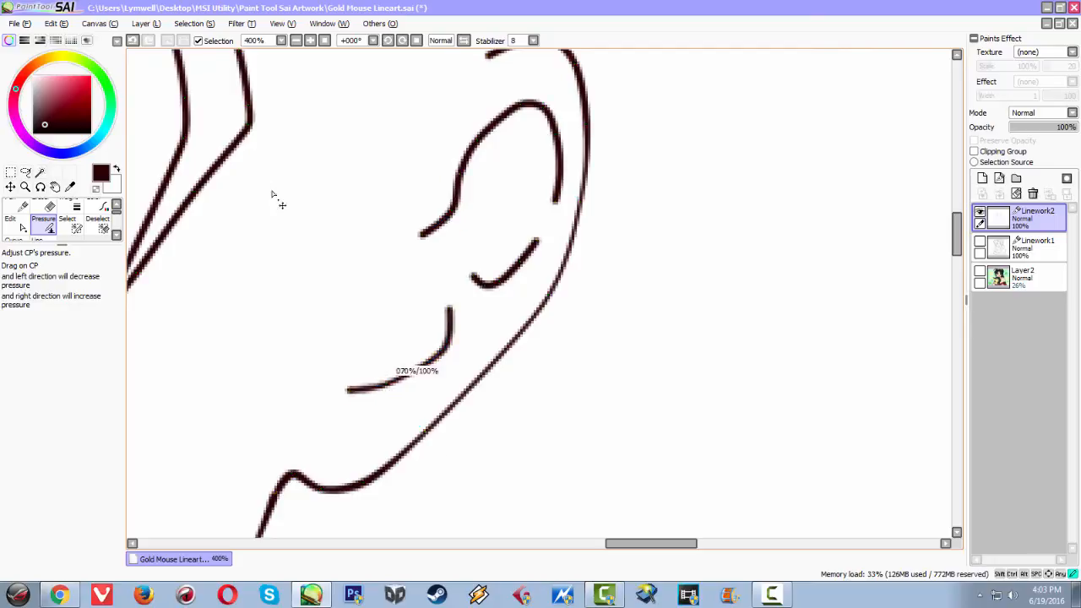
drag(444, 349, 410, 316)
drag(489, 284, 320, 137)
drag(536, 242, 452, 195)
Thin the lower outer tail of the left eye's upper lash outline by lowering its control points' pressure.
drag(289, 260, 662, 293)
scroll(618, 292, down, 6)
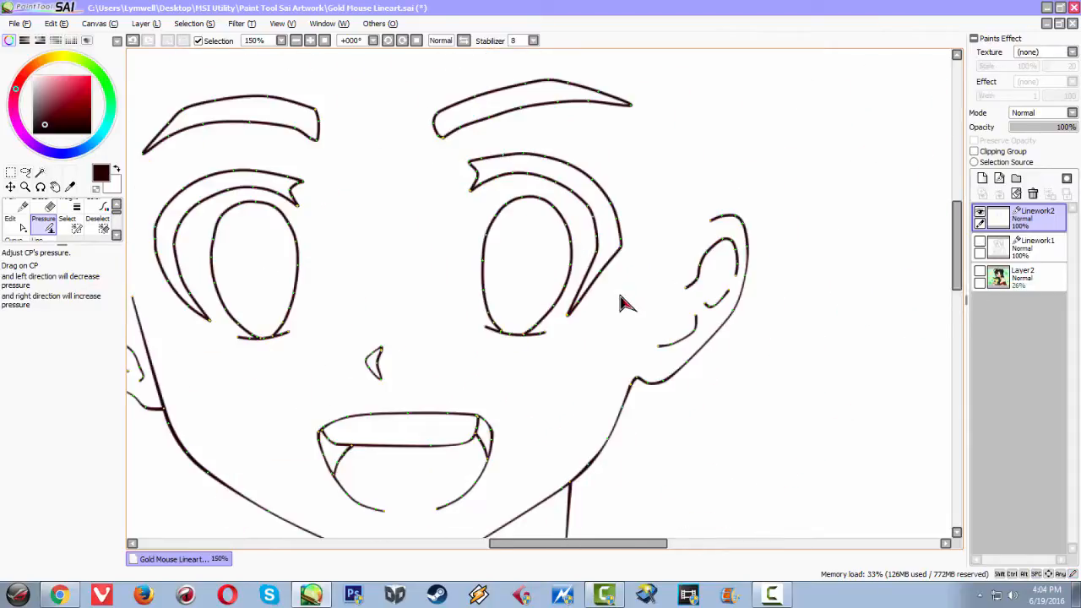
scroll(591, 306, up, 2)
scroll(514, 314, up, 1)
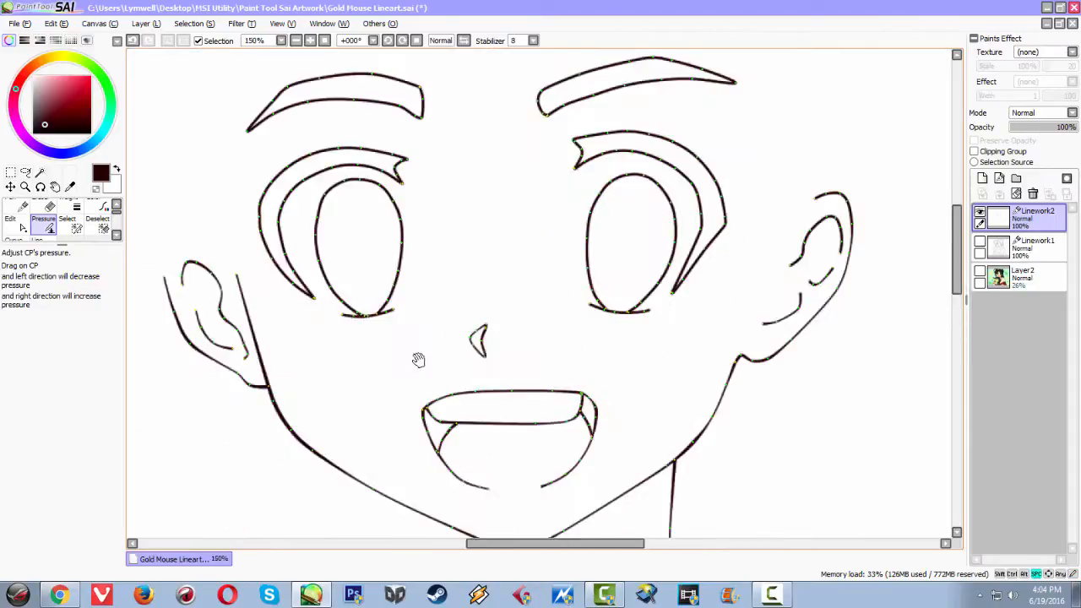
drag(417, 359, 508, 240)
scroll(532, 298, down, 1)
scroll(532, 302, down, 1)
scroll(527, 363, up, 2)
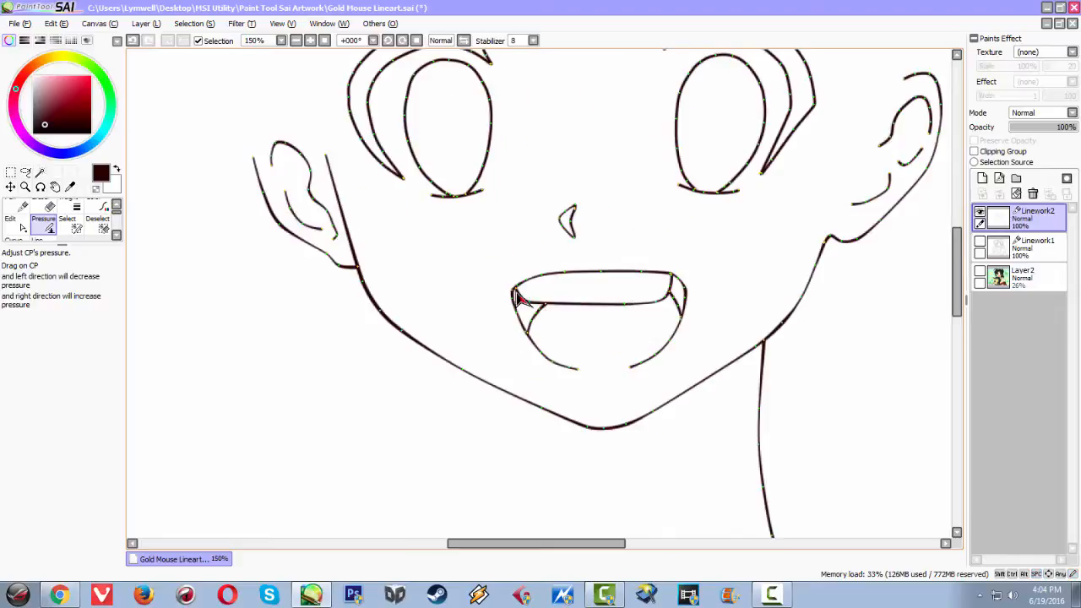
scroll(466, 270, down, 2)
scroll(442, 175, up, 5)
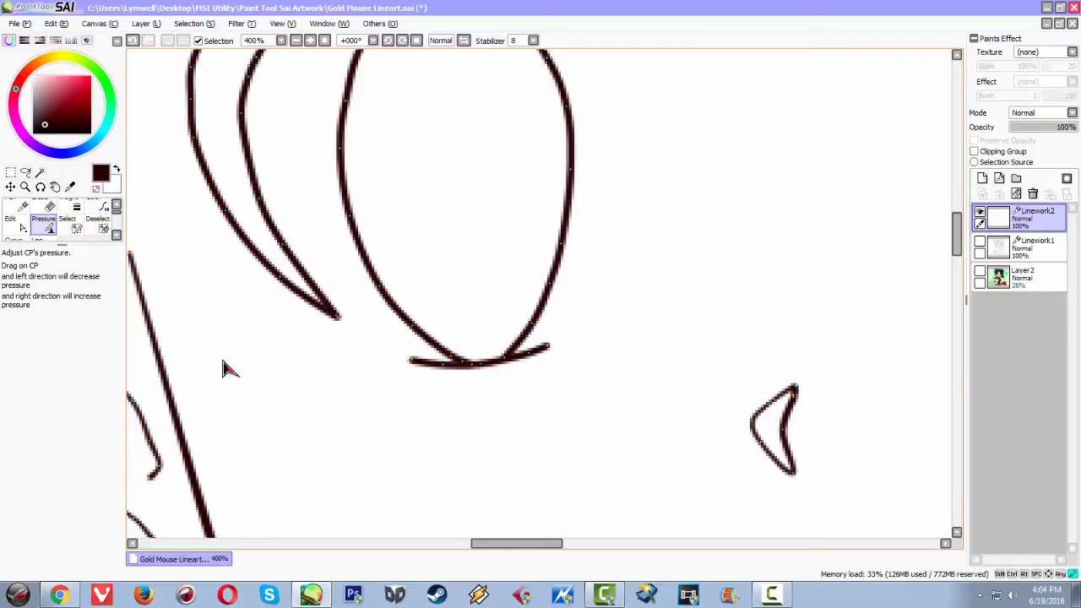
drag(254, 202, 127, 248)
drag(281, 277, 221, 324)
Adjust the pressure of the control points along the short line beneath the left eye to thin it.
drag(446, 367, 445, 369)
drag(451, 438, 451, 438)
drag(485, 365, 505, 445)
mouse_move(531, 354)
mouse_down()
mouse_move(592, 444)
mouse_move(405, 234)
mouse_move(420, 369)
mouse_up()
Thin the short line beneath the right eye by lowering the pressure of its control points.
drag(732, 360, 281, 289)
drag(642, 270, 635, 194)
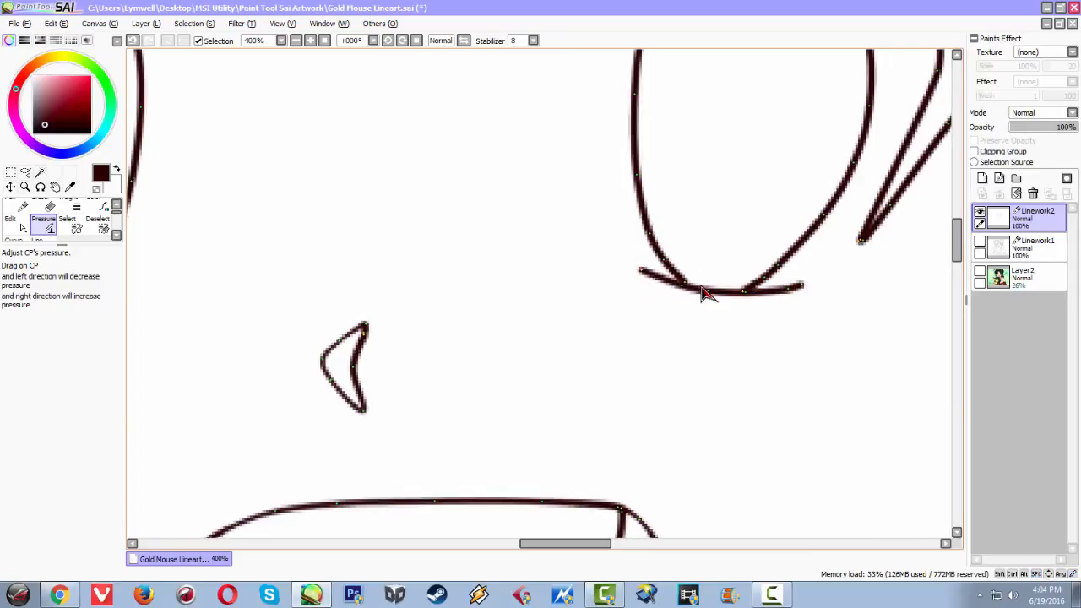
mouse_move(690, 288)
mouse_down()
mouse_move(700, 292)
mouse_move(699, 233)
mouse_up()
mouse_move(658, 429)
mouse_down()
mouse_move(675, 389)
mouse_move(778, 304)
mouse_move(813, 388)
mouse_move(805, 341)
mouse_up()
click(710, 295)
mouse_move(798, 305)
mouse_down()
mouse_move(755, 164)
mouse_move(810, 288)
mouse_move(743, 154)
mouse_move(733, 166)
mouse_up()
Select Layer2 and examine the face line art without control points, both close up and as a whole.
scroll(627, 244, down, 7)
scroll(564, 171, up, 3)
key(space)
drag(610, 287, 493, 147)
click(1034, 277)
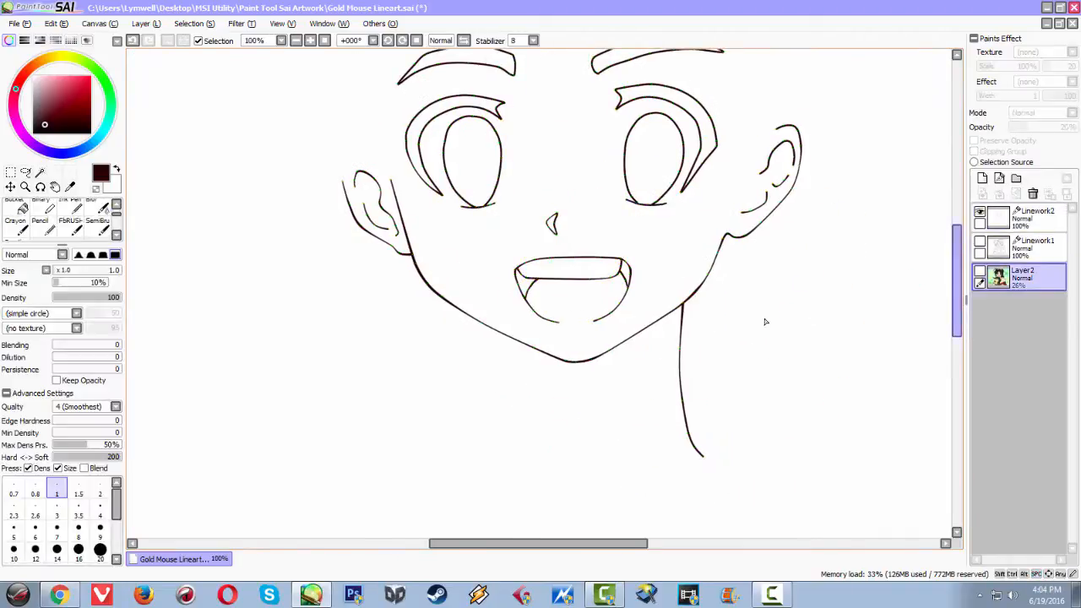
scroll(727, 314, down, 2)
scroll(710, 311, up, 2)
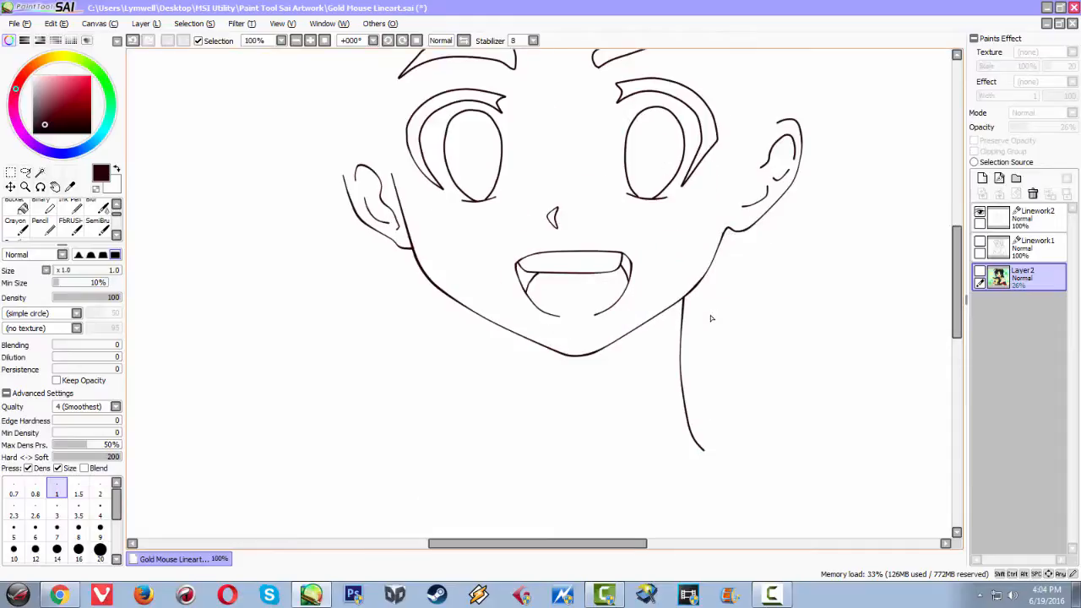
scroll(711, 318, down, 1)
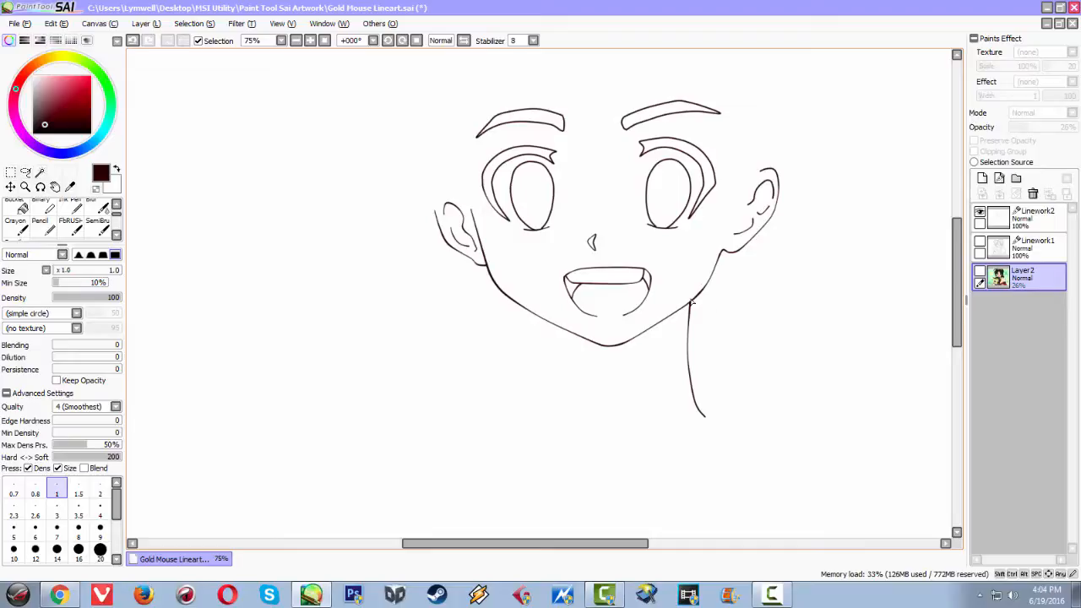
scroll(733, 255, down, 1)
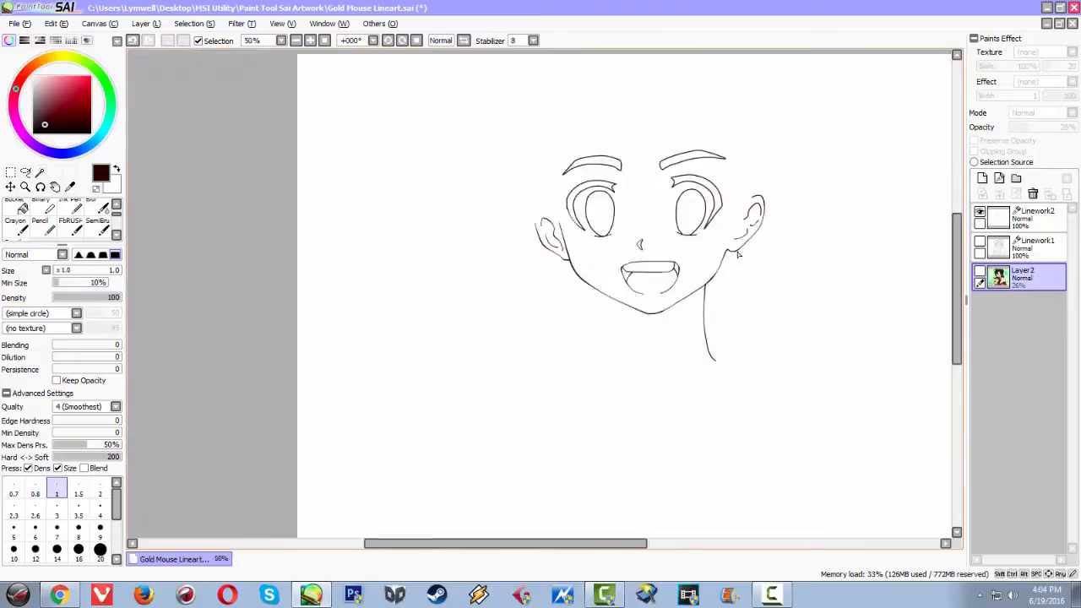
scroll(739, 255, up, 2)
drag(439, 186, 401, 288)
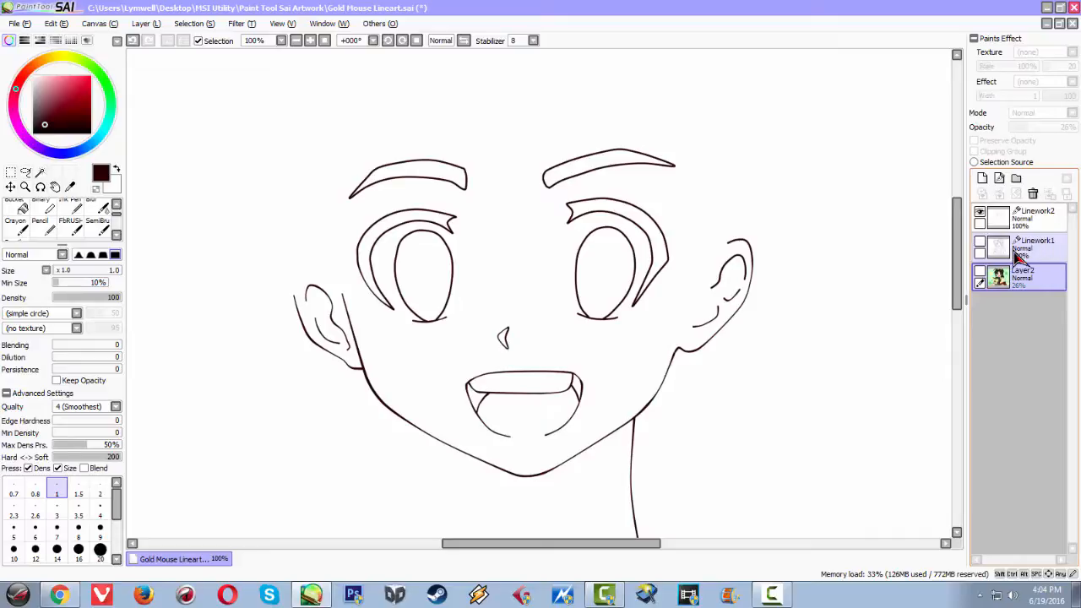
Show the Layer2 reference picture and add a new linework layer above Linework2.
click(1021, 217)
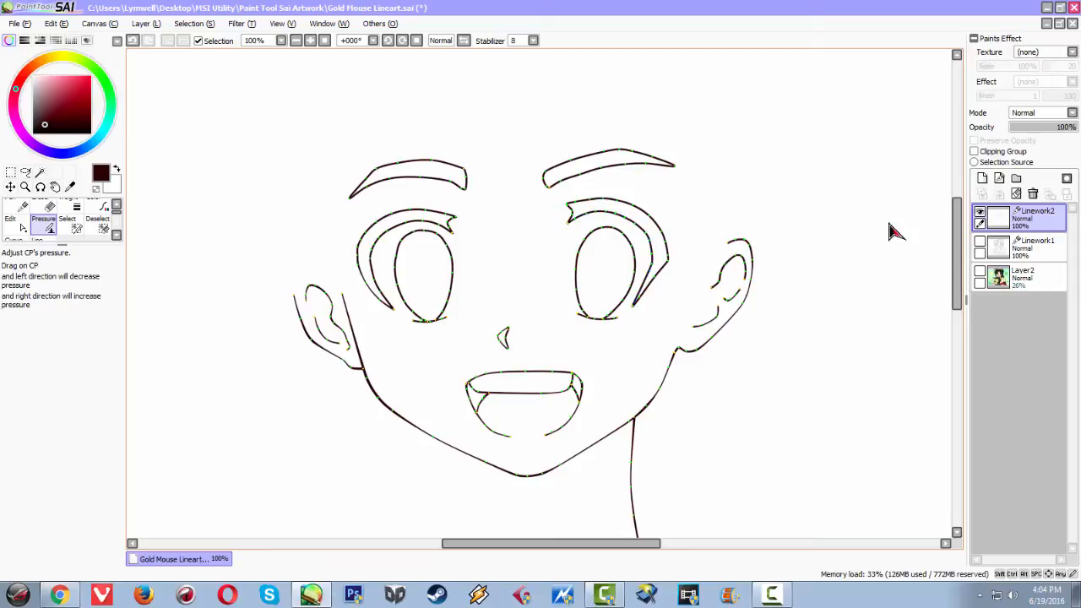
click(981, 274)
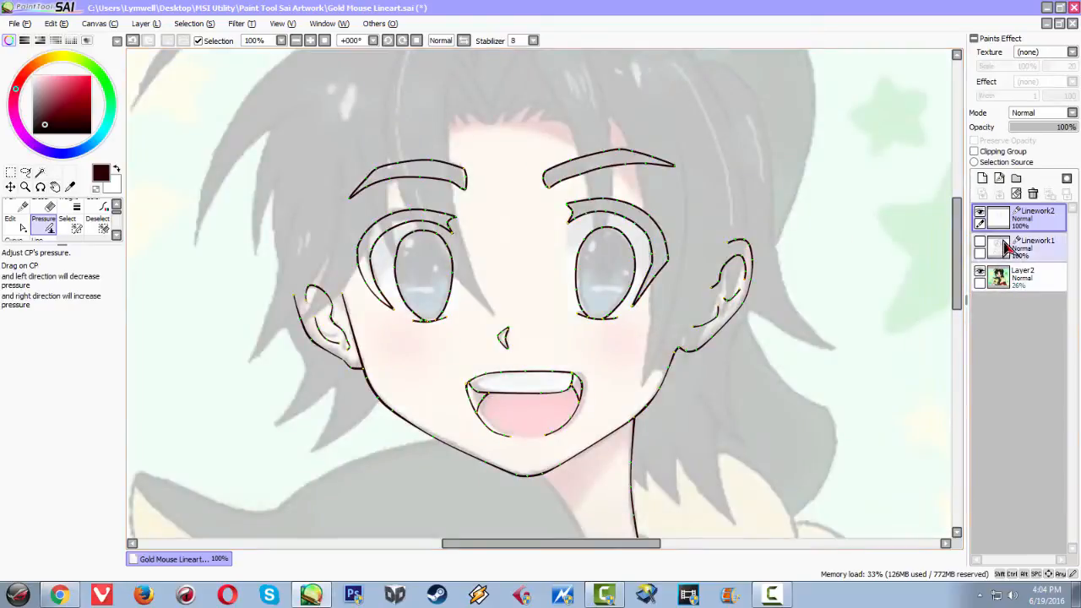
click(998, 180)
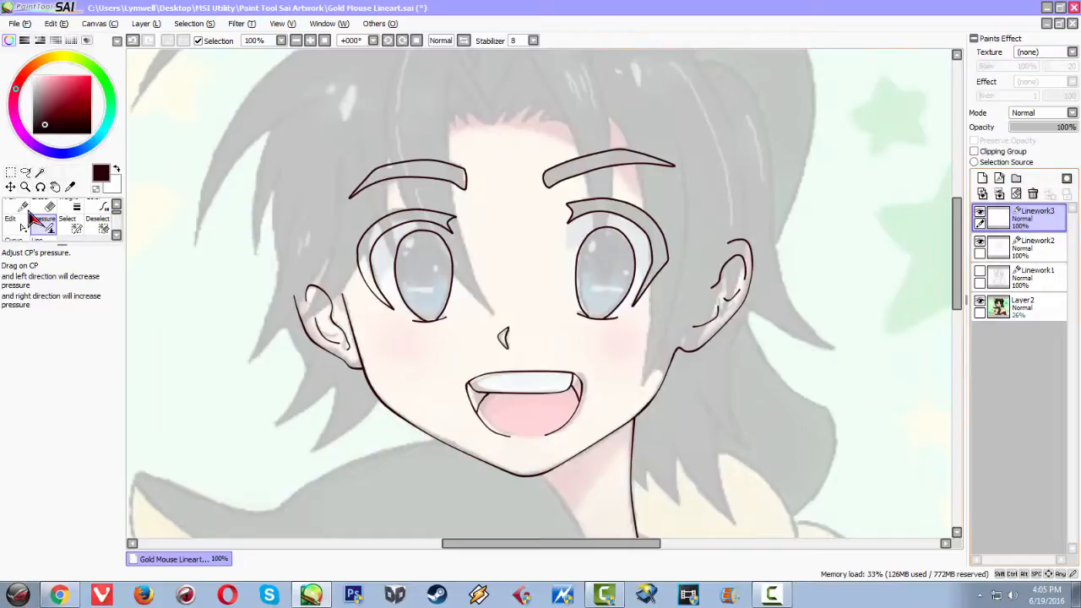
Draw the central hair strand's inner edge with the Curve tool at size 3, from the hairline over its peak to the tip above the nose.
click(118, 236)
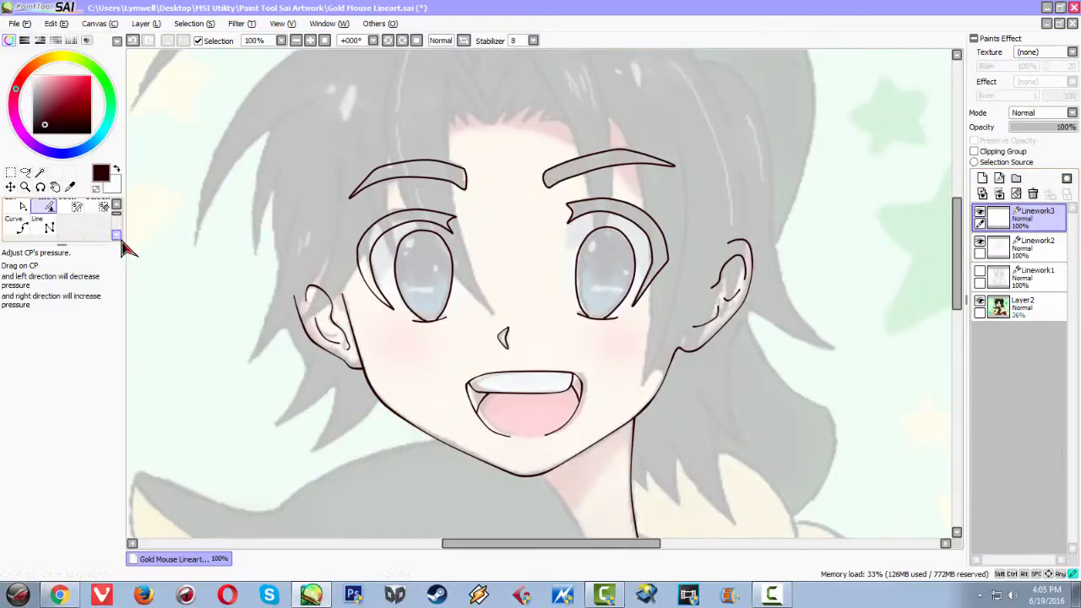
click(20, 225)
scroll(401, 93, up, 2)
scroll(401, 92, up, 2)
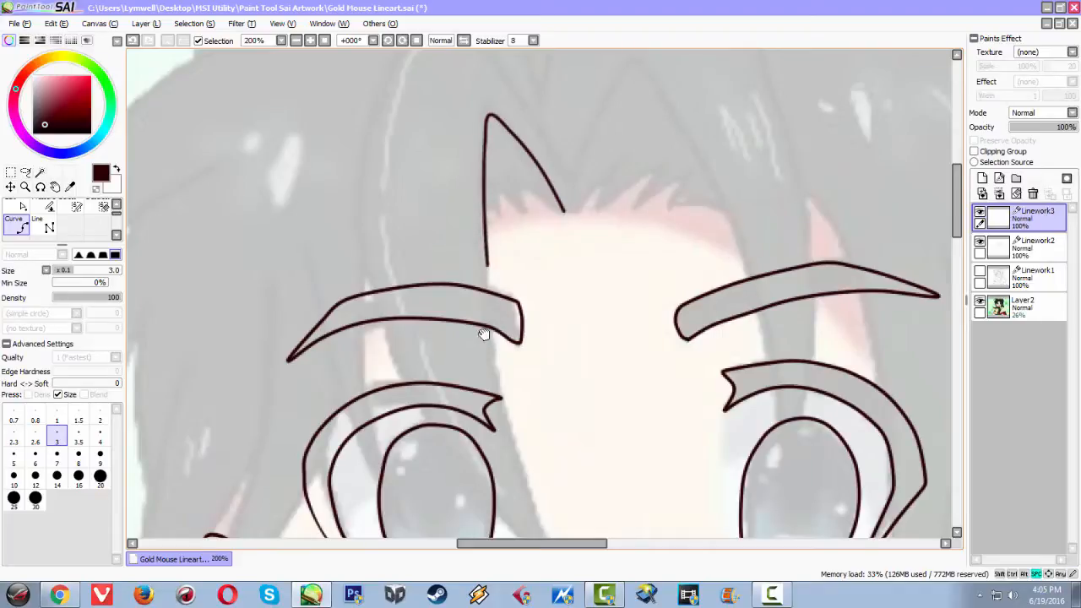
drag(482, 337, 478, 210)
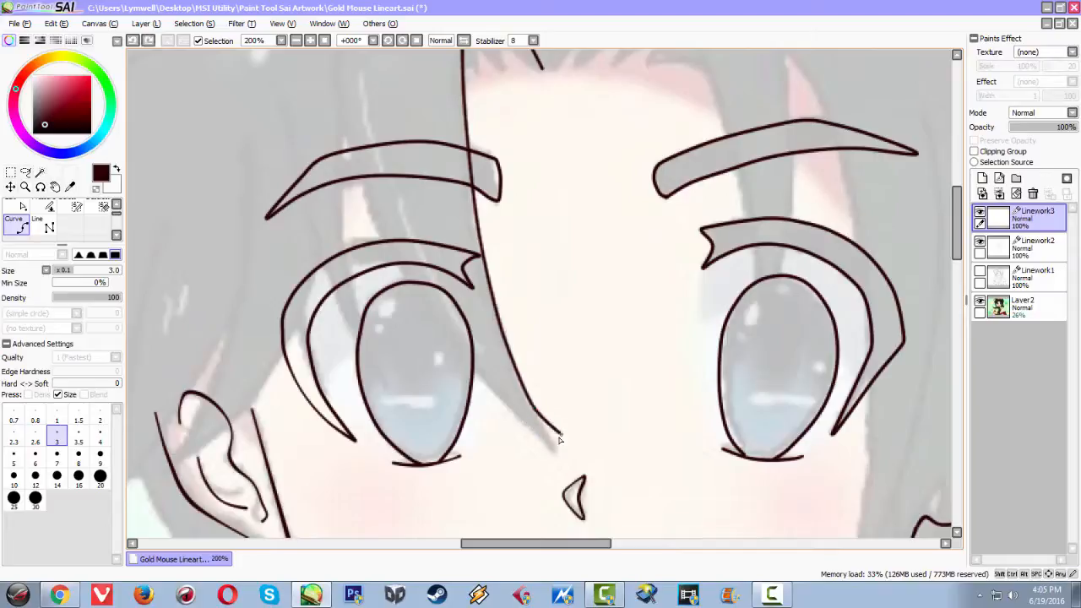
click(562, 456)
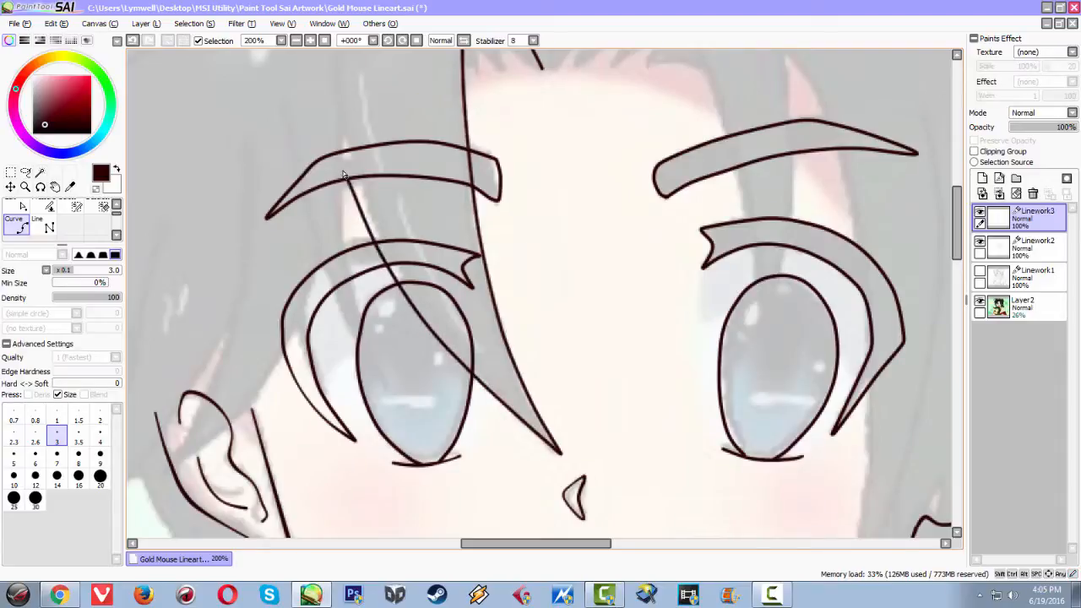
Continue the strand's outer edge from its tip up across the left eye and brow, over the crown, and back to the starting point.
drag(341, 147, 352, 289)
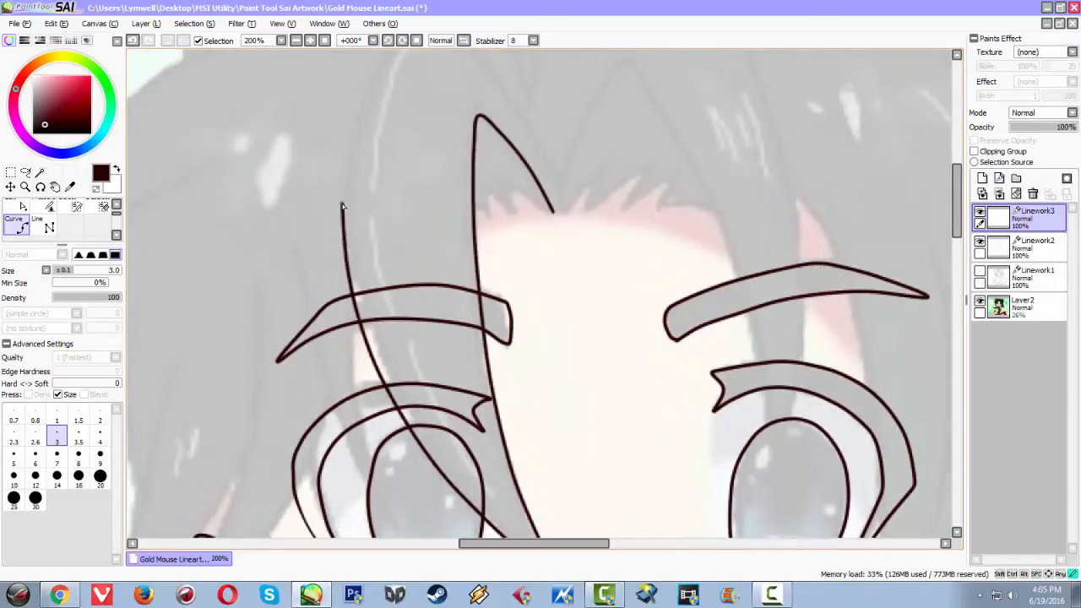
drag(331, 190, 291, 328)
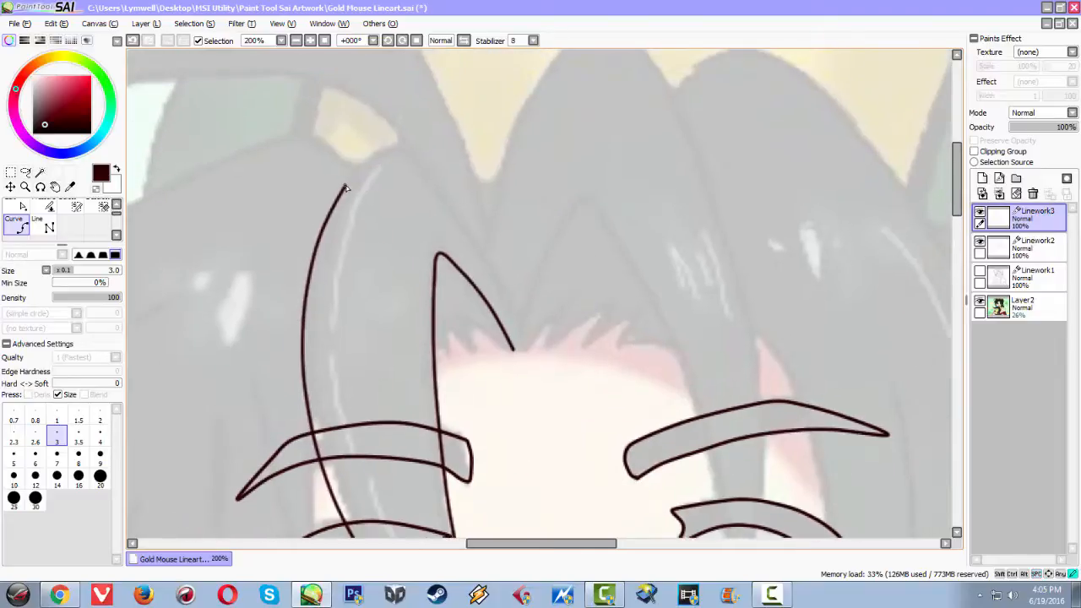
key(ctrl+z)
click(382, 158)
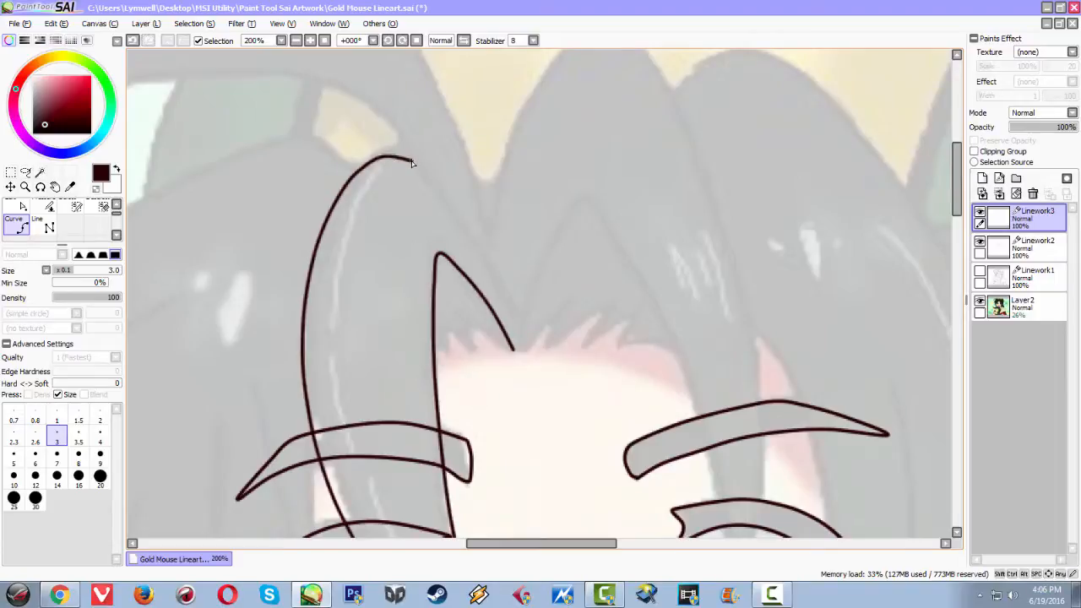
double_click(514, 348)
Draw a small pointed hair strand from the large strand's edge at the left eyebrow to a tip over the left iris and back up.
scroll(465, 317, down, 3)
scroll(465, 338, up, 2)
key(space)
drag(388, 398, 515, 168)
scroll(520, 182, down, 2)
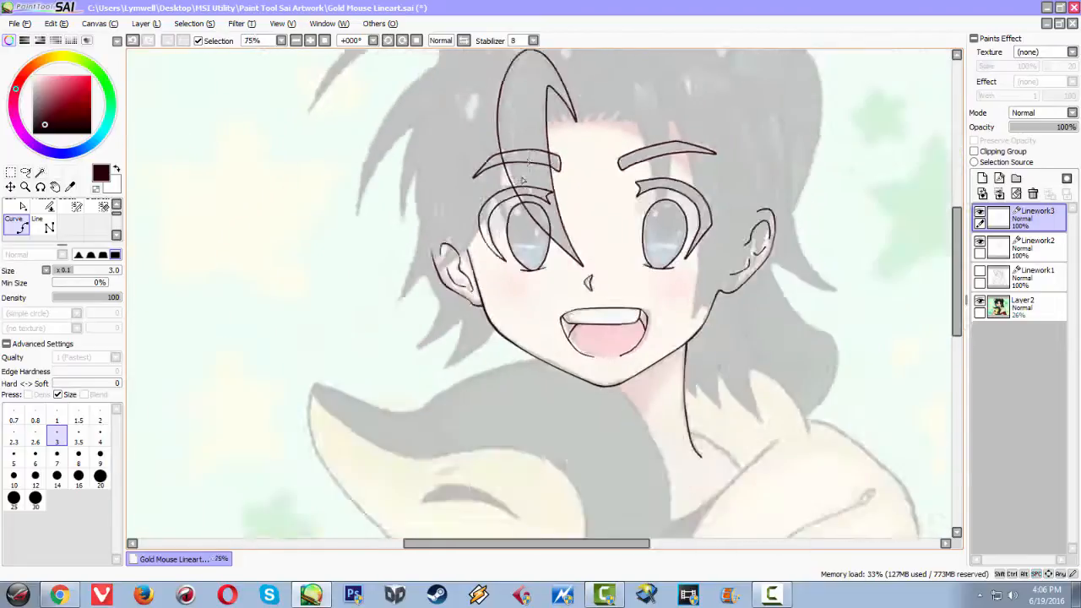
scroll(518, 193, up, 3)
scroll(485, 160, up, 1)
scroll(494, 175, down, 1)
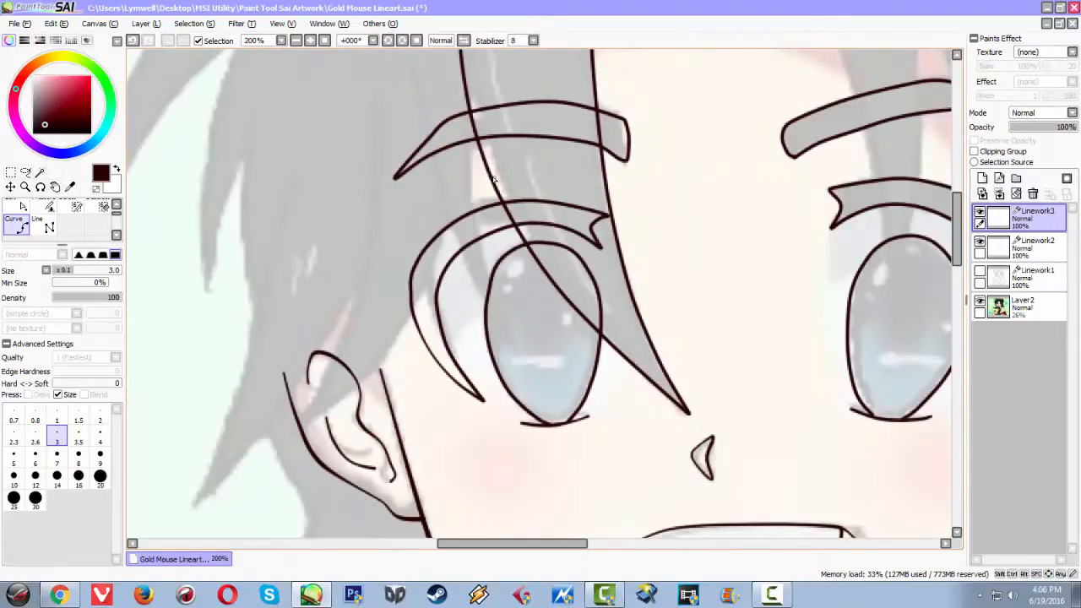
key(space)
drag(479, 149, 478, 200)
scroll(478, 200, down, 1)
scroll(478, 200, up, 1)
scroll(478, 200, up, 1)
click(463, 137)
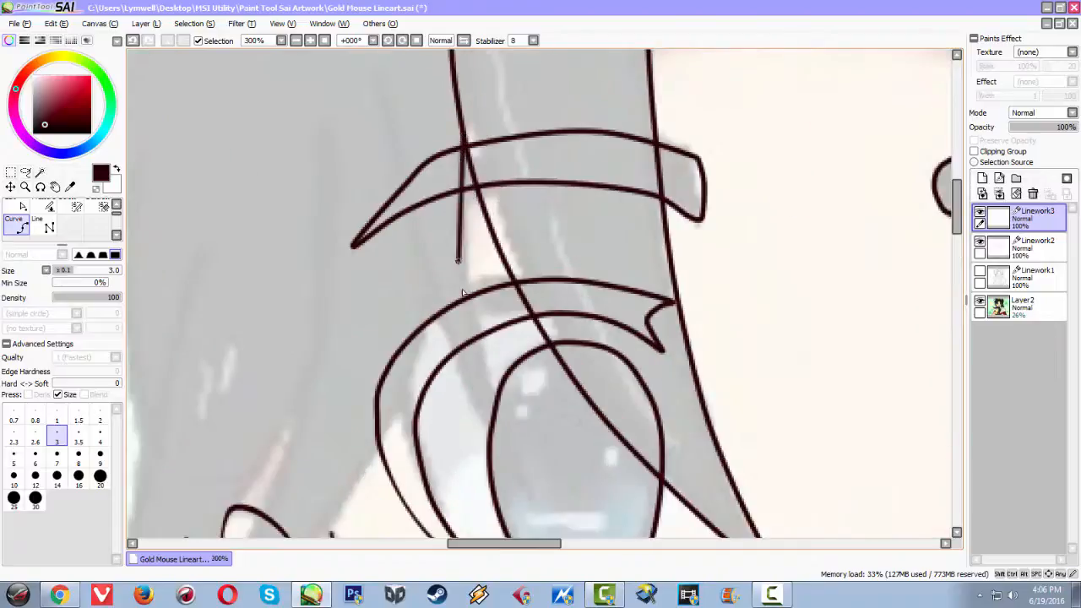
click(463, 319)
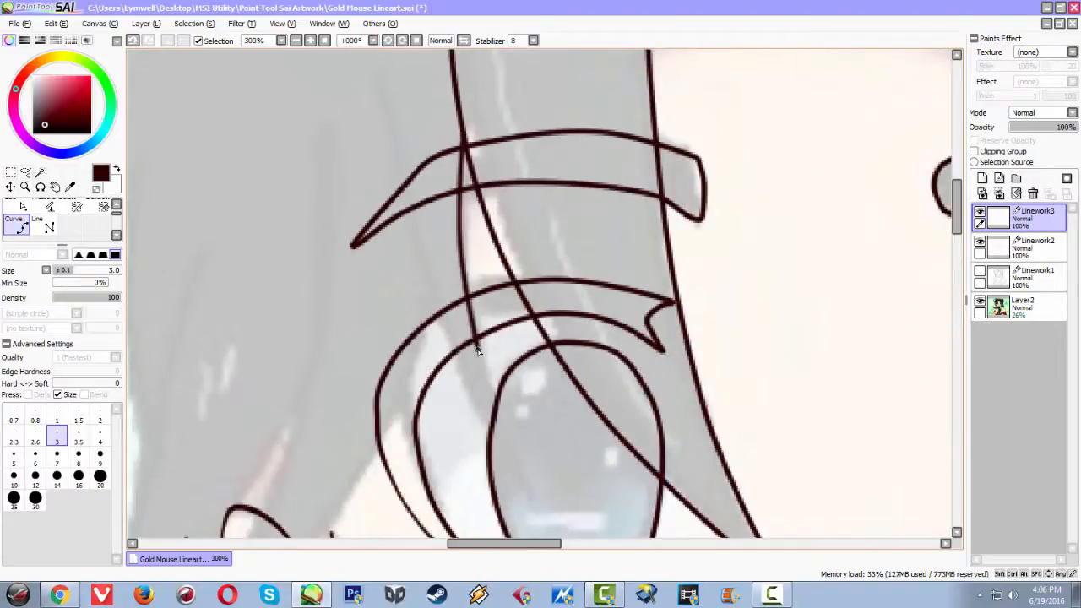
click(502, 434)
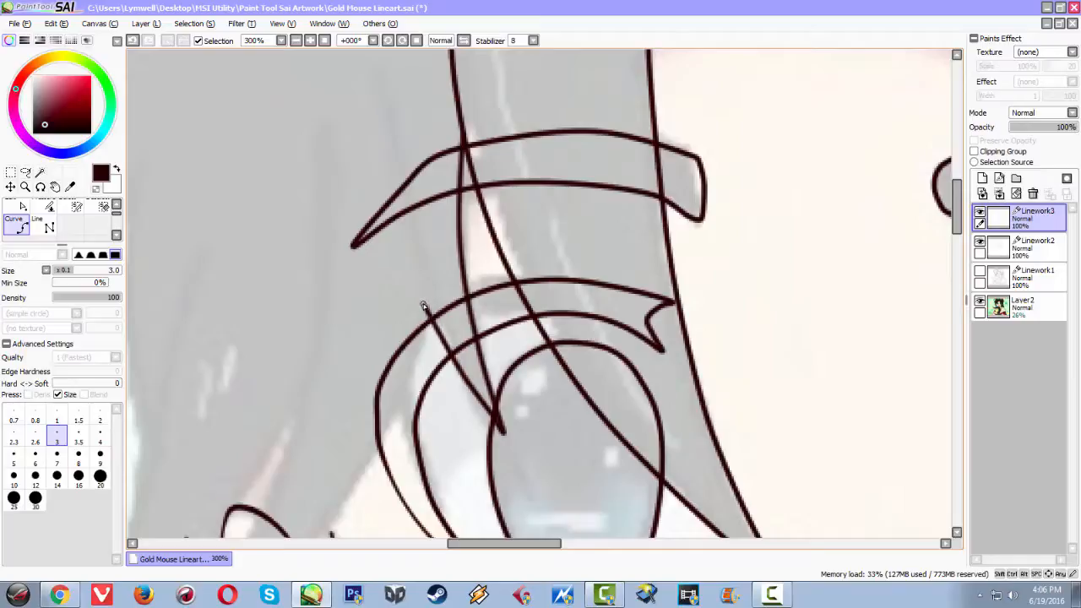
Extend the thin bang's outer edge upward past the outer end of the eyebrow and finish the curve.
scroll(361, 161, up, 4)
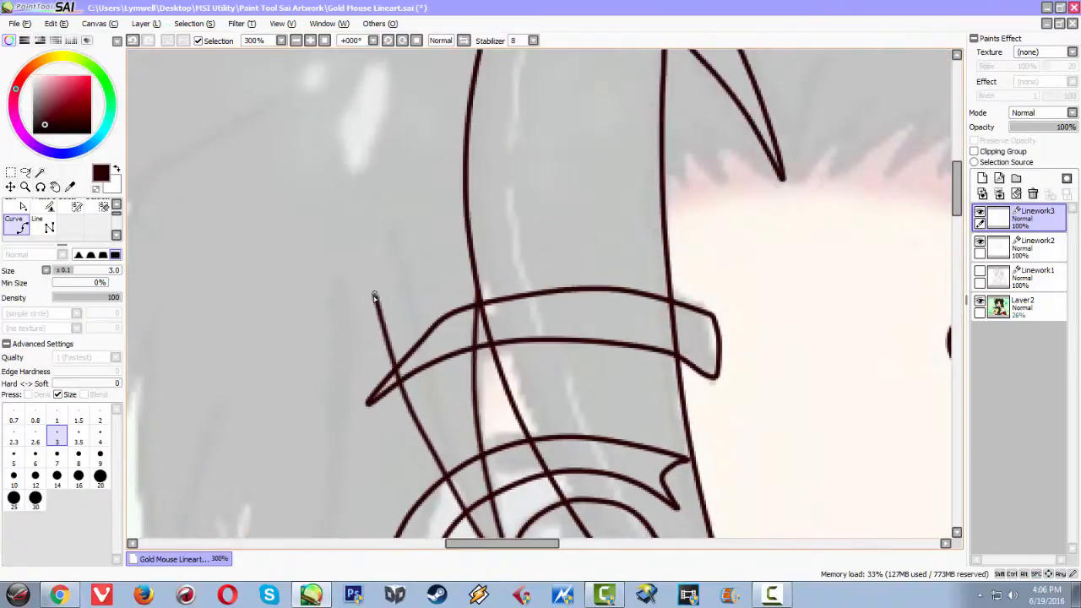
click(380, 301)
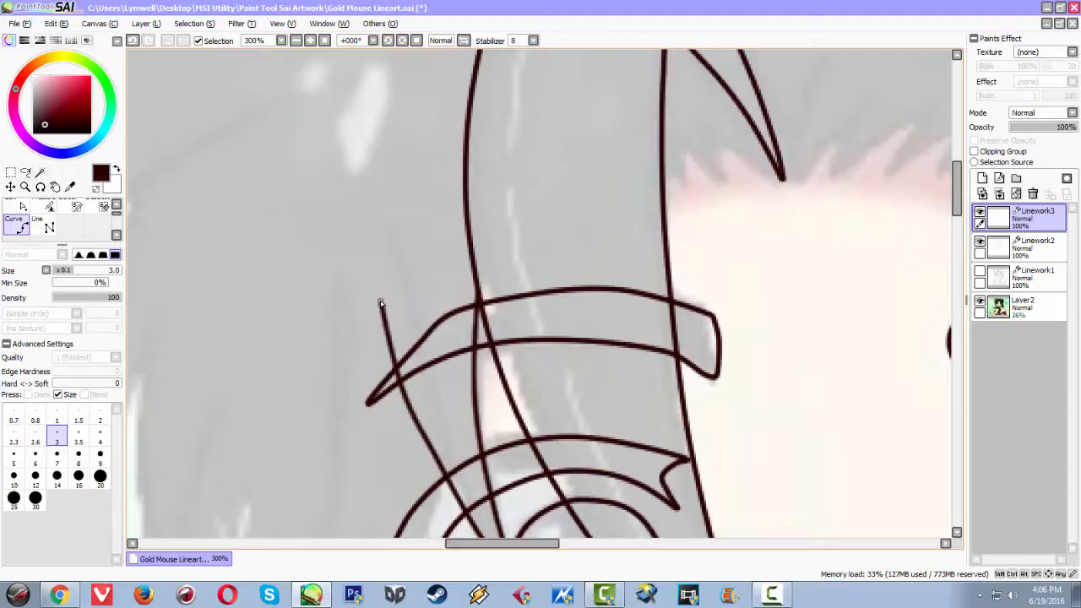
double_click(377, 237)
Trace the lower edge of the side hair strand with a curve from the outer upper eyelid down across the ear to the strand's tip.
scroll(459, 295, down, 3)
scroll(469, 270, up, 4)
drag(435, 379, 562, 105)
drag(489, 348, 557, 117)
drag(540, 270, 564, 198)
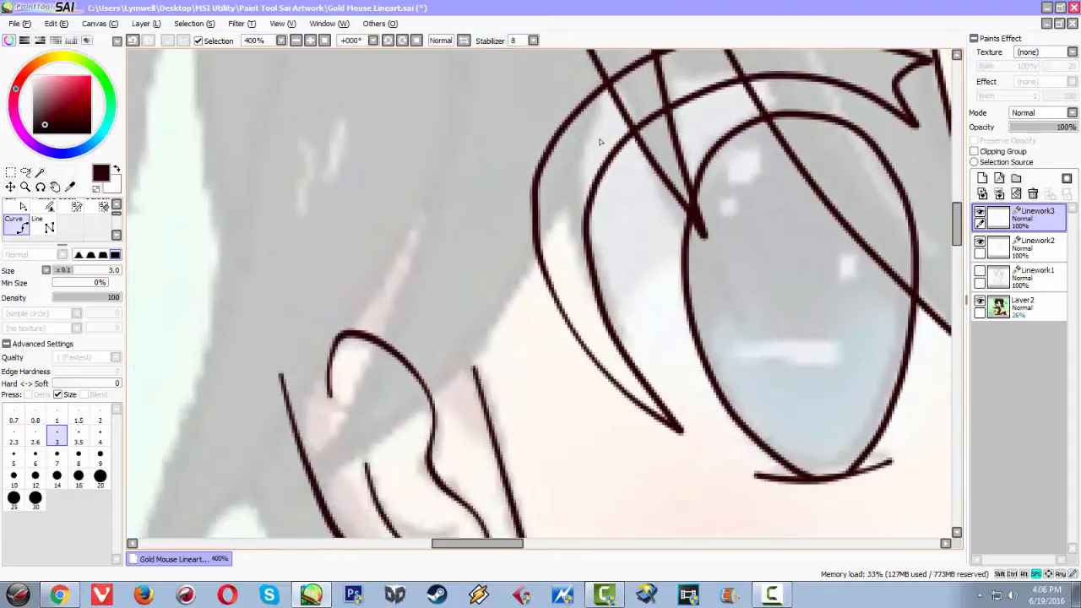
click(601, 74)
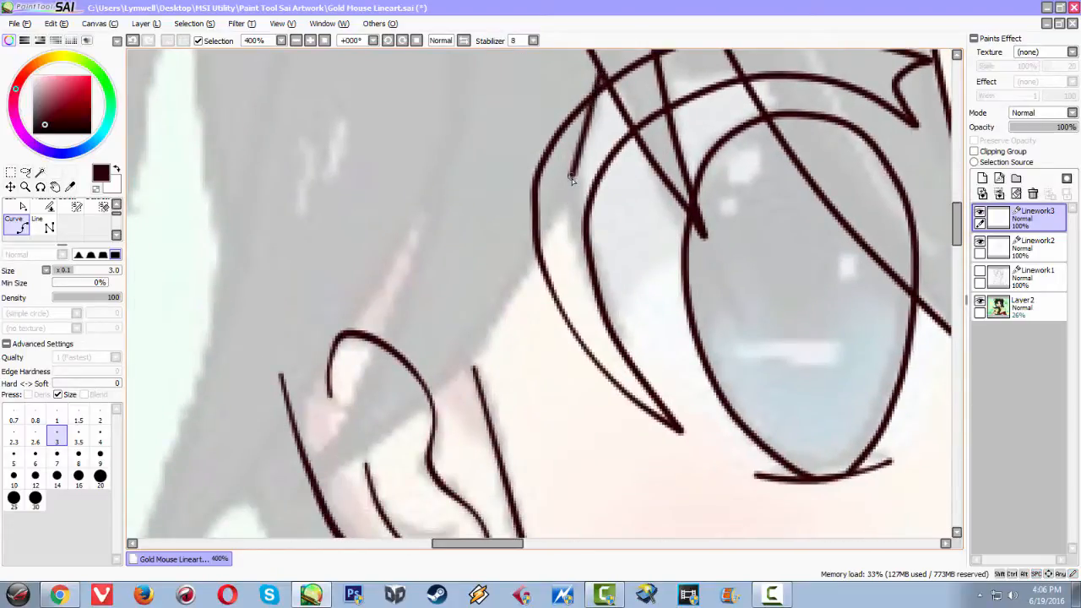
key(ctrl+z)
click(550, 233)
click(503, 332)
double_click(447, 392)
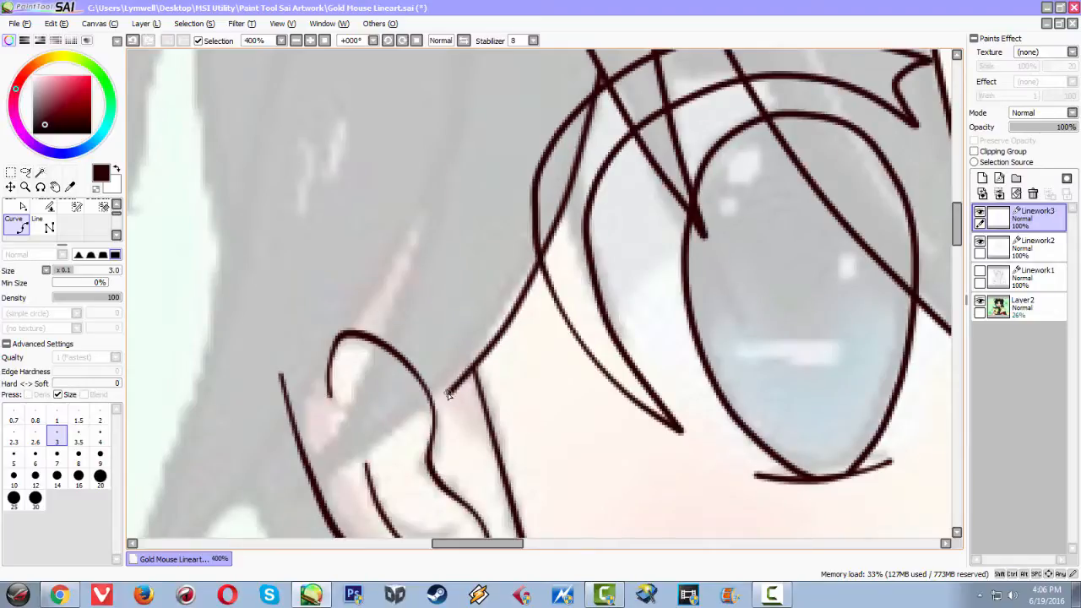
double_click(392, 441)
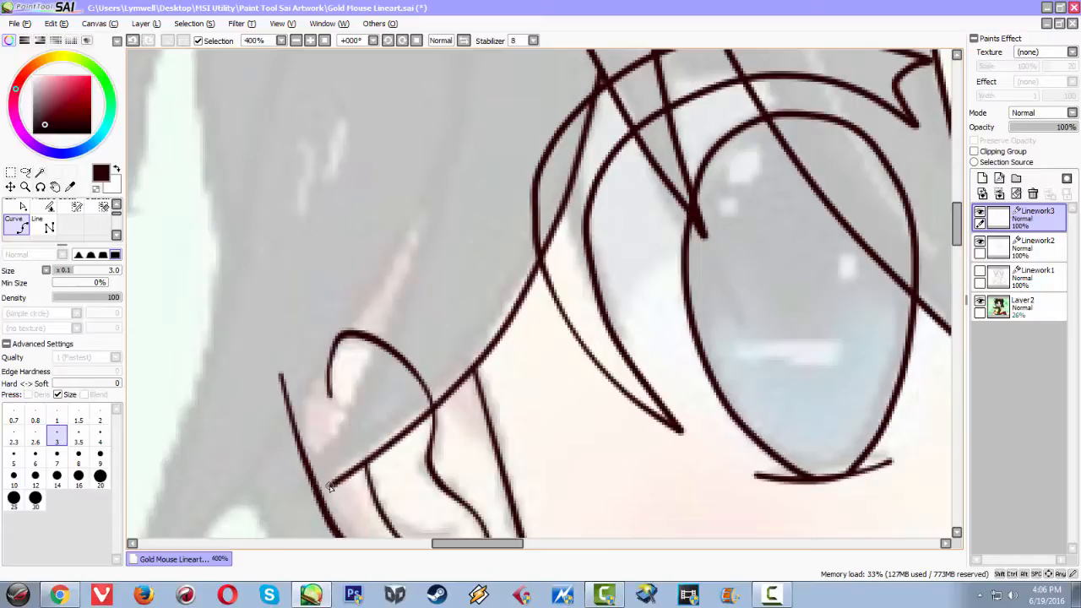
double_click(284, 510)
double_click(270, 521)
Trace the upper edge of the side strand with a curve from its tip over the ear and up toward the temple.
click(271, 521)
click(309, 477)
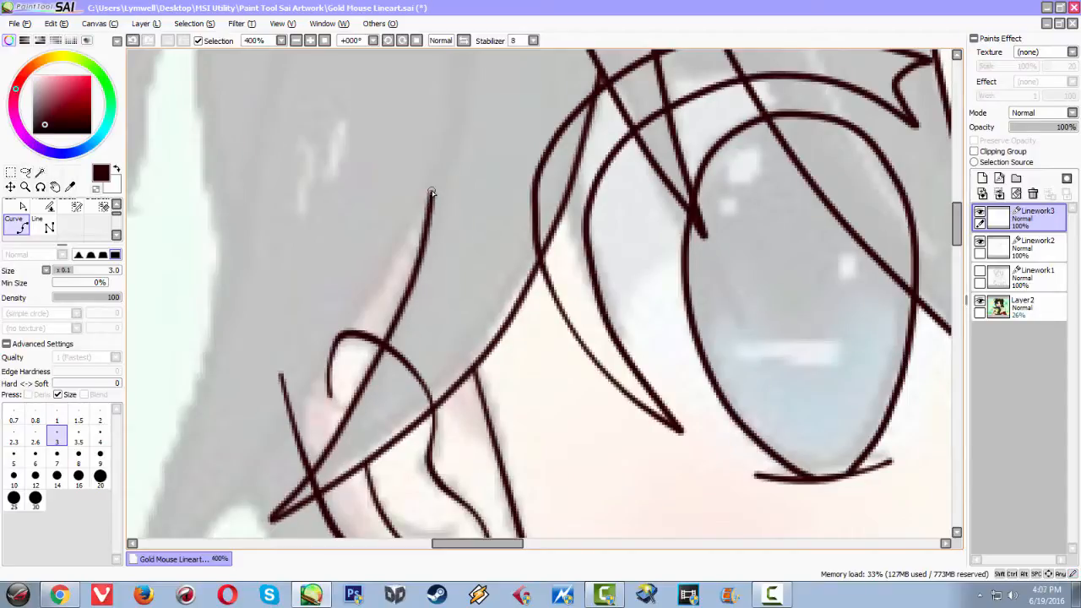
drag(430, 210, 405, 379)
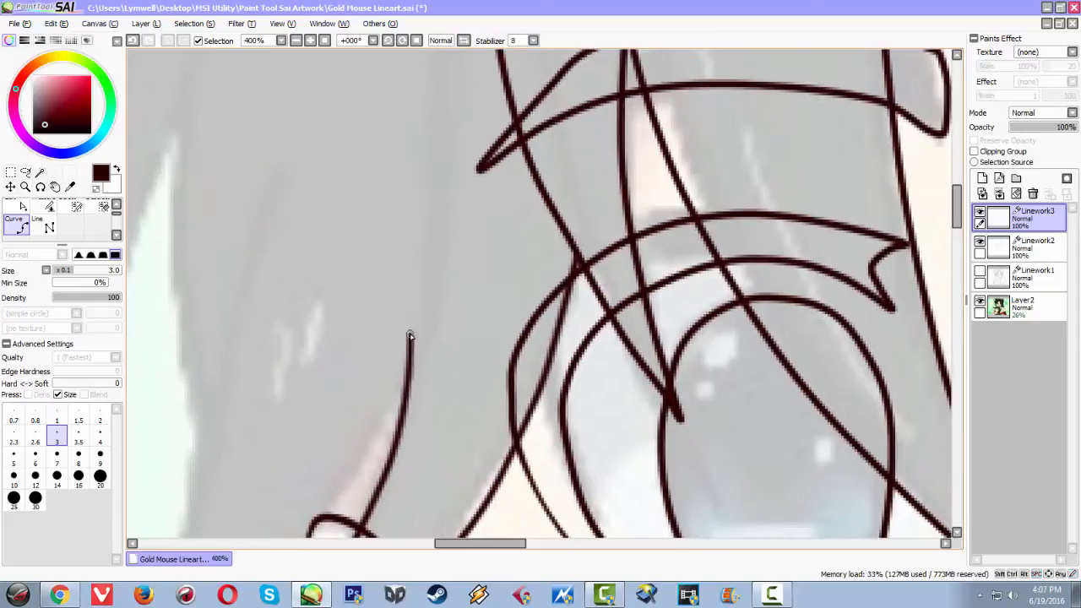
scroll(409, 335, down, 3)
scroll(436, 318, up, 1)
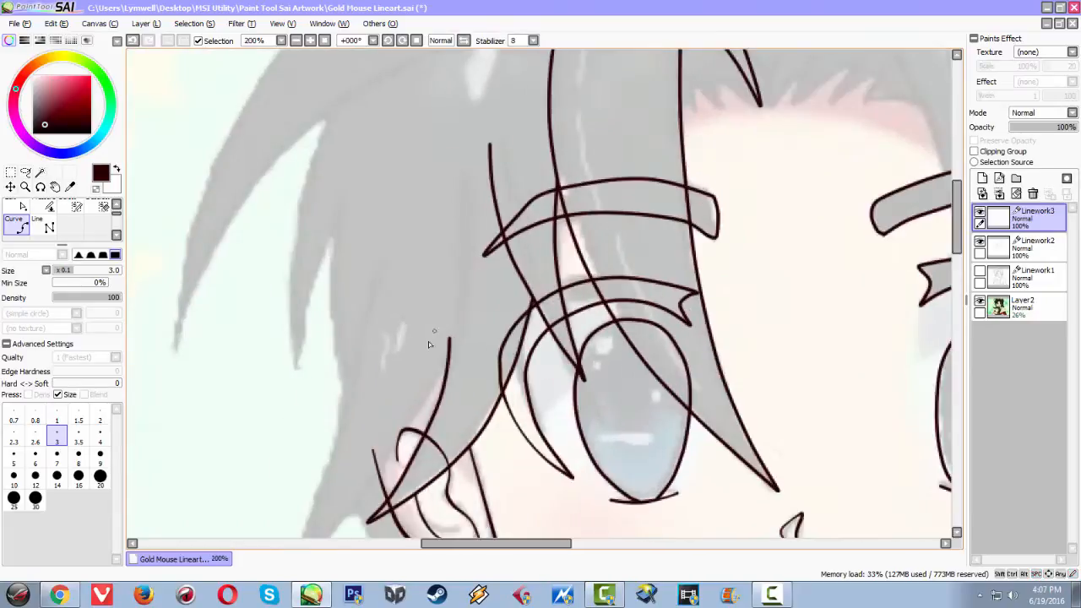
drag(354, 432, 523, 270)
drag(558, 238, 545, 327)
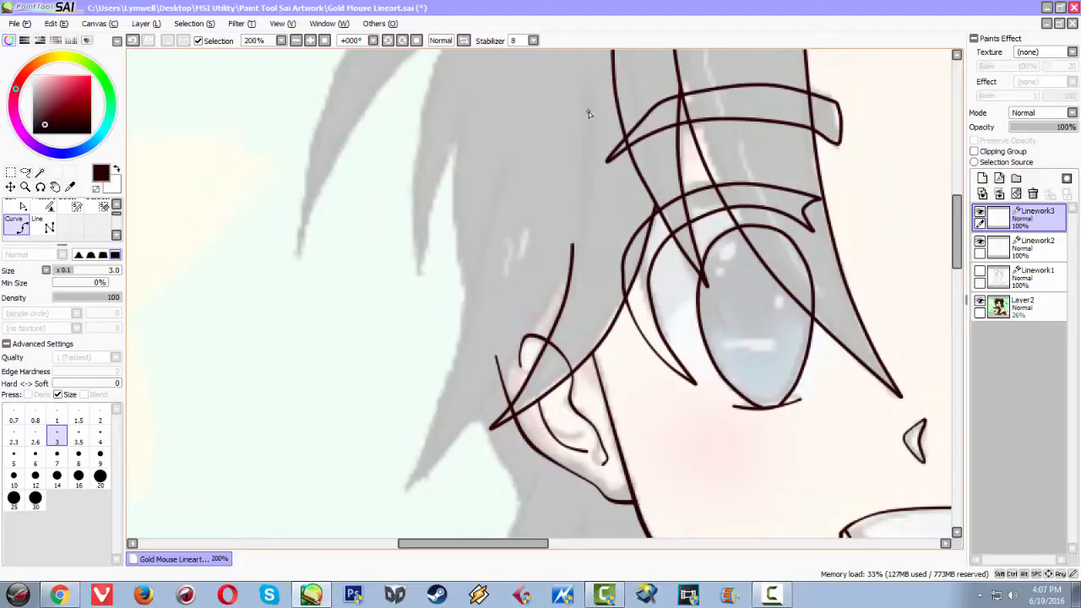
drag(590, 169, 586, 184)
drag(577, 234, 564, 262)
drag(545, 313, 557, 280)
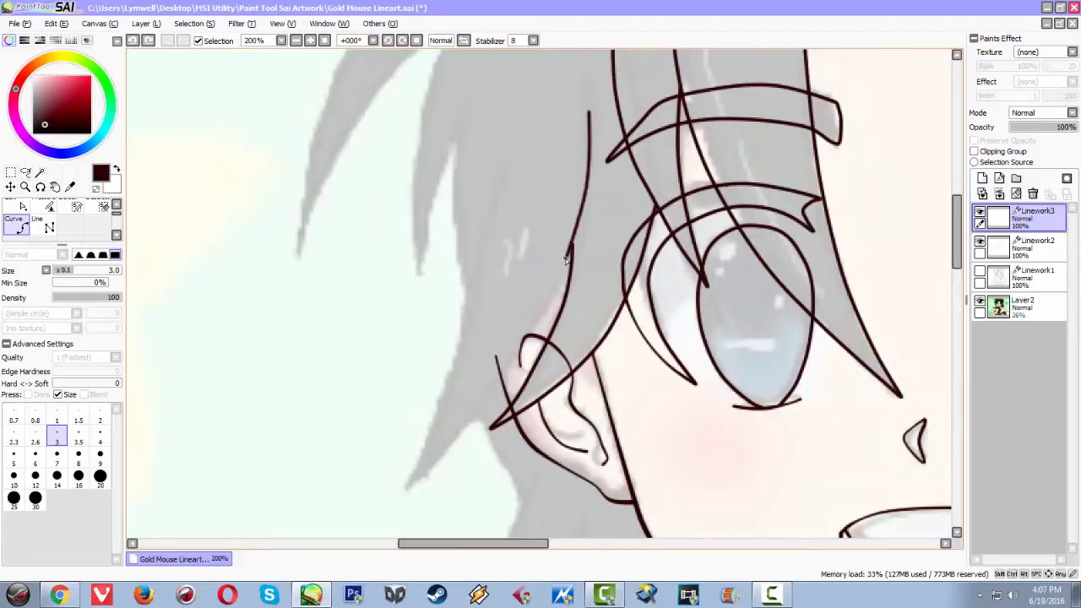
key(Escape)
key(Escape)
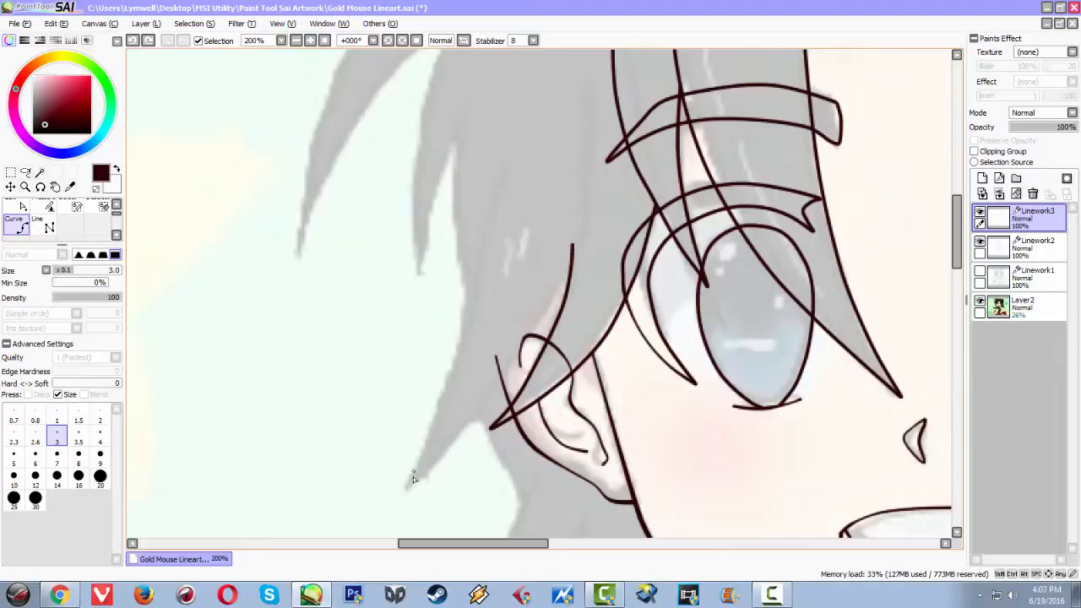
Trace the inner edge of the outermost side strand with a curve from its tip up past the ear to beside the eyebrow.
click(403, 493)
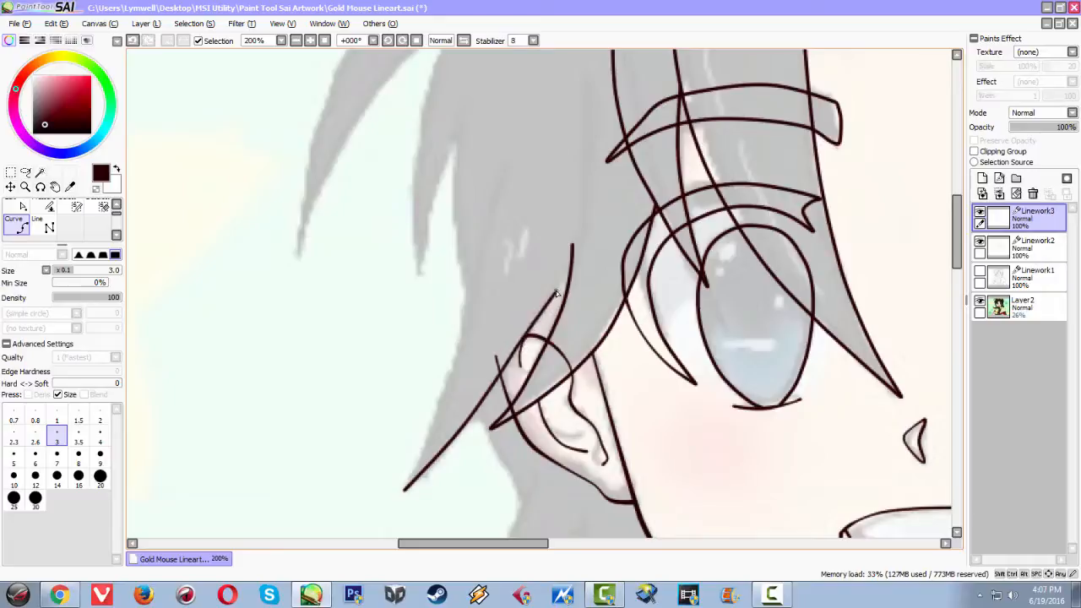
click(529, 328)
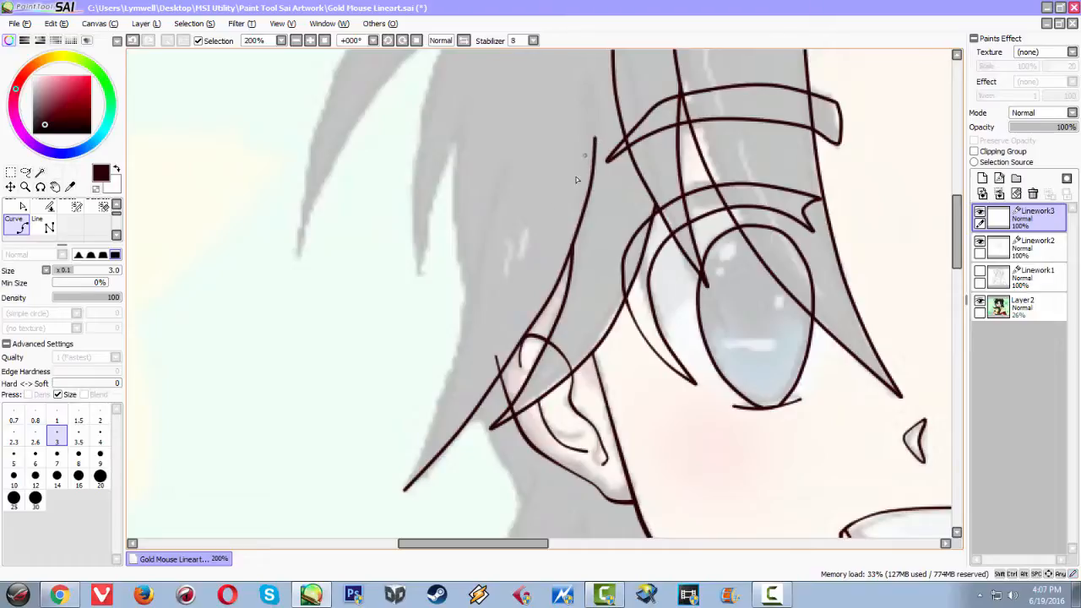
scroll(527, 220, down, 3)
scroll(526, 220, up, 3)
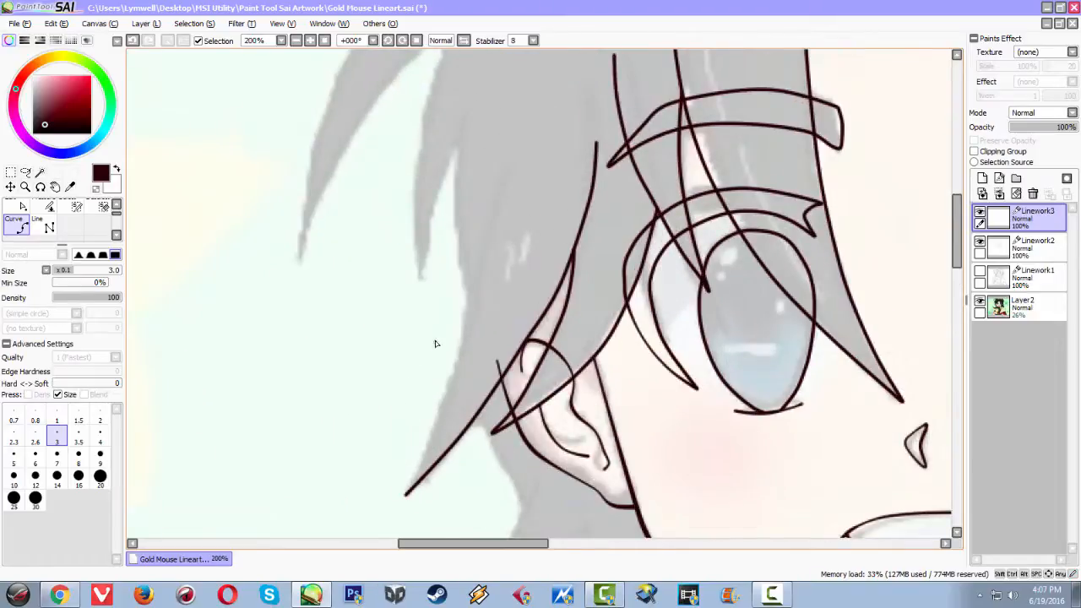
Trace the outer edge of the strand beside the ear with a curve between its tip and the hair silhouette above.
scroll(436, 344, up, 1)
drag(394, 400, 522, 362)
drag(505, 213, 620, 199)
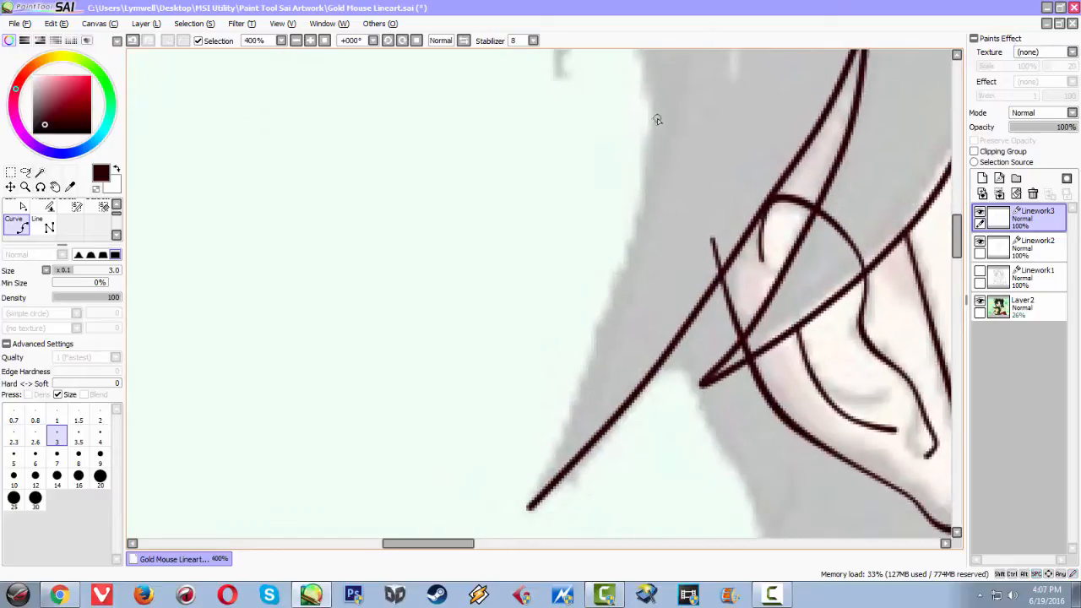
mouse_move(652, 111)
mouse_down()
mouse_move(610, 312)
mouse_move(531, 507)
mouse_up()
scroll(618, 287, down, 4)
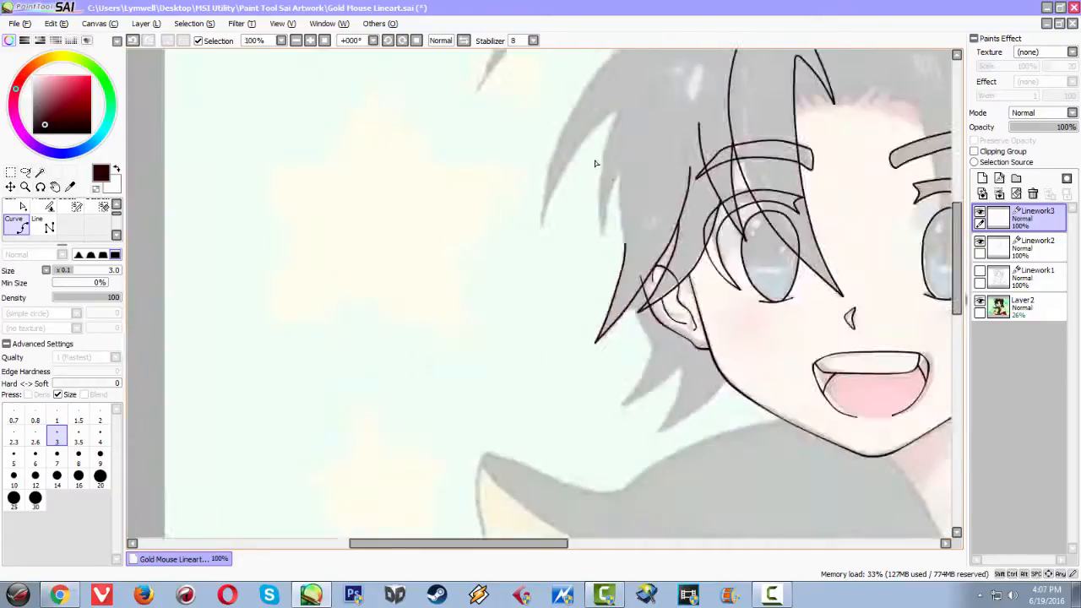
Continue the outer hair outline from the top of the ear-side strand's outer edge up to the notch beside the small spike.
scroll(597, 164, up, 4)
scroll(654, 191, down, 8)
scroll(653, 208, up, 4)
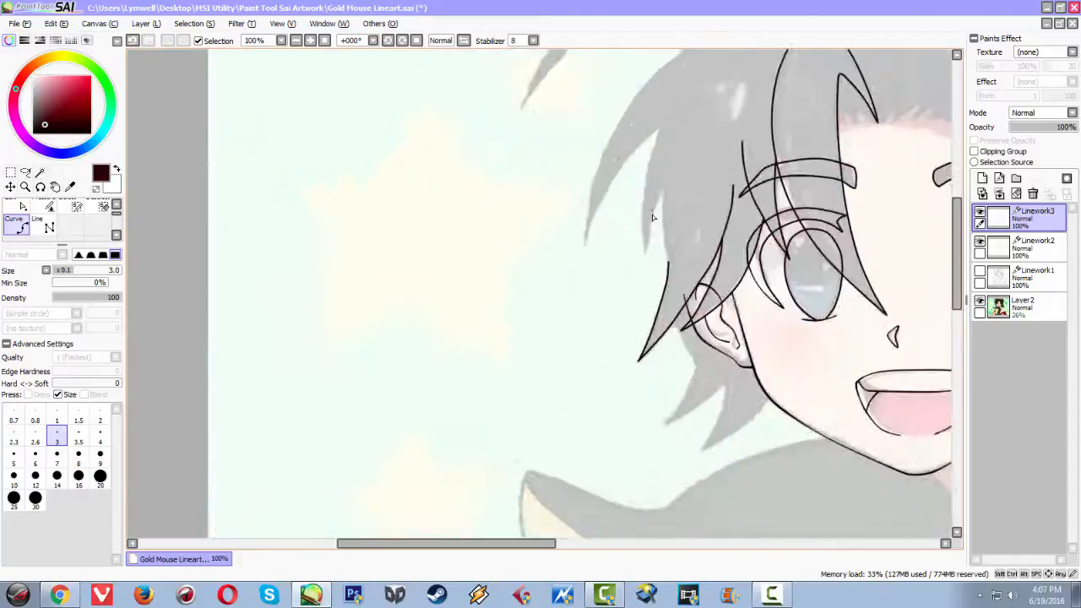
scroll(653, 209, up, 3)
drag(676, 258, 477, 316)
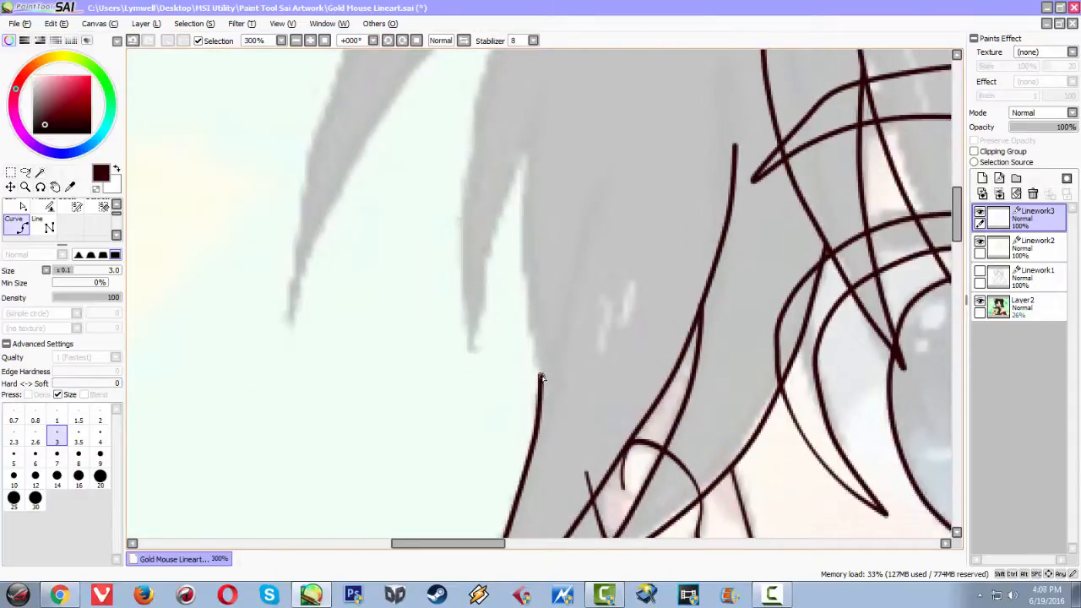
key(ctrl+z)
double_click(532, 141)
Trace the inner edge of the small hair spike from the notch down to its tip, redoing the misplaced first point.
click(518, 168)
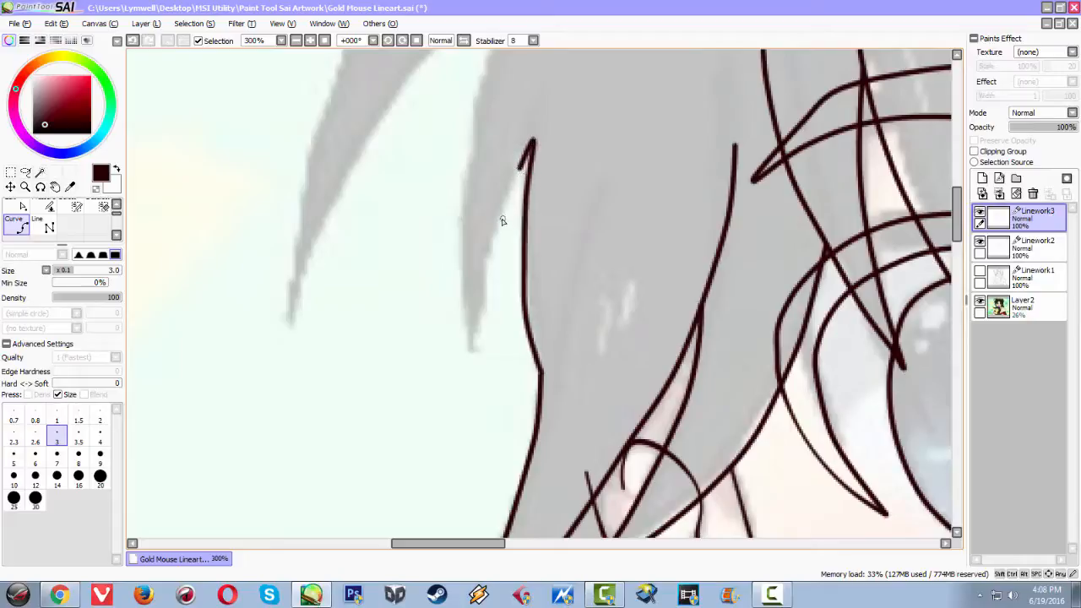
key(ctrl+z)
click(503, 222)
click(491, 245)
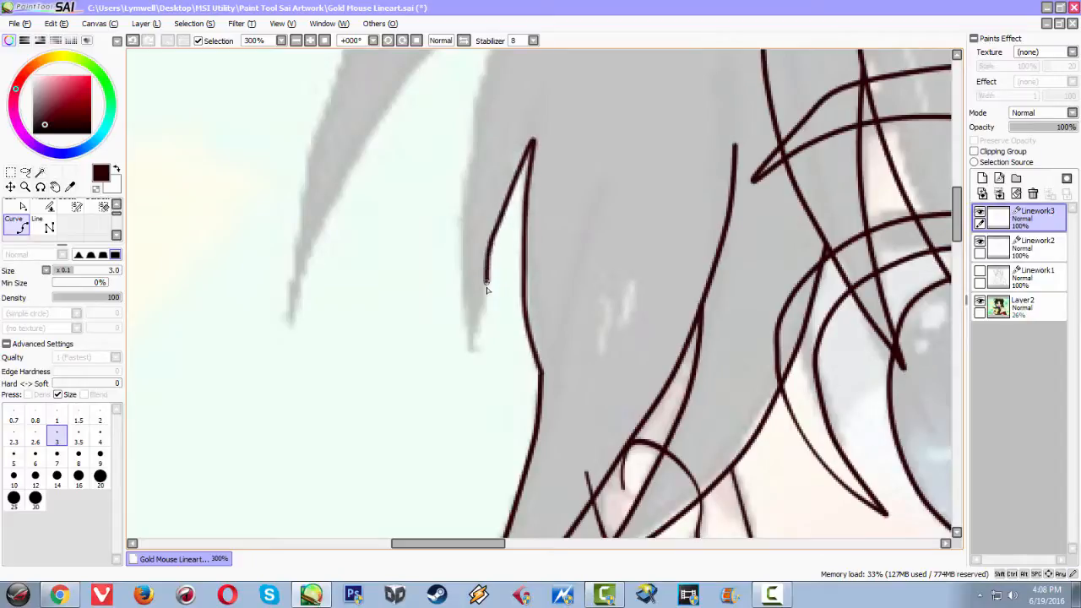
click(477, 377)
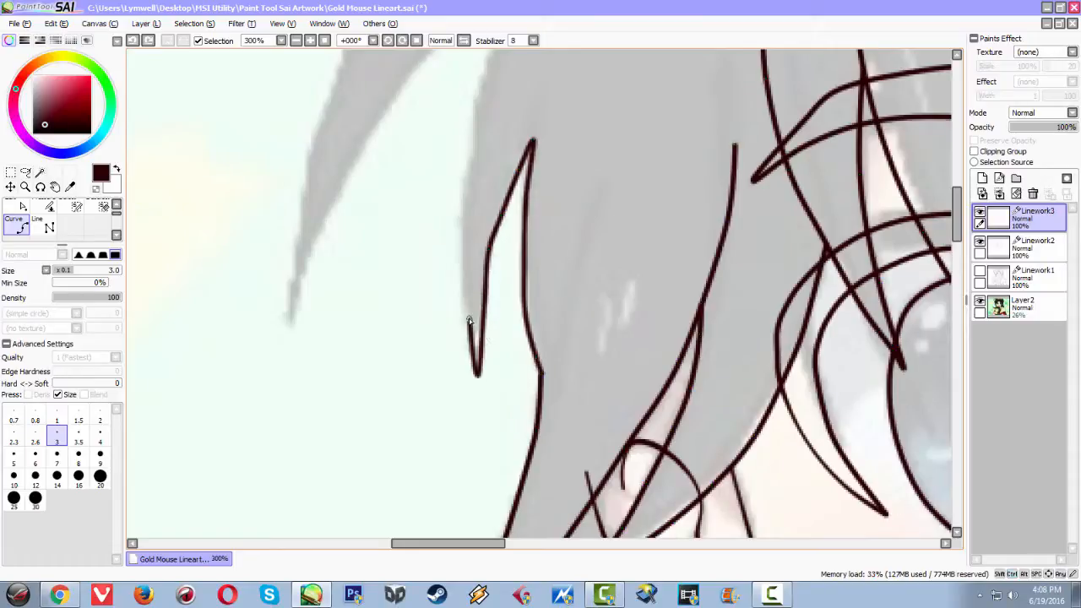
Trace the outer edge of the small hair spike from its tip up to the notch below the long curved spike.
drag(462, 187, 413, 387)
click(417, 338)
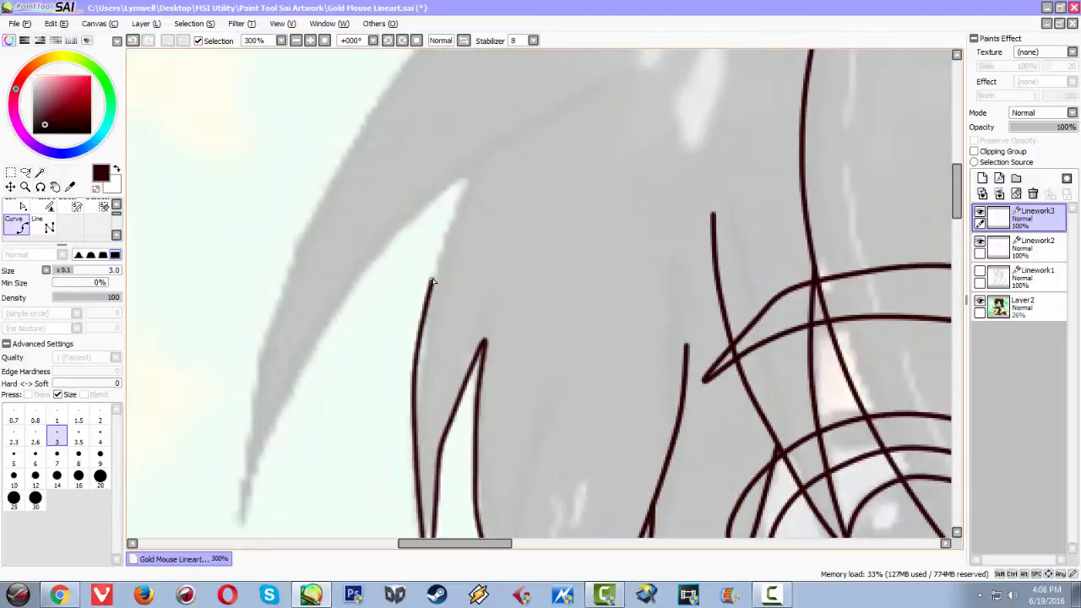
double_click(469, 175)
Trace the lower edge of the long curved hair spike from inside the hair through the notch and down to its tip.
scroll(411, 278, up, 3)
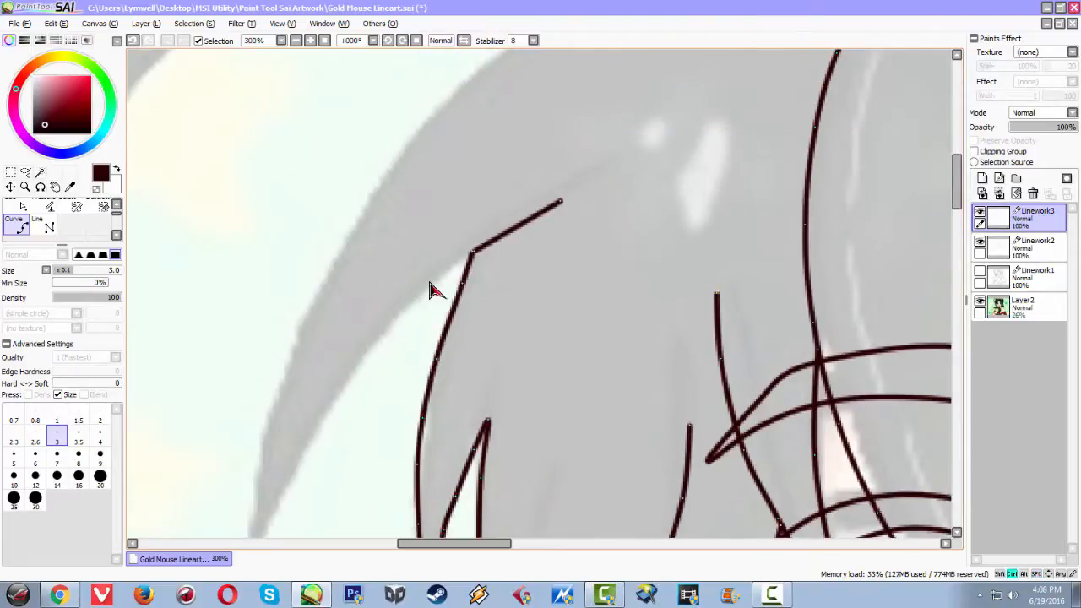
double_click(362, 359)
click(362, 362)
key(space)
drag(318, 441, 326, 354)
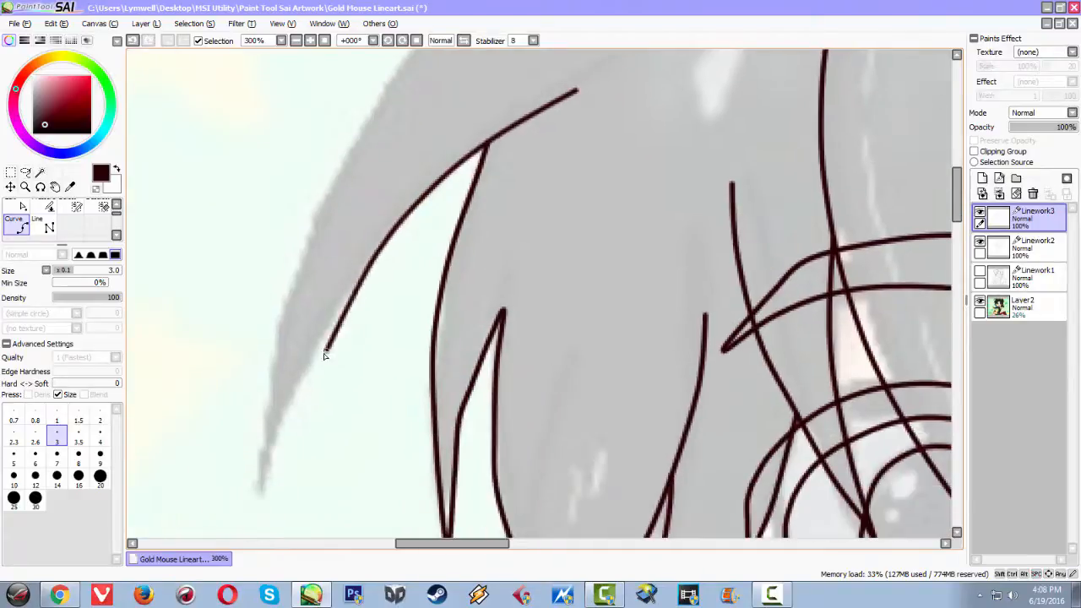
click(264, 516)
Trace the outer edge of the long curved spike from its tip up toward the crown, replacing misplaced points.
double_click(264, 470)
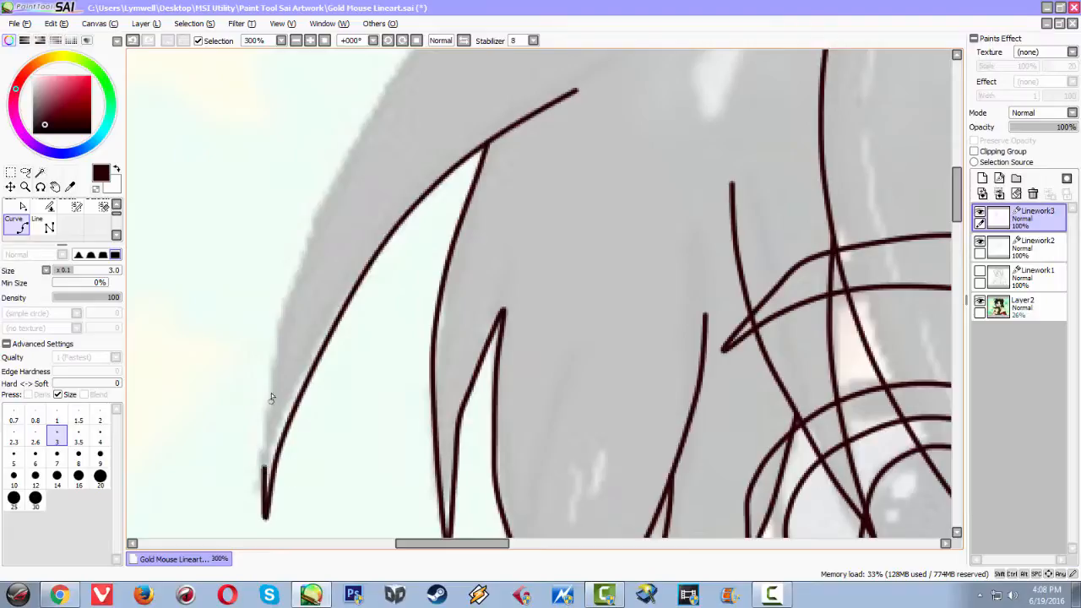
key(ctrl+z)
click(265, 405)
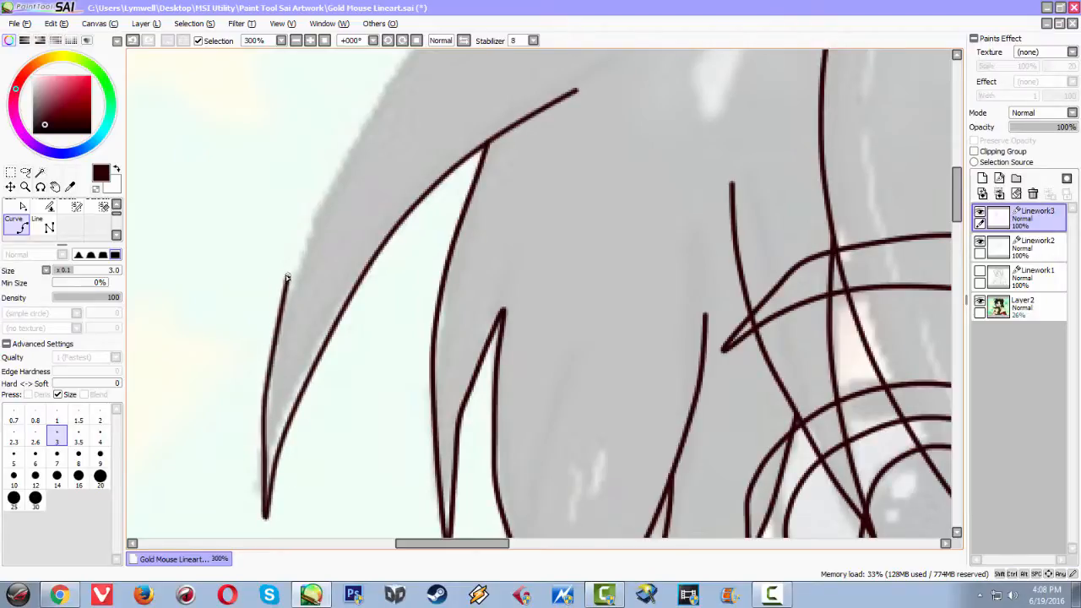
click(284, 290)
click(330, 176)
drag(308, 230, 244, 440)
double_click(314, 290)
key(ctrl+z)
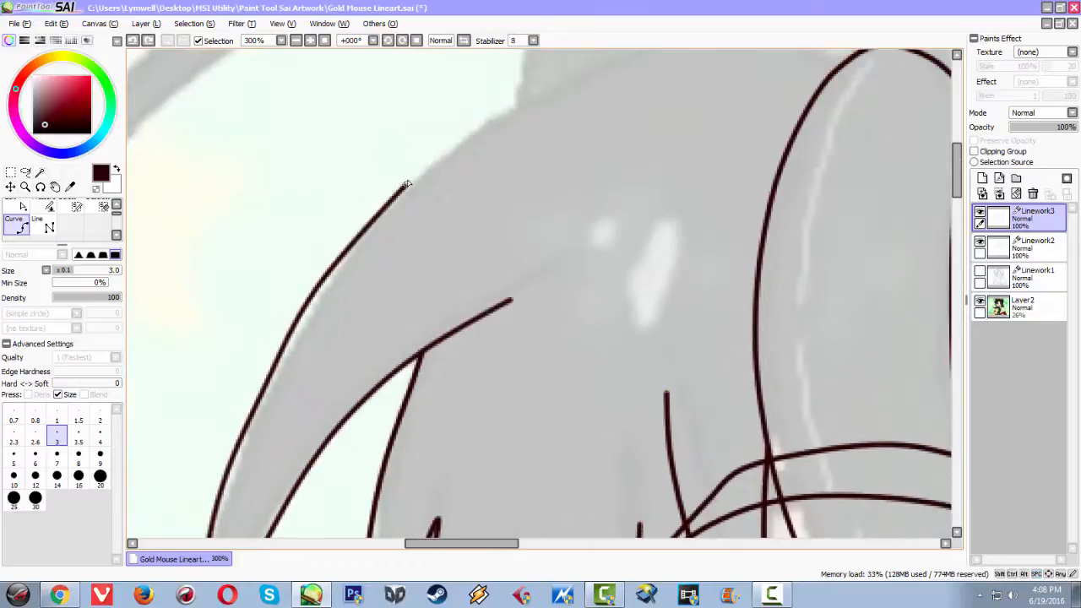
click(409, 179)
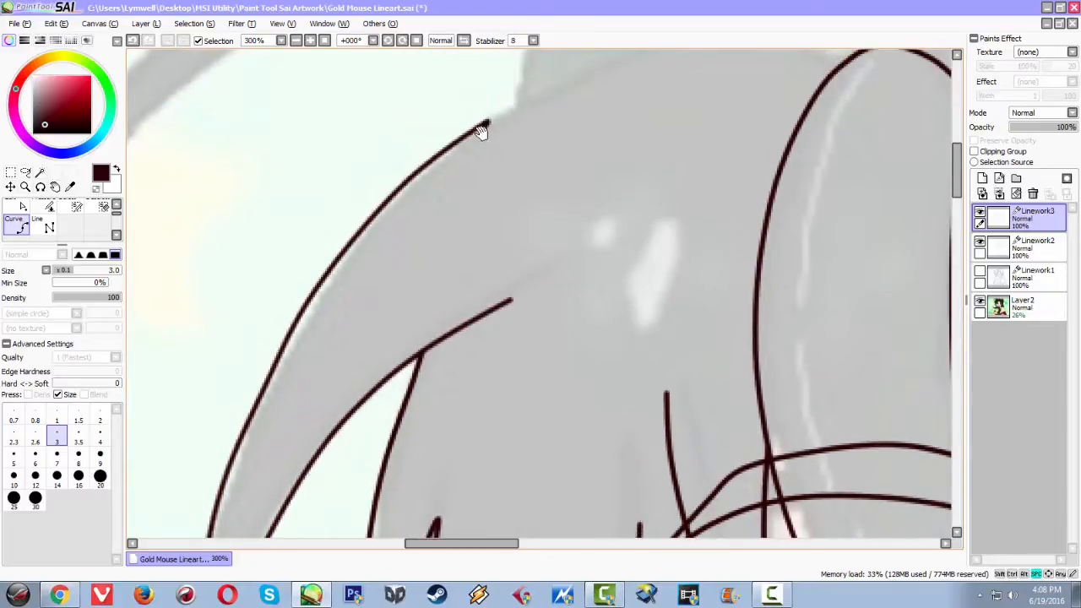
Continue the hair outline over the top of the head and end it on the curve of the large central bang.
drag(483, 127, 345, 289)
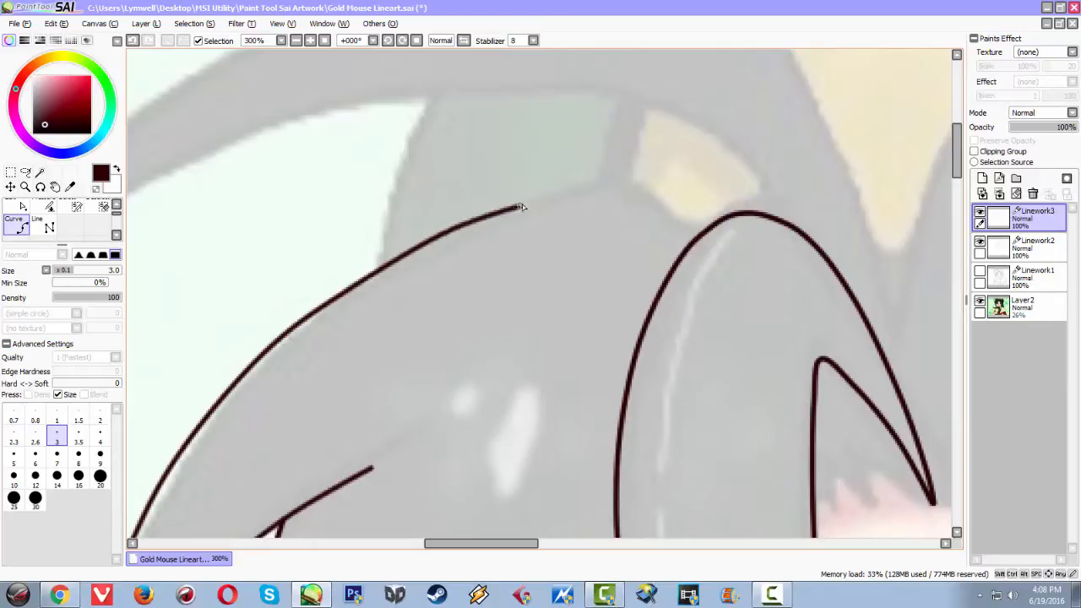
double_click(624, 183)
key(ctrl+z)
click(656, 198)
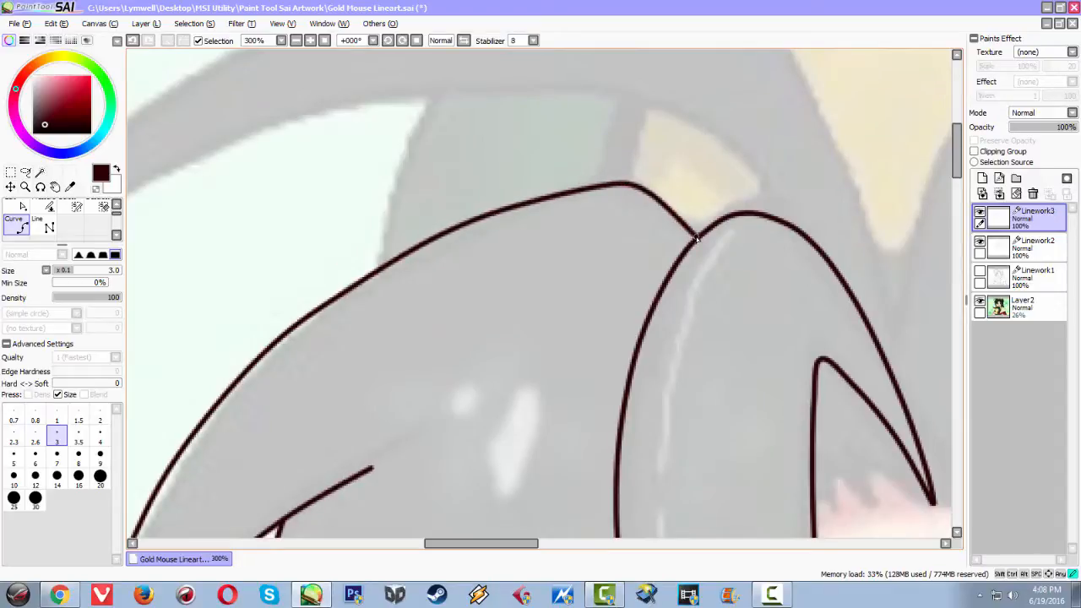
double_click(698, 244)
Trace the hair edge behind the ear from the lower side spike down to the notch above the nape spikes.
scroll(723, 304, down, 2)
scroll(723, 293, up, 2)
scroll(660, 374, down, 6)
scroll(660, 374, down, 1)
scroll(524, 339, up, 4)
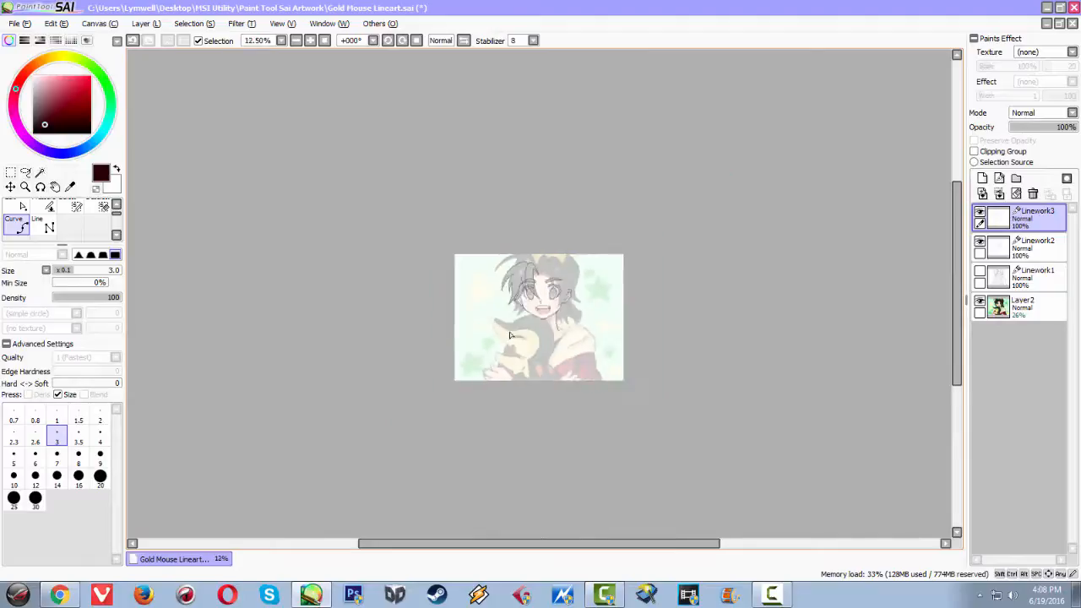
drag(639, 196, 483, 362)
scroll(502, 321, up, 4)
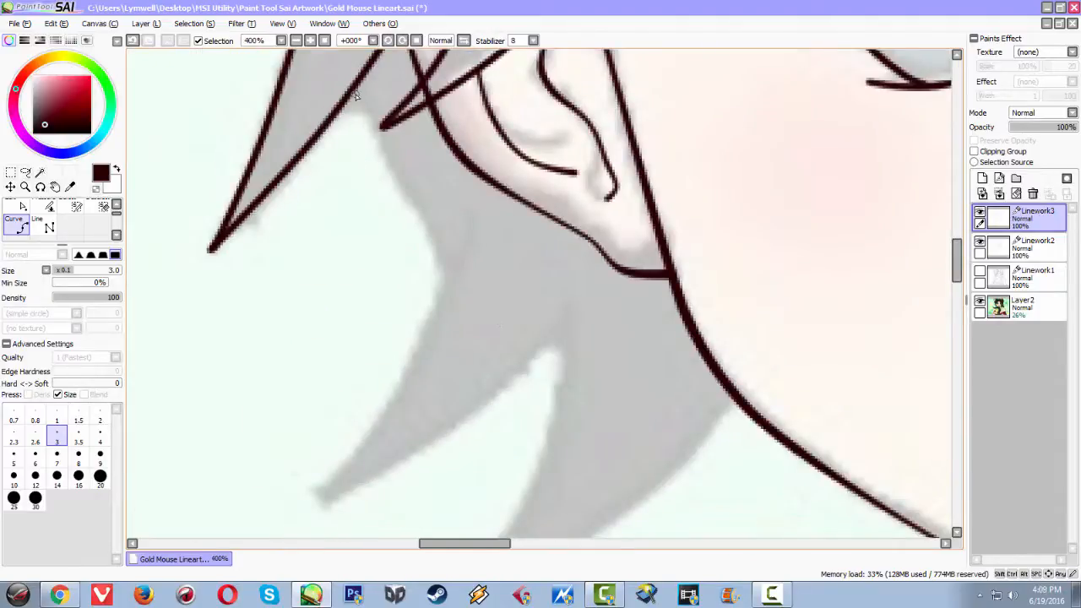
click(355, 91)
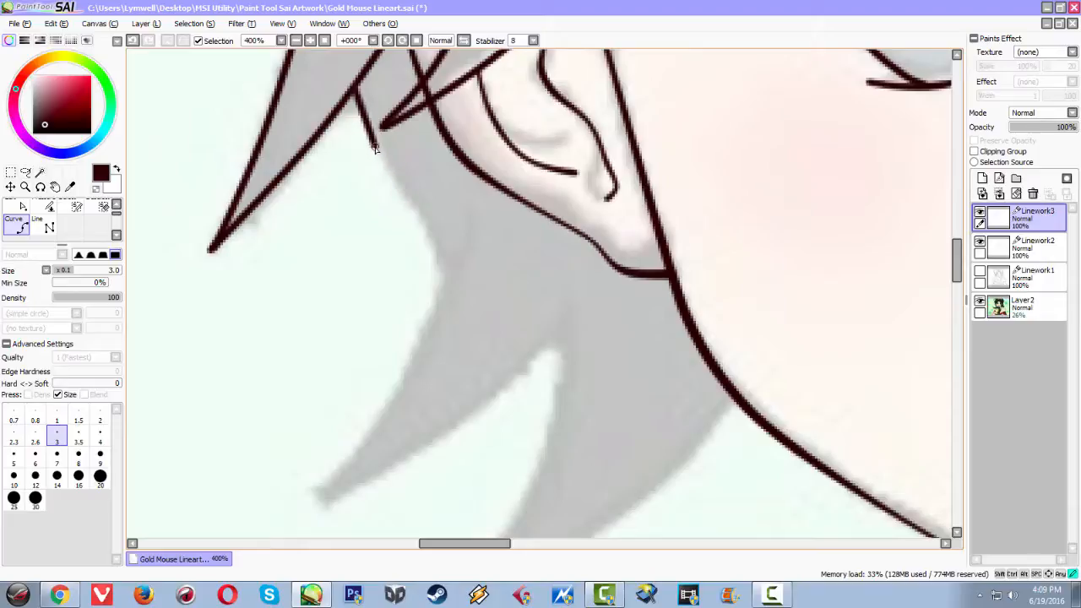
click(434, 249)
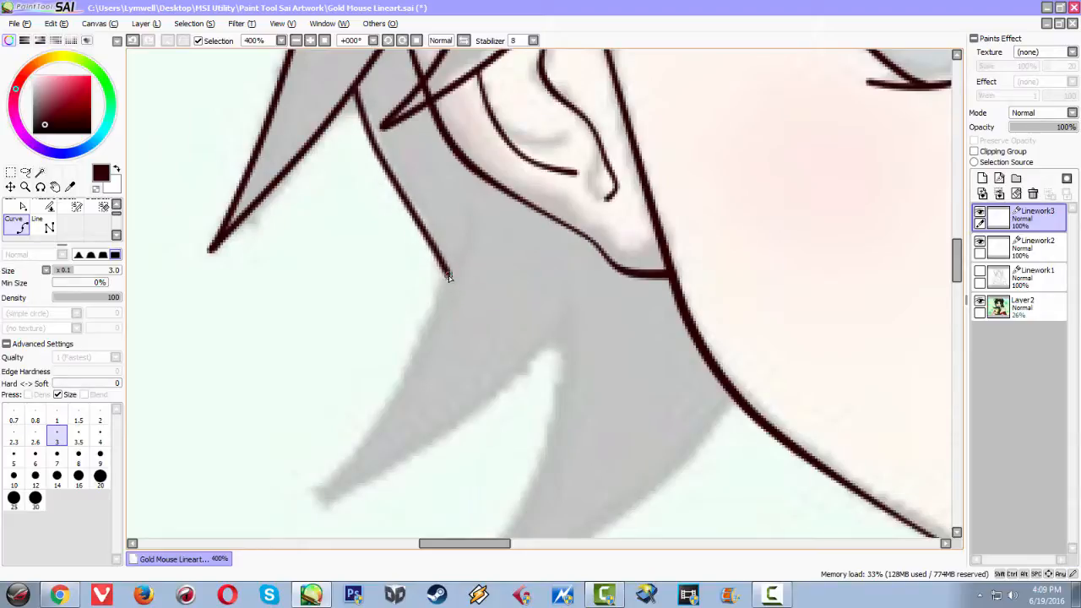
click(446, 282)
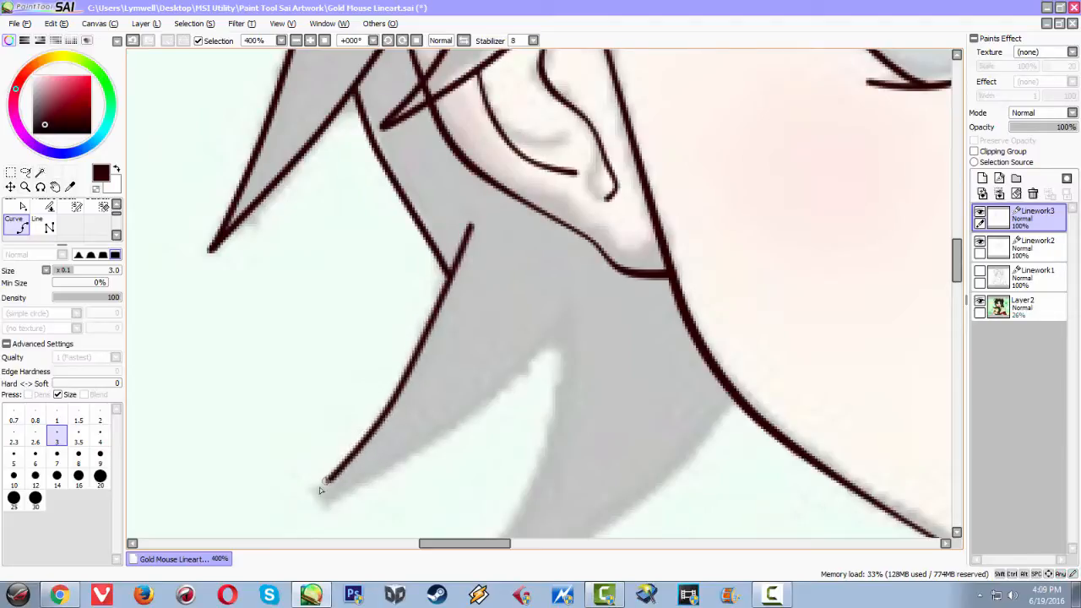
Trace the upper nape spike from inside the hair through the notch to its tip and back up its lower edge.
click(289, 509)
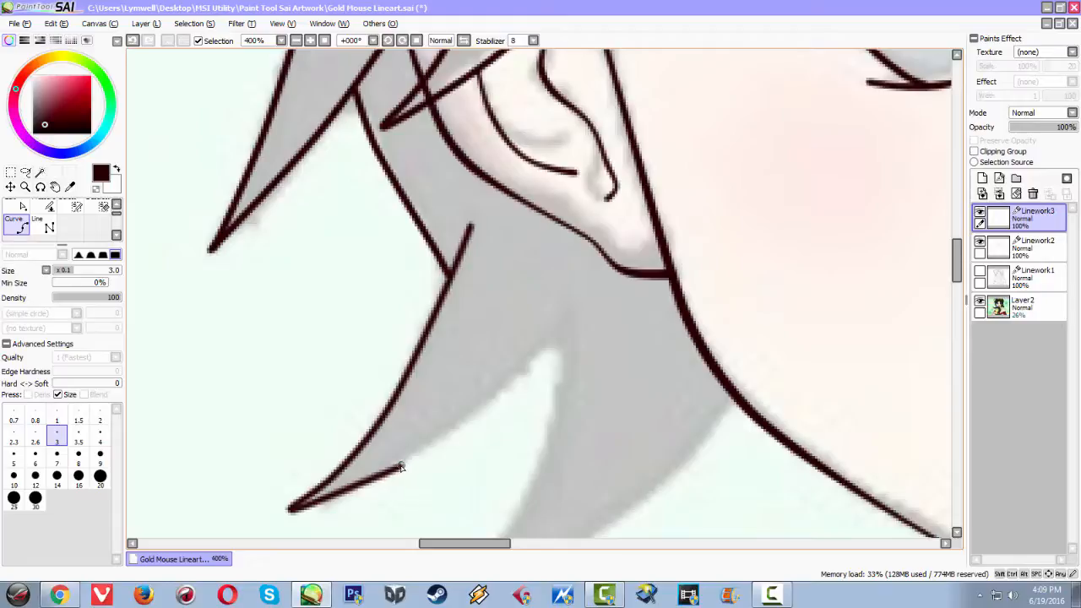
click(547, 361)
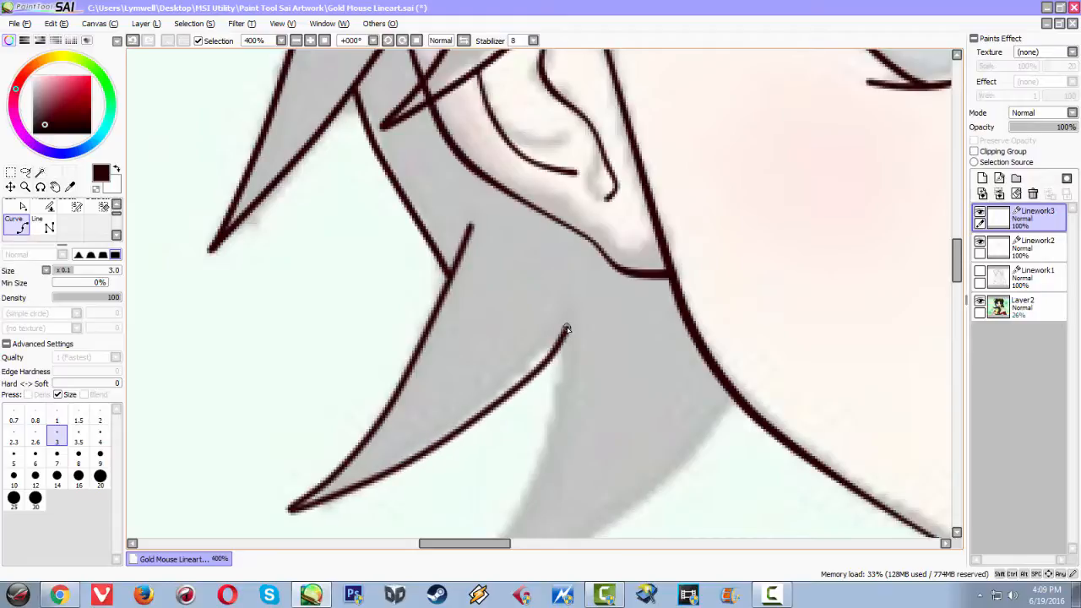
double_click(566, 327)
Trace the second nape spike from the notch between the spikes down to its tip and back up to the jawline.
drag(538, 400, 541, 249)
click(570, 168)
click(568, 213)
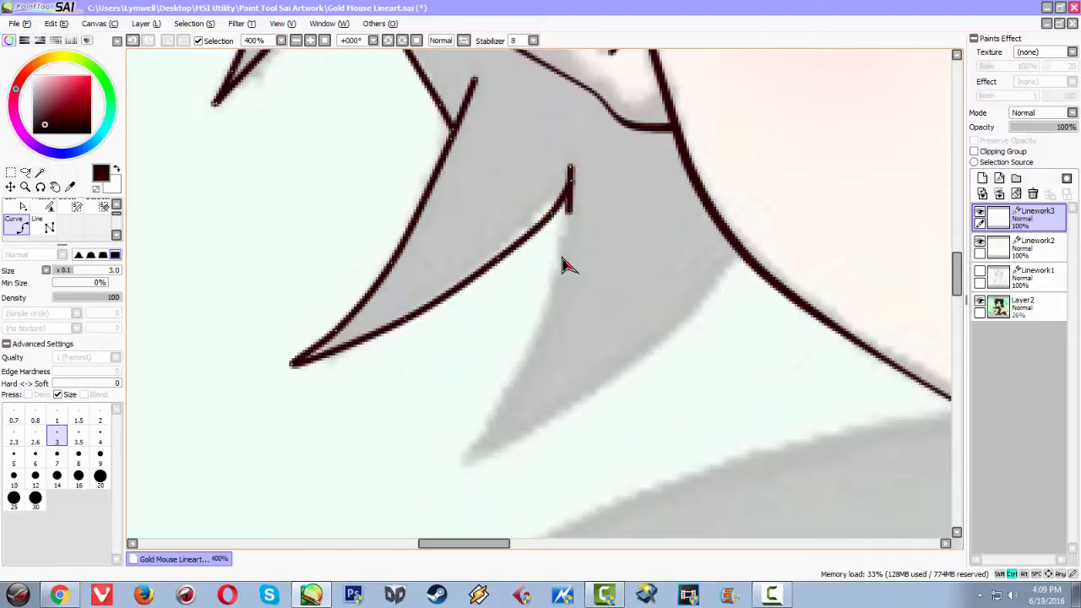
click(471, 450)
click(436, 476)
click(531, 426)
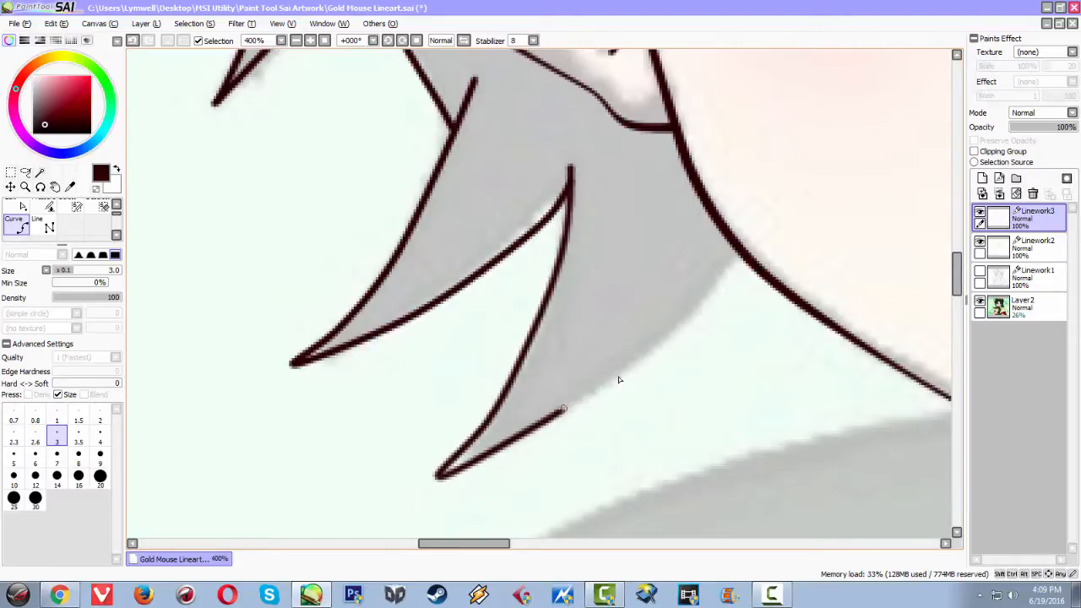
double_click(743, 257)
Trace the inner edge of the second central bang from the forehead tip over its arch and down toward the hairline.
scroll(717, 328, down, 4)
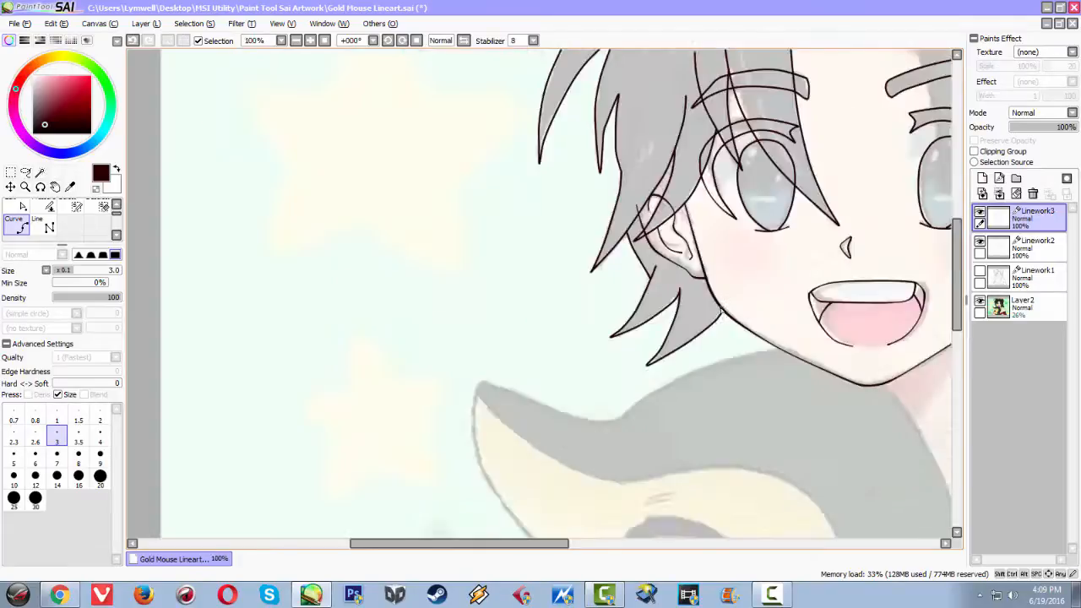
scroll(723, 311, down, 4)
scroll(724, 317, up, 2)
drag(718, 343, 376, 388)
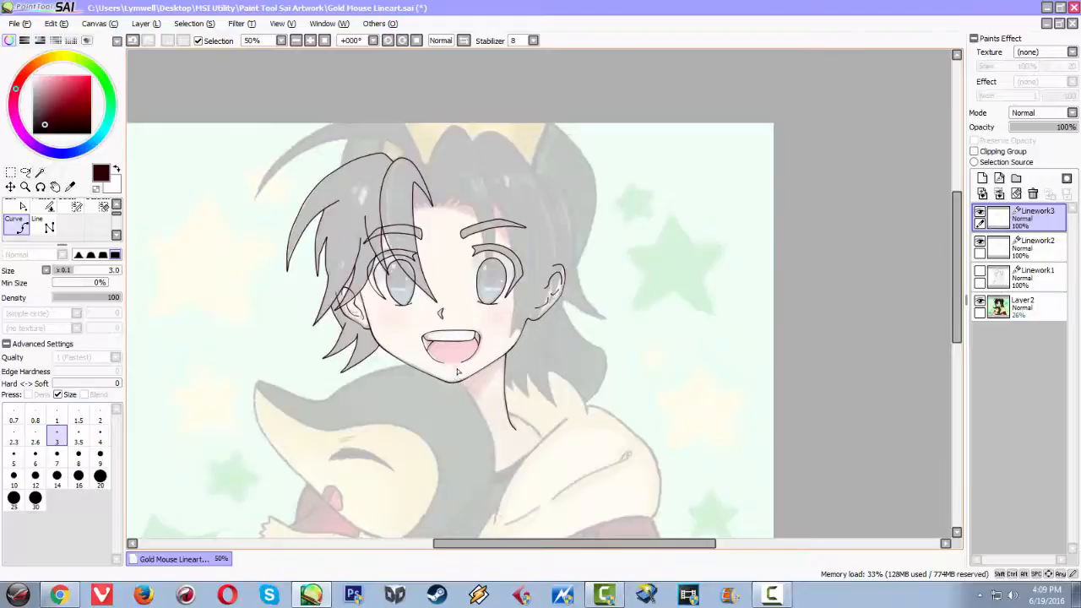
scroll(456, 371, up, 3)
drag(452, 141, 429, 300)
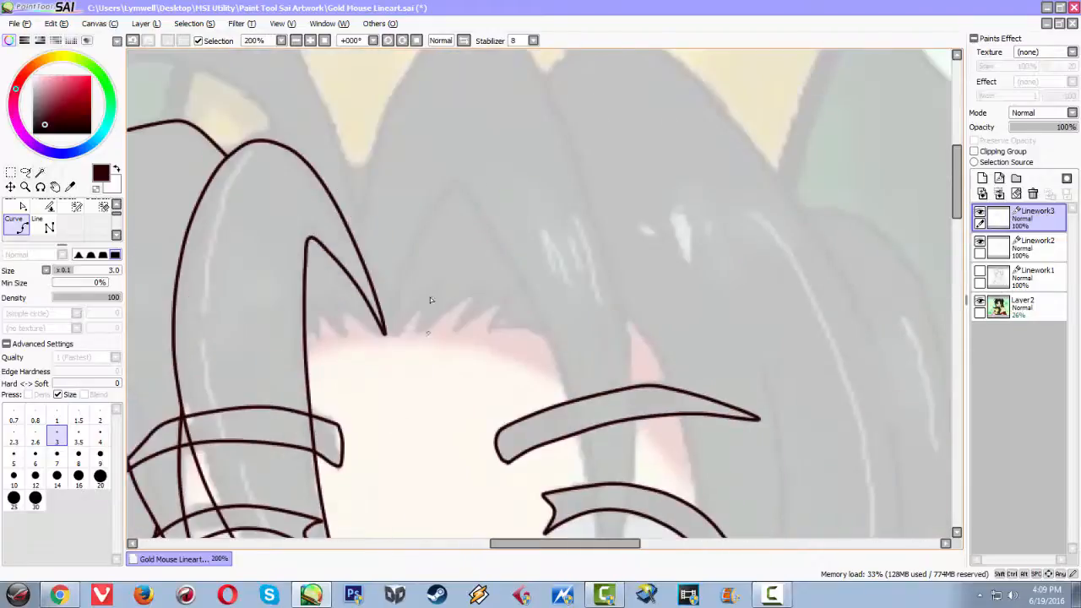
click(386, 332)
key(ctrl+z)
click(399, 277)
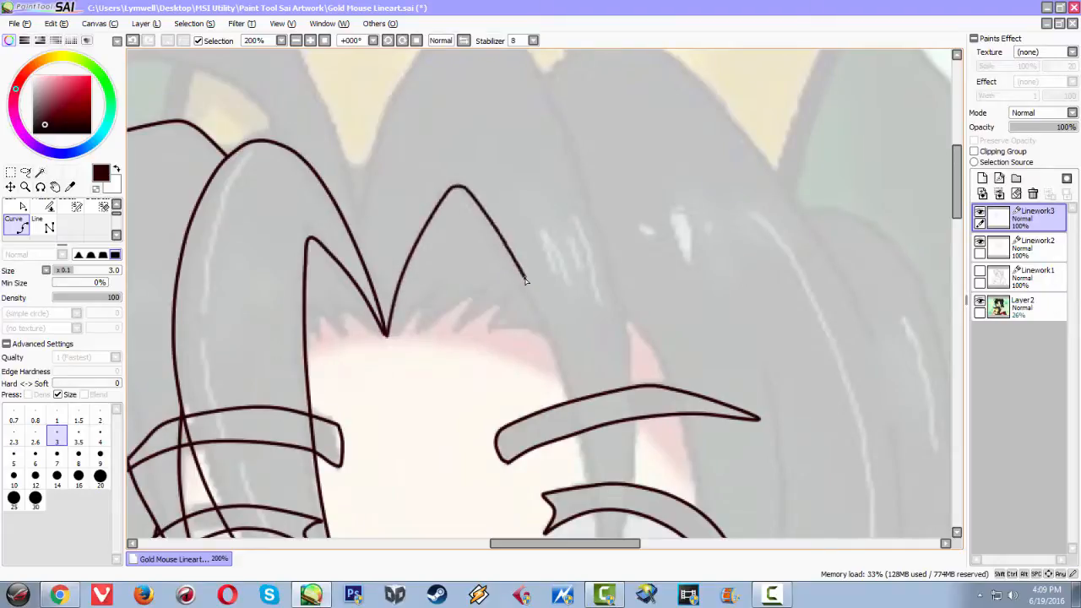
click(545, 326)
Continue the bang's inner edge across the eyebrow and eyelash to a pointed tip over the iris, replacing a misplaced point.
drag(552, 364, 538, 201)
click(553, 220)
key(ctrl+z)
click(541, 191)
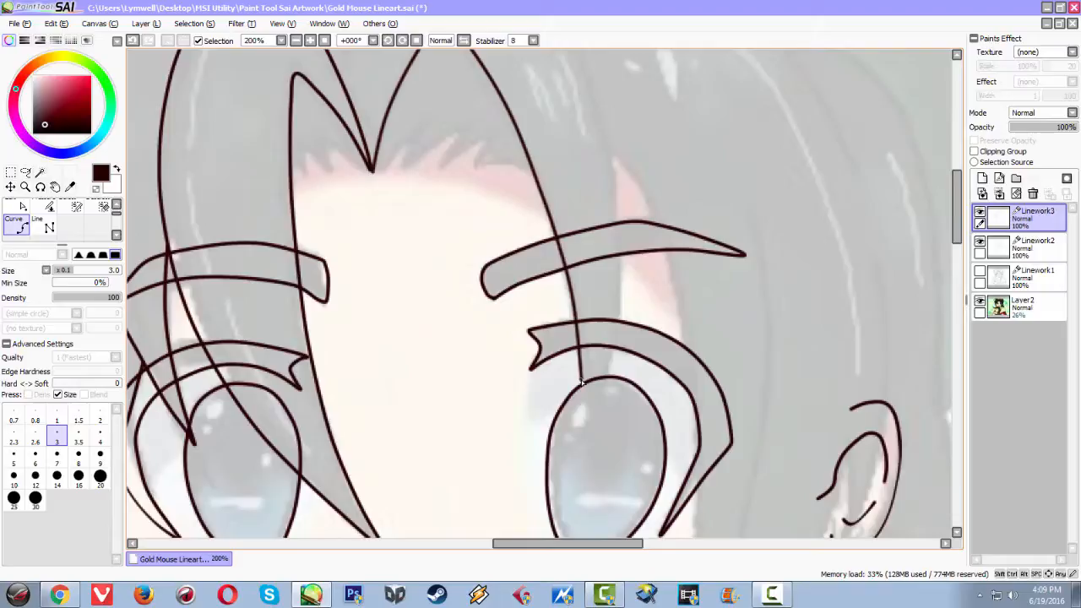
click(583, 448)
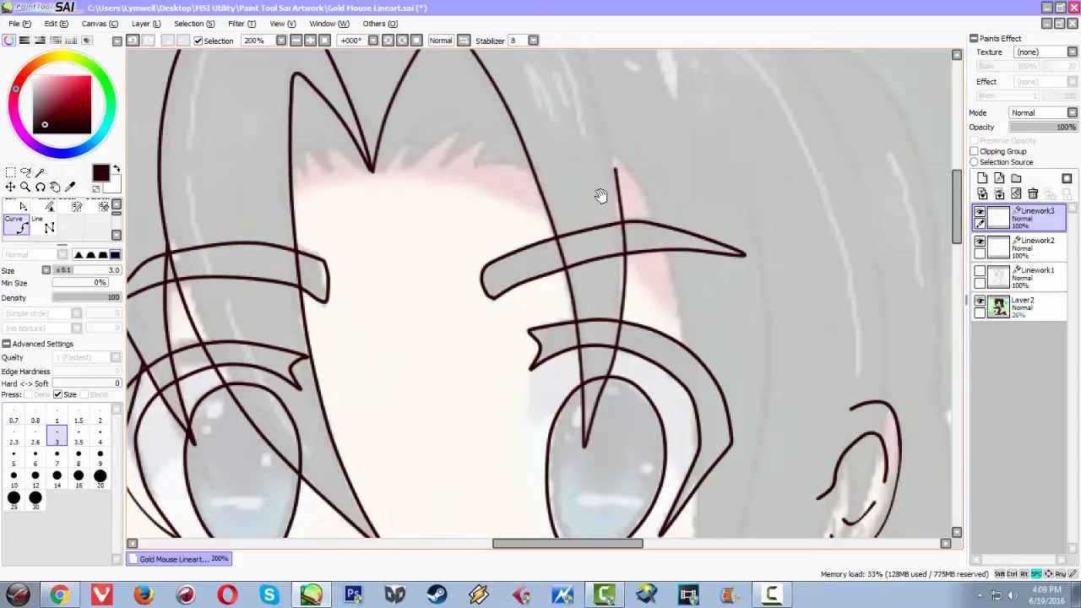
Trace the bang's outer edge from its tip up over the rounded peak at the crown and down to the neighbouring bang.
drag(600, 189, 566, 381)
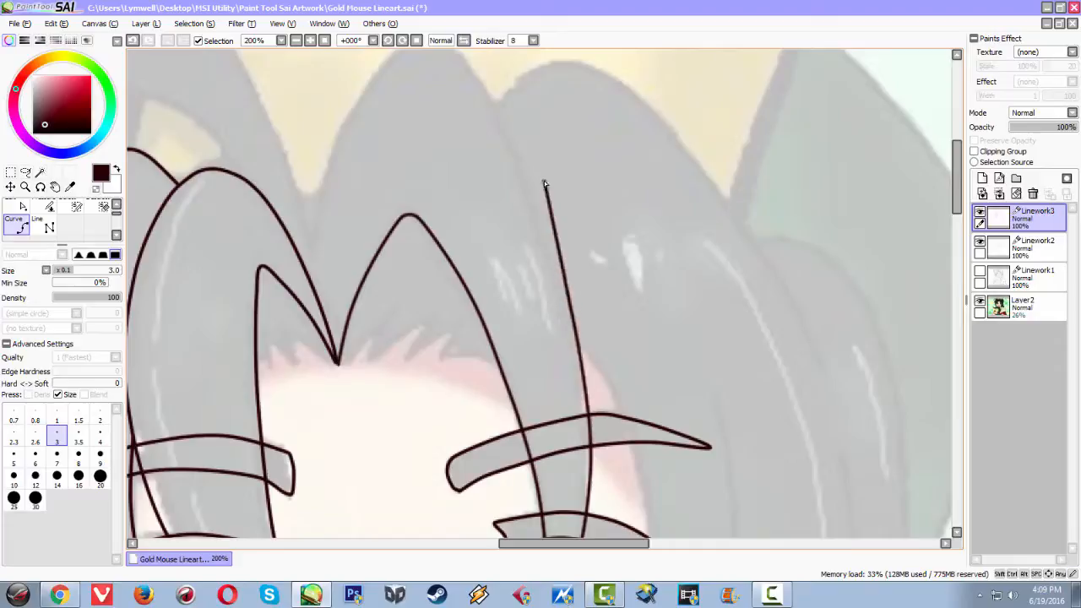
drag(477, 72, 490, 167)
click(478, 157)
click(415, 142)
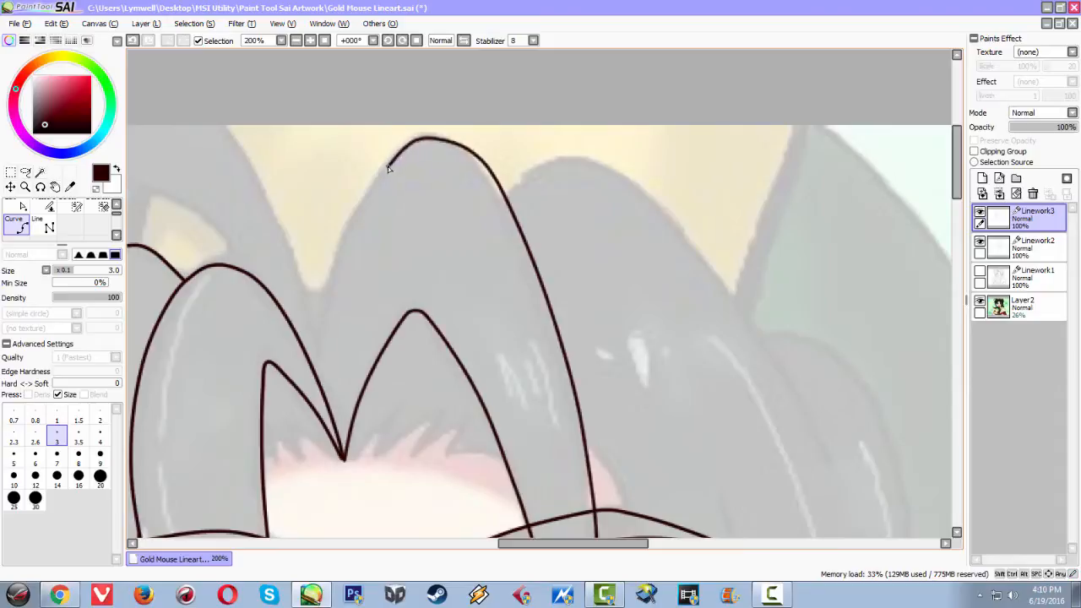
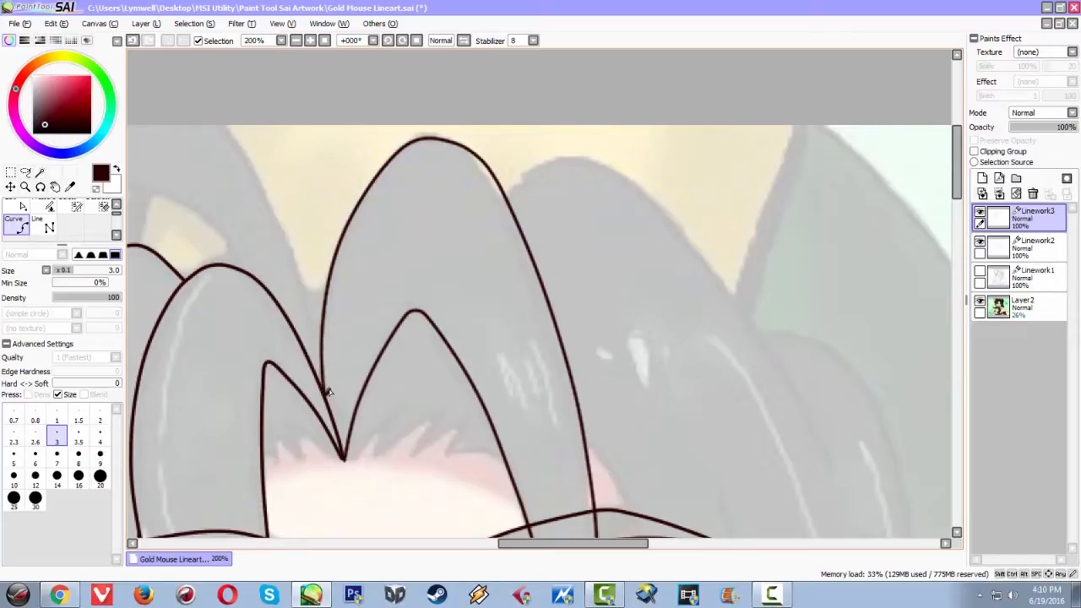
Trace the side lock's face-side edge from the central bang down across the eyebrow, replacing misplaced points.
drag(464, 386, 353, 187)
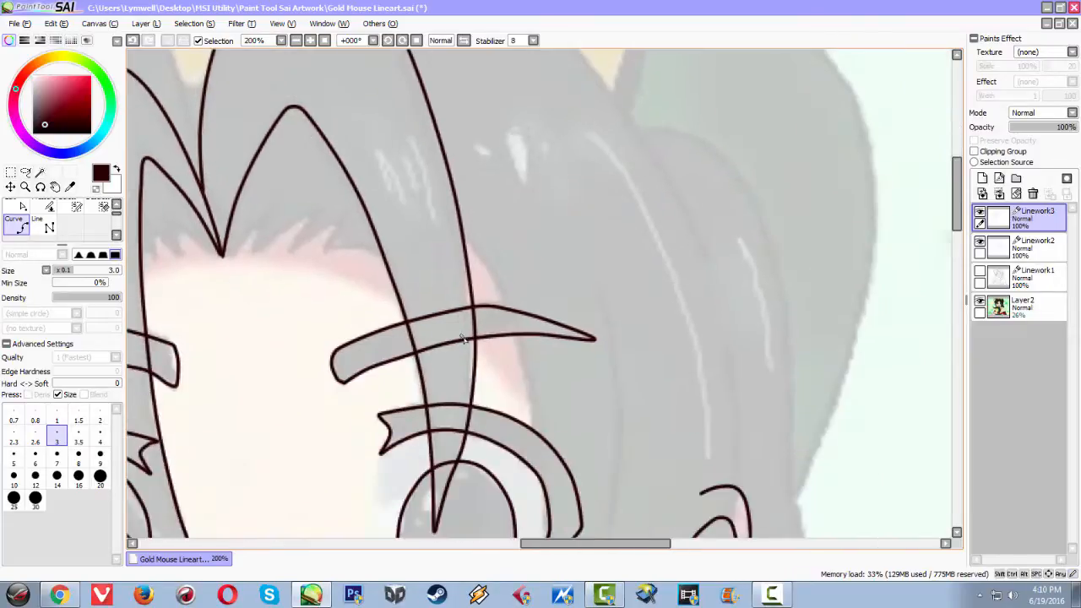
scroll(464, 338, down, 3)
scroll(463, 327, up, 2)
scroll(460, 340, up, 1)
drag(452, 370, 421, 218)
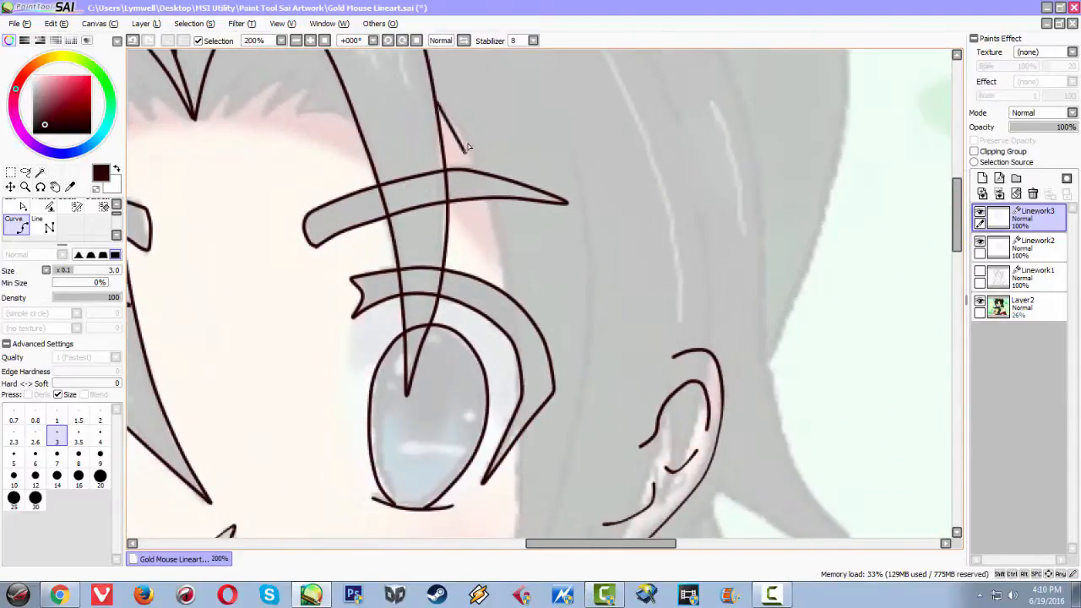
click(469, 141)
key(ctrl+z)
click(475, 161)
key(ctrl+z)
click(484, 179)
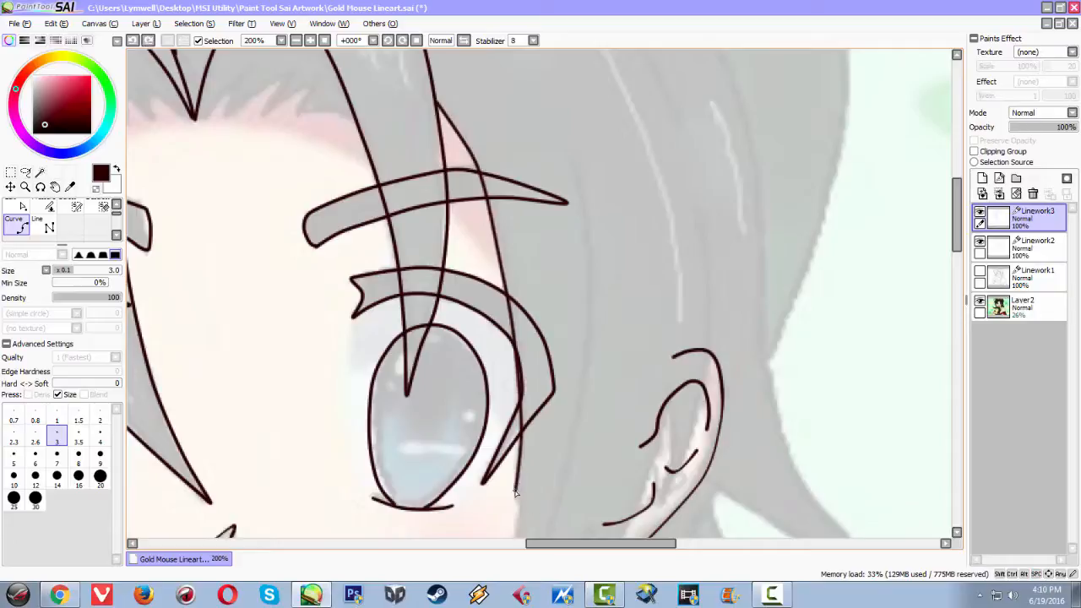
Continue the side lock's face-side edge past the eye and down the cheek to its pointed tip.
drag(515, 500, 524, 361)
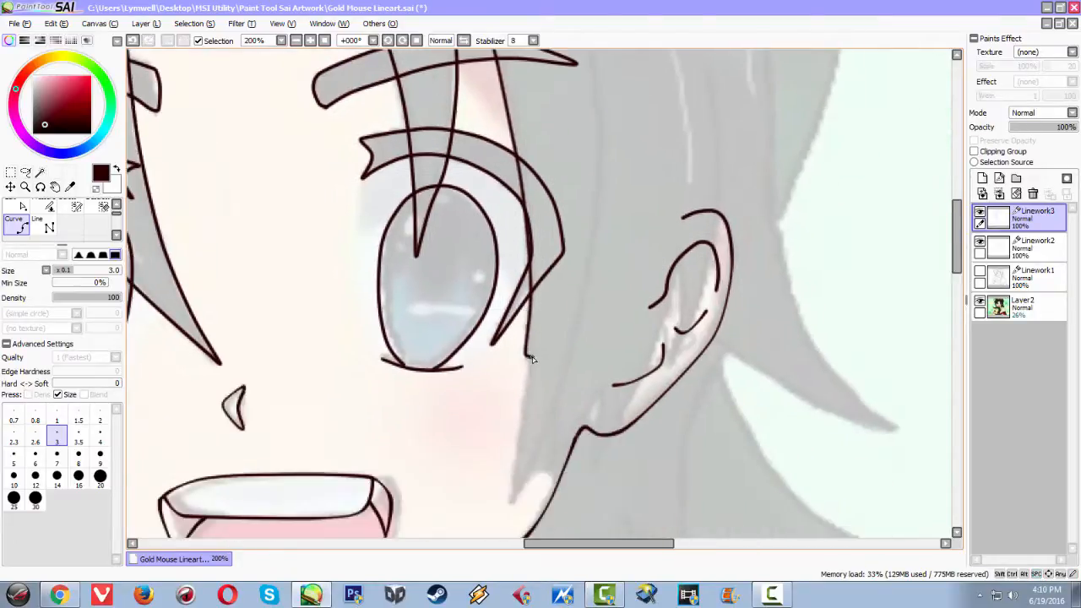
key(ctrl+z)
click(529, 361)
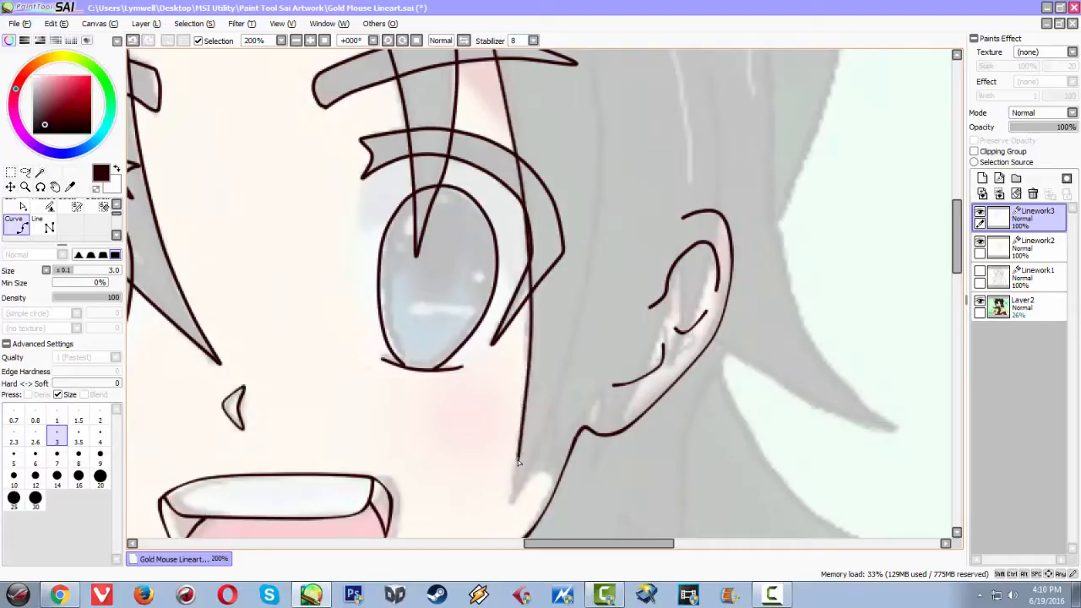
click(511, 506)
Trace the side lock's back edge from its tip up between the eye and ear, ending above the eyebrow's height.
click(594, 255)
key(space)
drag(605, 142, 578, 251)
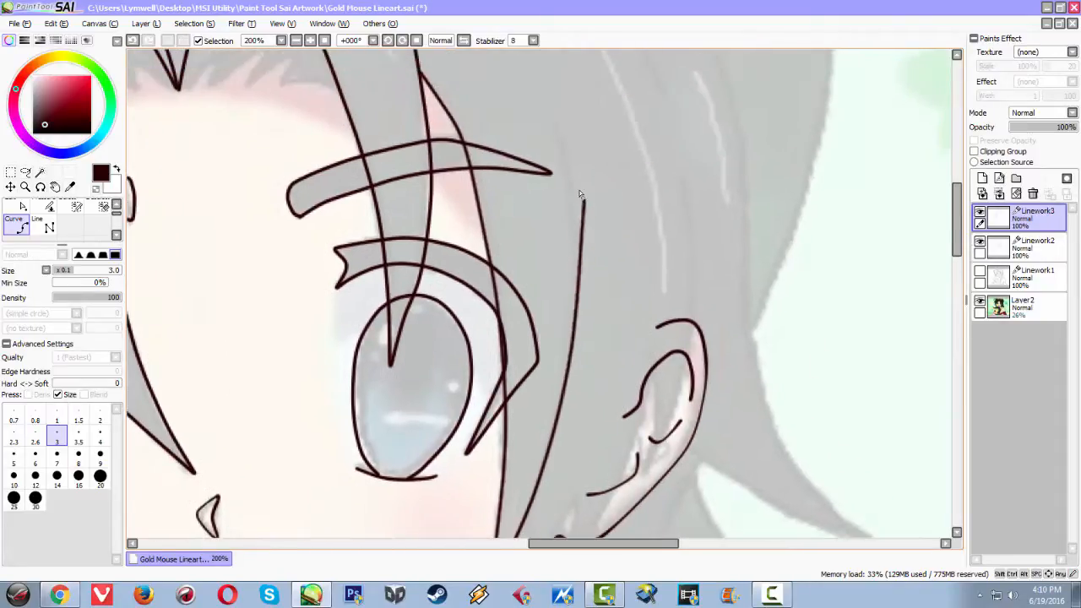
double_click(567, 120)
Trace the small jagged hair spikes between the side lock and the earlobe, ending at the tip below the earlobe.
scroll(639, 279, down, 2)
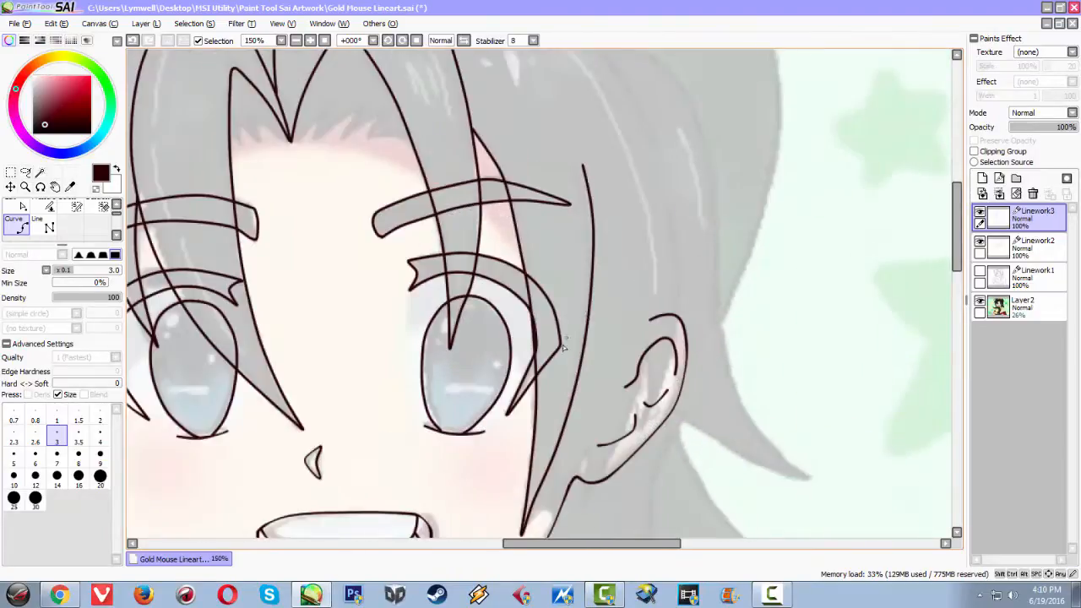
scroll(568, 334, up, 1)
scroll(555, 380, down, 2)
scroll(565, 385, up, 1)
scroll(572, 394, down, 1)
scroll(537, 386, up, 3)
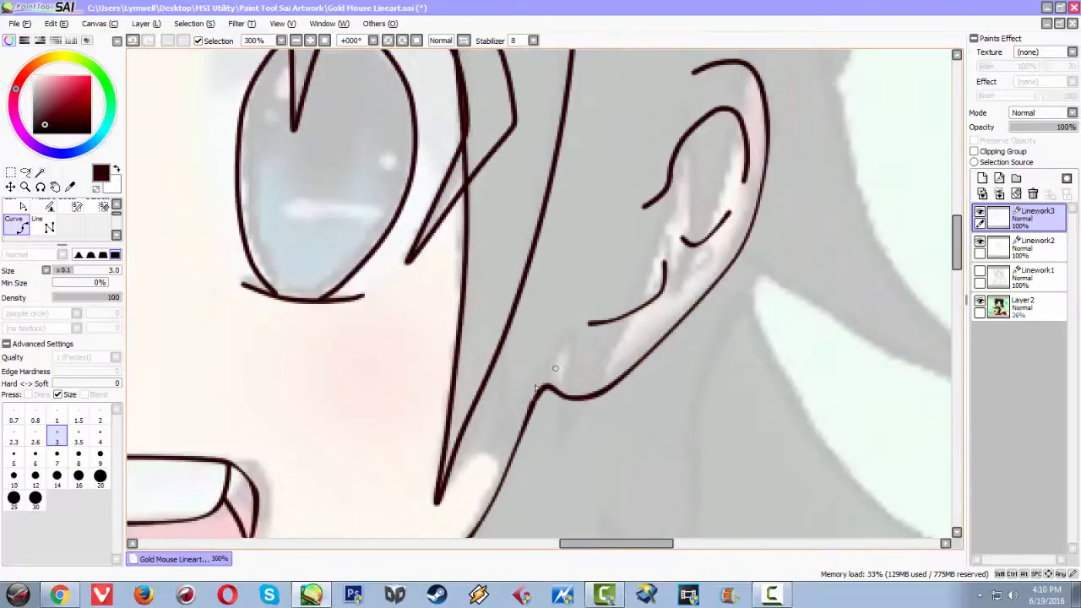
click(512, 316)
click(488, 469)
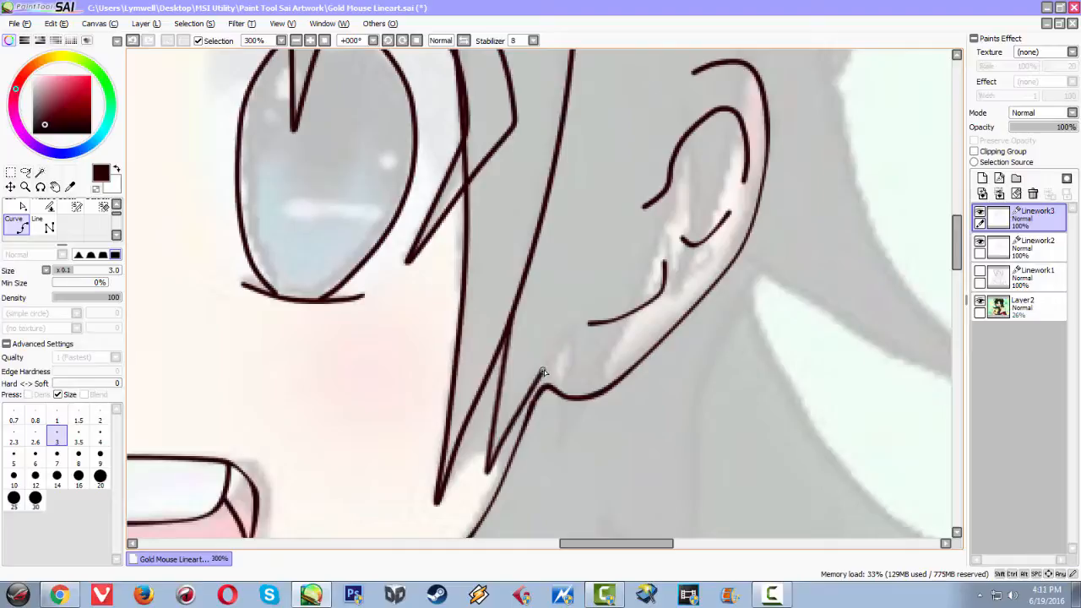
click(573, 324)
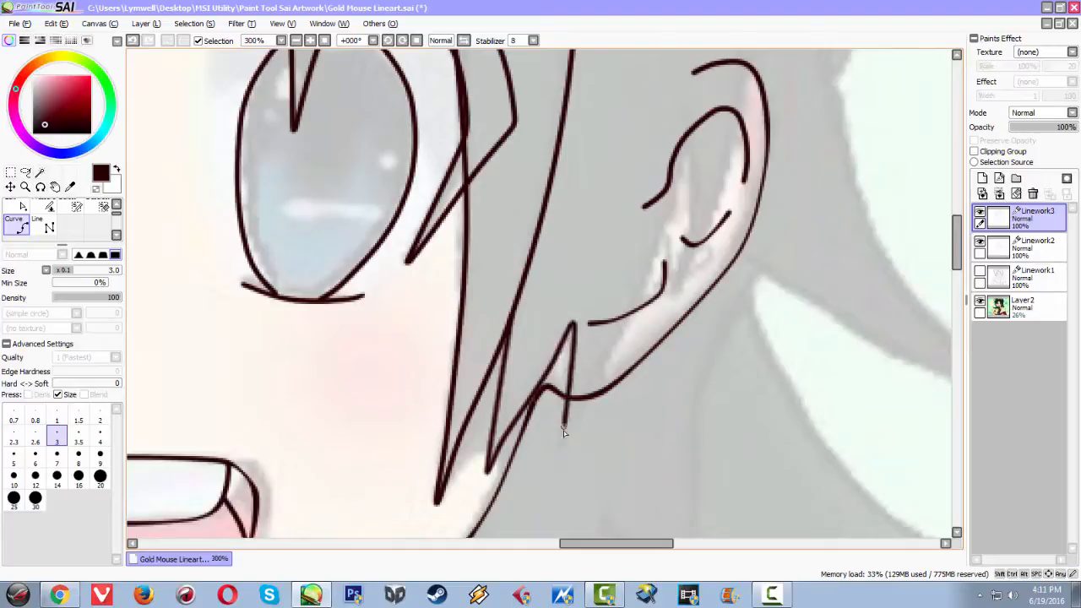
click(559, 463)
Trace the thin hair spike across the inner ear and extend its back edge up into the hair above the ear.
click(684, 145)
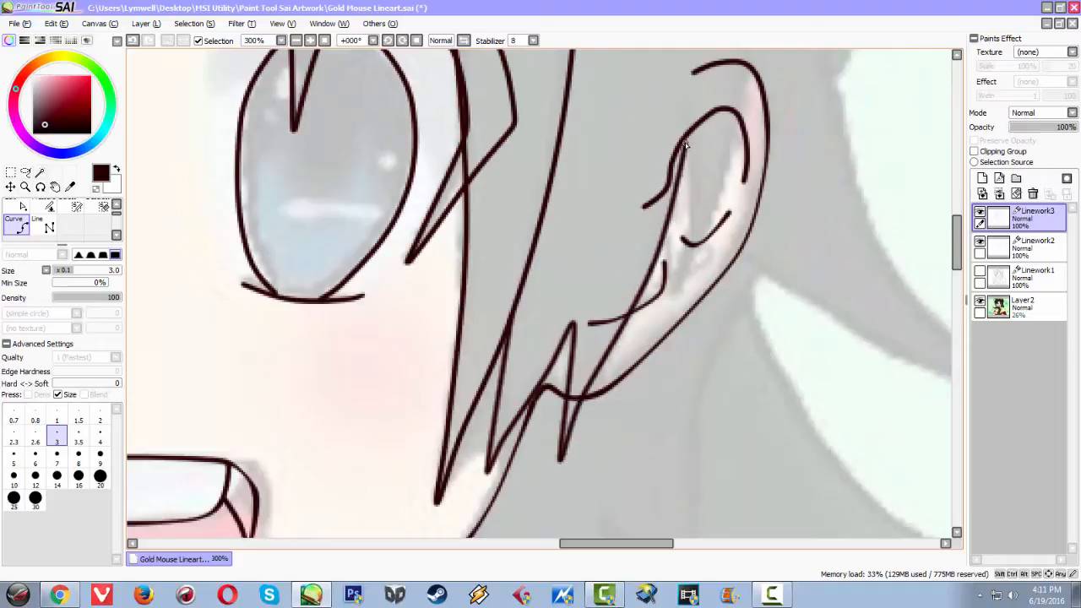
click(672, 303)
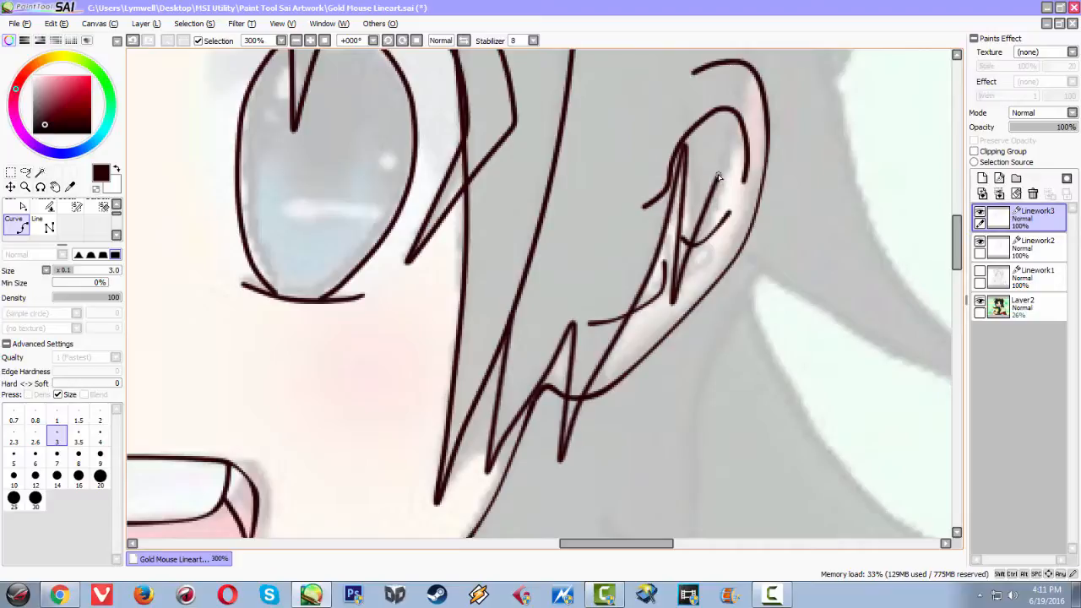
drag(737, 113, 658, 373)
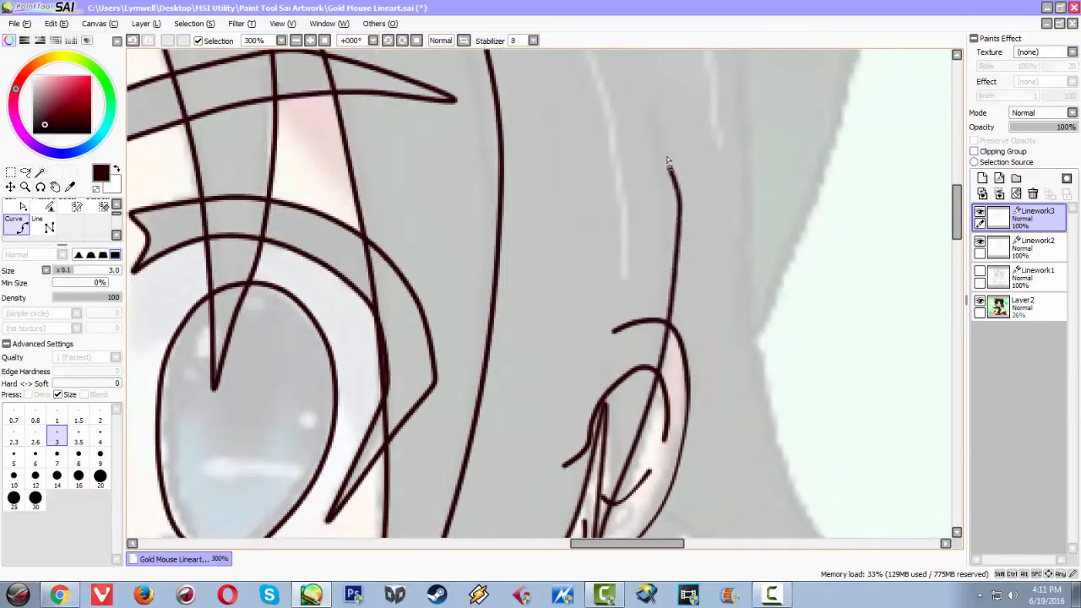
key(ctrl+z)
click(662, 107)
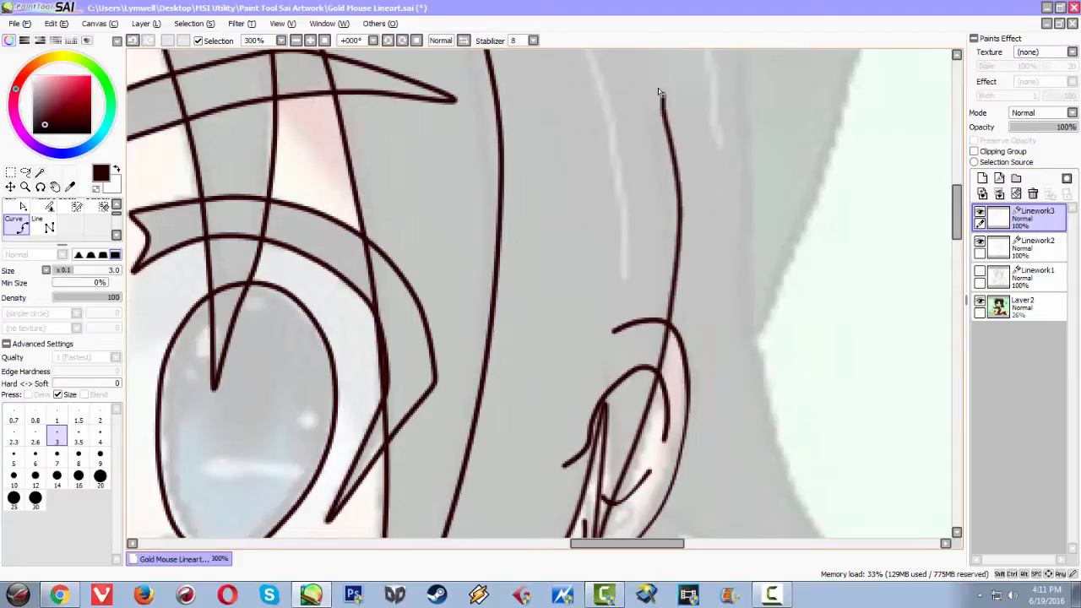
double_click(645, 80)
scroll(665, 264, down, 4)
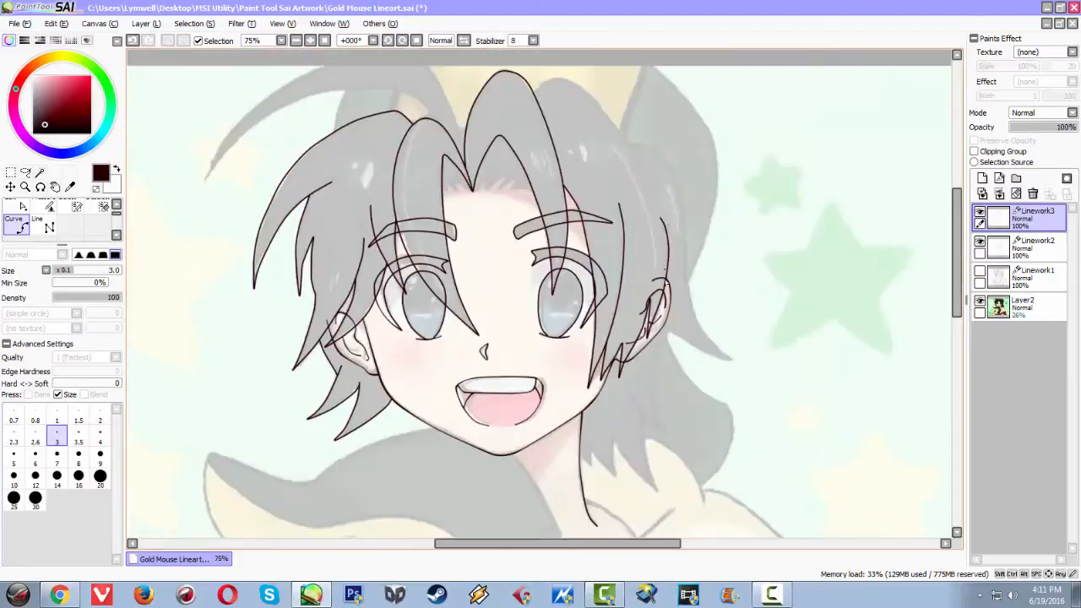
scroll(623, 185, up, 2)
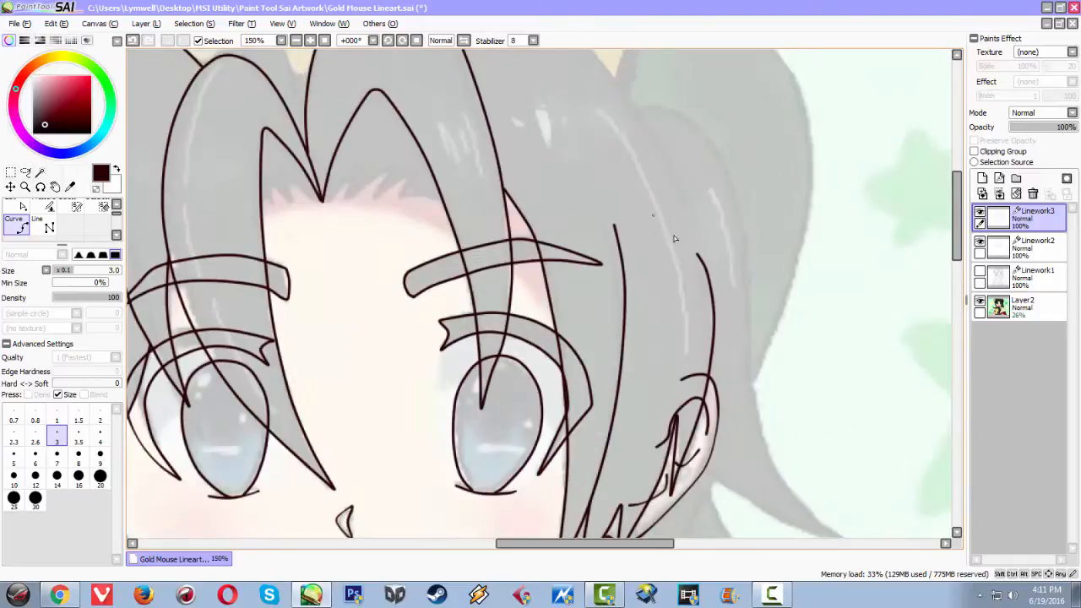
scroll(679, 266, down, 1)
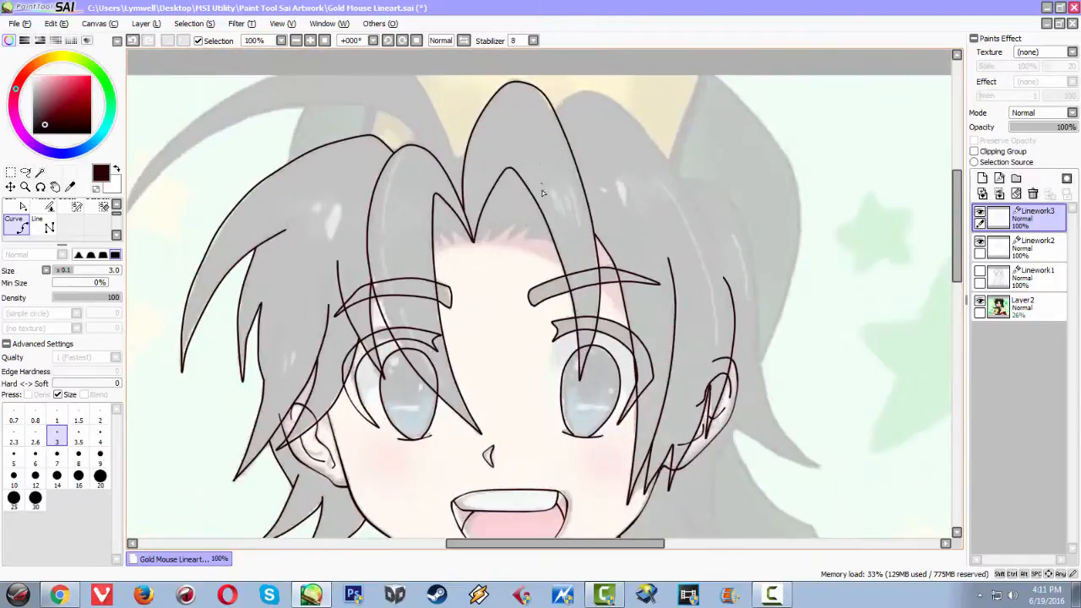
Trace the rounded lock beside the tall central bang, arching from that bang's edge over the top and down its outer side.
scroll(545, 179, down, 1)
scroll(545, 177, up, 2)
scroll(438, 262, up, 1)
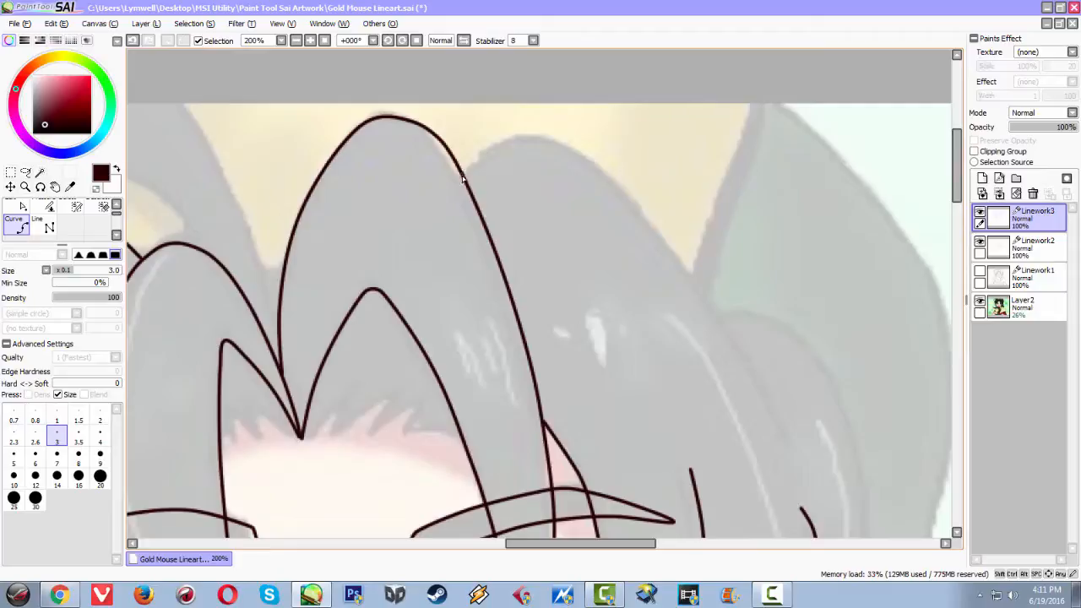
click(482, 156)
click(508, 142)
click(547, 138)
click(585, 155)
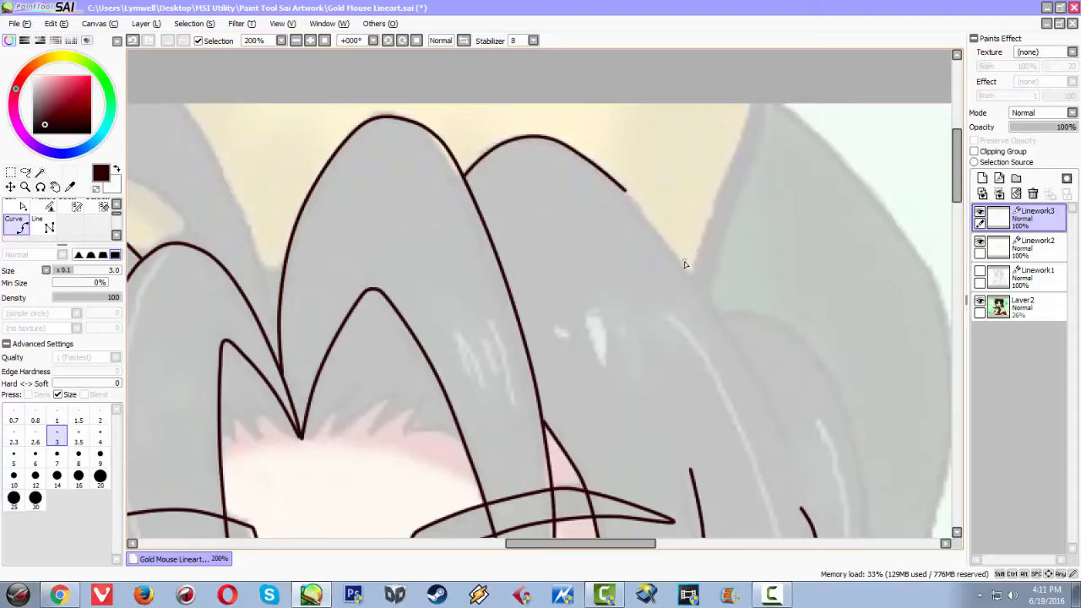
key(ctrl+z)
click(641, 213)
key(ctrl+z)
click(673, 245)
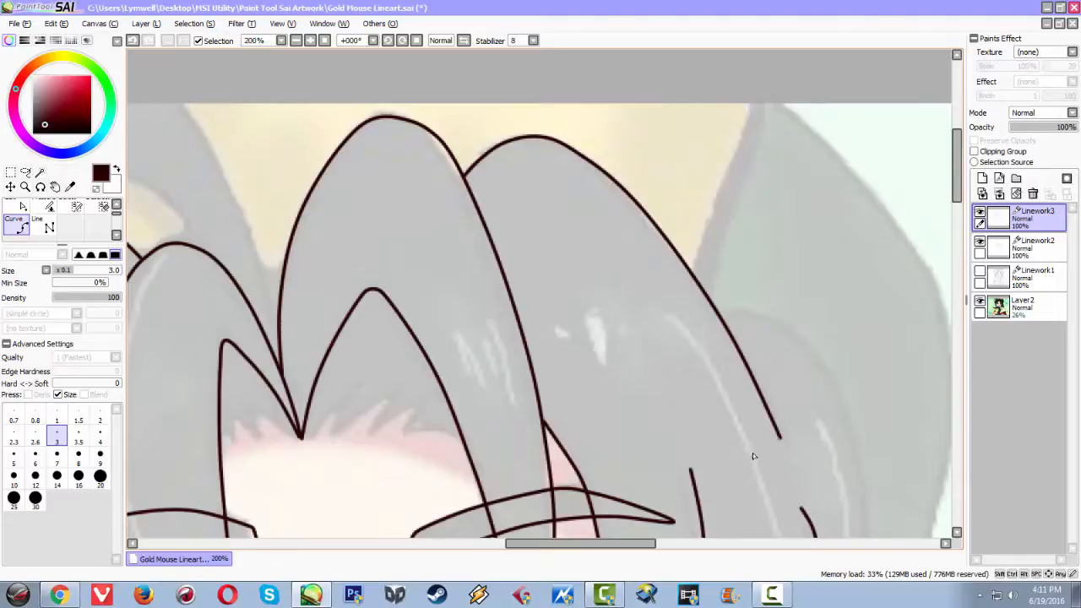
Trace the outer hair edge from the rounded lock's side, curving over and down behind the ear.
scroll(513, 344, down, 4)
scroll(518, 345, up, 4)
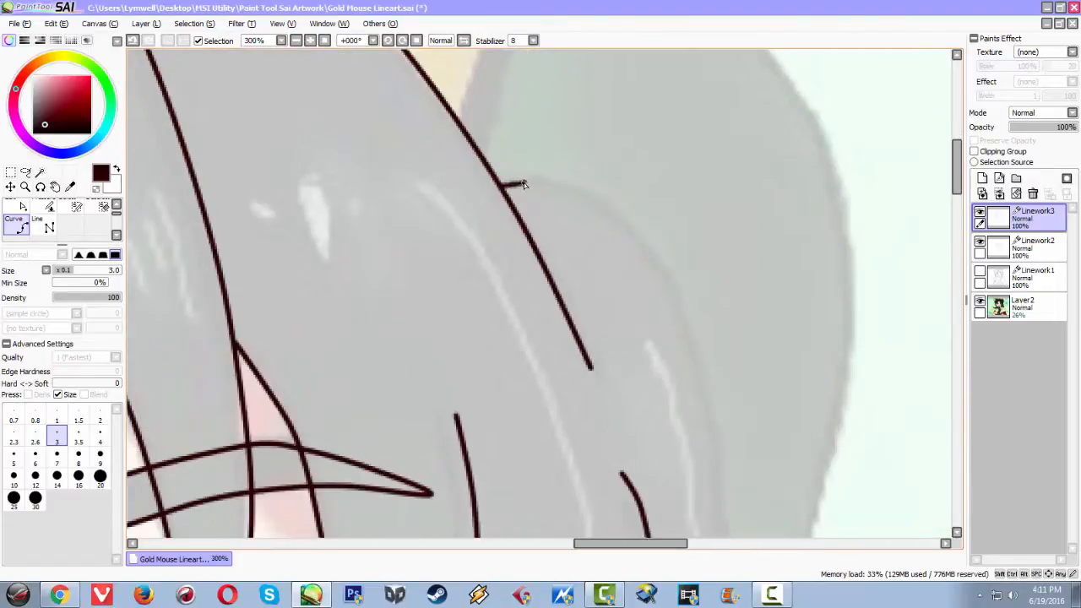
click(575, 194)
click(632, 235)
click(682, 305)
key(space)
drag(689, 360, 566, 118)
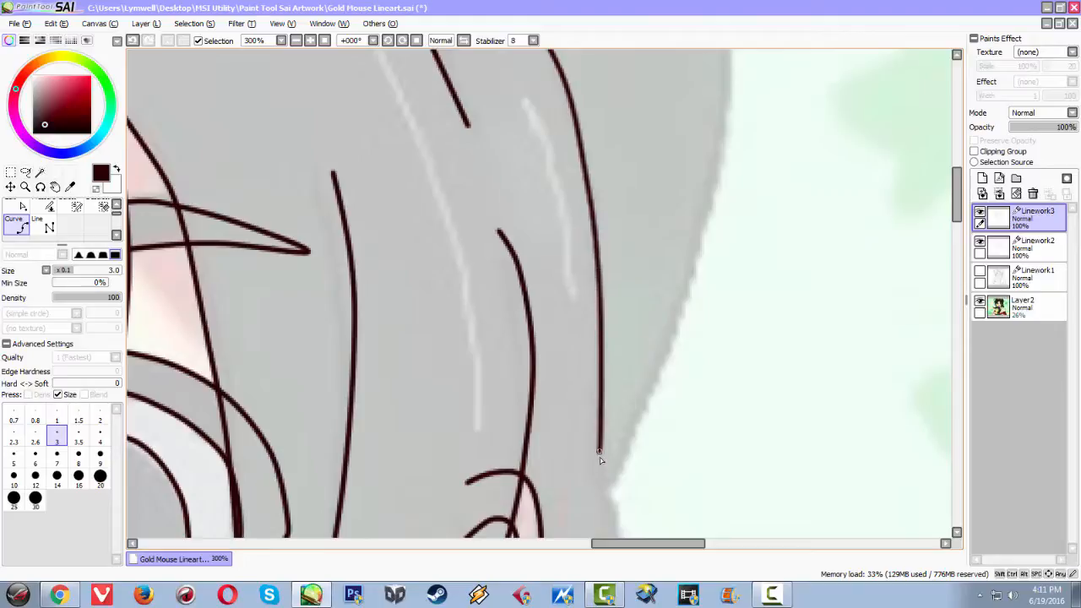
drag(597, 465, 571, 214)
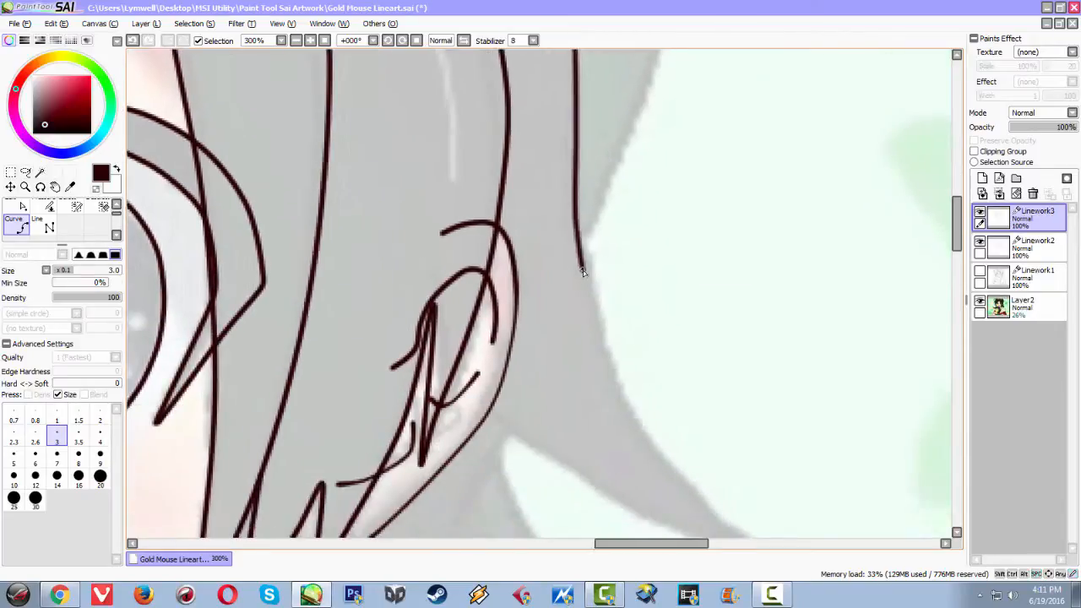
Continue the outer hair edge below the ear along the outward flick to its pointed tip.
click(597, 344)
click(650, 444)
drag(619, 443, 534, 315)
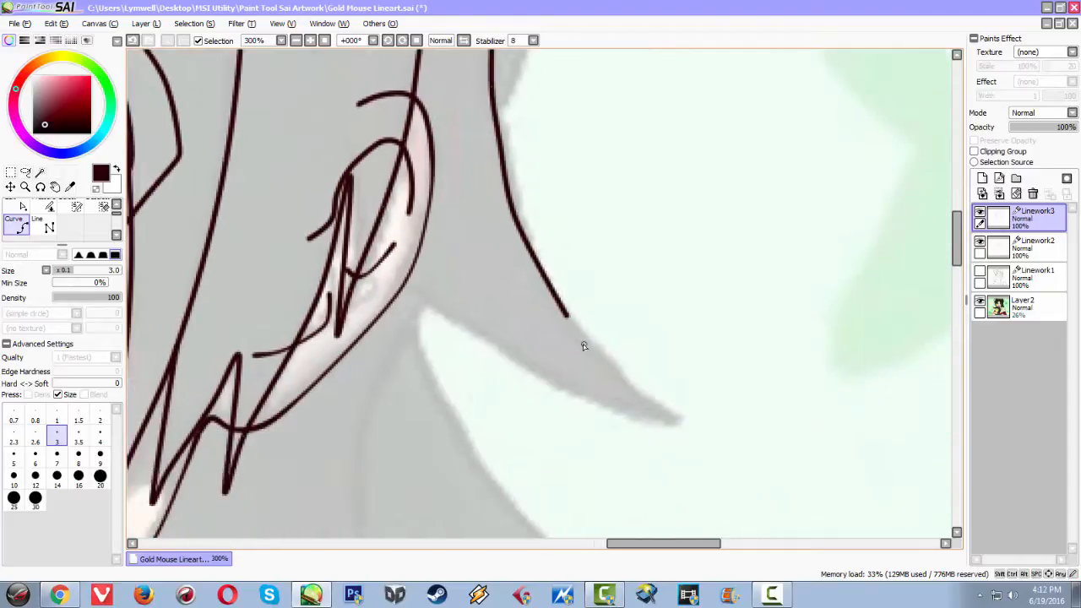
key(ctrl+z)
double_click(608, 362)
key(ctrl+z)
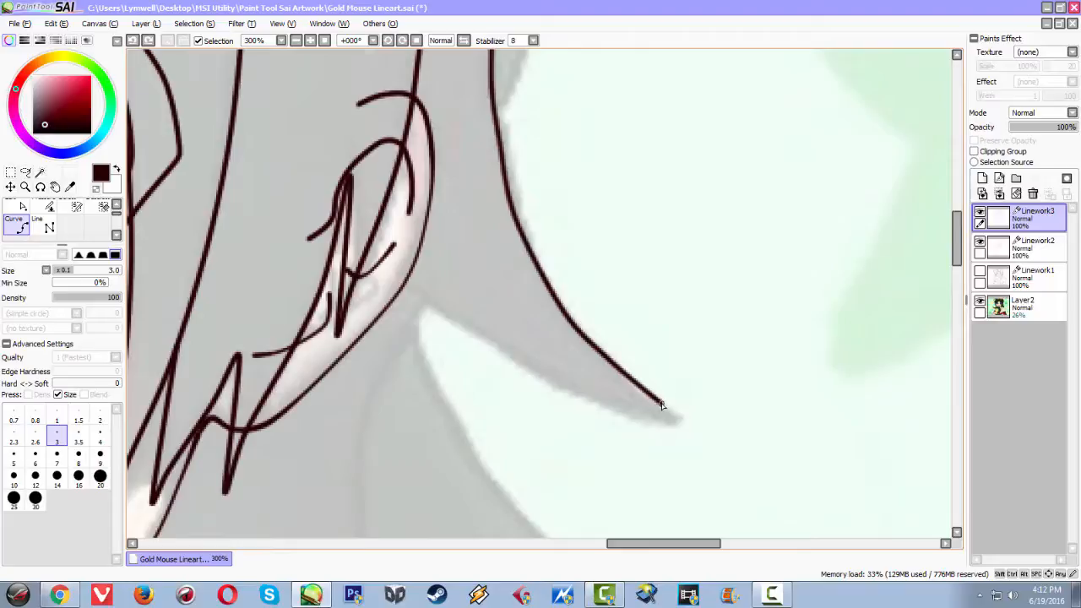
click(710, 429)
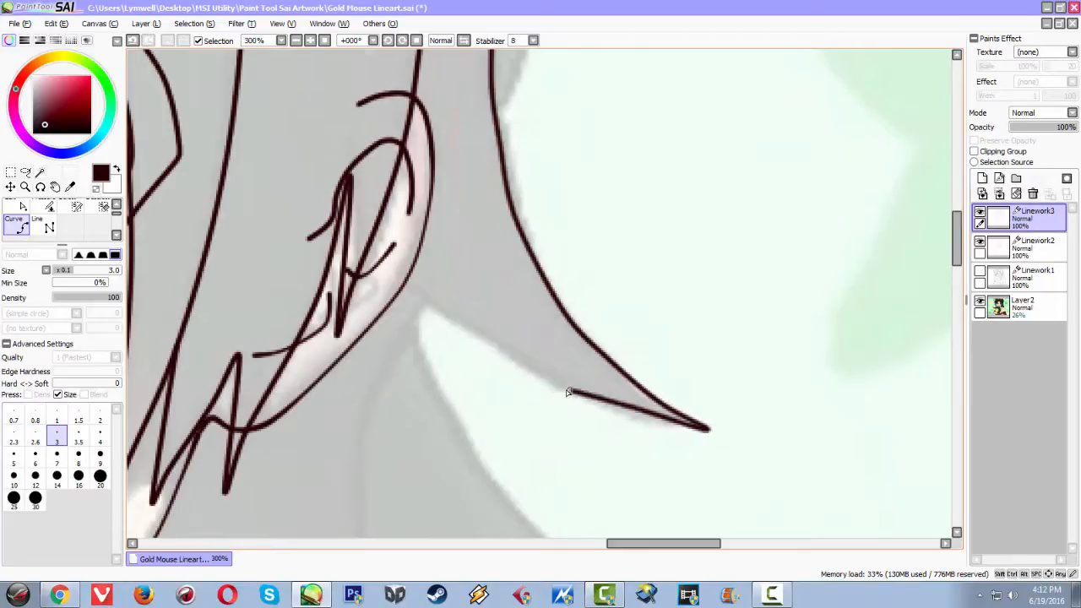
Trace the underside of the outward flick from its tip back to the ear's edge.
double_click(470, 336)
double_click(435, 314)
key(ctrl+z)
drag(434, 313, 410, 296)
Trace the lock hanging from the flick's base behind the earlobe to its pointed tip, with its inner edge curving back up.
drag(389, 403, 563, 175)
click(595, 79)
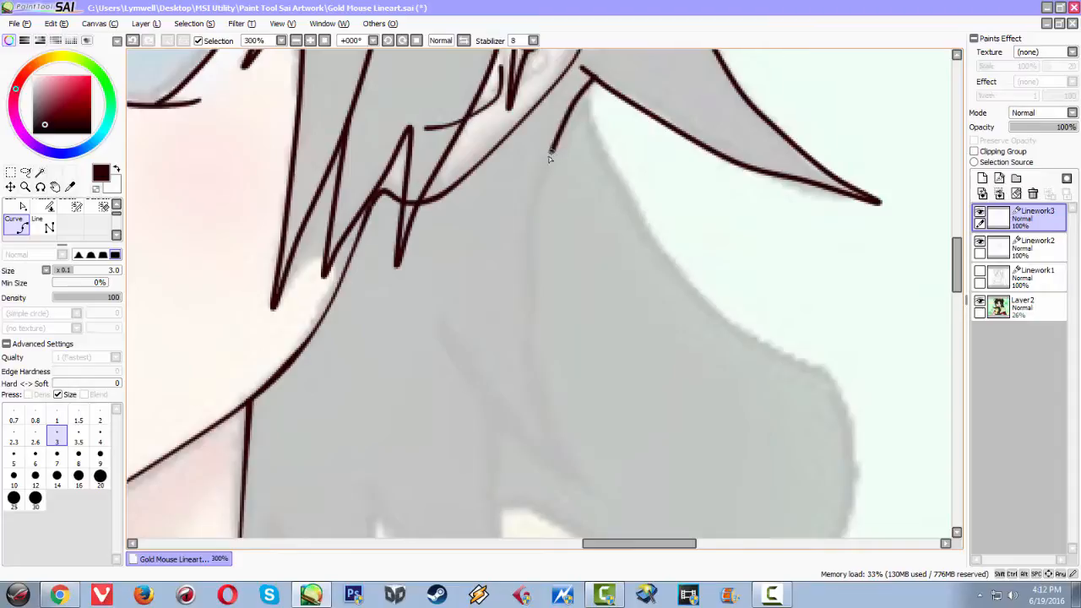
click(534, 212)
click(530, 265)
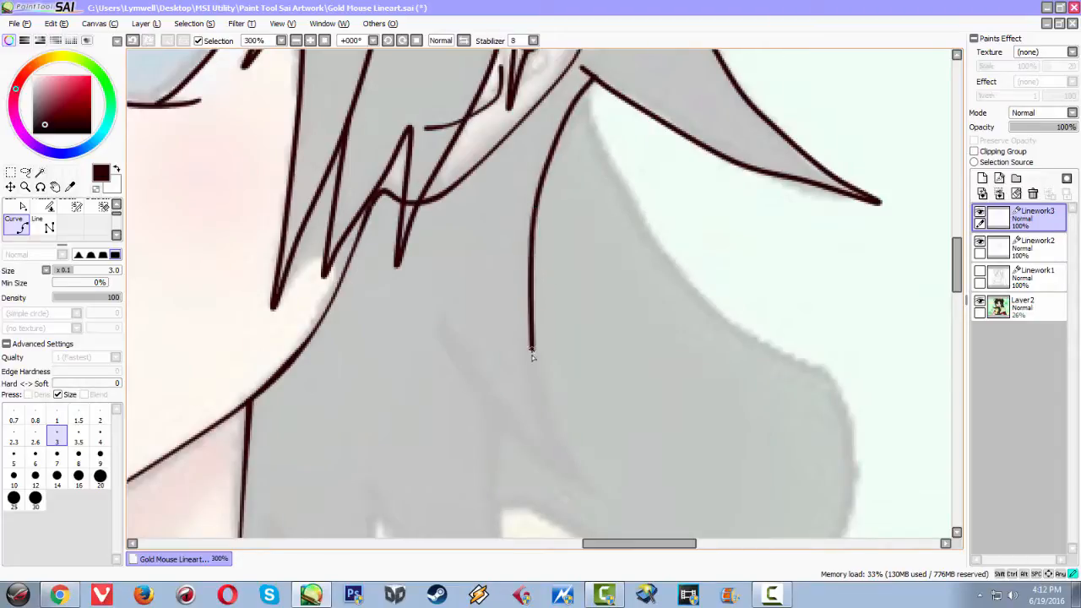
click(590, 494)
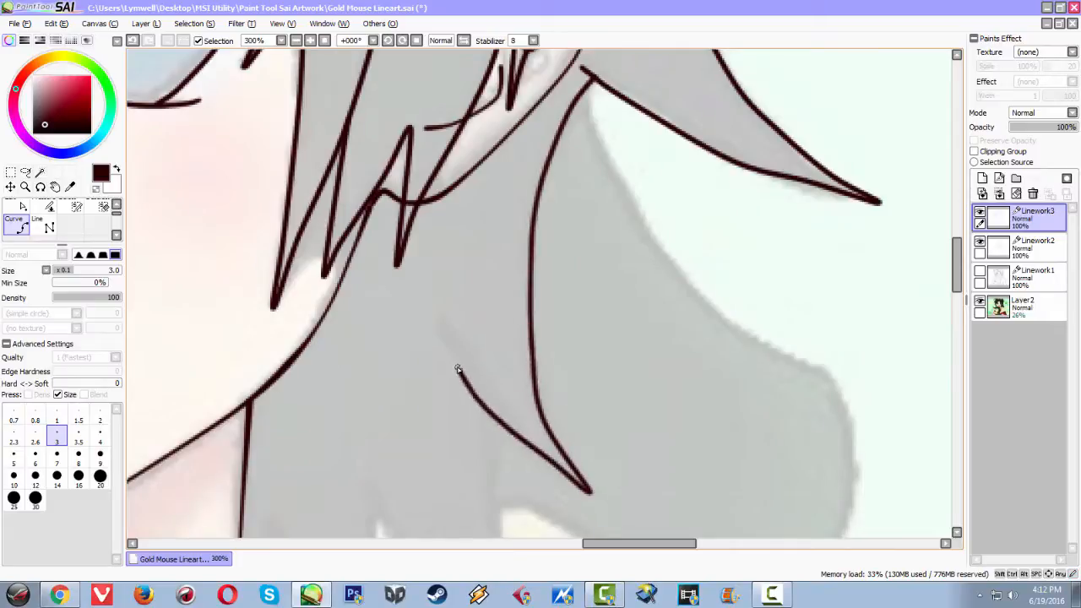
key(Return)
Trace the large hair spike over the hood, from the lock above down to its tip and back up its inner edge.
drag(449, 422, 471, 245)
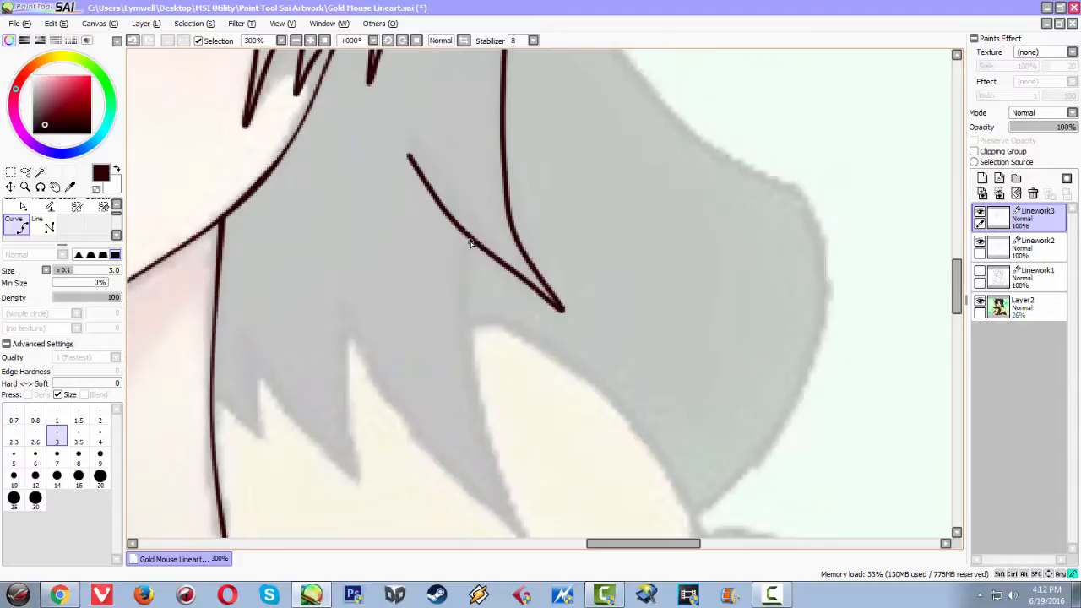
click(471, 308)
click(479, 411)
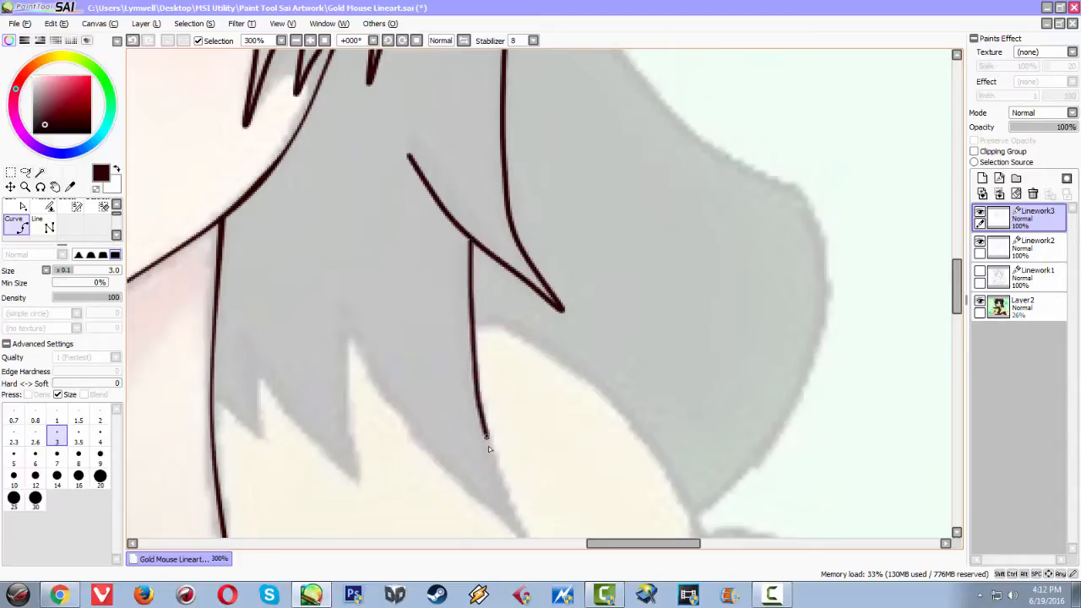
click(498, 474)
drag(489, 455, 472, 353)
double_click(510, 438)
click(511, 438)
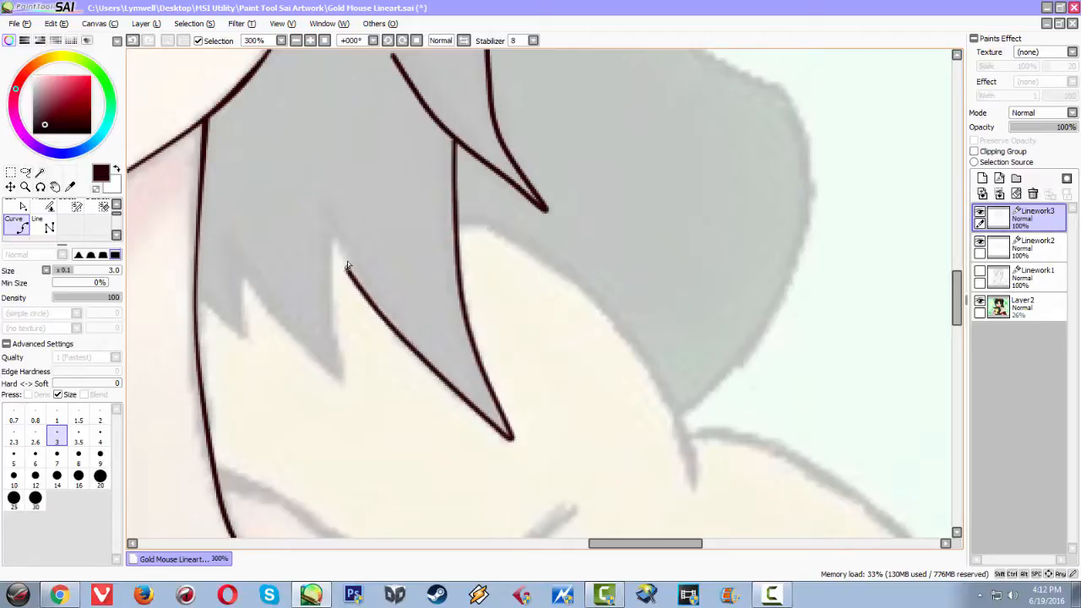
click(320, 197)
key(Escape)
Trace the two smaller hair spikes between the large spike and the neck line, ending at the neck line.
scroll(366, 224, down, 6)
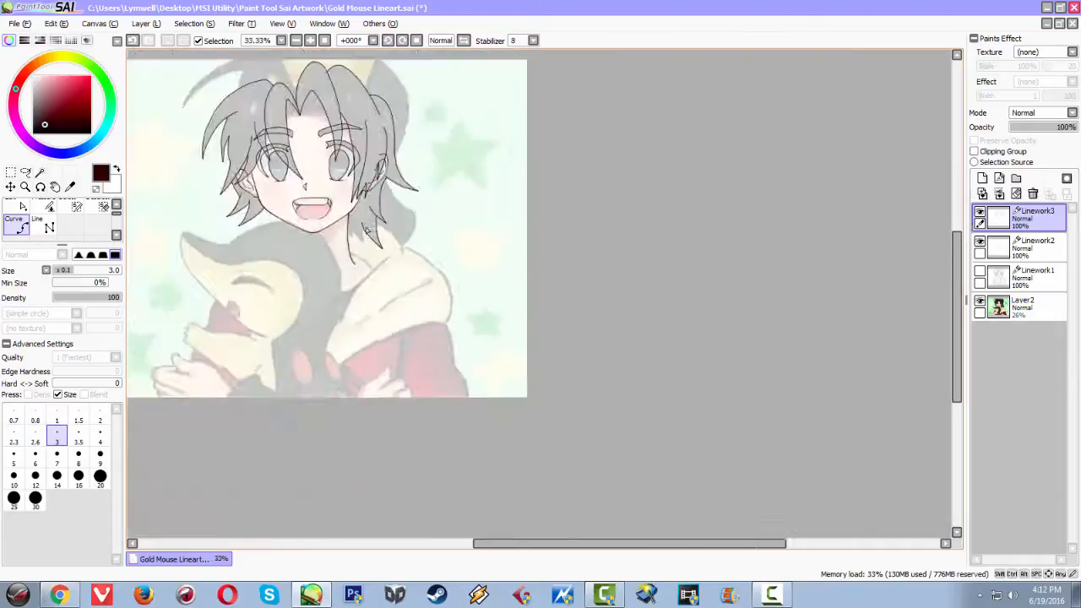
scroll(367, 228, up, 7)
click(470, 147)
click(471, 257)
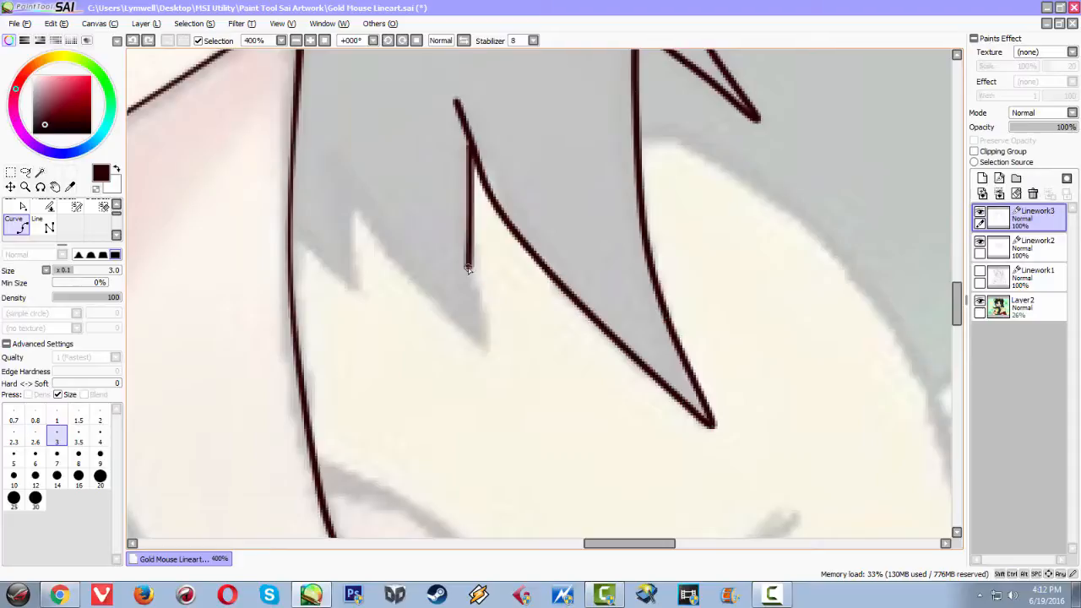
double_click(493, 356)
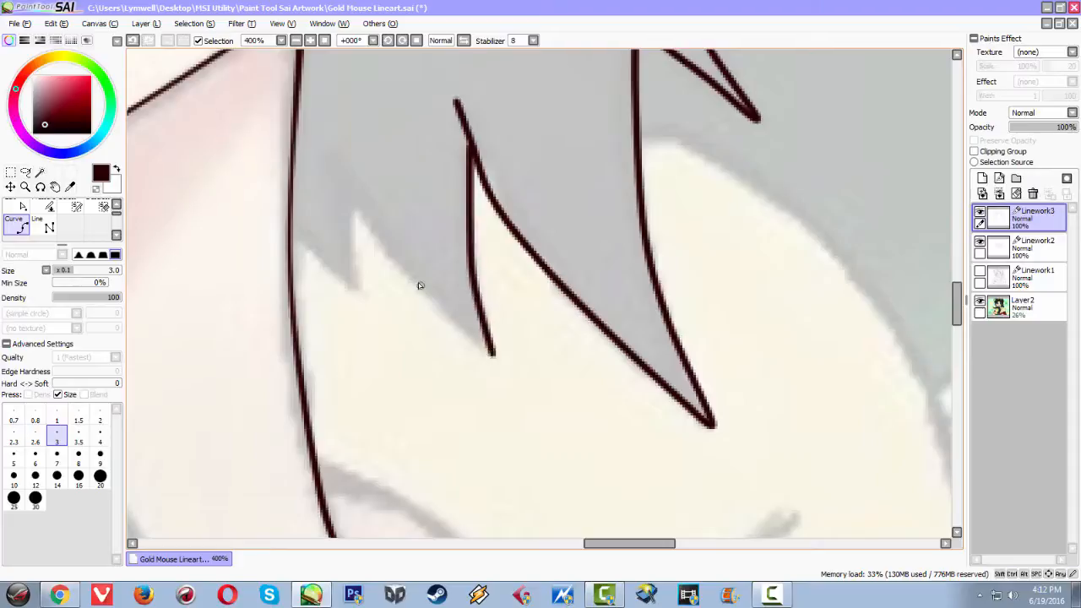
click(491, 353)
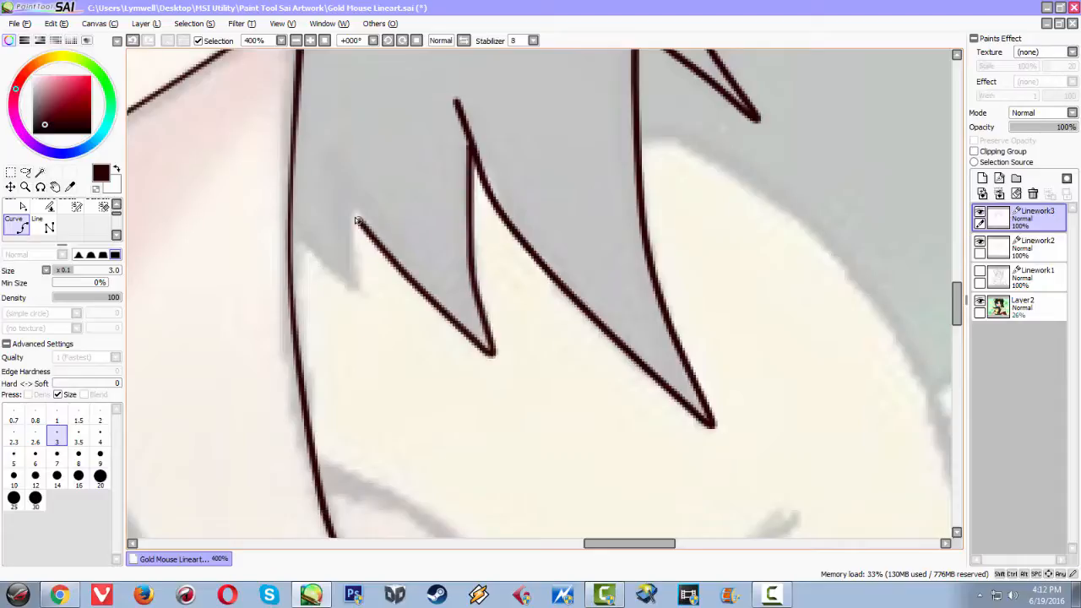
double_click(331, 152)
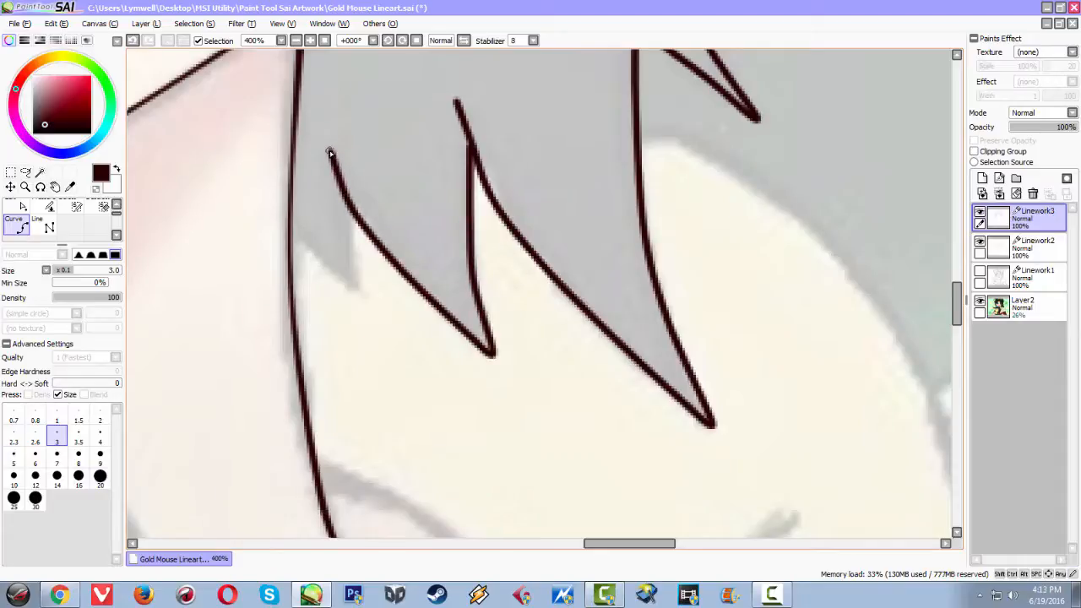
click(355, 213)
click(363, 302)
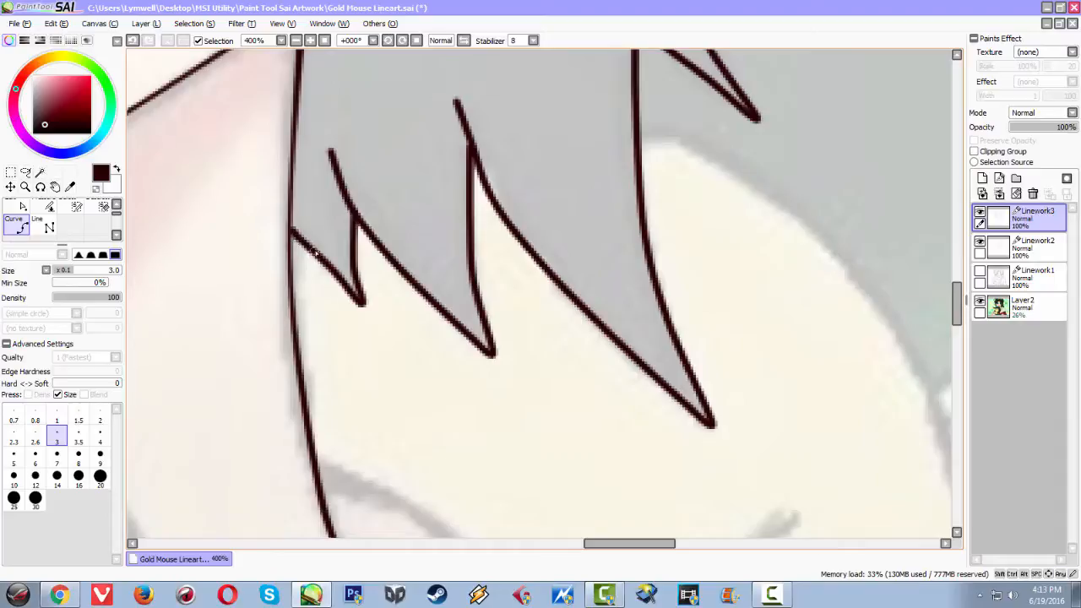
Trace the inner edge of the long arched strand from the bangs' parting up to the canvas's top edge.
scroll(314, 253, down, 5)
scroll(338, 260, up, 3)
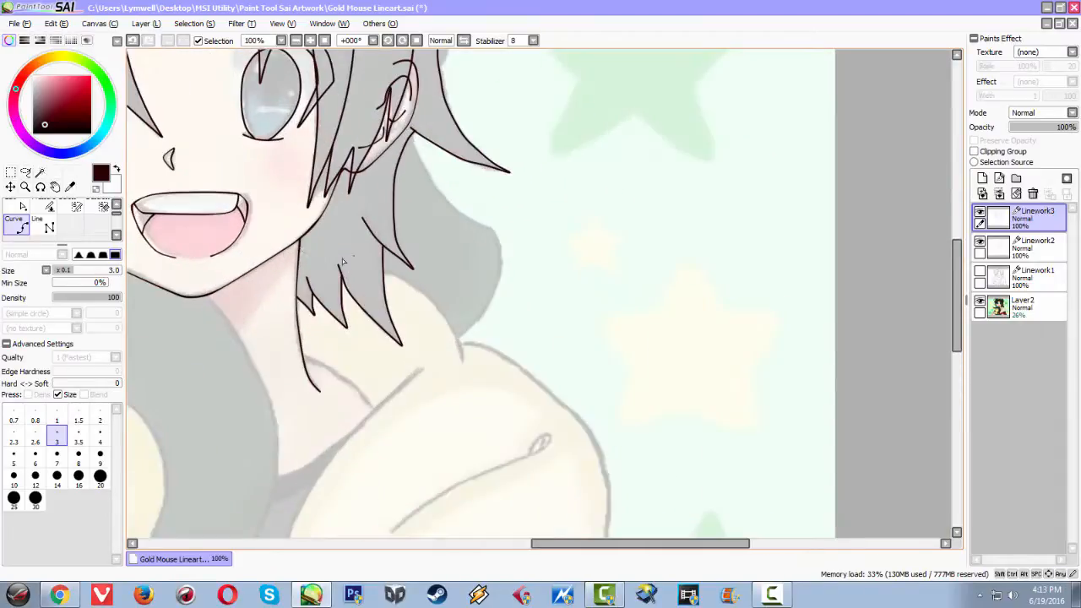
drag(302, 253, 522, 361)
scroll(523, 361, down, 3)
scroll(524, 361, up, 2)
scroll(362, 204, down, 2)
scroll(589, 243, up, 4)
scroll(663, 298, up, 2)
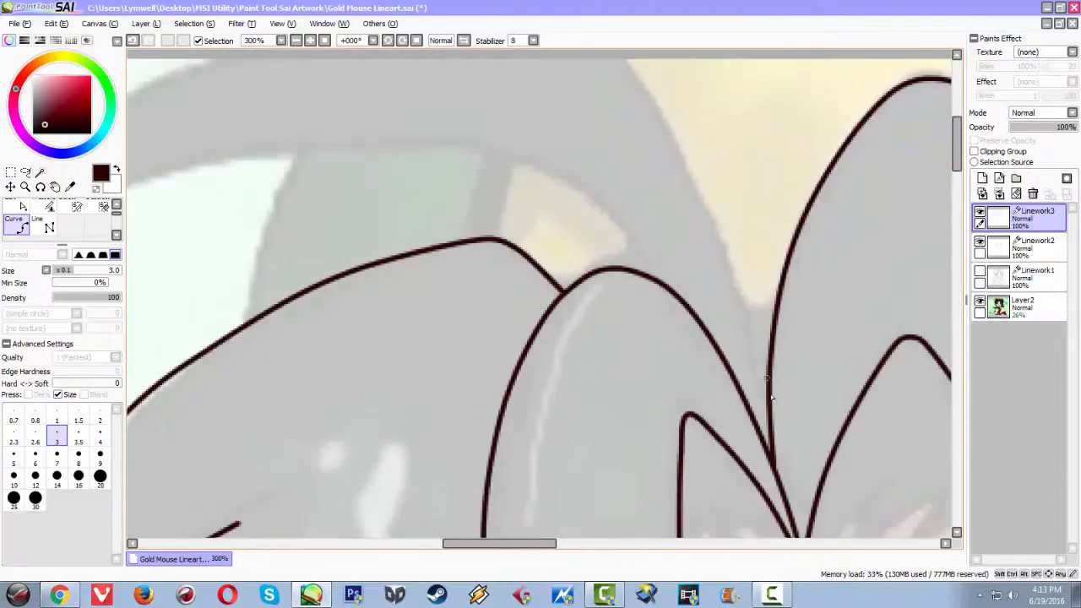
click(762, 439)
click(711, 199)
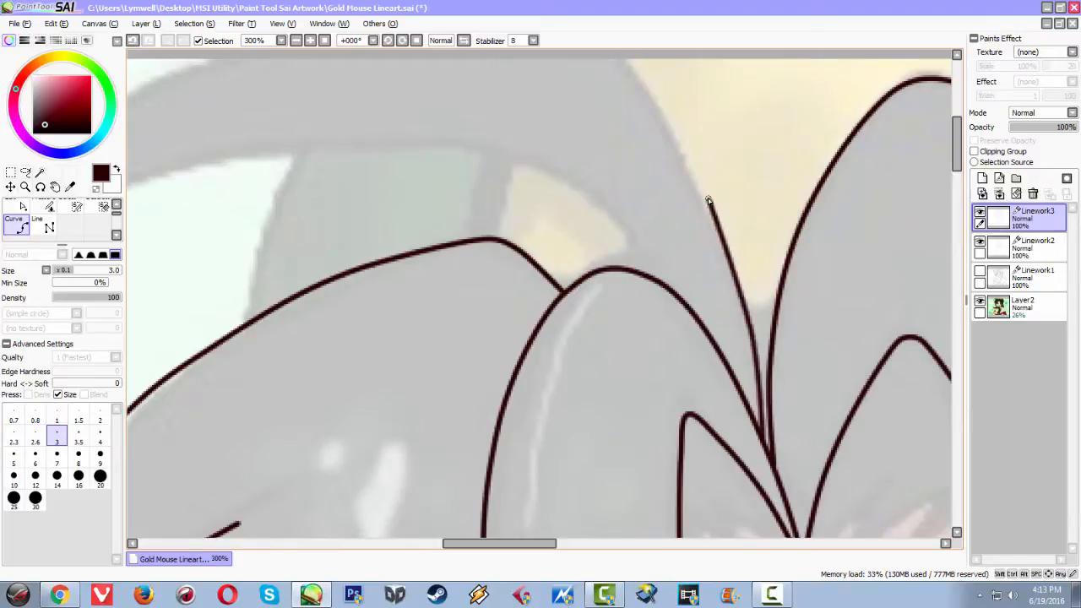
double_click(623, 61)
Trace the long arched strand's outer edge from the canvas's top edge to its tip, and its underside back to the bangs.
drag(325, 138, 604, 138)
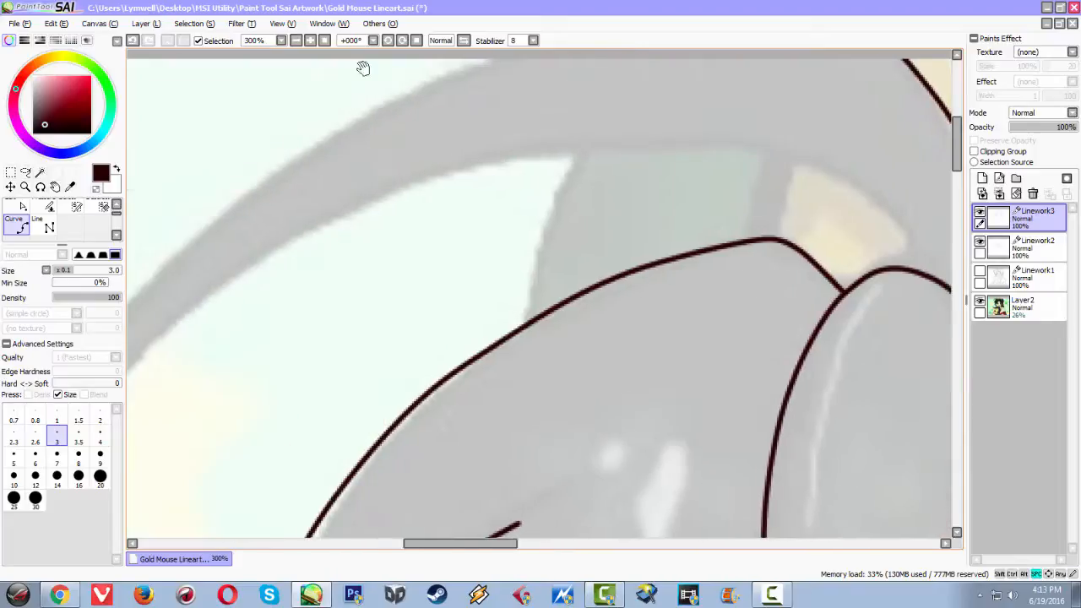
drag(366, 151, 505, 109)
scroll(521, 141, up, 1)
scroll(521, 140, down, 3)
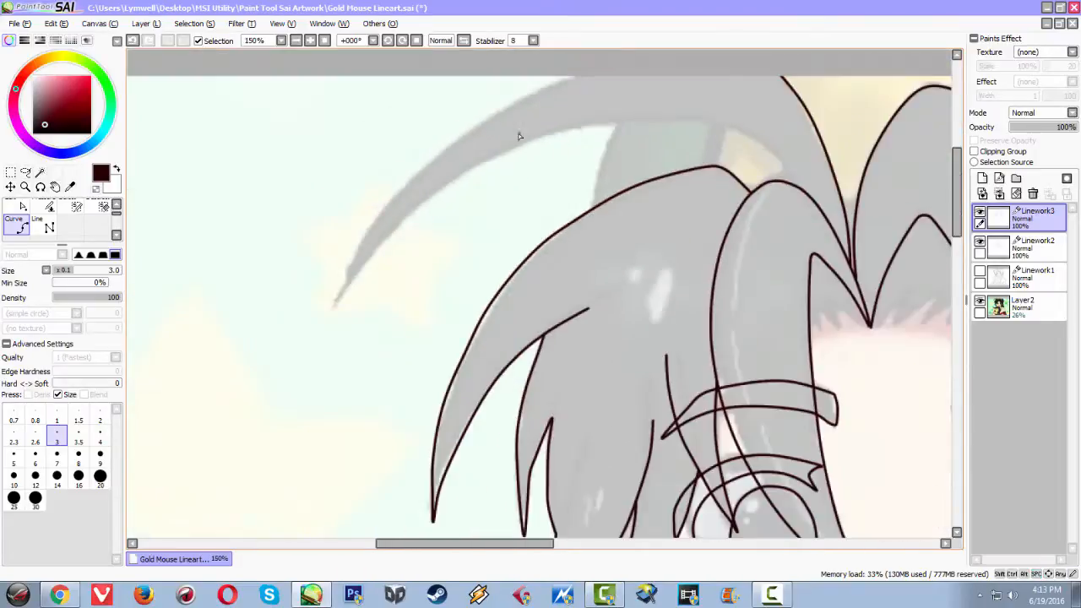
click(570, 78)
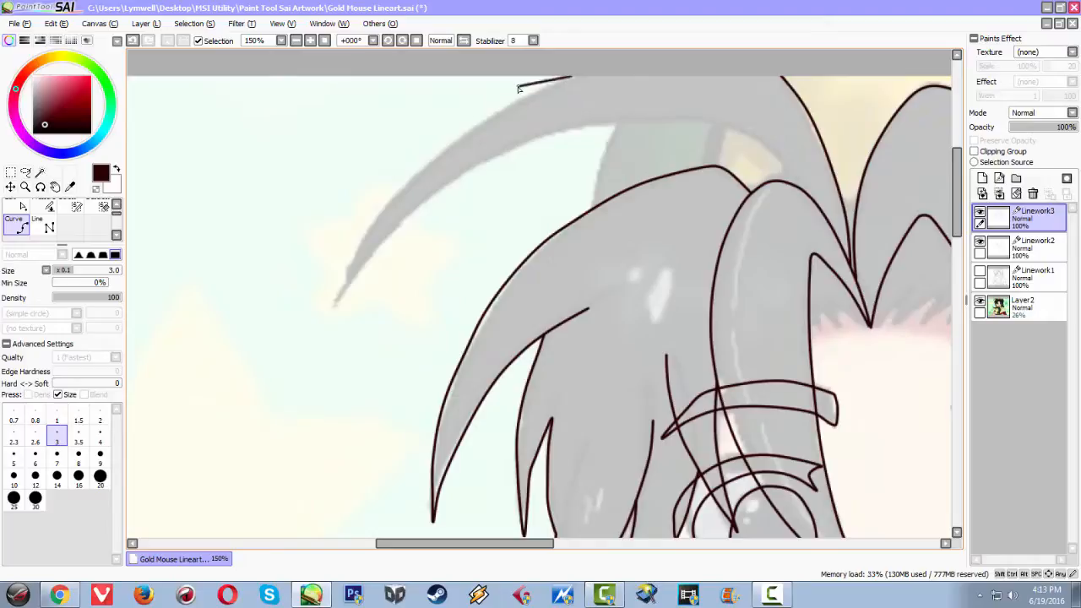
click(449, 139)
key(ctrl+z)
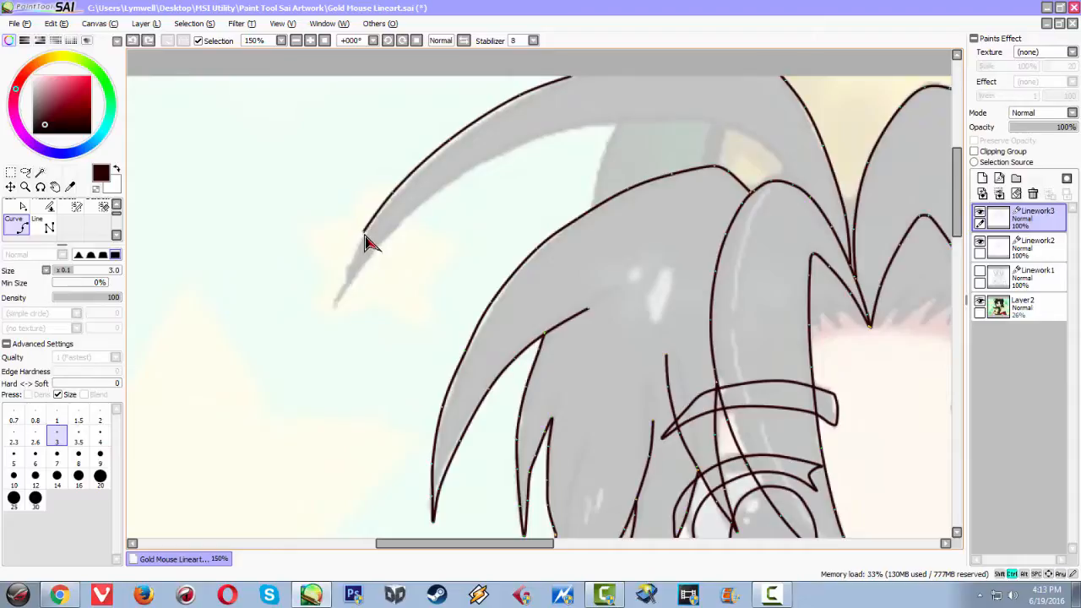
click(357, 245)
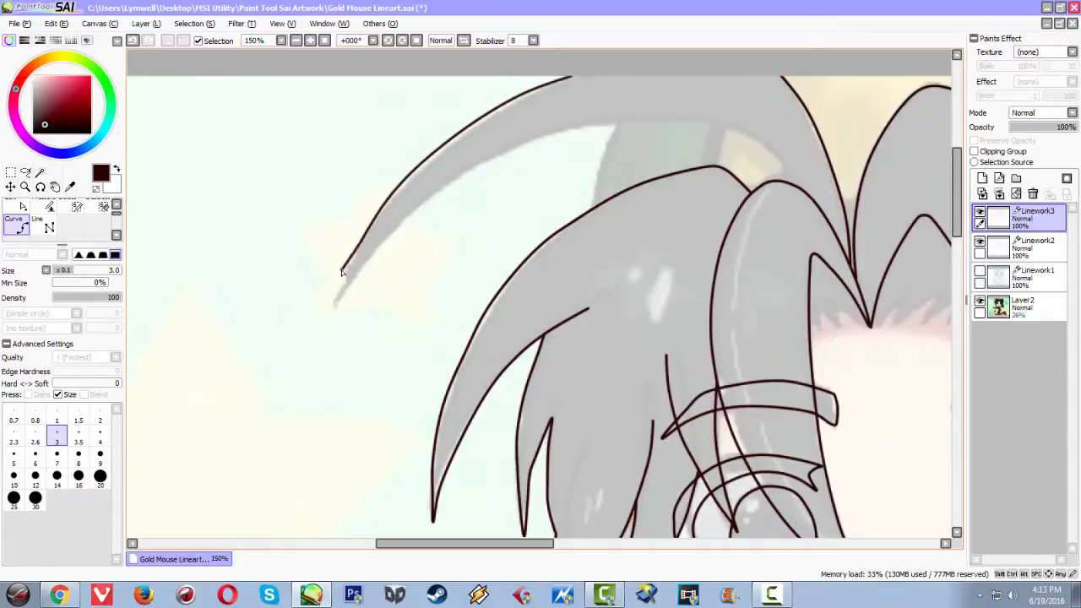
drag(336, 288, 337, 296)
click(339, 294)
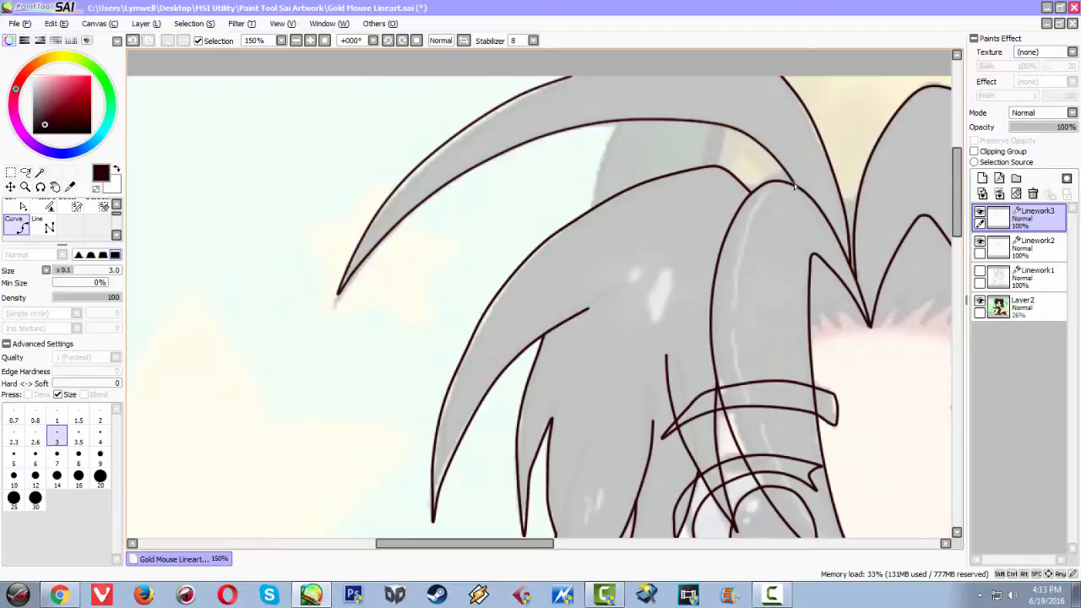
Hide the Layer2 reference image and examine the lineart around the bangs, eyebrows and eyes.
scroll(794, 190, down, 5)
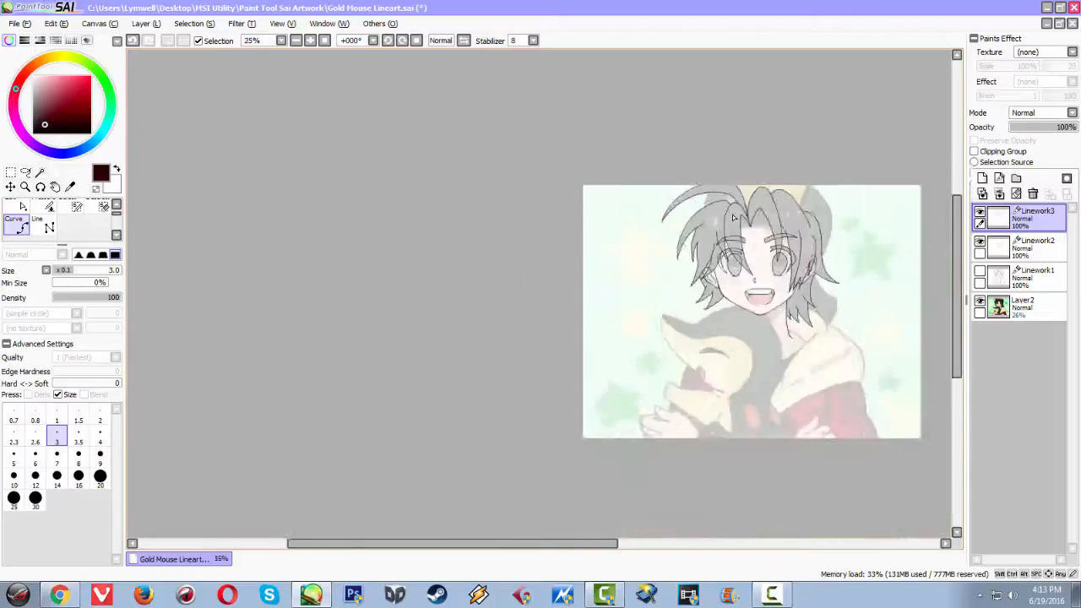
scroll(733, 218, up, 5)
scroll(700, 214, down, 5)
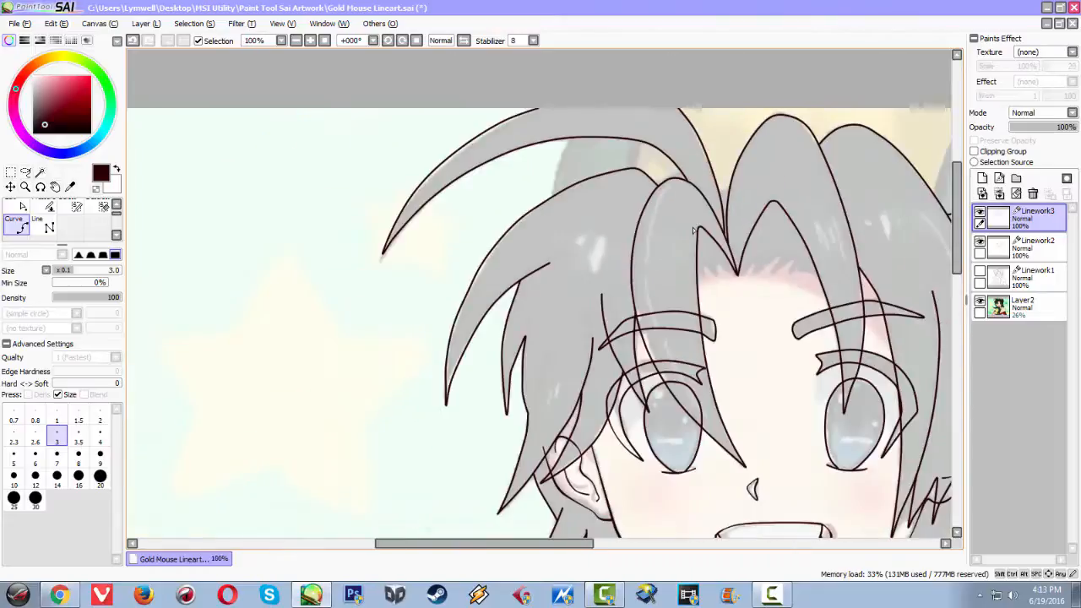
scroll(692, 225, up, 2)
scroll(691, 230, down, 1)
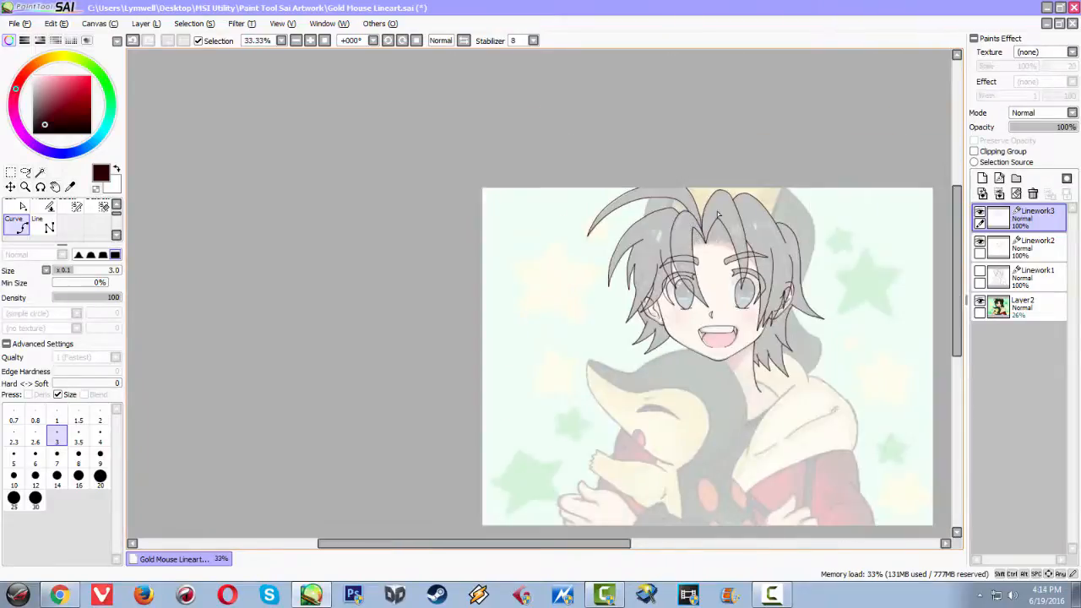
click(981, 305)
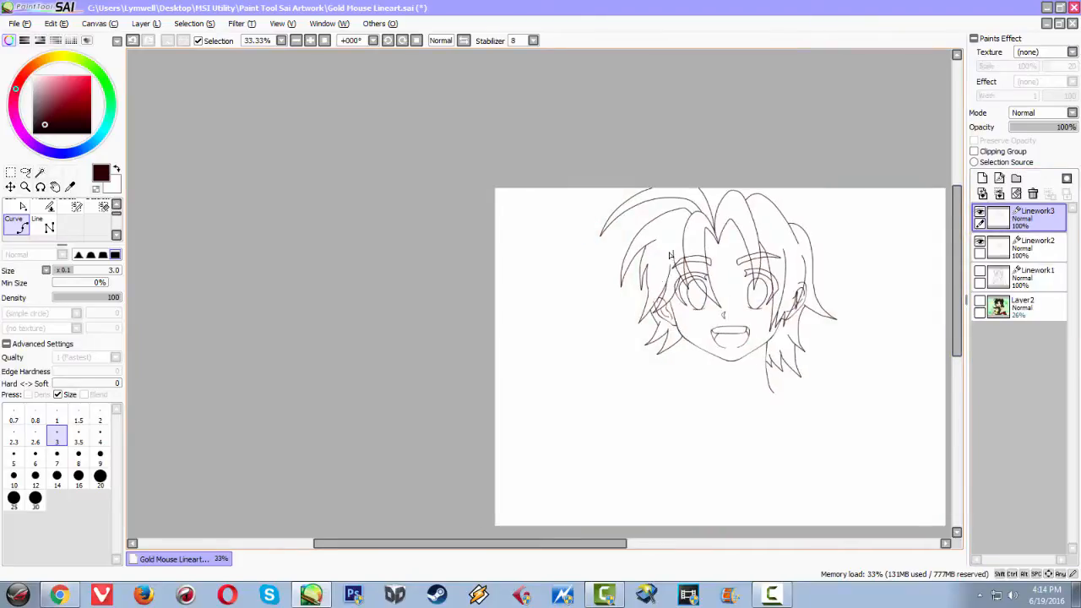
scroll(657, 277, up, 4)
scroll(394, 348, down, 1)
scroll(487, 312, up, 2)
scroll(519, 321, down, 1)
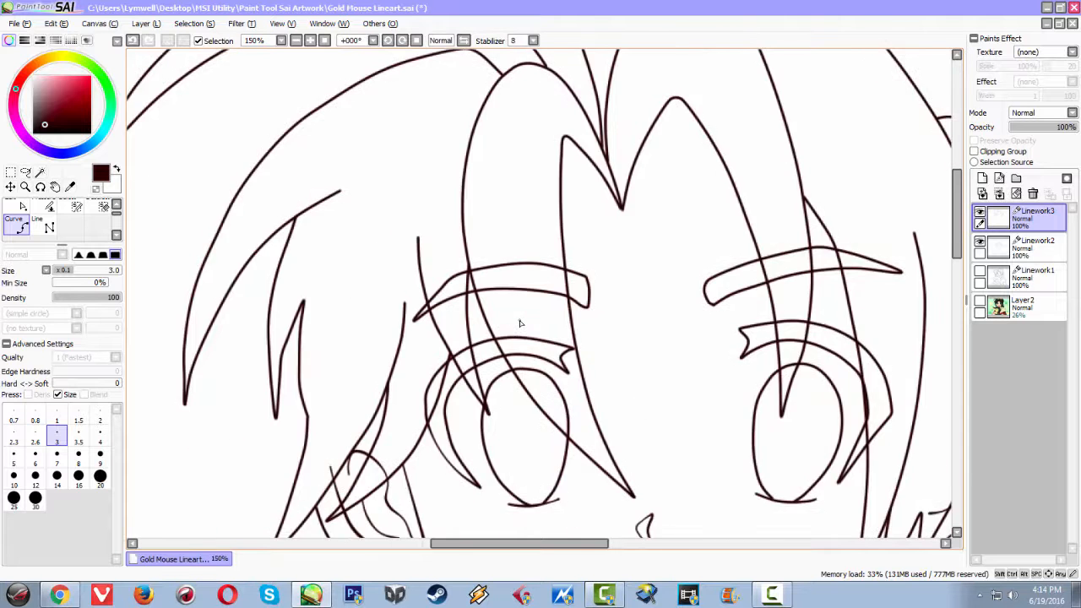
Examine where the hair overlaps the eyebrows, eyes and ears, hiding and showing the Linework2 layer to compare.
scroll(522, 308, up, 2)
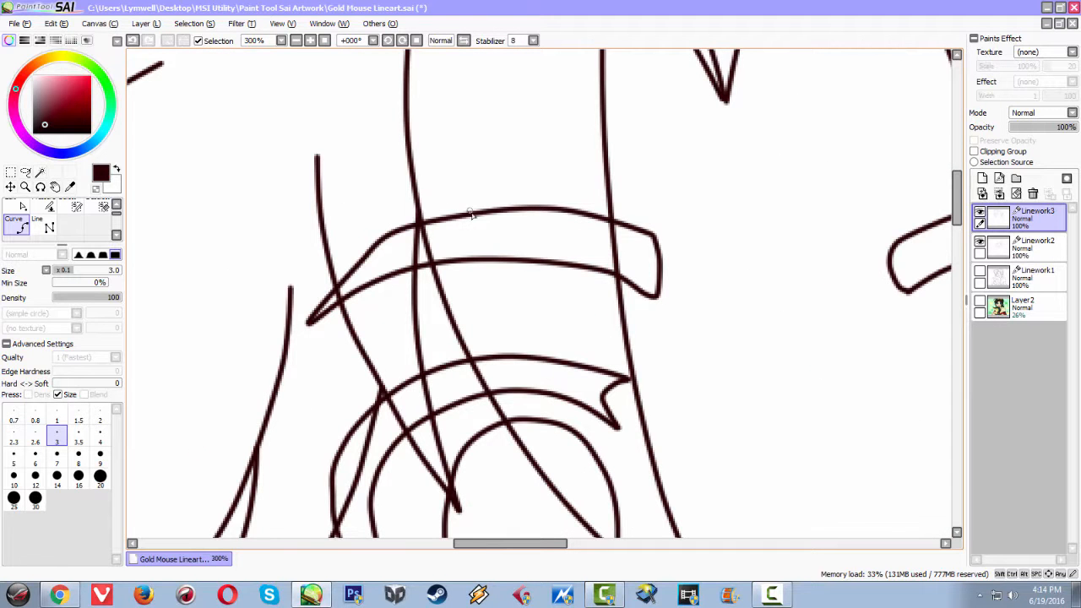
scroll(525, 337, down, 4)
scroll(527, 328, up, 1)
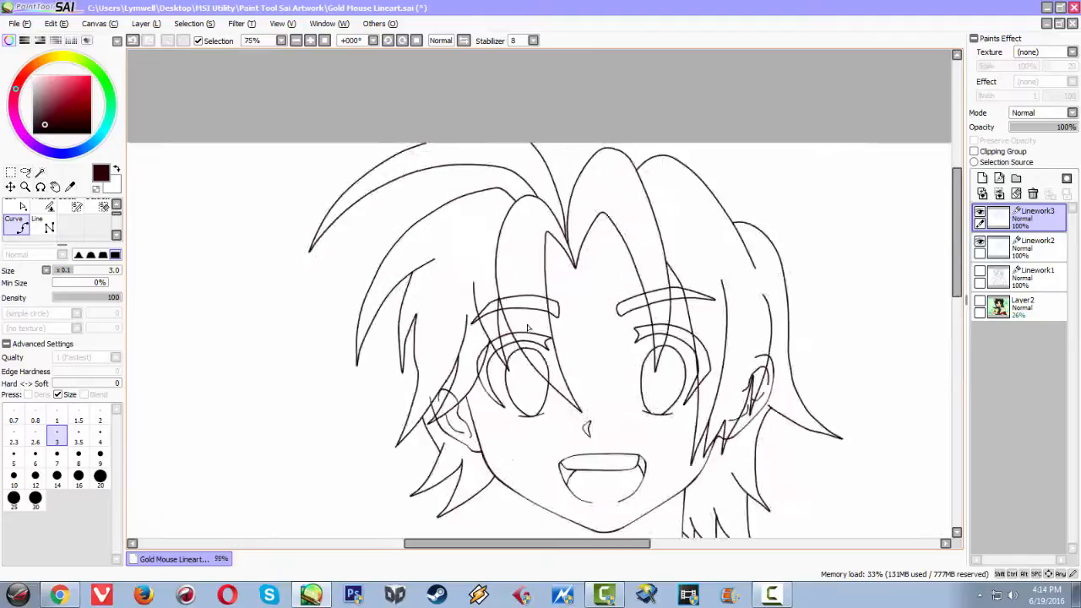
scroll(528, 327, up, 3)
scroll(418, 196, down, 1)
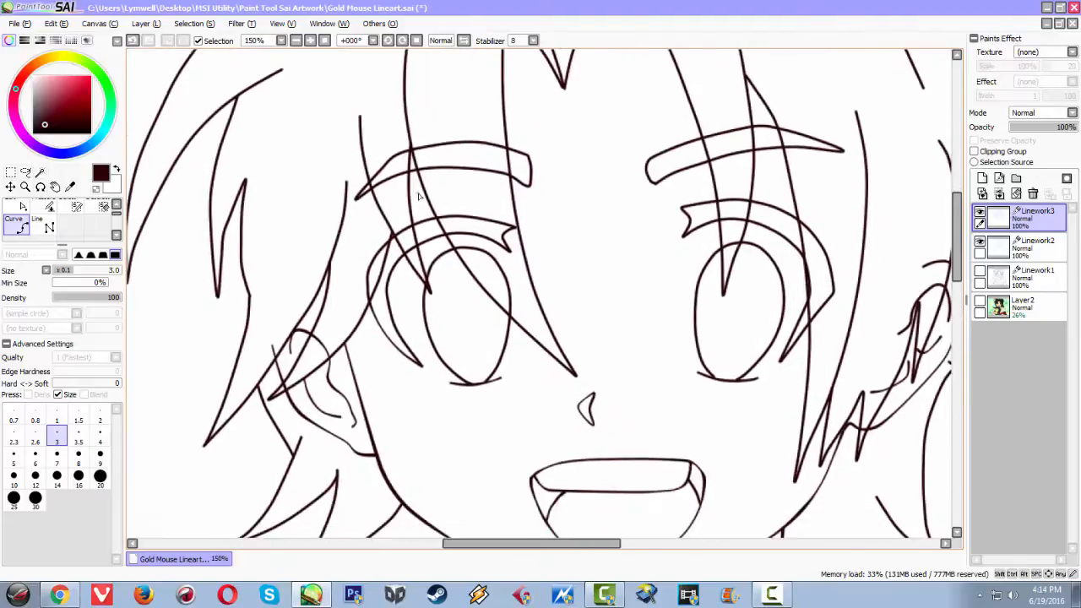
click(980, 246)
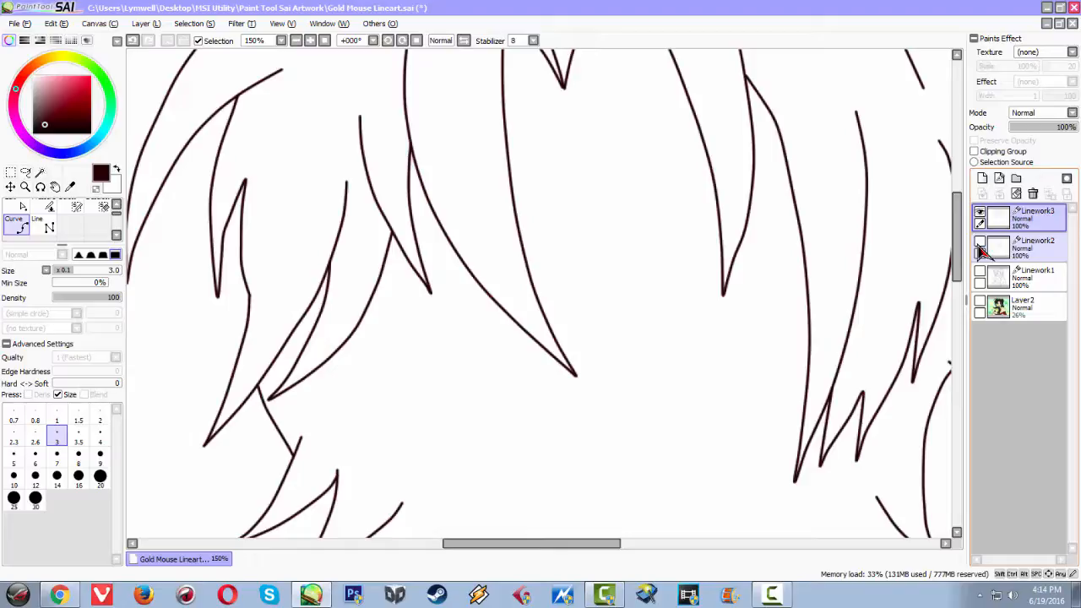
click(980, 247)
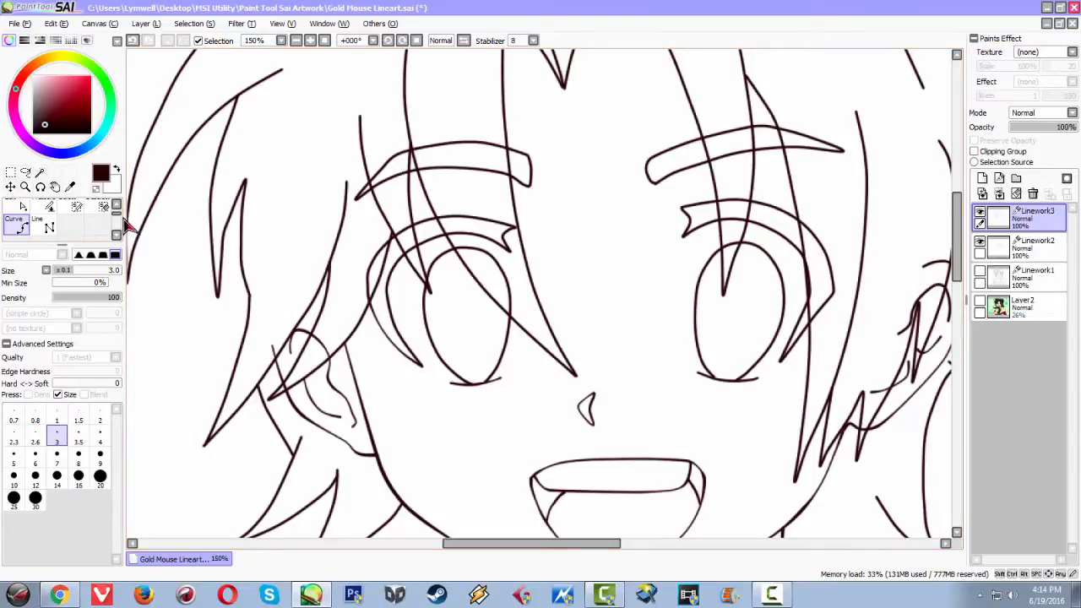
On the Linework2 layer, erase the left eye's upper eyelash lines and iris outline where they lie inside the large pointed bang.
scroll(123, 222, up, 2)
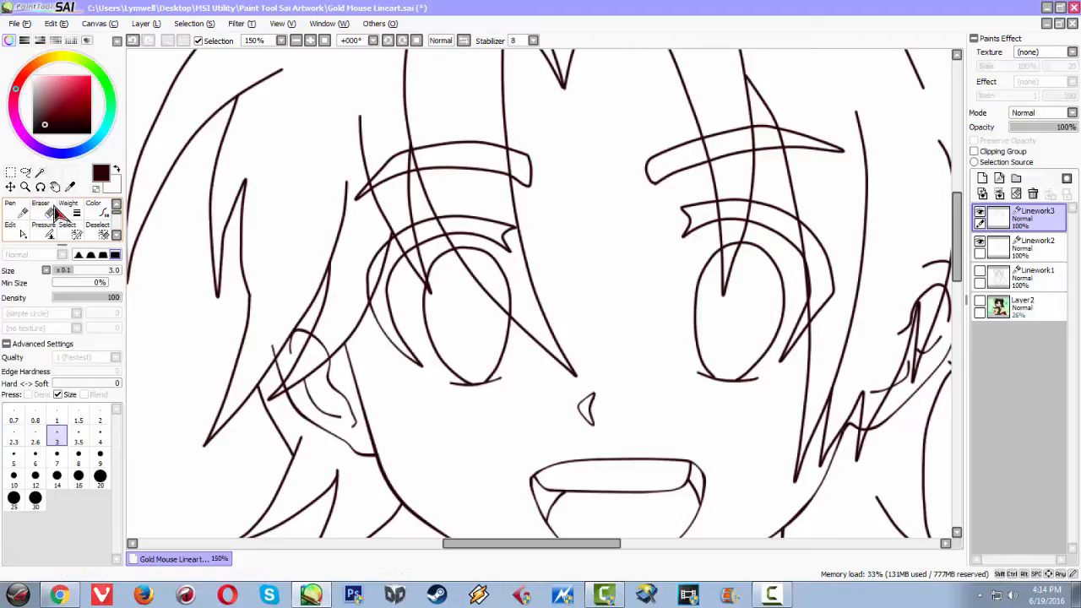
click(47, 211)
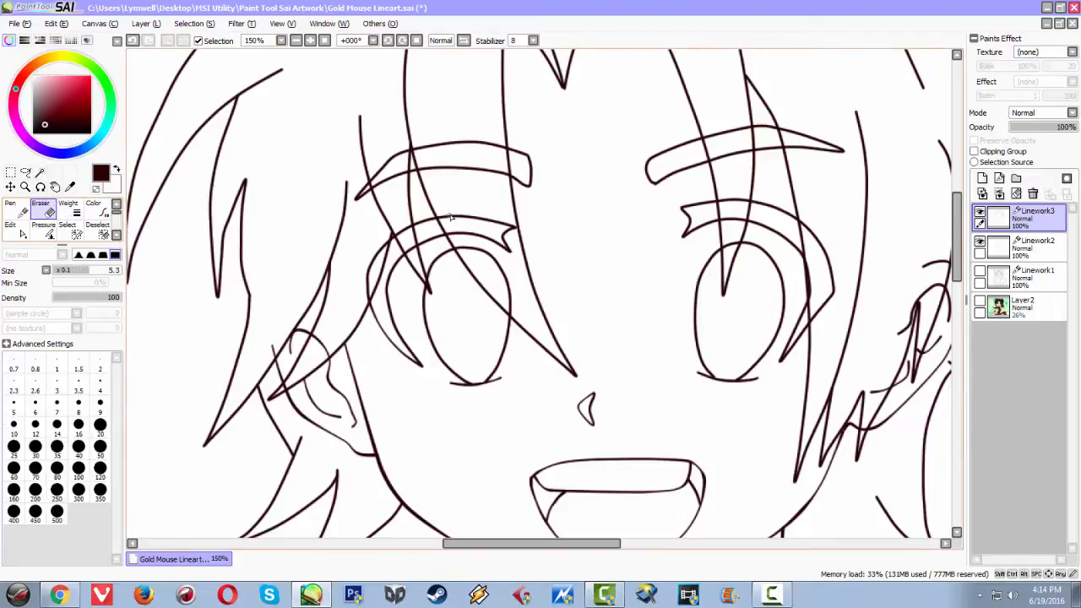
scroll(450, 218, down, 3)
scroll(450, 218, up, 7)
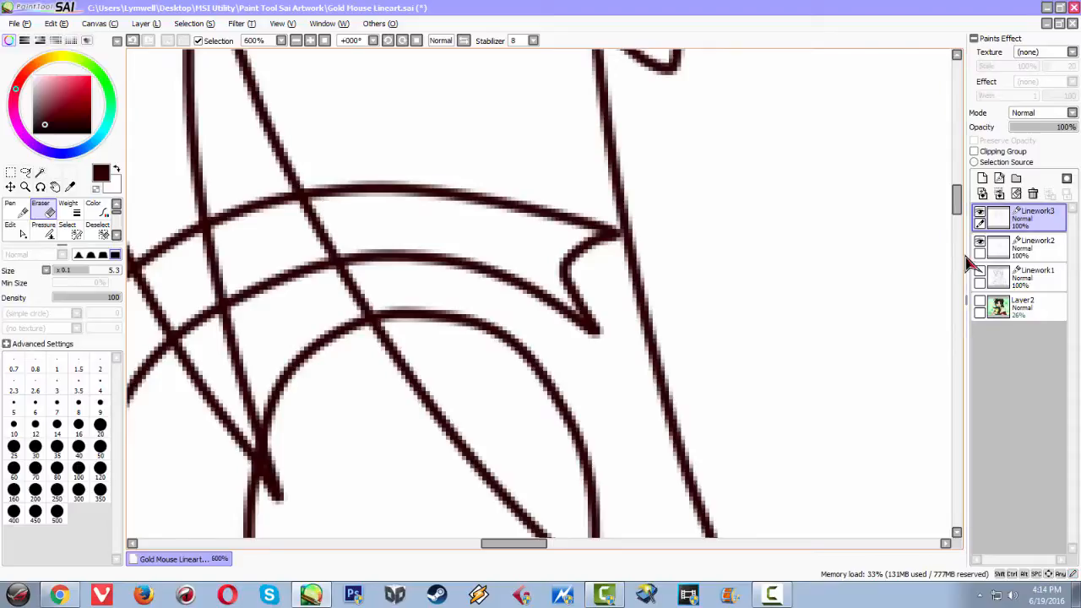
click(999, 258)
drag(336, 241, 363, 267)
mouse_move(346, 192)
mouse_down()
mouse_move(321, 169)
mouse_move(374, 248)
mouse_move(377, 217)
mouse_move(380, 241)
mouse_move(413, 238)
mouse_move(420, 196)
mouse_move(461, 181)
mouse_move(439, 231)
mouse_move(491, 287)
mouse_move(499, 256)
mouse_move(516, 295)
mouse_move(546, 301)
mouse_move(555, 212)
mouse_move(602, 233)
mouse_move(608, 245)
mouse_move(565, 255)
mouse_move(552, 302)
mouse_move(590, 337)
mouse_up()
drag(519, 386, 510, 272)
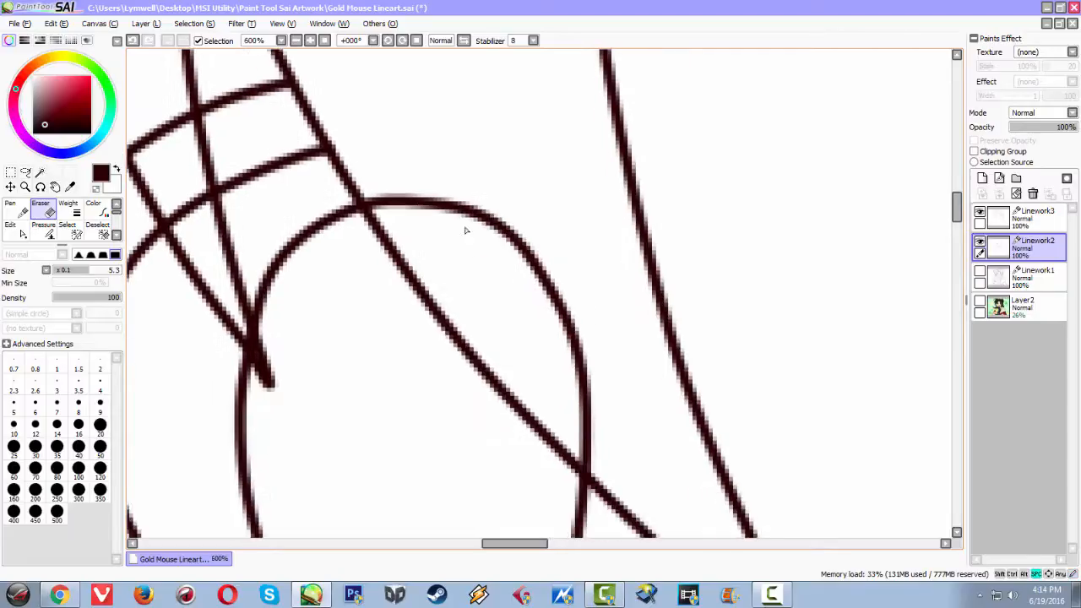
mouse_move(358, 185)
mouse_down()
mouse_move(384, 231)
mouse_move(380, 178)
mouse_move(377, 210)
mouse_move(471, 235)
mouse_move(420, 197)
mouse_move(429, 200)
mouse_move(398, 195)
mouse_move(516, 242)
mouse_move(483, 220)
mouse_move(585, 350)
mouse_move(564, 318)
mouse_move(595, 415)
mouse_move(576, 435)
mouse_move(555, 319)
mouse_up()
Erase the left eyelash's outer line where it lies inside the wide side strand beside the eye.
scroll(441, 265, down, 2)
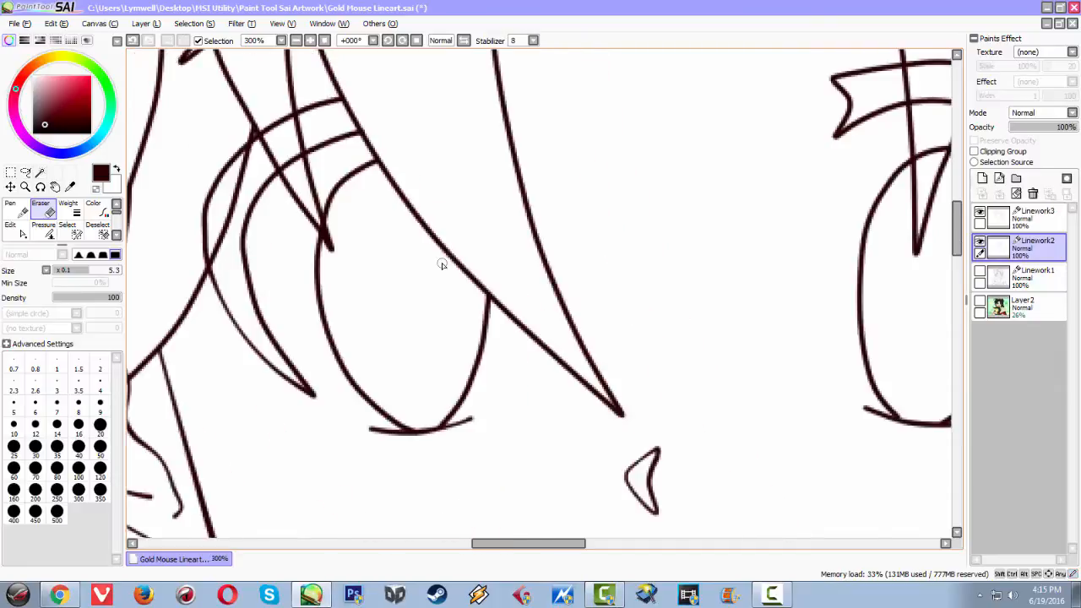
scroll(441, 265, down, 2)
scroll(338, 221, up, 4)
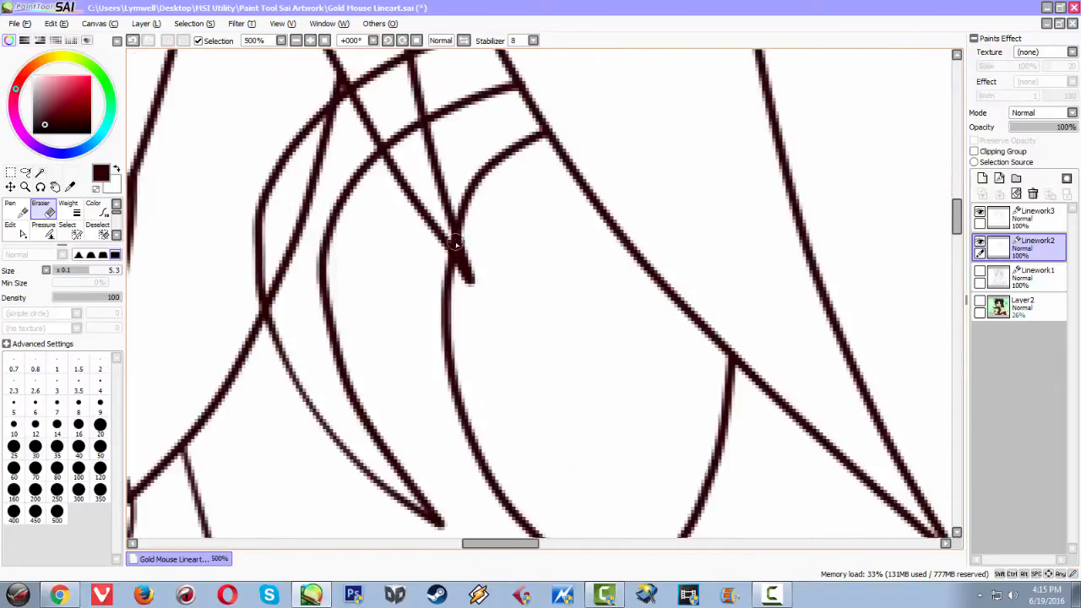
scroll(465, 310, down, 3)
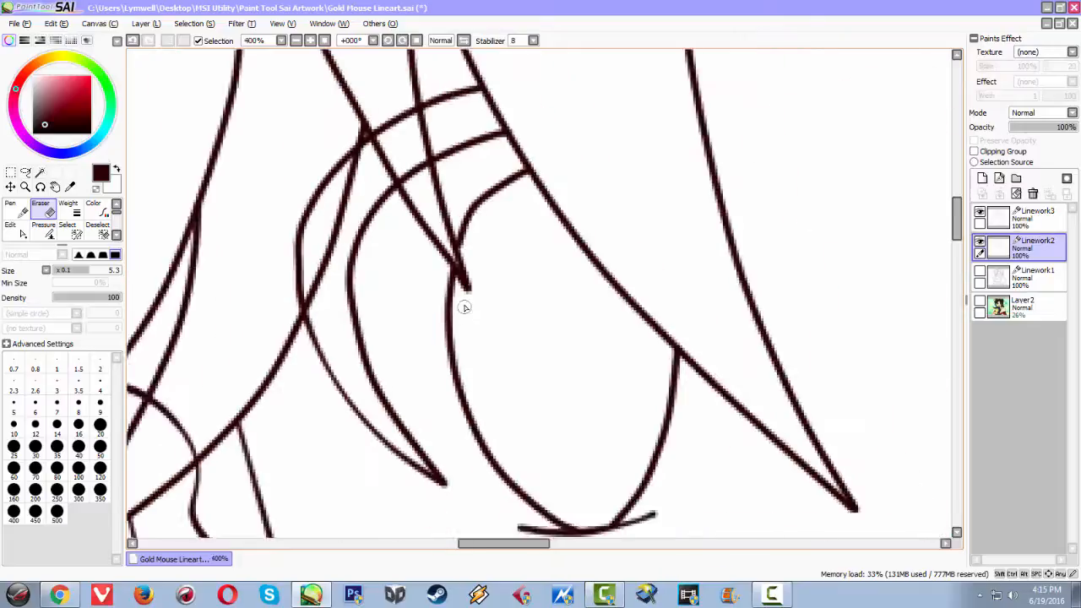
scroll(435, 279, up, 2)
scroll(433, 277, up, 1)
mouse_move(444, 193)
mouse_down()
mouse_move(434, 224)
mouse_move(406, 249)
mouse_move(429, 218)
mouse_move(378, 319)
mouse_move(378, 371)
mouse_up()
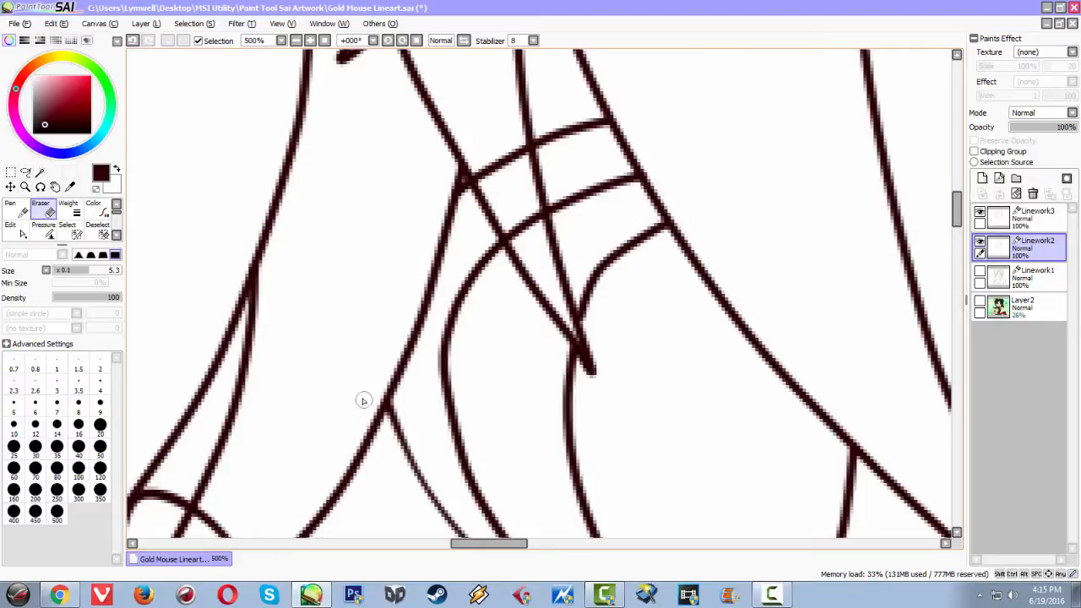
Erase the left eye's eyelash lines inside the narrow pointed strand above the eye.
scroll(364, 379, down, 3)
scroll(364, 299, up, 3)
scroll(459, 365, up, 3)
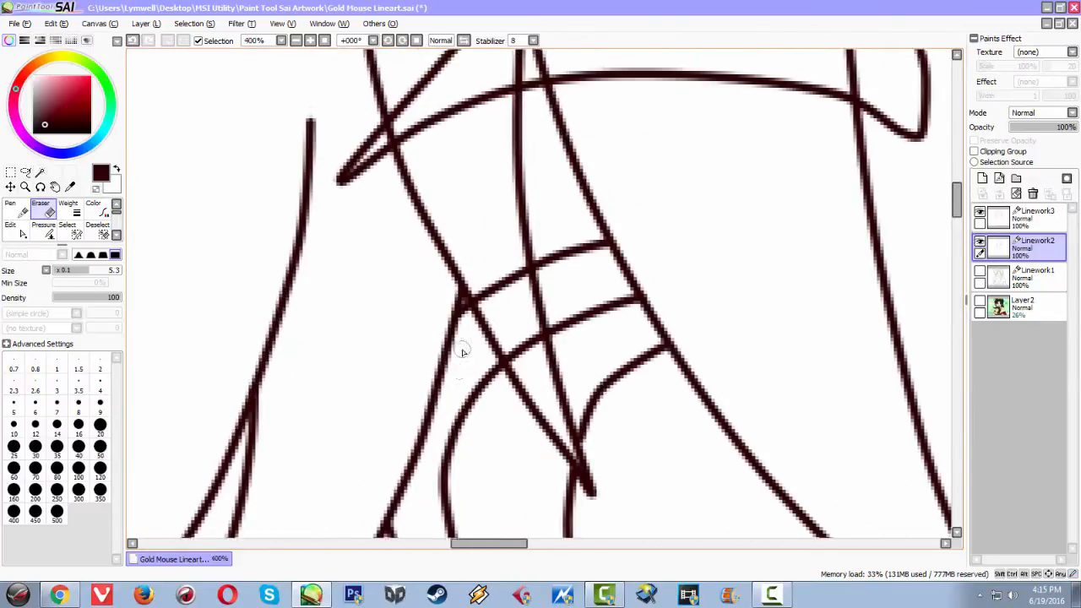
mouse_move(495, 245)
mouse_down()
mouse_move(504, 283)
mouse_move(476, 307)
mouse_move(472, 279)
mouse_move(500, 282)
mouse_move(526, 236)
mouse_move(570, 387)
mouse_move(545, 334)
mouse_move(526, 374)
mouse_up()
Erase the top of the left ear's outline where it crosses the side strand.
scroll(521, 378, down, 6)
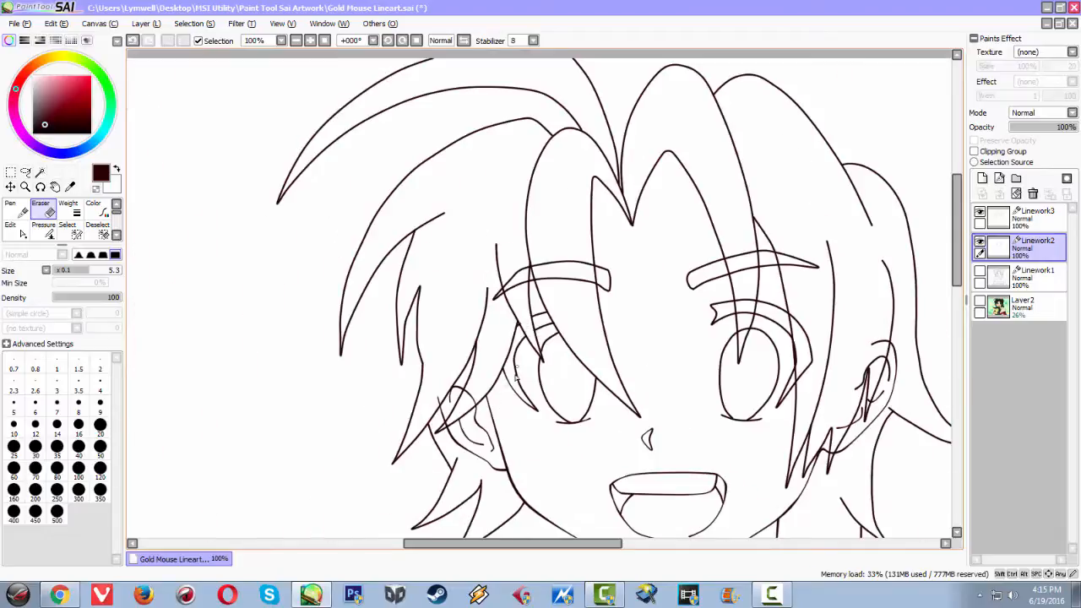
scroll(499, 408, up, 5)
mouse_move(400, 307)
mouse_down()
mouse_move(374, 358)
mouse_move(381, 323)
mouse_move(359, 337)
mouse_move(391, 357)
mouse_up()
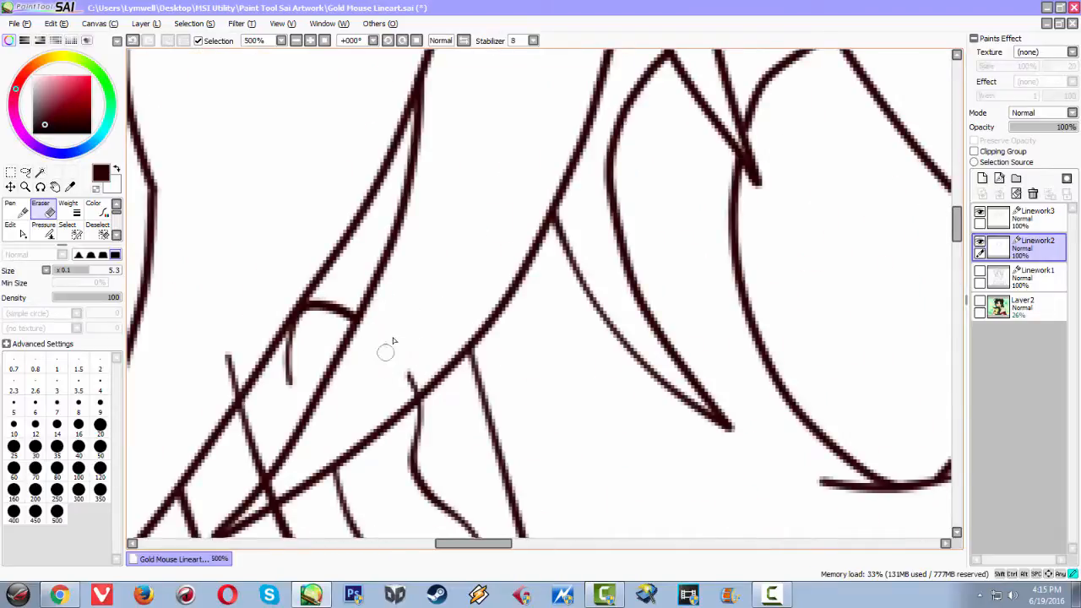
scroll(405, 396, down, 5)
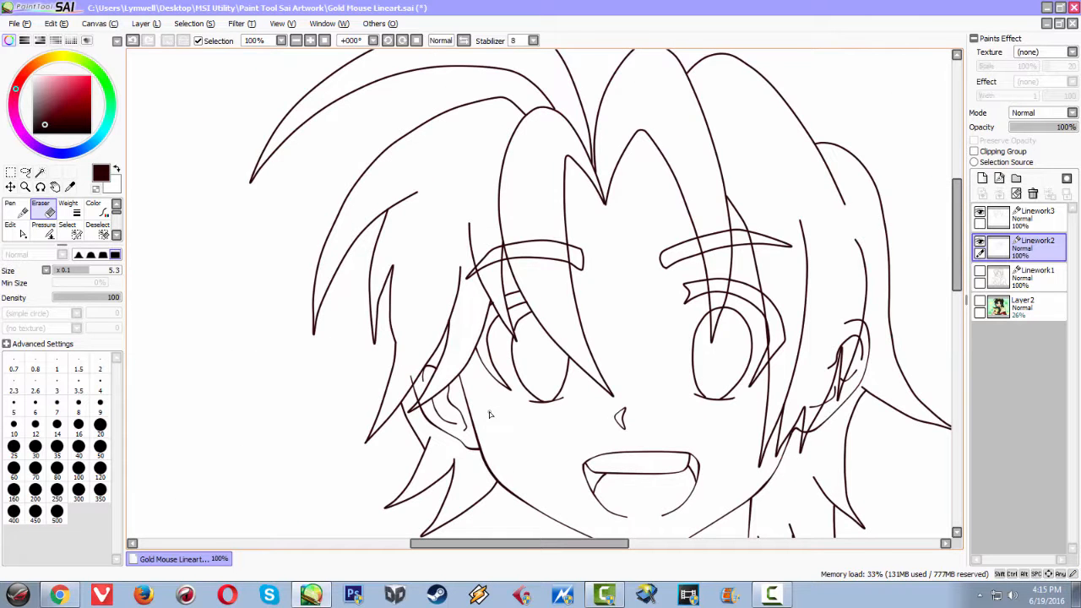
Erase the remaining left ear outline and inner-ear line ends that overlap the side hair strands.
scroll(488, 413, down, 2)
scroll(483, 422, up, 6)
scroll(473, 232, down, 2)
scroll(471, 236, up, 6)
mouse_move(500, 118)
mouse_down()
mouse_move(409, 250)
mouse_move(394, 174)
mouse_move(447, 157)
mouse_move(425, 195)
mouse_up()
scroll(526, 326, down, 1)
scroll(564, 334, down, 1)
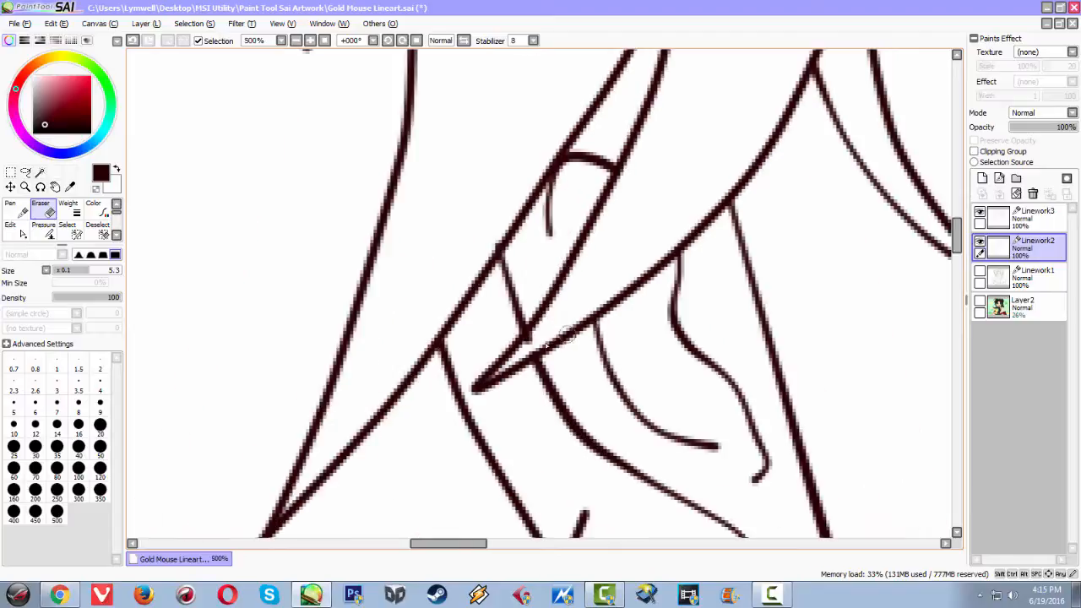
scroll(534, 339, up, 2)
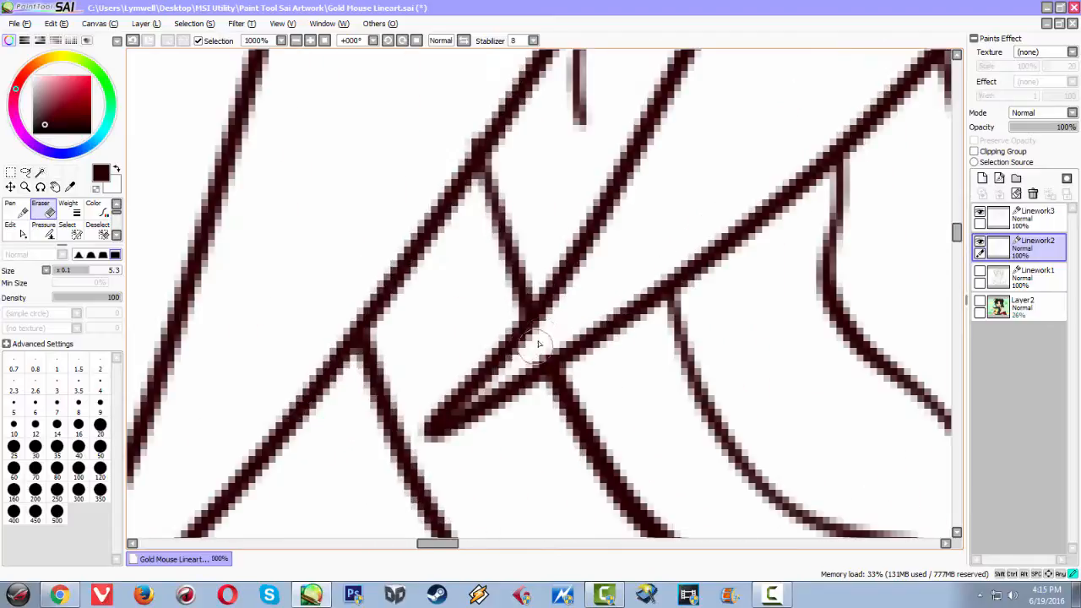
scroll(616, 316, down, 6)
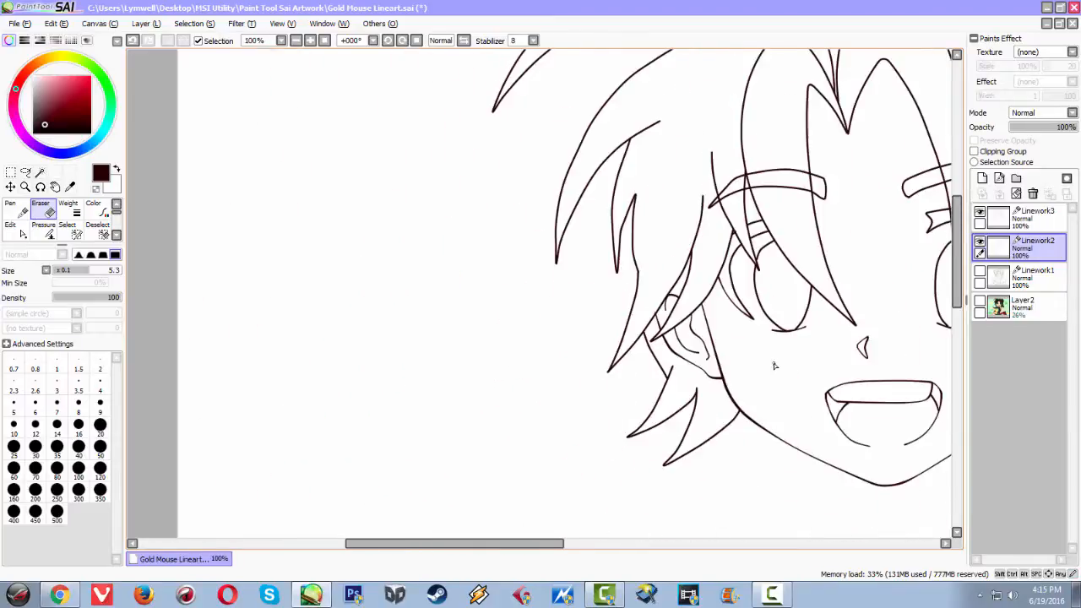
Try to erase the left eyebrow's line at the hair strand near its outer tip with the 5.3 eraser.
scroll(757, 346, down, 2)
scroll(404, 426, up, 6)
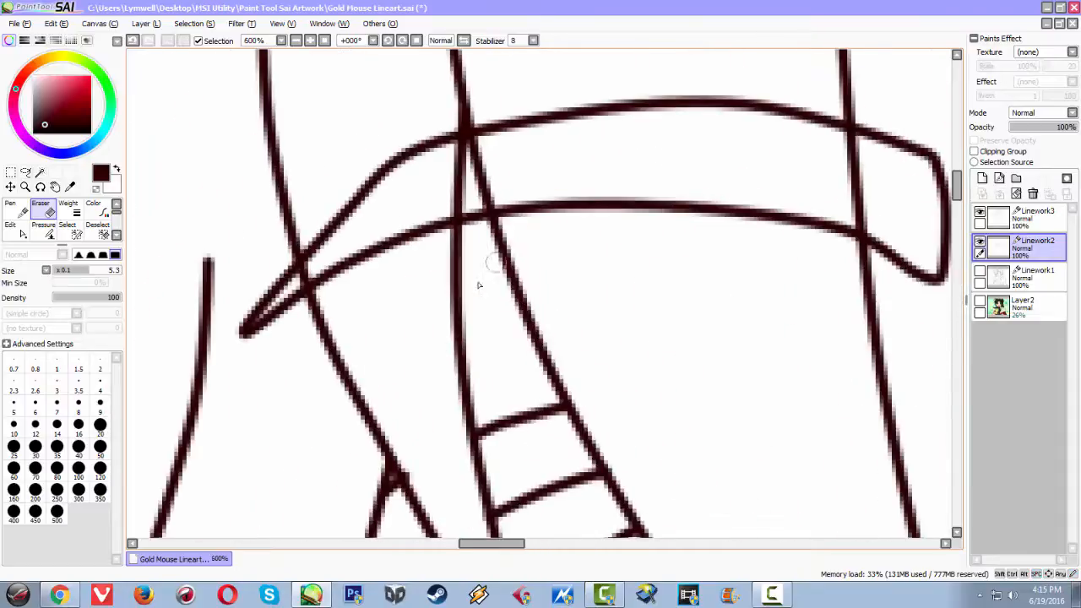
scroll(405, 435, up, 2)
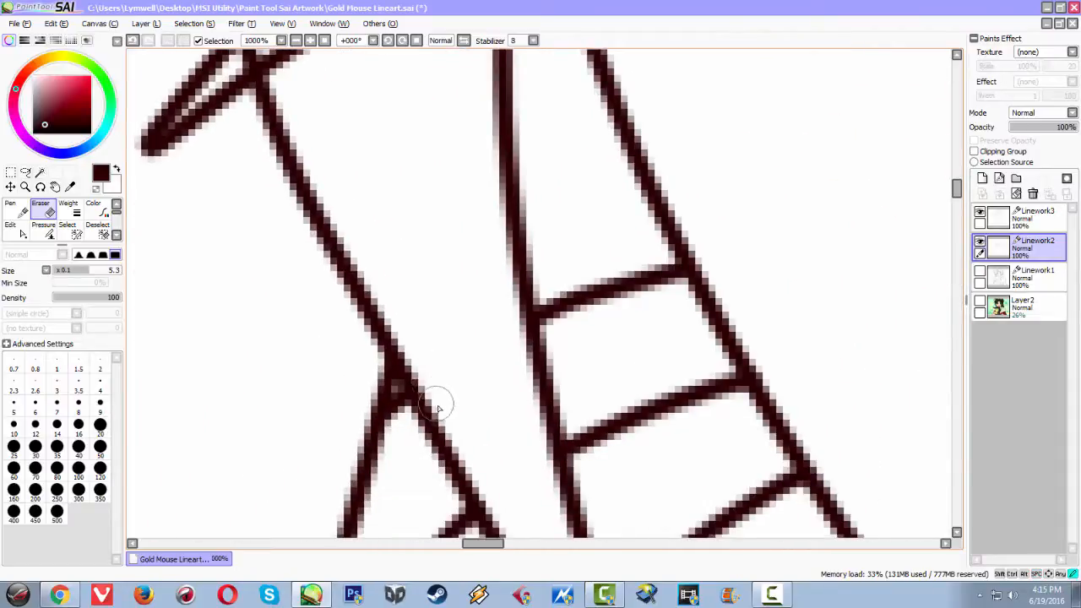
drag(345, 127, 437, 376)
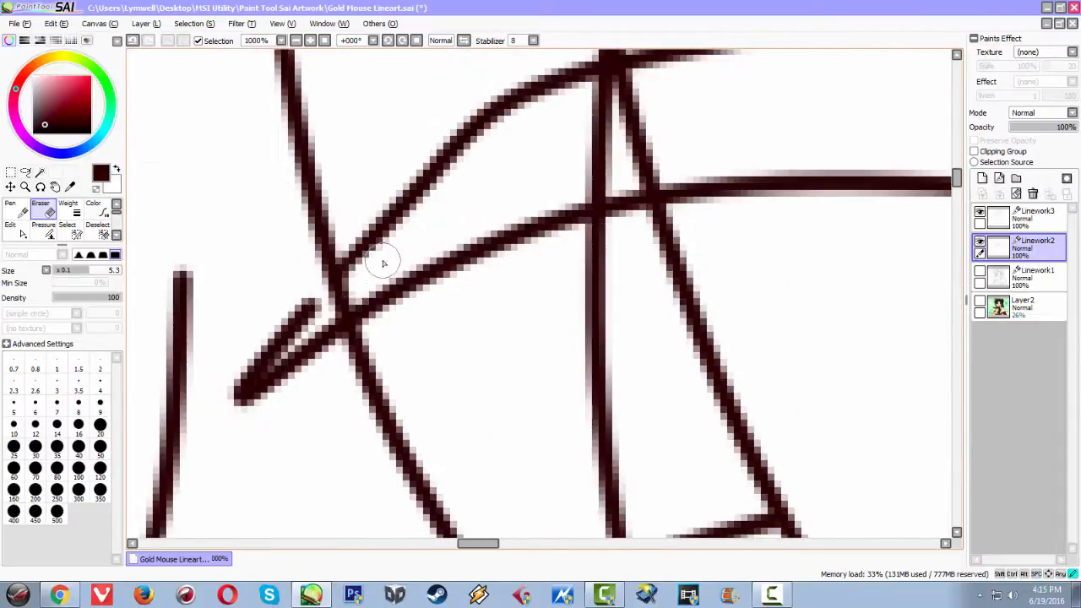
key(ctrl+z)
Reduce the eraser size to 2.3 and erase the left eyebrow's pointed outer tip beyond the narrow strand's edge.
key(bracketleft)
key(bracketleft)
key(bracketleft)
key(bracketleft)
key(bracketleft)
key(bracketleft)
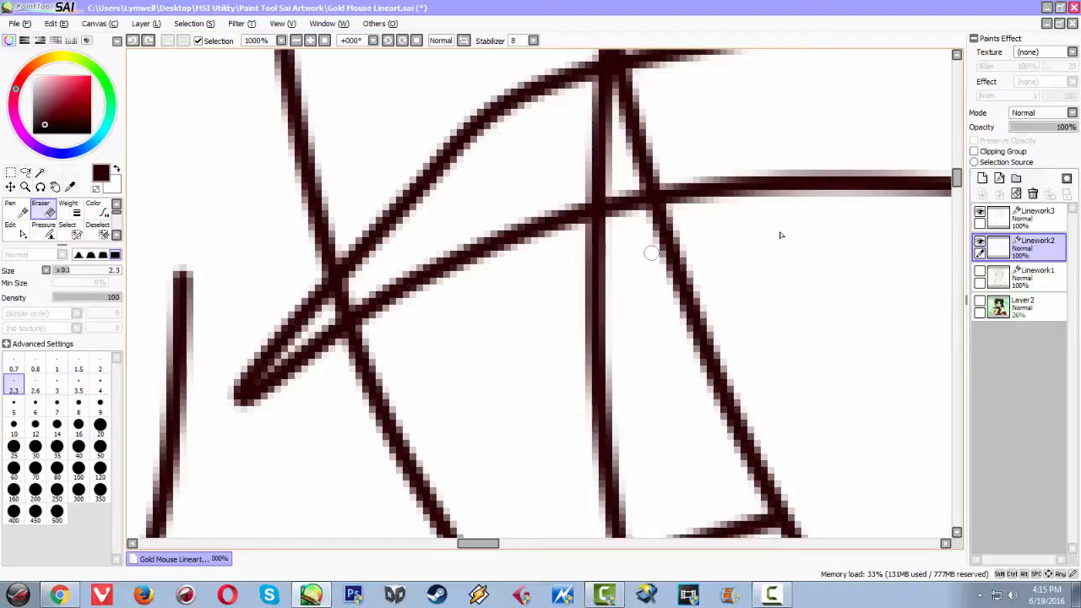
scroll(450, 309, down, 3)
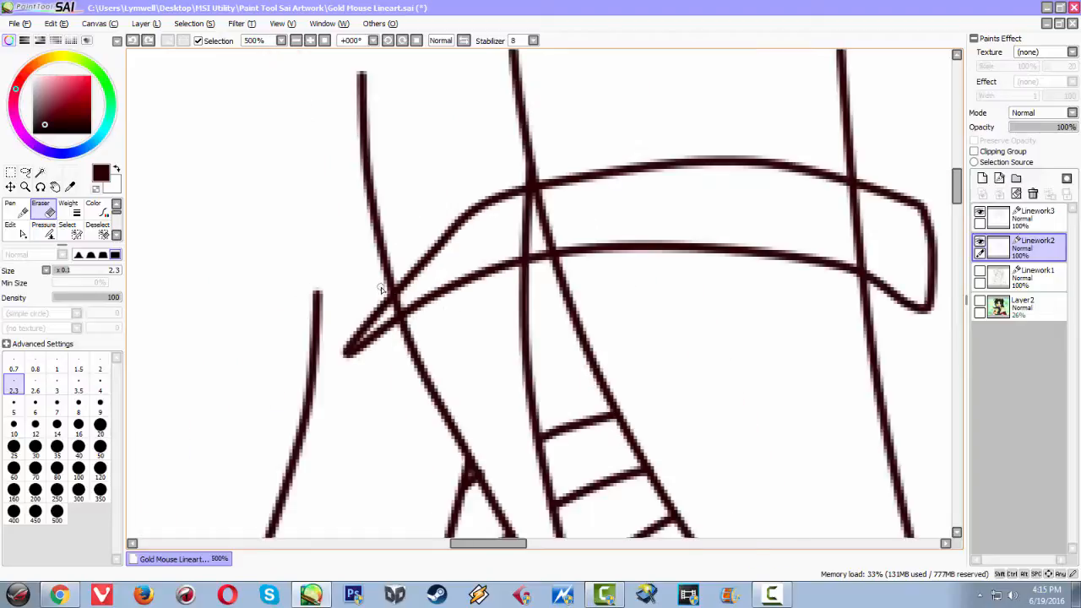
scroll(387, 296, up, 3)
mouse_move(388, 297)
mouse_down()
mouse_move(397, 314)
mouse_move(366, 285)
mouse_move(390, 312)
mouse_move(362, 316)
mouse_move(326, 381)
mouse_move(384, 357)
mouse_up()
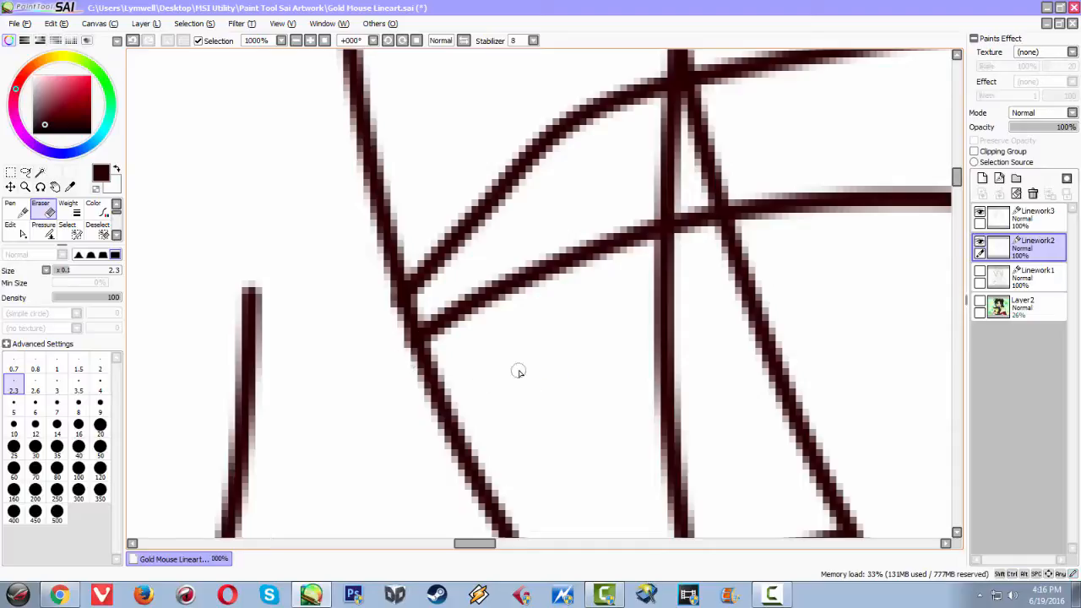
Erase the left eyebrow's lines inside the narrow hair strand, restoring the eraser size to 5.3 for the remaining length.
drag(490, 321, 365, 420)
mouse_move(290, 369)
mouse_down()
mouse_move(294, 415)
mouse_move(314, 440)
mouse_move(310, 340)
mouse_move(309, 387)
mouse_move(300, 354)
mouse_move(289, 380)
mouse_move(302, 410)
mouse_move(325, 410)
mouse_move(324, 391)
mouse_move(301, 424)
mouse_move(315, 393)
mouse_move(351, 397)
mouse_up()
ctrl+alt+drag(491, 379, 497, 354)
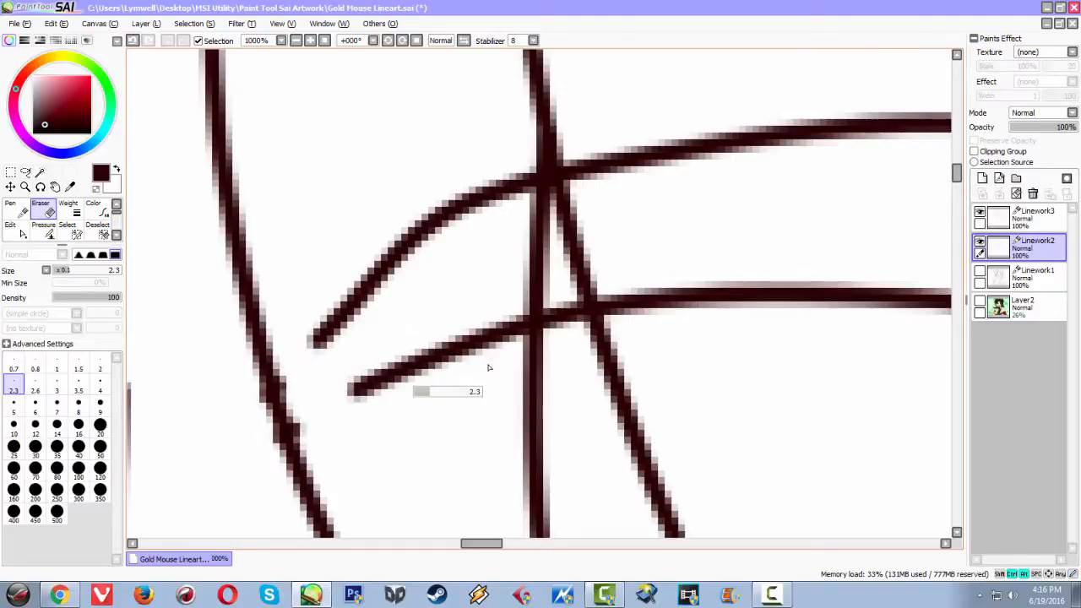
ctrl+alt+drag(451, 400, 464, 403)
mouse_move(335, 290)
mouse_down()
mouse_move(346, 377)
mouse_move(313, 333)
mouse_move(352, 247)
mouse_move(387, 253)
mouse_move(364, 293)
mouse_move(361, 261)
mouse_move(359, 407)
mouse_move(416, 416)
mouse_move(440, 367)
mouse_move(424, 352)
mouse_move(415, 251)
mouse_move(430, 283)
mouse_move(518, 151)
mouse_move(503, 352)
mouse_move(519, 273)
mouse_move(507, 316)
mouse_move(475, 318)
mouse_up()
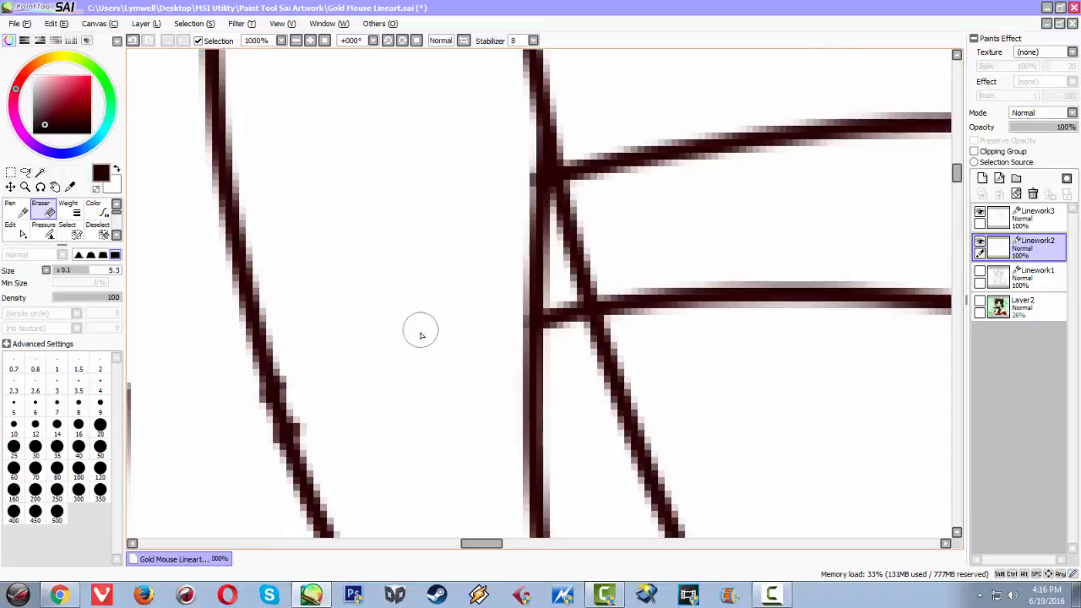
scroll(420, 329, down, 3)
scroll(422, 330, up, 2)
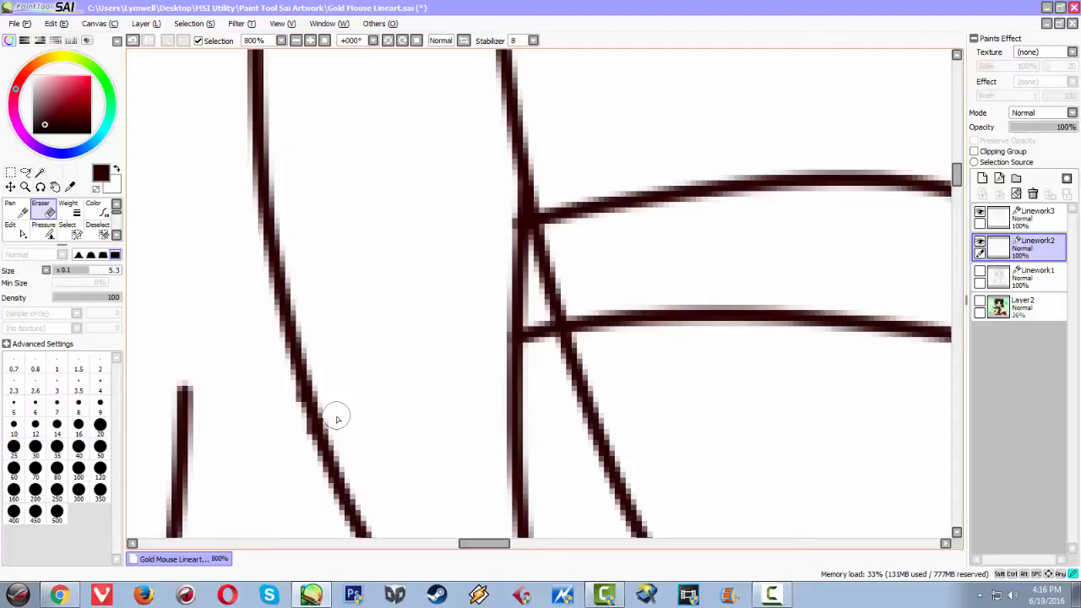
drag(449, 403, 205, 335)
Erase the left eyebrow's upper and lower lines inside the large bang, keeping only its inner end.
scroll(644, 321, down, 4)
scroll(645, 321, up, 6)
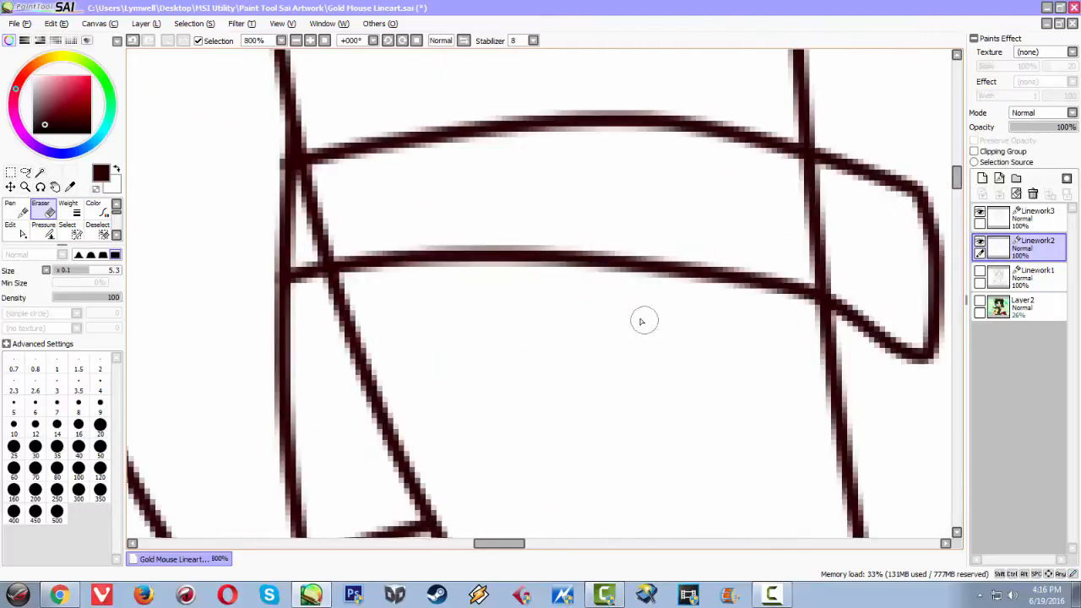
mouse_move(288, 129)
mouse_down()
mouse_move(380, 402)
mouse_move(283, 148)
mouse_move(343, 361)
mouse_move(327, 302)
mouse_move(331, 207)
mouse_move(385, 299)
mouse_move(306, 173)
mouse_move(397, 354)
mouse_move(369, 177)
mouse_move(379, 138)
mouse_move(511, 132)
mouse_up()
scroll(514, 222, down, 3)
mouse_move(485, 246)
mouse_down()
mouse_move(616, 243)
mouse_move(509, 239)
mouse_move(748, 262)
mouse_move(694, 275)
mouse_move(721, 247)
mouse_move(754, 252)
mouse_move(760, 289)
mouse_up()
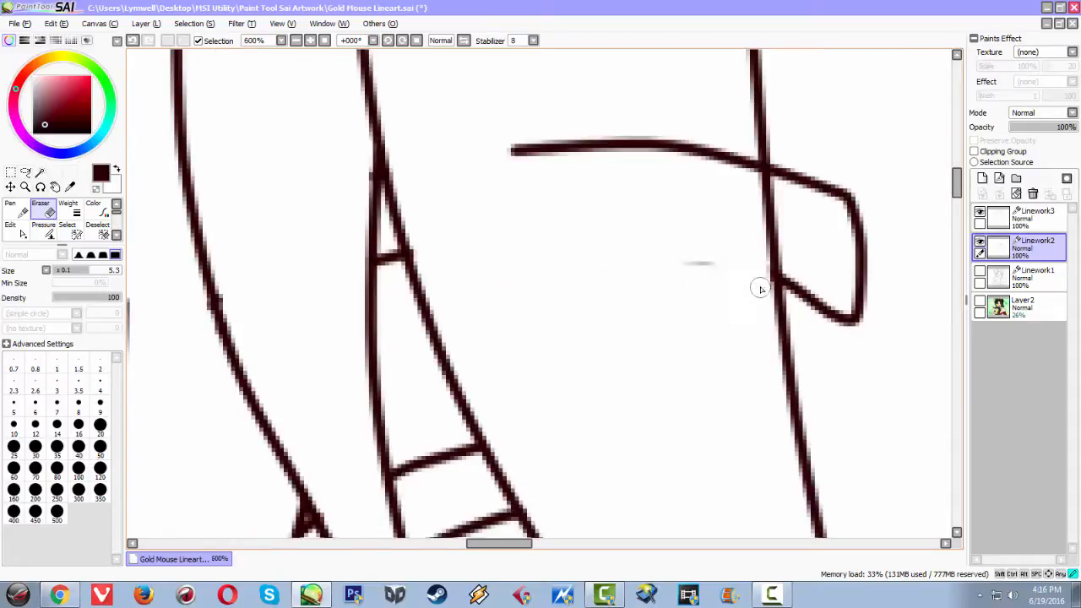
mouse_move(666, 266)
mouse_down()
mouse_move(726, 256)
mouse_move(738, 153)
mouse_move(748, 187)
mouse_move(744, 163)
mouse_move(681, 149)
mouse_move(578, 156)
mouse_up()
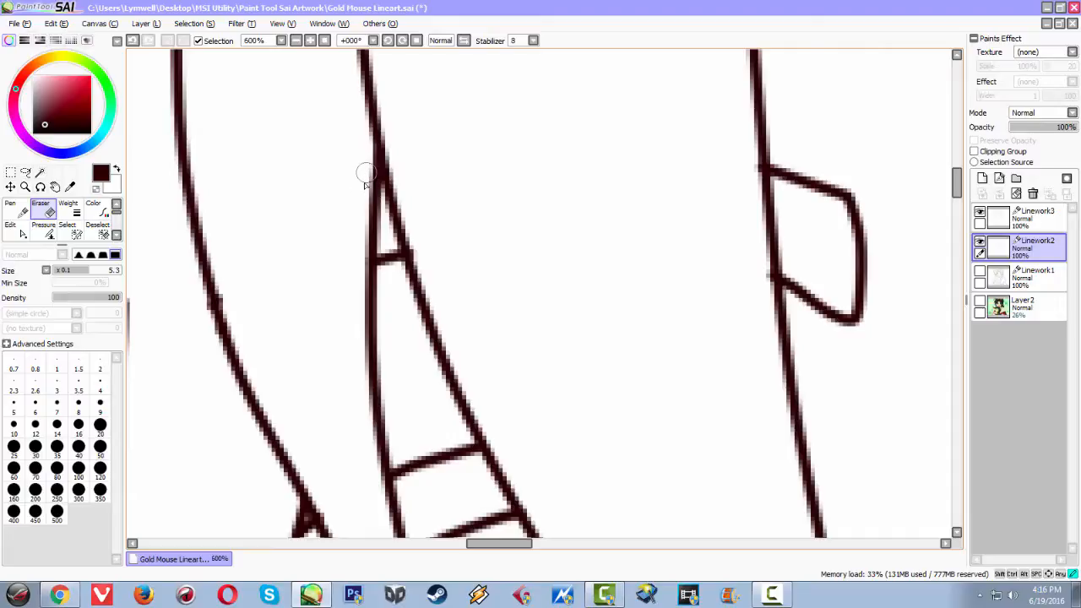
scroll(634, 278, down, 7)
scroll(635, 292, up, 6)
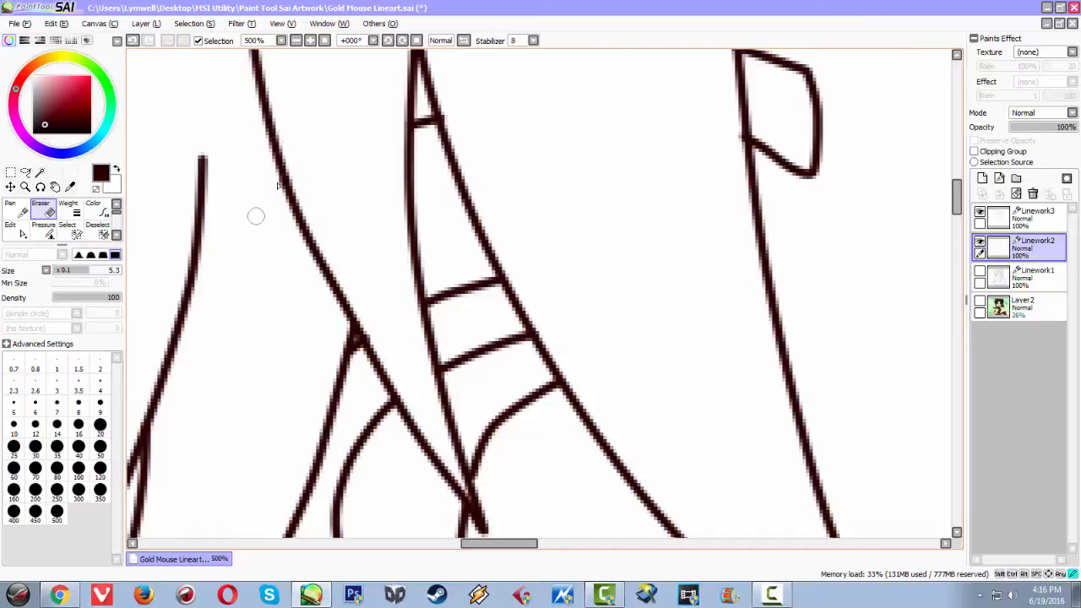
scroll(365, 255, down, 4)
scroll(403, 281, up, 5)
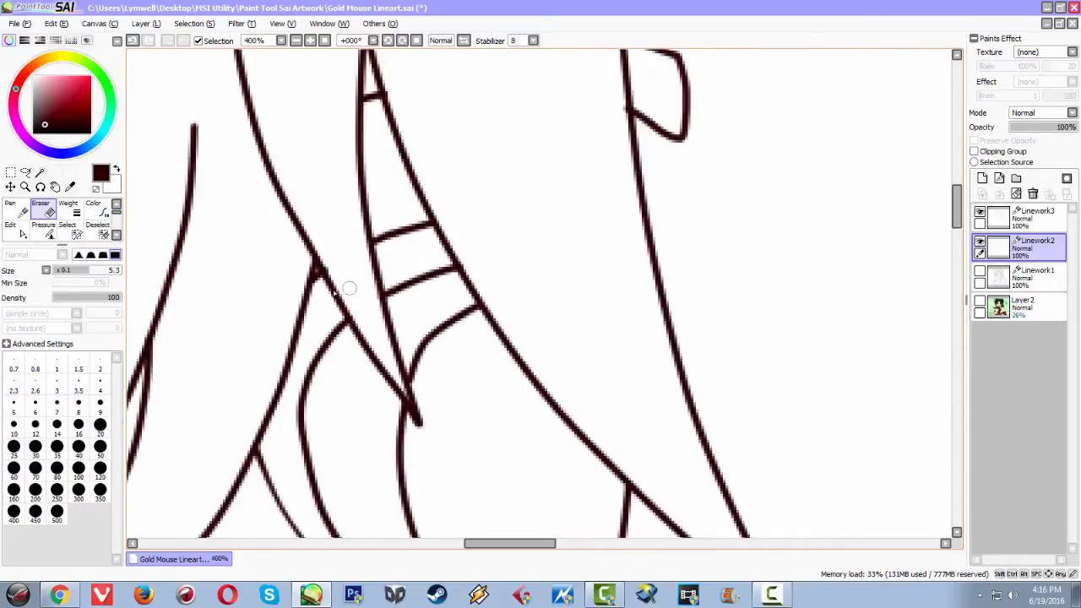
scroll(310, 205, down, 6)
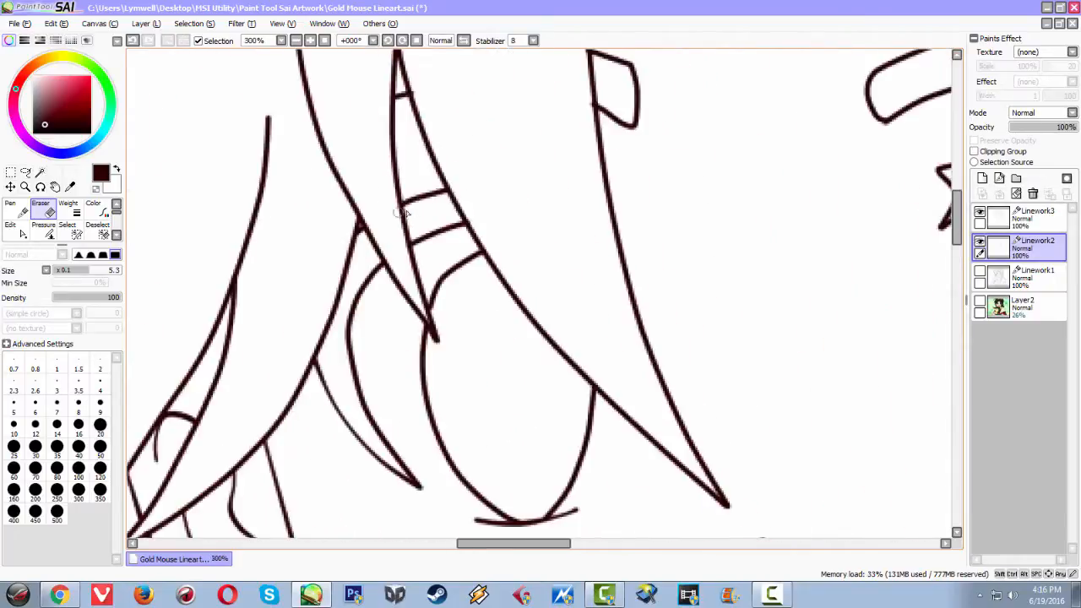
Erase the right eyebrow's upper and lower lines inside the long pointed bang that crosses it.
scroll(488, 262, down, 2)
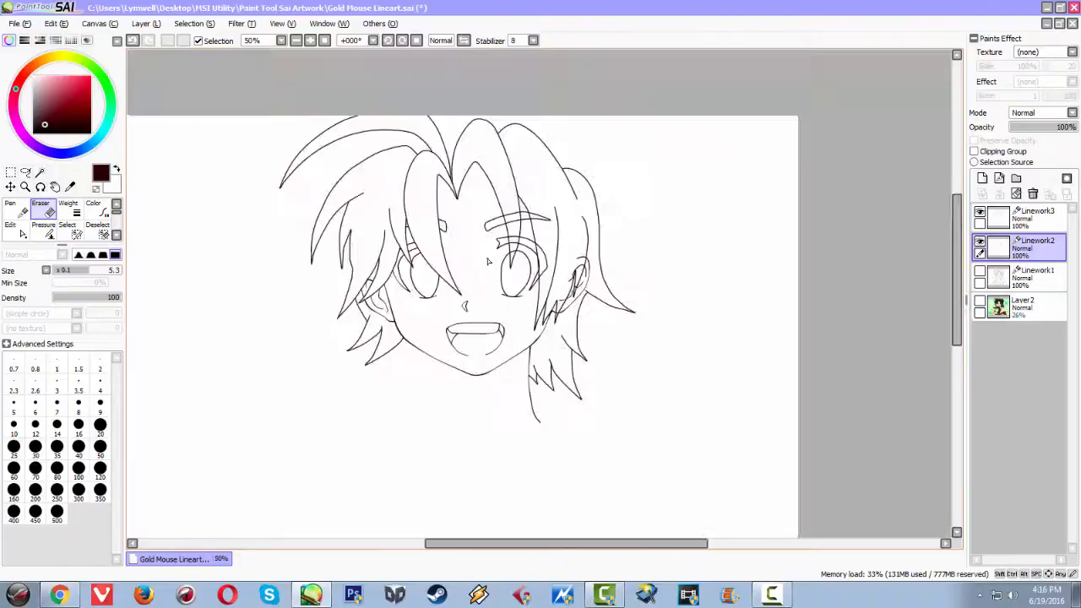
scroll(498, 256, up, 7)
key(space)
drag(469, 114, 406, 432)
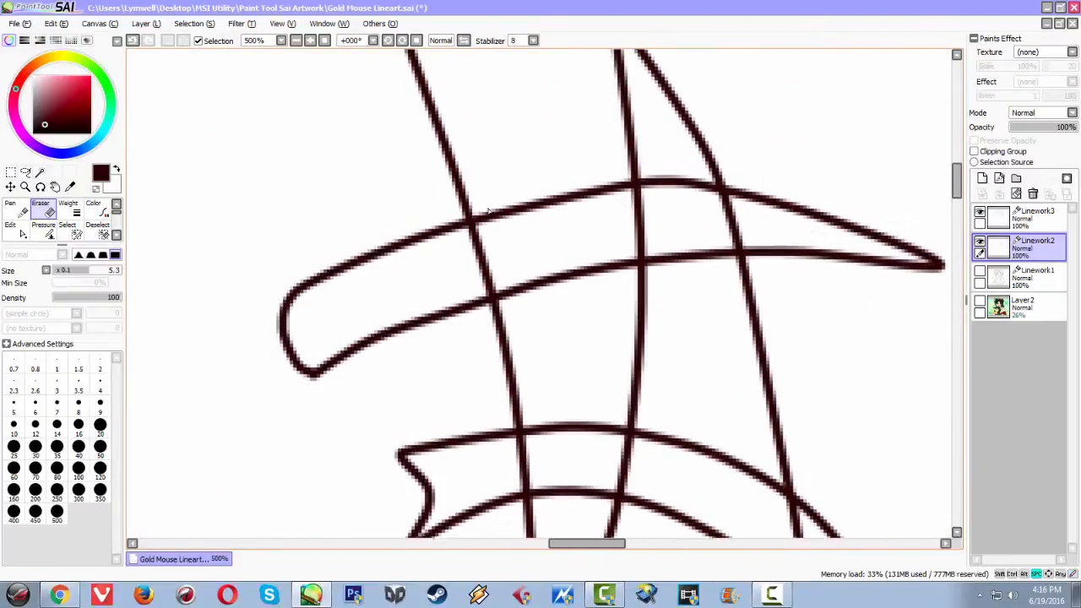
mouse_move(487, 213)
mouse_down()
mouse_move(515, 244)
mouse_move(526, 221)
mouse_up()
mouse_move(559, 233)
mouse_down()
mouse_move(563, 199)
mouse_move(591, 189)
mouse_move(597, 213)
mouse_move(621, 195)
mouse_up()
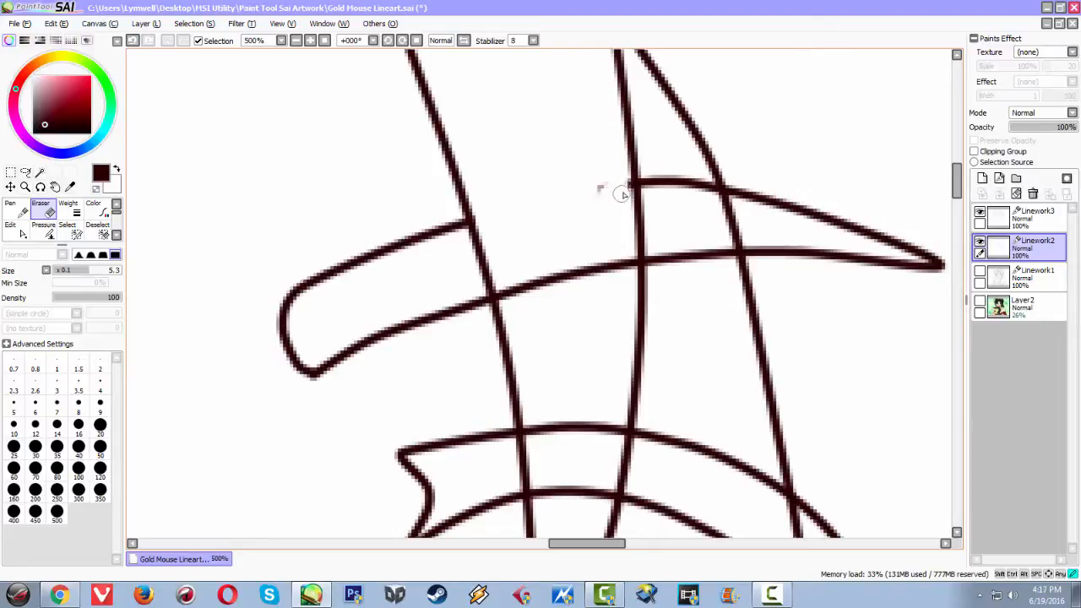
mouse_move(621, 259)
mouse_down()
mouse_move(609, 286)
mouse_move(600, 277)
mouse_move(579, 294)
mouse_move(571, 277)
mouse_move(515, 291)
mouse_up()
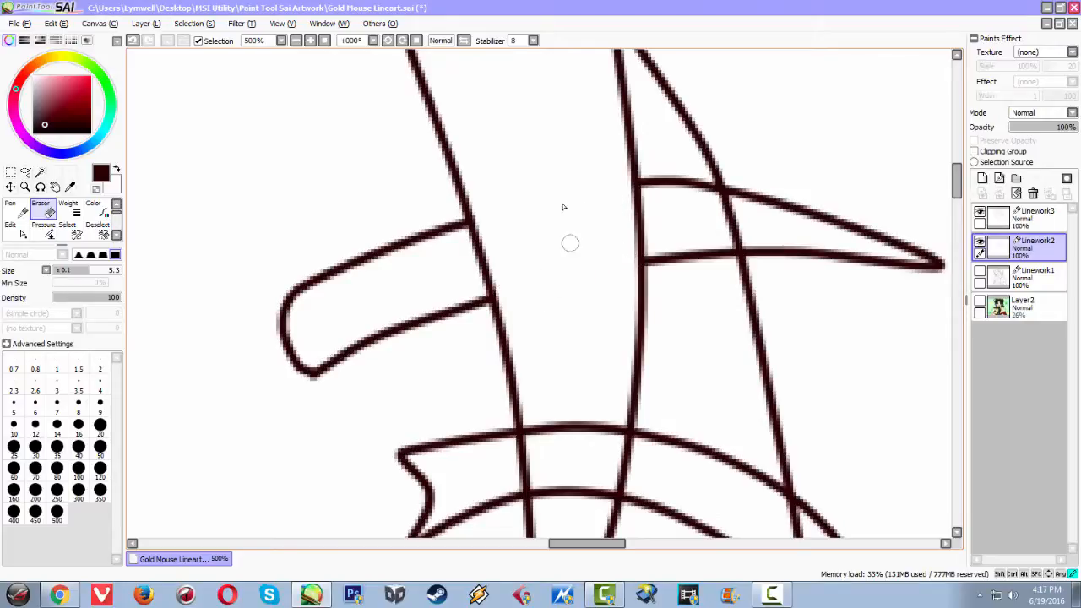
Erase the right eye's two upper lash lines where they pass through the pointed bang.
scroll(550, 367, down, 3)
scroll(507, 304, up, 5)
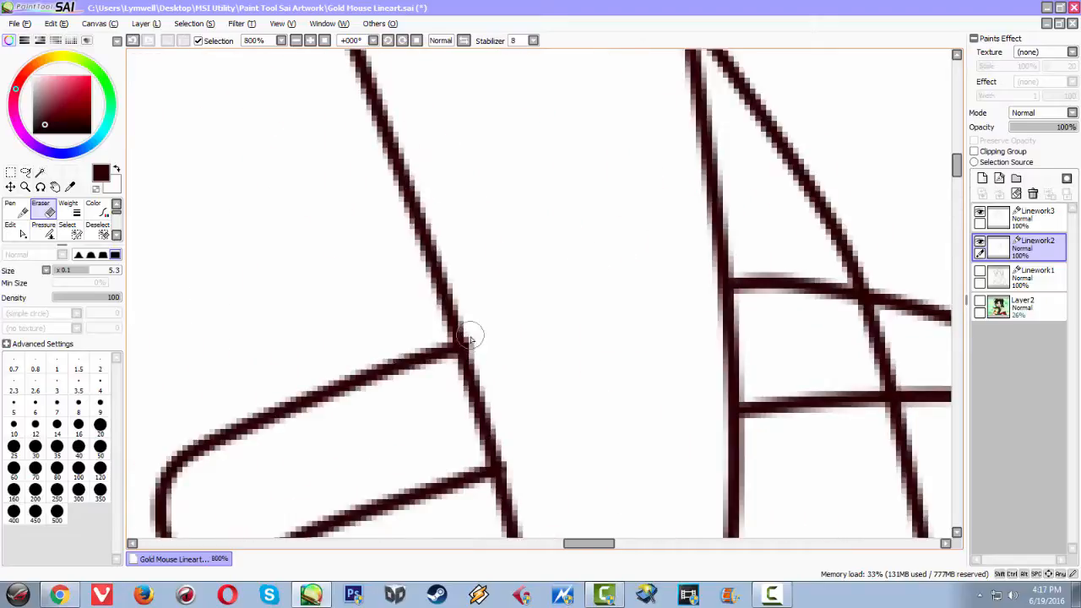
scroll(540, 380, down, 3)
mouse_move(523, 288)
mouse_down()
mouse_move(548, 254)
mouse_move(548, 346)
mouse_move(594, 265)
mouse_move(622, 299)
mouse_move(632, 422)
mouse_move(662, 415)
mouse_up()
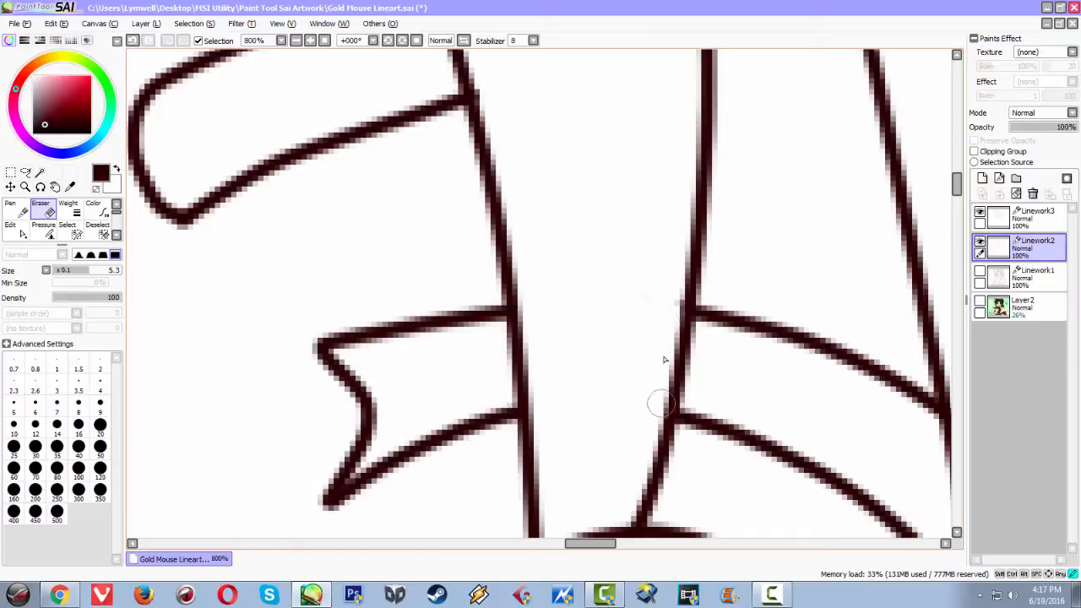
Switch to Chrome to view the YouTube channel's uploads, and return to Paint Tool SAI.
scroll(663, 295, down, 5)
scroll(688, 397, up, 3)
click(59, 595)
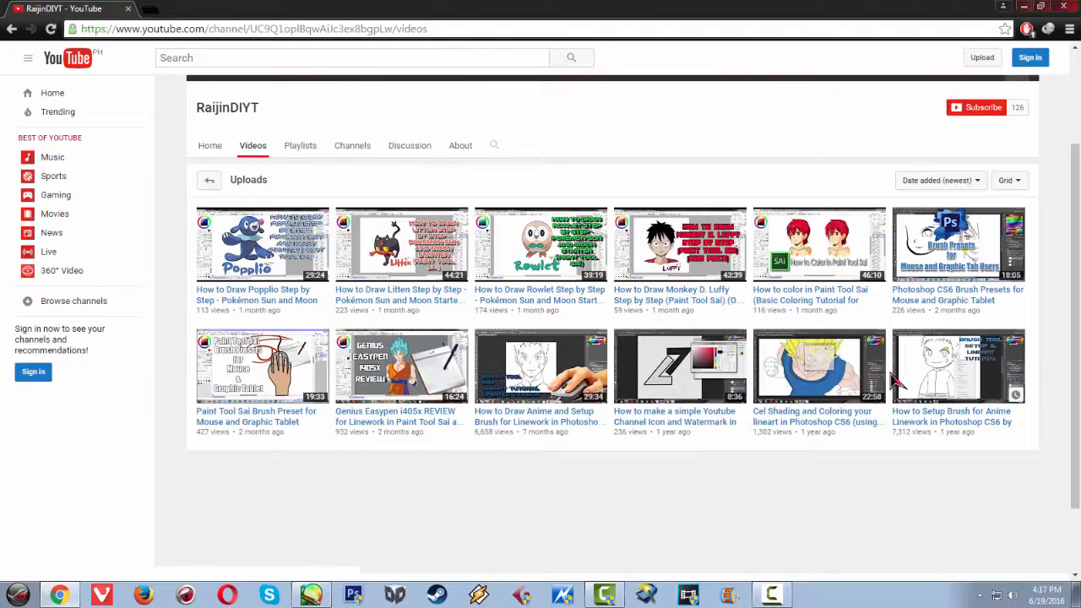
click(1023, 8)
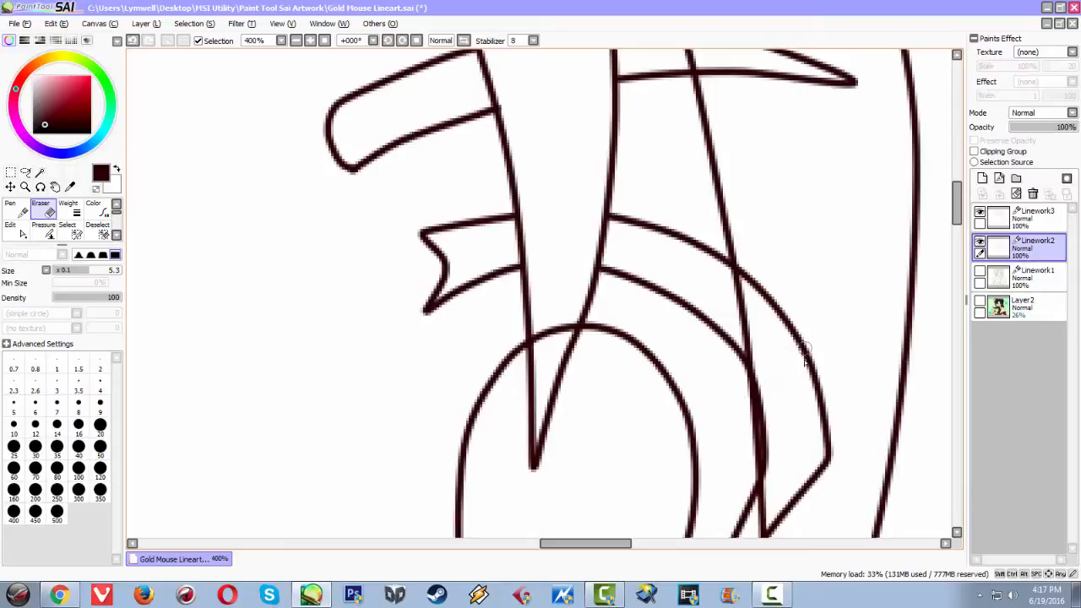
Erase the right eye's outer lash lines beyond the edge of the side hair strand.
scroll(792, 363, down, 3)
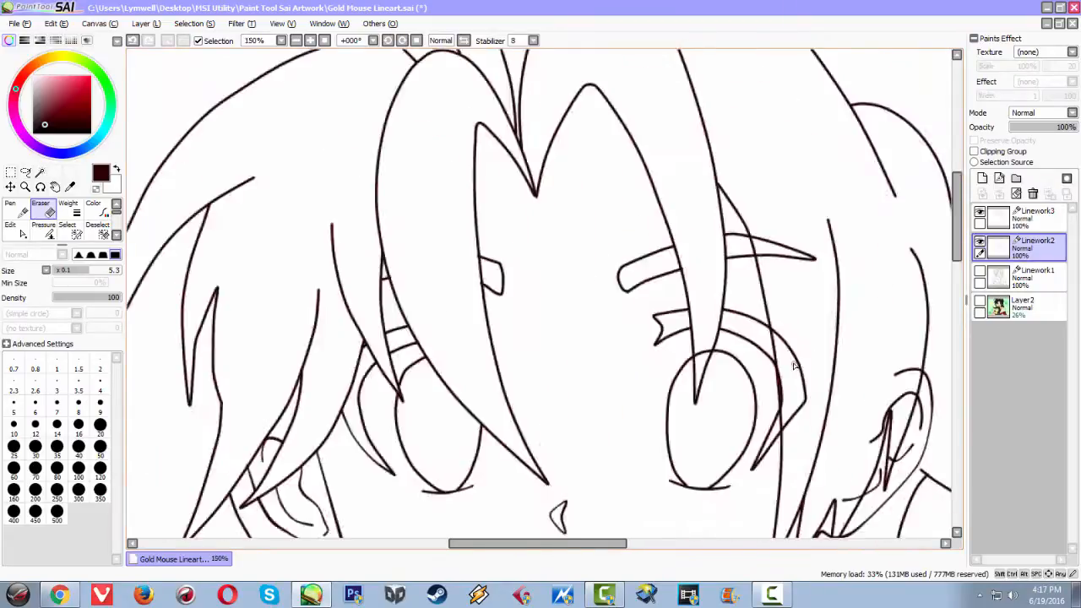
scroll(789, 364, up, 4)
scroll(775, 377, down, 4)
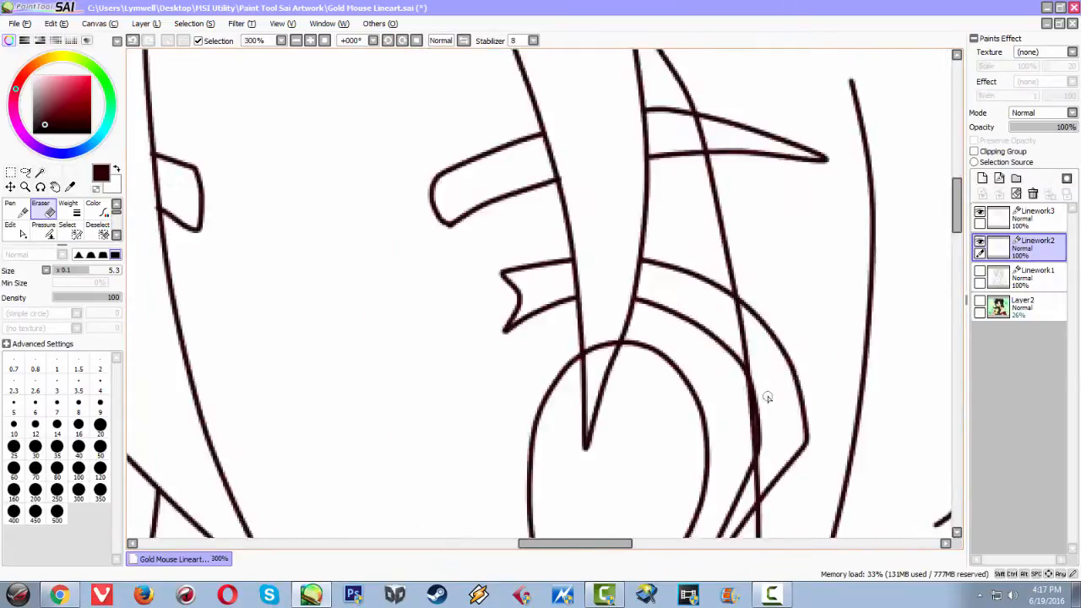
scroll(765, 396, up, 2)
scroll(761, 390, up, 1)
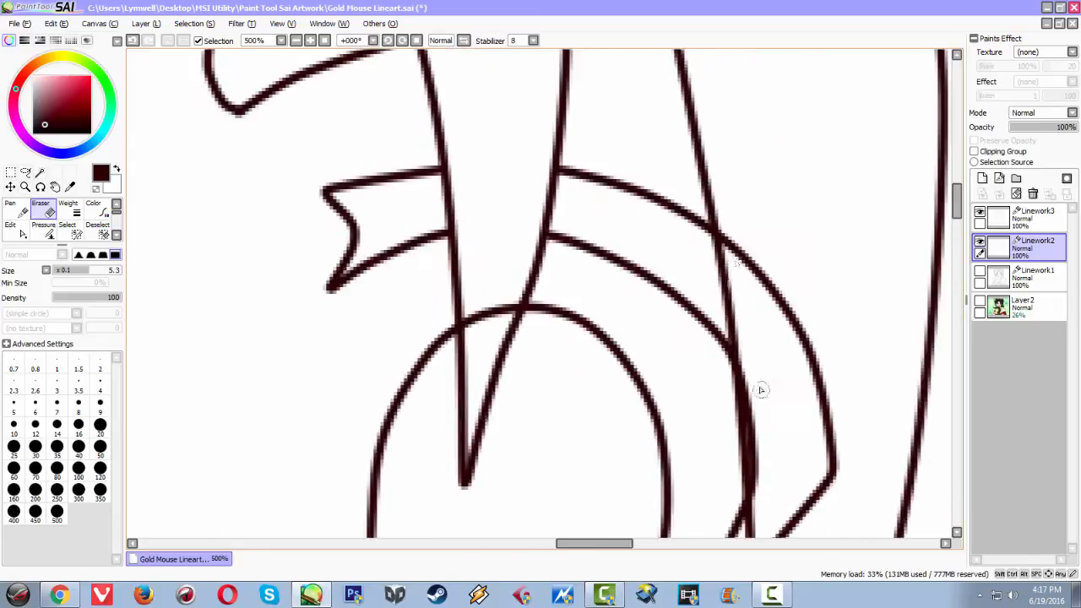
mouse_move(733, 220)
mouse_down()
mouse_move(796, 385)
mouse_move(803, 341)
mouse_move(814, 371)
mouse_move(832, 465)
mouse_move(822, 418)
mouse_move(828, 497)
mouse_move(825, 488)
mouse_move(811, 509)
mouse_up()
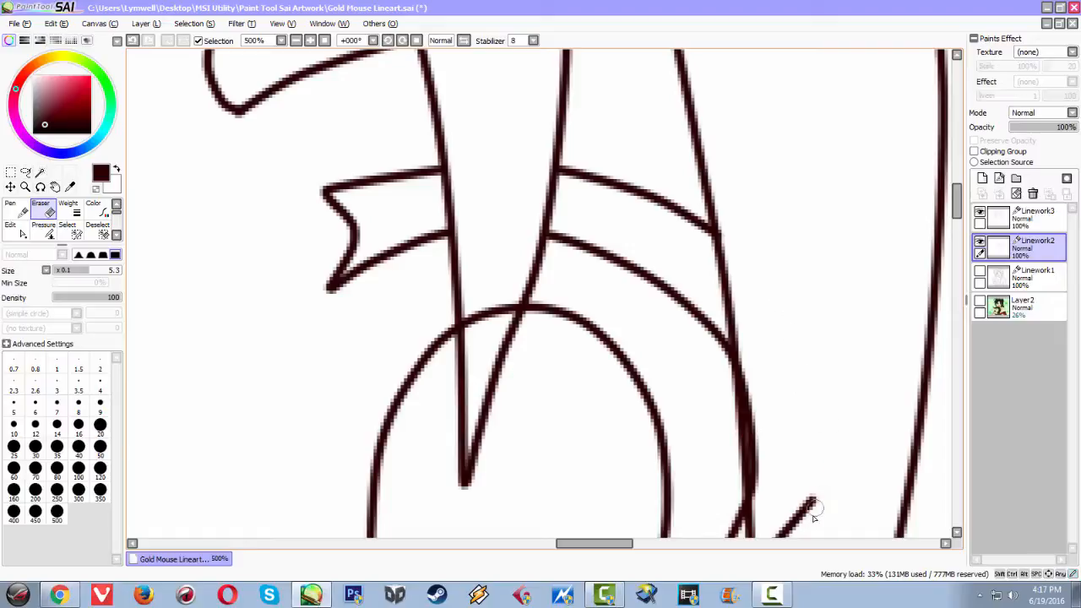
drag(800, 466, 800, 328)
mouse_move(748, 238)
mouse_down()
mouse_move(790, 392)
mouse_move(762, 433)
mouse_move(785, 410)
mouse_up()
drag(814, 365, 816, 382)
scroll(778, 473, down, 5)
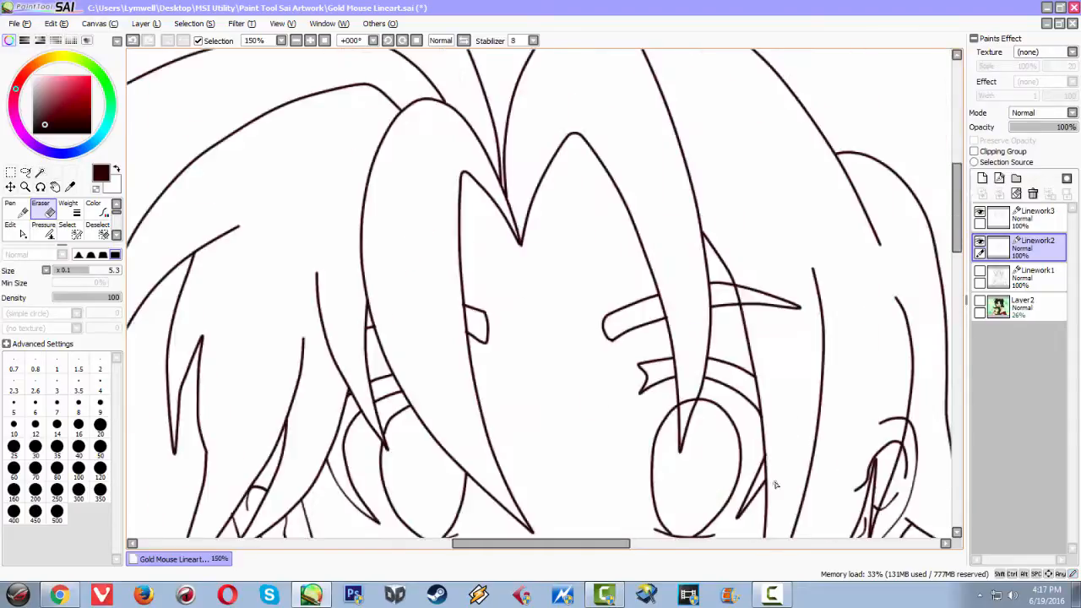
Erase the right eyebrow's pointed outer end beyond the edge of the side hair strand.
scroll(775, 431, up, 6)
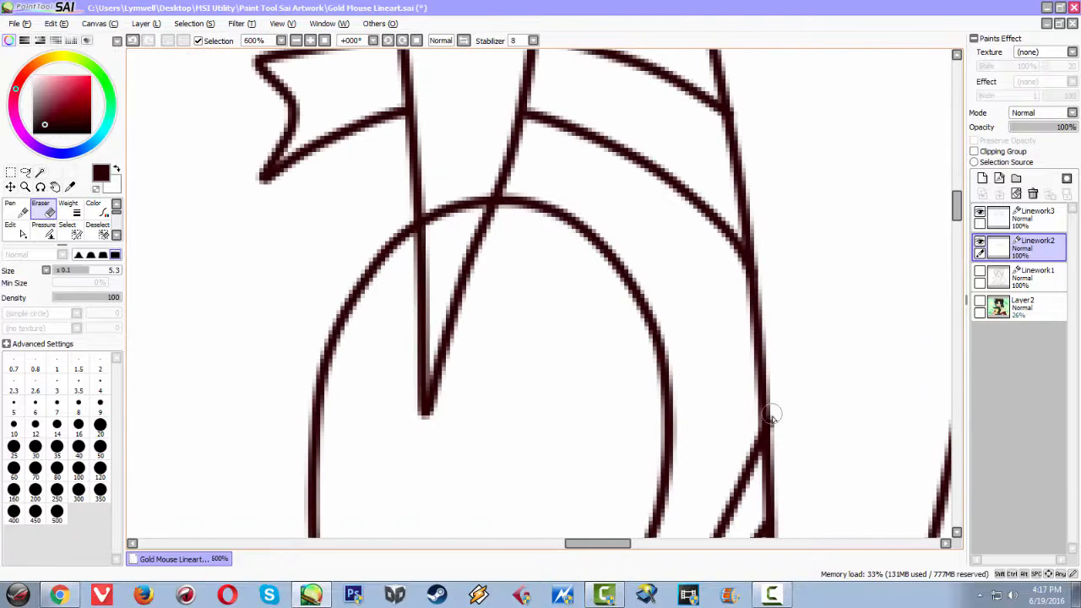
scroll(798, 405, down, 8)
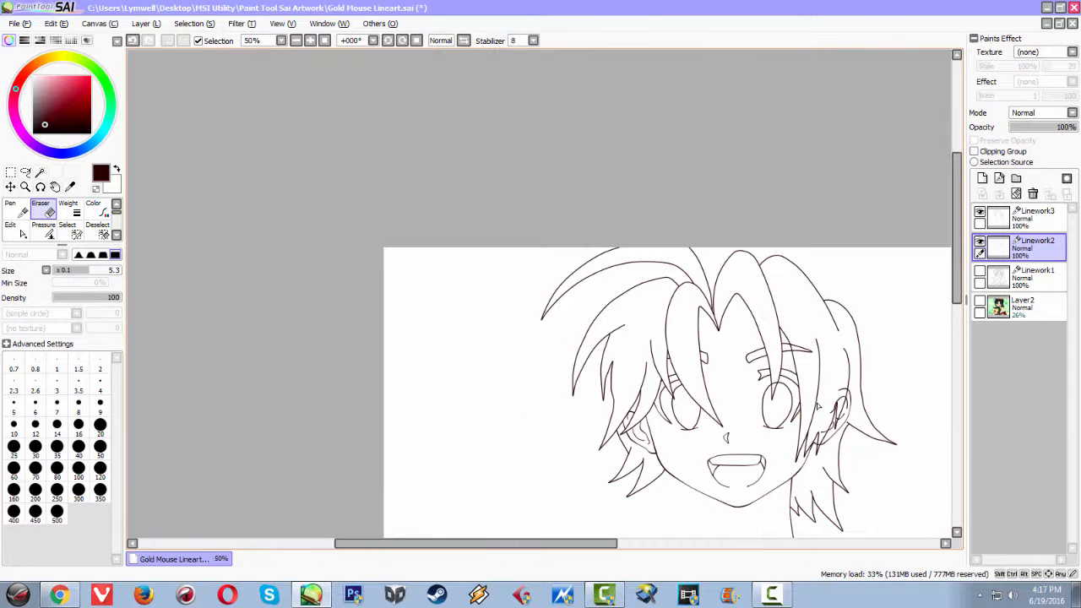
scroll(818, 408, up, 7)
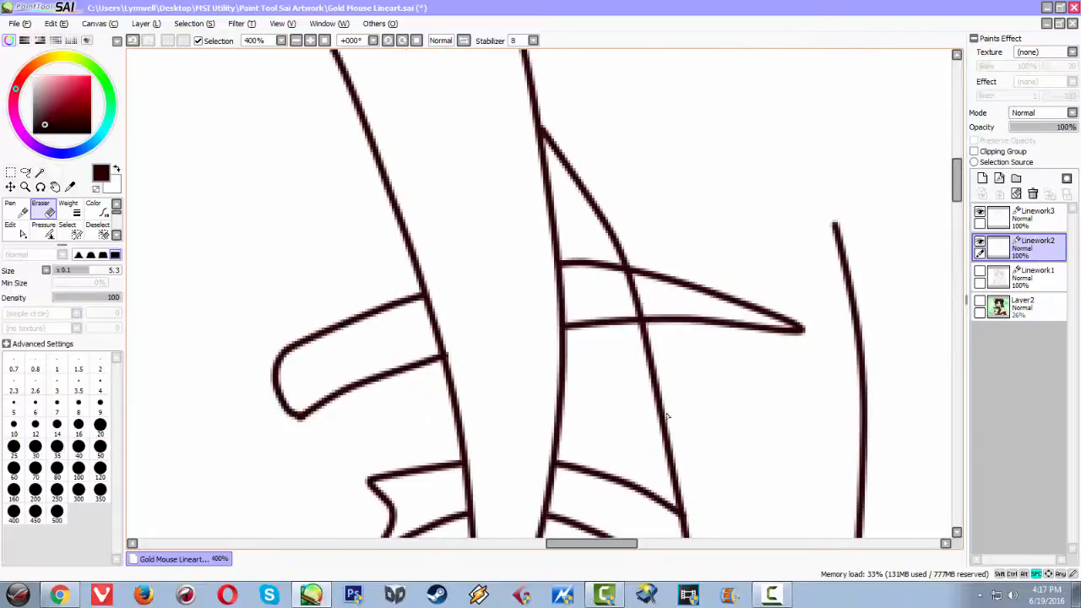
mouse_move(635, 266)
mouse_down()
mouse_move(653, 336)
mouse_move(645, 267)
mouse_move(664, 321)
mouse_move(661, 285)
mouse_move(655, 272)
mouse_move(678, 352)
mouse_move(703, 311)
mouse_move(686, 279)
mouse_move(705, 347)
mouse_move(712, 313)
mouse_move(715, 343)
mouse_move(723, 309)
mouse_move(739, 301)
mouse_move(758, 342)
mouse_move(767, 321)
mouse_move(748, 370)
mouse_move(786, 309)
mouse_up()
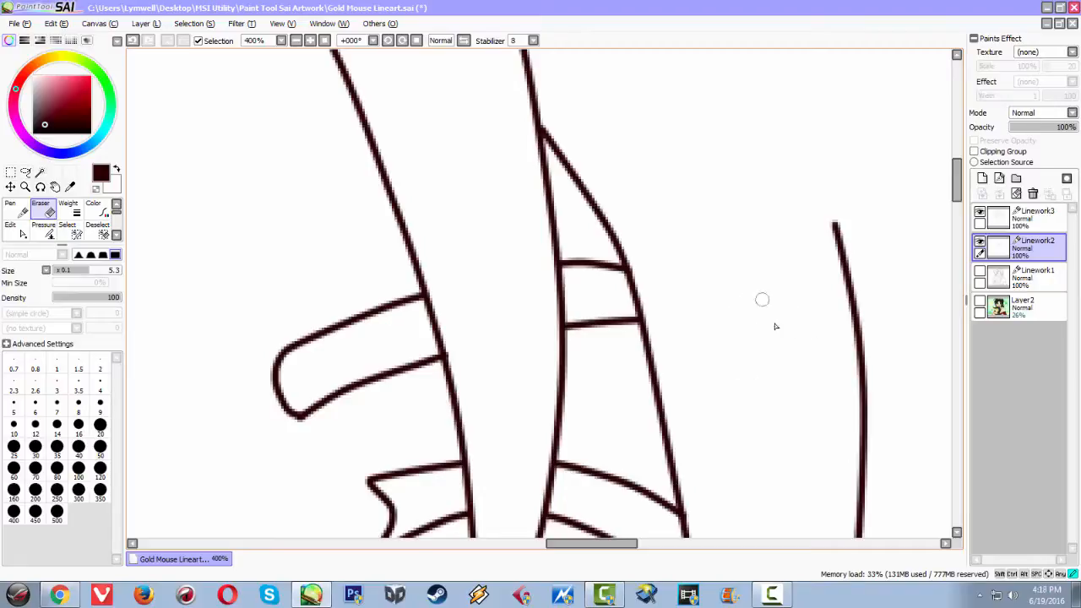
scroll(718, 451, down, 3)
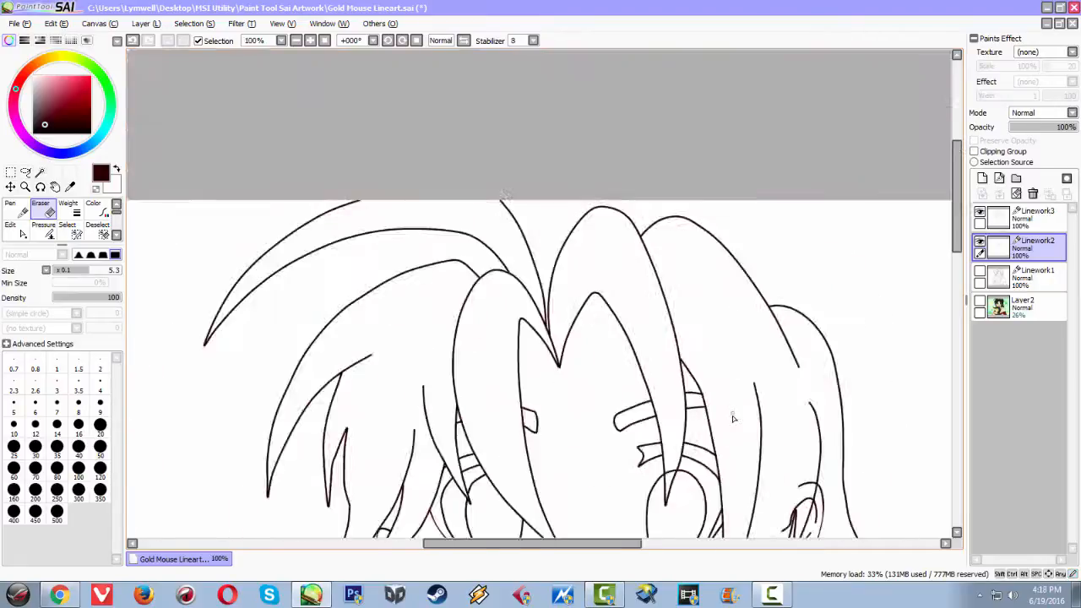
Erase the upper parts of the right ear's outer and inner curves inside the hair strand covering them.
scroll(731, 415, up, 2)
scroll(721, 405, down, 4)
drag(635, 441, 562, 215)
scroll(700, 325, up, 6)
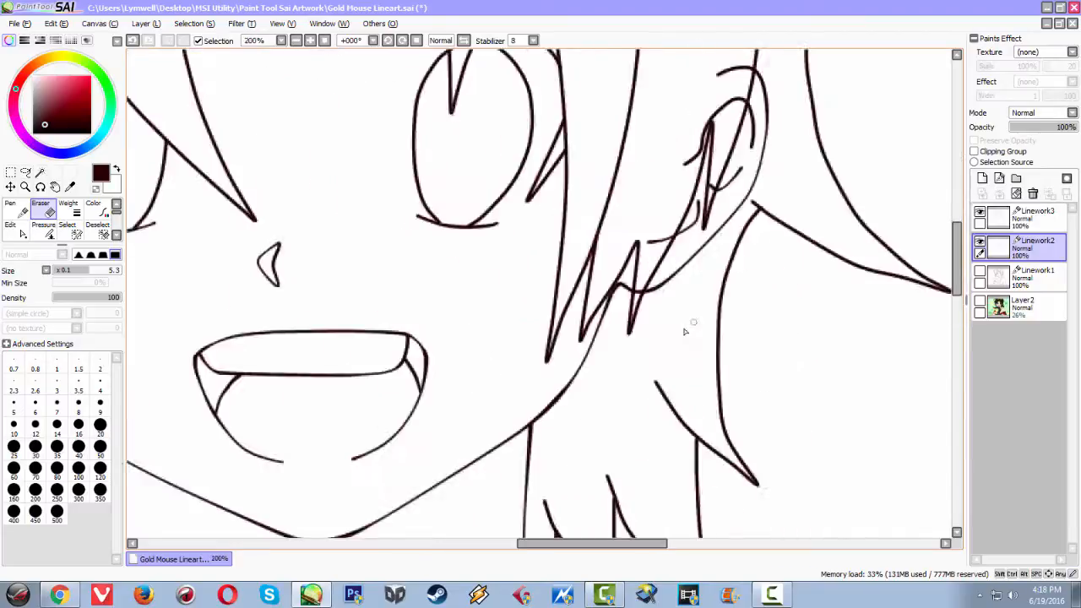
mouse_move(496, 368)
mouse_down()
mouse_move(509, 347)
mouse_move(540, 357)
mouse_move(564, 348)
mouse_up()
mouse_move(569, 242)
mouse_down()
mouse_move(522, 438)
mouse_move(555, 323)
mouse_move(574, 321)
mouse_move(568, 342)
mouse_move(583, 321)
mouse_move(578, 335)
mouse_move(629, 200)
mouse_move(671, 165)
mouse_move(671, 190)
mouse_move(727, 132)
mouse_move(725, 151)
mouse_move(715, 141)
mouse_move(628, 207)
mouse_move(651, 287)
mouse_up()
mouse_move(694, 185)
mouse_down()
mouse_move(711, 174)
mouse_move(666, 169)
mouse_move(645, 188)
mouse_up()
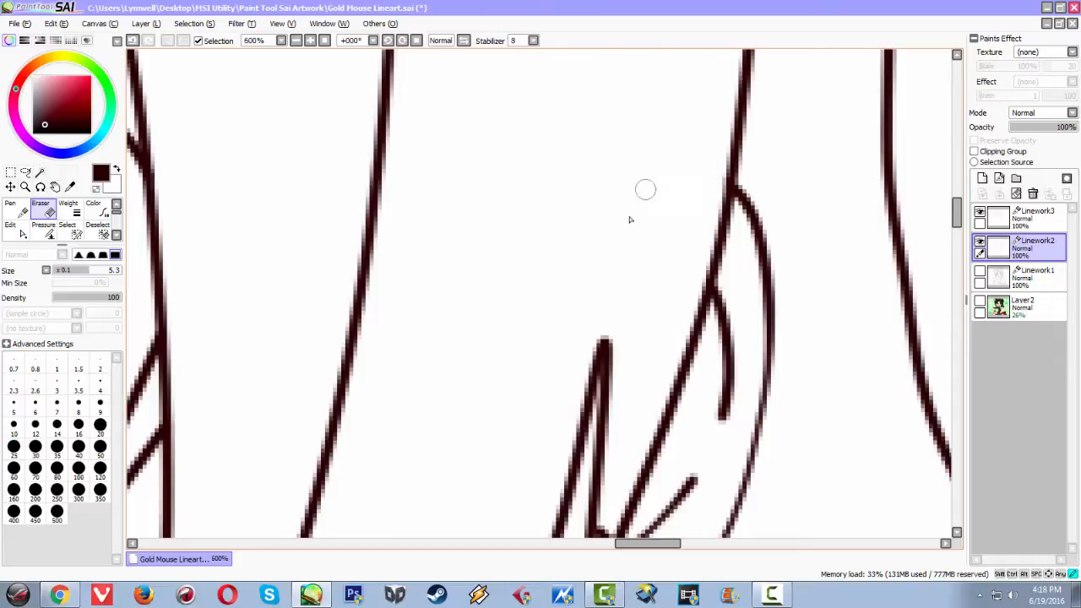
scroll(599, 316, down, 4)
scroll(618, 338, up, 3)
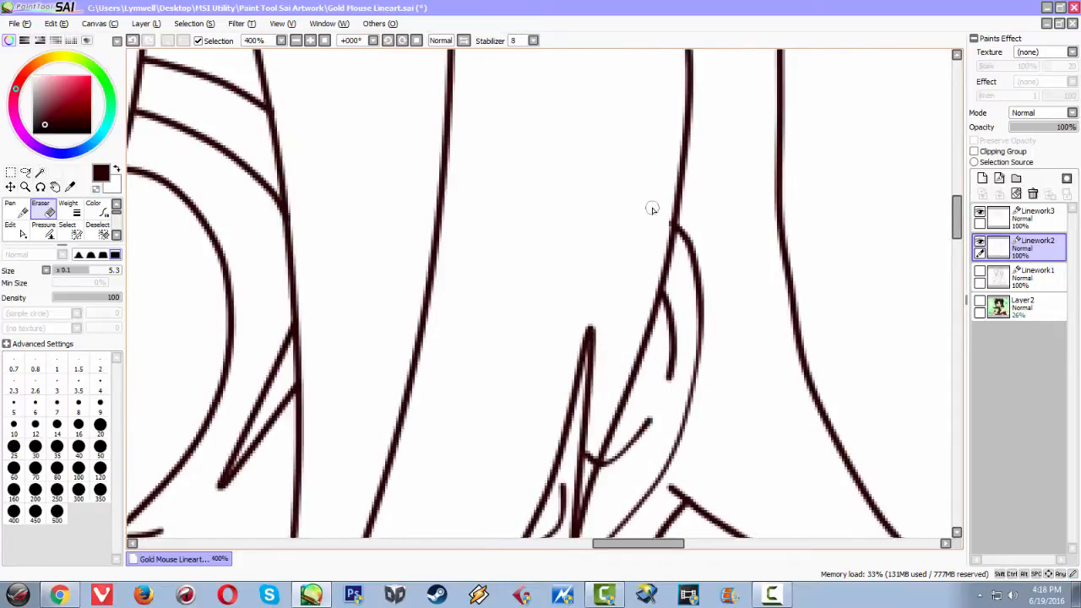
Erase the right ear's inner fold and lower outline where they cross the pointed tips of the side hair.
scroll(631, 305, up, 4)
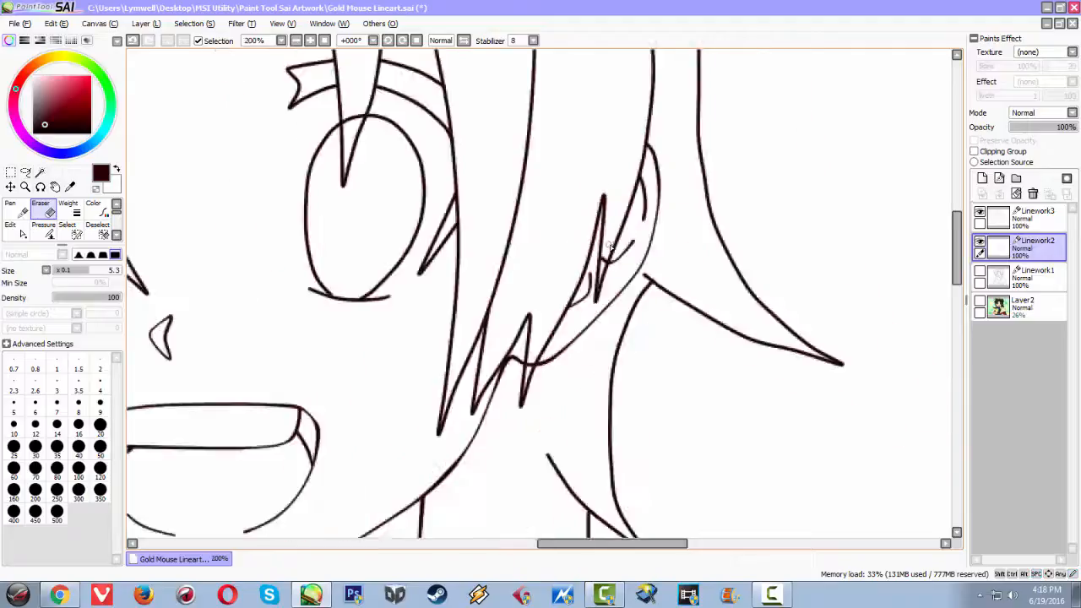
drag(575, 197, 566, 230)
drag(507, 363, 653, 125)
scroll(432, 372, down, 3)
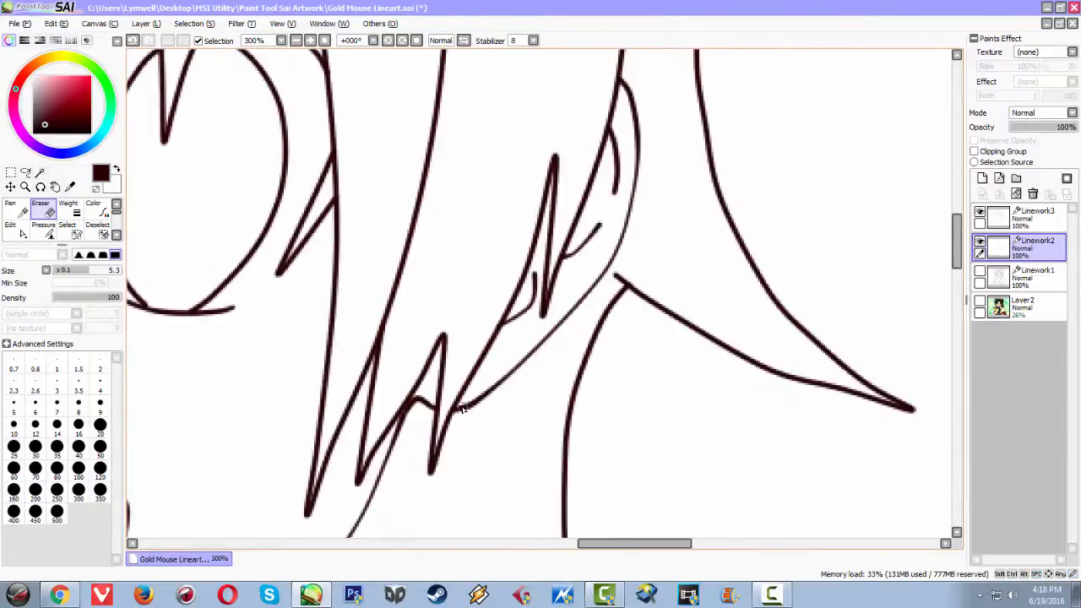
scroll(462, 412, down, 5)
drag(475, 416, 557, 365)
scroll(580, 402, down, 2)
scroll(578, 400, up, 2)
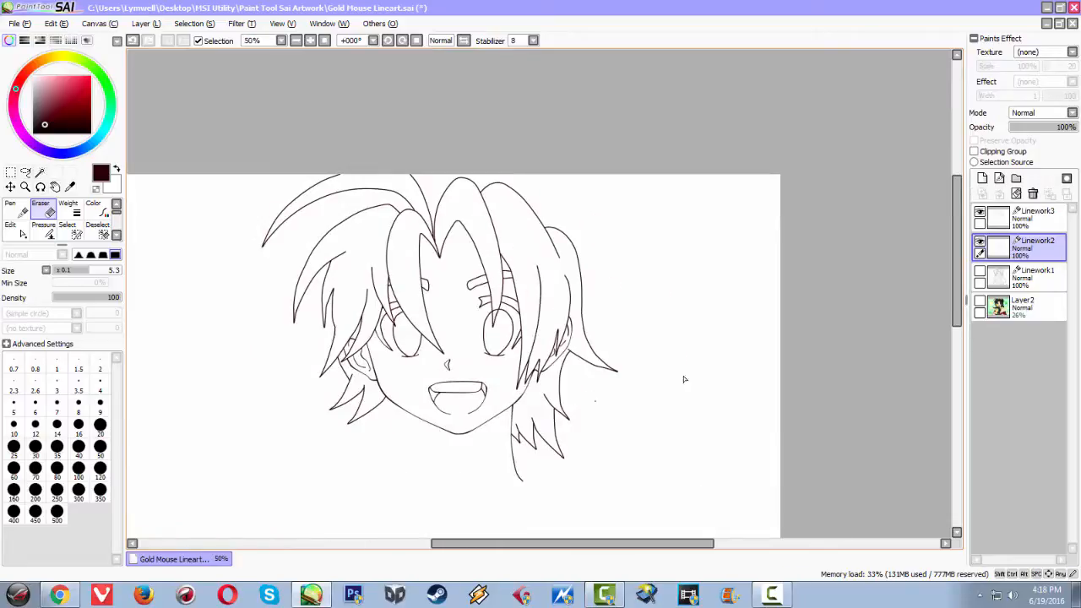
Make the Linework3 hair layer the active layer.
click(986, 222)
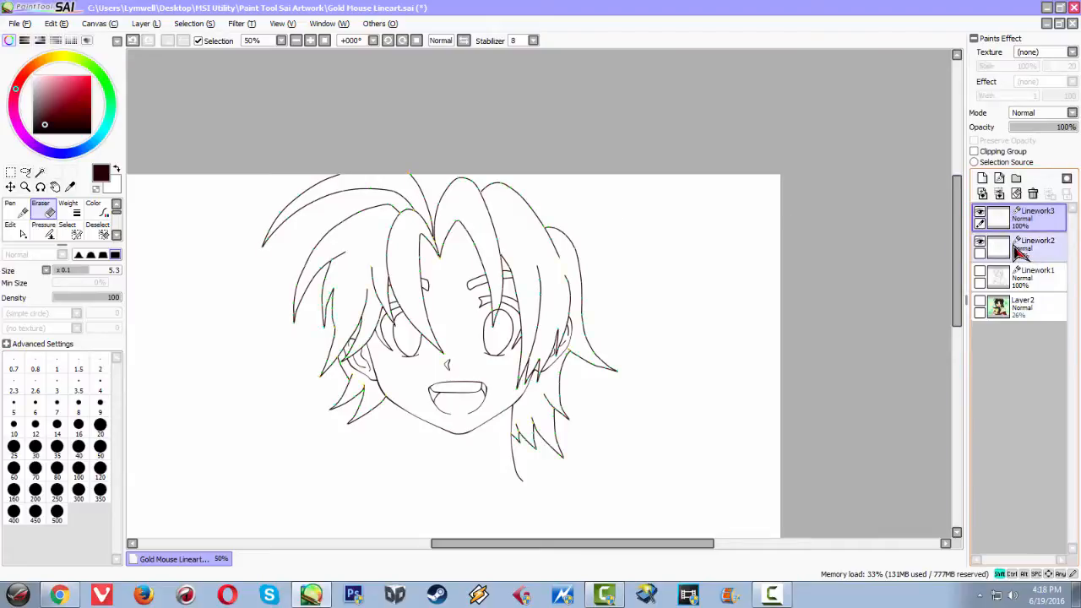
double_click(1020, 250)
click(671, 210)
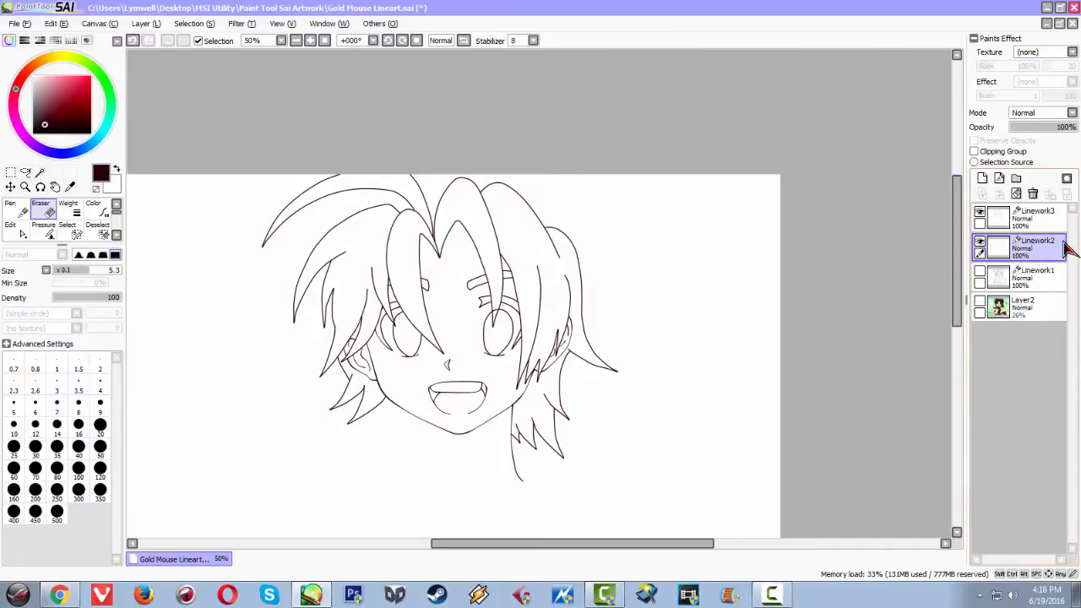
click(1016, 227)
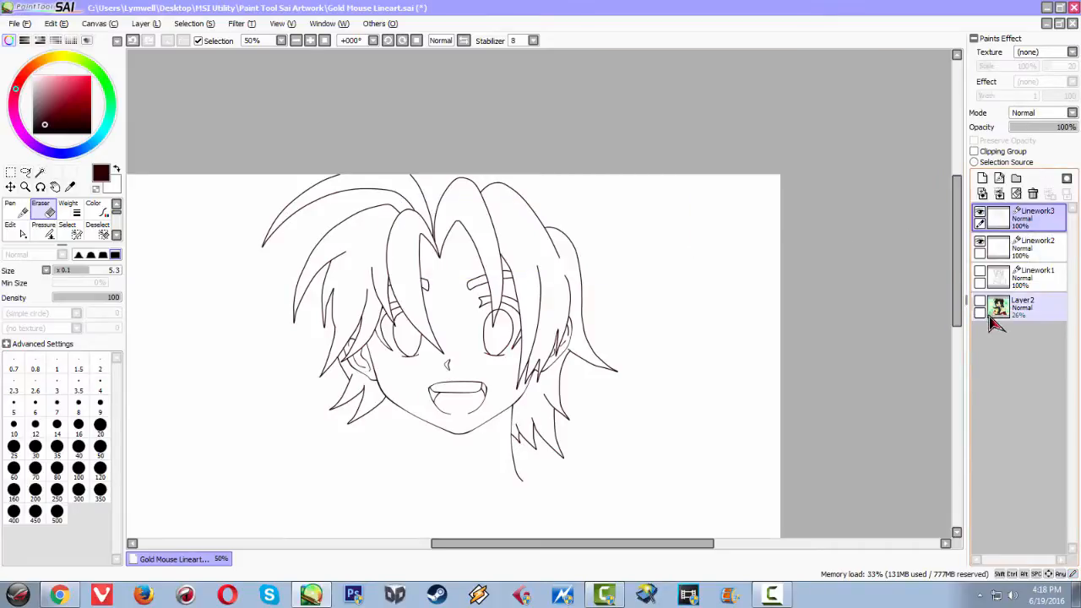
scroll(668, 349, down, 1)
scroll(668, 350, up, 1)
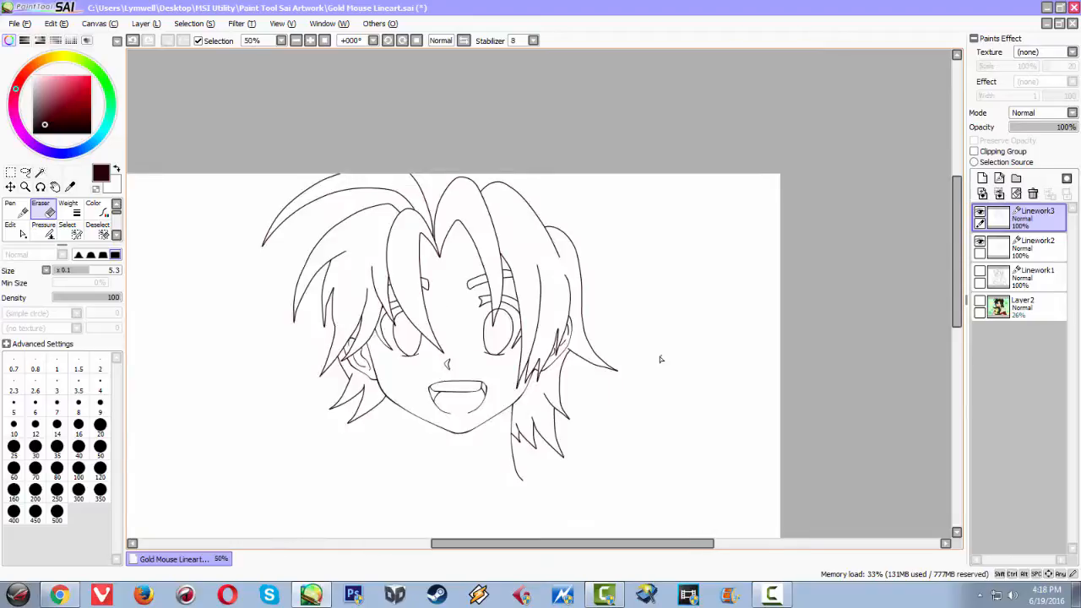
drag(589, 413, 637, 301)
scroll(642, 337, down, 1)
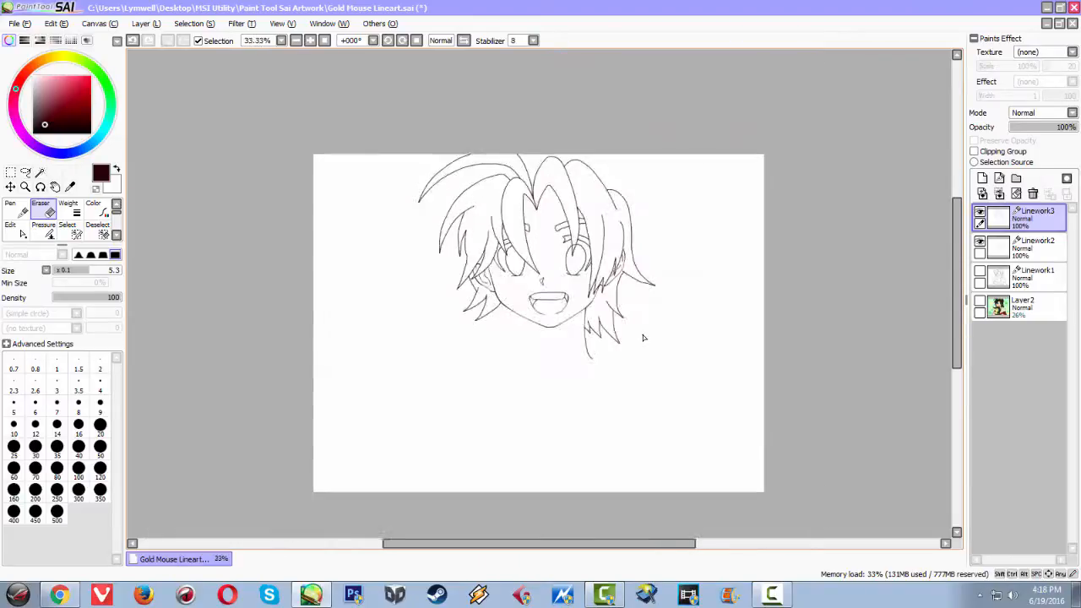
scroll(643, 338, up, 1)
scroll(643, 338, up, 1)
scroll(643, 338, down, 1)
scroll(643, 338, up, 1)
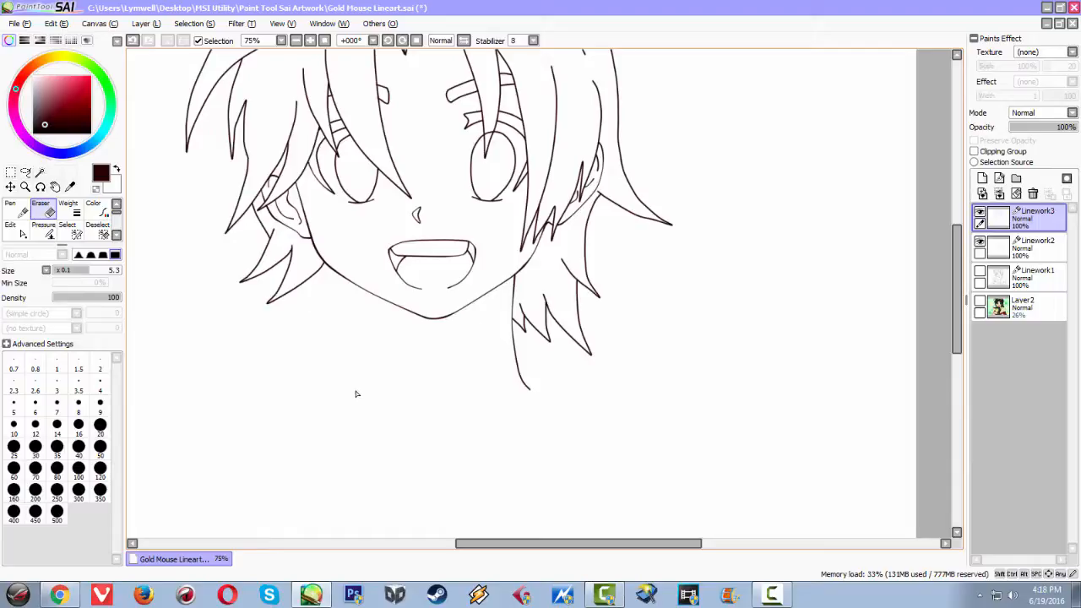
Use the Pressure tool to thicken the middle of the large left hair strand's upper curve.
click(27, 233)
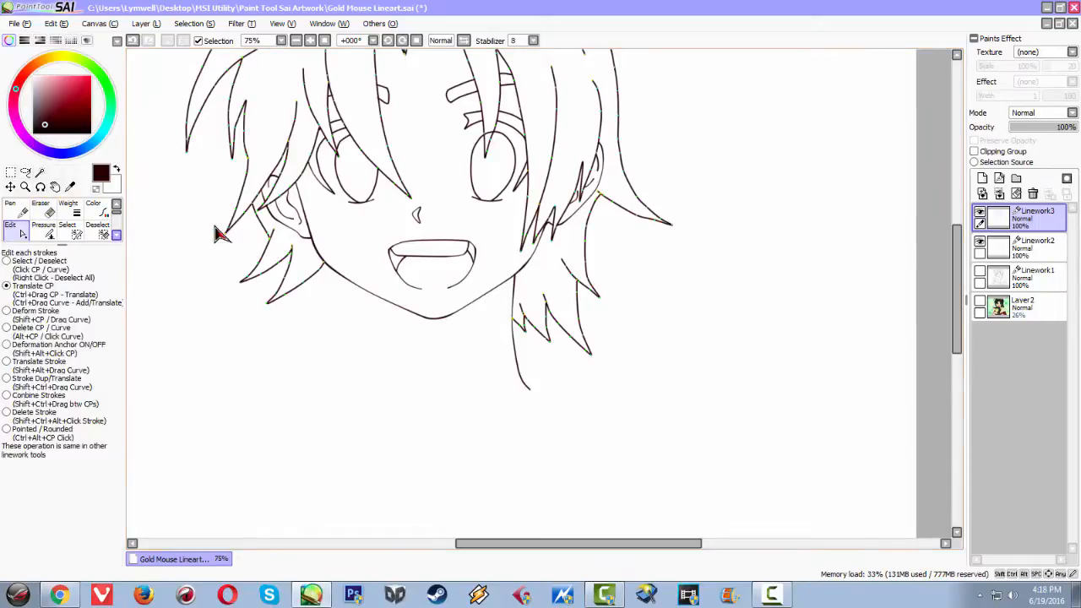
click(47, 235)
scroll(193, 218, up, 3)
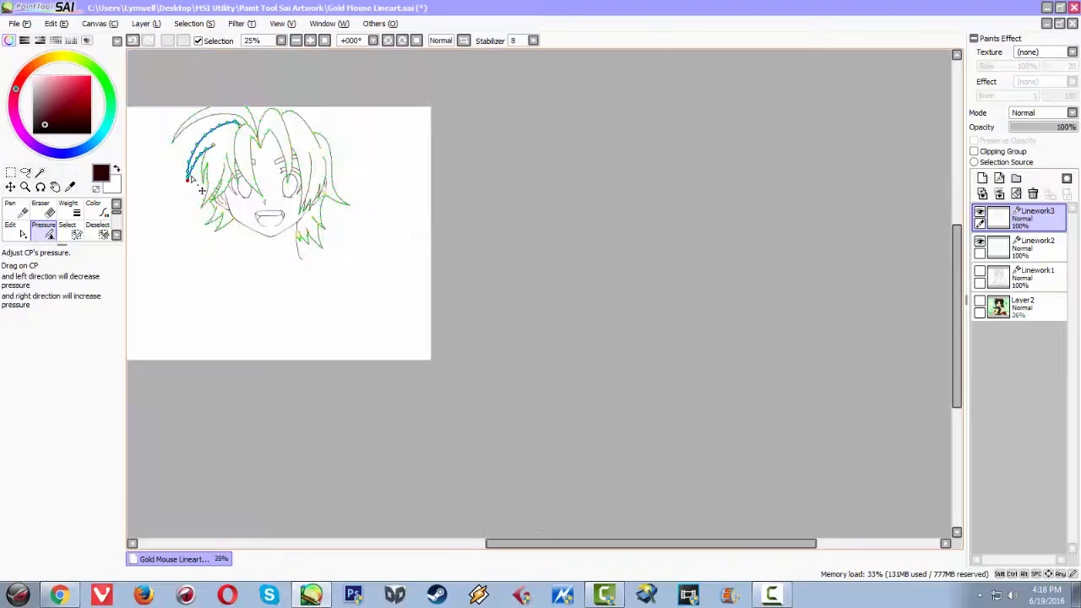
drag(193, 218, 193, 325)
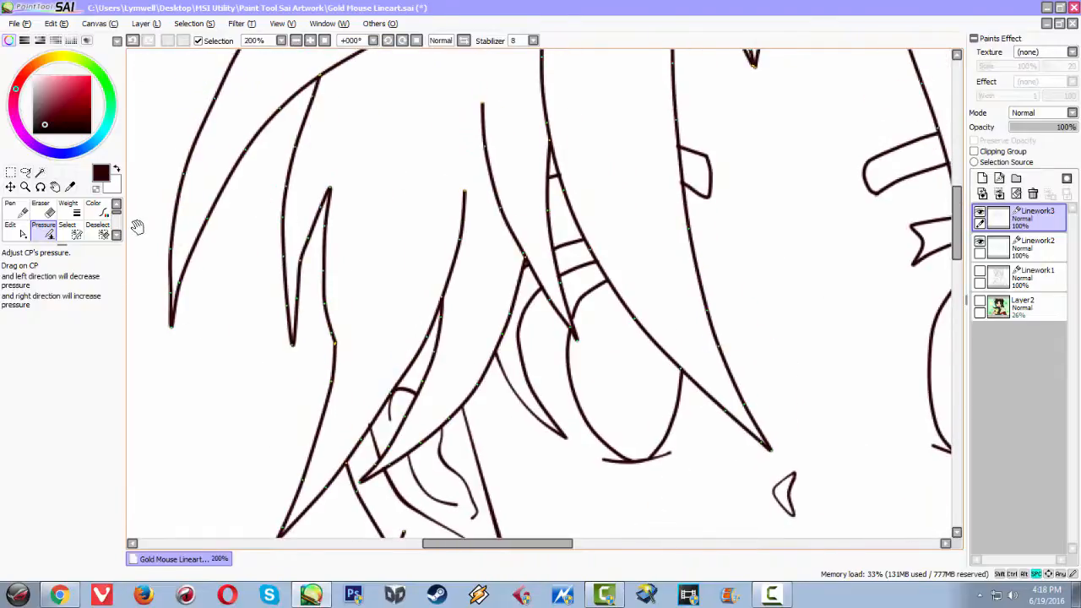
drag(162, 196, 187, 376)
drag(389, 101, 506, 256)
drag(457, 151, 448, 286)
drag(448, 200, 516, 301)
Adjust the line pressure at the control points near the peak of the large left hair strand.
drag(507, 178, 543, 274)
drag(571, 180, 560, 272)
drag(567, 174, 555, 265)
drag(564, 173, 546, 279)
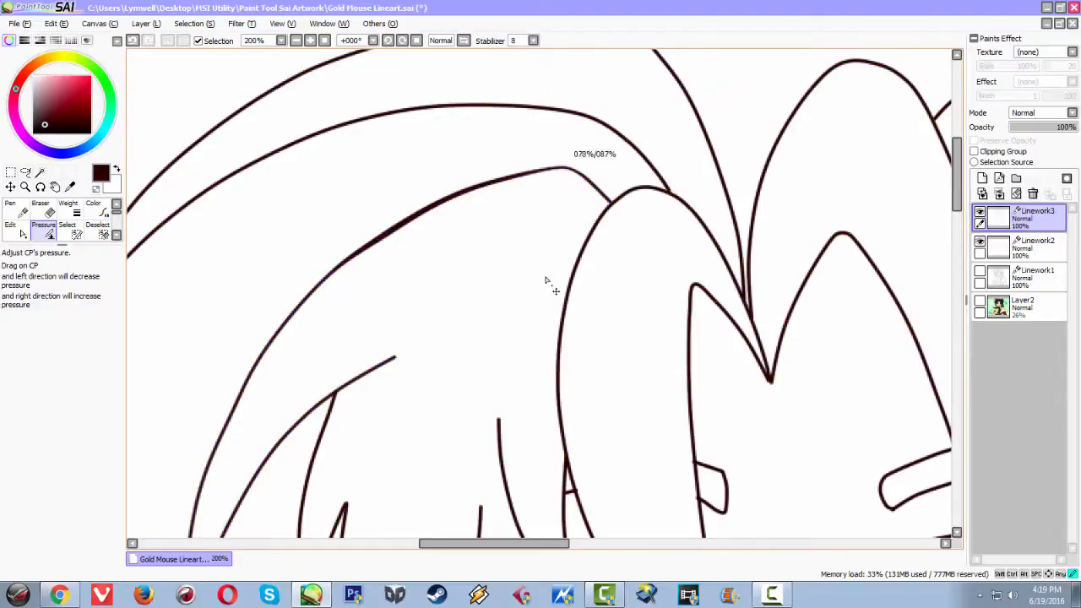
drag(559, 169, 548, 71)
drag(580, 175, 610, 92)
drag(616, 218, 513, 235)
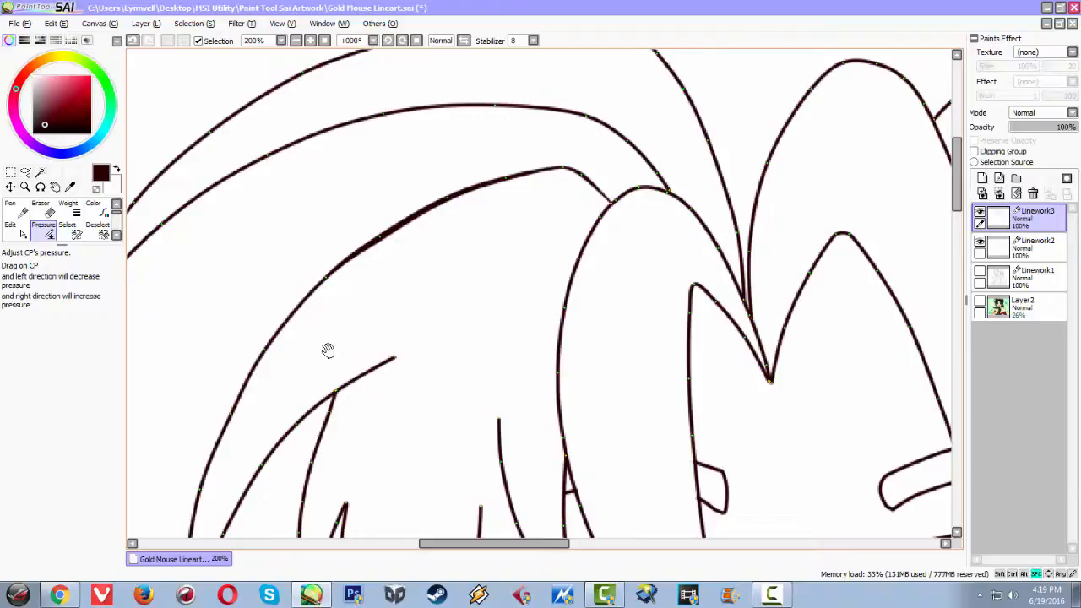
Vary the line pressure at the control points along the large left hair strand's outer curve, thickening it above the tip.
drag(327, 353, 467, 208)
drag(465, 136, 504, 211)
drag(400, 209, 277, 202)
drag(371, 268, 251, 280)
mouse_move(337, 350)
mouse_down()
mouse_move(252, 355)
mouse_move(319, 355)
mouse_move(399, 314)
mouse_up()
drag(368, 271, 464, 298)
drag(403, 207, 534, 265)
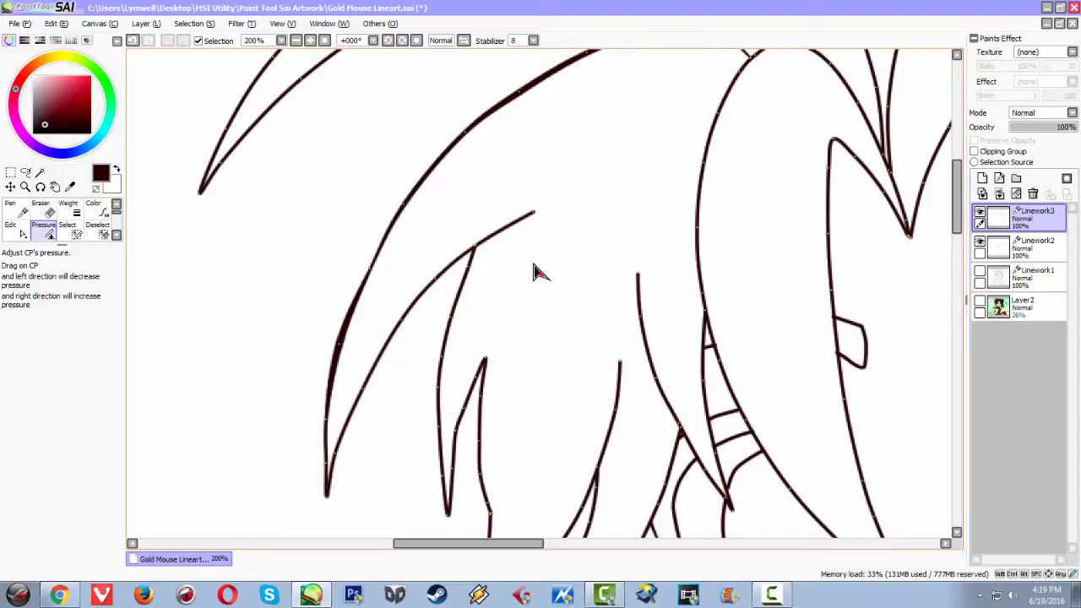
mouse_move(377, 279)
mouse_down()
mouse_move(514, 331)
mouse_move(414, 285)
mouse_move(548, 368)
mouse_up()
scroll(369, 356, down, 2)
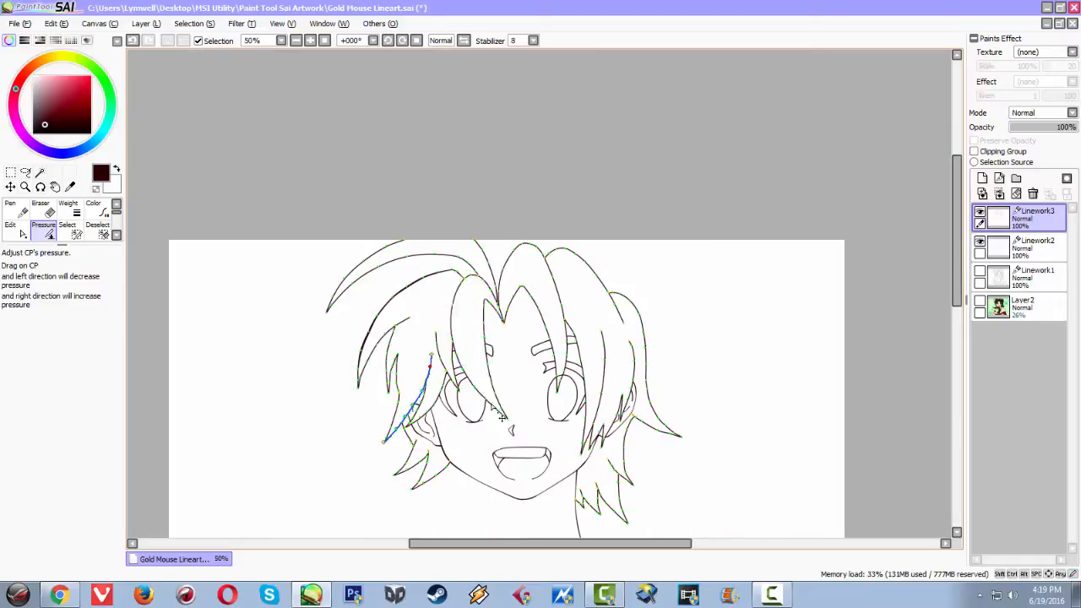
Make Layer2 active to hide the control points and examine the hair and face line weights.
scroll(492, 403, up, 1)
click(997, 317)
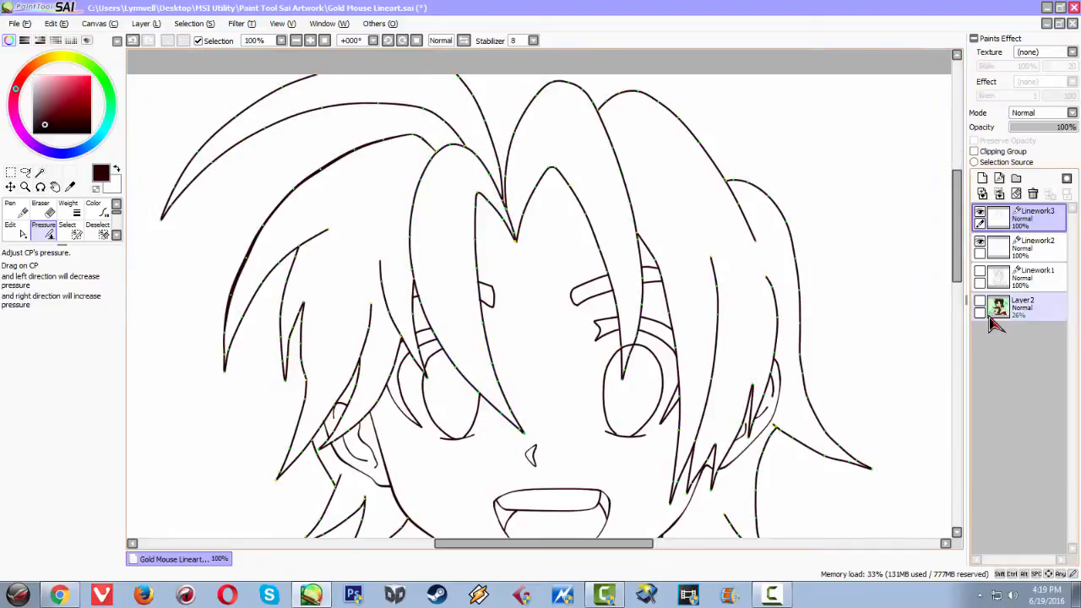
scroll(633, 365, down, 1)
scroll(633, 365, up, 1)
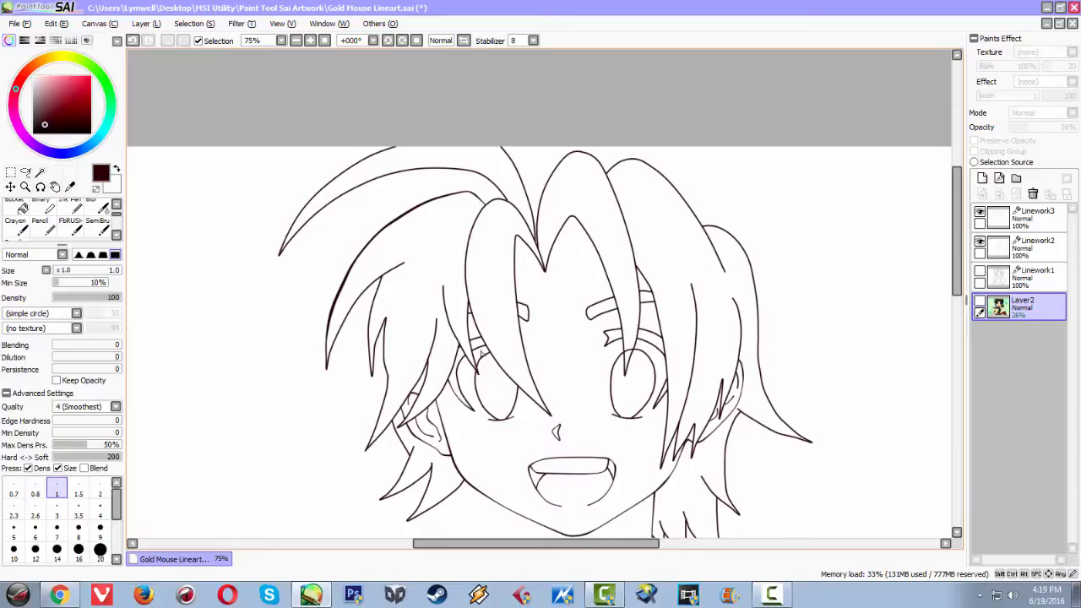
scroll(495, 358, up, 1)
drag(491, 400, 428, 260)
scroll(460, 364, down, 1)
scroll(456, 369, up, 1)
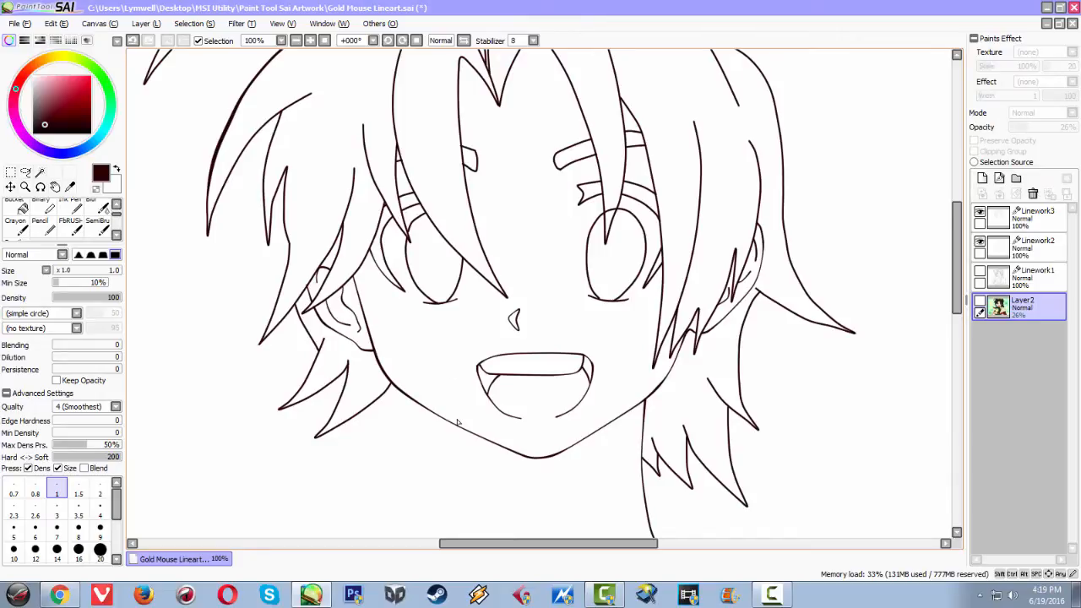
Make Linework2 the active layer and view the Curve tool's custom settings.
click(1020, 216)
click(1018, 243)
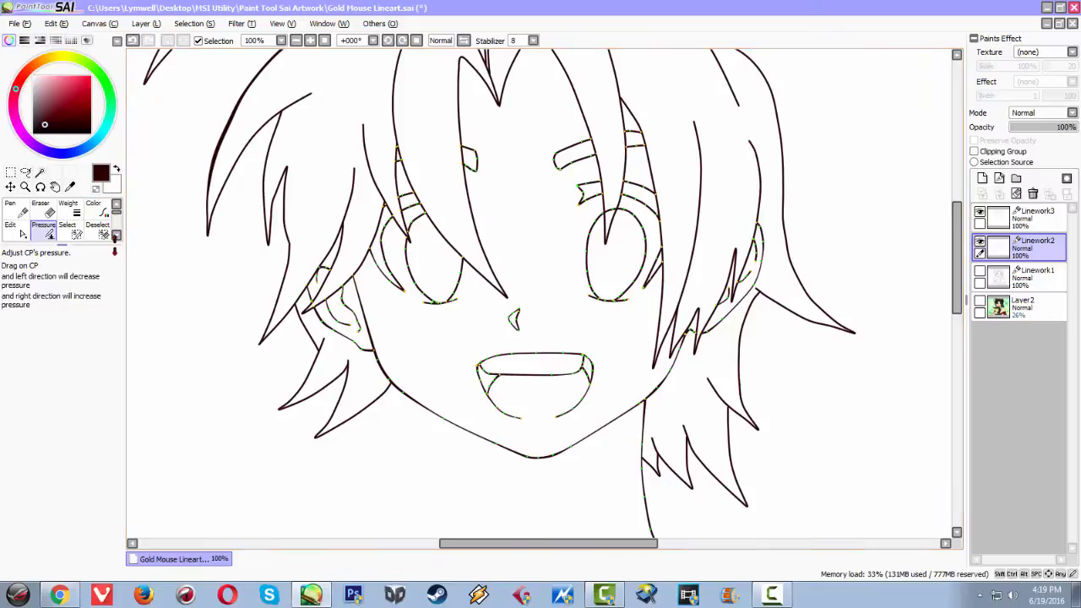
click(117, 235)
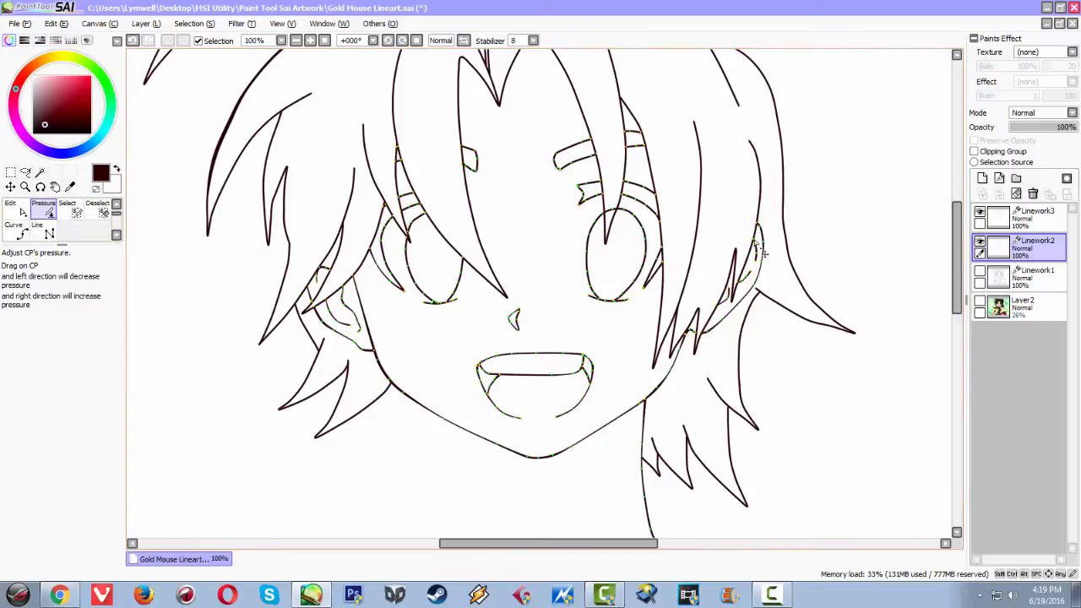
double_click(12, 239)
click(718, 176)
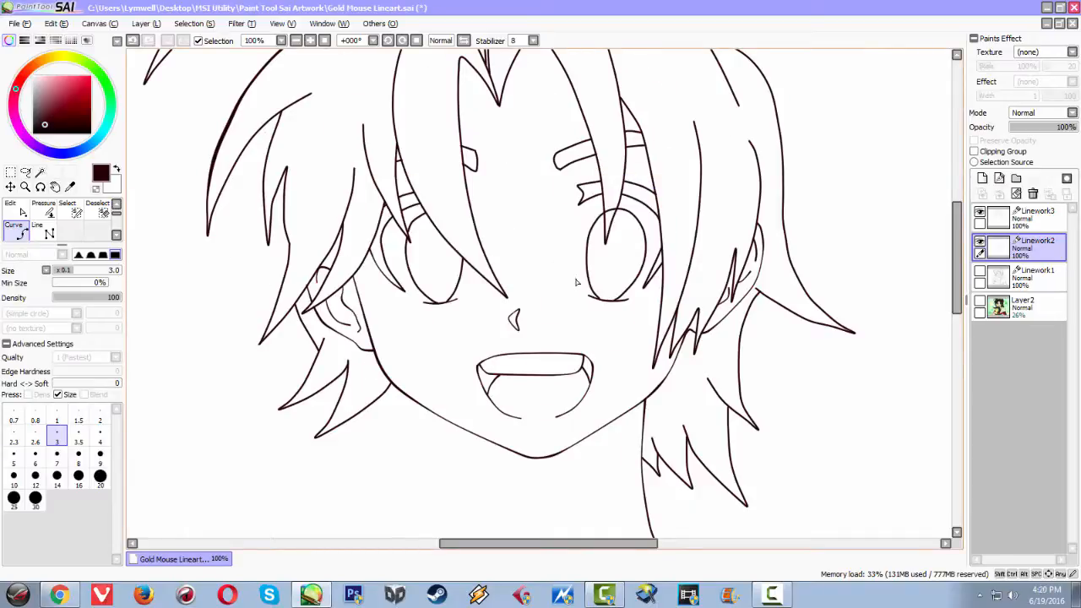
Briefly show and hide the Layer2 reference image to compare it with the lineart.
click(980, 304)
click(980, 304)
drag(179, 202, 250, 336)
Make Linework3 the active layer with the Edit tool and view that tool's custom settings.
click(17, 210)
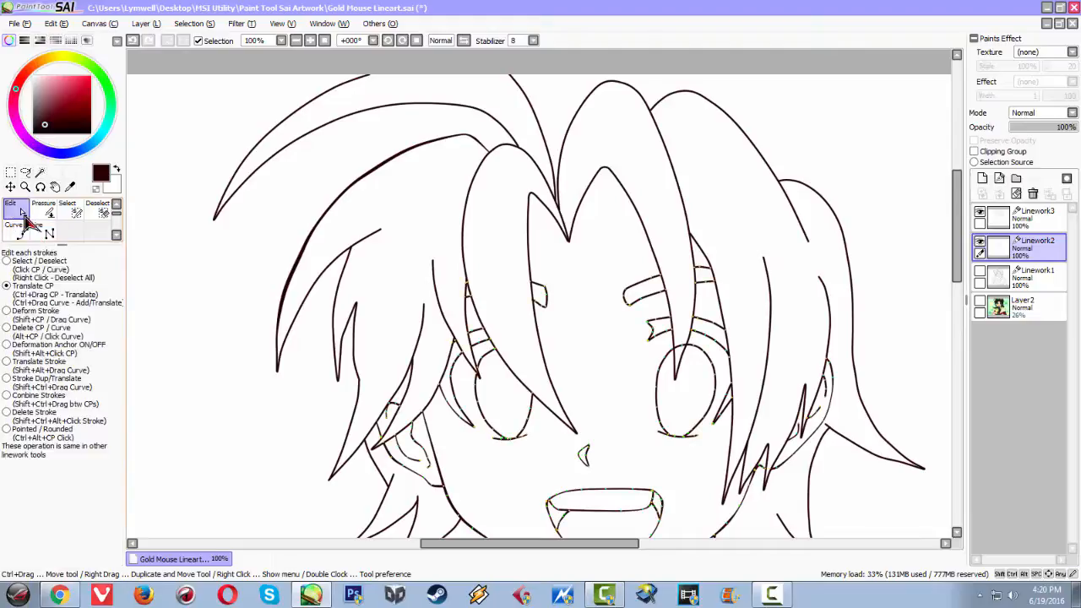
click(1032, 218)
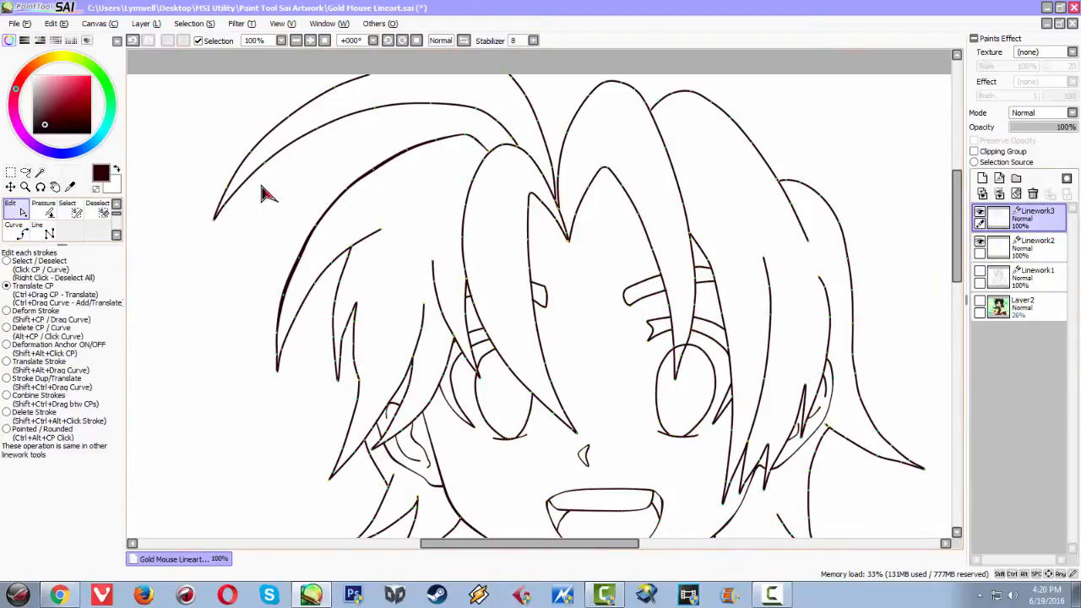
double_click(18, 215)
click(717, 175)
Try moving a control point on the large left hair strand's upper curve, and undo the recent edits.
mouse_move(355, 196)
mouse_down()
mouse_move(318, 184)
mouse_move(310, 194)
mouse_move(323, 200)
mouse_up()
key(ctrl+z)
key(ctrl+z)
key(ctrl+z)
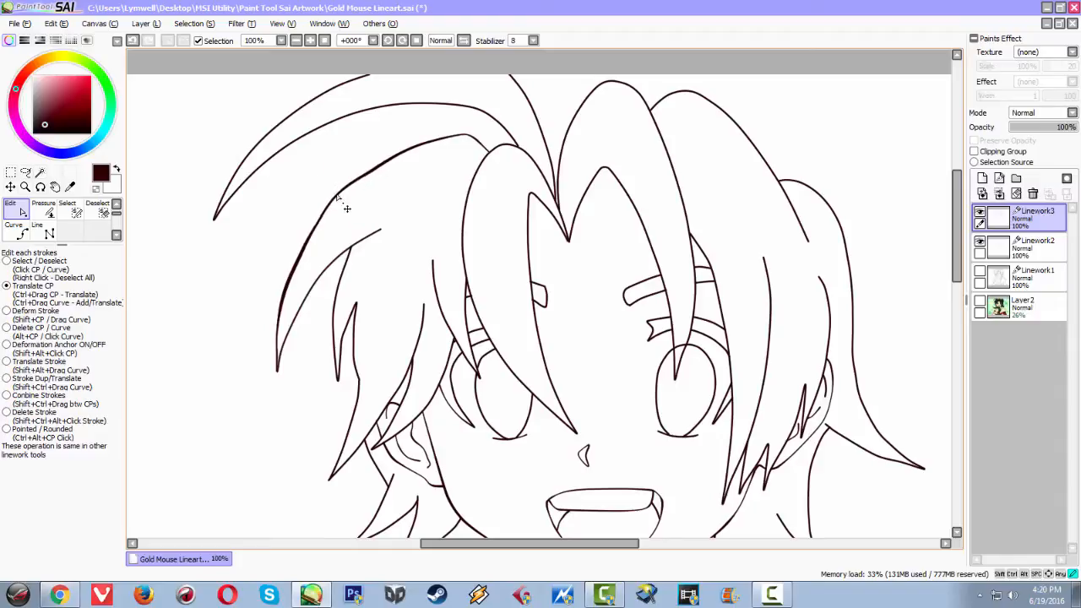
Use the Pressure tool to thin the lower half of the large left hair strand's outer curve toward its tip.
click(44, 209)
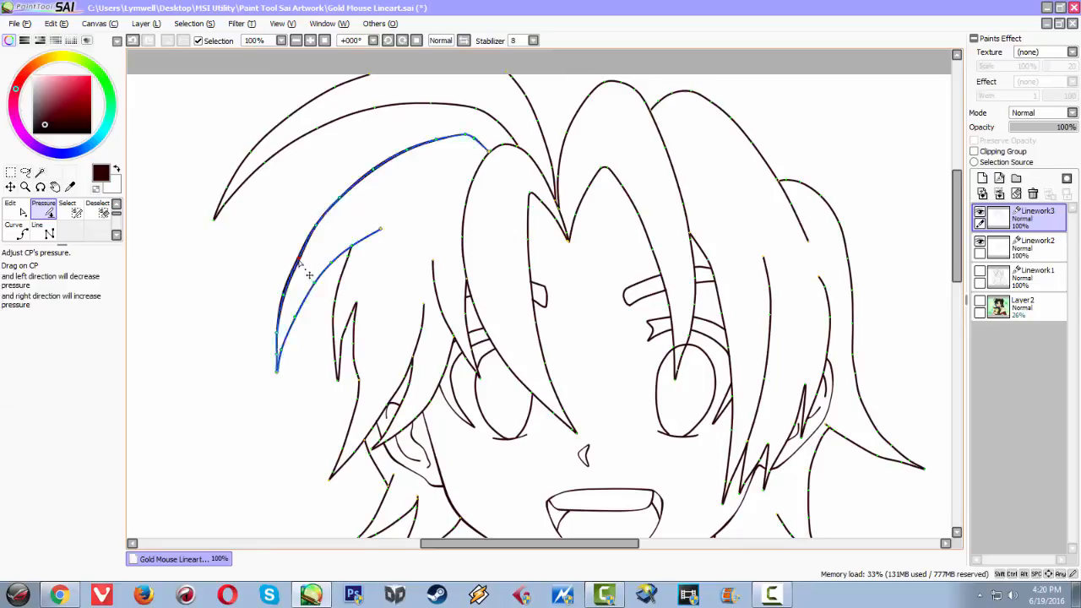
mouse_move(299, 260)
mouse_down()
mouse_move(236, 236)
mouse_move(372, 292)
mouse_up()
double_click(44, 209)
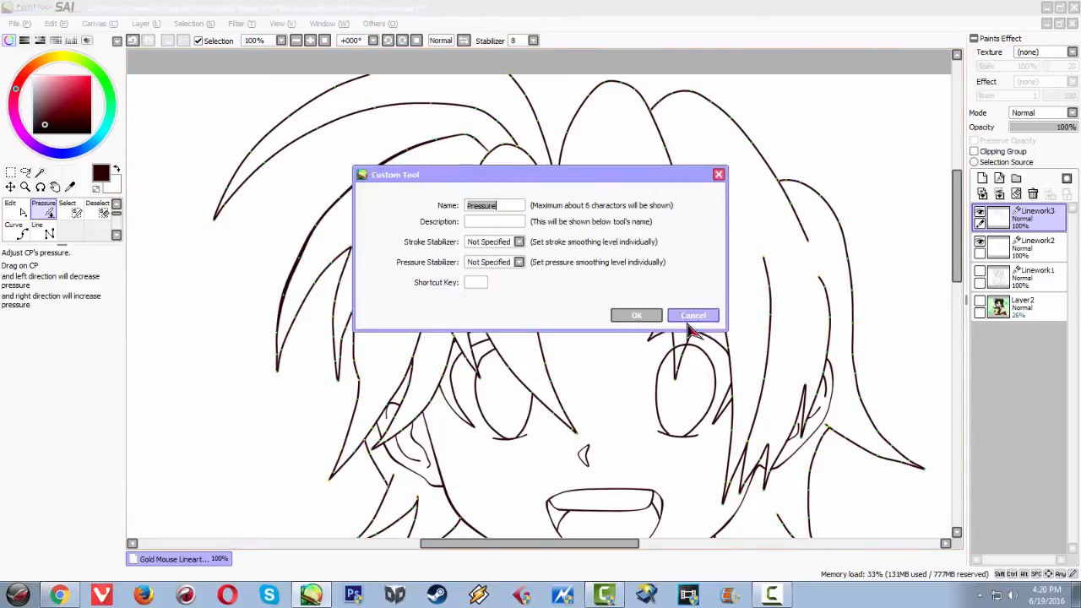
click(692, 316)
mouse_move(299, 259)
mouse_down()
mouse_move(195, 228)
mouse_move(413, 307)
mouse_move(213, 253)
mouse_up()
mouse_move(285, 298)
mouse_down()
mouse_move(389, 328)
mouse_move(166, 281)
mouse_up()
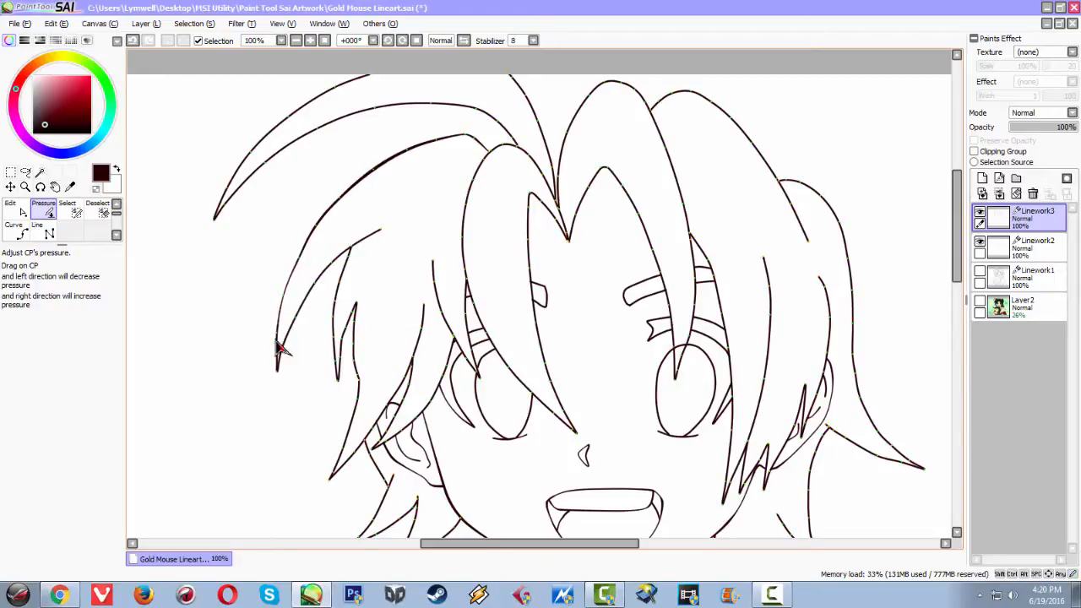
drag(276, 339, 240, 334)
Make Layer2 active and review the tapered hair strand together with the rest of the head lineart.
drag(341, 369, 307, 299)
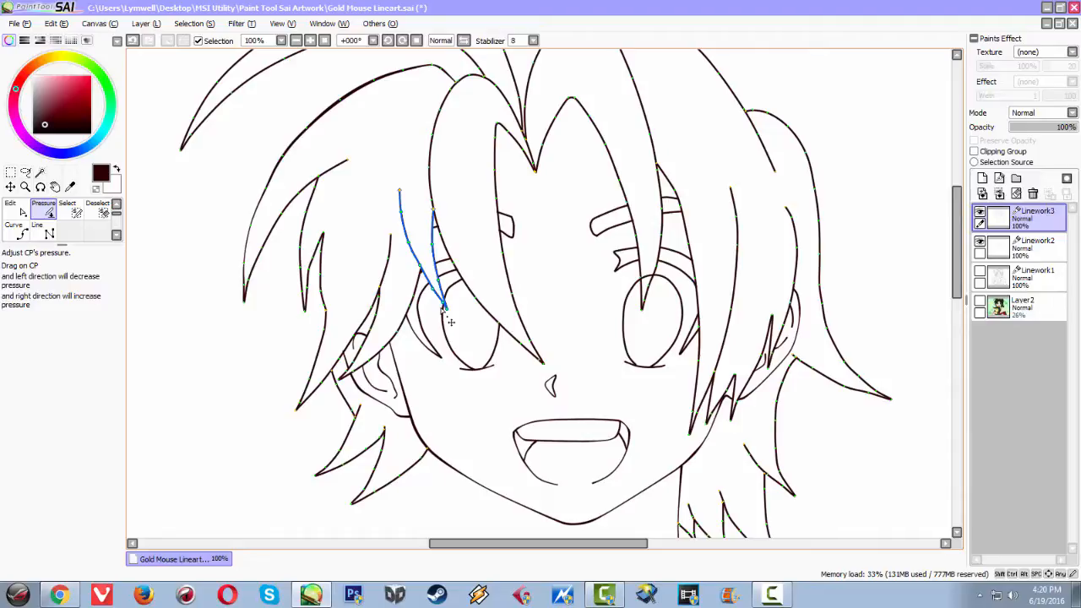
scroll(642, 285, down, 1)
scroll(642, 286, up, 3)
scroll(642, 285, down, 3)
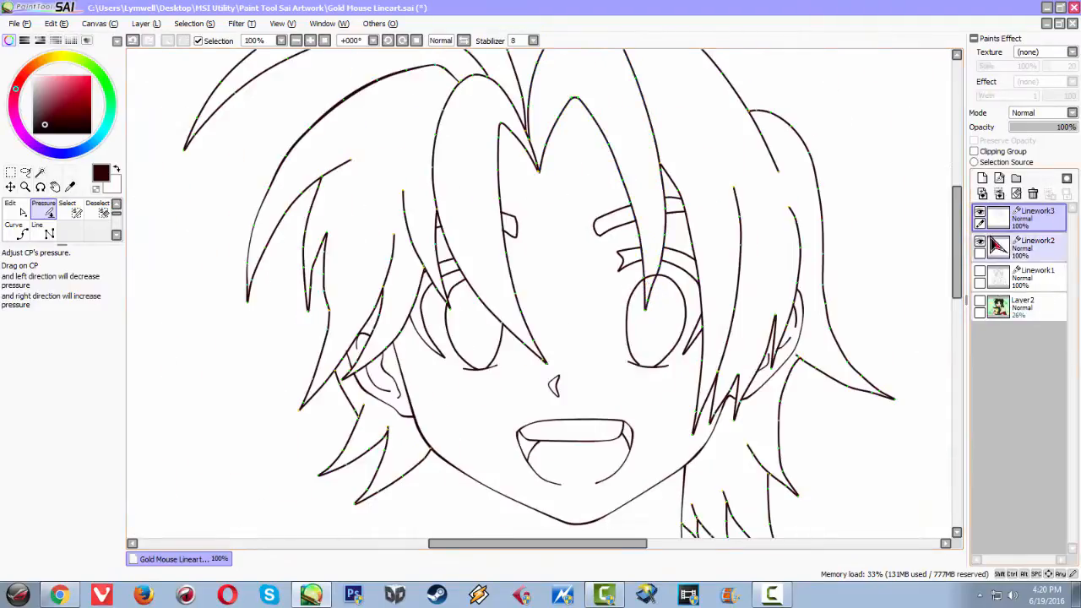
click(1000, 305)
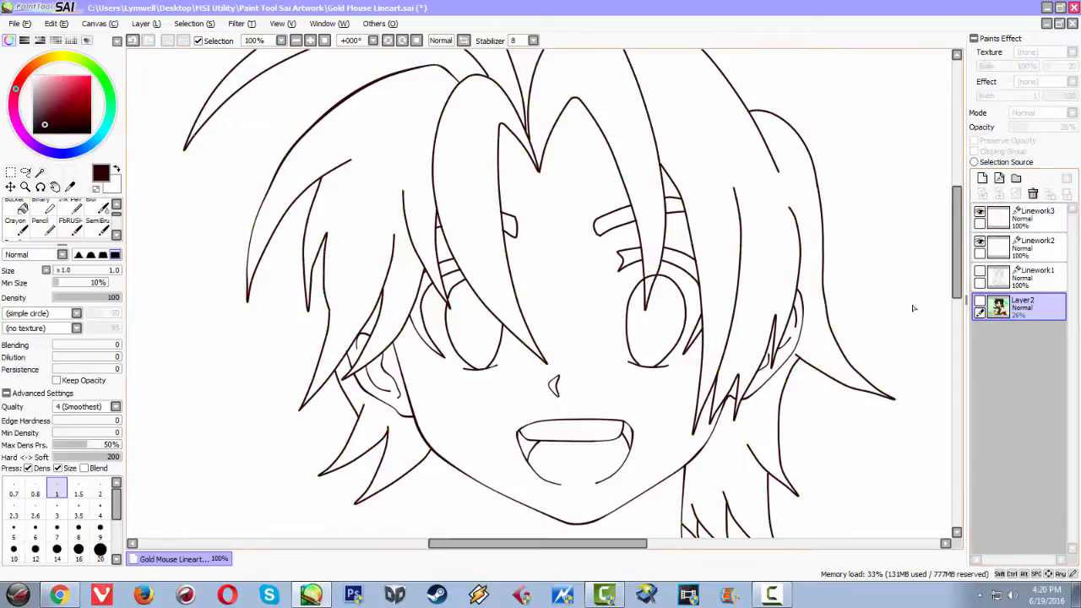
scroll(644, 321, down, 1)
scroll(626, 322, up, 1)
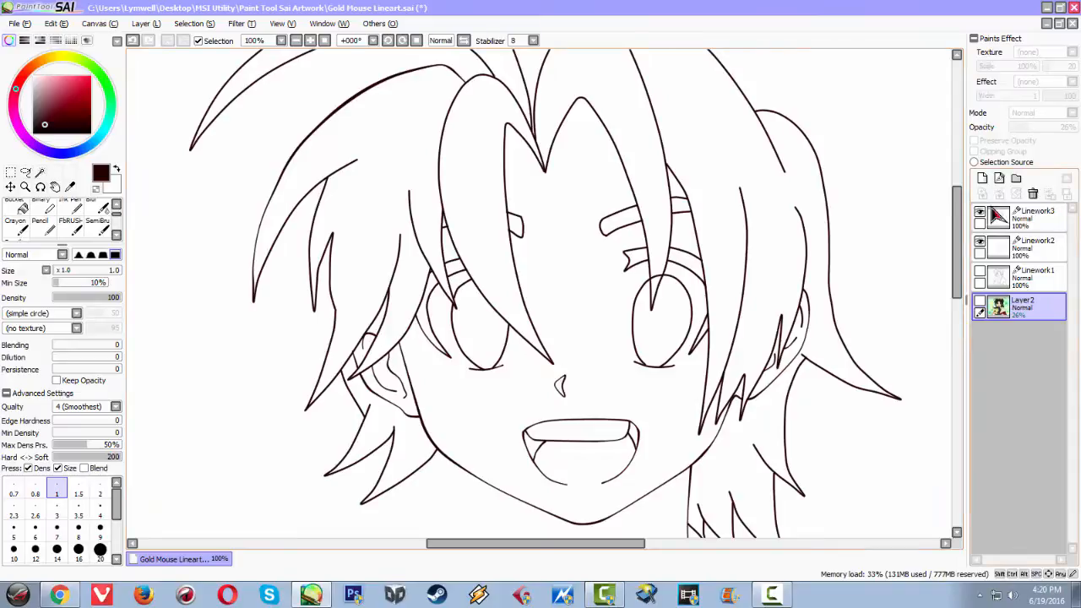
Hide Linework3 and Linework2 and show Linework1 to view the earlier full lineart.
click(979, 213)
click(980, 242)
click(980, 272)
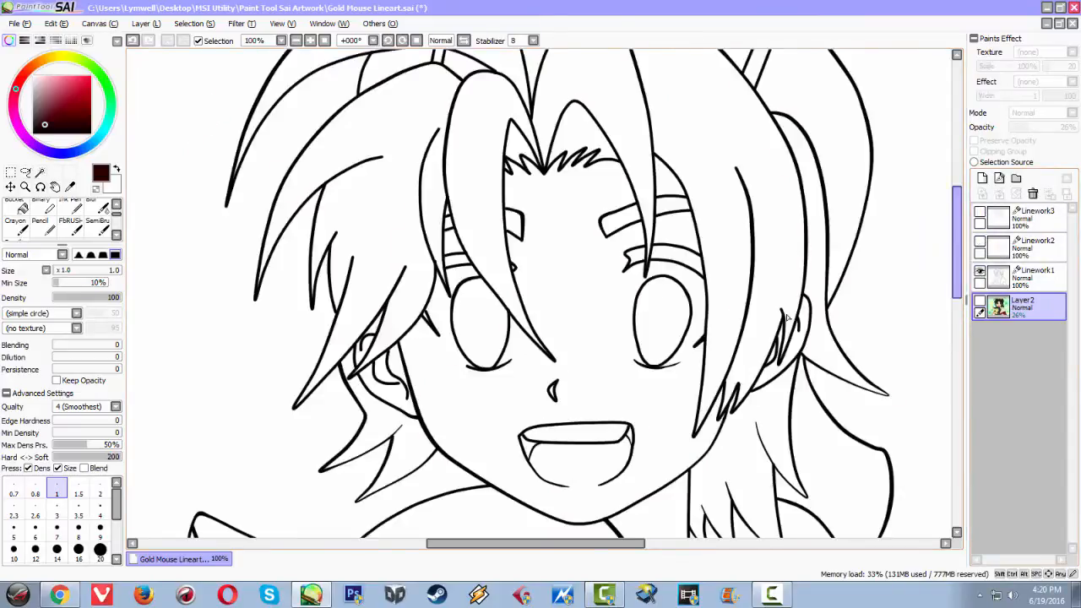
scroll(650, 328, up, 1)
scroll(641, 337, down, 2)
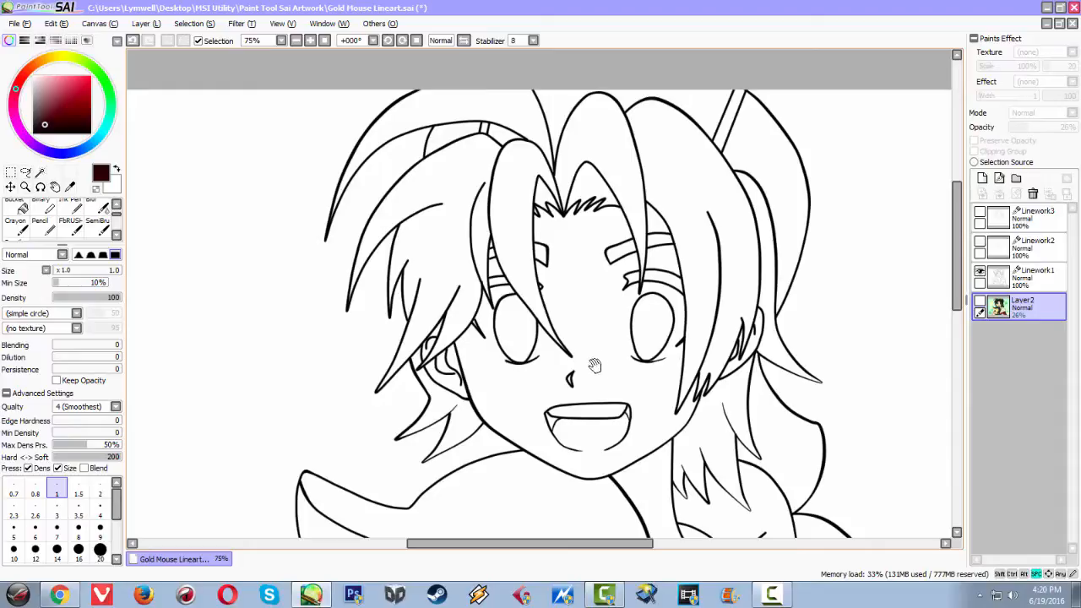
drag(598, 368, 570, 253)
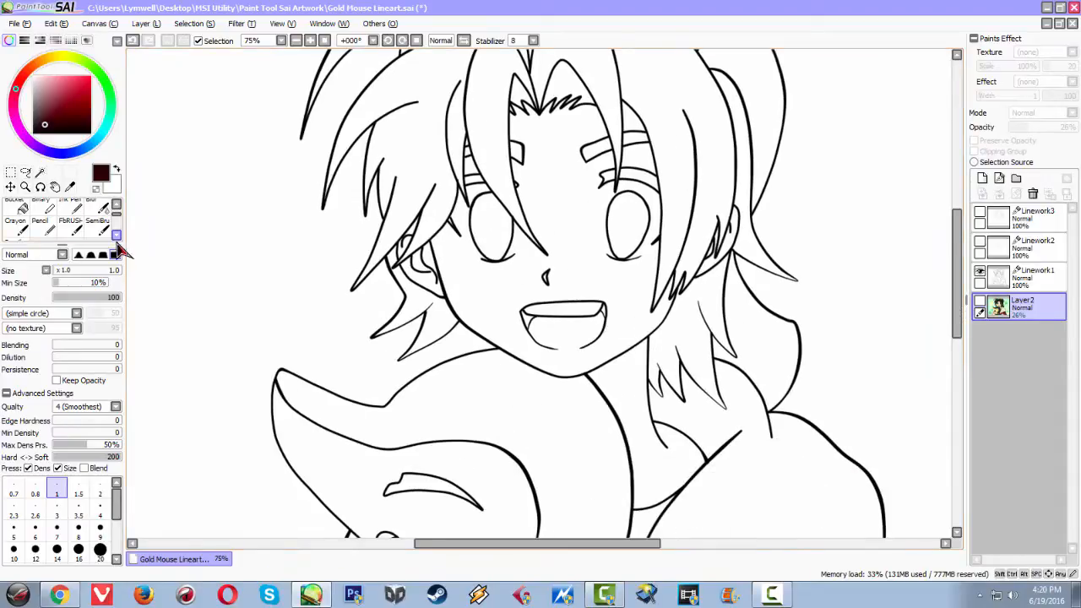
Make Linework1 the active layer and examine the line thickness along its jaw and face.
click(1018, 277)
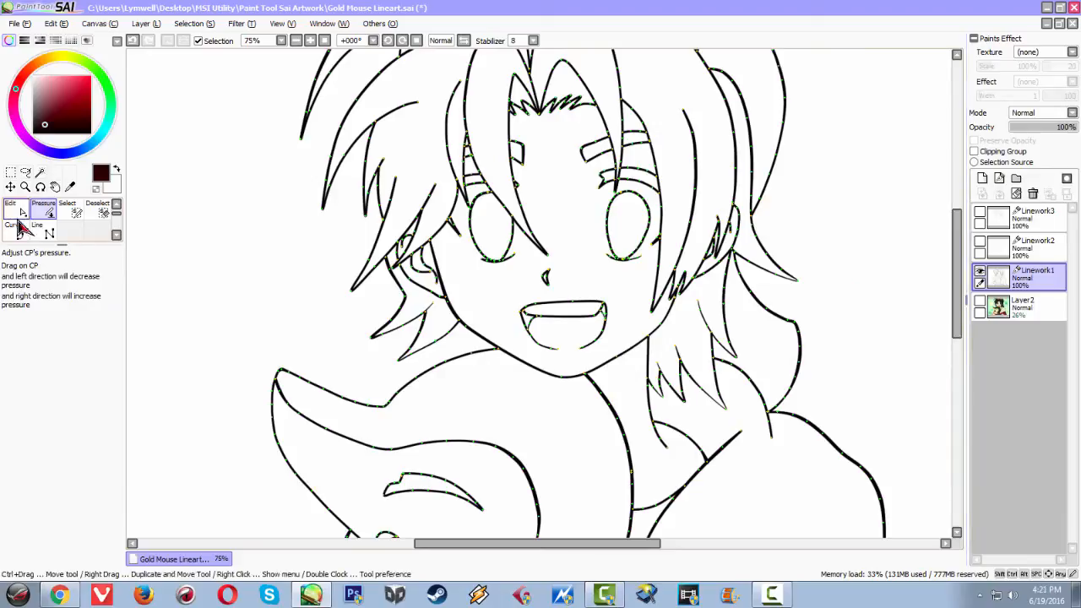
scroll(461, 324, down, 3)
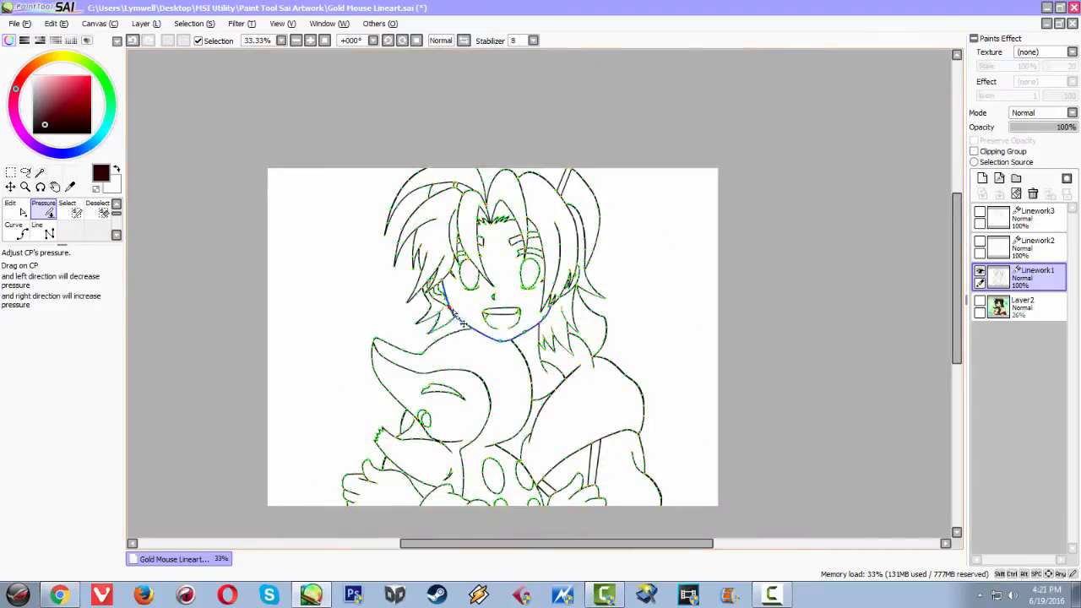
scroll(462, 323, up, 3)
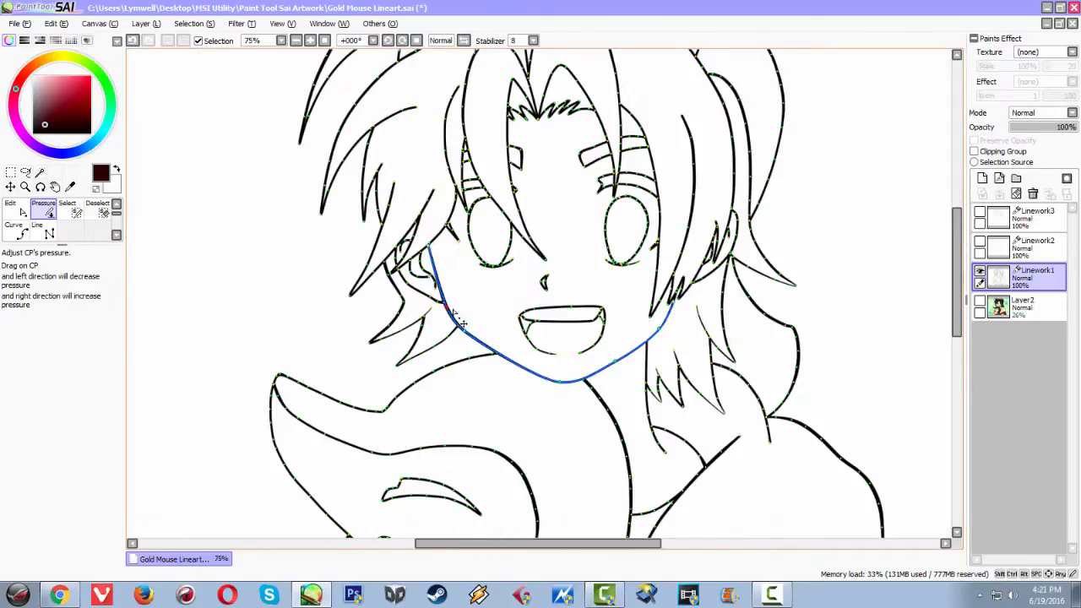
scroll(462, 324, up, 1)
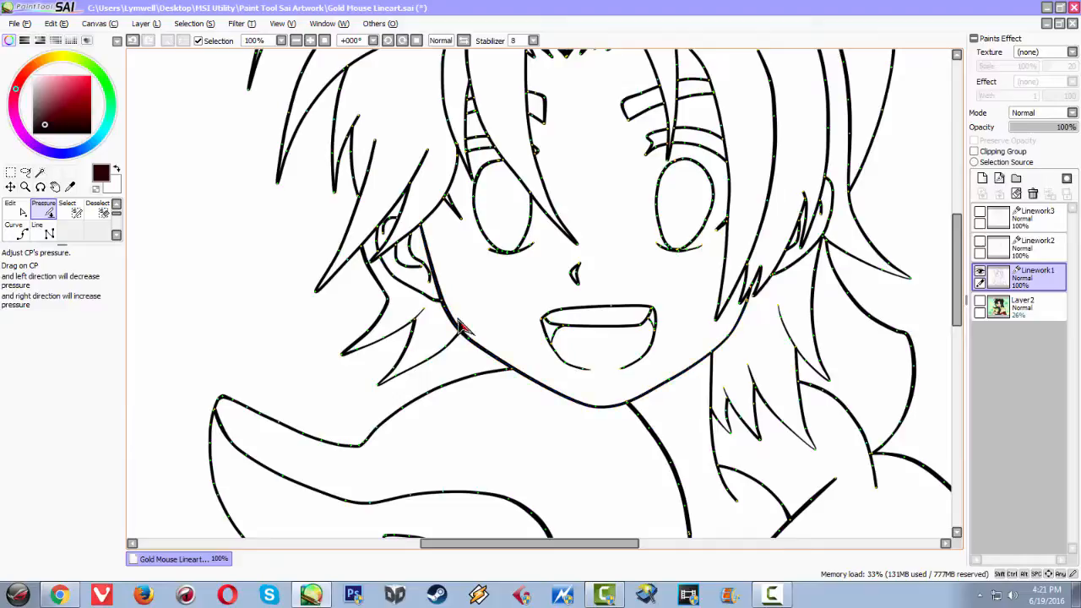
scroll(487, 342, down, 3)
scroll(487, 341, up, 4)
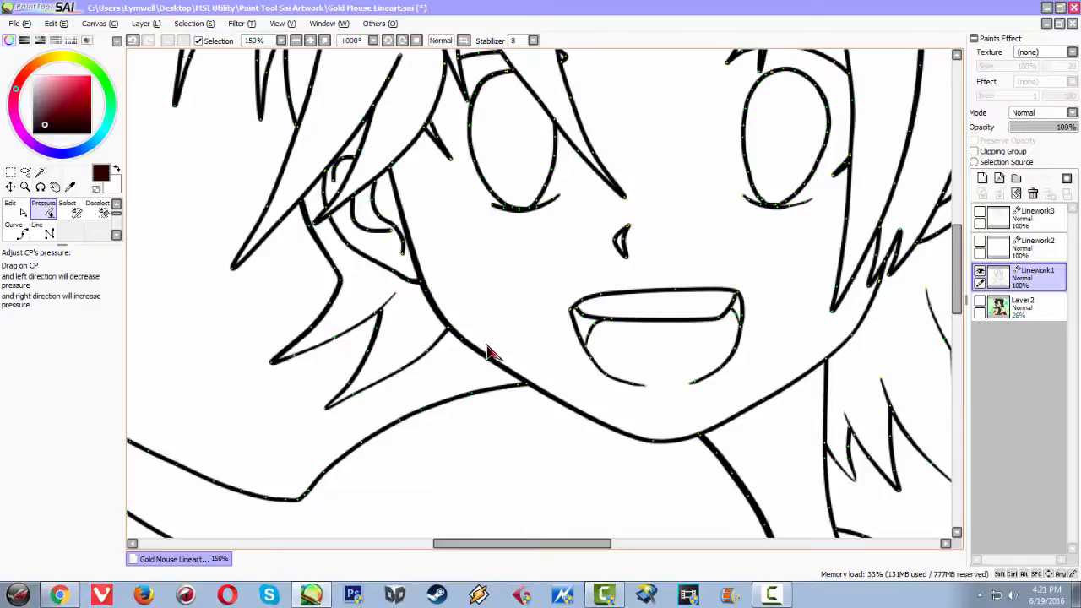
scroll(488, 346, down, 2)
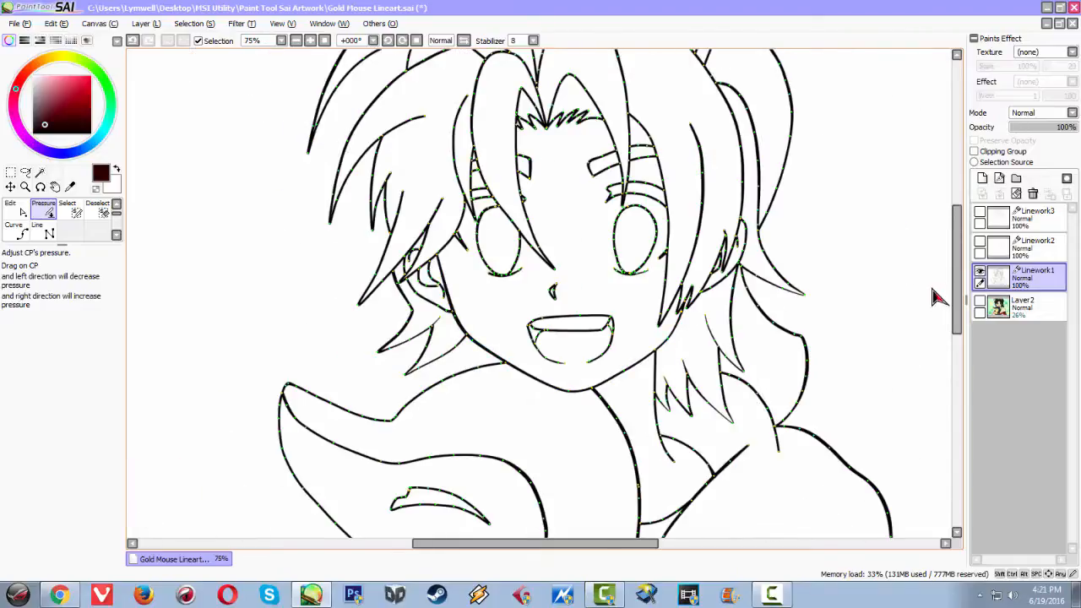
Make Layer2 active and inspect the Linework1 drawing of both the character and the mouse without control points.
click(1009, 312)
scroll(813, 328, down, 1)
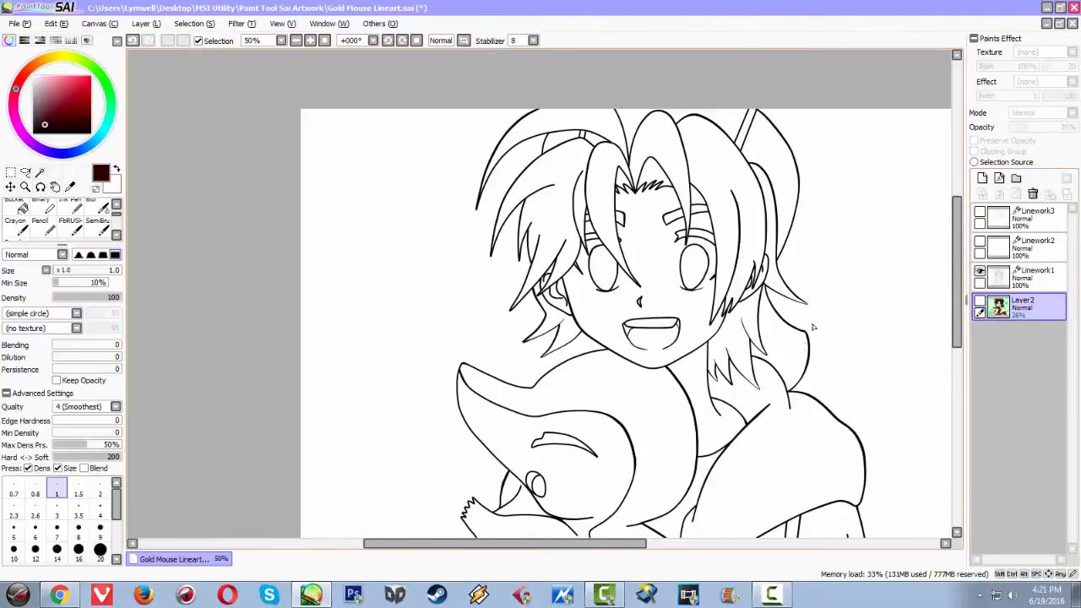
drag(773, 345, 615, 265)
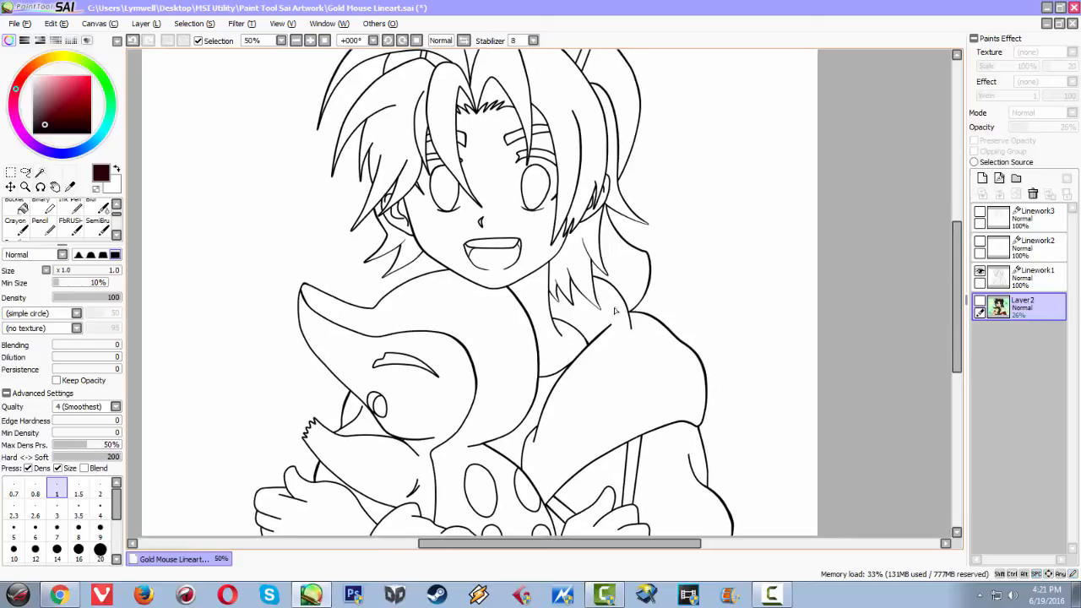
scroll(607, 310, down, 1)
scroll(607, 311, up, 1)
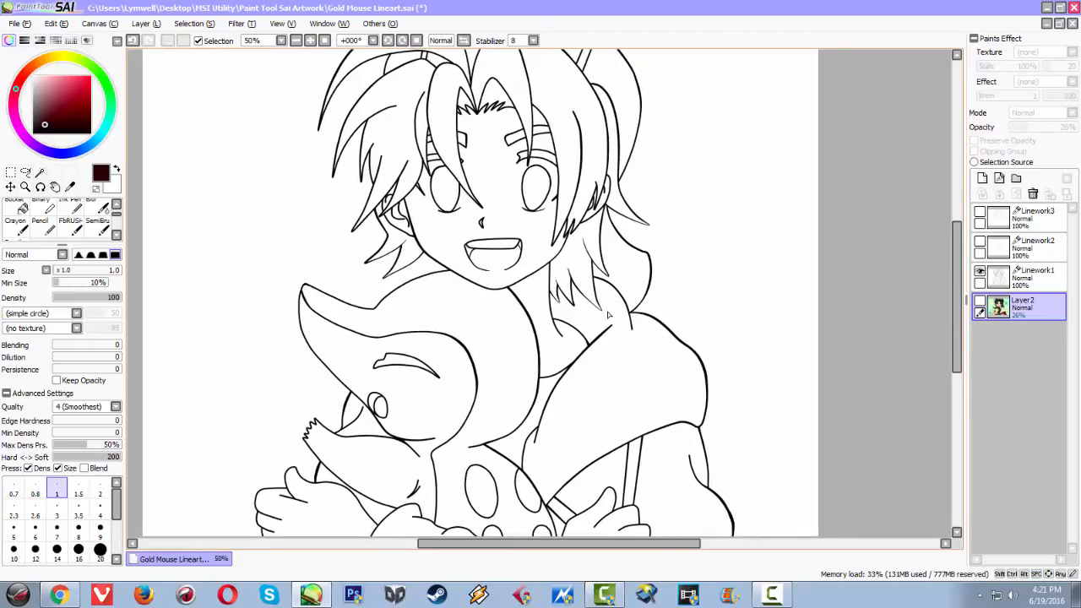
Show Linework2 and Linework3 again and hide Linework1.
click(979, 245)
click(979, 216)
click(980, 274)
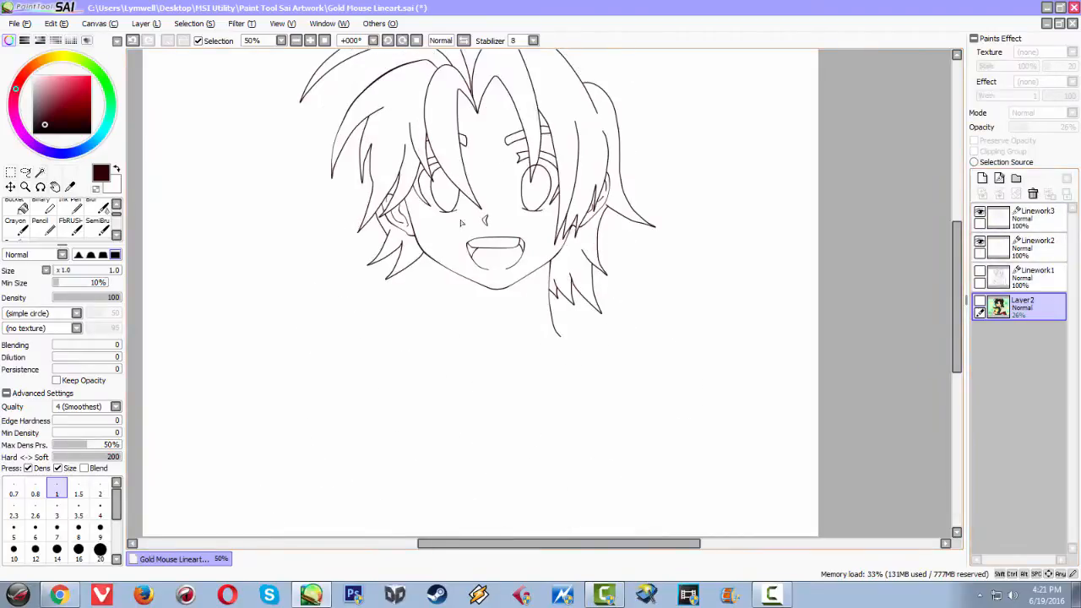
Toggle the Layer2 reference image on and off and review the new face and hair lineart.
click(979, 305)
click(980, 305)
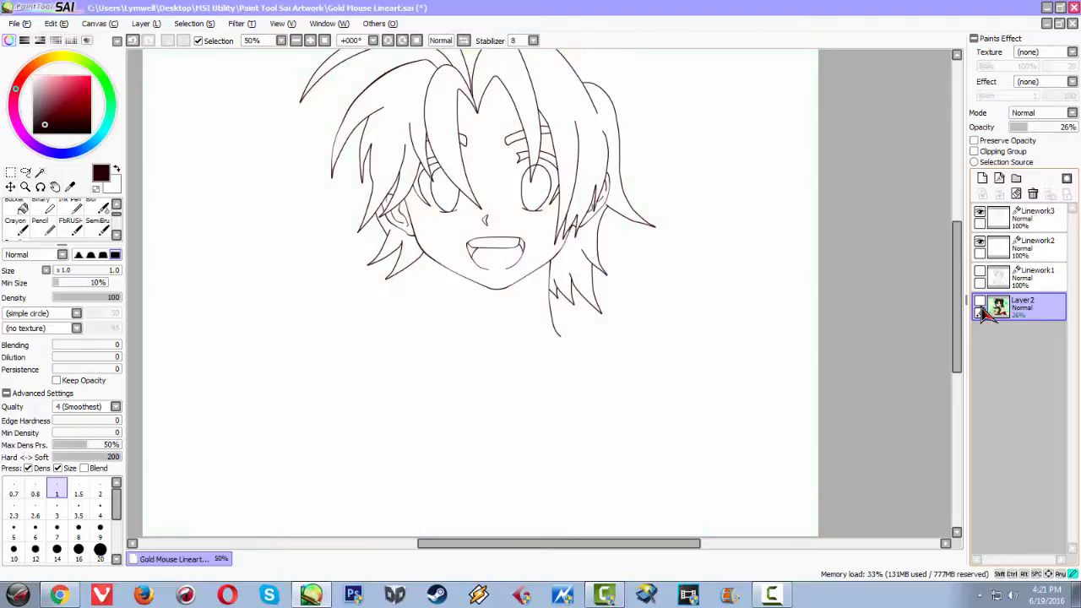
scroll(549, 274, down, 1)
scroll(549, 276, up, 1)
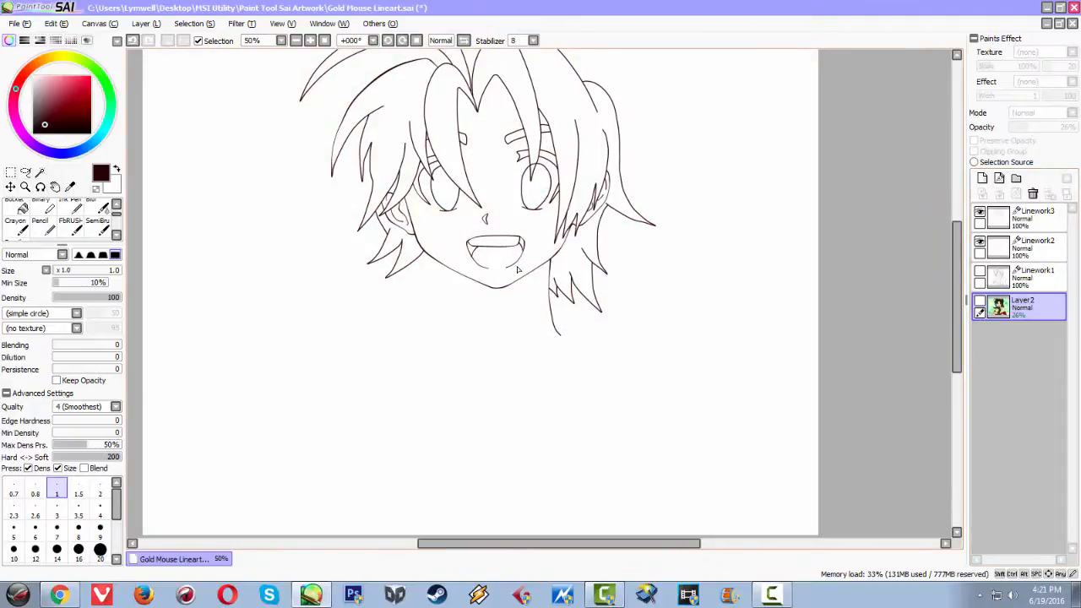
scroll(488, 267, up, 1)
scroll(488, 267, down, 1)
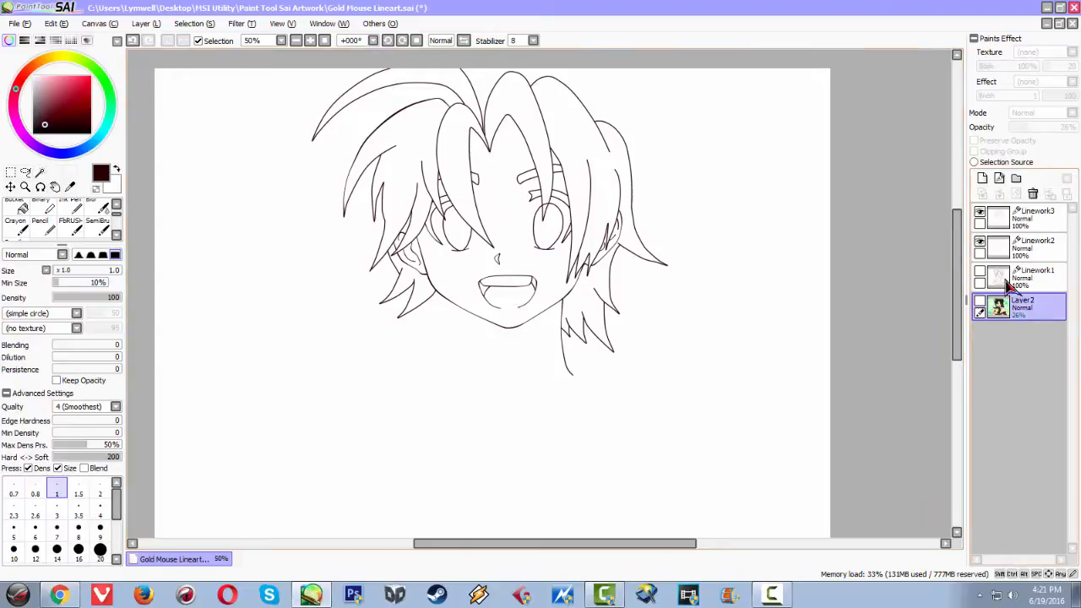
Hide Linework3 and Linework2, show Linework1 and make it the active layer, keeping its name.
click(979, 212)
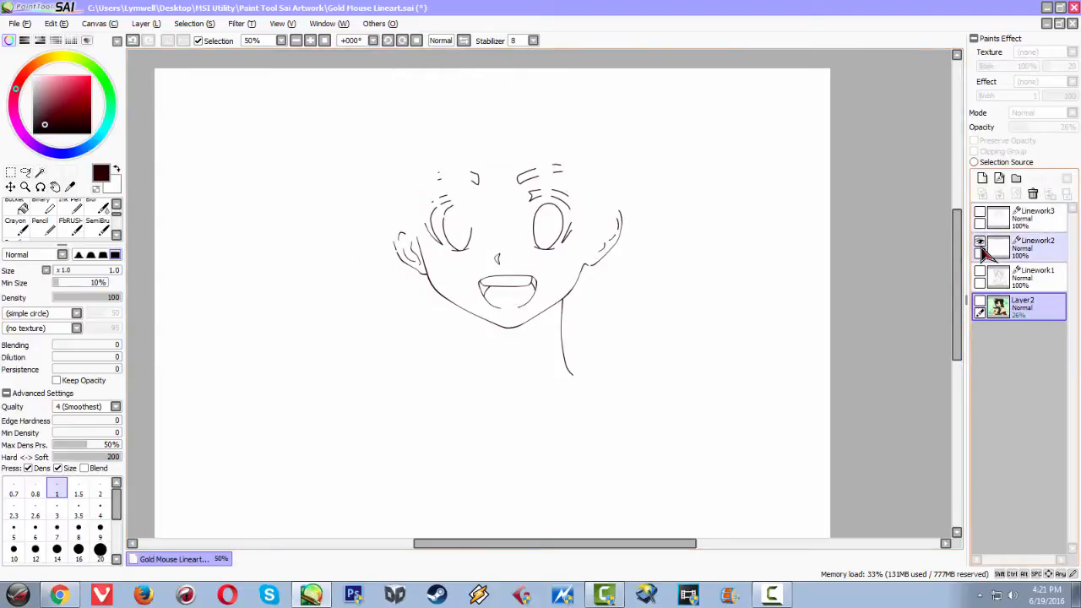
click(979, 242)
click(980, 271)
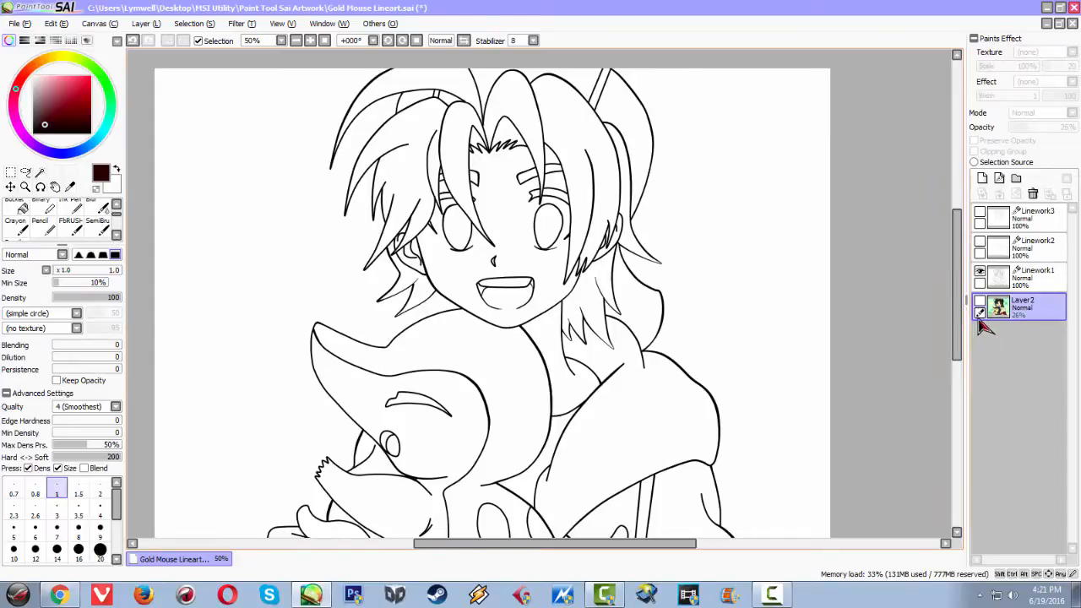
double_click(998, 279)
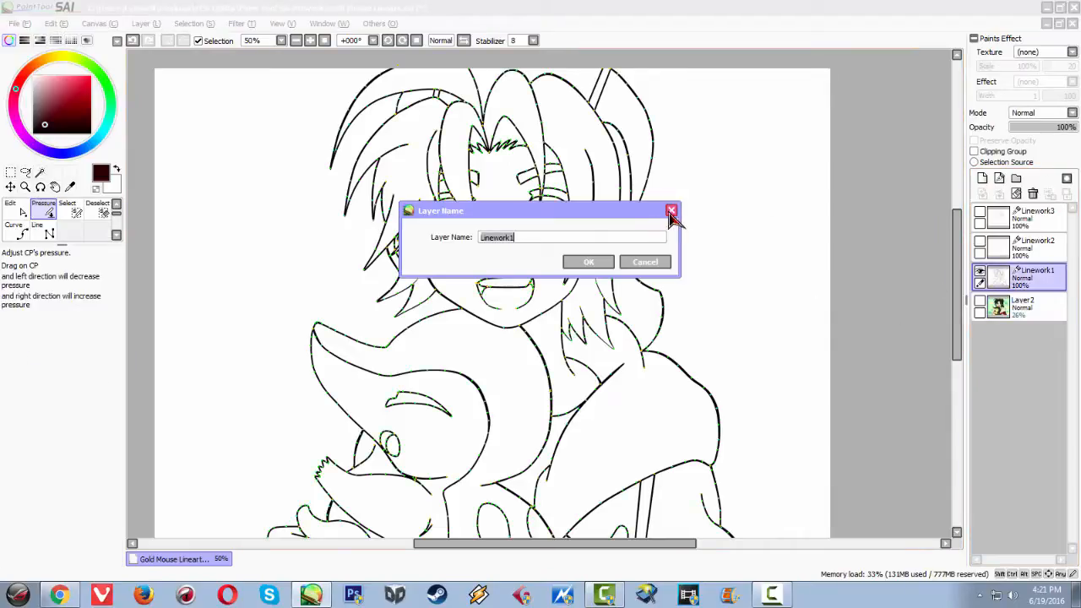
click(671, 210)
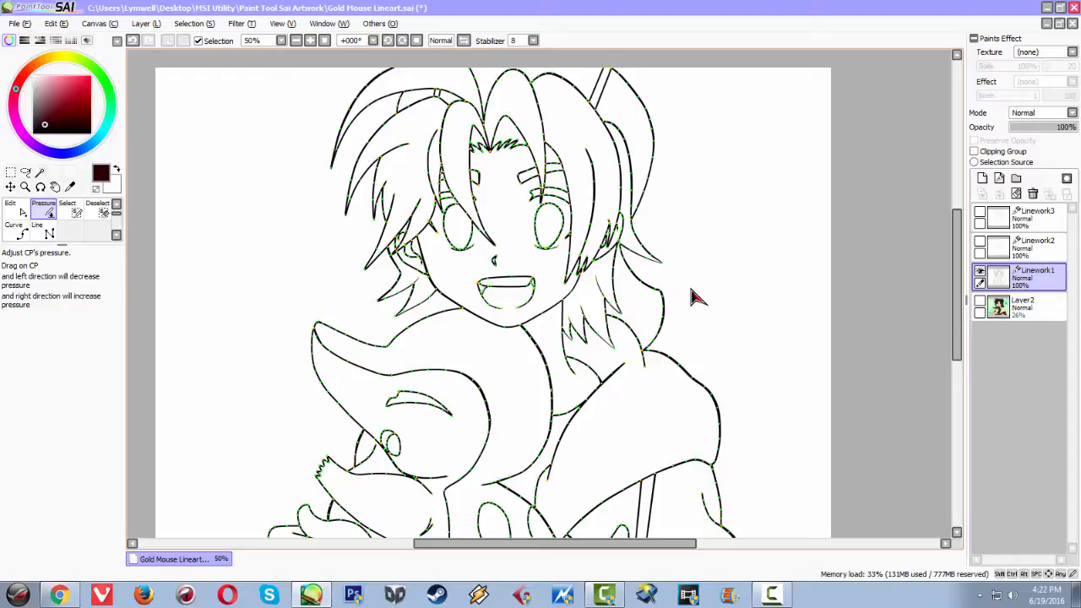
Examine the control points of the Linework1 drawing across the character, the mouse and the hood.
key(space)
drag(695, 310, 707, 253)
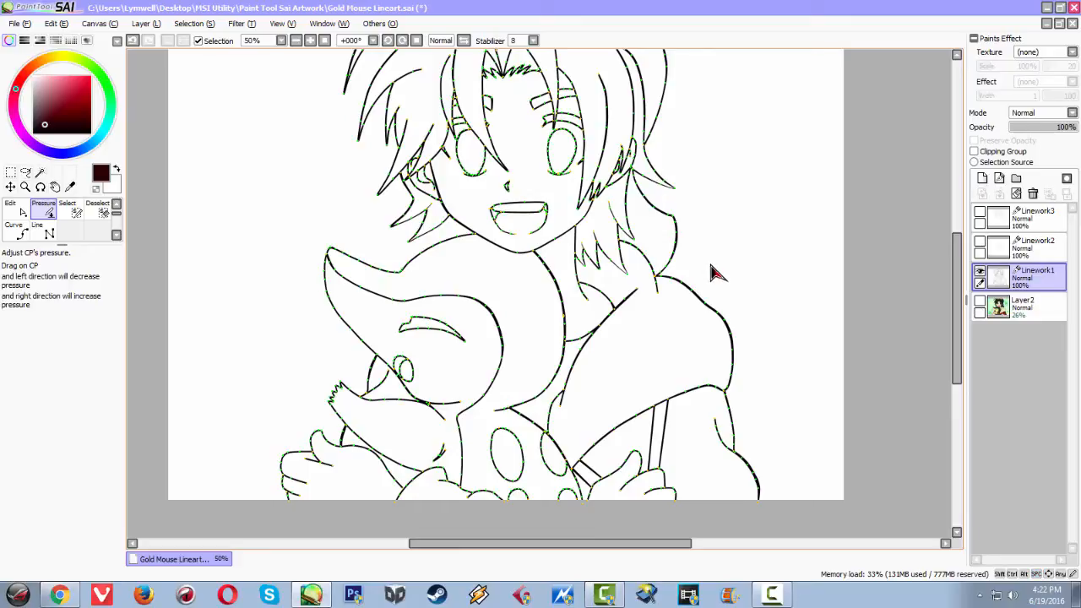
scroll(710, 267, down, 1)
scroll(708, 267, up, 1)
scroll(709, 276, down, 1)
scroll(714, 278, up, 1)
scroll(716, 281, down, 1)
scroll(857, 283, up, 1)
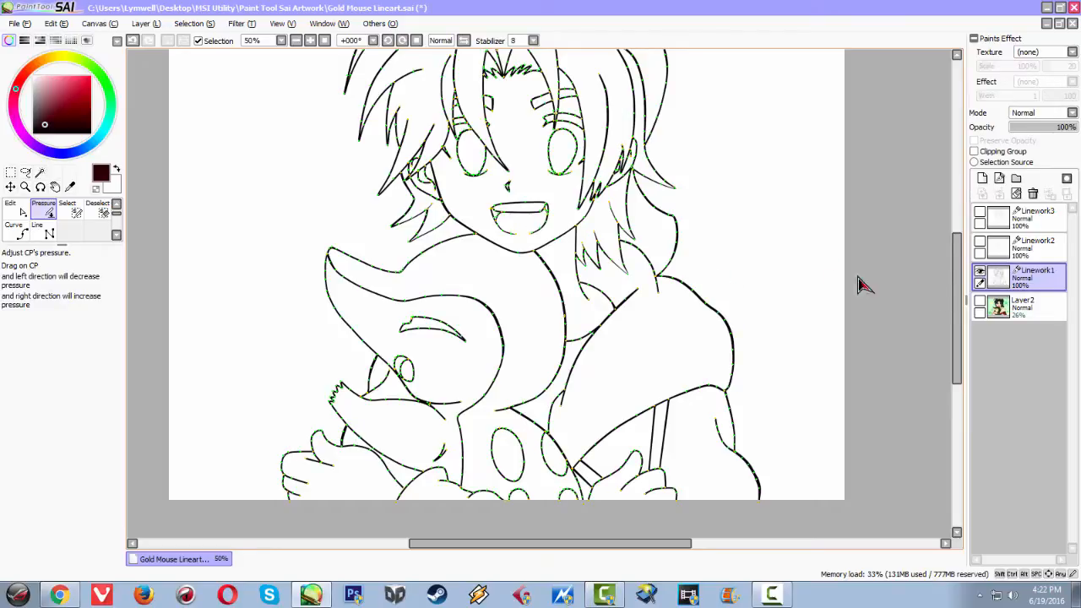
Make Layer2 active and inspect the Linework1 line thickness on the face, mouse and hood without control points.
click(1005, 308)
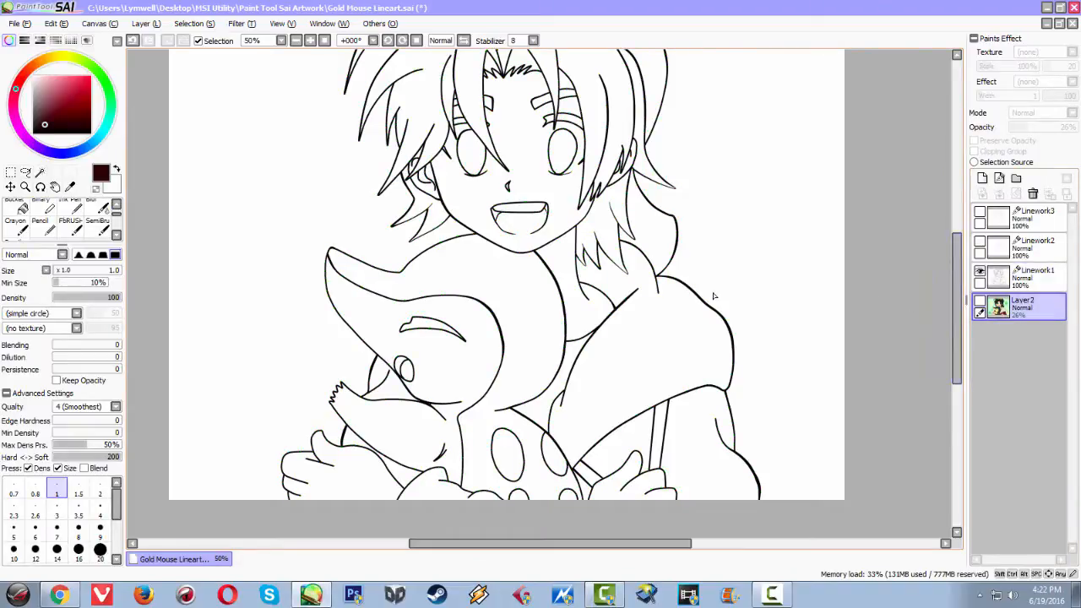
scroll(676, 285, up, 1)
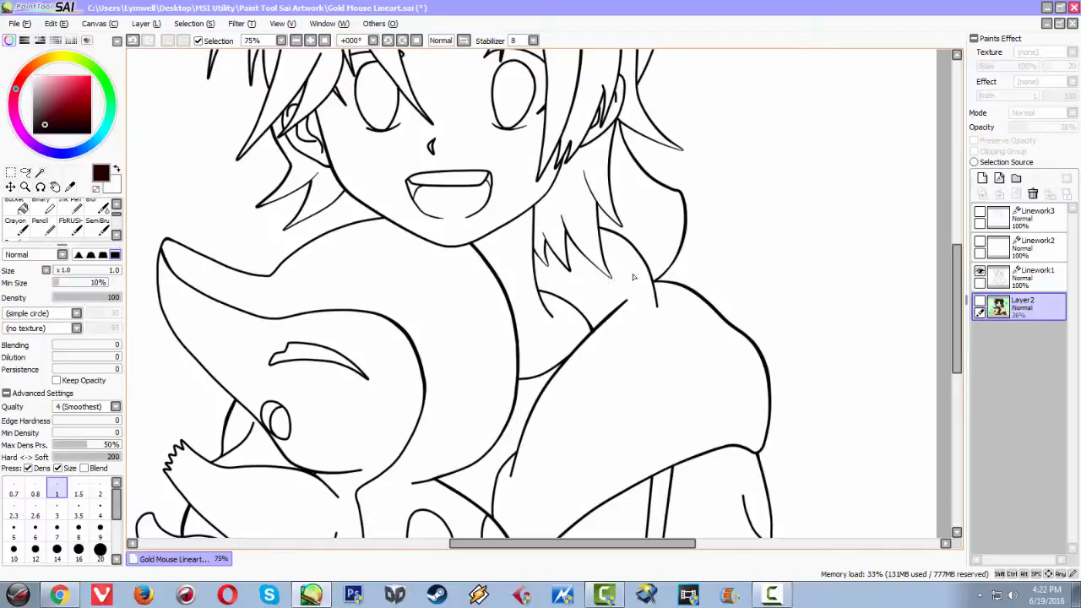
scroll(461, 318, up, 1)
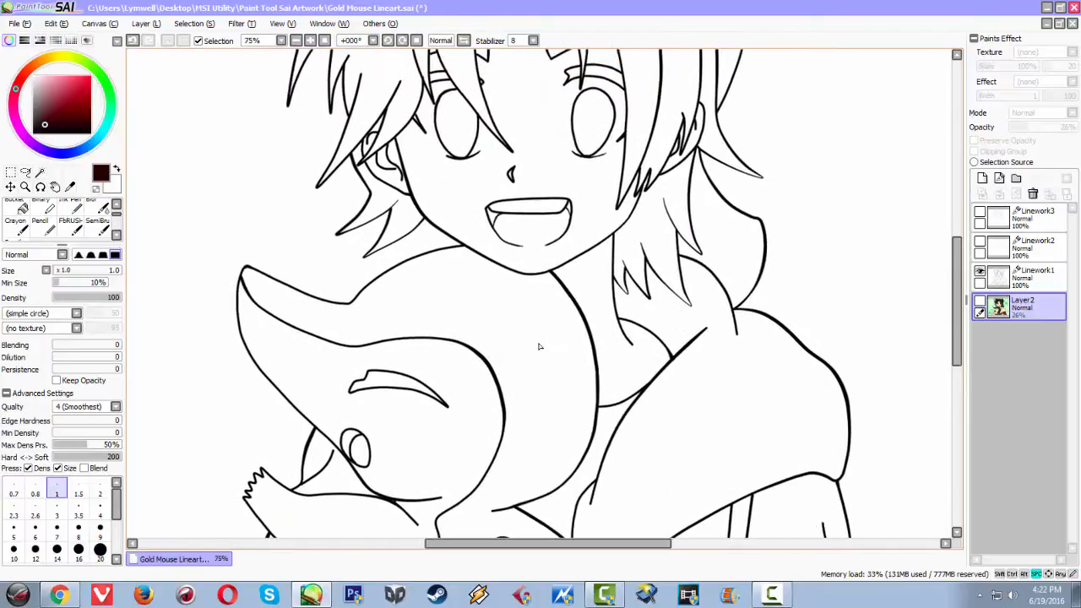
scroll(524, 329, down, 1)
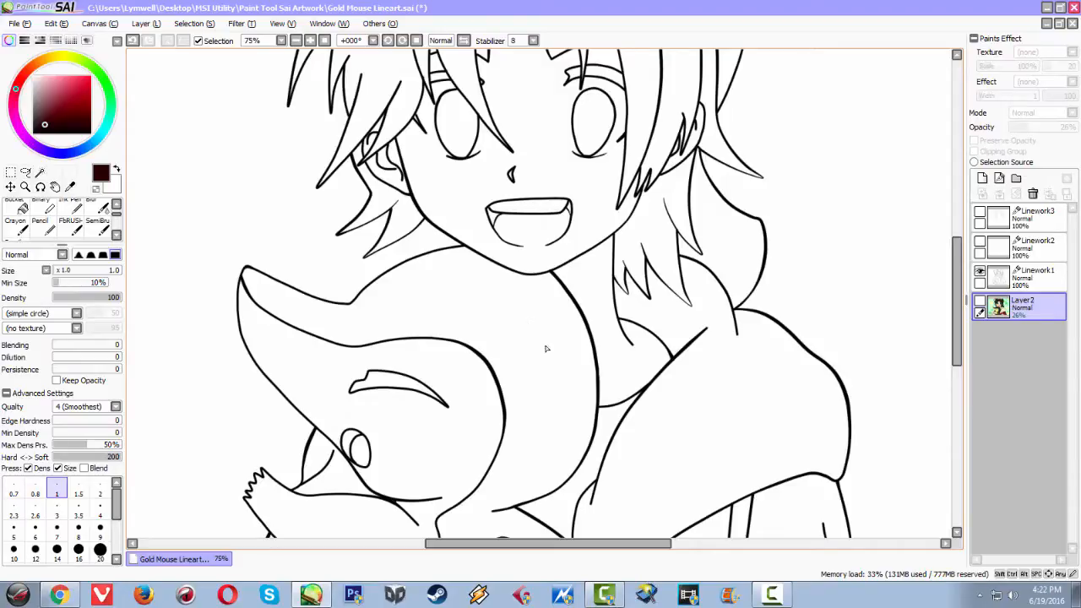
scroll(560, 365, down, 1)
scroll(560, 365, up, 1)
scroll(560, 366, up, 1)
scroll(560, 366, down, 1)
scroll(560, 367, down, 1)
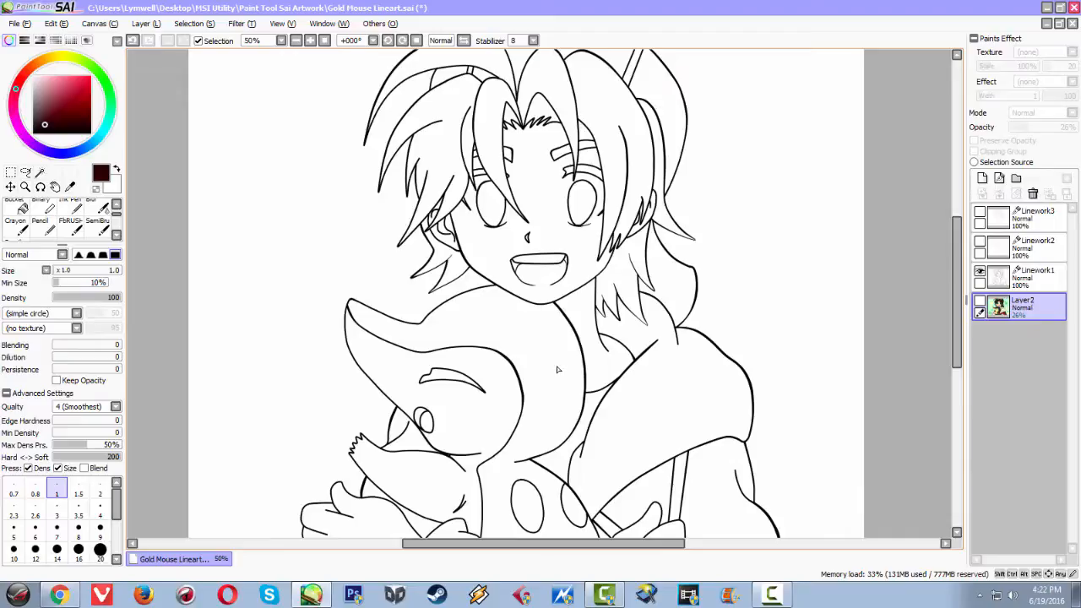
drag(582, 373, 561, 369)
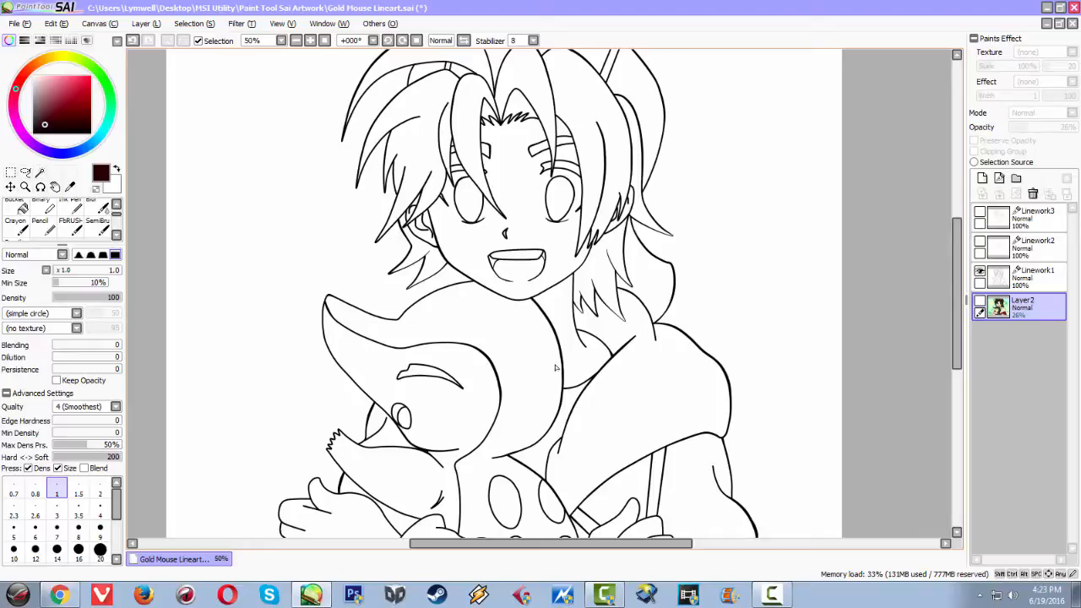
Switch to Chrome to view the RaijinDIYT channel's uploaded videos on YouTube, and return to the drawing in PaintTool SAI.
click(59, 595)
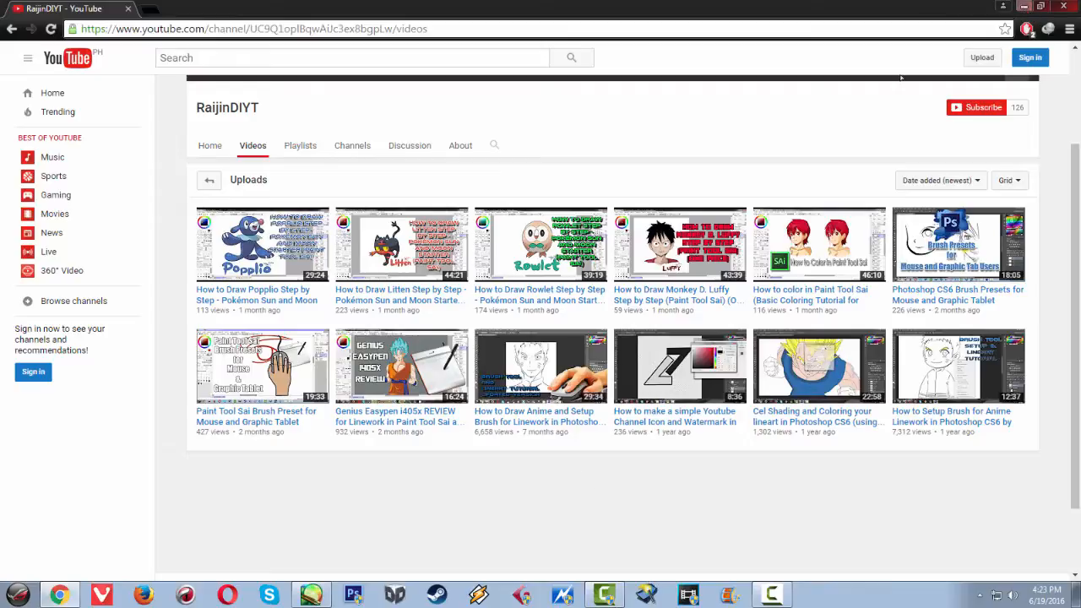
click(1023, 7)
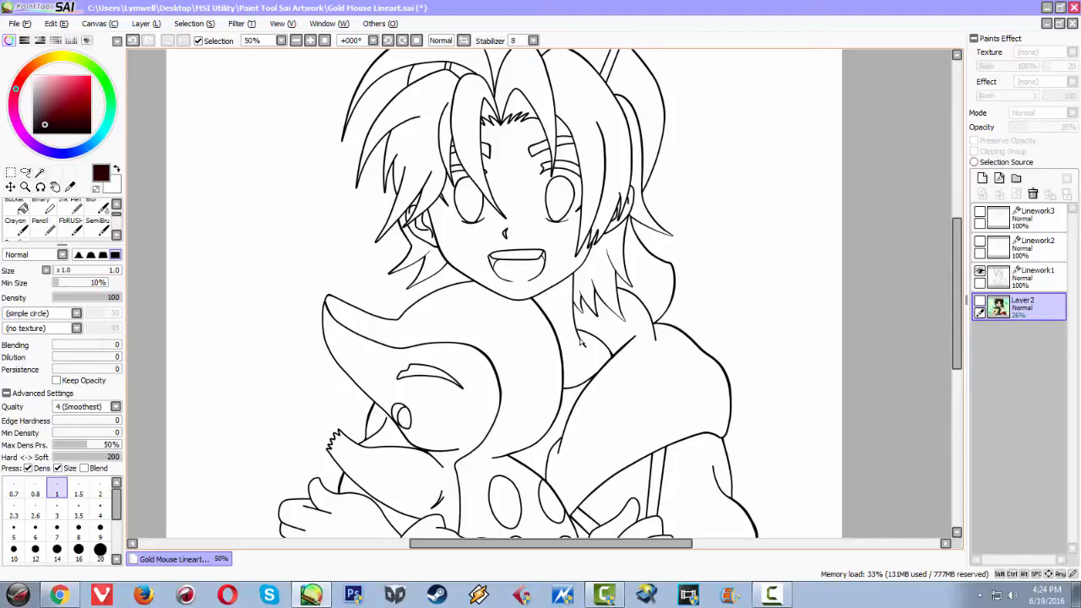
click(59, 595)
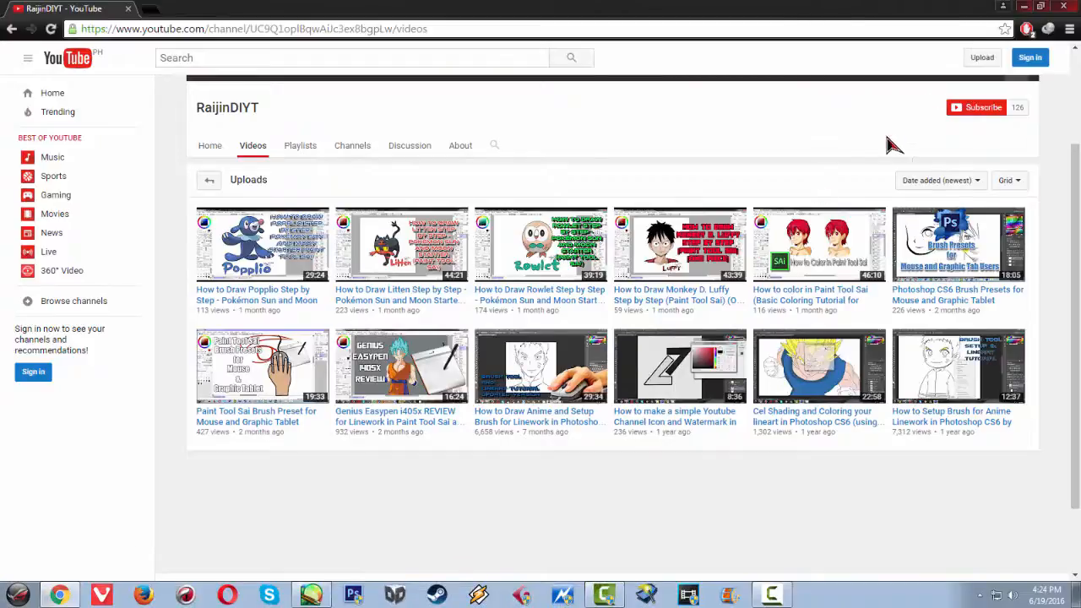
click(1023, 6)
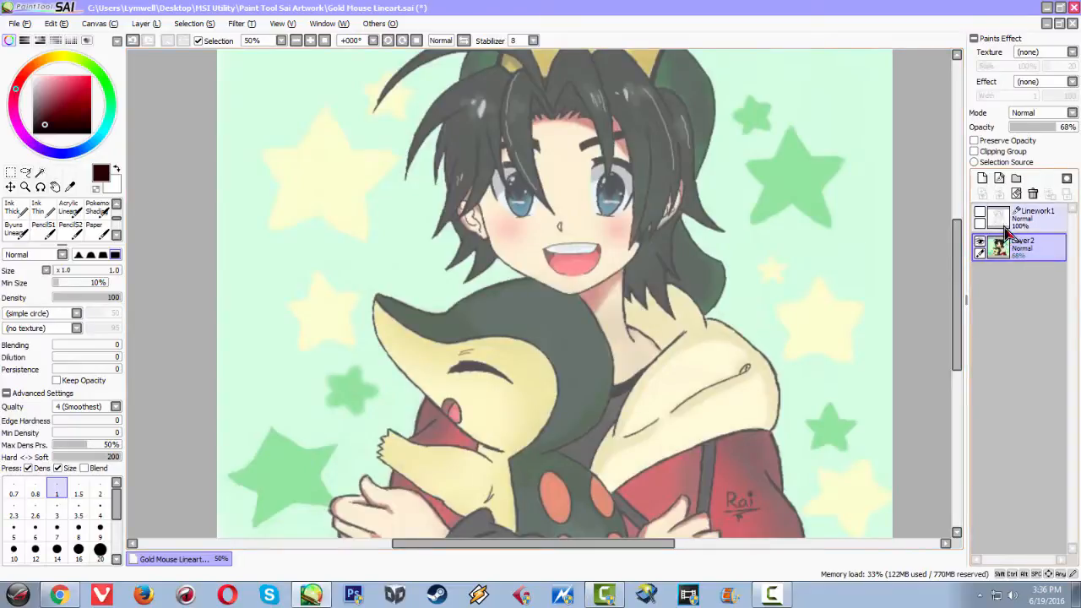
Lower Layer2's opacity to 20%, hide Layer2, and show Linework1 as the active layer.
click(1024, 127)
click(1025, 217)
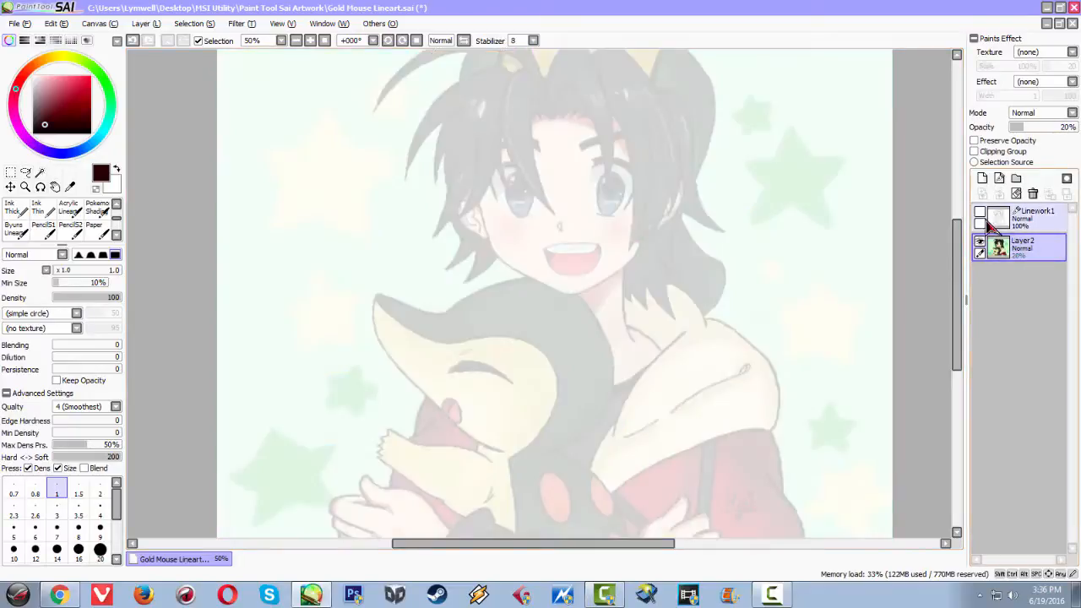
click(980, 242)
click(980, 212)
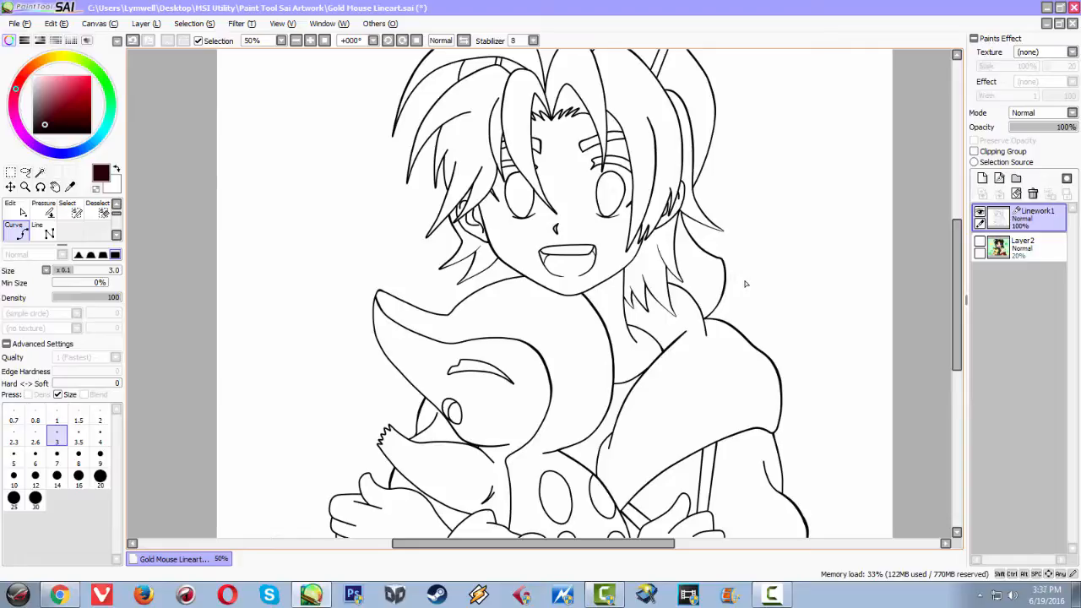
Add a new linework layer, hide Linework1, and show Layer2 with its opacity set to 26%.
click(1000, 180)
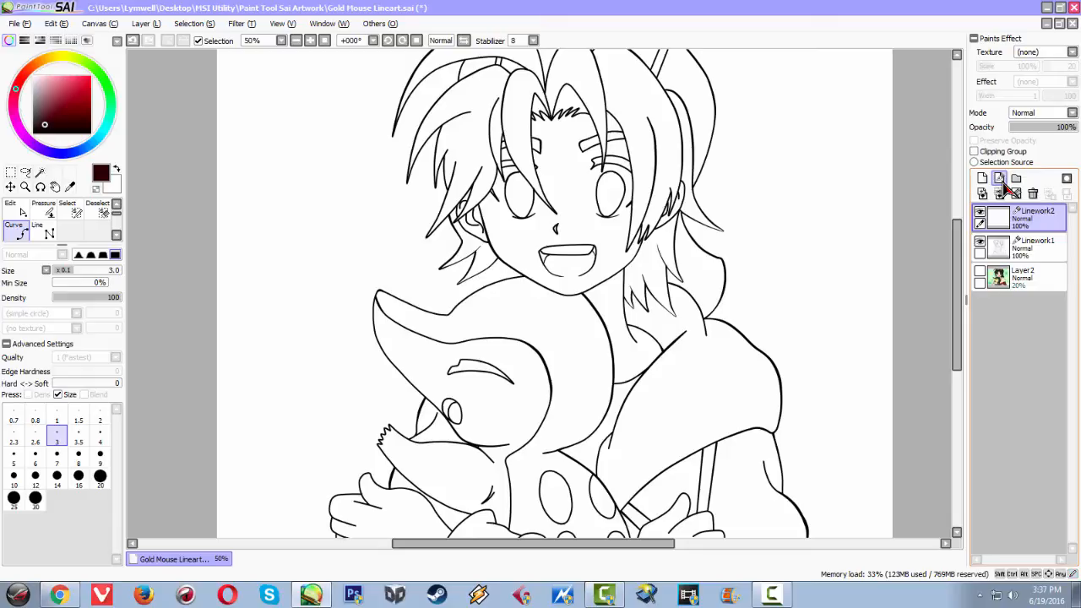
click(980, 243)
click(979, 272)
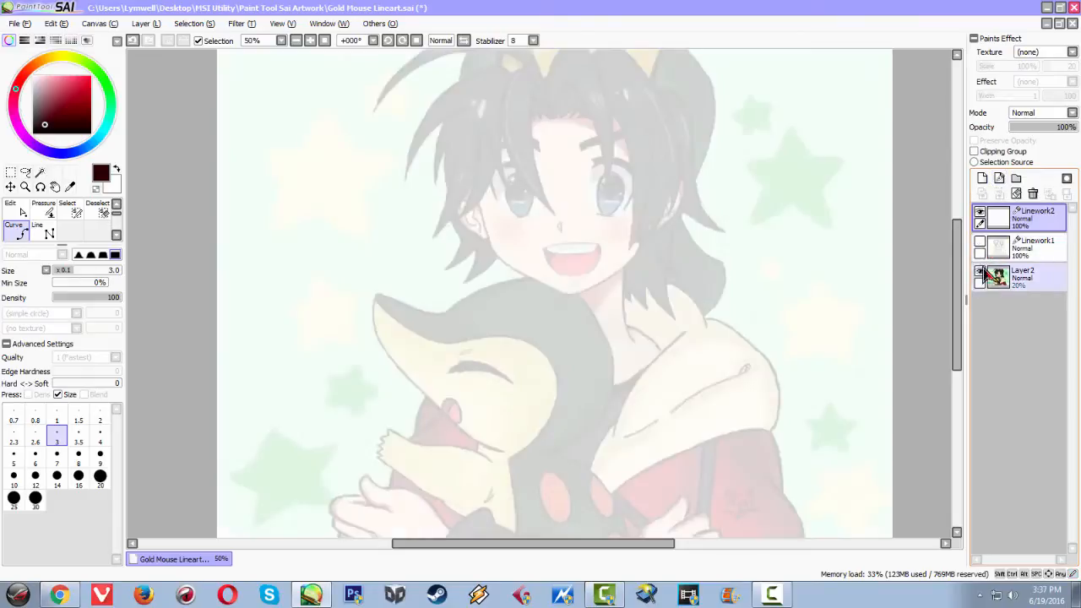
click(1023, 279)
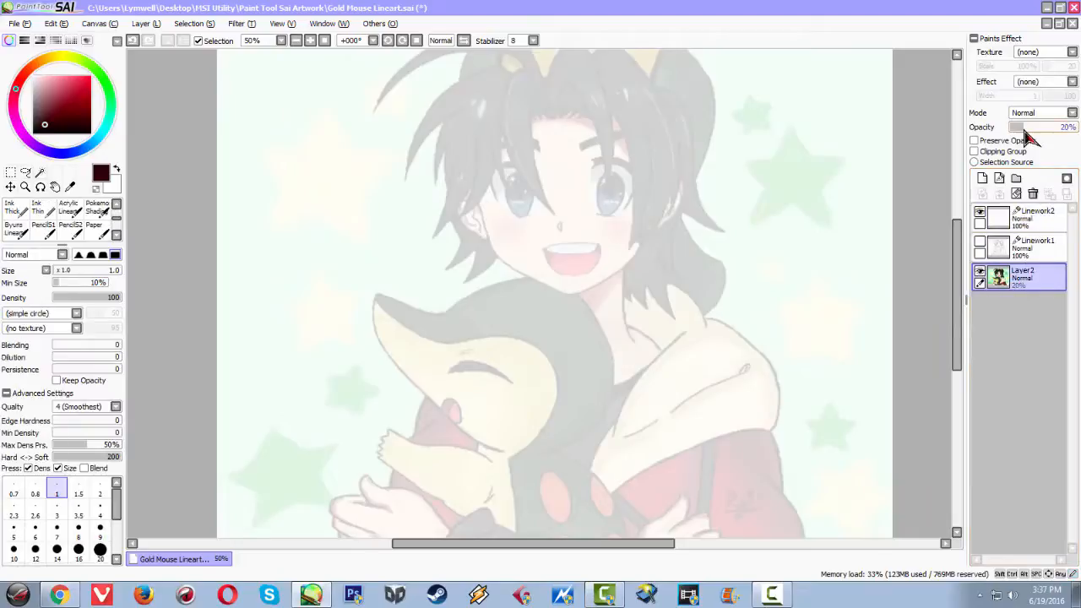
mouse_move(1023, 131)
mouse_down()
mouse_move(1040, 133)
mouse_move(1030, 133)
mouse_up()
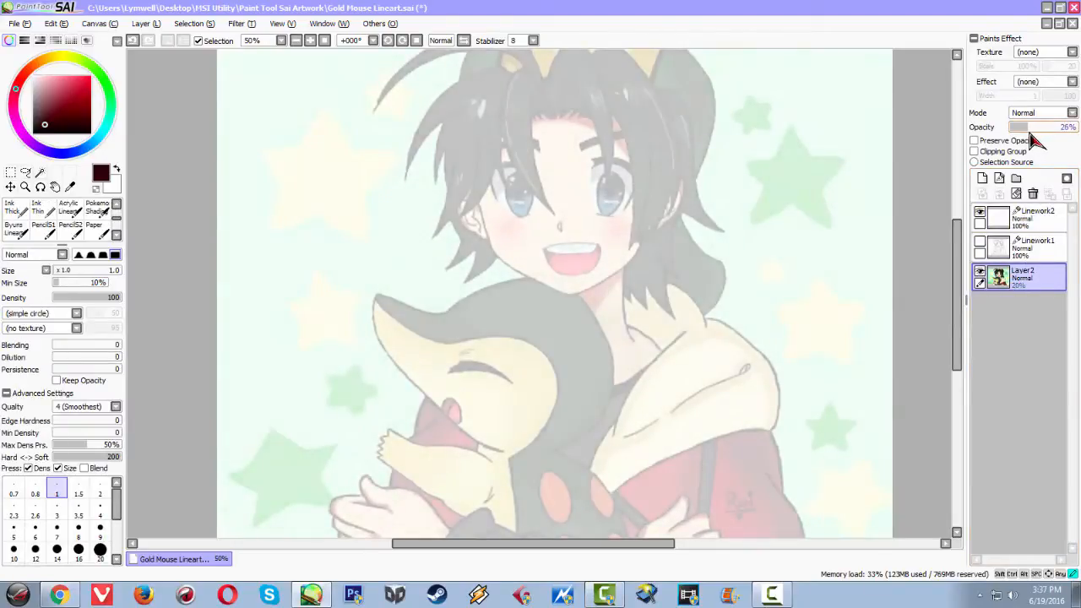
Make Linework2 the active layer and look through its linework tools, with the character's face in view.
scroll(801, 241, down, 2)
scroll(802, 241, up, 4)
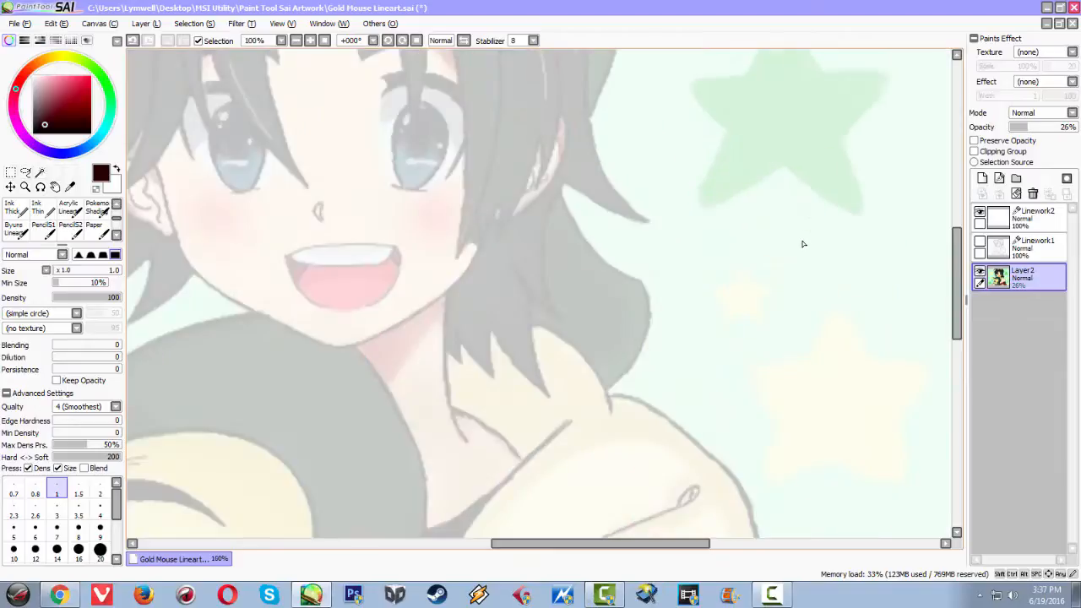
key(space)
drag(512, 293, 753, 326)
click(1030, 222)
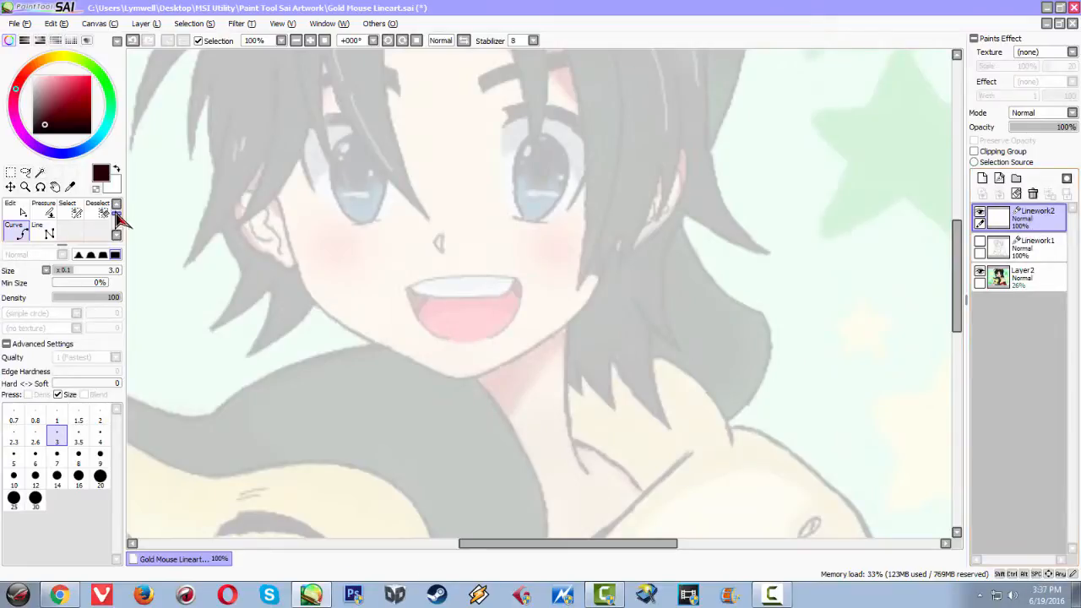
scroll(119, 218, up, 1)
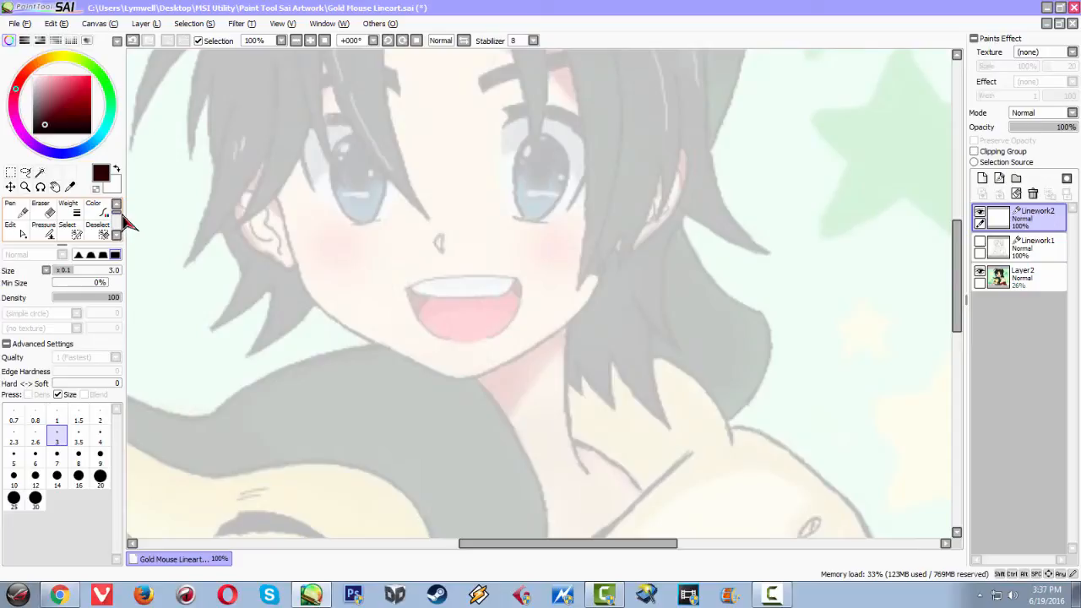
scroll(121, 221, down, 1)
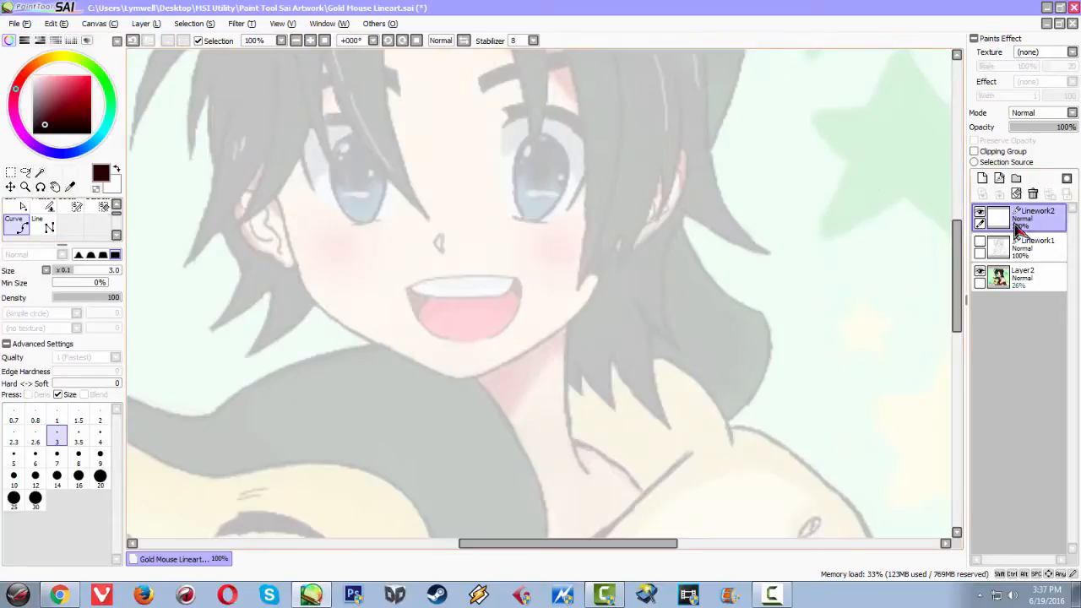
Add a regular layer, look through its brush tools, and delete it to return to the empty Linework2 layer.
click(983, 180)
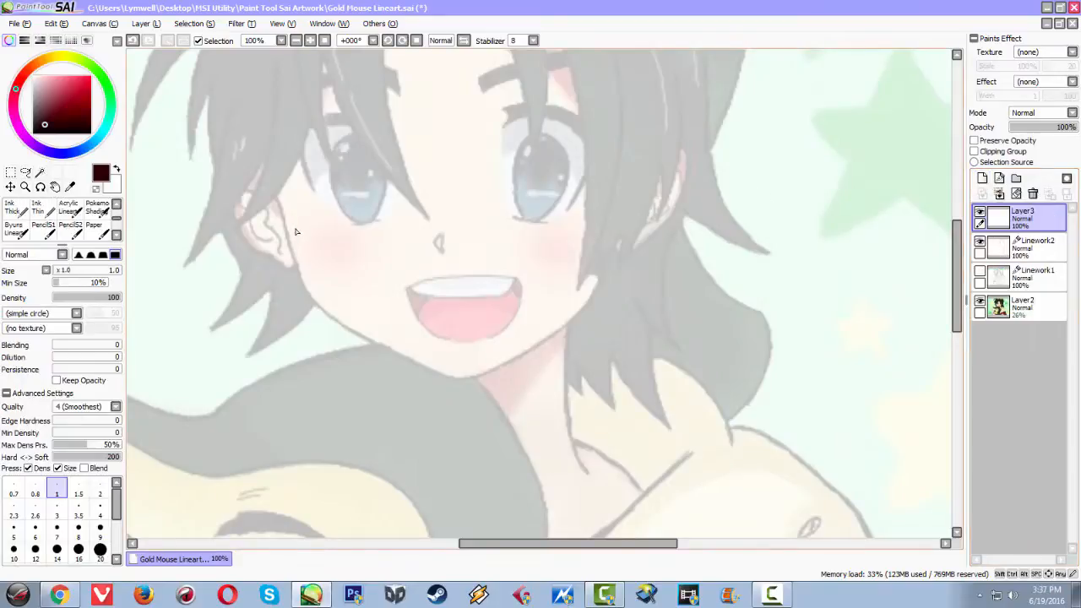
scroll(120, 217, up, 2)
drag(119, 216, 119, 220)
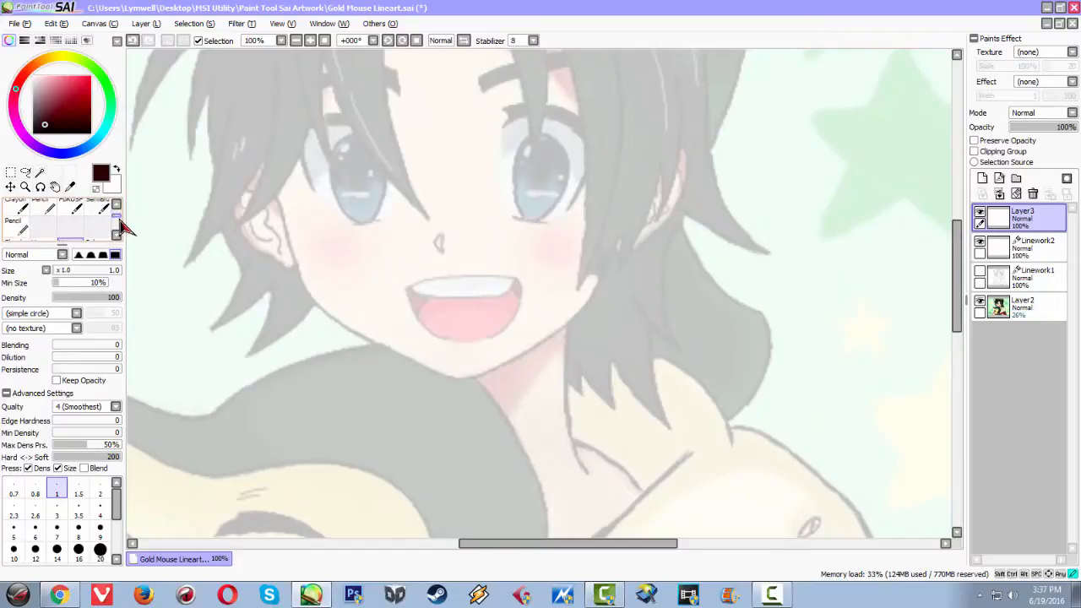
scroll(58, 228, up, 1)
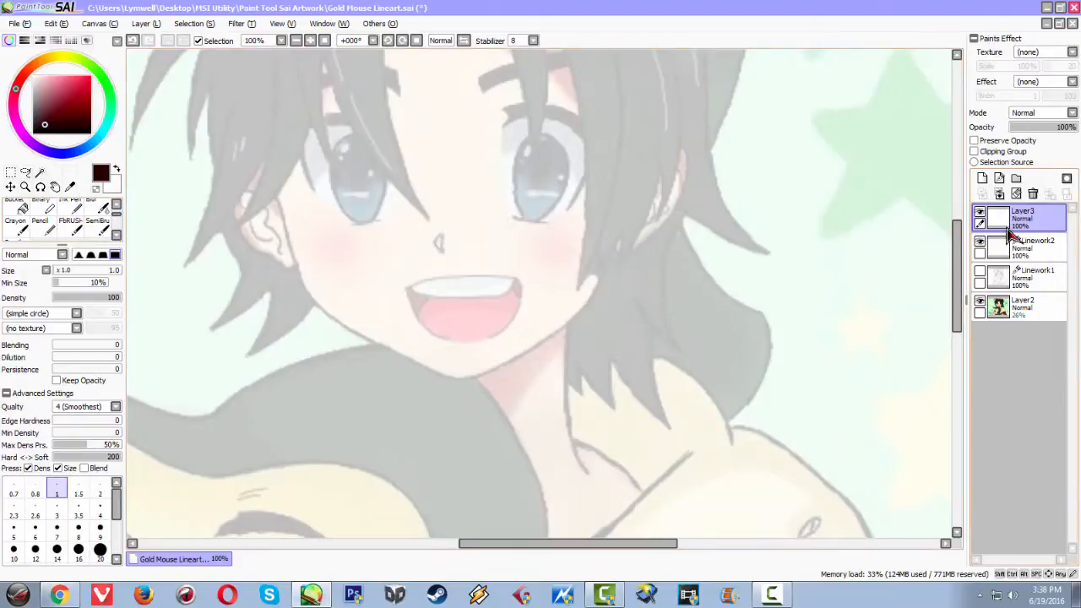
click(1031, 194)
click(1033, 195)
click(1001, 179)
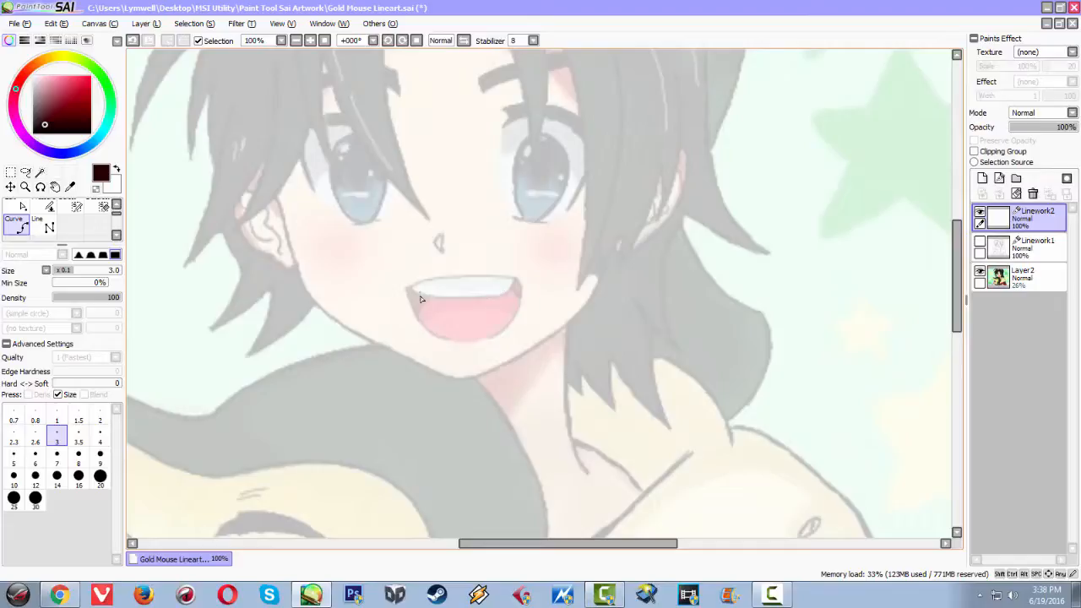
Trace the jawline on Linework2 with the Curve tool, from beside the character's right ear around the chin to the opposite cheek.
scroll(320, 295, down, 1)
scroll(320, 293, up, 2)
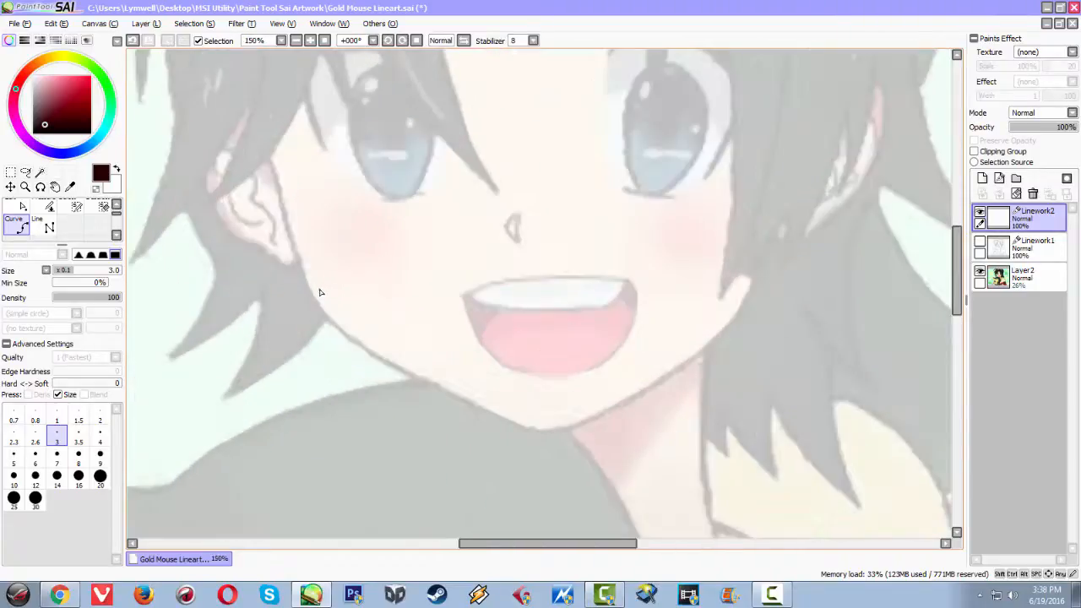
key(space)
drag(350, 321, 282, 357)
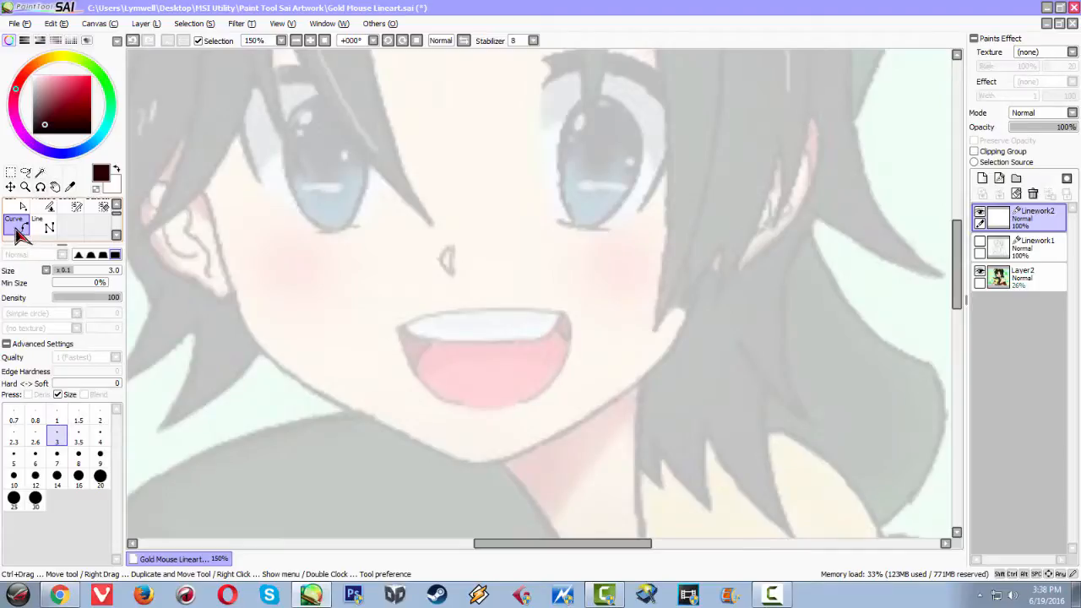
scroll(279, 307, down, 1)
scroll(272, 305, up, 1)
scroll(257, 297, up, 2)
scroll(247, 285, down, 1)
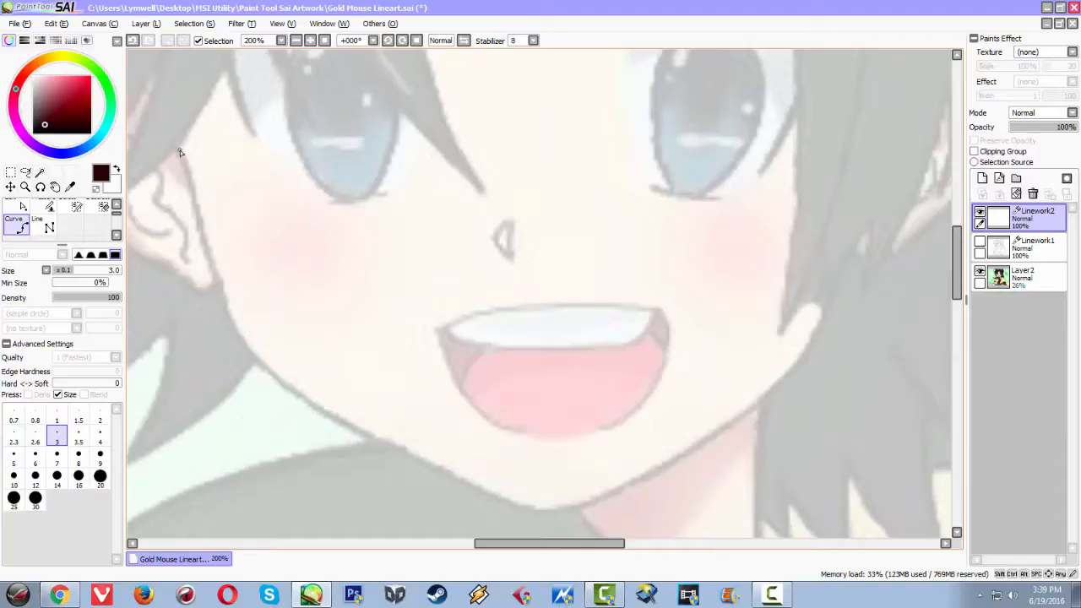
click(227, 319)
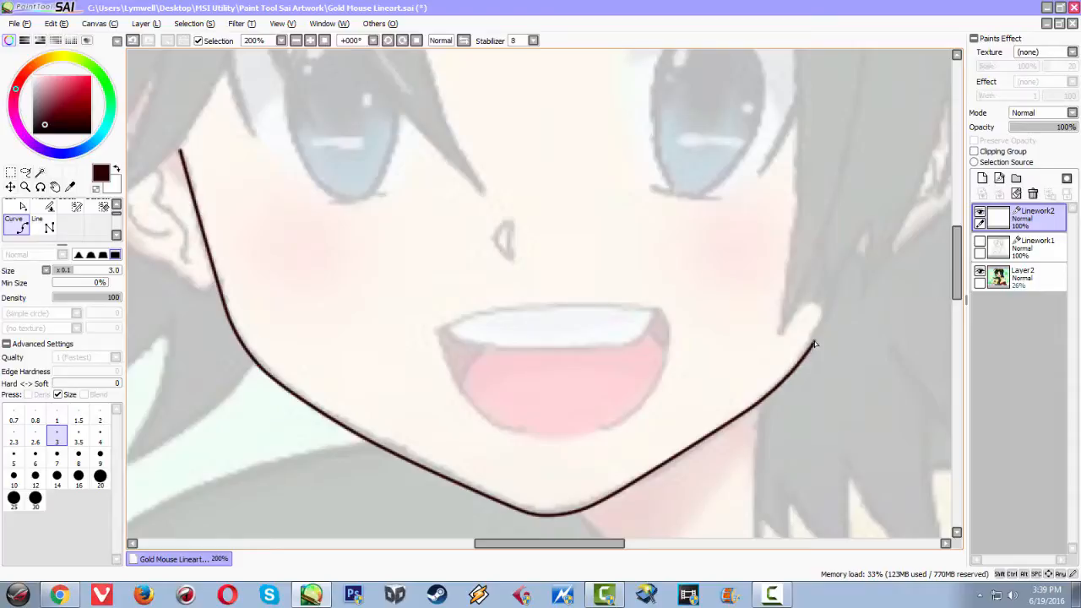
click(844, 271)
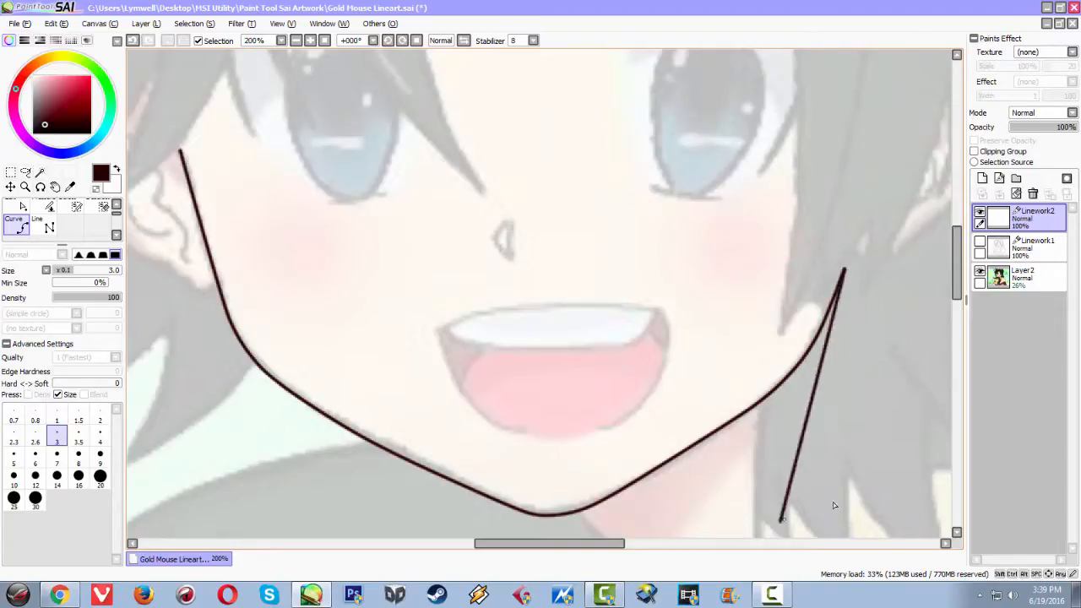
click(844, 271)
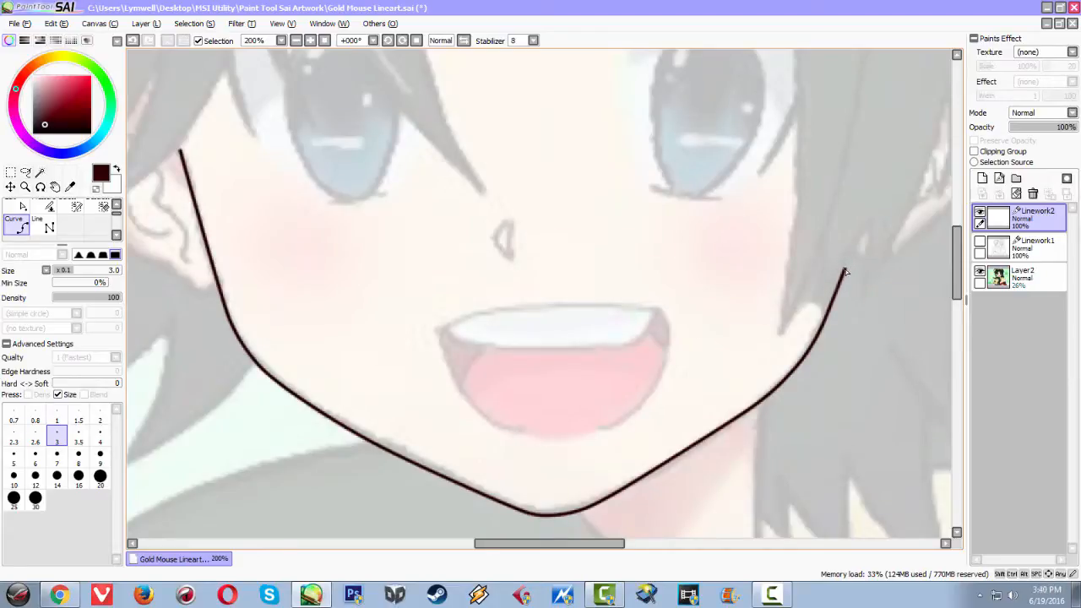
scroll(590, 330, down, 2)
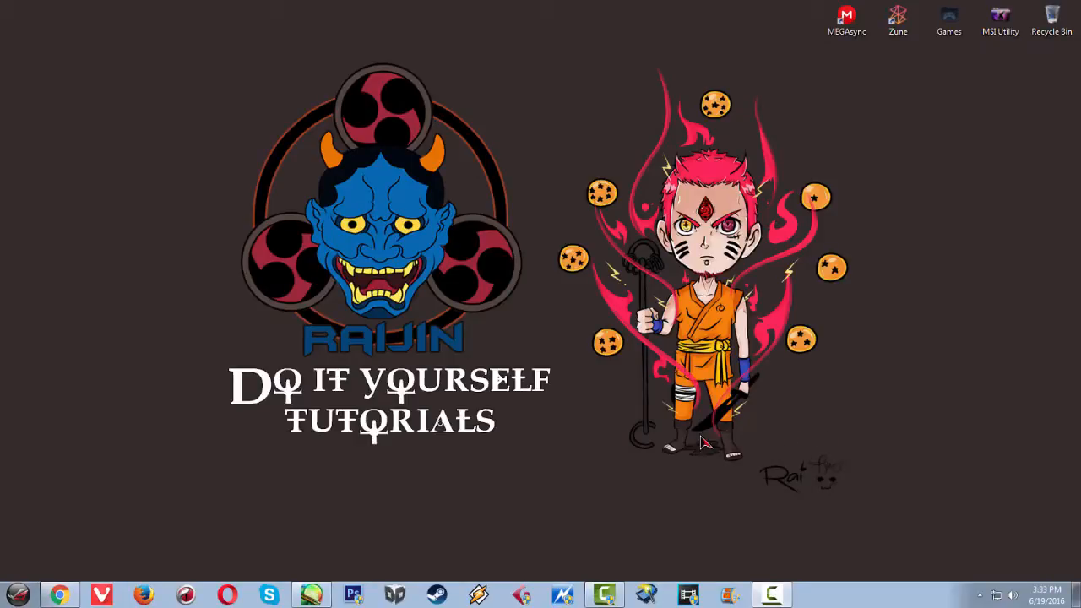
Switch to Chrome and look through the uploaded tutorials on the RaijinDIYT YouTube channel.
click(68, 590)
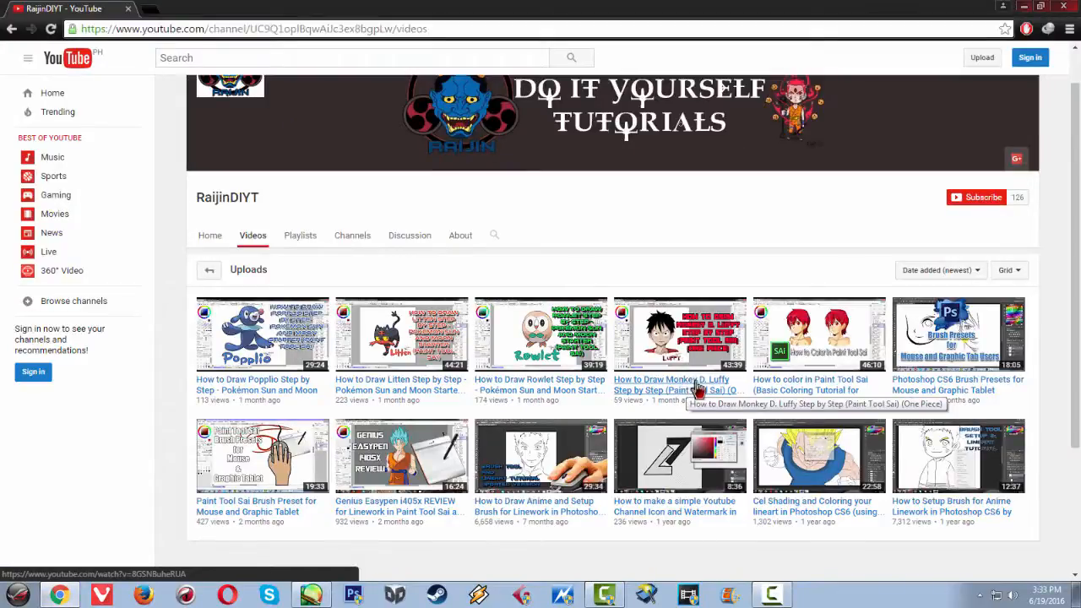
scroll(696, 388, down, 1)
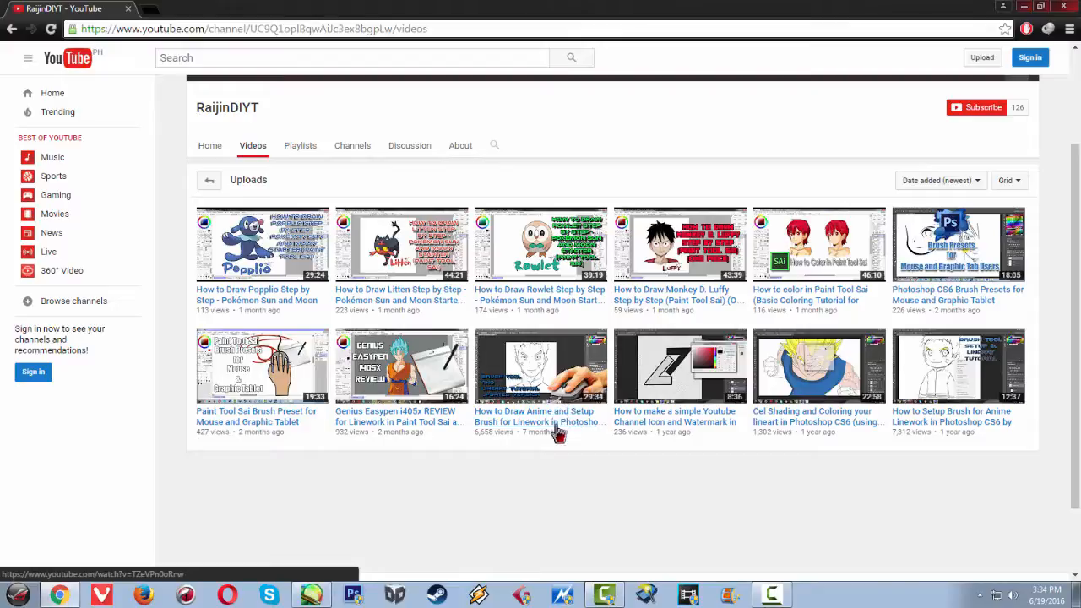
click(1065, 6)
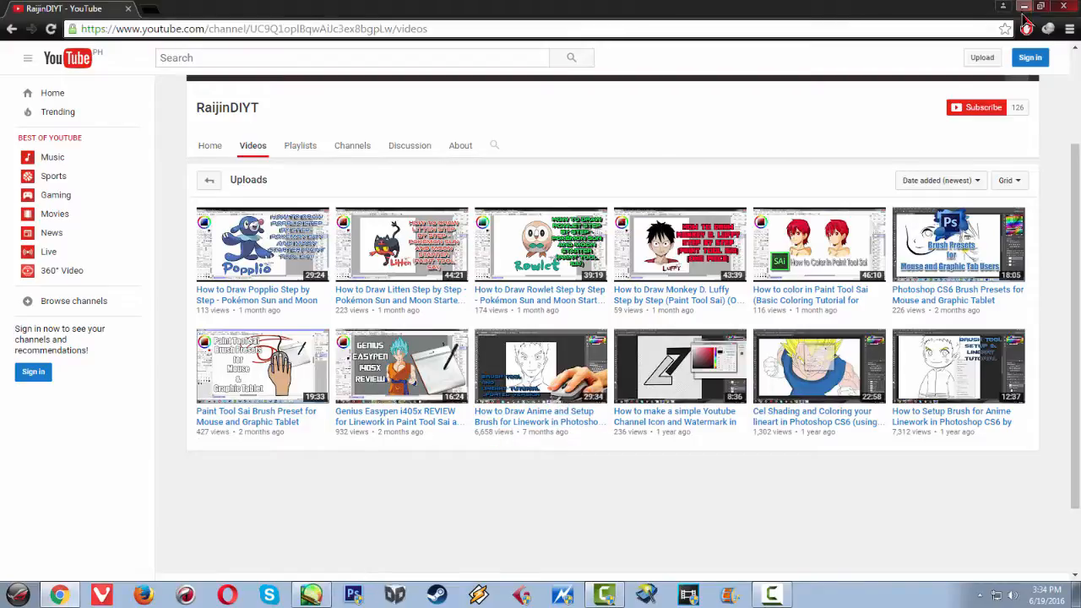
Switch to Paint Tool SAI and examine the finished Linework1 lineart of the character up close and as a whole.
click(311, 595)
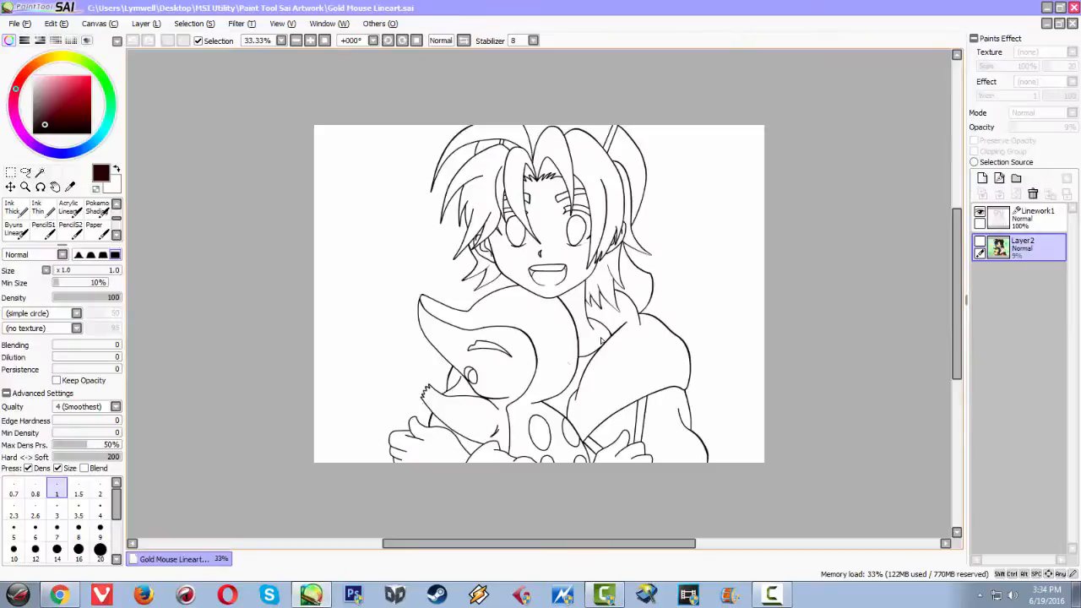
scroll(635, 331, down, 1)
scroll(635, 331, up, 1)
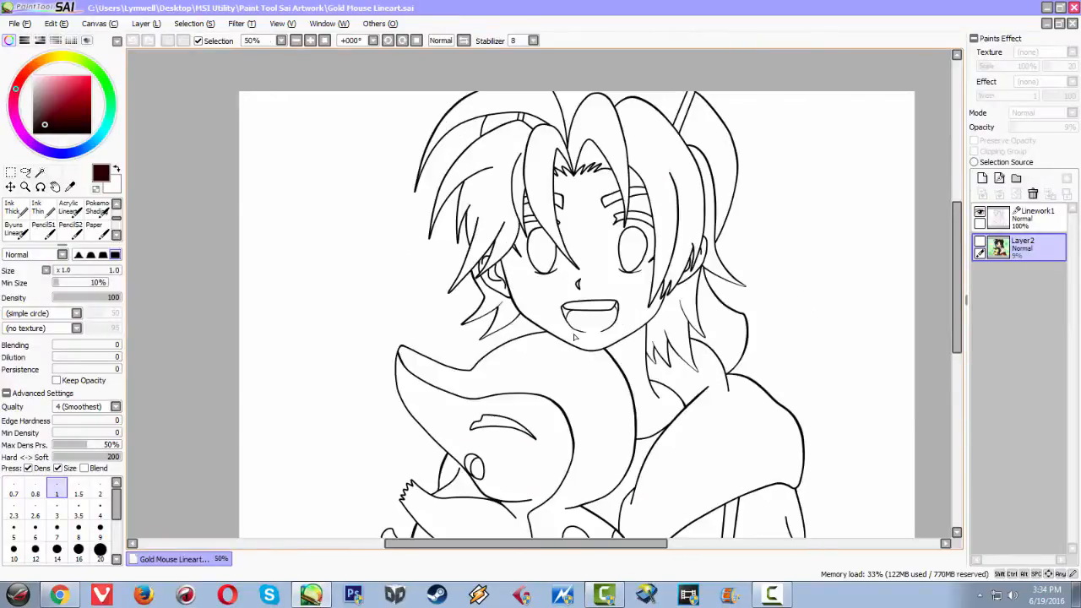
scroll(536, 273, up, 1)
drag(512, 279, 510, 277)
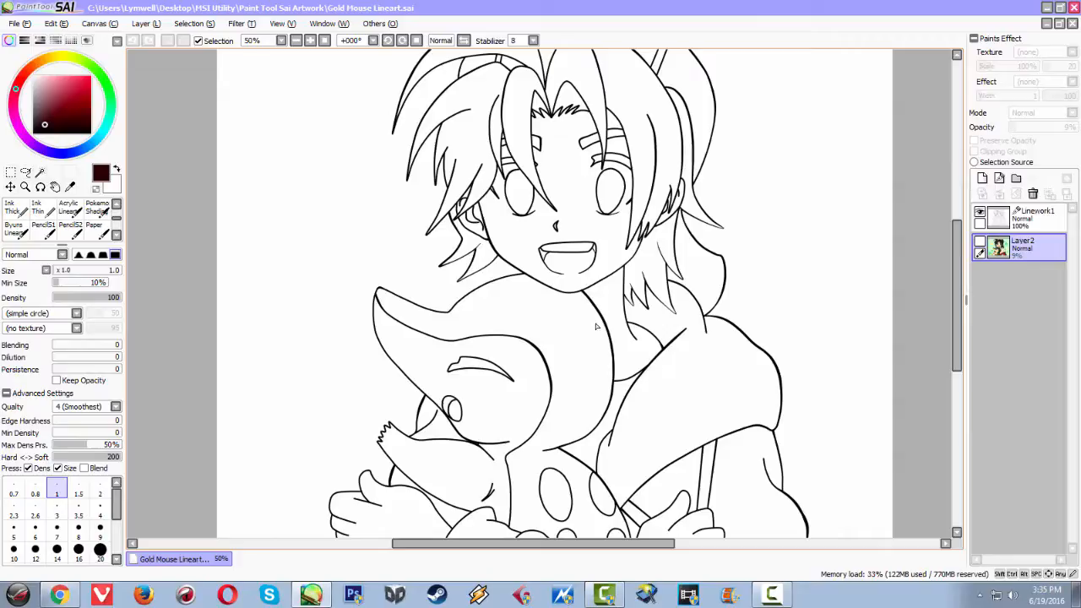
scroll(599, 327, up, 1)
scroll(598, 327, up, 1)
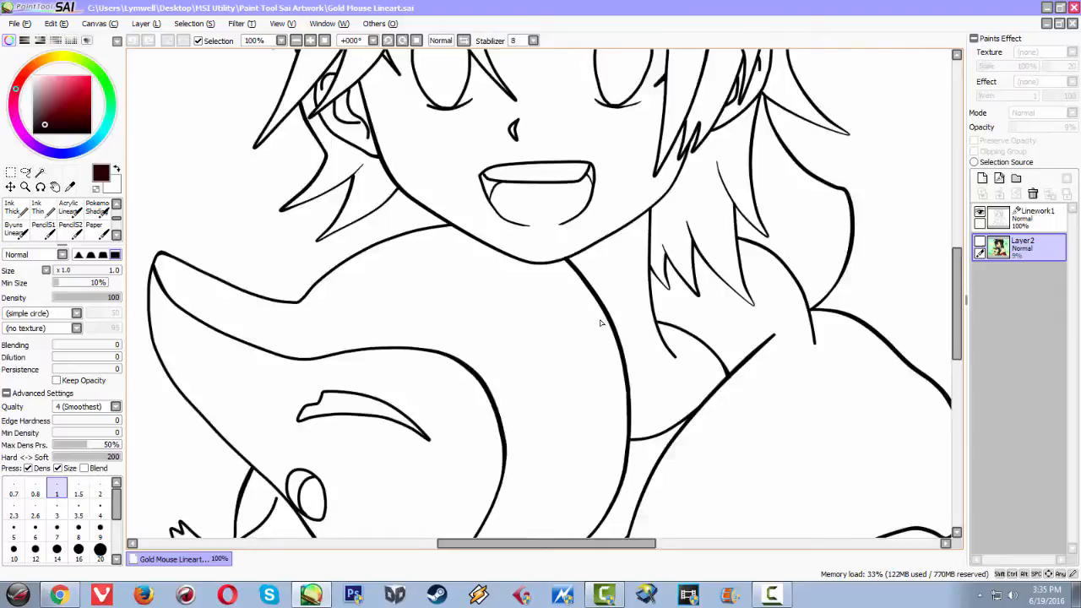
scroll(601, 323, down, 1)
scroll(599, 324, down, 1)
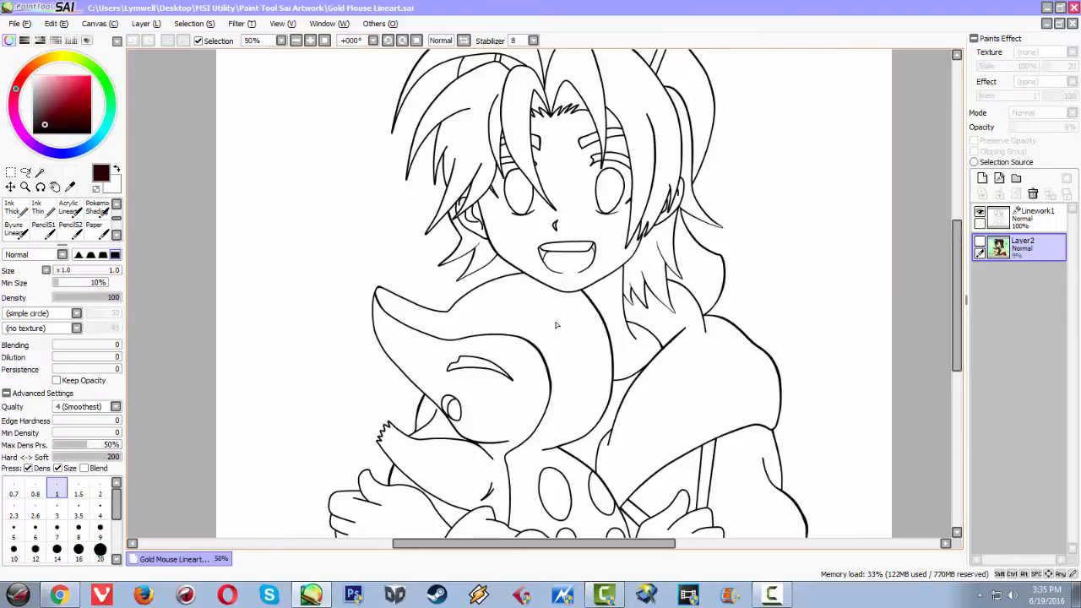
scroll(570, 330, down, 2)
scroll(571, 331, up, 2)
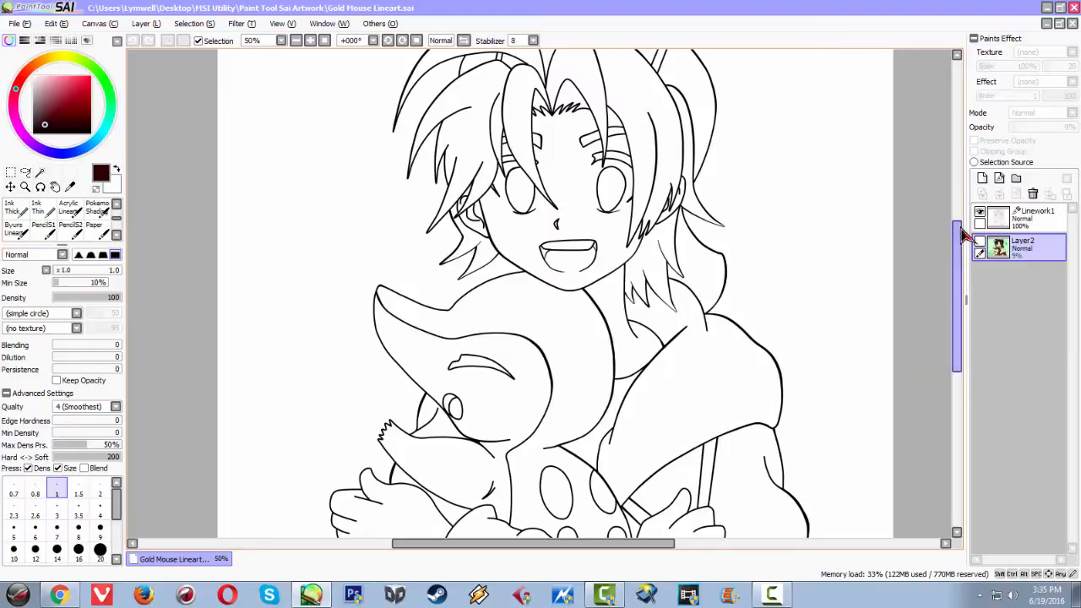
Hide Linework1, show the Layer2 reference image, and set its opacity to 68%.
click(980, 213)
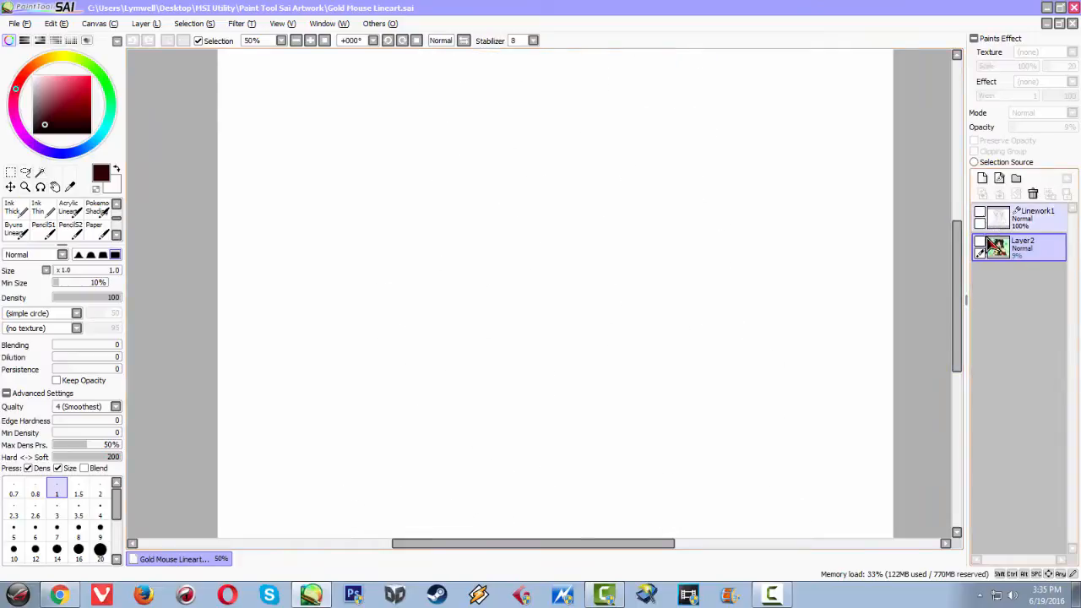
click(980, 244)
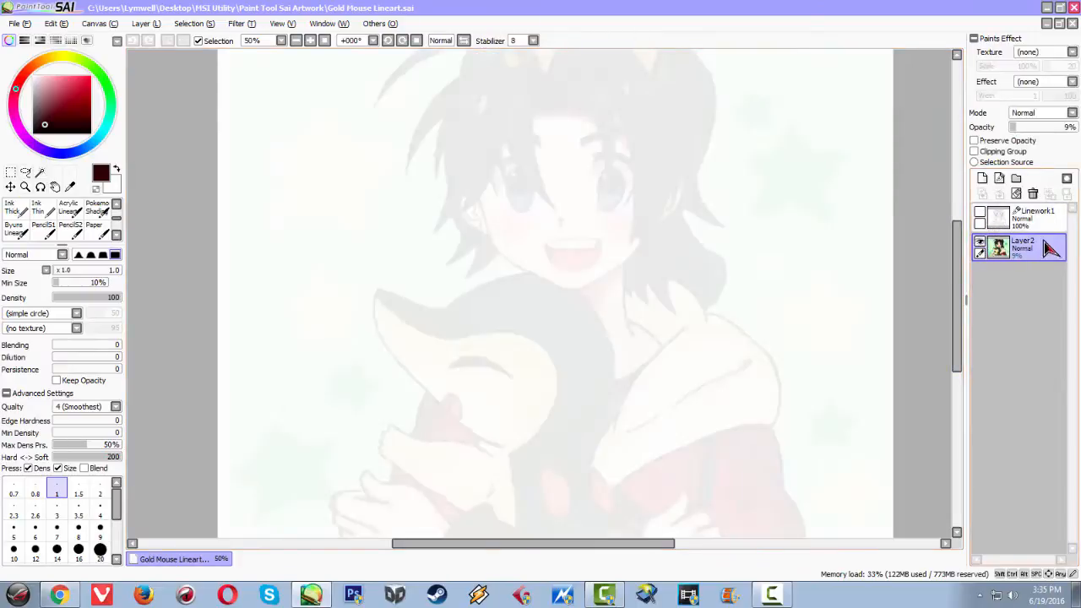
drag(1041, 127, 1060, 131)
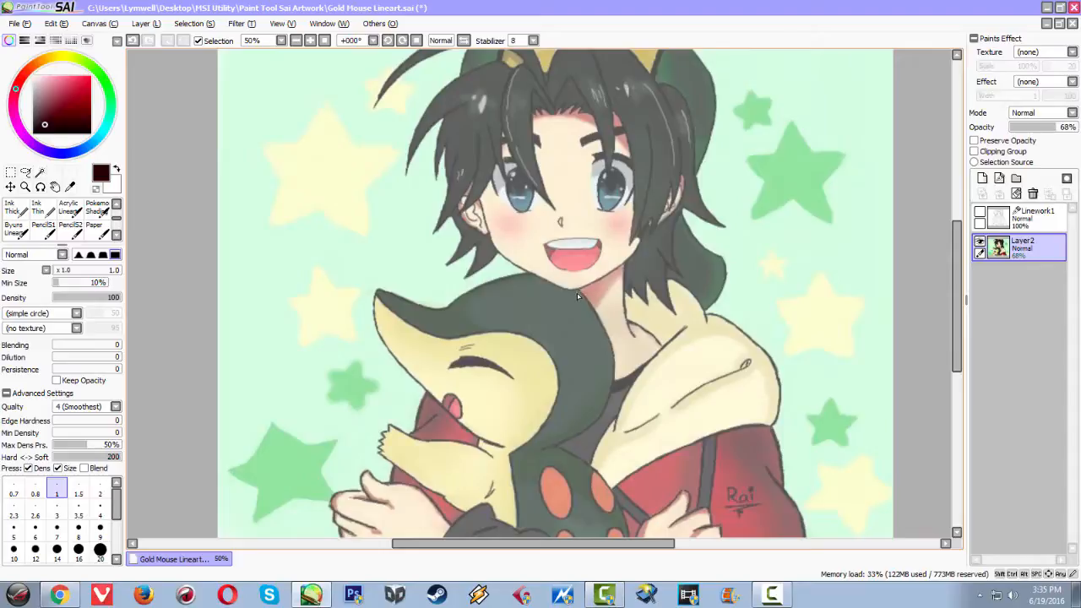
scroll(577, 293, down, 1)
scroll(576, 293, up, 2)
scroll(567, 247, up, 1)
scroll(568, 248, down, 2)
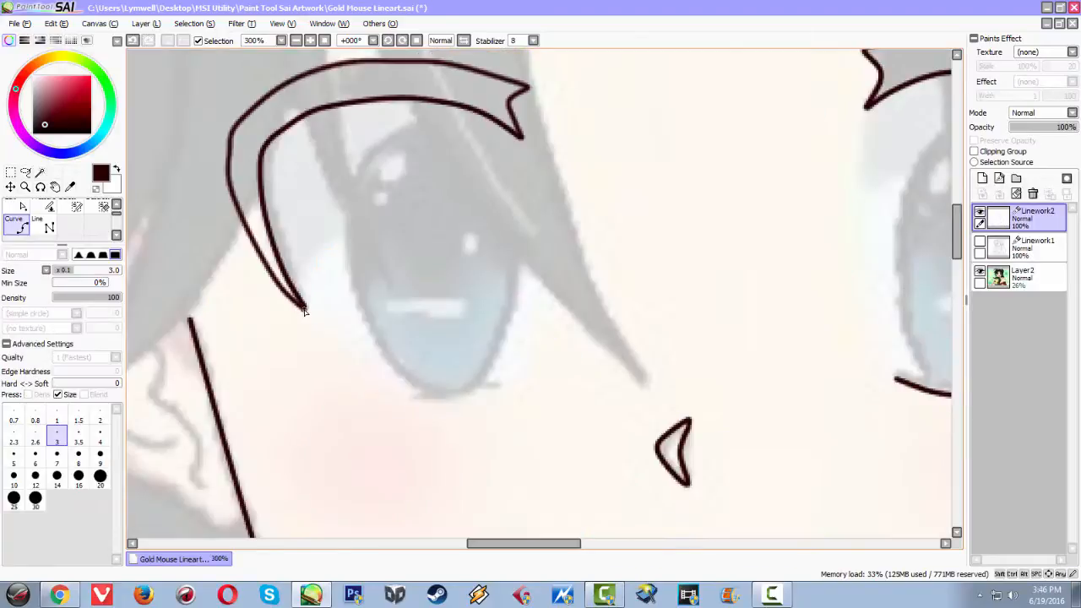
Trace the short lower lash line beneath the character's right eye with the Curve tool on Linework2.
scroll(473, 300, down, 6)
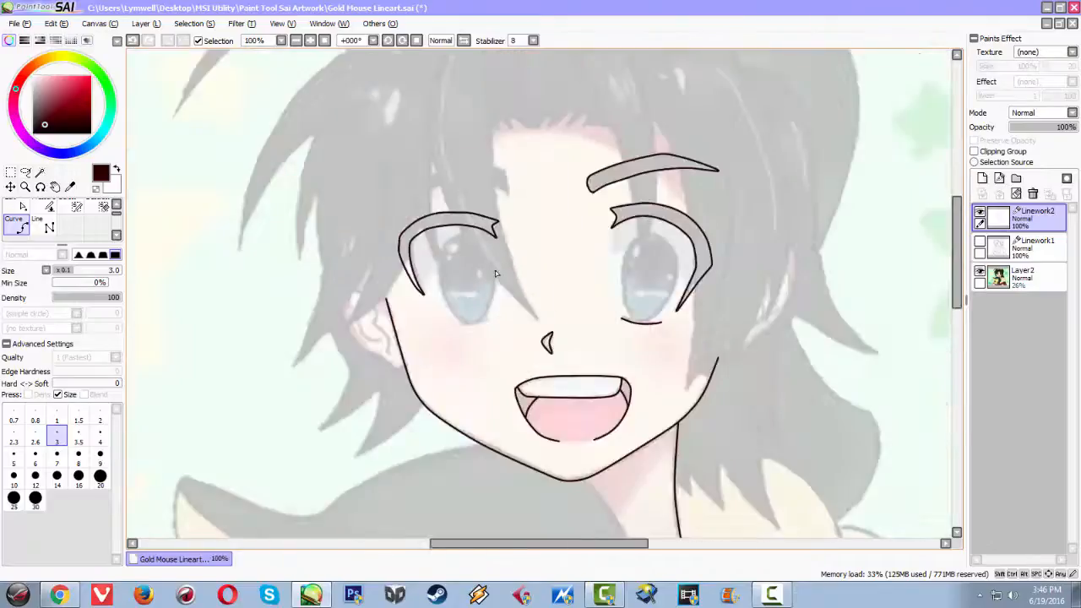
scroll(498, 275, up, 5)
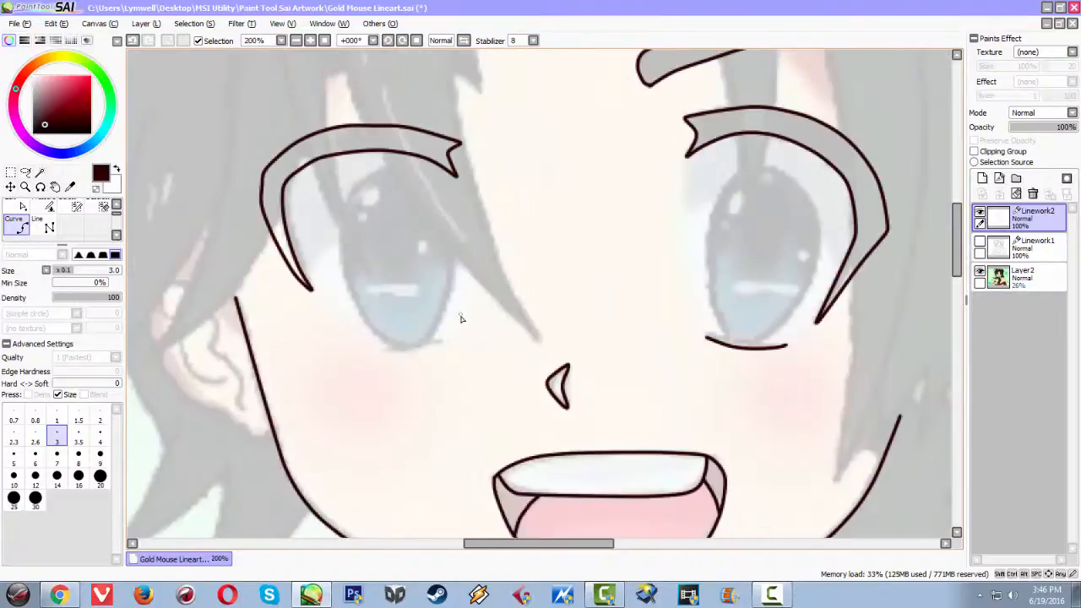
scroll(461, 318, up, 1)
click(334, 364)
click(363, 367)
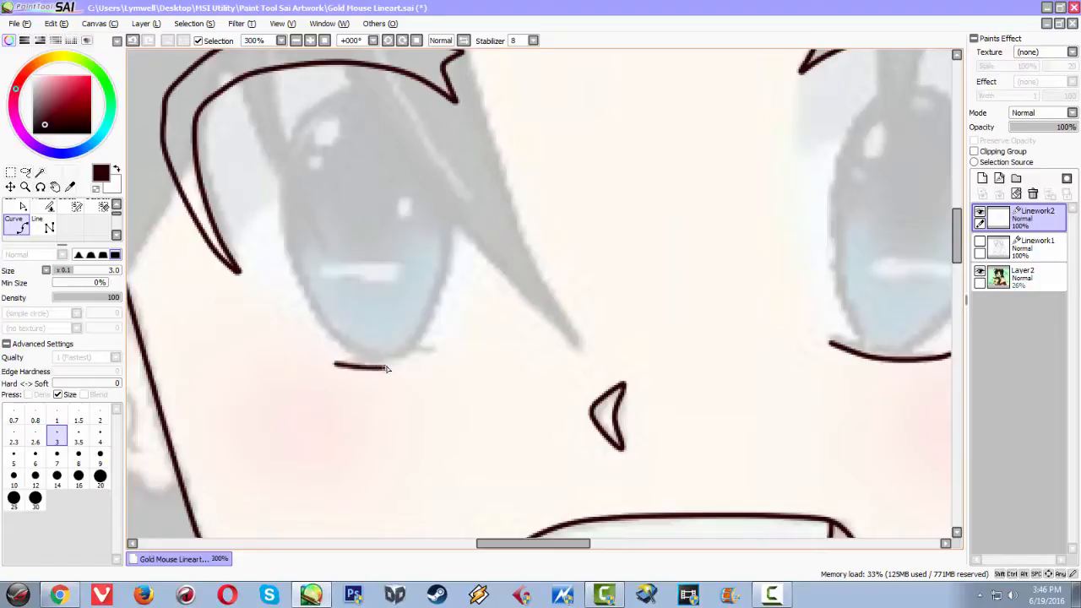
double_click(436, 355)
scroll(451, 345, down, 3)
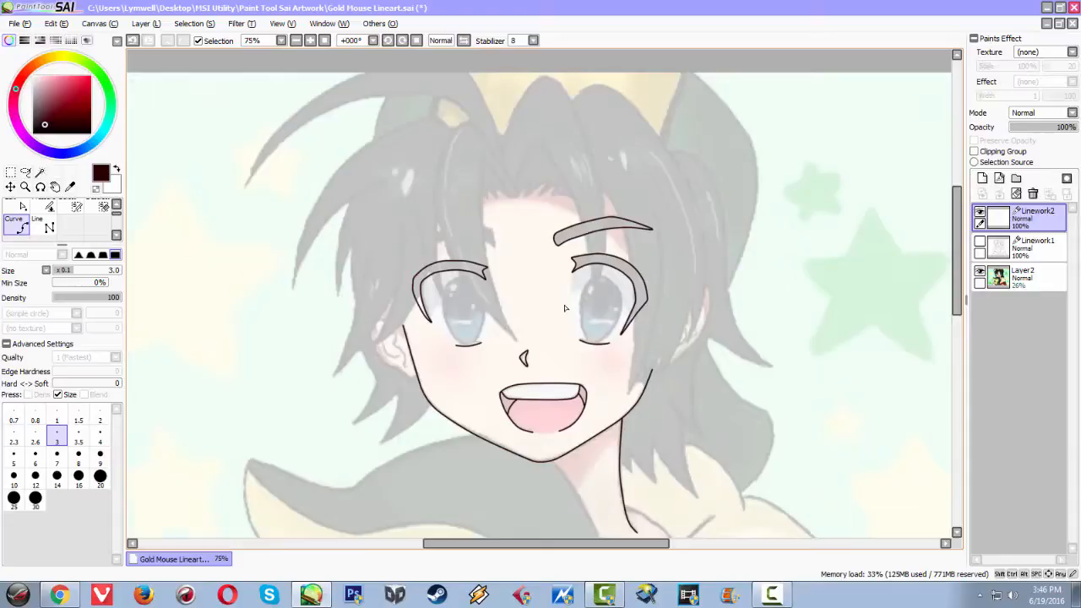
Trace the outer contour of the character's left ear as one curve, from its upper edge down to the end of the jawline.
scroll(682, 294, up, 1)
scroll(639, 341, up, 2)
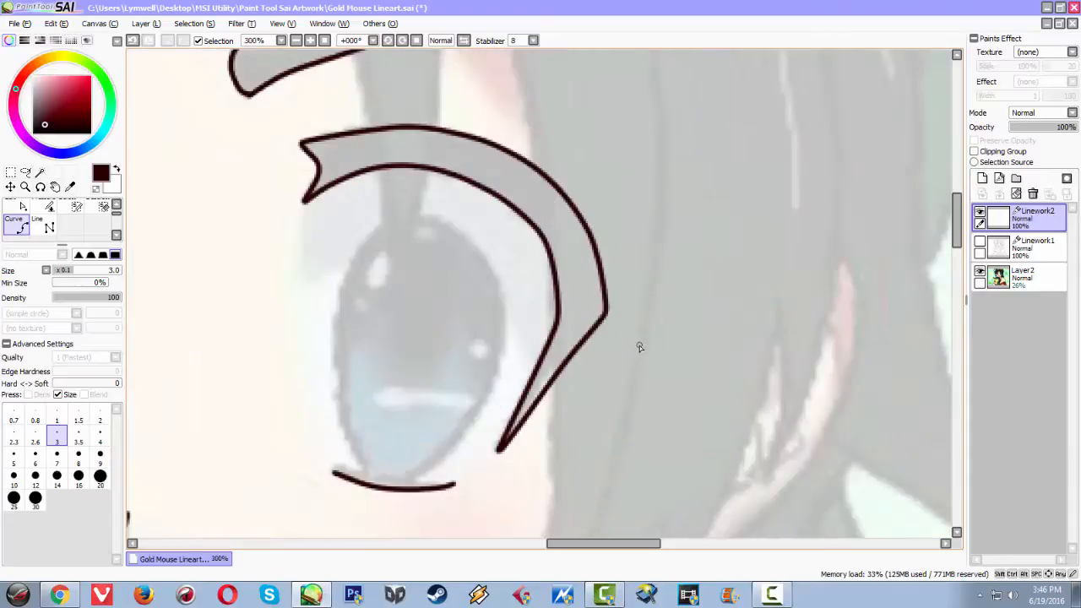
drag(639, 344, 529, 287)
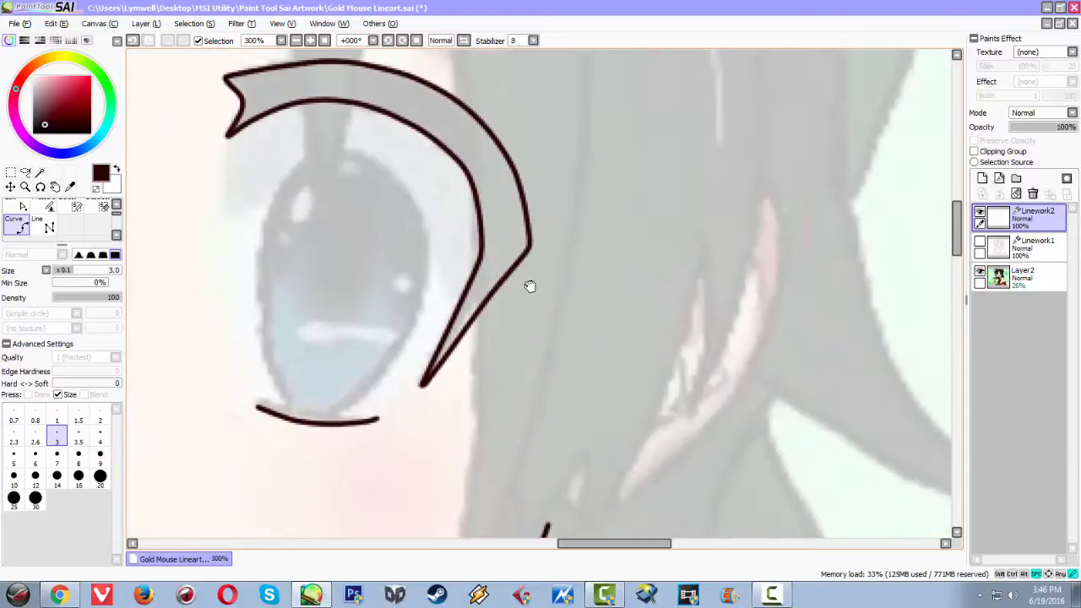
click(709, 193)
click(732, 185)
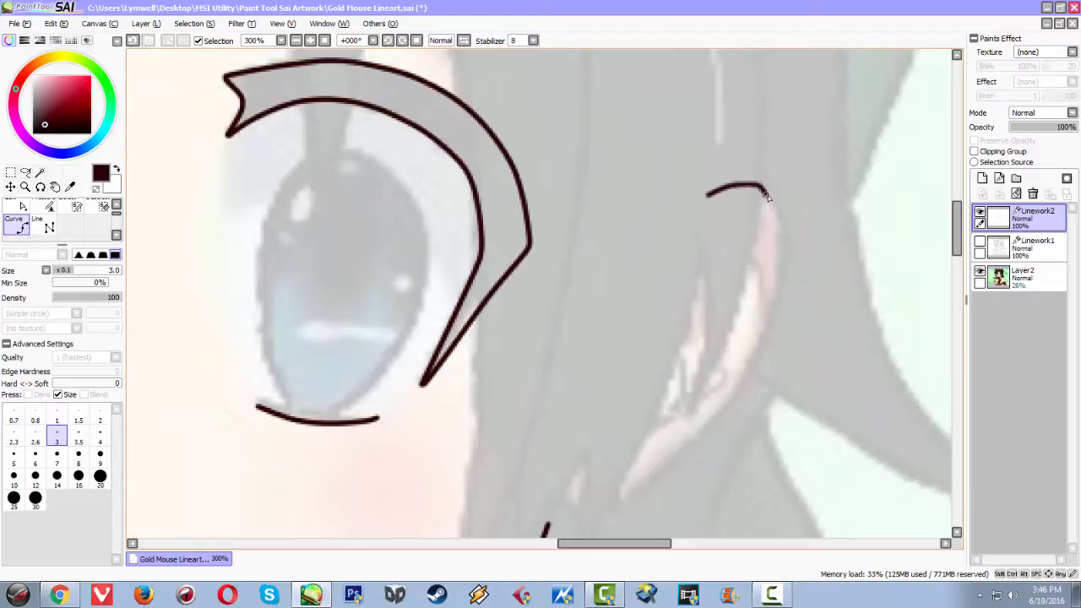
click(781, 246)
key(space)
drag(752, 270, 765, 154)
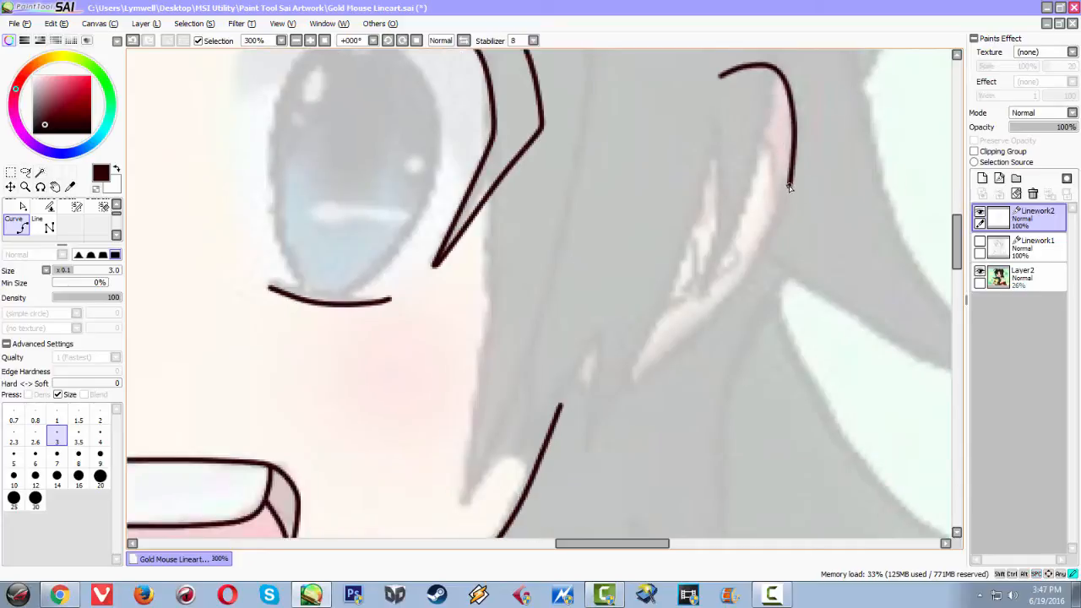
click(769, 255)
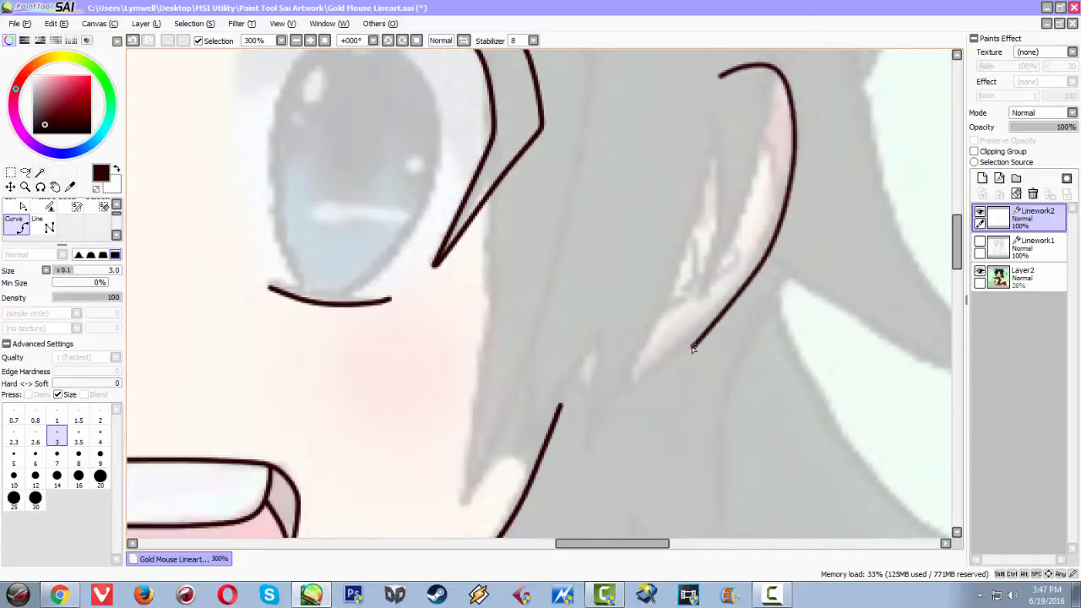
click(627, 391)
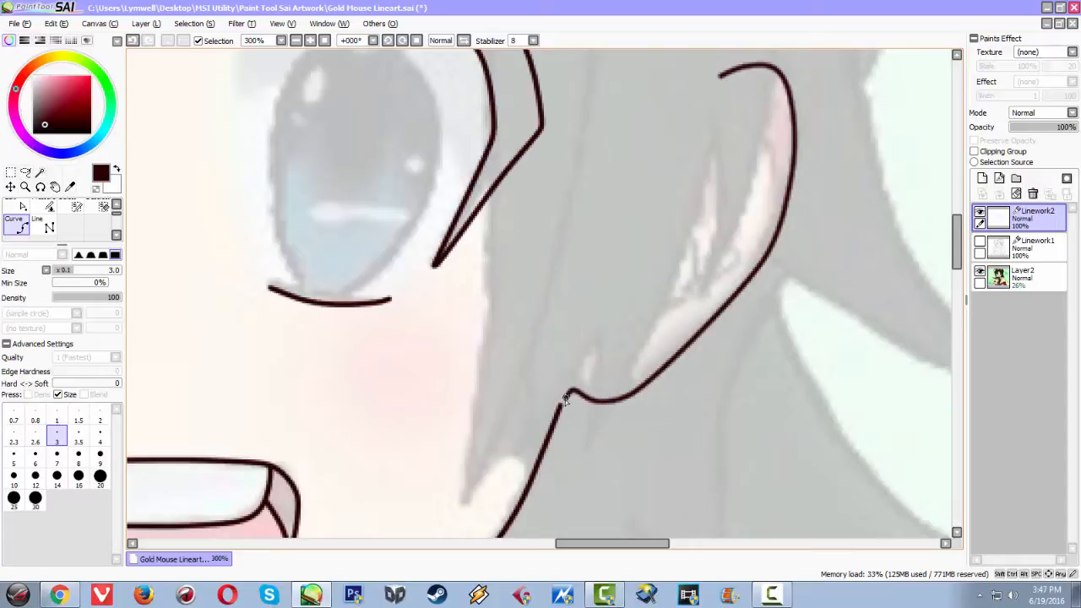
scroll(698, 340, down, 4)
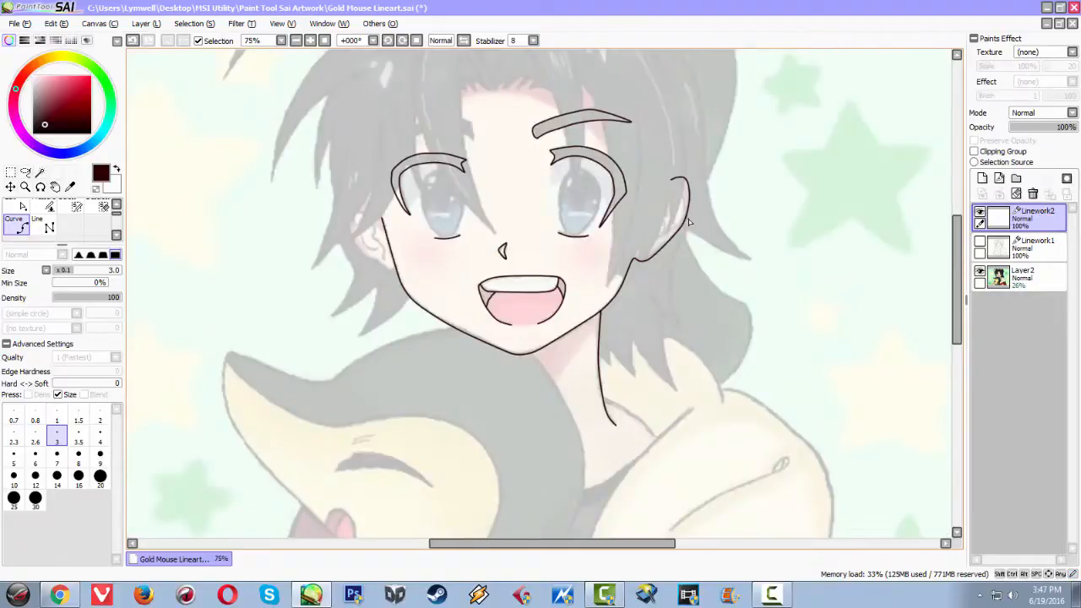
Trace the outer contour of the character's right ear with the Curve tool, from its upper edge around the lobe to the jawline.
scroll(688, 219, up, 5)
scroll(721, 203, down, 3)
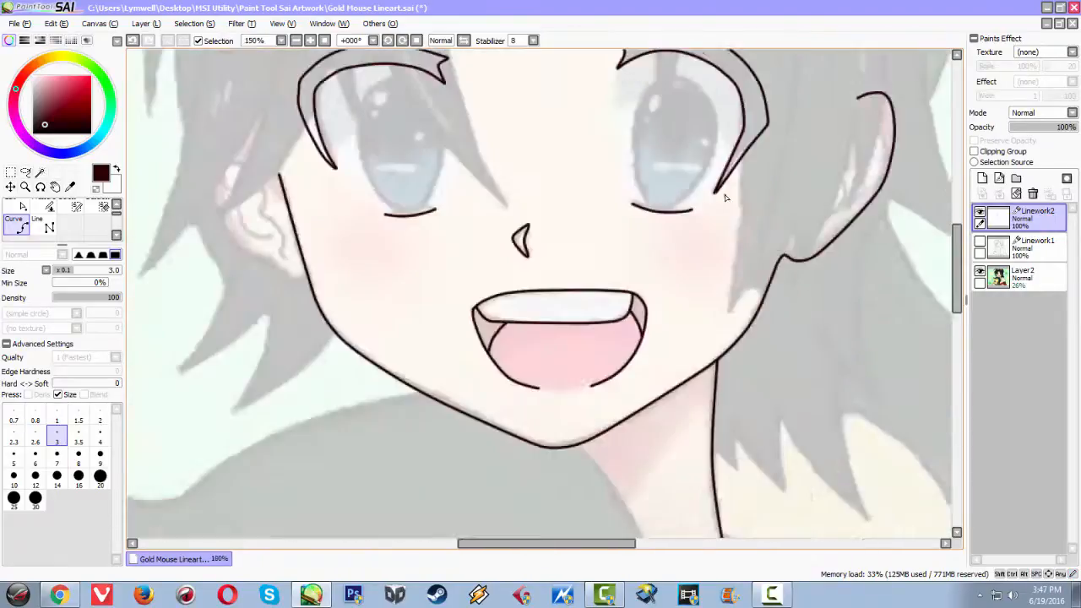
scroll(724, 197, down, 4)
scroll(487, 178, up, 5)
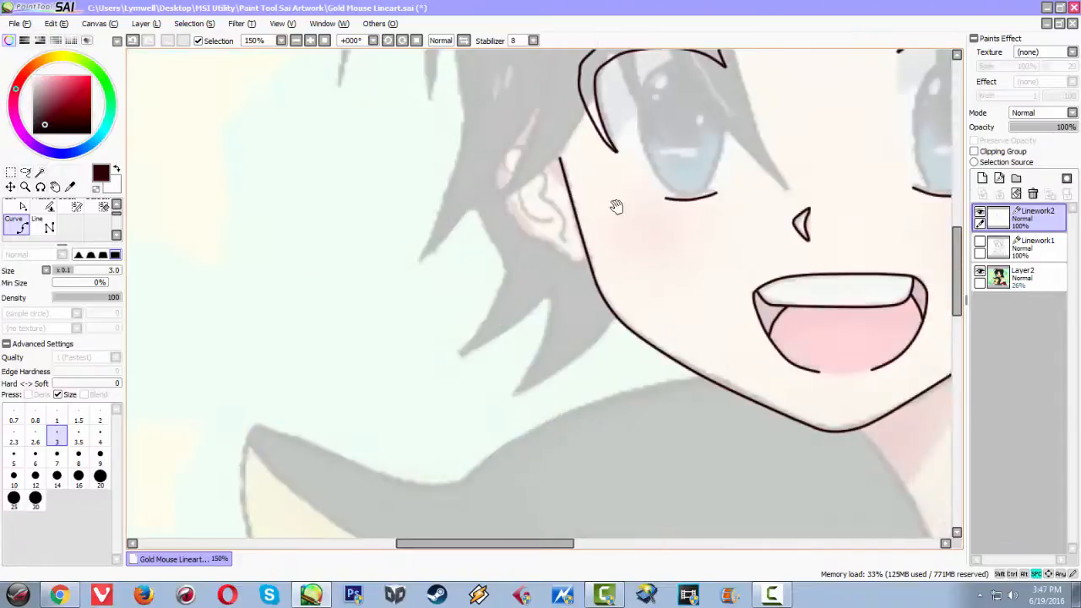
scroll(639, 210, down, 3)
scroll(450, 237, down, 2)
scroll(439, 210, up, 5)
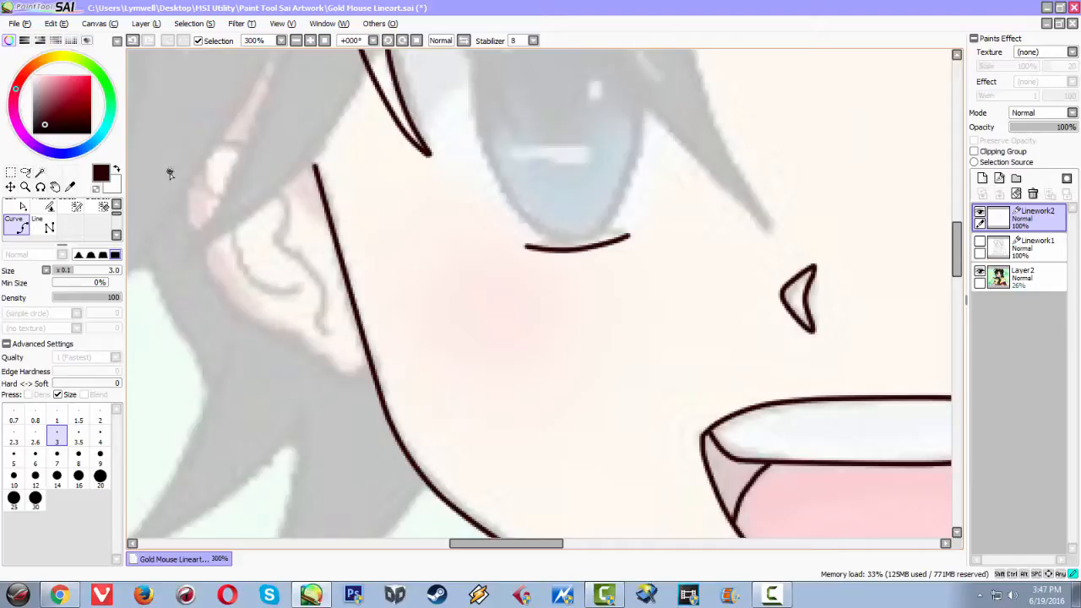
click(169, 172)
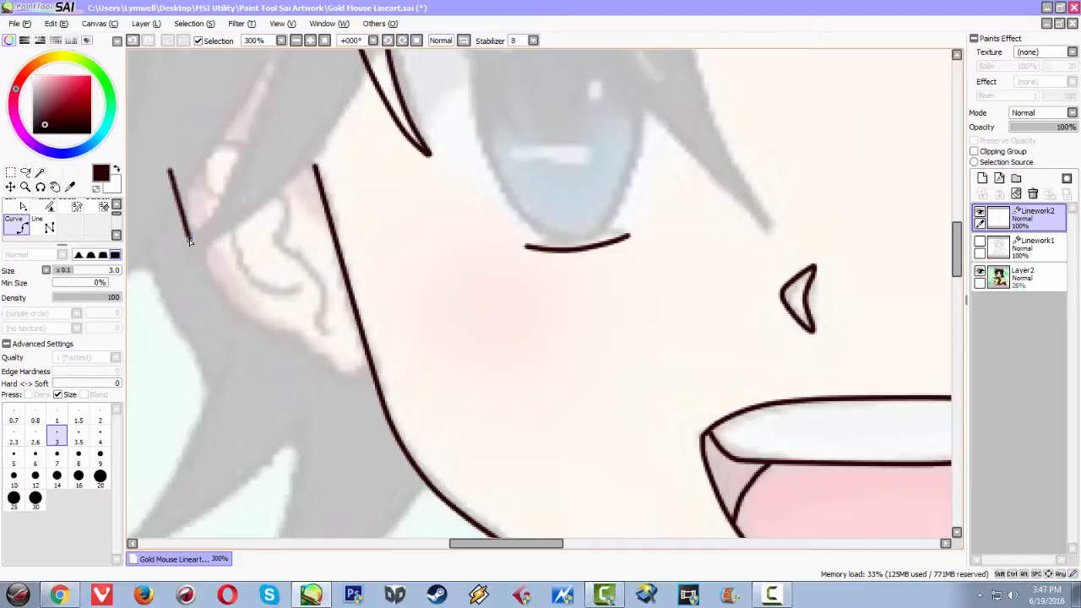
click(224, 309)
key(ctrl+z)
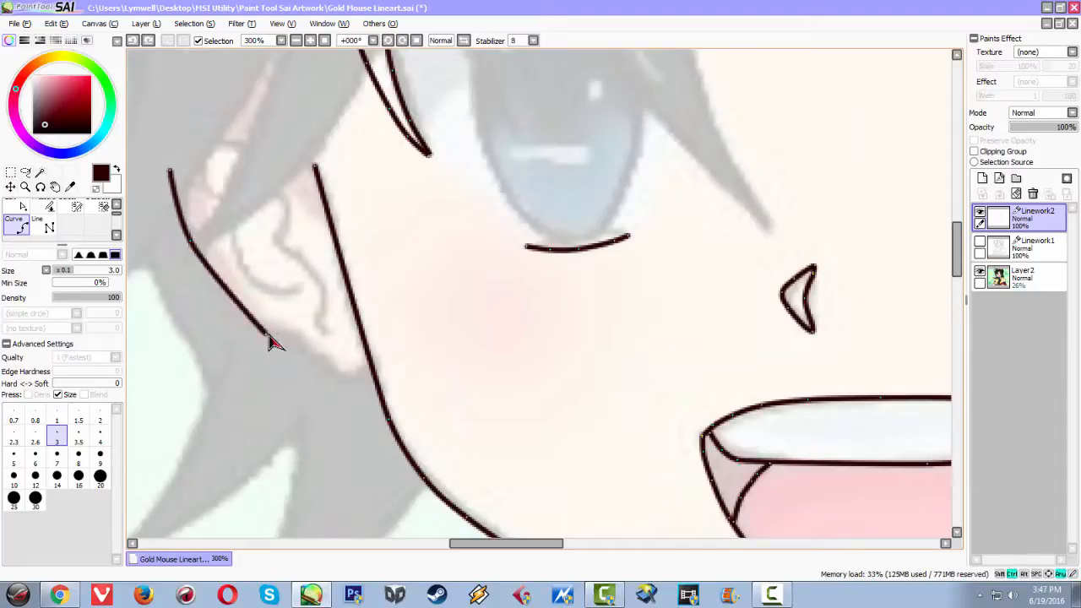
click(223, 306)
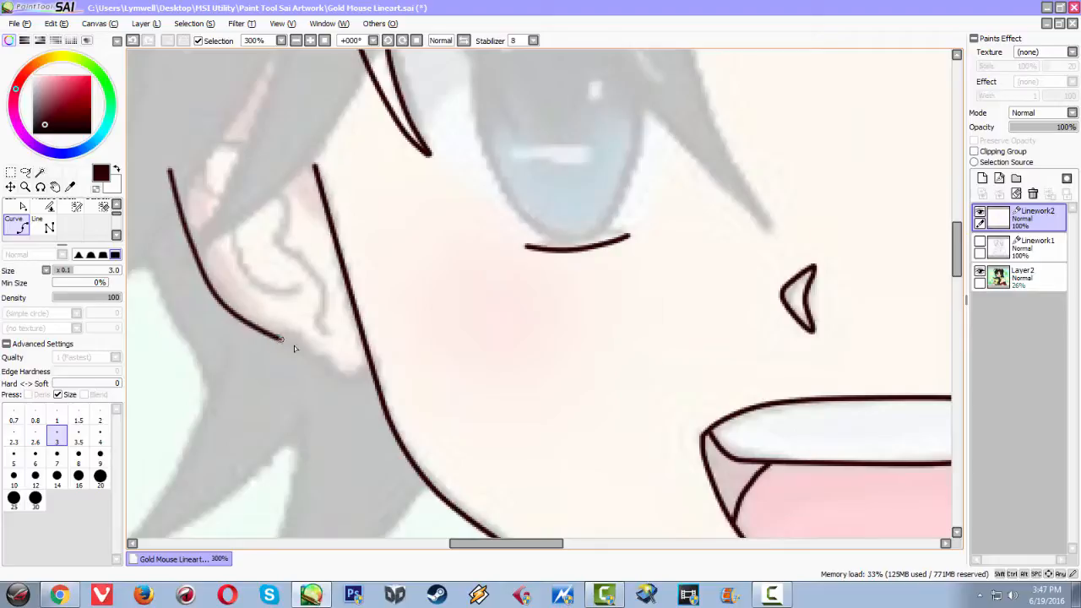
click(321, 364)
key(ctrl+z)
click(321, 366)
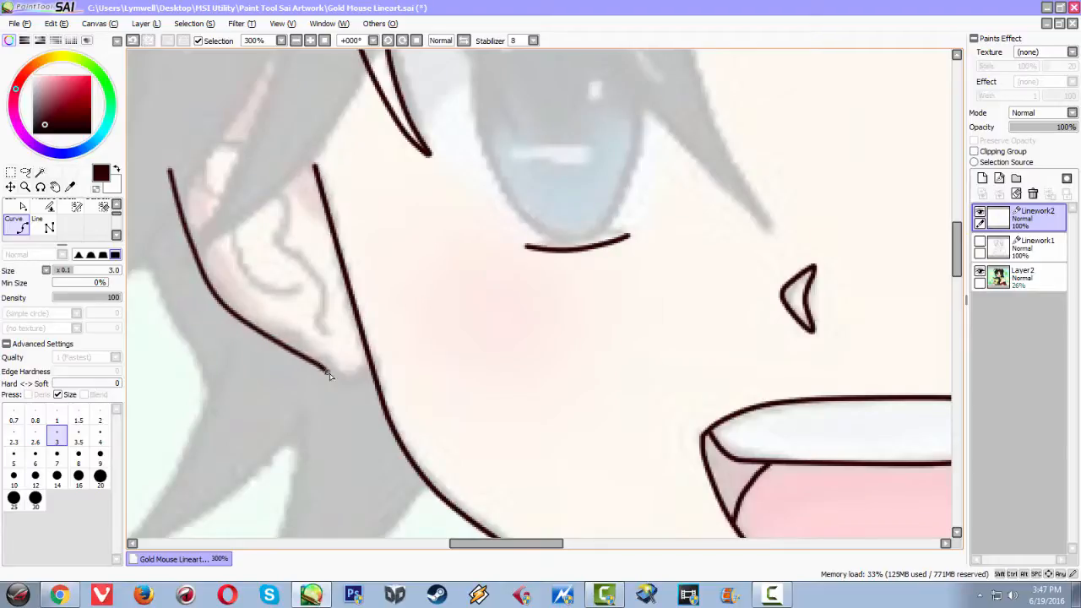
double_click(378, 391)
Examine the traced face lines around the character's right eye and right ear, both up close and as a whole.
scroll(407, 378, down, 3)
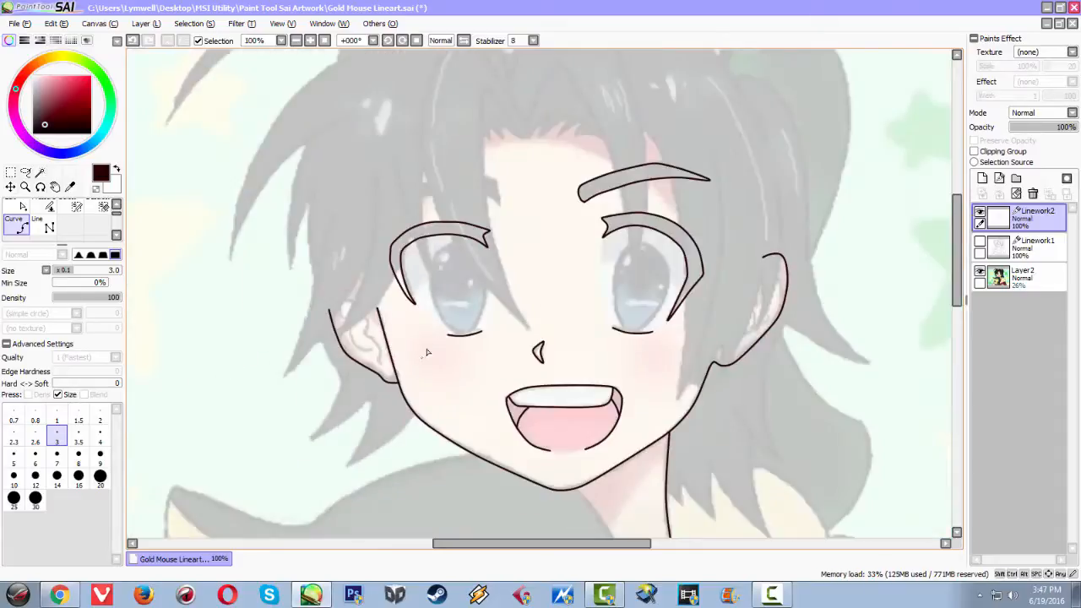
scroll(415, 250, up, 3)
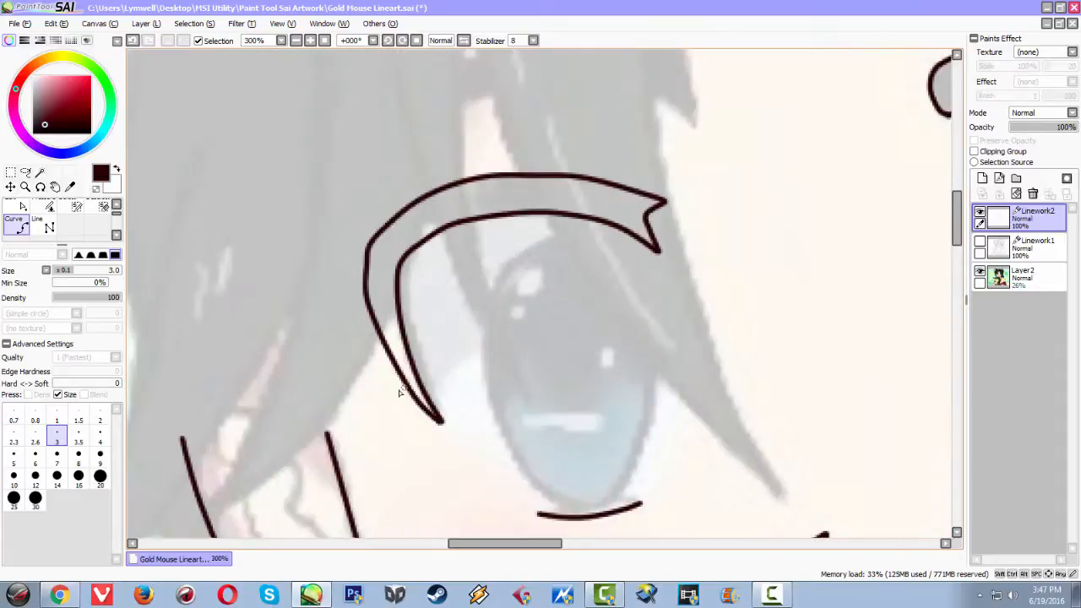
drag(380, 413, 325, 266)
scroll(368, 318, down, 2)
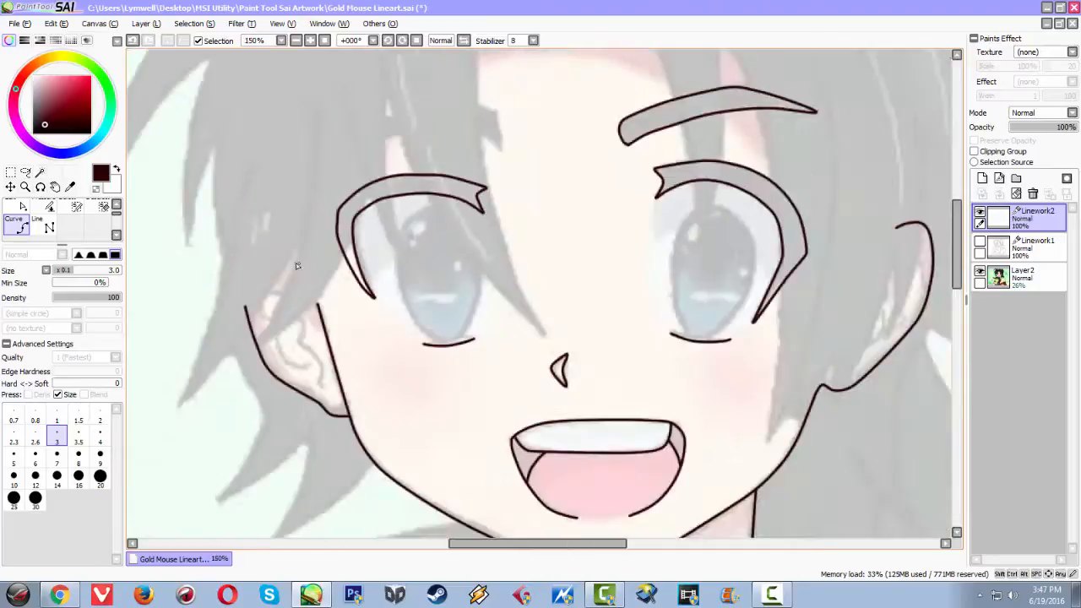
scroll(415, 331, down, 3)
scroll(416, 332, up, 1)
scroll(425, 336, down, 1)
scroll(425, 336, up, 3)
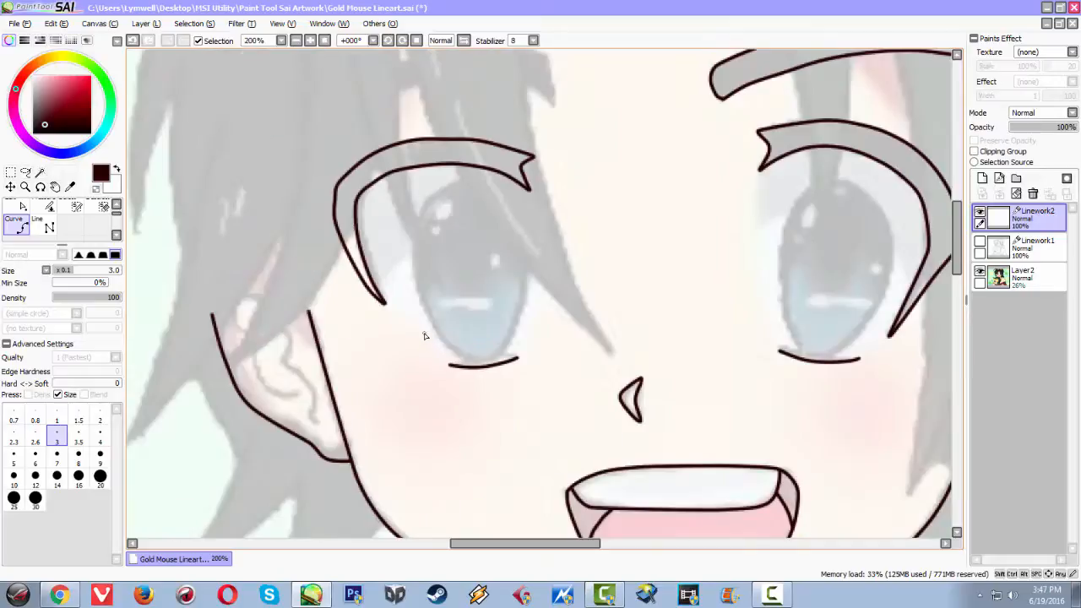
scroll(401, 333, up, 1)
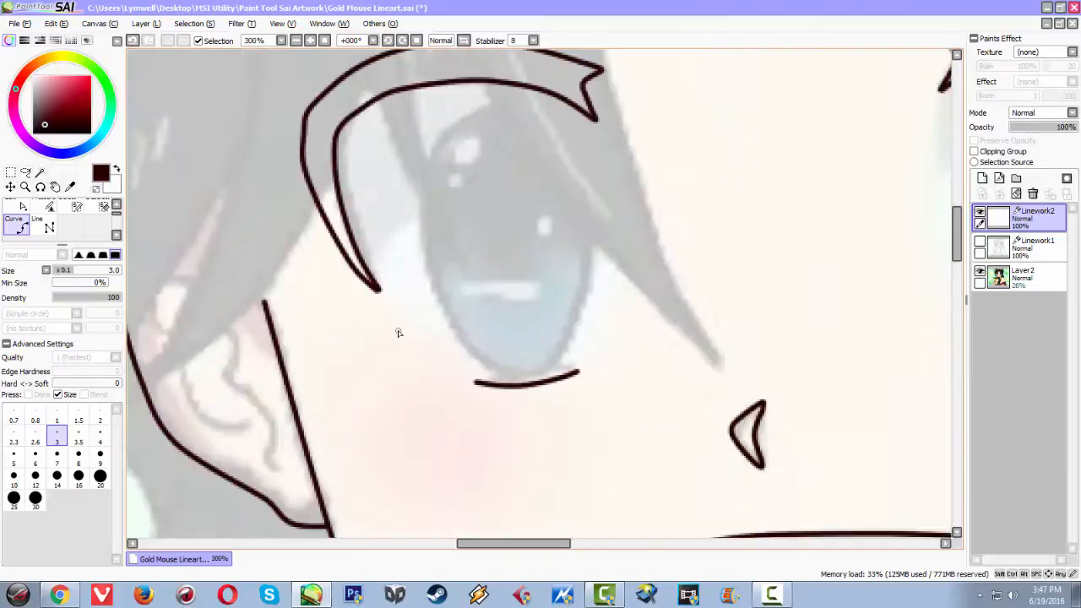
scroll(490, 292, down, 2)
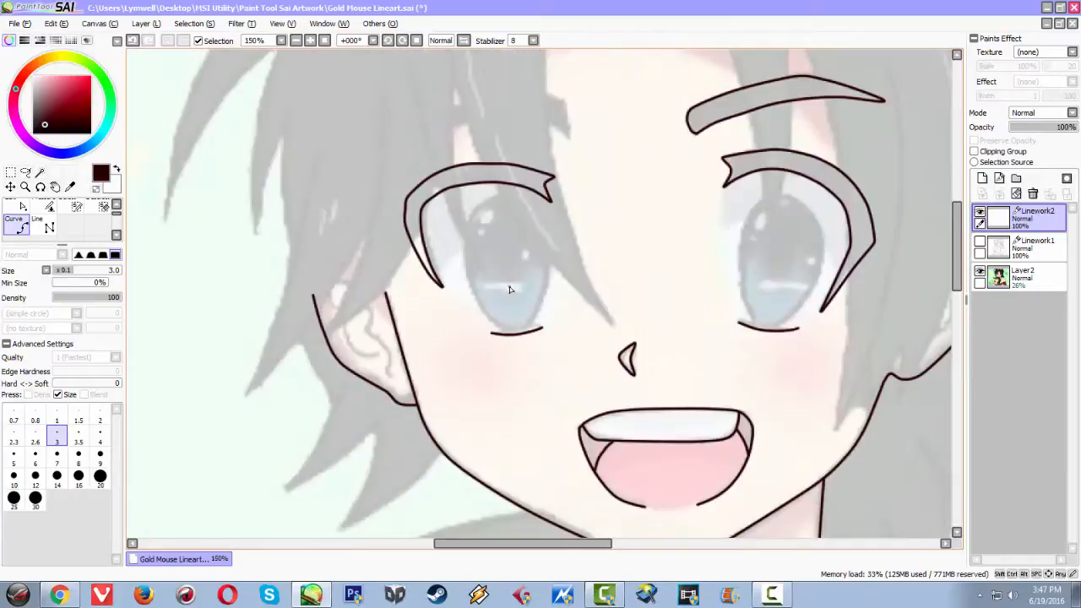
scroll(359, 303, up, 3)
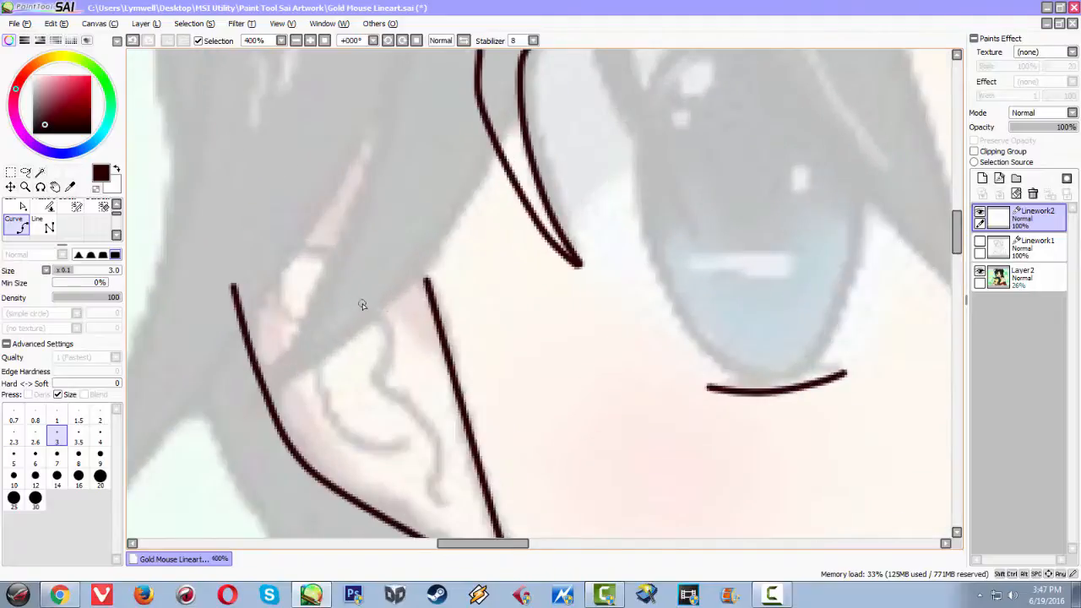
scroll(440, 304, down, 1)
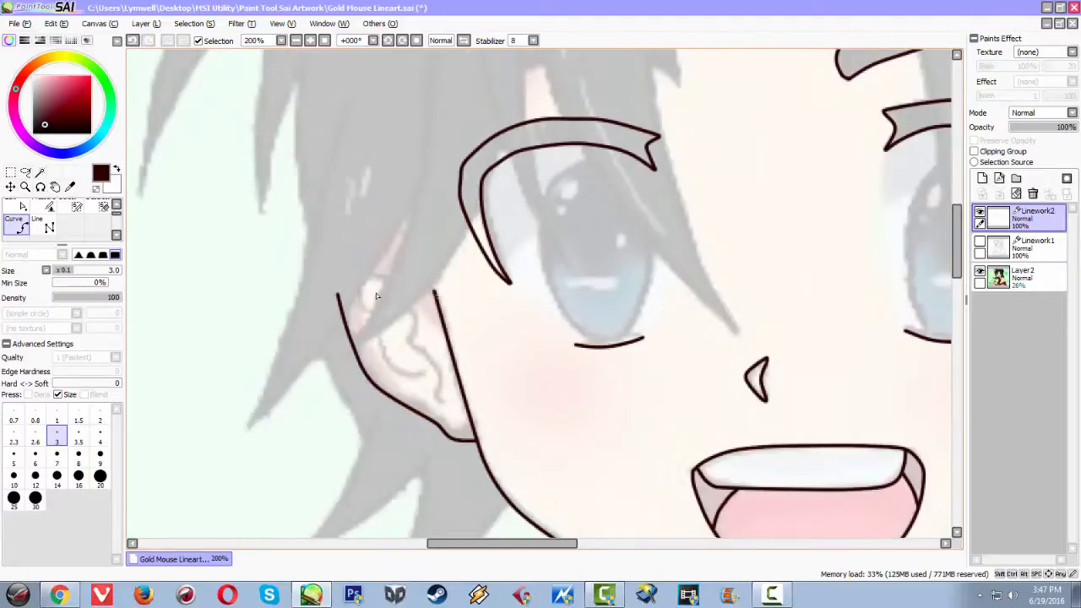
scroll(602, 312, down, 3)
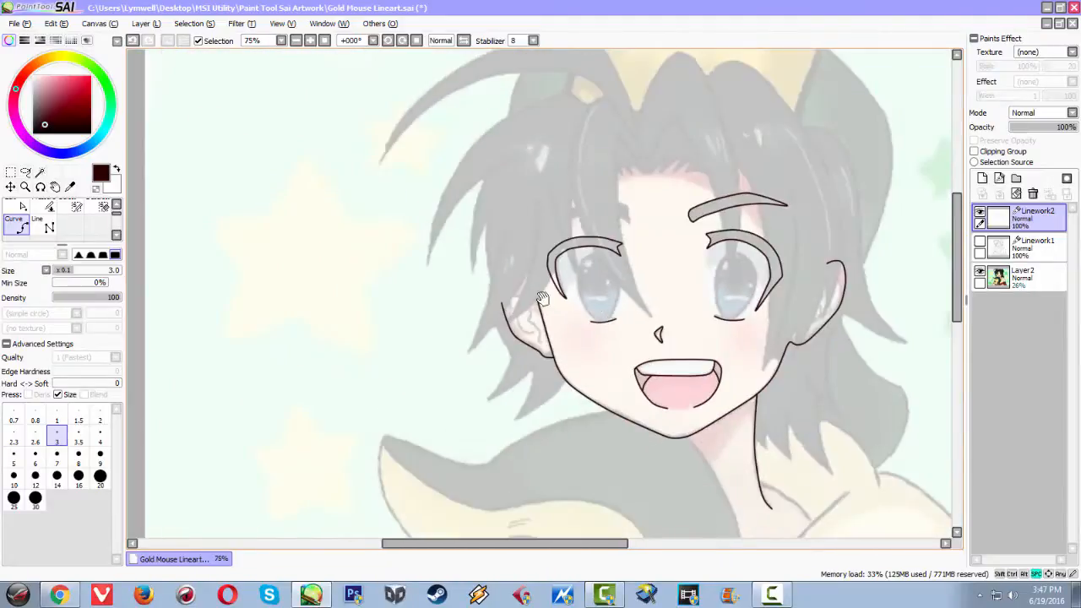
scroll(374, 248, down, 2)
Trace the inner ridge of the right ear as one curve, arching over the top and winding down to a small hook above the lobe.
scroll(325, 236, up, 3)
scroll(325, 236, up, 4)
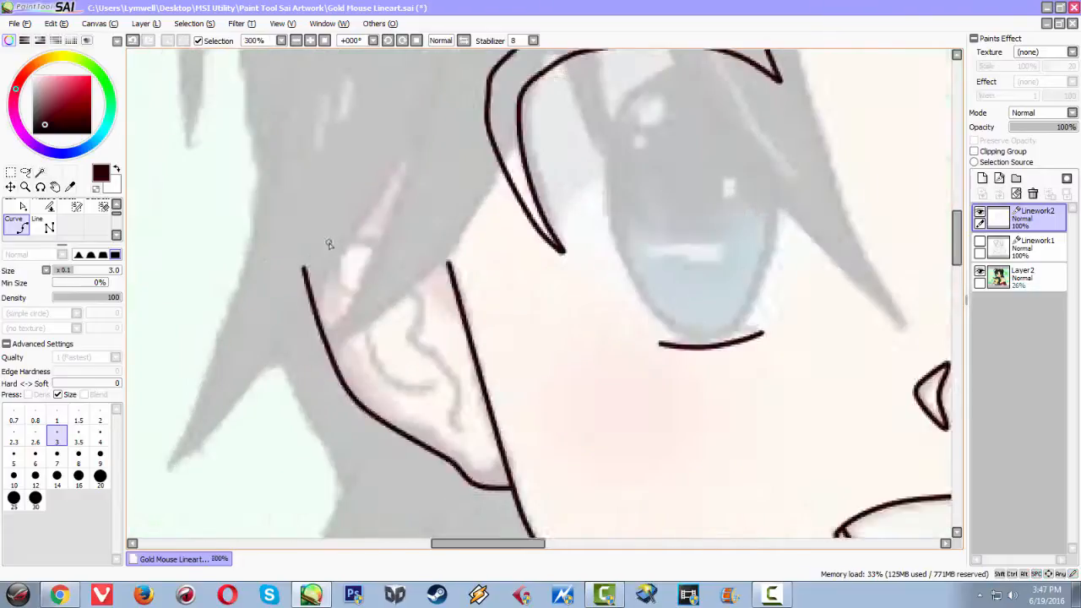
mouse_move(353, 323)
mouse_down()
mouse_move(361, 233)
mouse_move(392, 225)
mouse_move(452, 250)
mouse_move(507, 338)
mouse_move(511, 391)
mouse_move(500, 426)
mouse_move(518, 452)
mouse_up()
click(520, 455)
drag(504, 403, 465, 240)
click(536, 339)
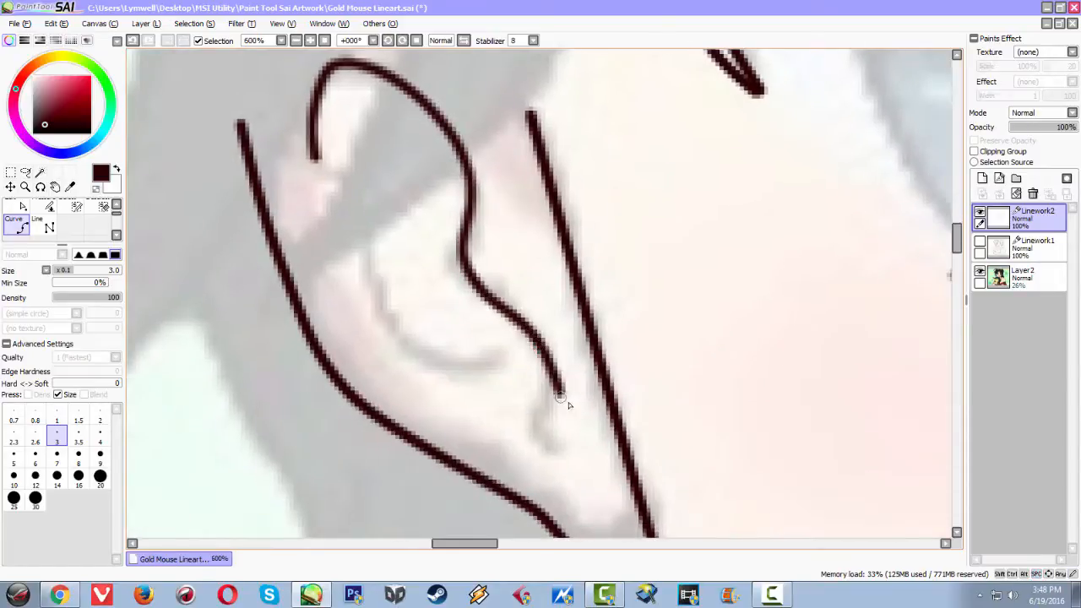
click(577, 436)
click(559, 452)
double_click(561, 452)
Trace the curved inner fold of the right ear between its outer contour and the inner ridge.
click(368, 258)
click(388, 329)
click(440, 389)
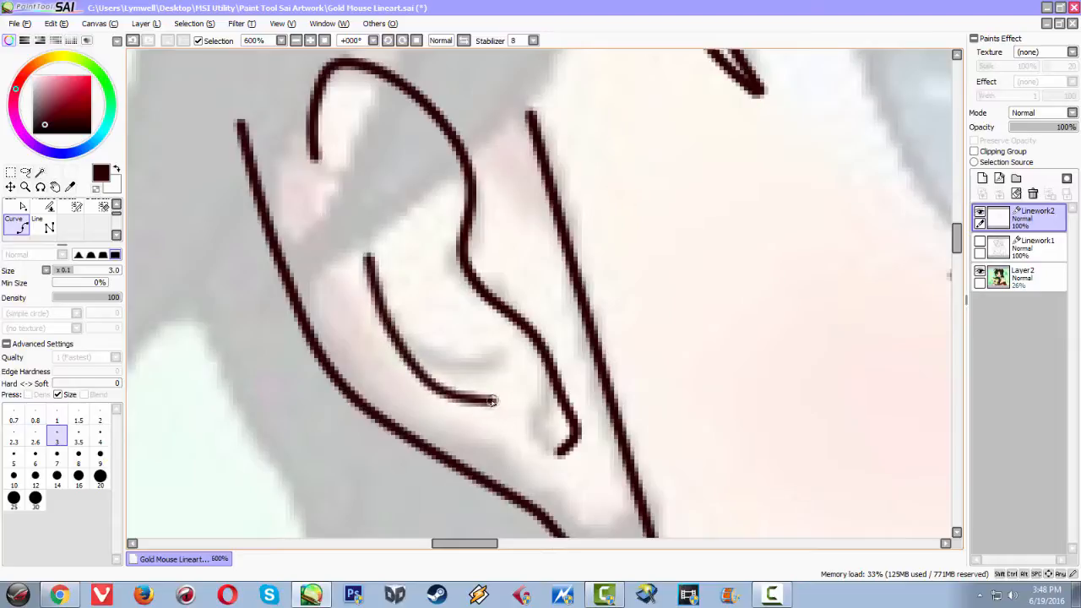
double_click(439, 388)
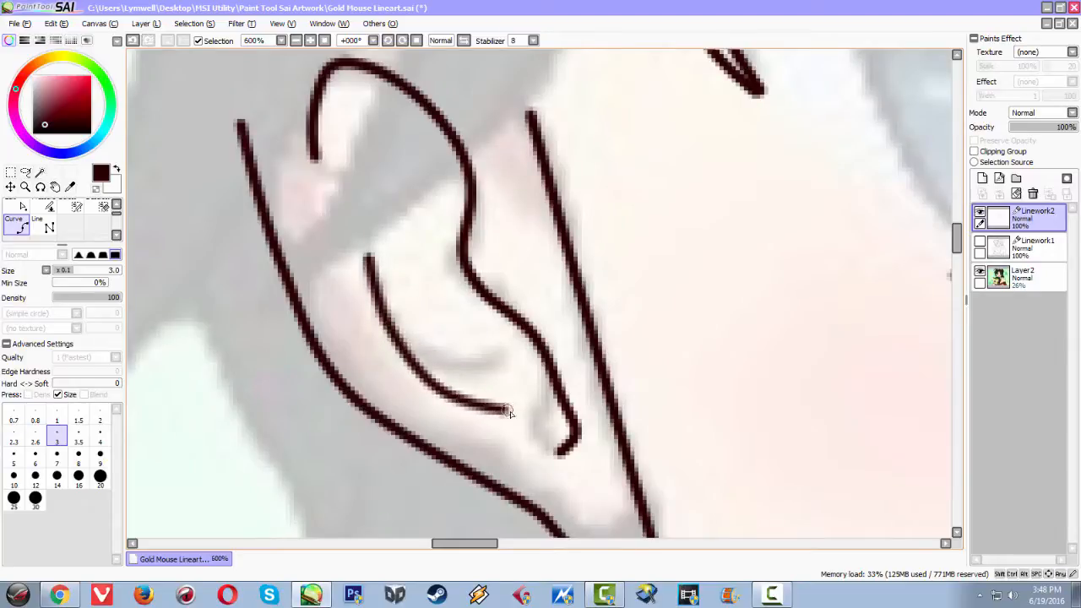
click(518, 411)
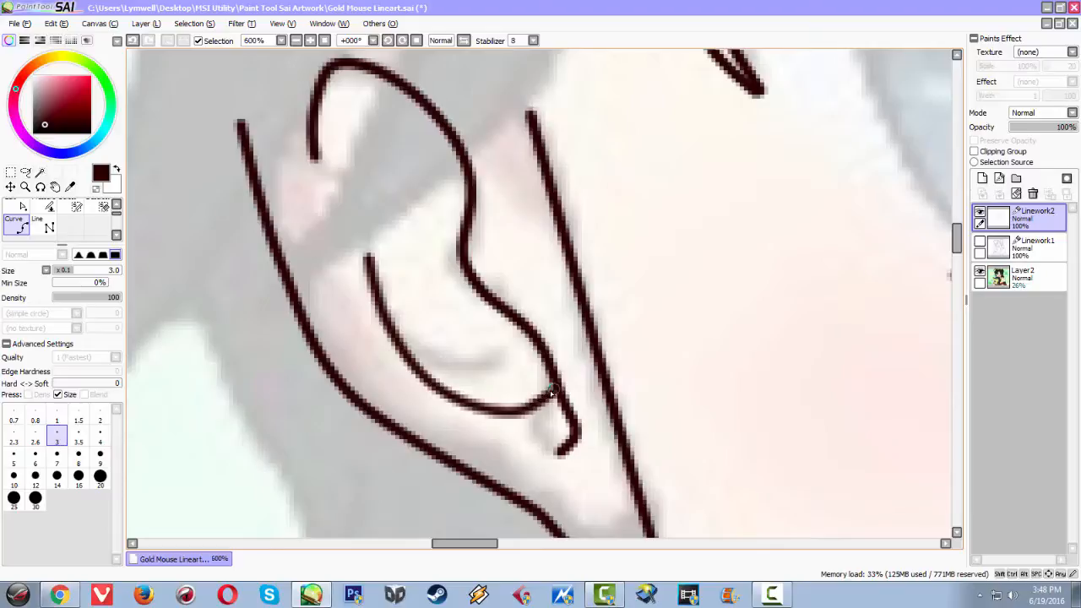
Trace the upper inner ridge of the character's left ear as an arch inside the outer contour.
key(space)
drag(635, 364, 282, 324)
scroll(391, 323, down, 4)
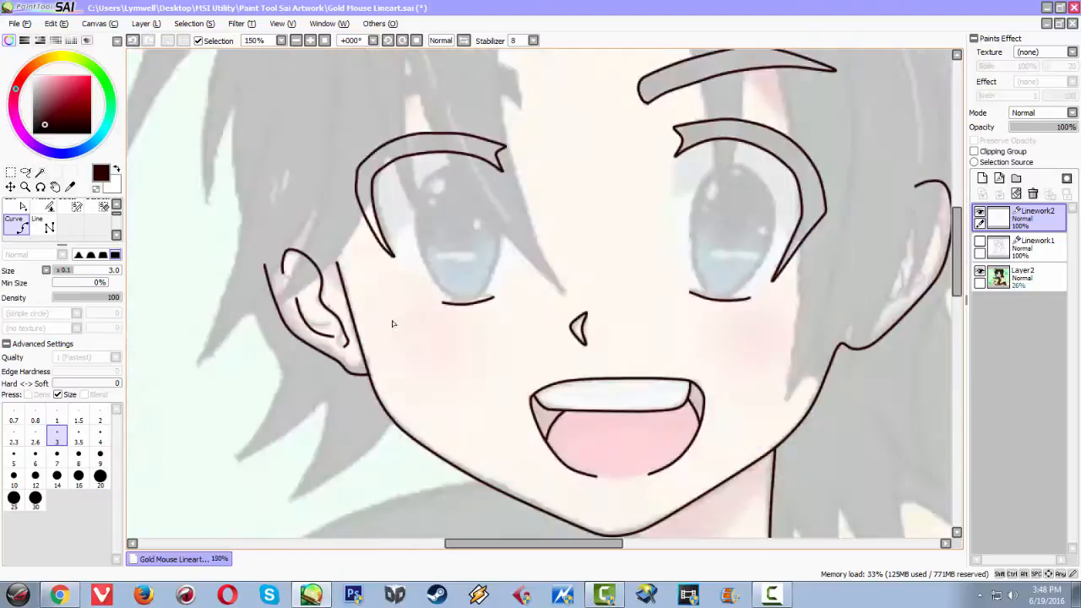
scroll(529, 349, up, 1)
key(space)
drag(589, 359, 321, 365)
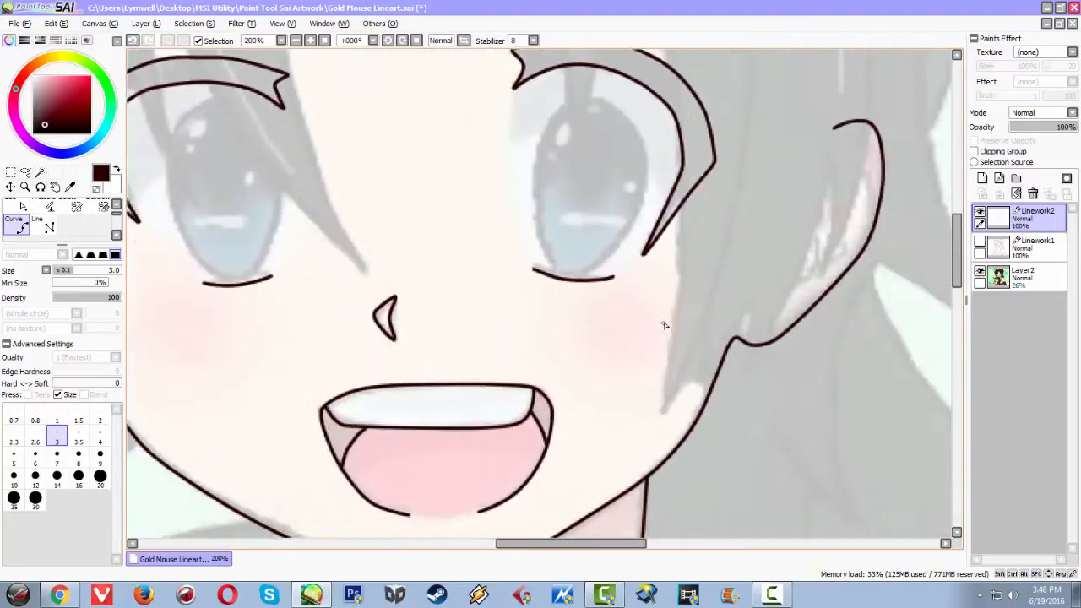
scroll(675, 310, up, 1)
drag(684, 325, 363, 349)
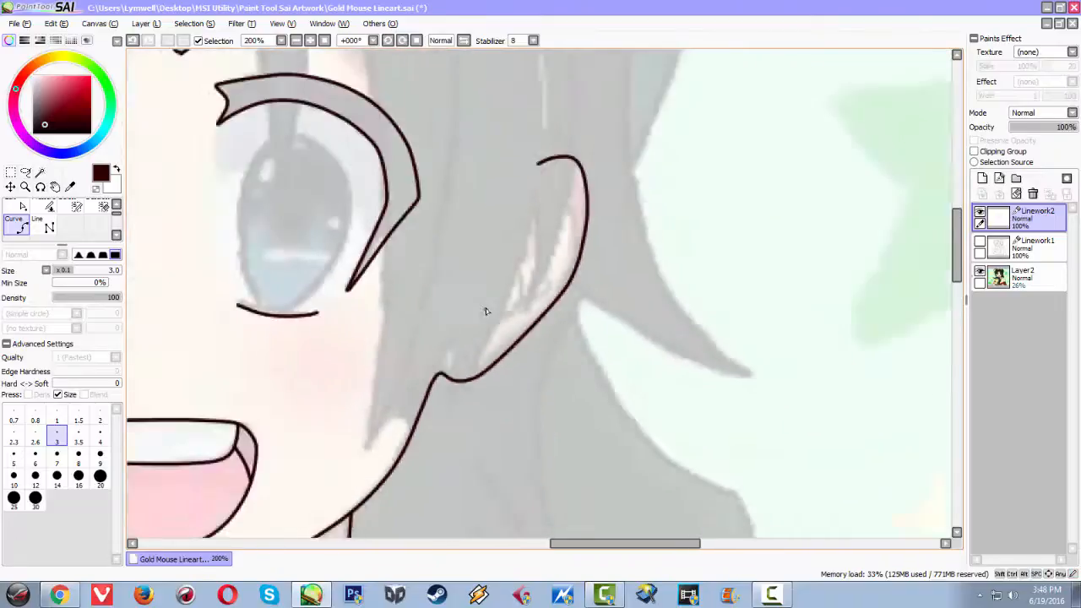
scroll(486, 311, up, 1)
mouse_move(522, 201)
mouse_down()
mouse_move(554, 177)
mouse_move(592, 87)
mouse_move(621, 70)
mouse_move(654, 80)
mouse_up()
drag(663, 125, 658, 167)
double_click(657, 167)
Trace the lower inner fold of the left ear and a short curved fold between it and the upper ridge.
scroll(661, 244, down, 4)
scroll(655, 232, up, 4)
click(466, 405)
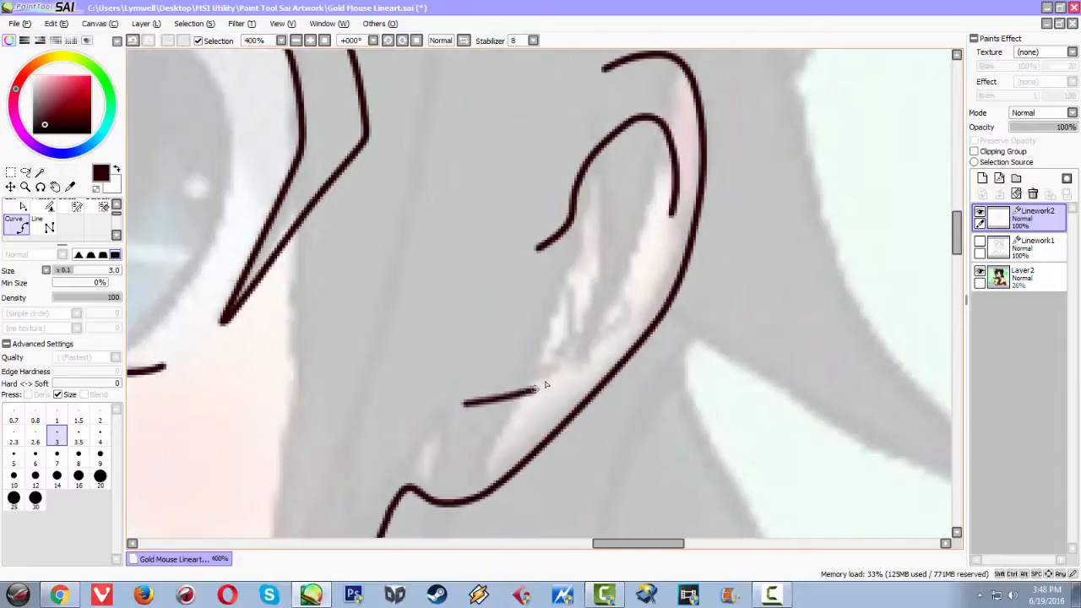
click(563, 360)
click(569, 309)
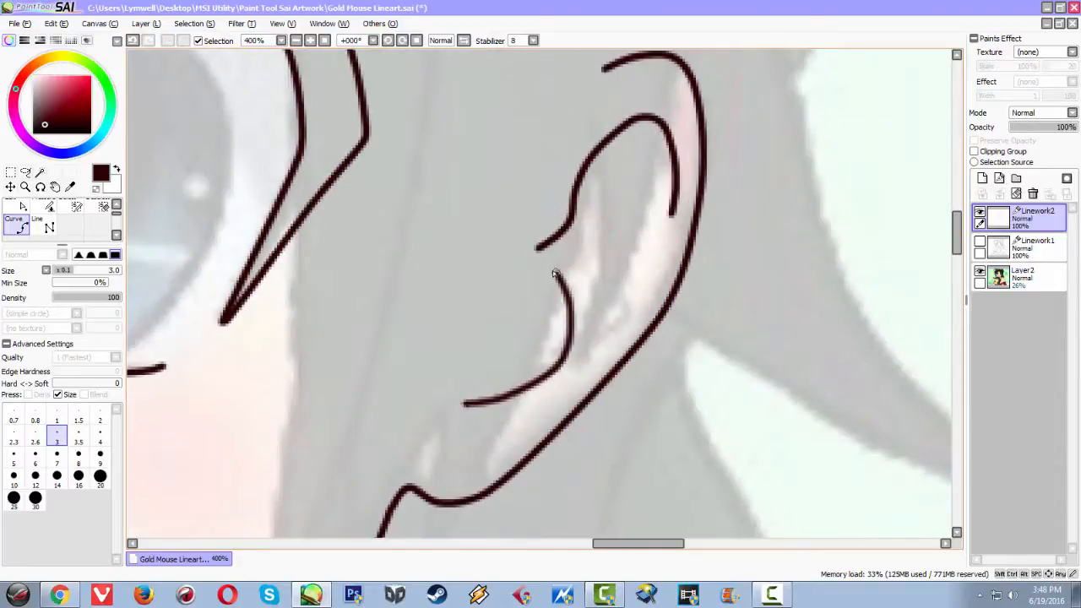
key(ctrl+z)
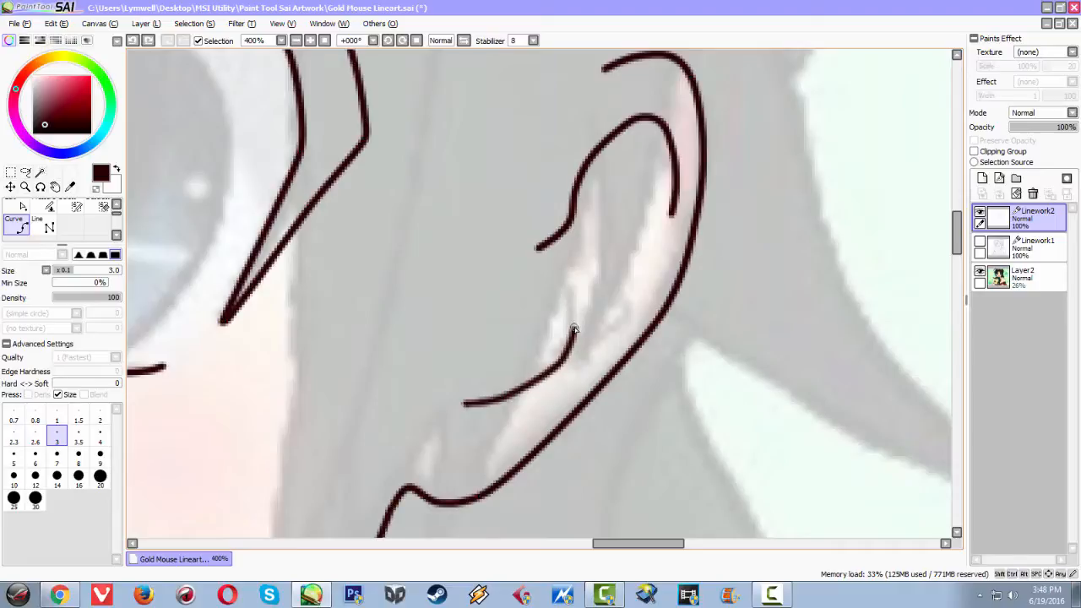
double_click(565, 319)
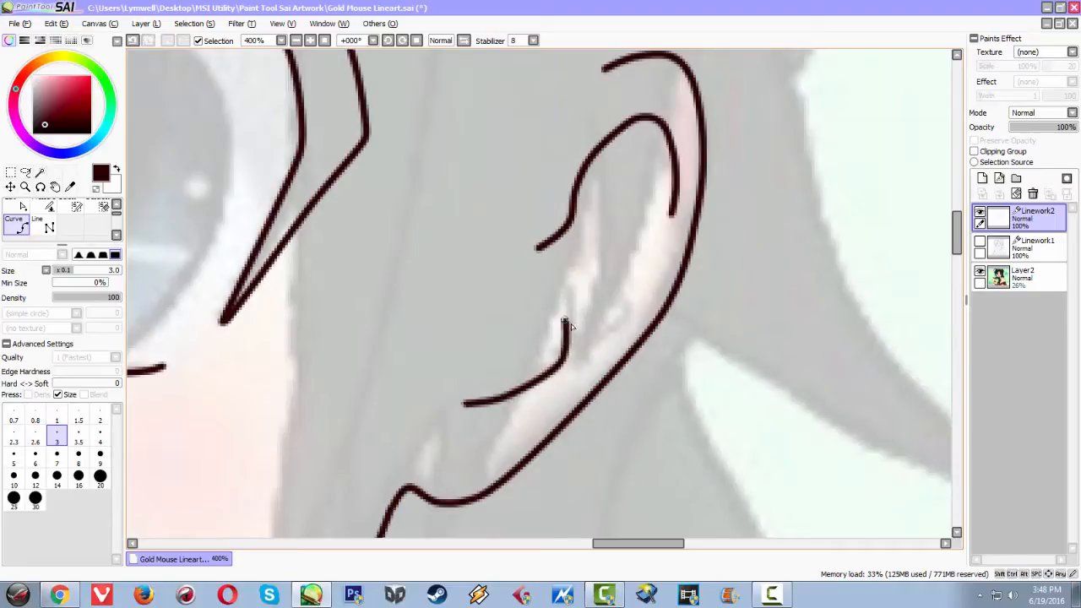
click(589, 290)
click(601, 298)
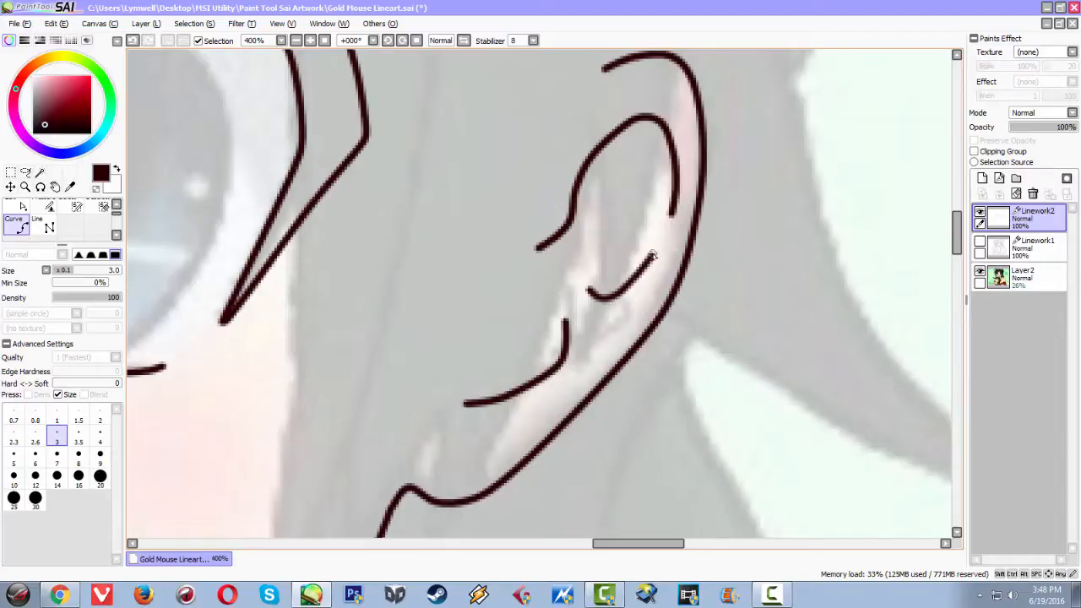
double_click(652, 255)
Trace the inner end and lower edge of the character's right eyebrow, curving out to its pointed outer tip.
scroll(591, 244, down, 8)
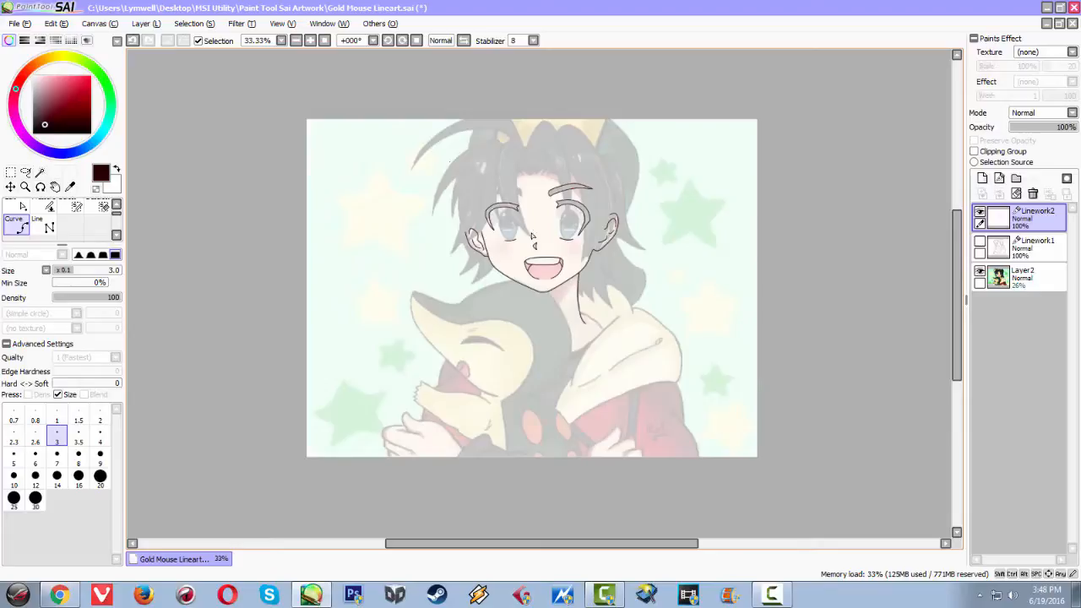
scroll(532, 239, down, 2)
scroll(493, 150, up, 5)
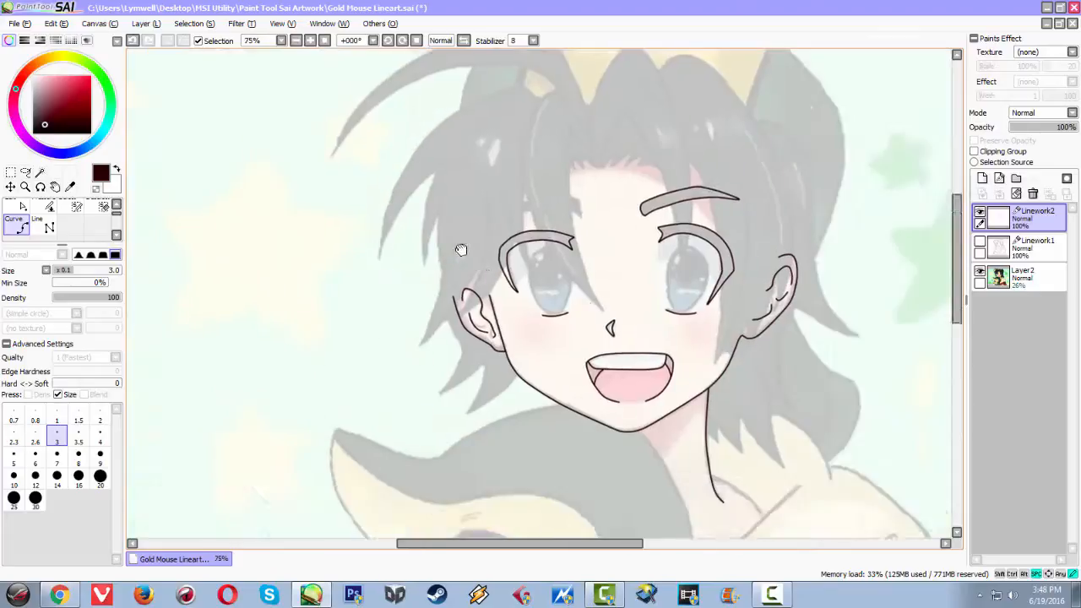
scroll(452, 211, down, 1)
scroll(435, 194, up, 1)
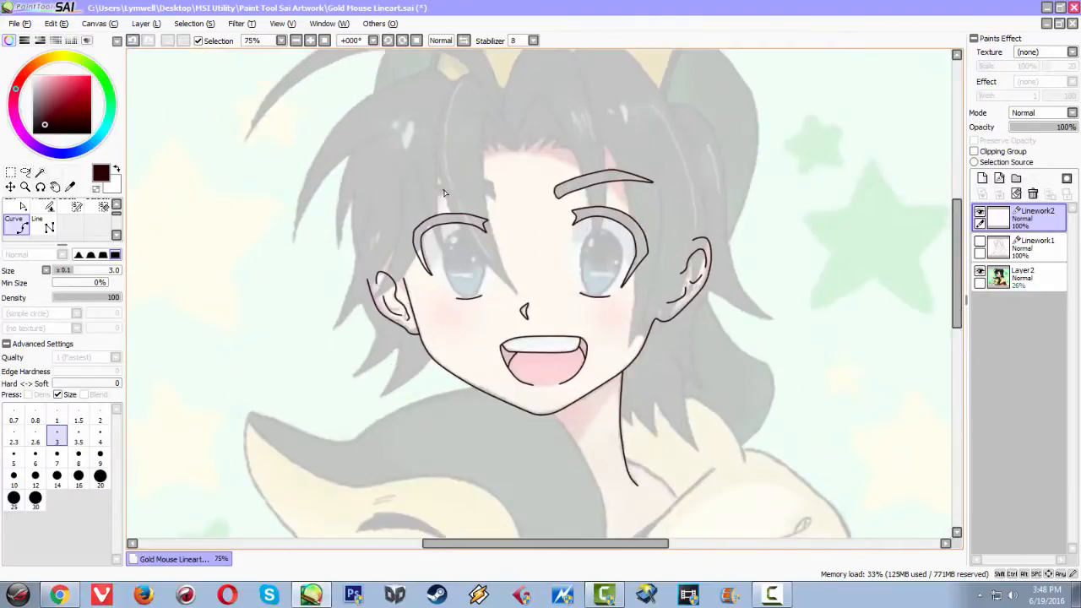
scroll(444, 193, up, 1)
scroll(540, 119, up, 1)
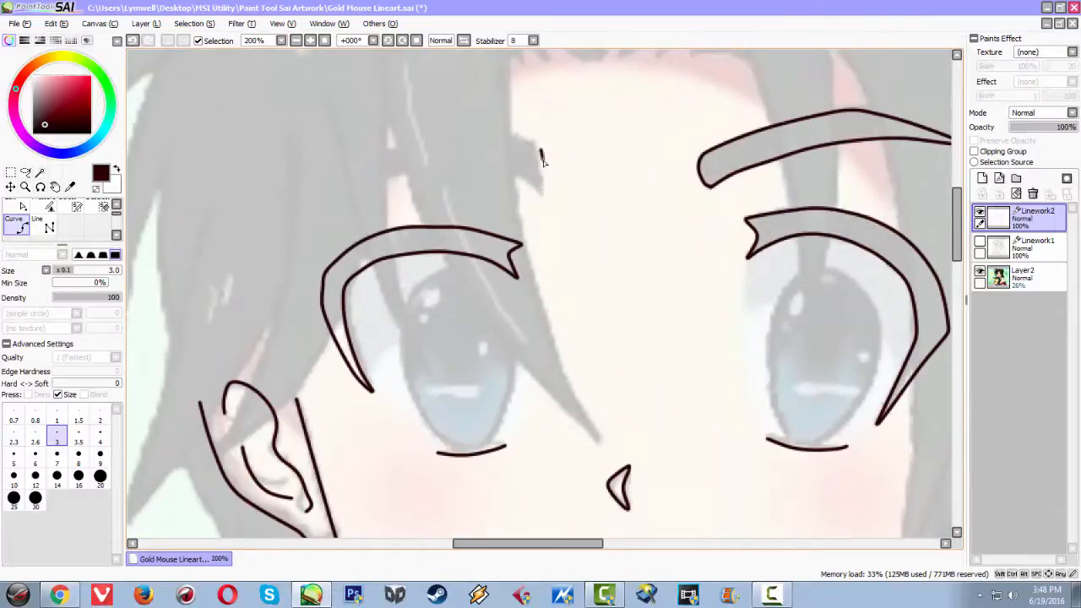
click(543, 190)
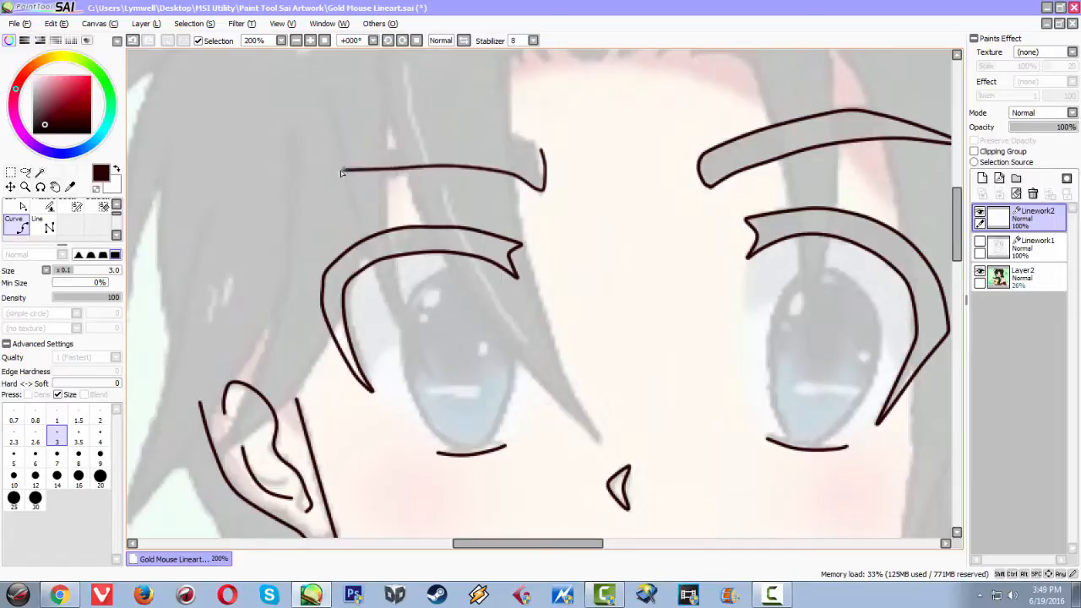
click(309, 207)
Trace the upper edge of the right eyebrow from the outer tip back to the inner end, closing the outline.
click(364, 150)
key(space)
drag(323, 177, 214, 169)
scroll(360, 200, down, 3)
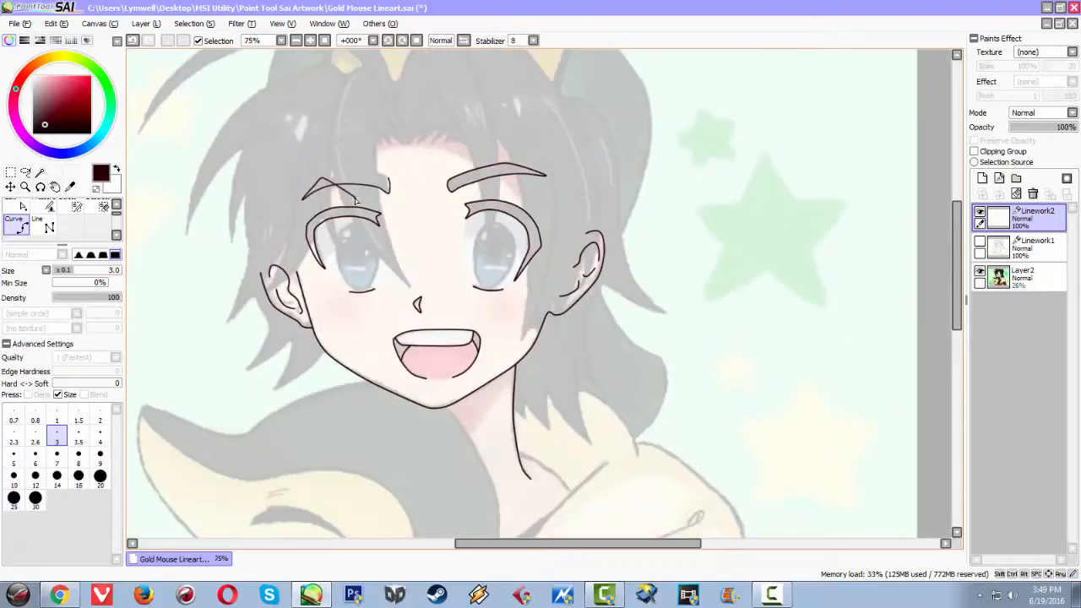
scroll(355, 200, up, 2)
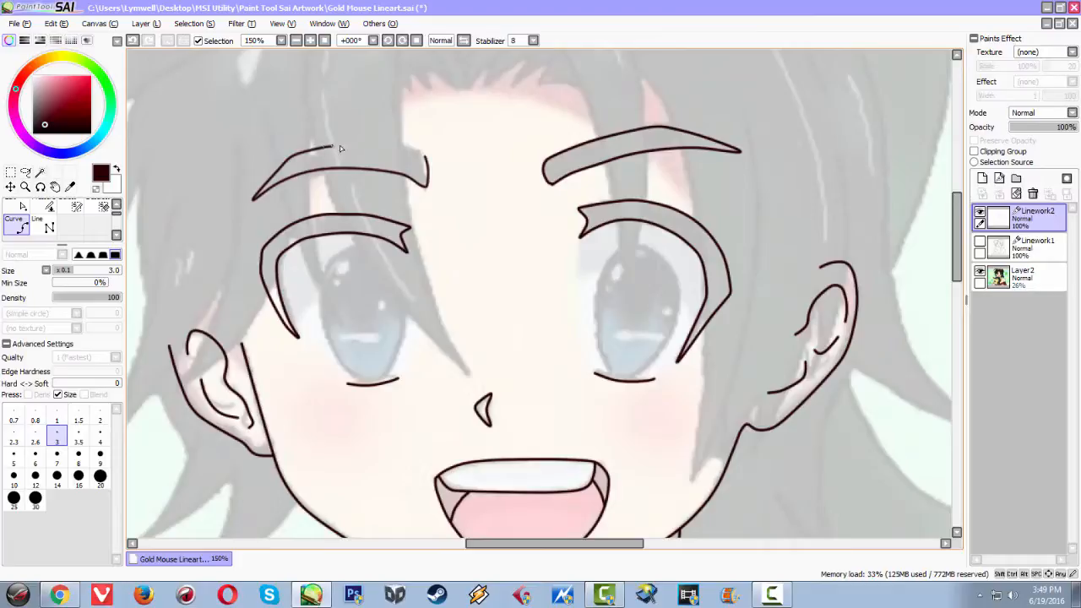
click(422, 156)
key(ctrl+z)
scroll(408, 173, down, 2)
scroll(408, 172, up, 3)
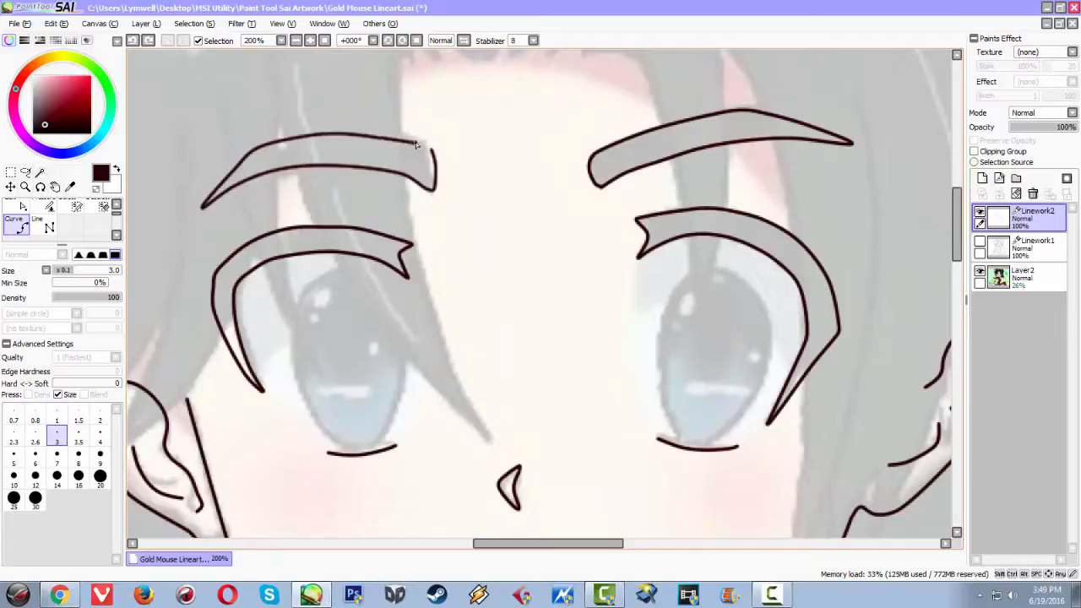
scroll(415, 146, up, 2)
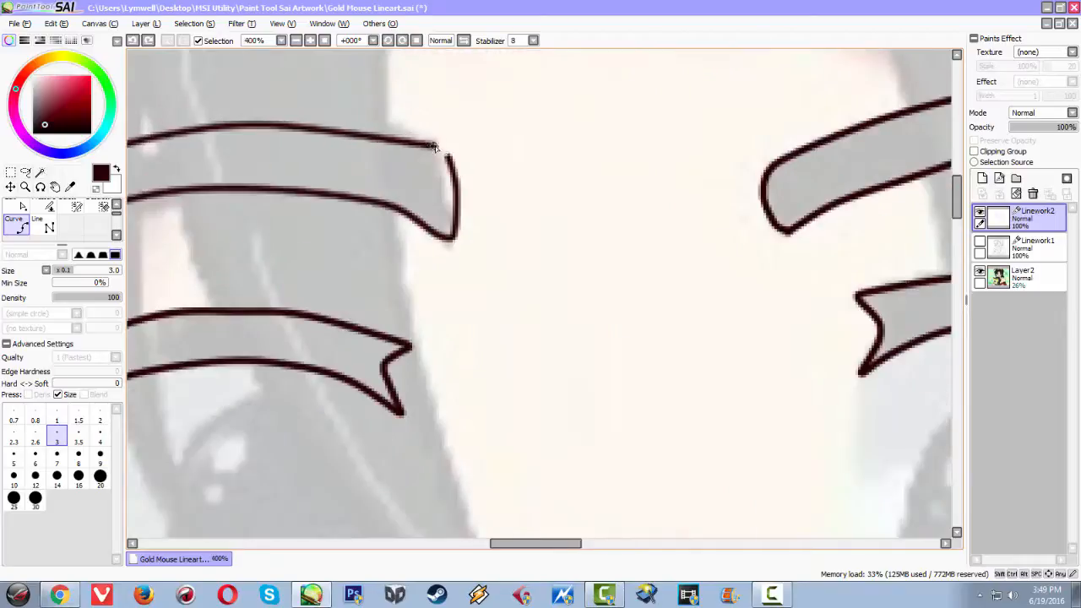
click(321, 119)
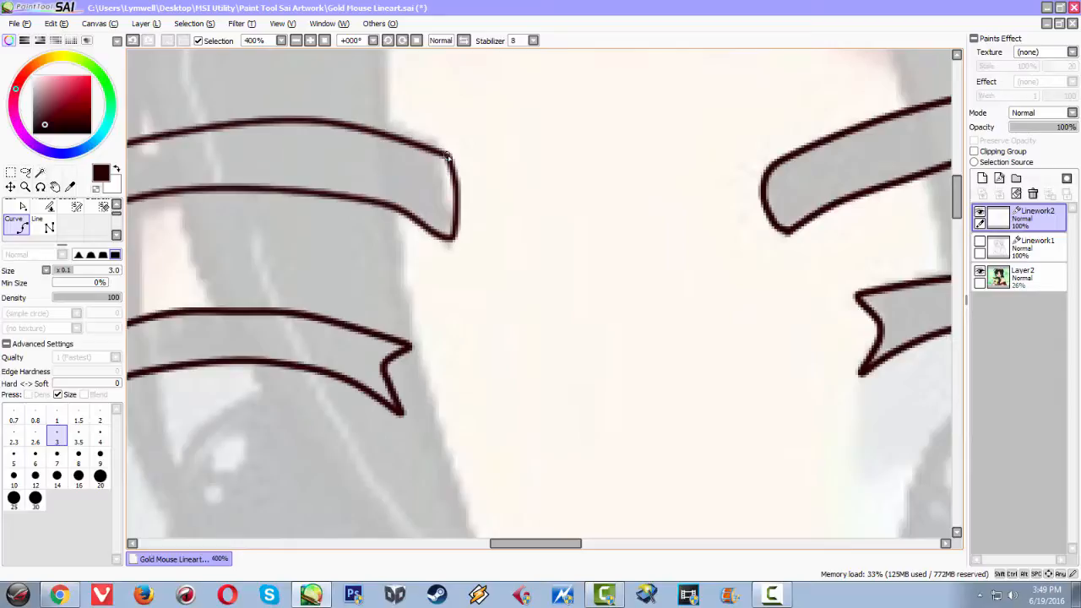
double_click(448, 158)
scroll(506, 194, down, 4)
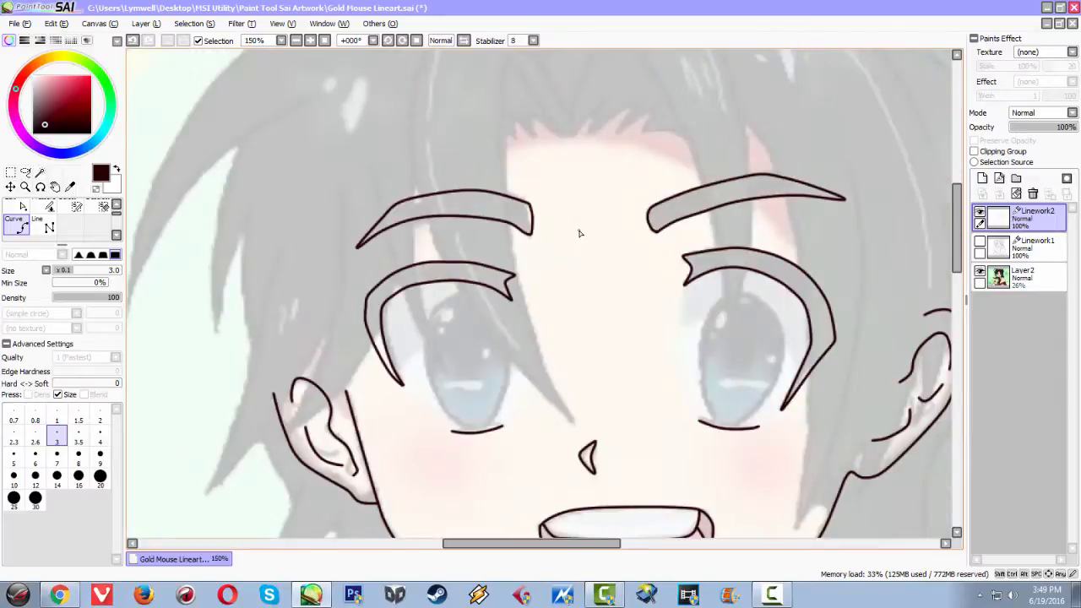
Trace the iris of the character's left eye from the lower lash line up its inner side and over the top.
scroll(579, 233, down, 2)
scroll(579, 230, up, 2)
scroll(579, 230, down, 1)
scroll(616, 266, up, 4)
drag(644, 374, 363, 163)
drag(516, 340, 497, 427)
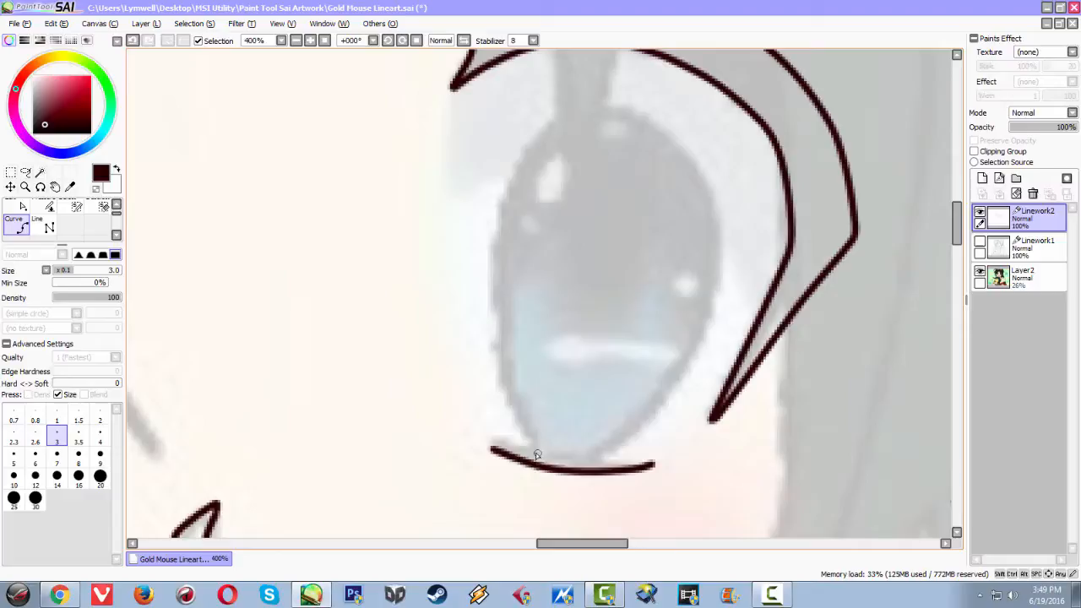
mouse_move(534, 462)
mouse_down()
mouse_move(509, 442)
mouse_move(498, 409)
mouse_up()
key(ctrl+z)
drag(530, 463, 487, 355)
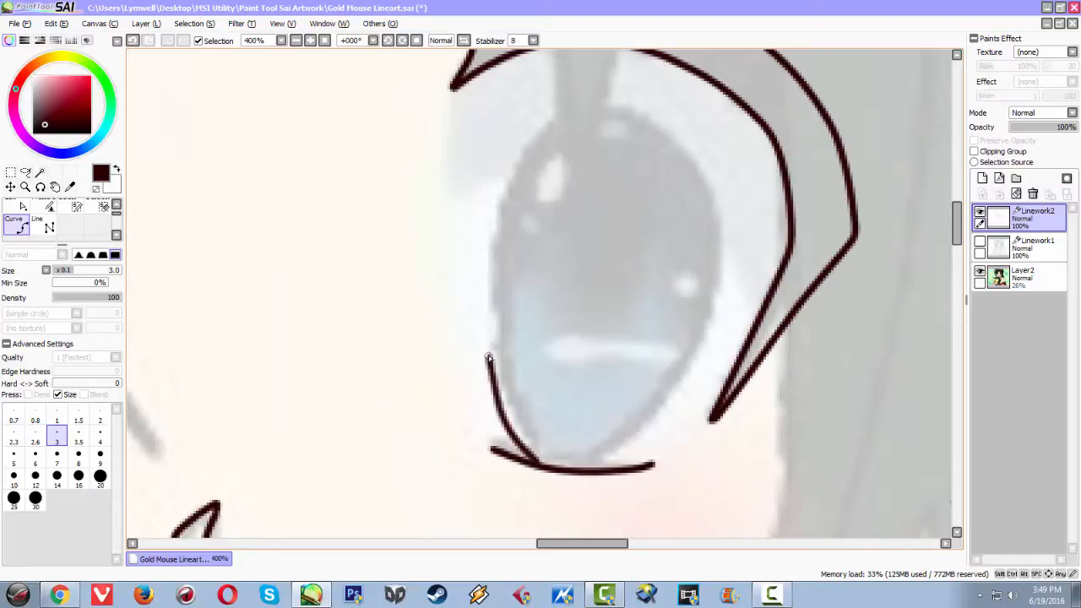
click(488, 354)
click(486, 275)
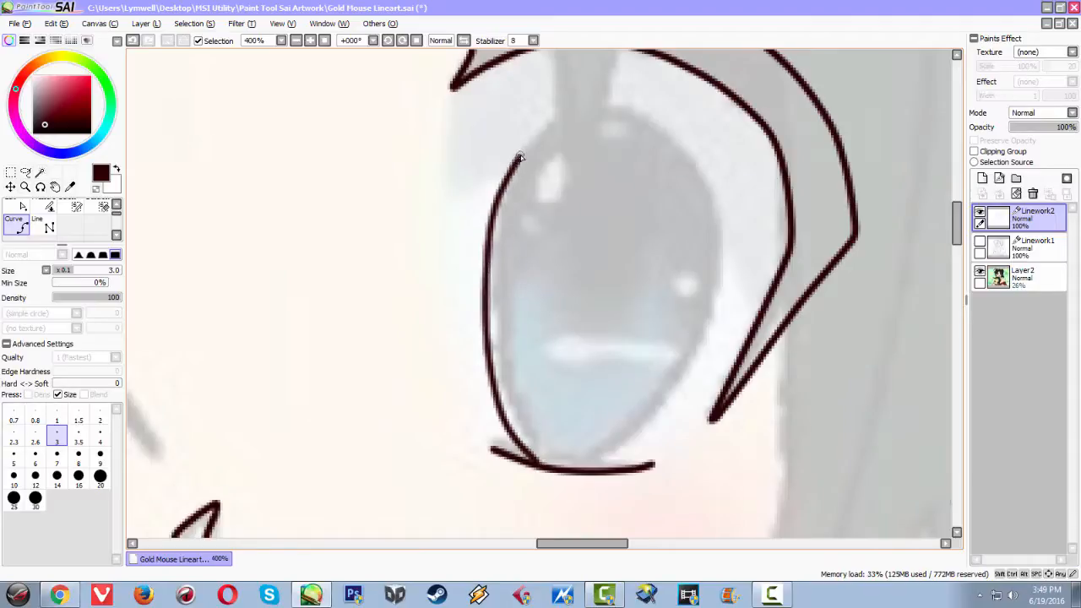
click(544, 128)
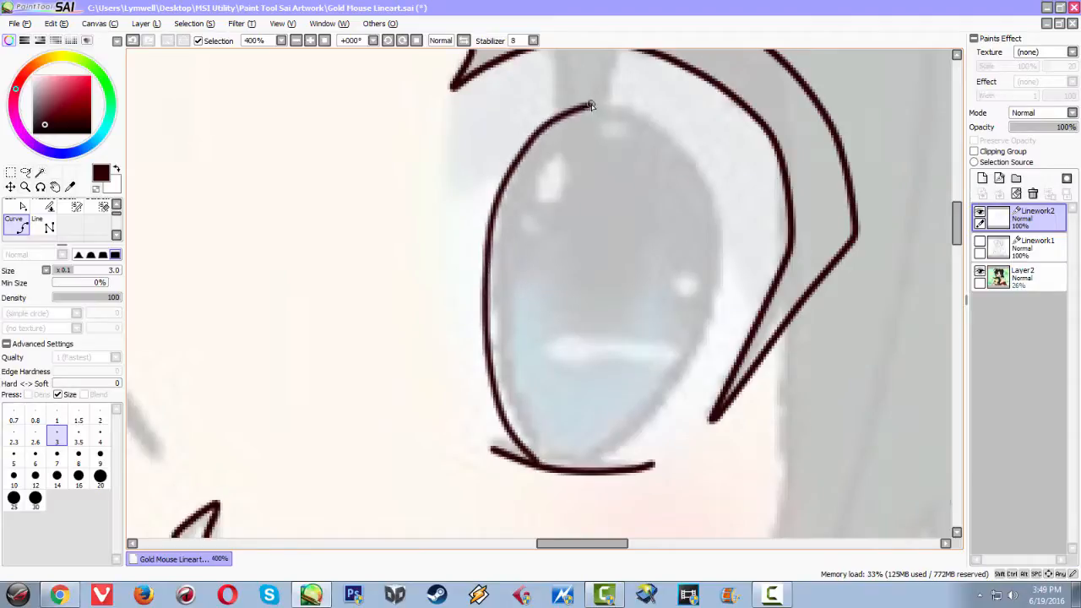
click(635, 105)
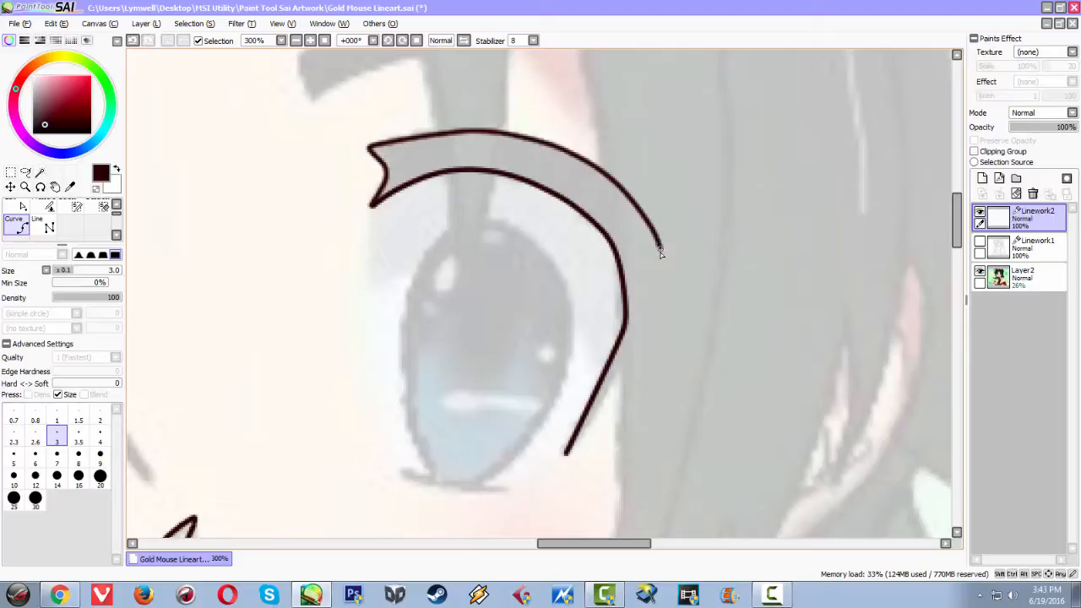
Finish the outer edge of the left eye's upper lash shape, angling at the outer corner and closing at the lower point.
click(673, 319)
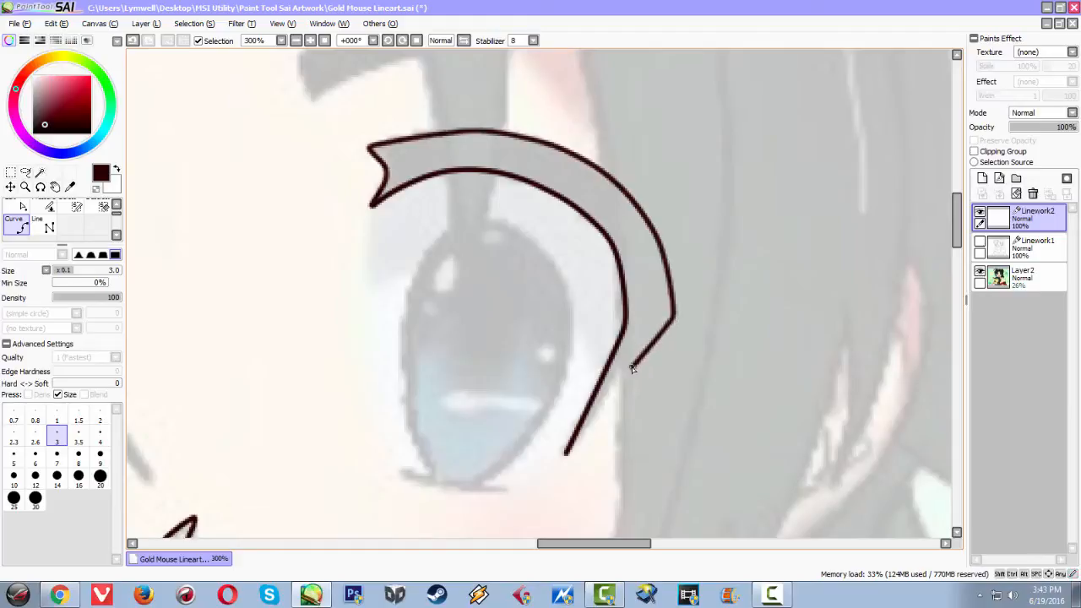
double_click(566, 453)
scroll(560, 245, down, 3)
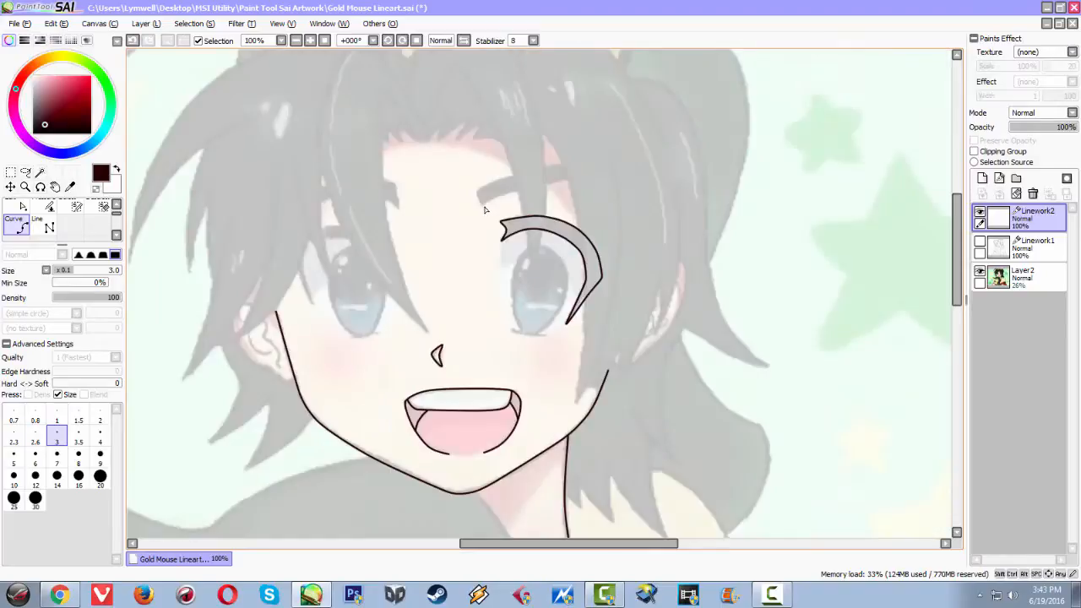
Trace the lower lash line beneath the left iris as one short, shallow curve.
scroll(485, 208, down, 2)
scroll(518, 226, up, 4)
scroll(521, 266, up, 3)
scroll(519, 282, down, 2)
scroll(521, 304, up, 1)
scroll(454, 377, down, 1)
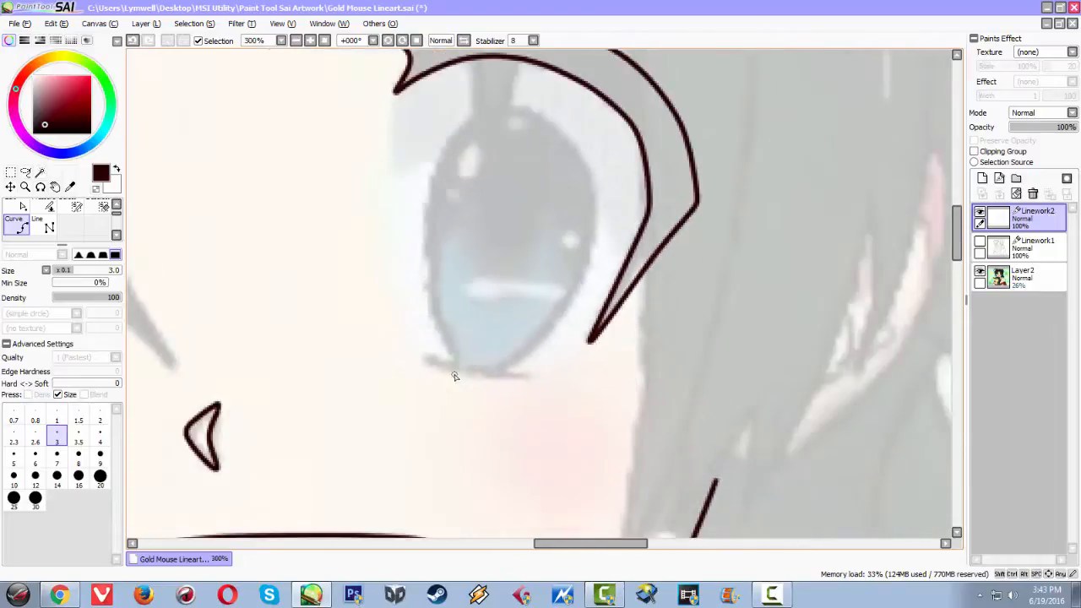
click(419, 359)
key(ctrl+z)
click(424, 363)
click(434, 373)
double_click(525, 379)
mouse_move(524, 380)
mouse_down()
mouse_move(471, 380)
mouse_move(528, 379)
mouse_up()
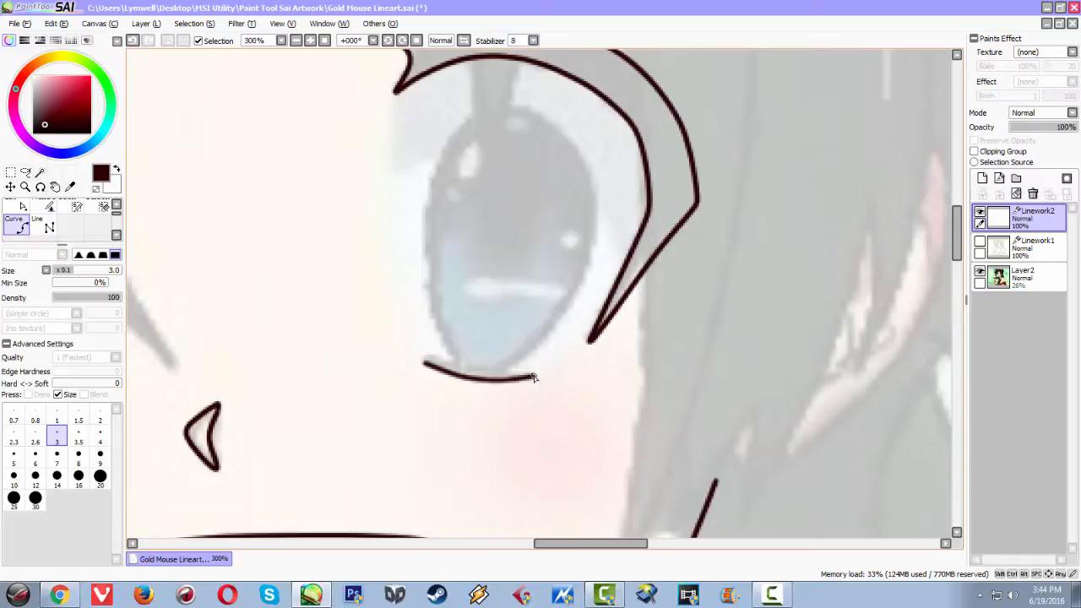
click(534, 378)
key(ctrl+z)
click(538, 376)
key(Return)
Trace the lower edge of the left eyebrow from its inner end to the pointed outer tip.
scroll(546, 374, down, 4)
drag(352, 196, 459, 276)
scroll(458, 275, up, 1)
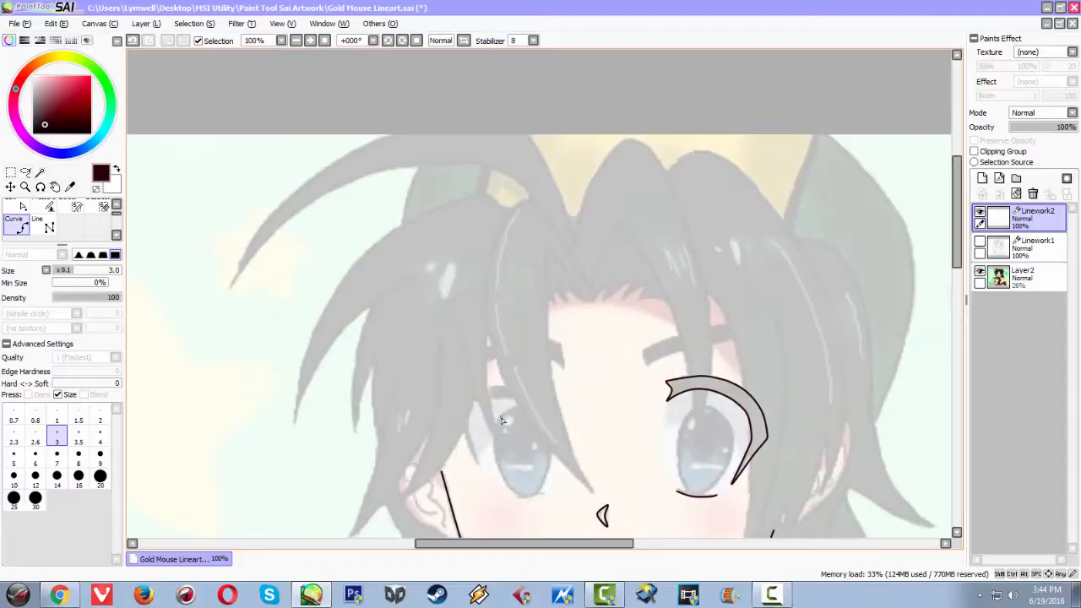
scroll(511, 417, up, 1)
drag(511, 417, 303, 294)
scroll(505, 293, down, 2)
scroll(505, 293, up, 2)
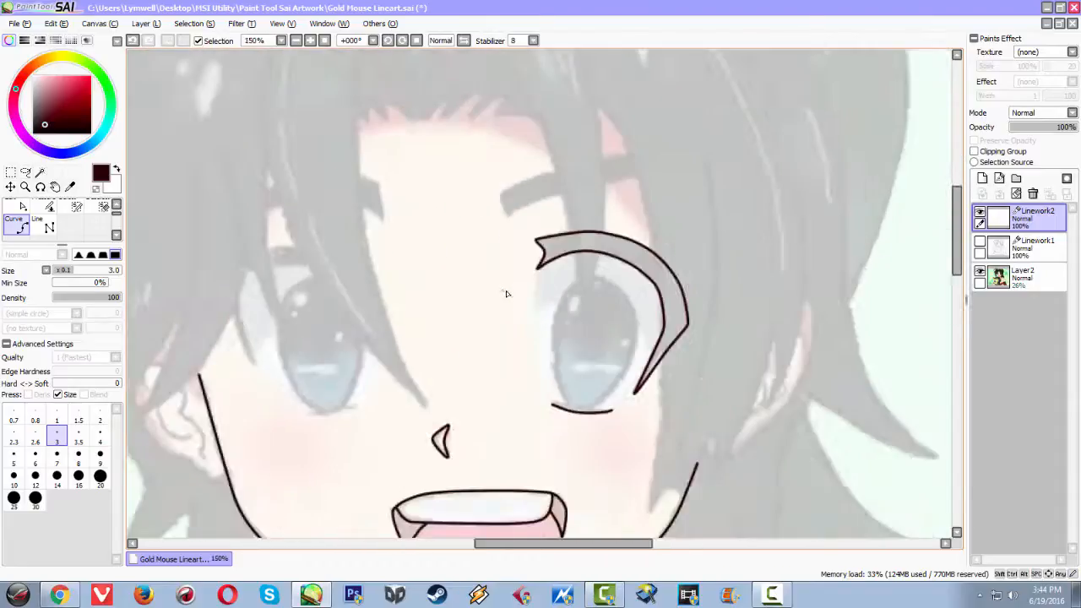
scroll(503, 293, up, 1)
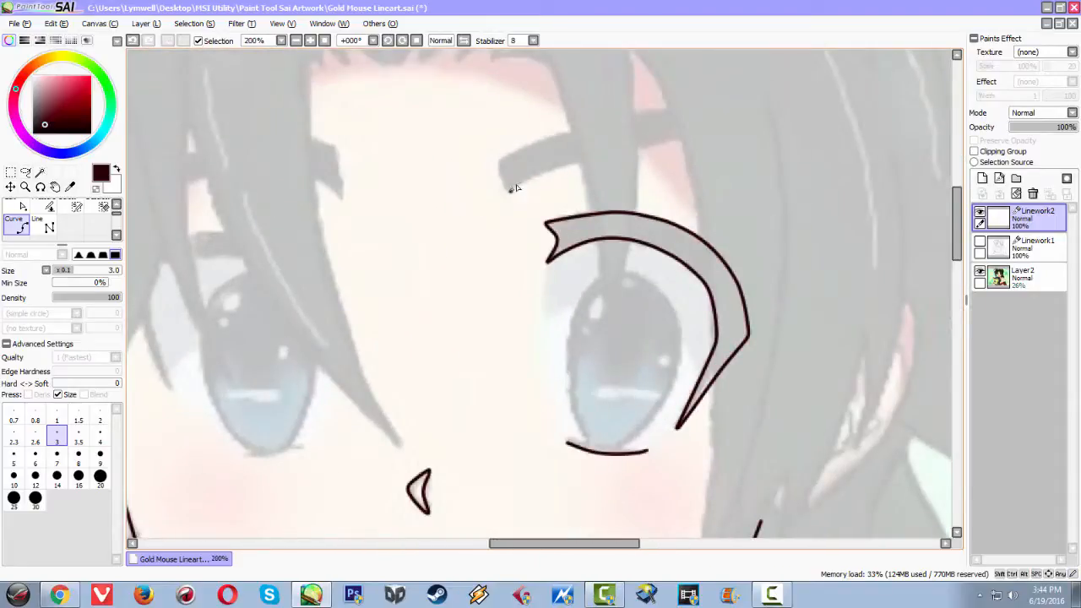
click(534, 177)
click(763, 146)
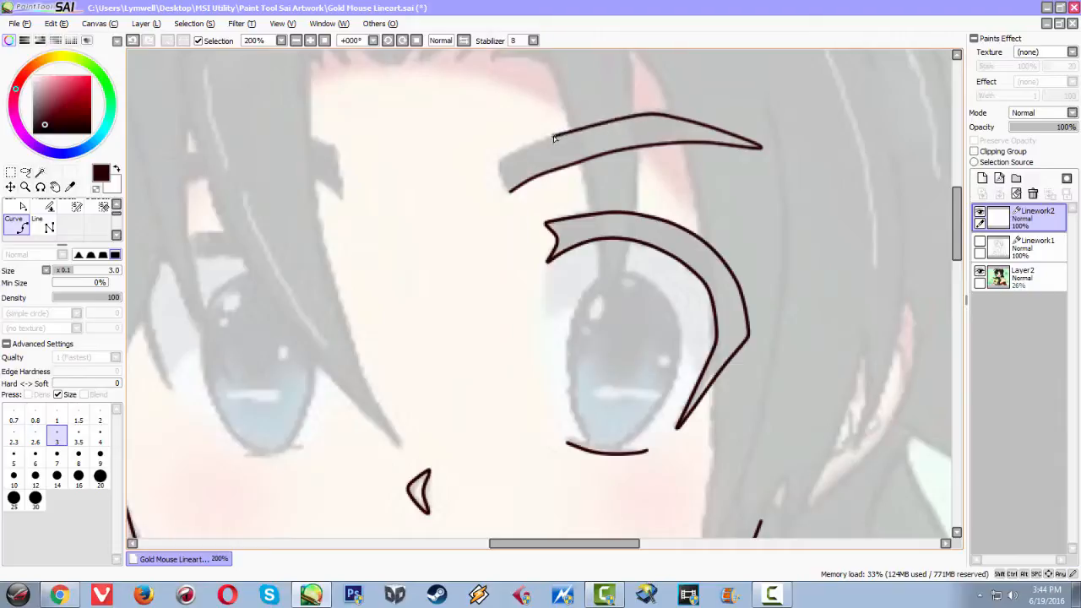
Bring the upper edge of the left eyebrow to its inner end and close the outline with a rounded end.
click(503, 157)
click(498, 172)
double_click(509, 192)
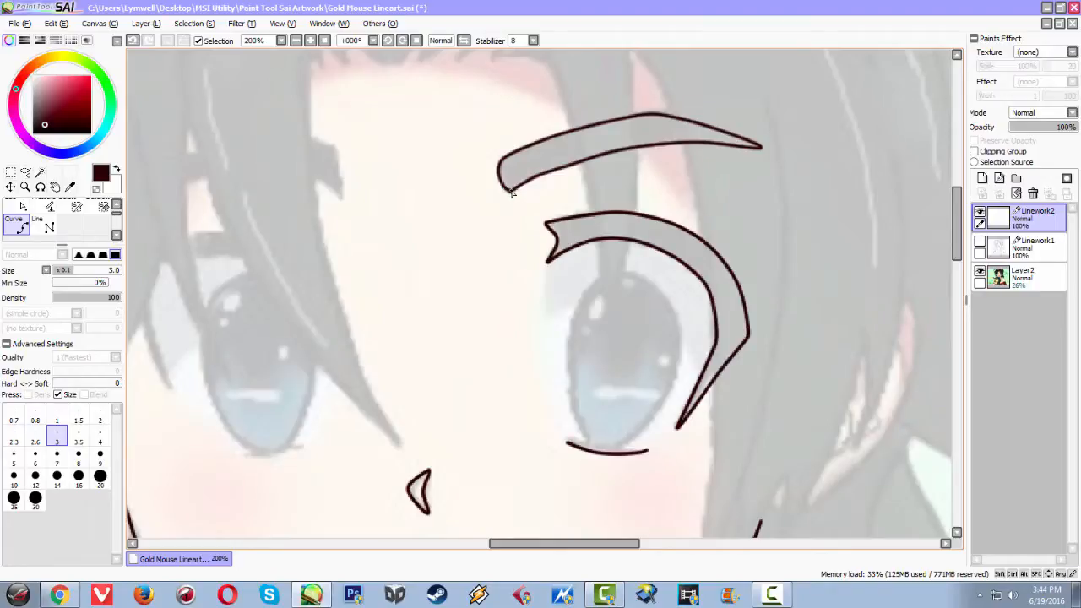
Inspect the traced left eyebrow and eye lines against the faded reference, both up close and within the whole face.
scroll(581, 253, down, 3)
scroll(586, 247, up, 3)
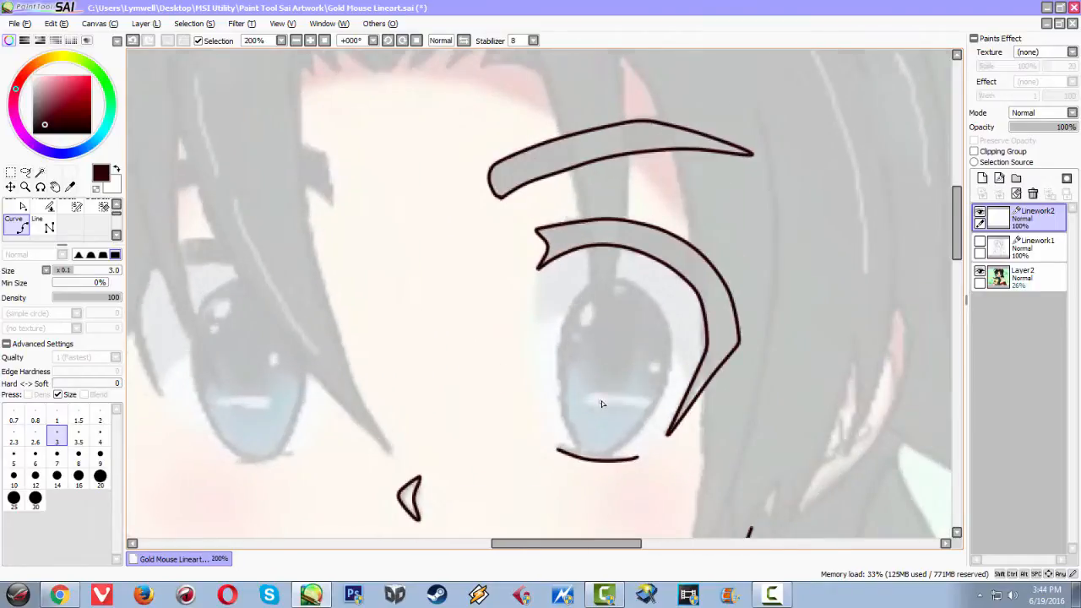
scroll(600, 404, down, 3)
scroll(613, 354, up, 3)
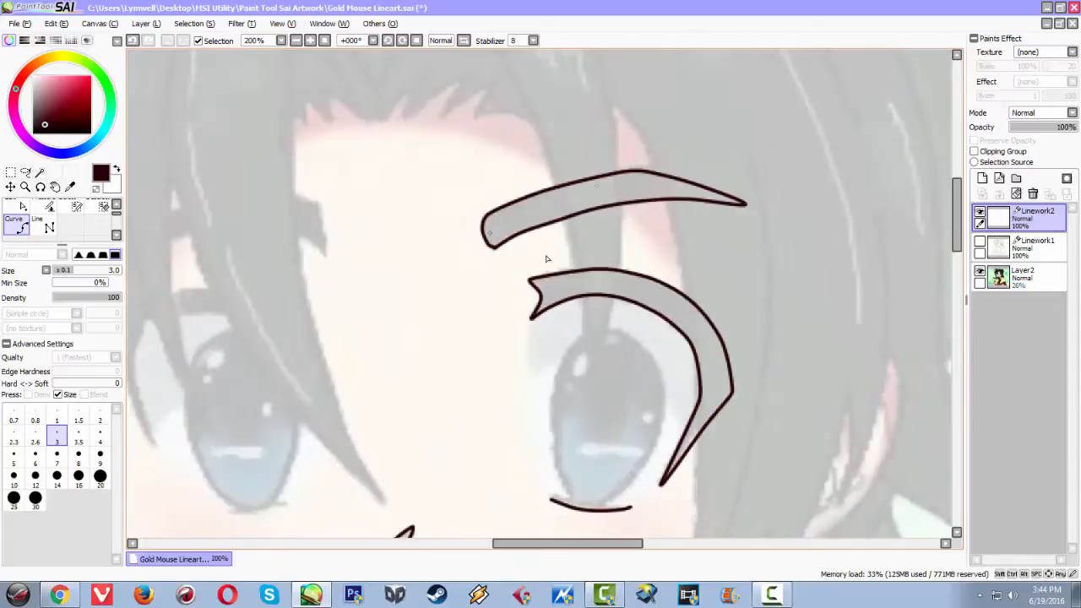
drag(463, 425, 470, 290)
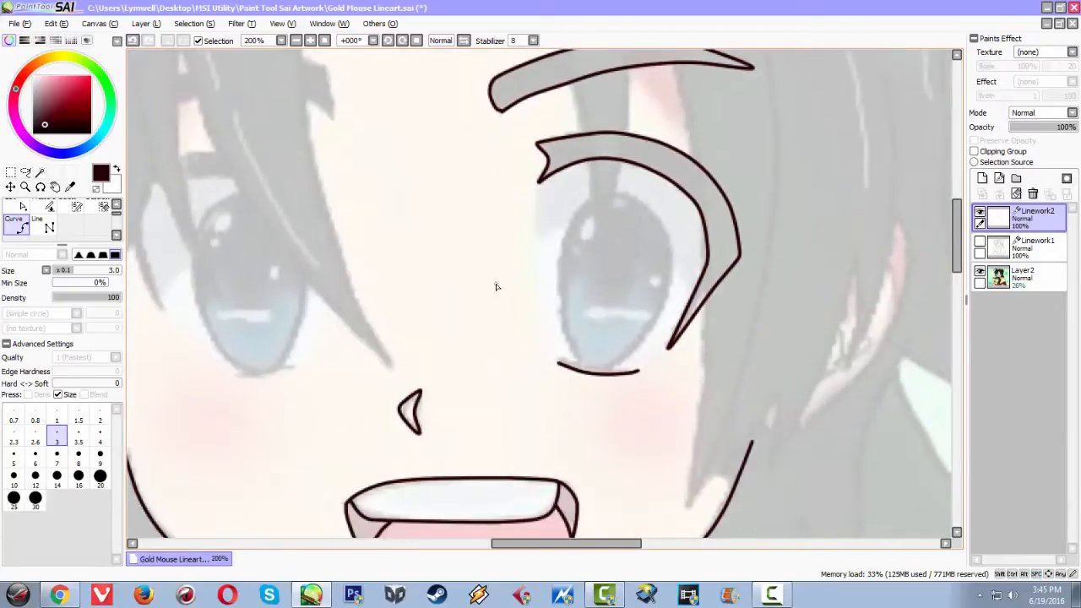
drag(566, 193, 552, 265)
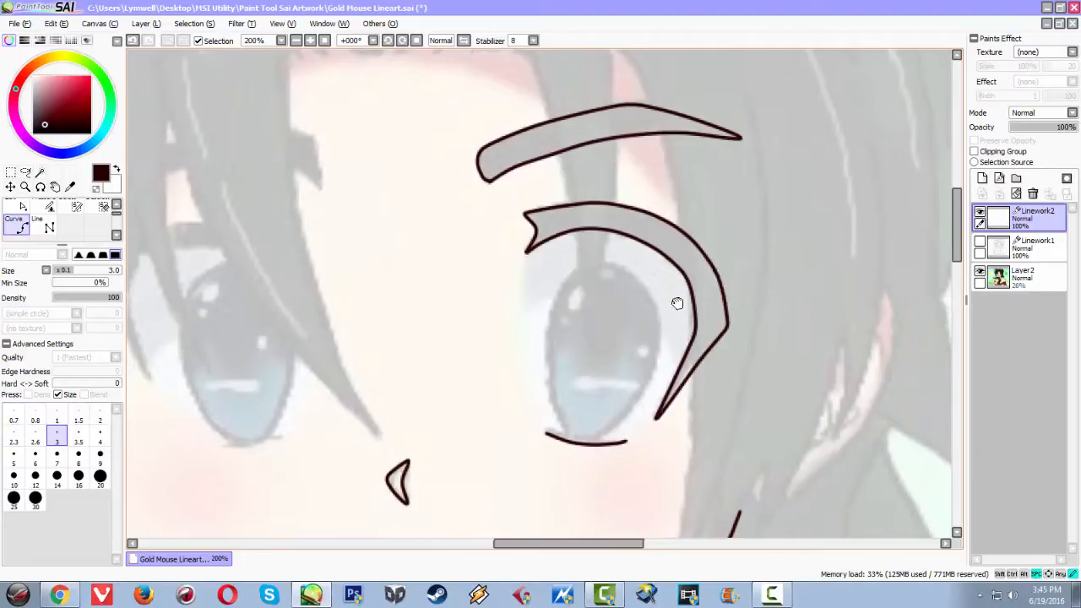
drag(680, 305, 715, 222)
scroll(739, 273, down, 2)
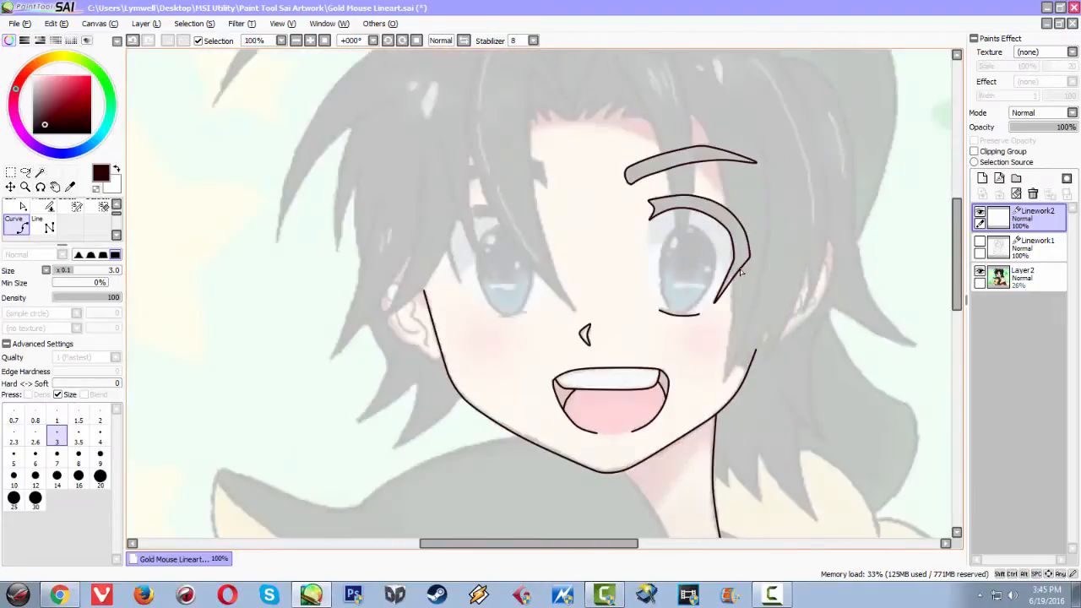
scroll(677, 306, up, 1)
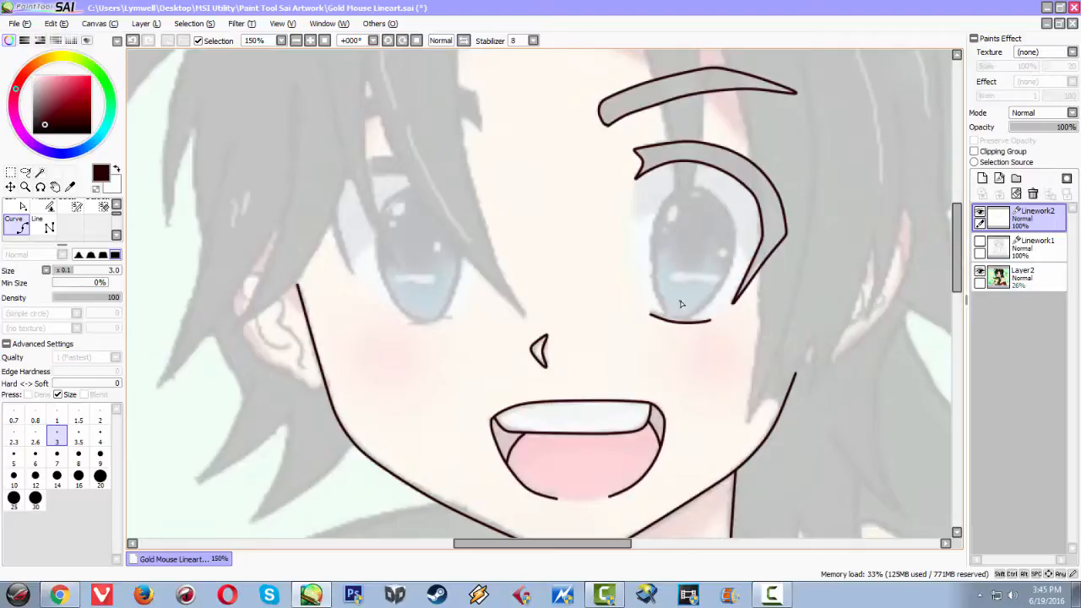
drag(685, 189, 655, 281)
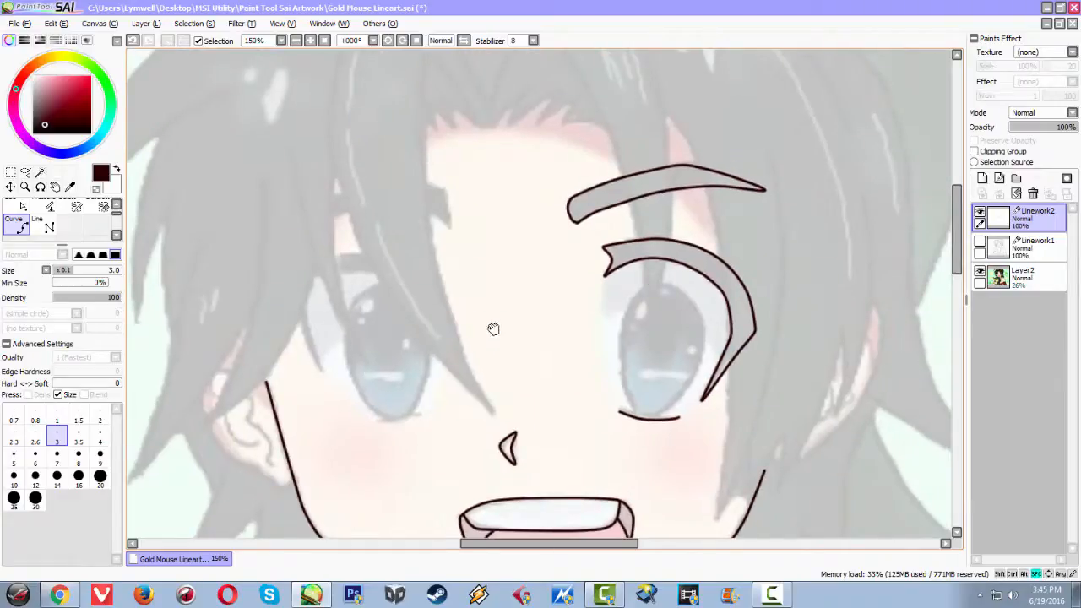
drag(497, 331, 570, 254)
drag(634, 300, 520, 311)
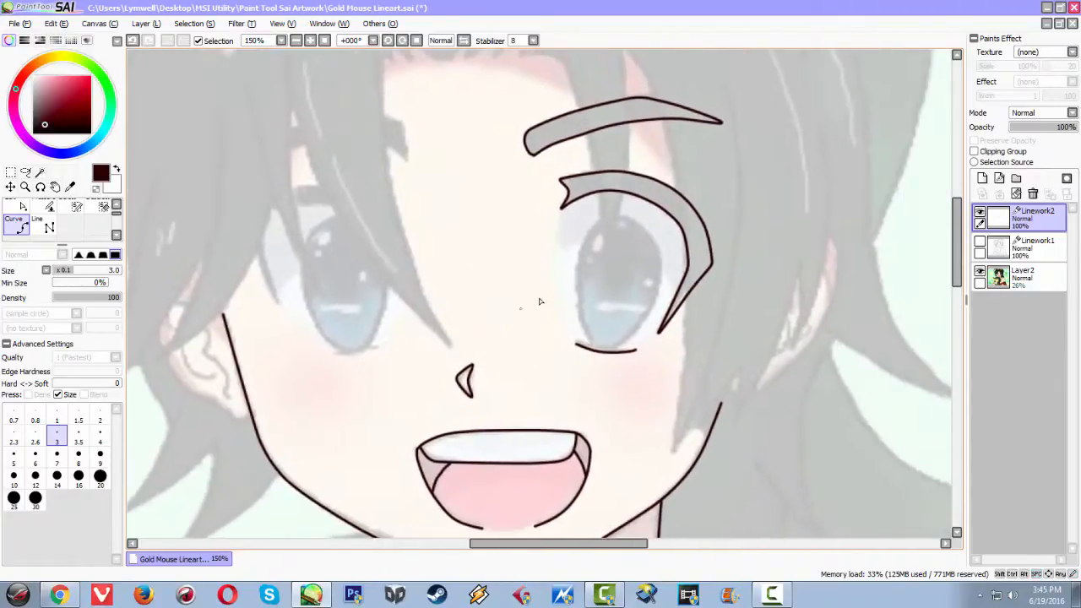
drag(579, 143, 528, 230)
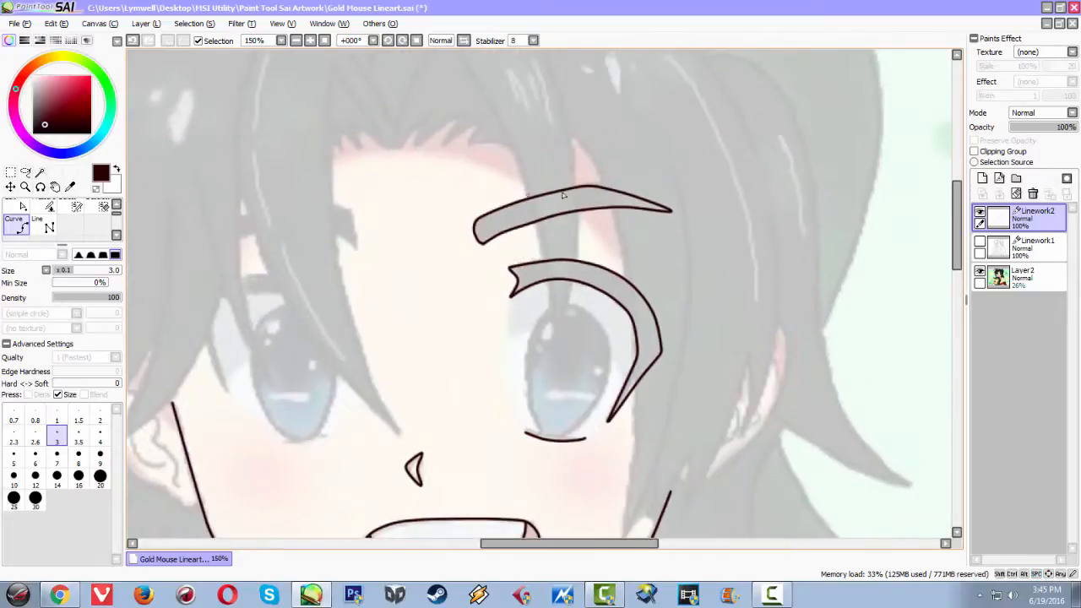
scroll(543, 214, up, 1)
scroll(528, 205, up, 2)
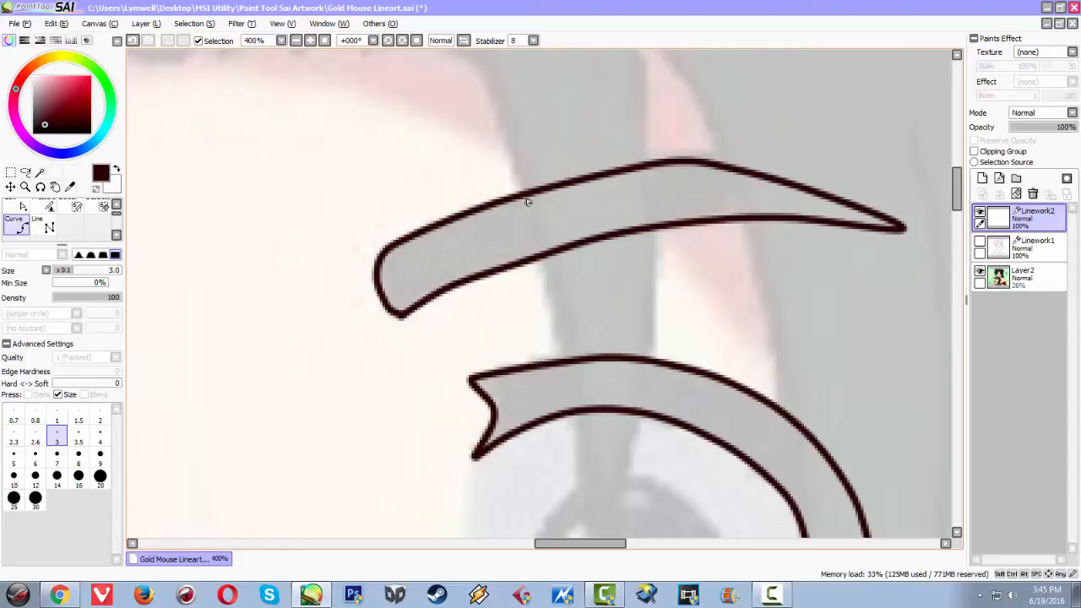
Trace the inner edge of the right eye's upper lash from its inner end, over the iris, to the lower outer tip.
scroll(594, 321, down, 1)
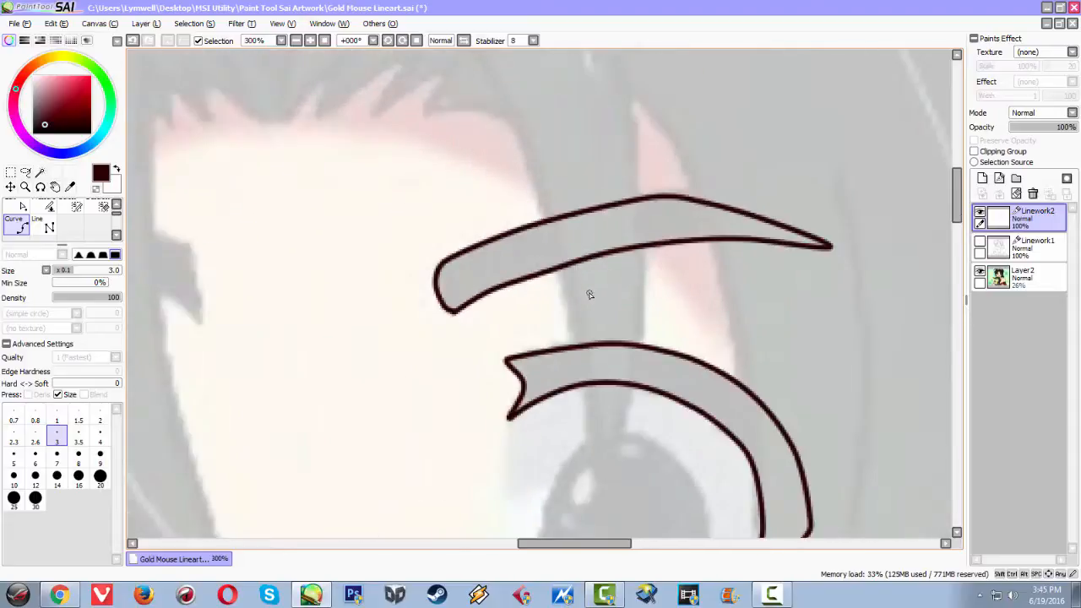
scroll(593, 289, down, 1)
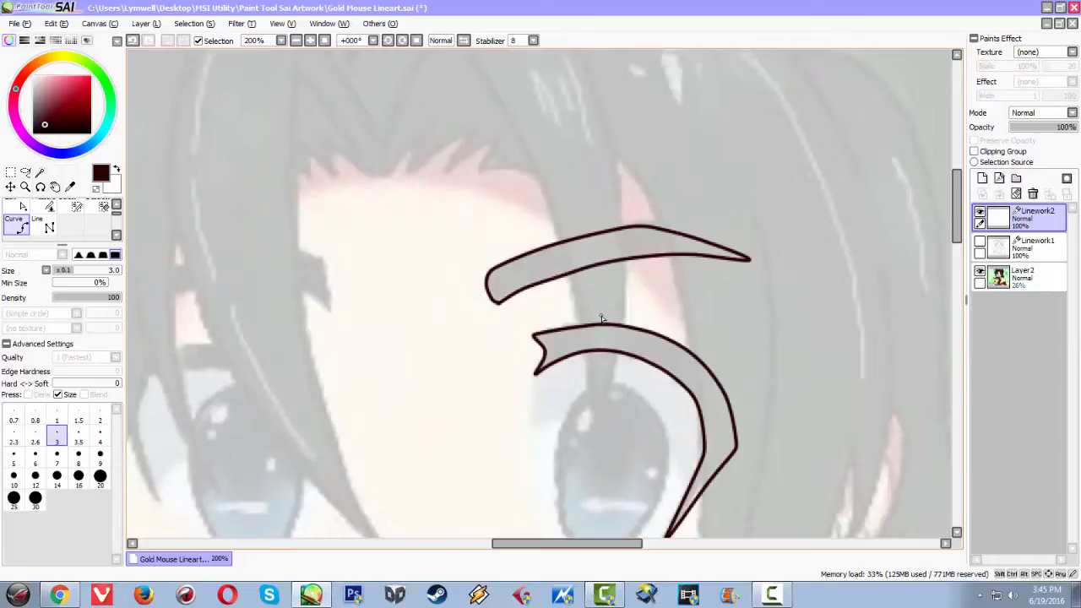
drag(366, 432, 620, 199)
drag(620, 283, 411, 170)
scroll(411, 169, up, 1)
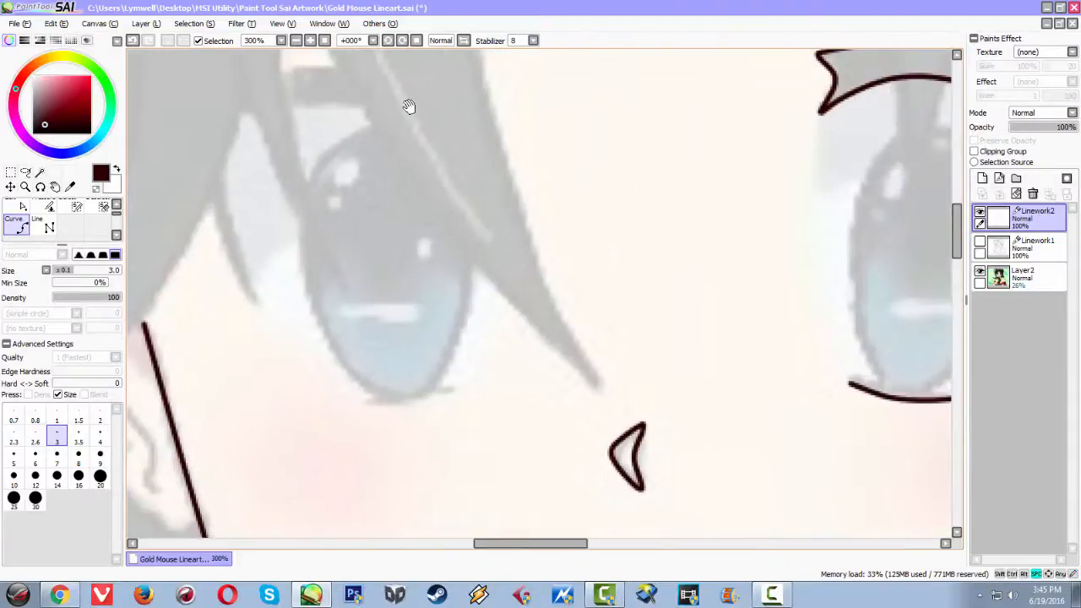
click(475, 143)
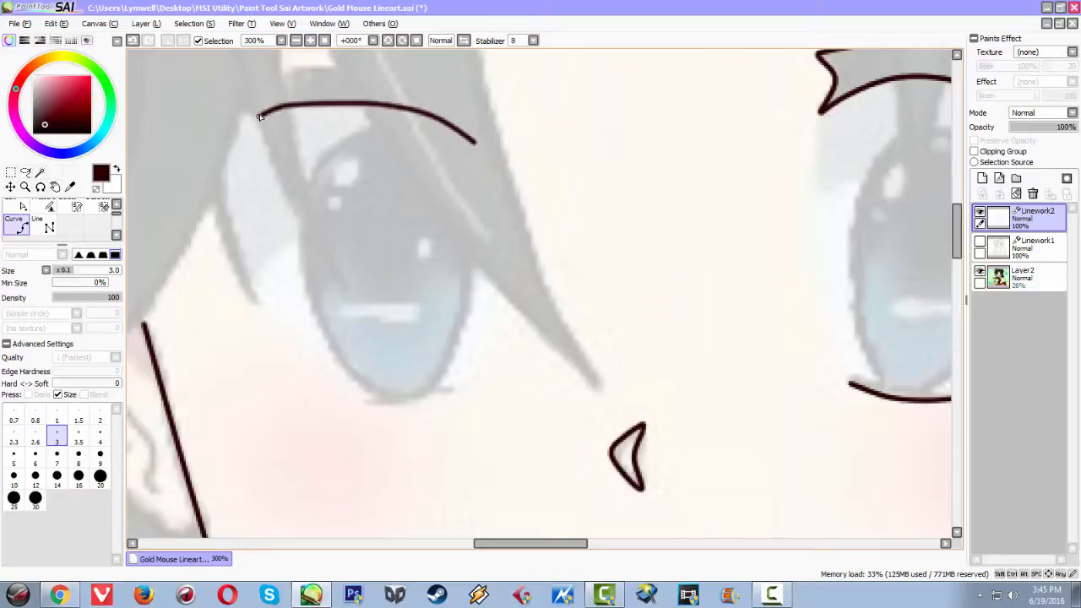
click(215, 161)
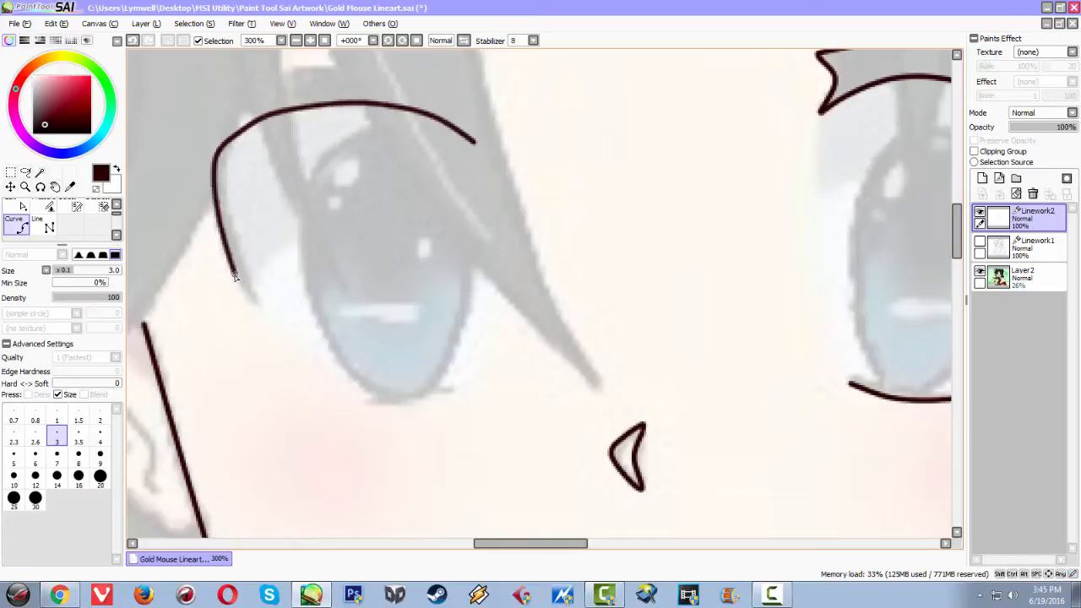
double_click(260, 313)
Add a notched inner end to the right upper lash and trace its upper edge around the outer corner, redoing misplaced points.
scroll(362, 302, down, 4)
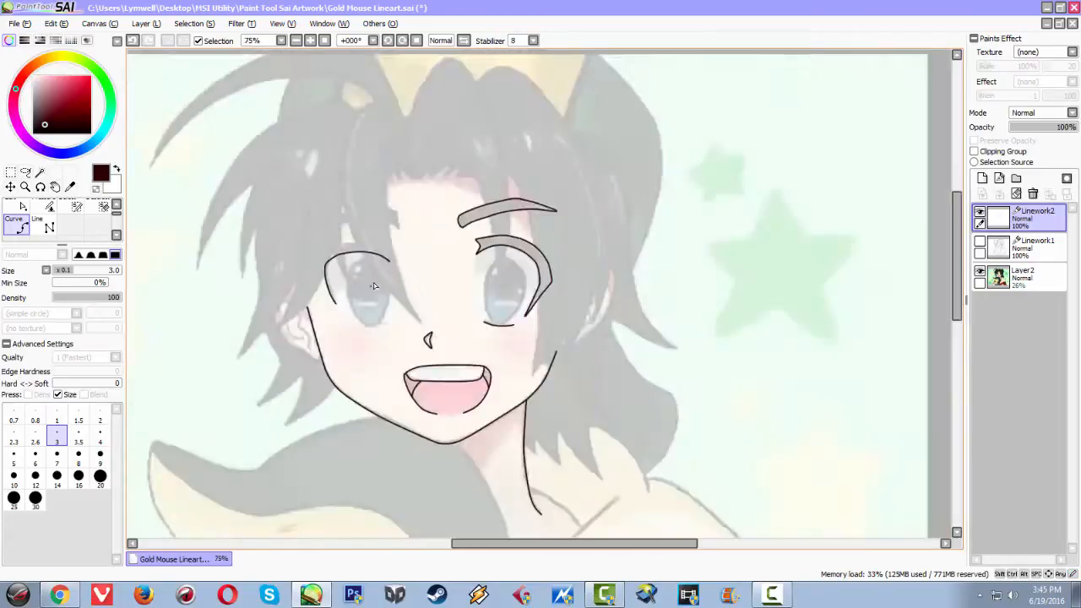
scroll(375, 278, up, 4)
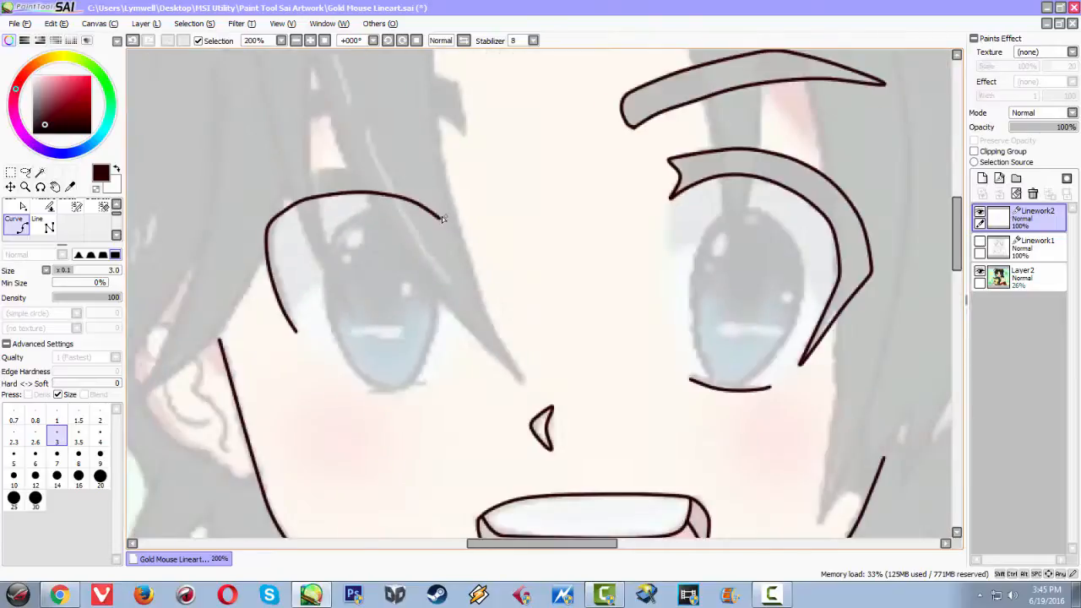
scroll(443, 216, up, 2)
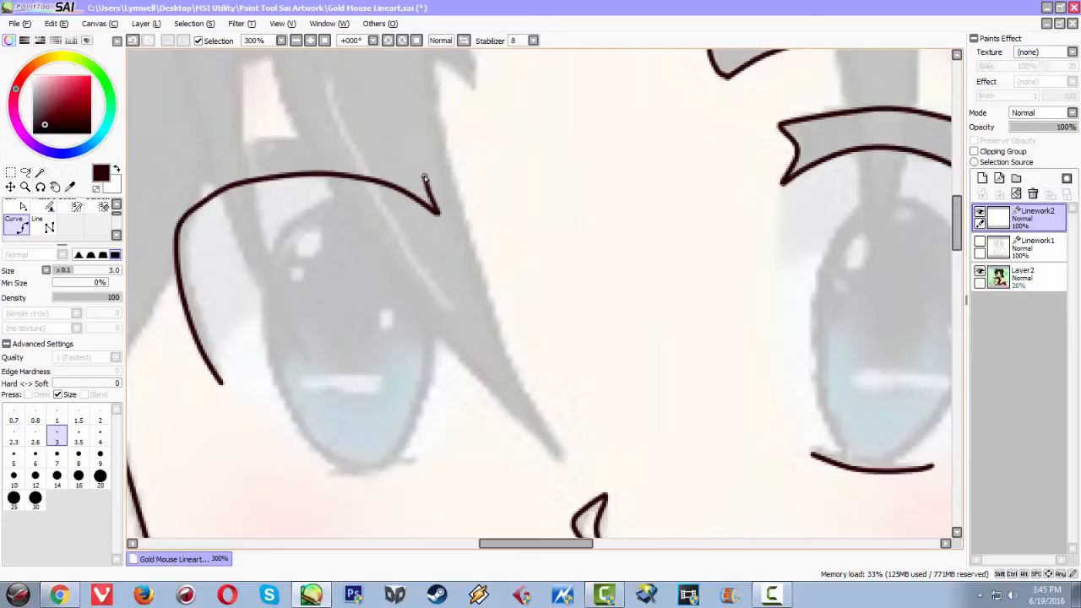
drag(439, 171, 444, 165)
mouse_move(424, 157)
mouse_down()
mouse_move(288, 136)
mouse_move(209, 156)
mouse_up()
key(ctrl+z)
key(ctrl+z)
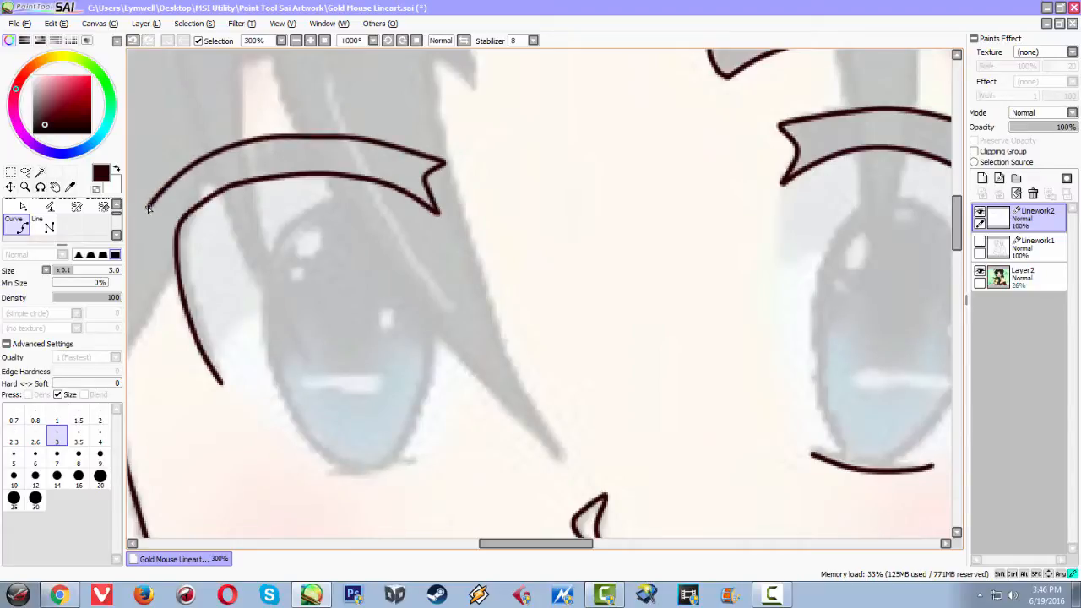
mouse_move(145, 213)
mouse_down()
mouse_move(195, 152)
mouse_move(236, 152)
mouse_up()
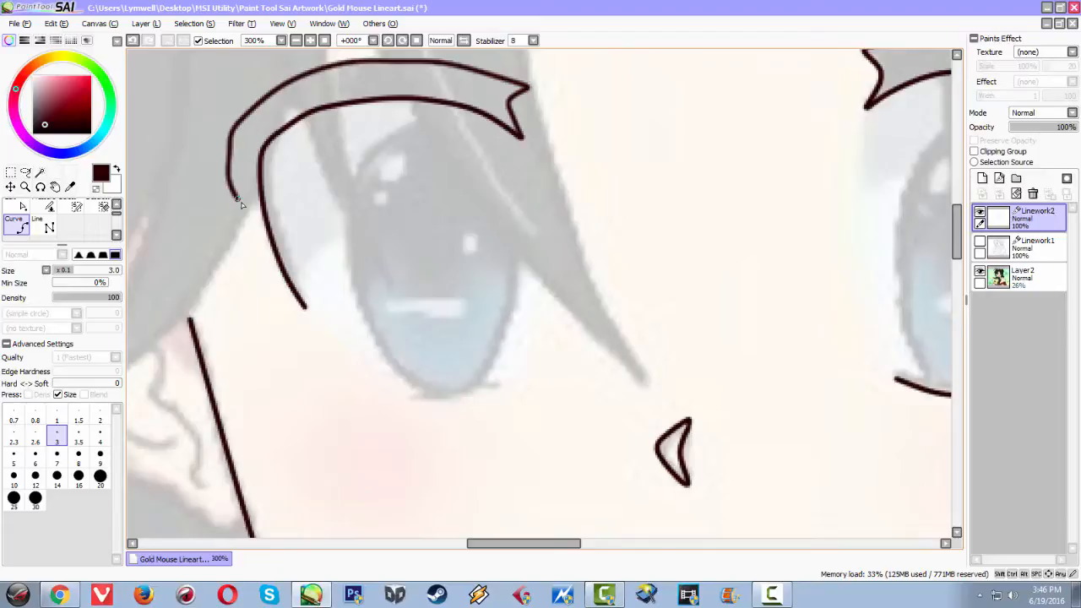
Trace the neck line from the left side of the jaw down to the collar as one gently bending curve.
scroll(639, 413, down, 4)
scroll(663, 439, up, 4)
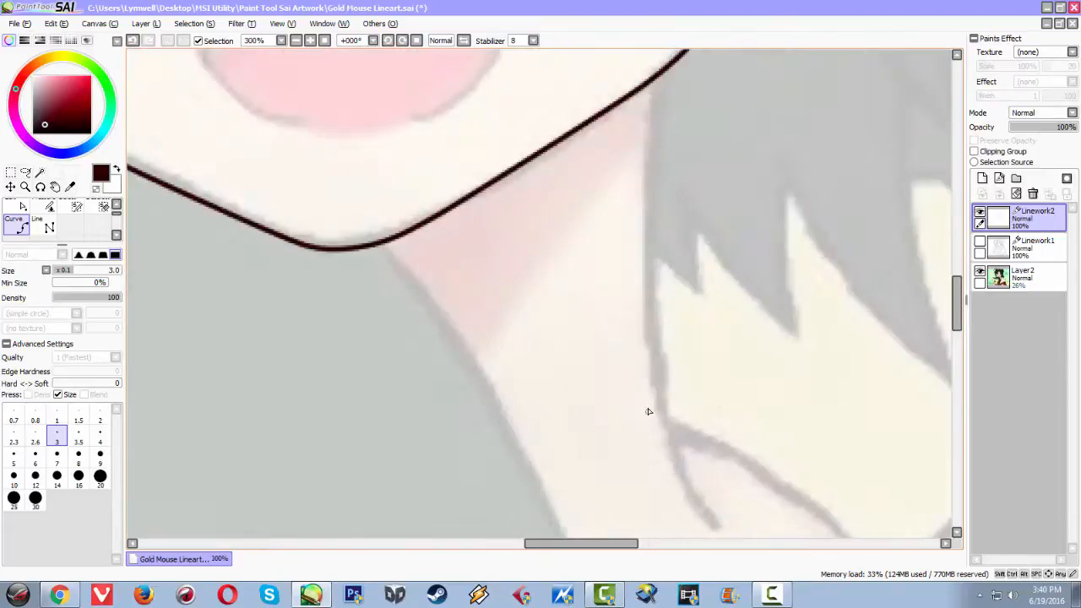
scroll(649, 379, down, 1)
scroll(674, 233, up, 2)
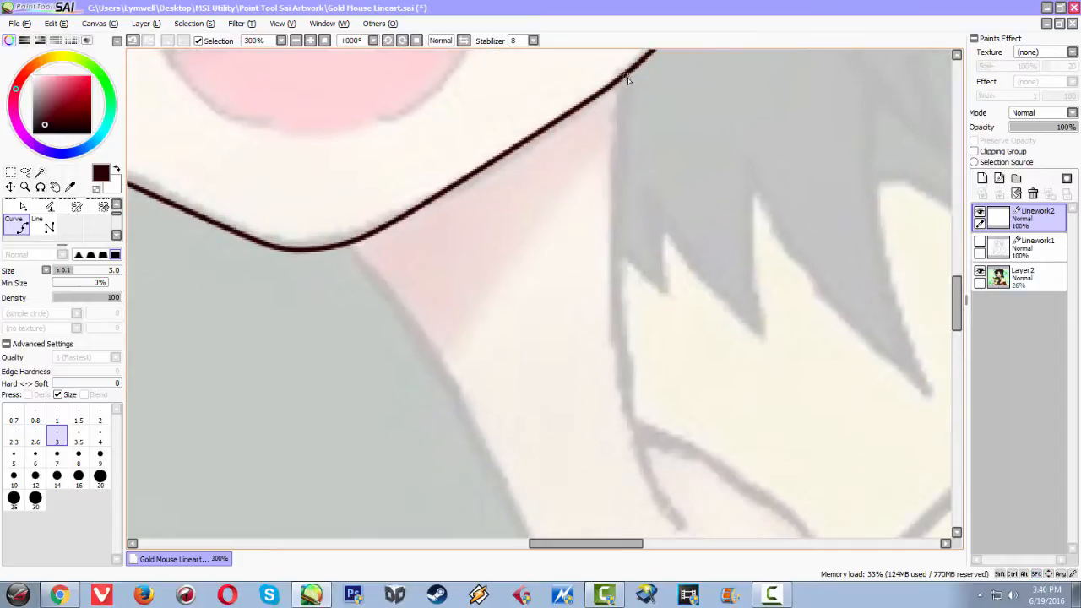
click(626, 76)
click(616, 272)
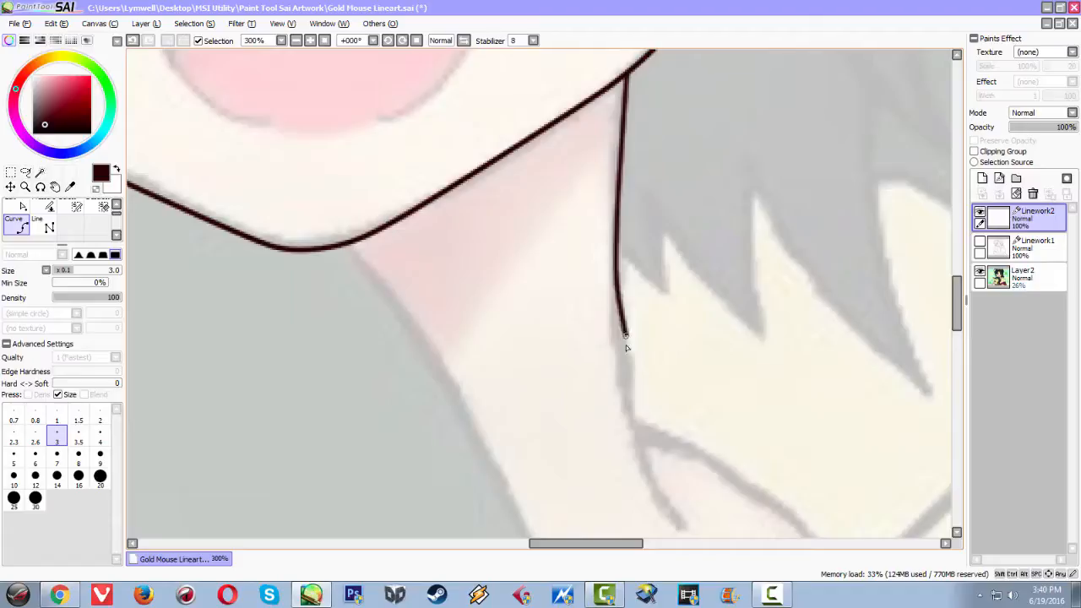
click(641, 462)
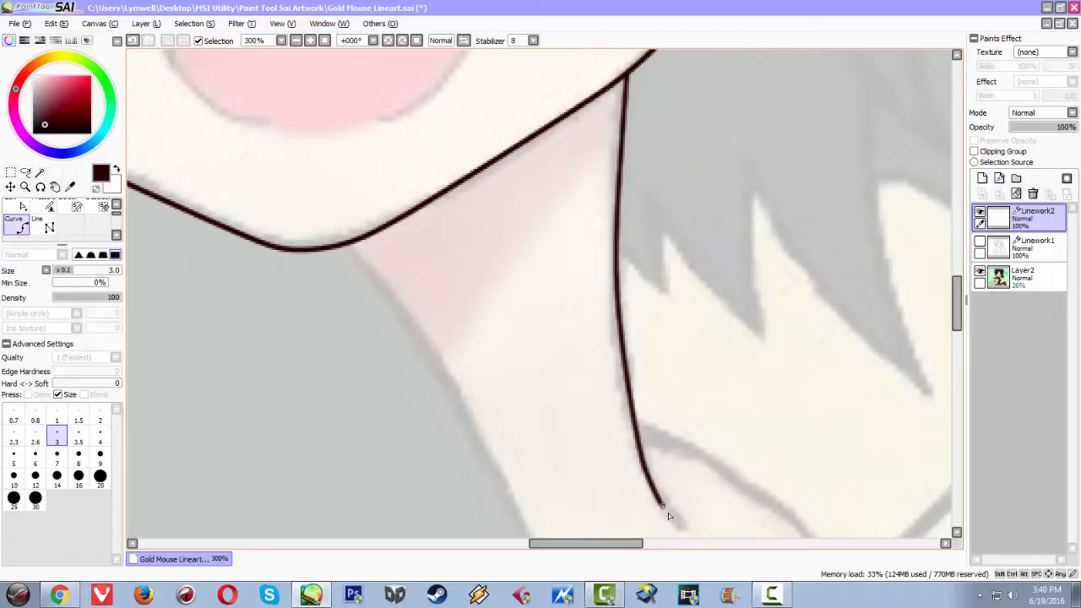
click(686, 532)
key(Return)
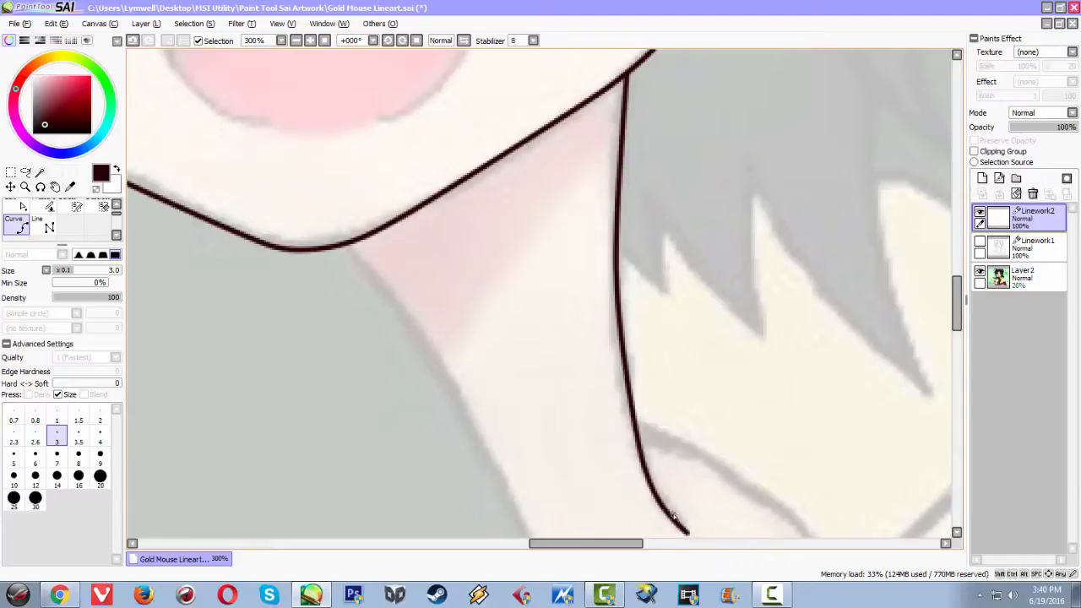
Compare the traced jaw and neck lines with the faded reference, looking over the untraced nose and mouth.
scroll(532, 487, down, 4)
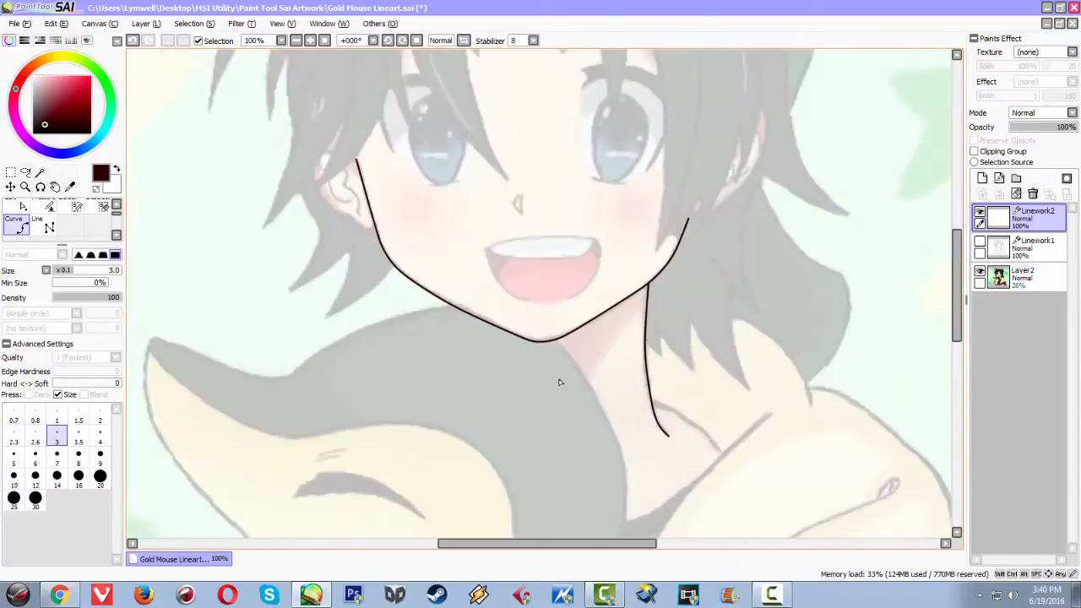
scroll(559, 383, up, 2)
scroll(552, 229, up, 2)
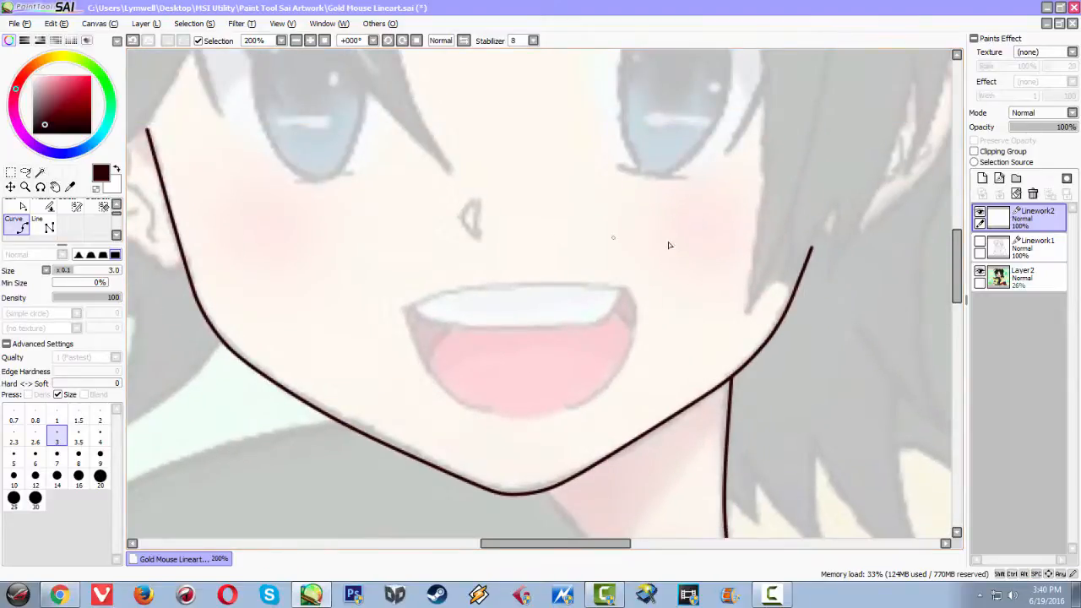
click(980, 241)
scroll(435, 287, down, 1)
scroll(436, 289, up, 1)
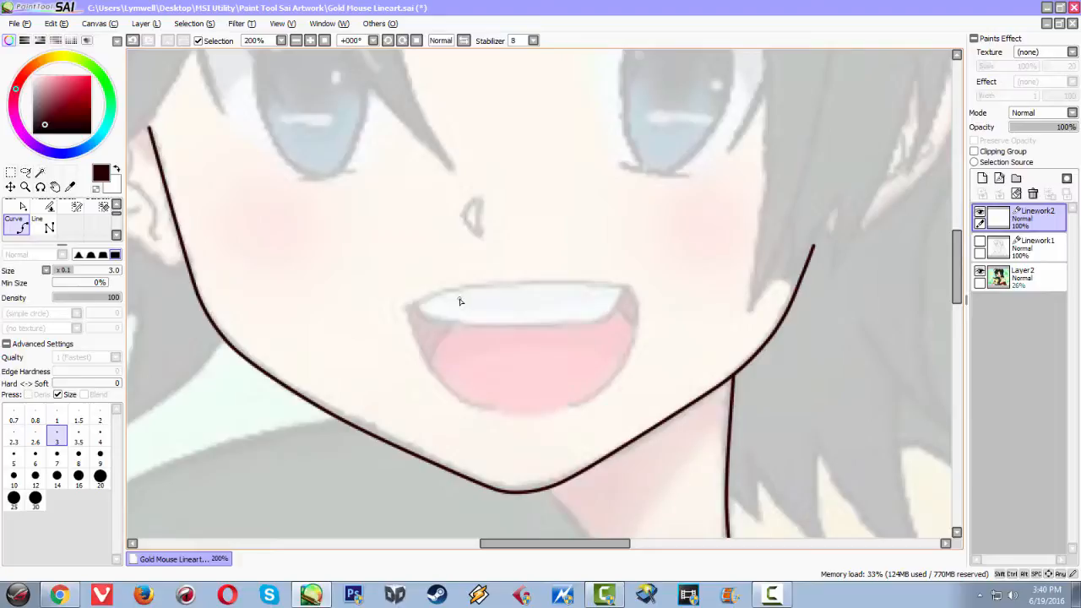
scroll(472, 287, down, 3)
scroll(491, 276, up, 2)
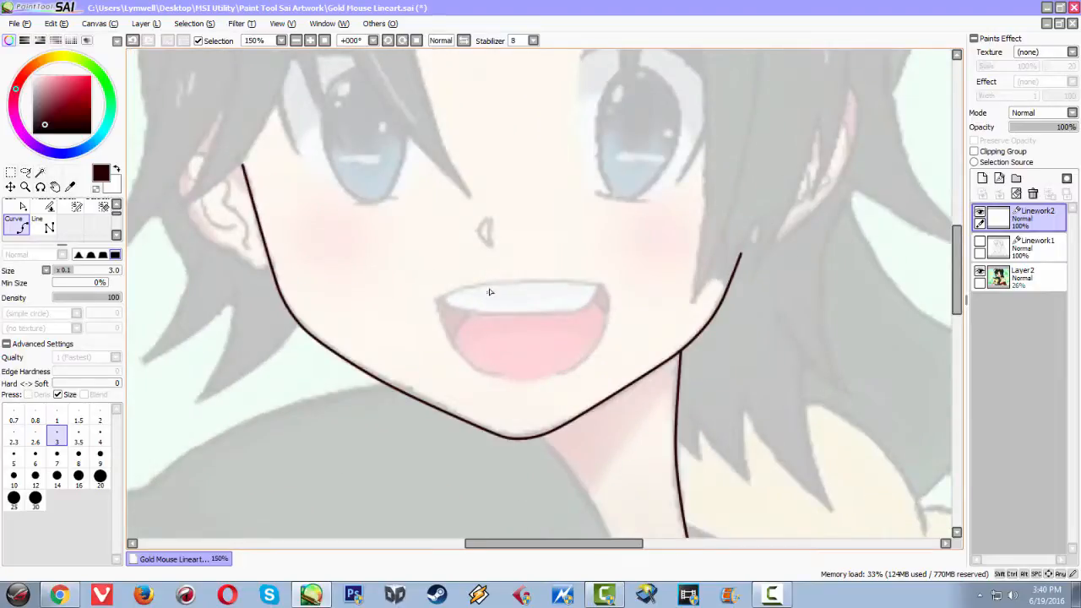
scroll(488, 277, down, 1)
scroll(484, 279, up, 3)
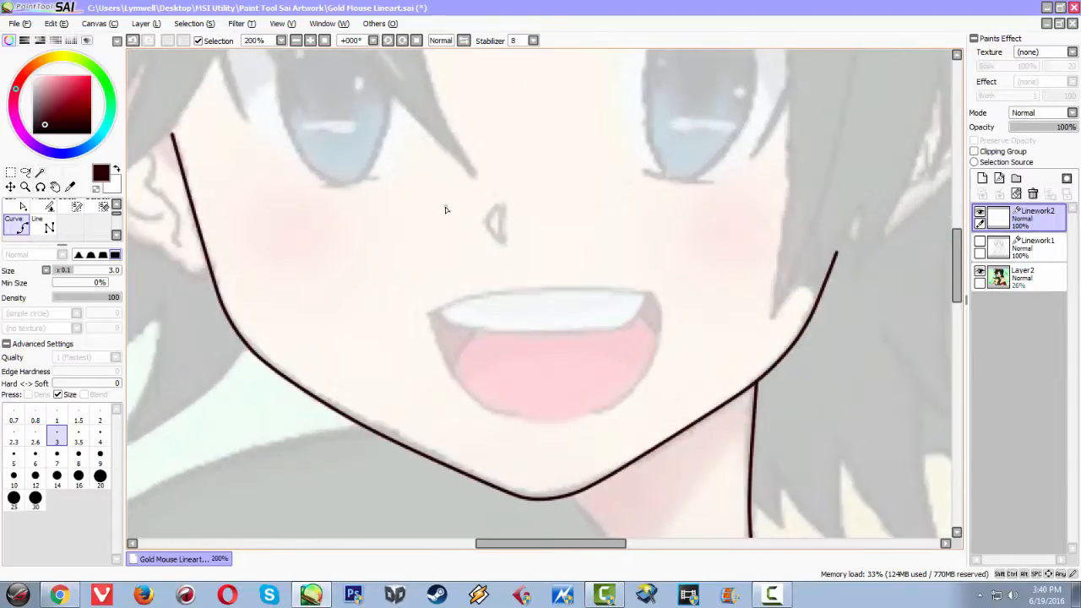
Trace the nose mark as a small closed crescent with a curved inner side and a pointed outer side.
scroll(466, 191, up, 1)
drag(465, 191, 438, 377)
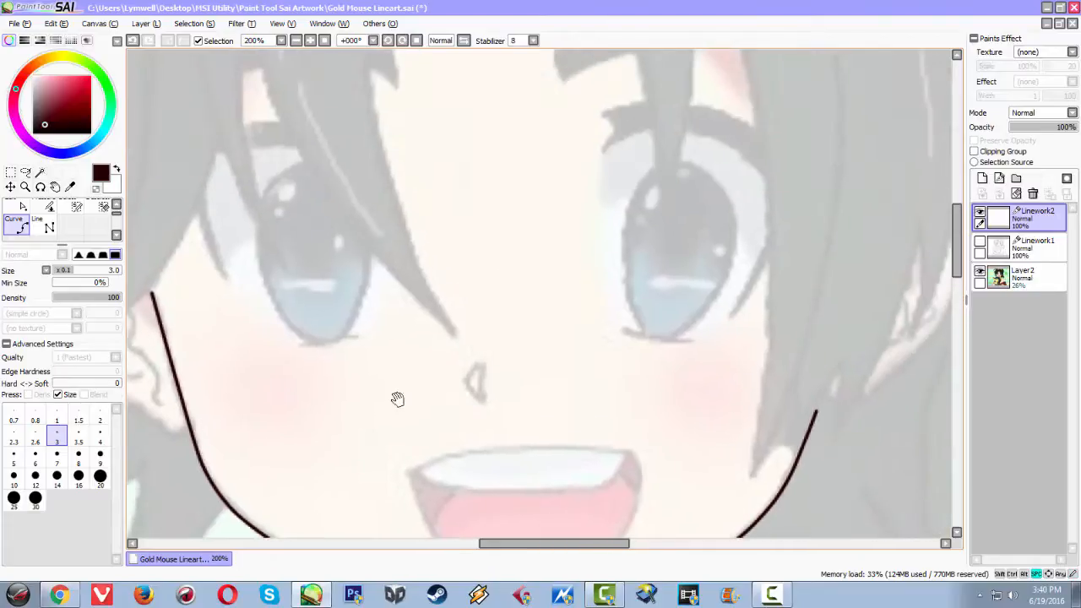
key(space)
scroll(461, 376, up, 1)
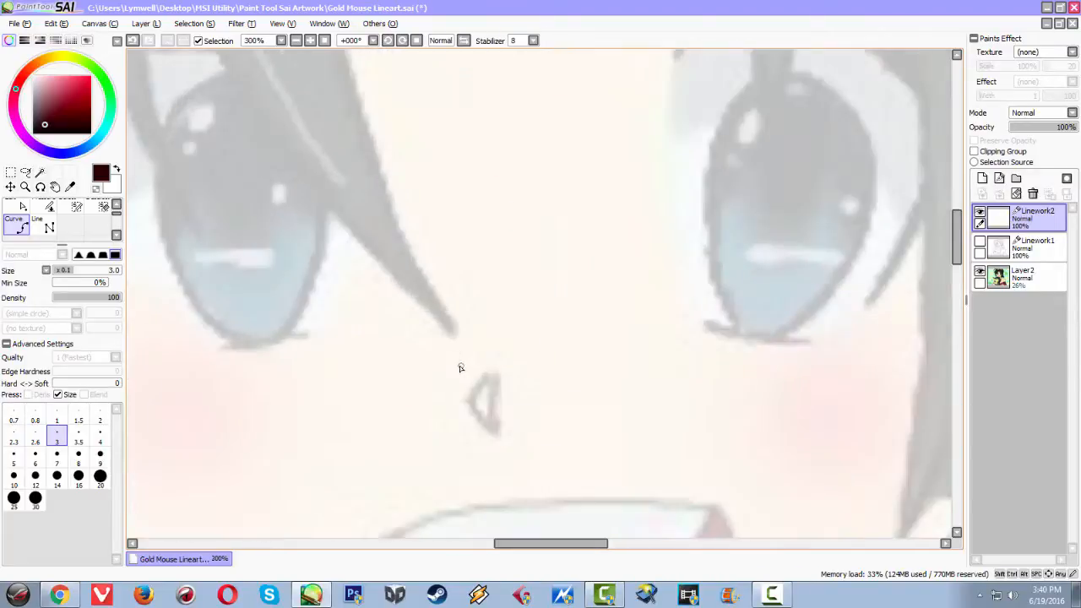
drag(435, 430, 413, 312)
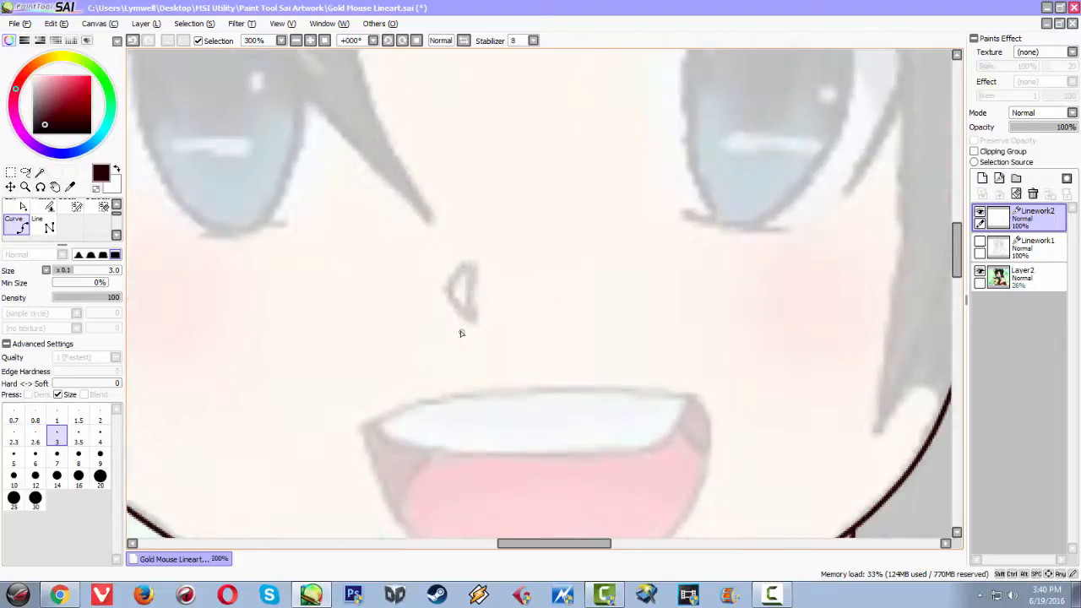
scroll(465, 333, up, 2)
click(486, 223)
click(471, 266)
click(483, 318)
click(432, 256)
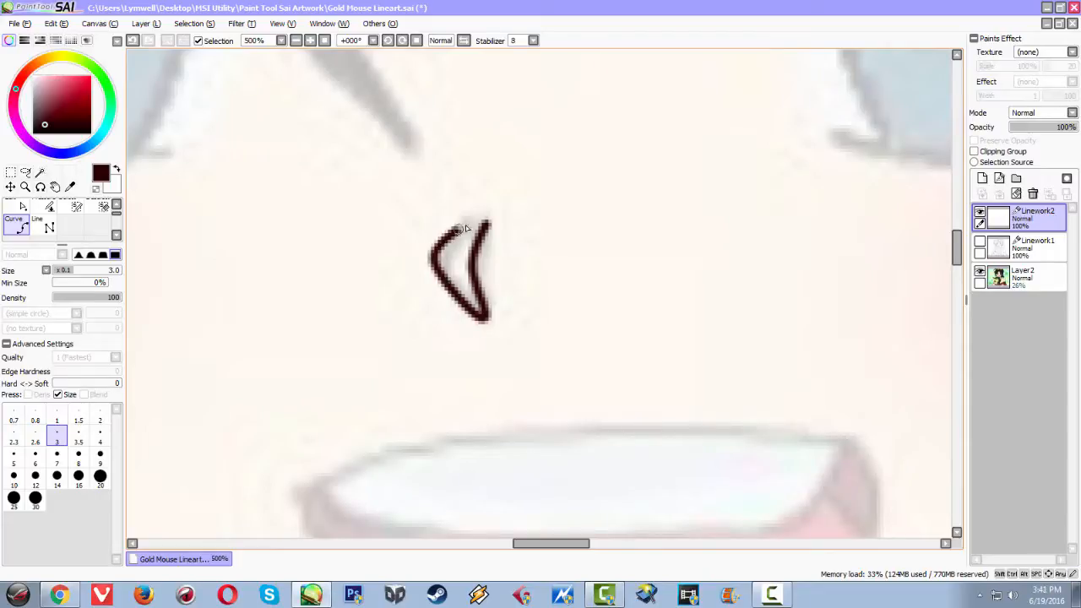
click(488, 210)
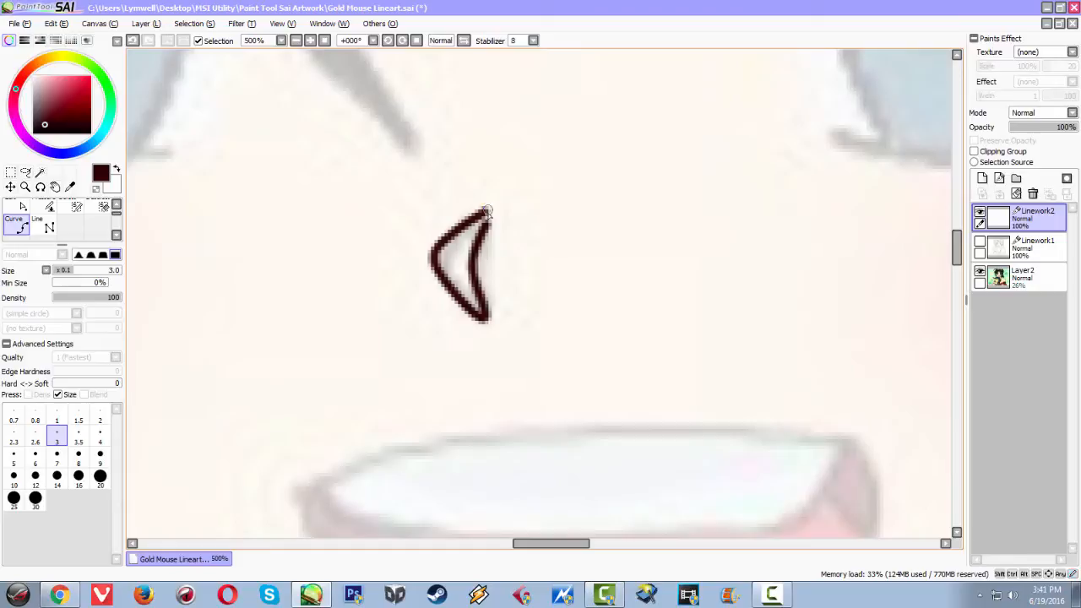
double_click(487, 218)
Trace the mouth's upper edge from its pointed right corner across the teeth and around the rounded left corner.
scroll(543, 283, down, 4)
scroll(553, 284, up, 2)
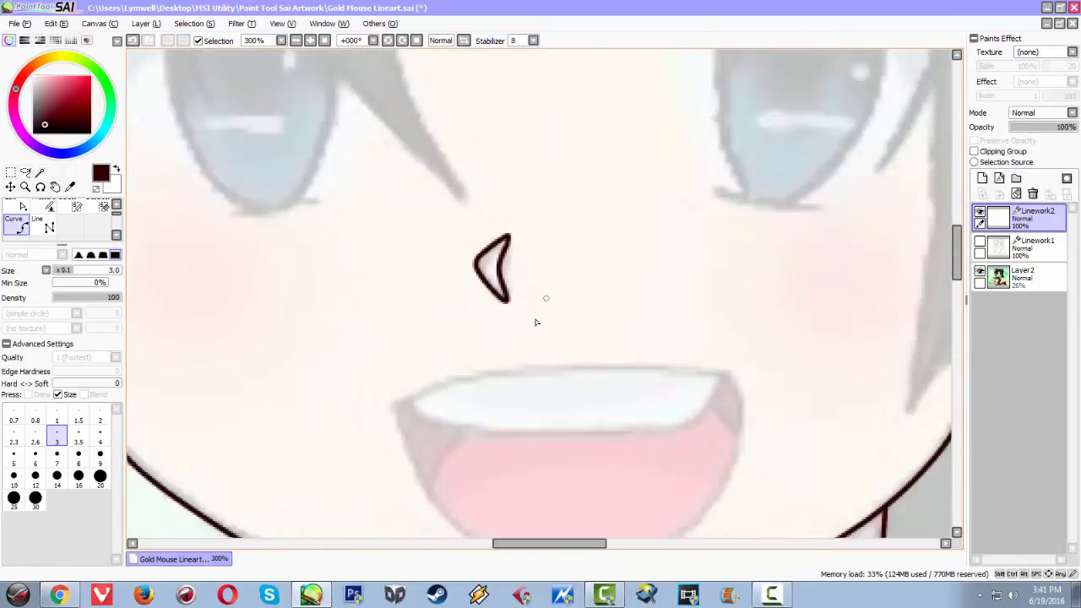
scroll(505, 385, up, 2)
drag(436, 361, 425, 174)
click(316, 225)
click(395, 175)
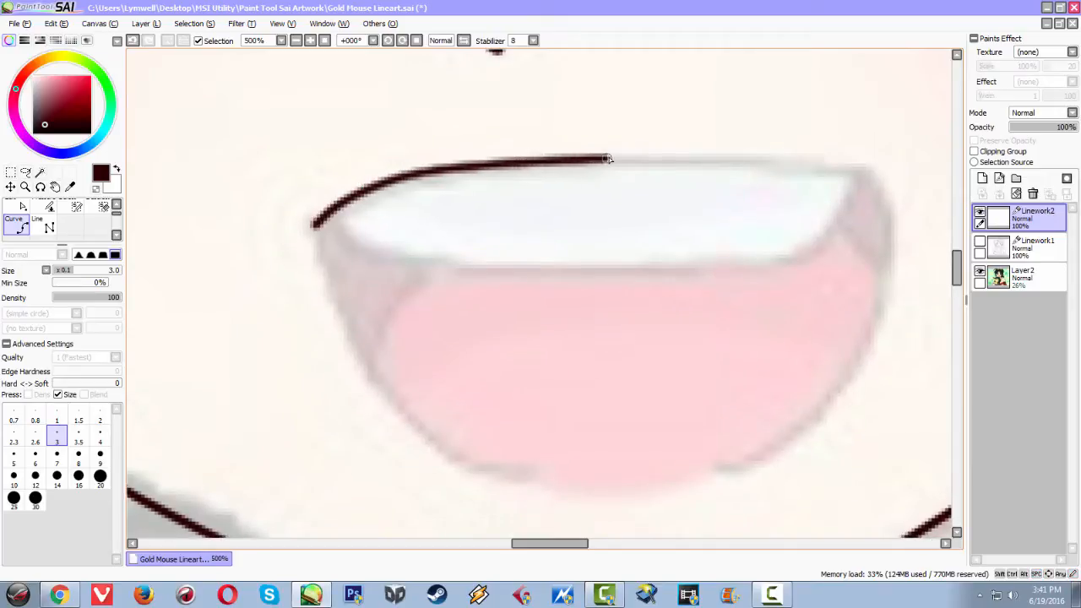
click(842, 166)
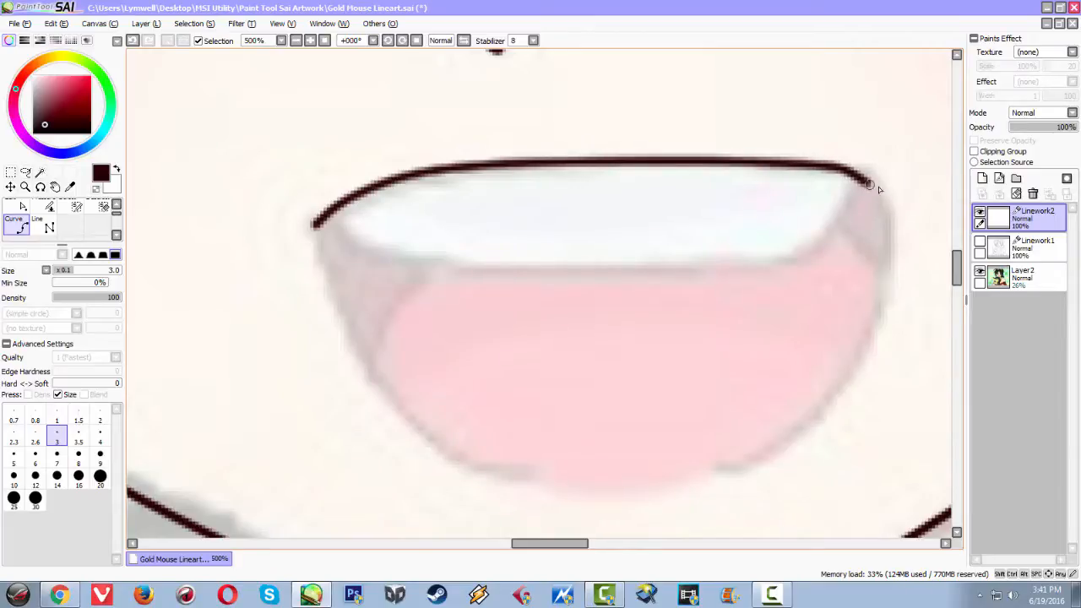
click(892, 222)
Continue the mouth outline down its left side and end it on the lower edge, short of the middle.
click(895, 252)
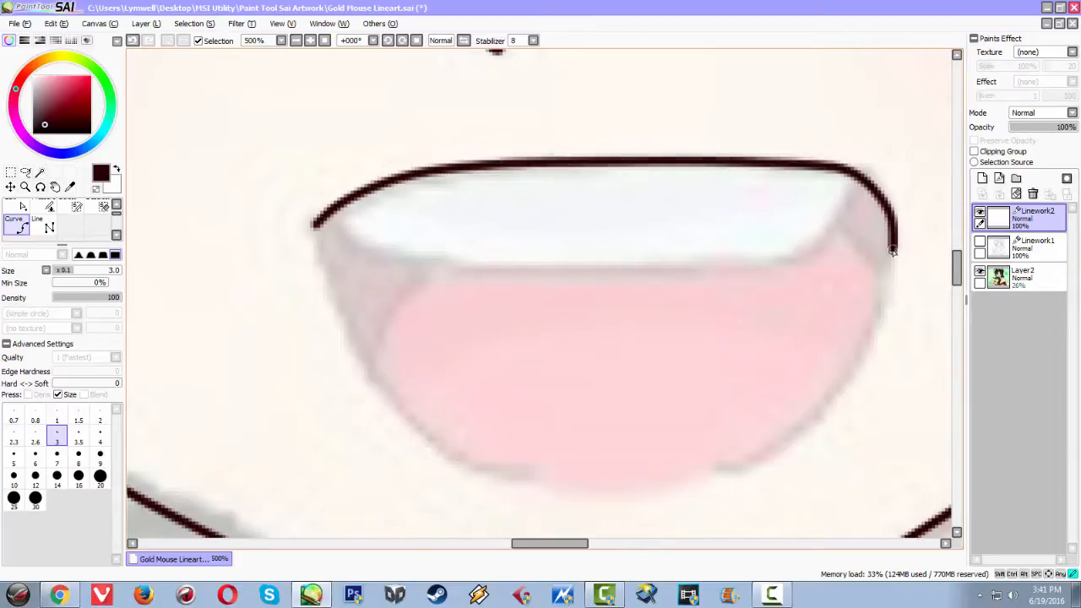
click(878, 323)
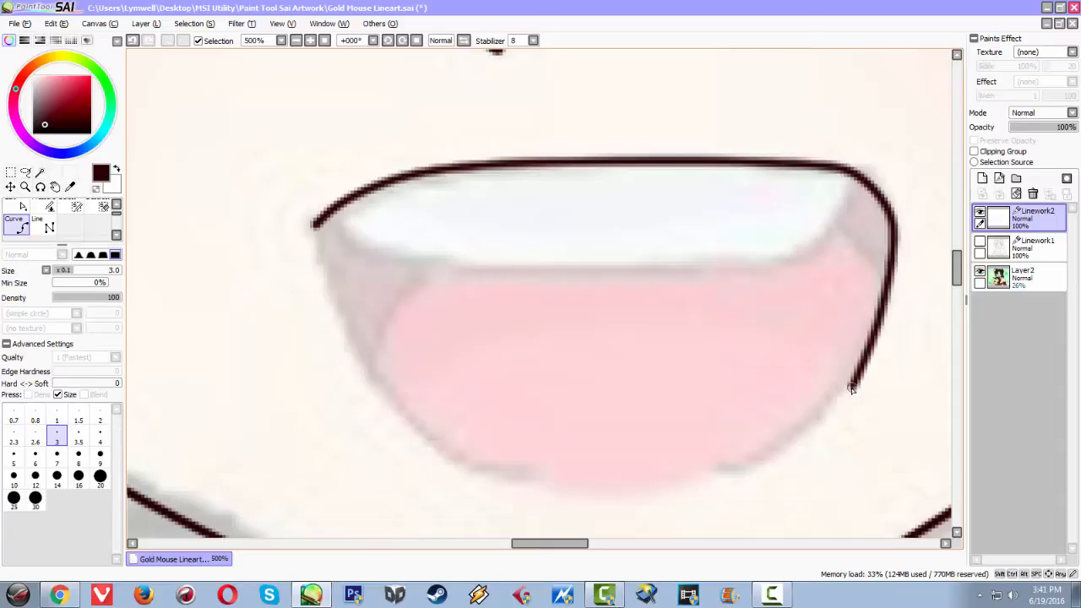
click(840, 393)
click(793, 440)
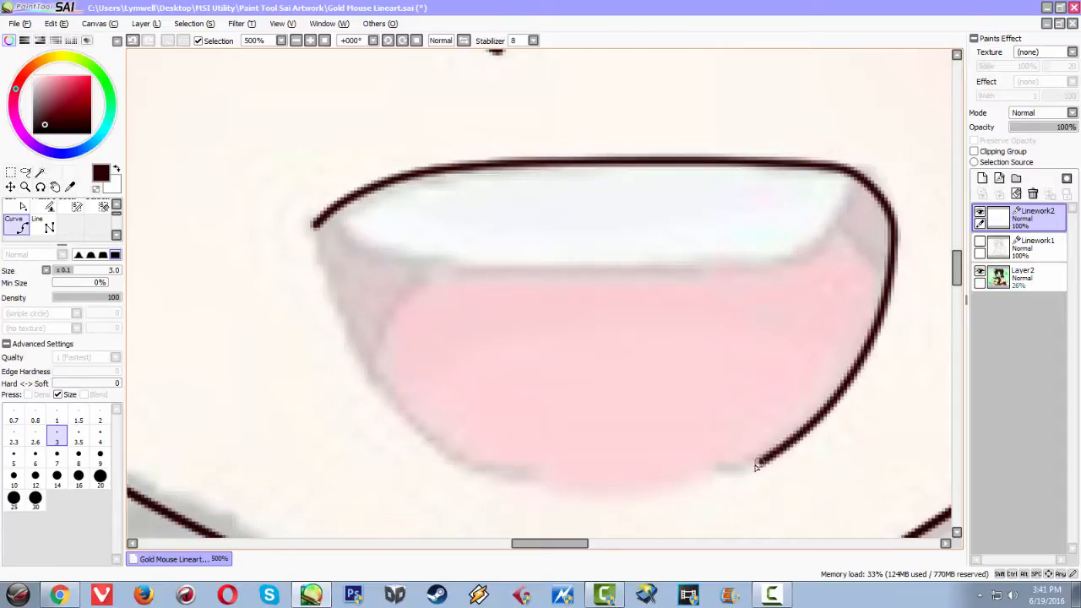
double_click(709, 481)
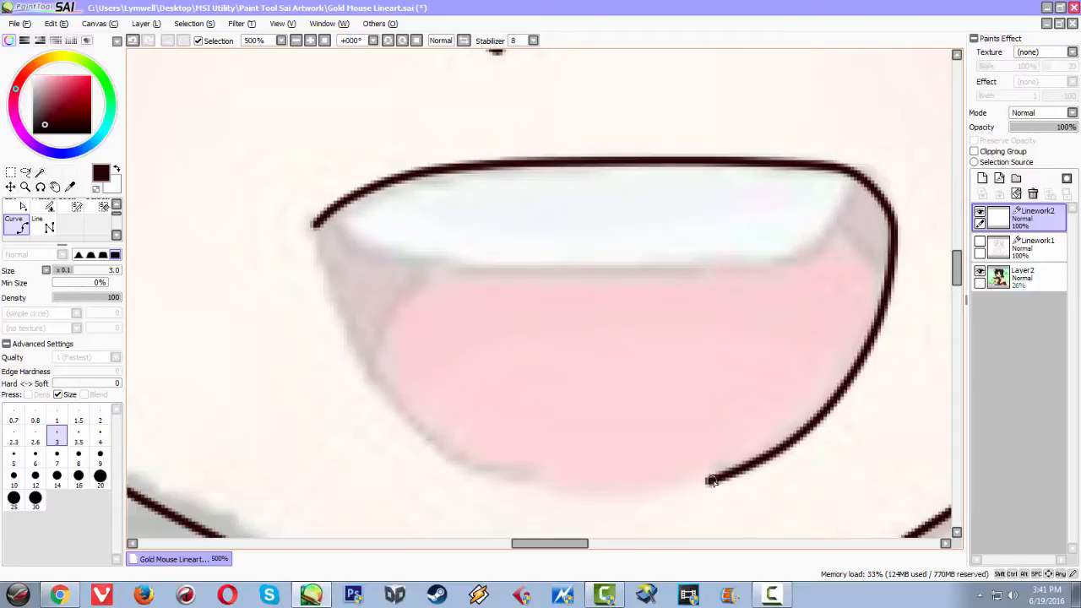
Trace the mouth's right side from its pointed corner down to the lower edge, leaving a gap in the middle.
click(313, 225)
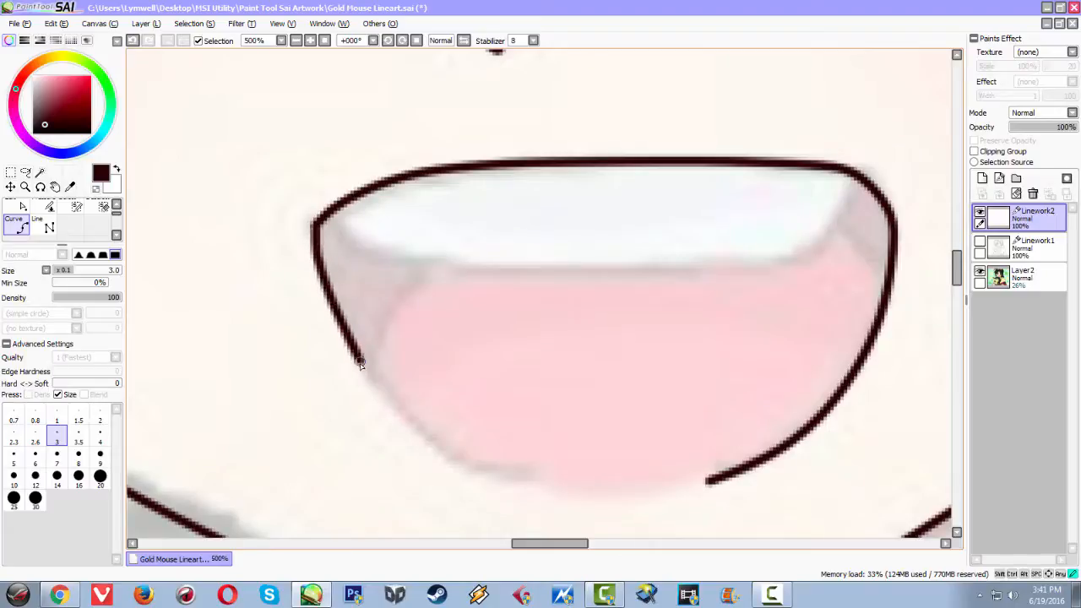
click(411, 430)
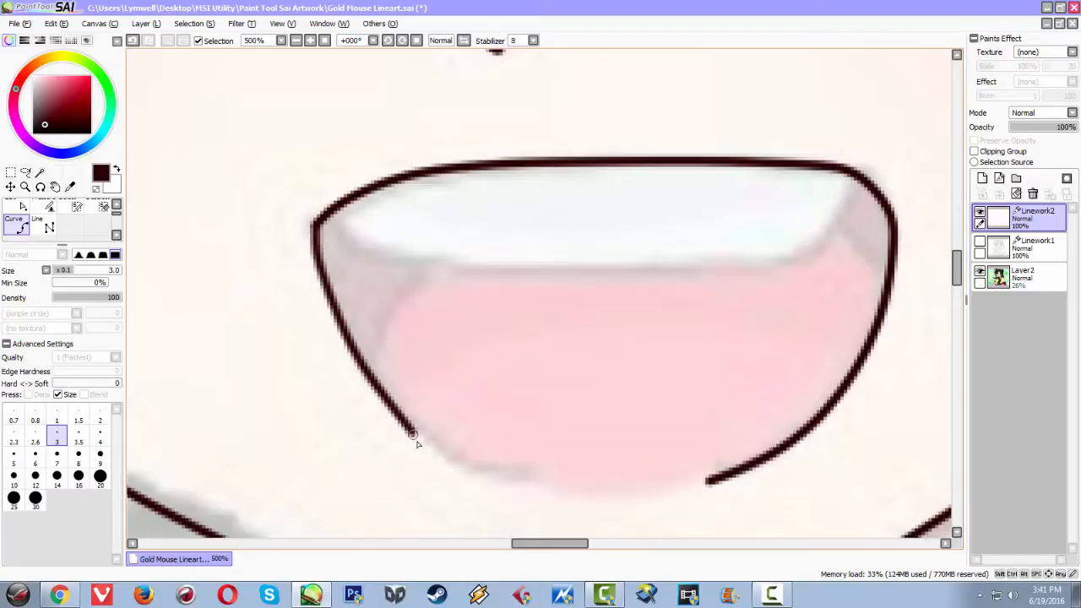
double_click(534, 488)
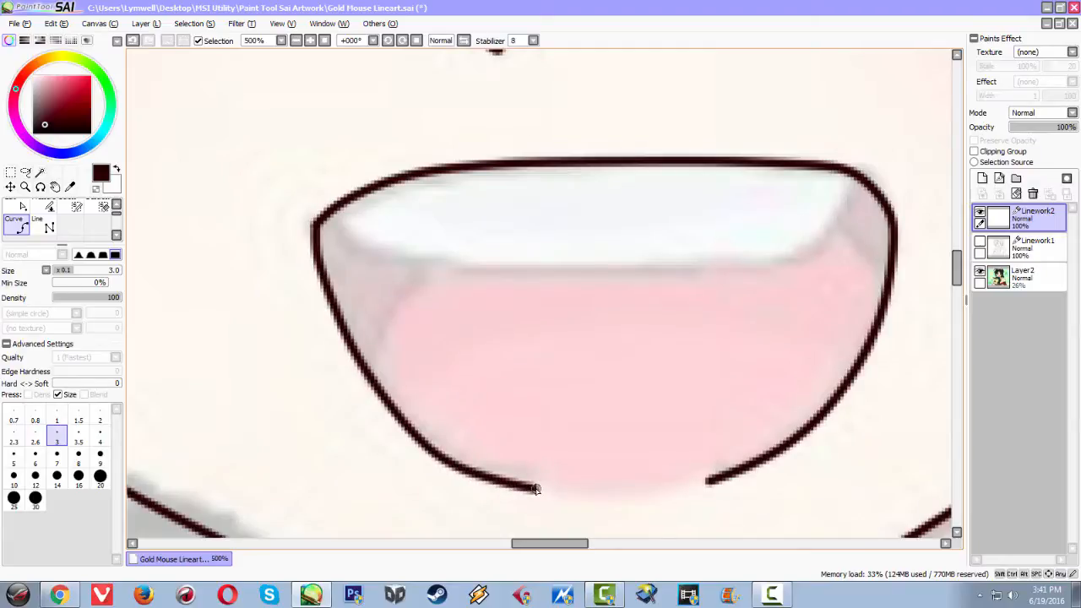
Trace the lower edge of the teeth from the mouth's pointed corner across to the rounded corner, curving up to meet the upper lip line.
scroll(562, 418, down, 3)
scroll(564, 400, up, 3)
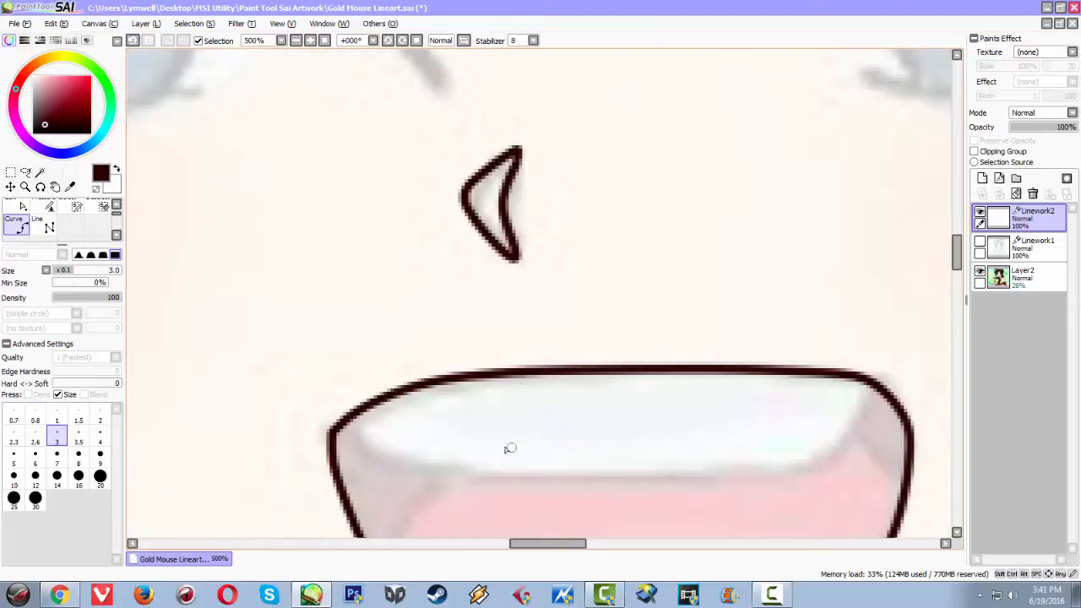
scroll(472, 371, down, 4)
scroll(472, 387, up, 1)
scroll(472, 386, up, 4)
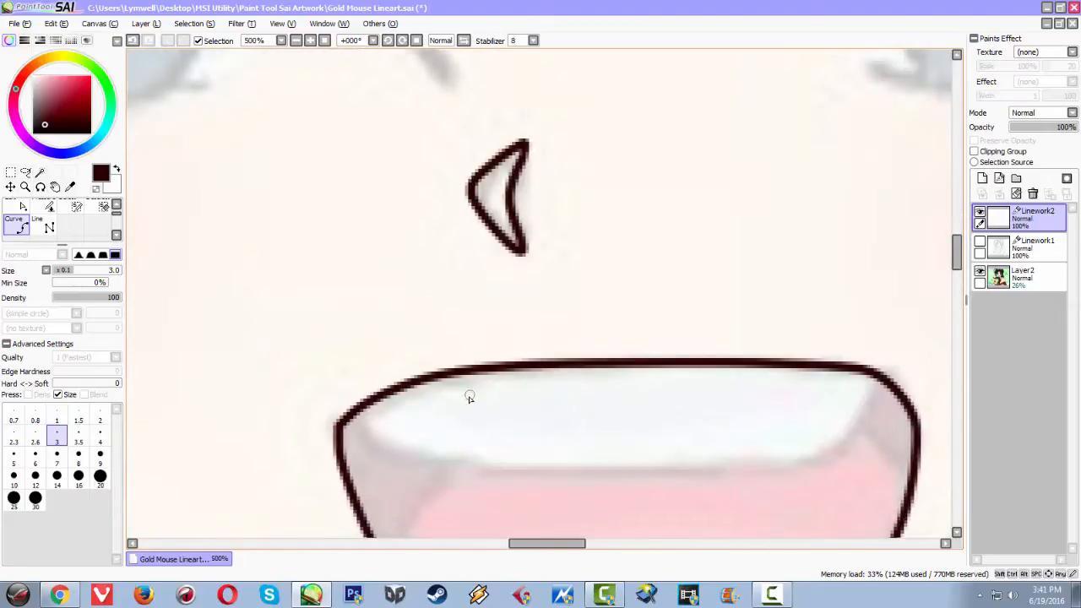
click(325, 349)
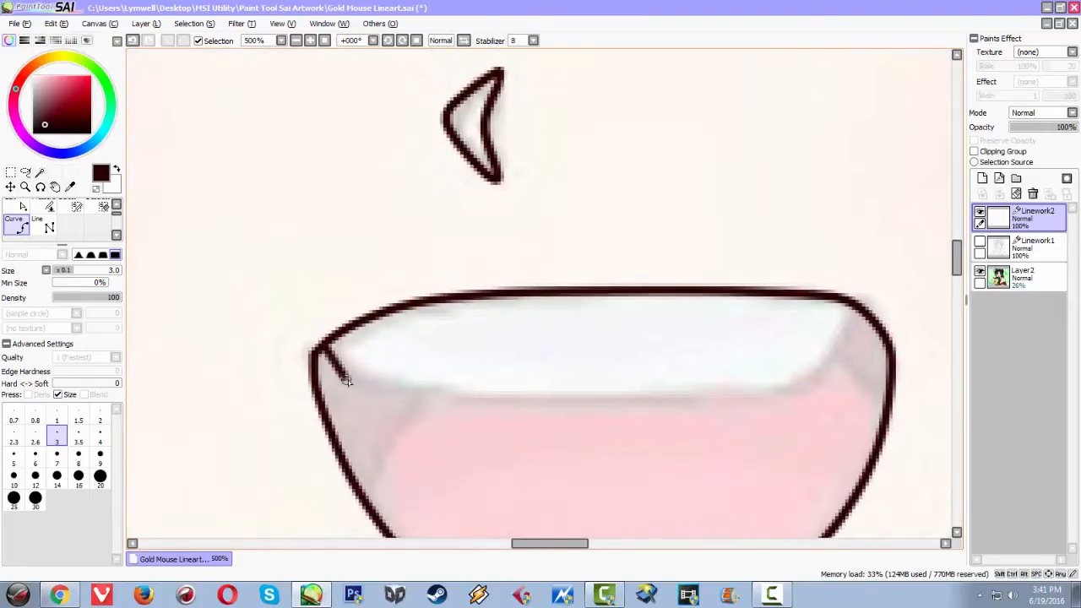
click(372, 395)
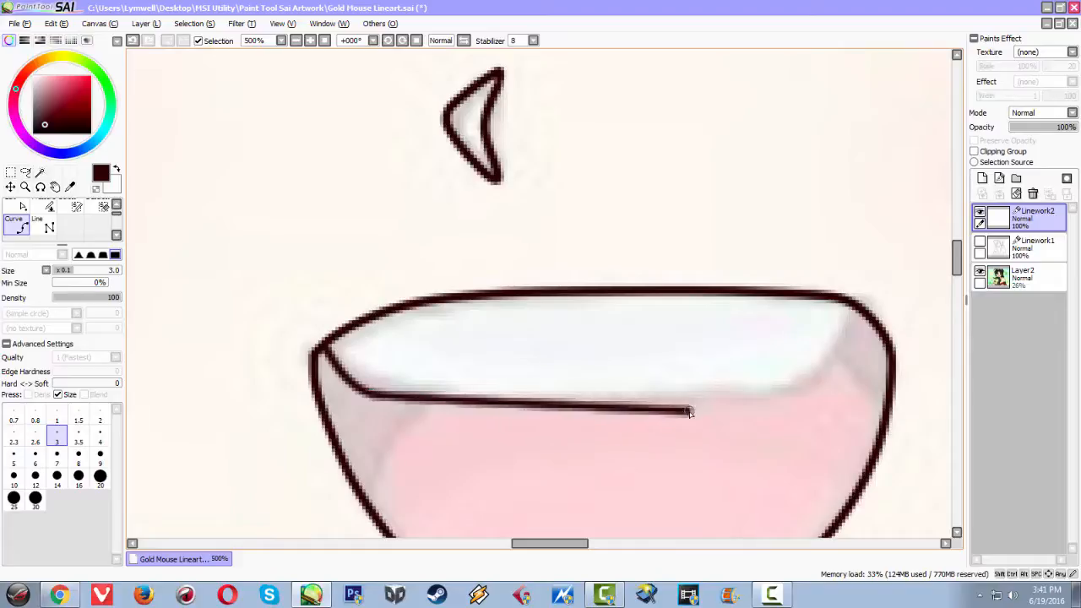
click(796, 394)
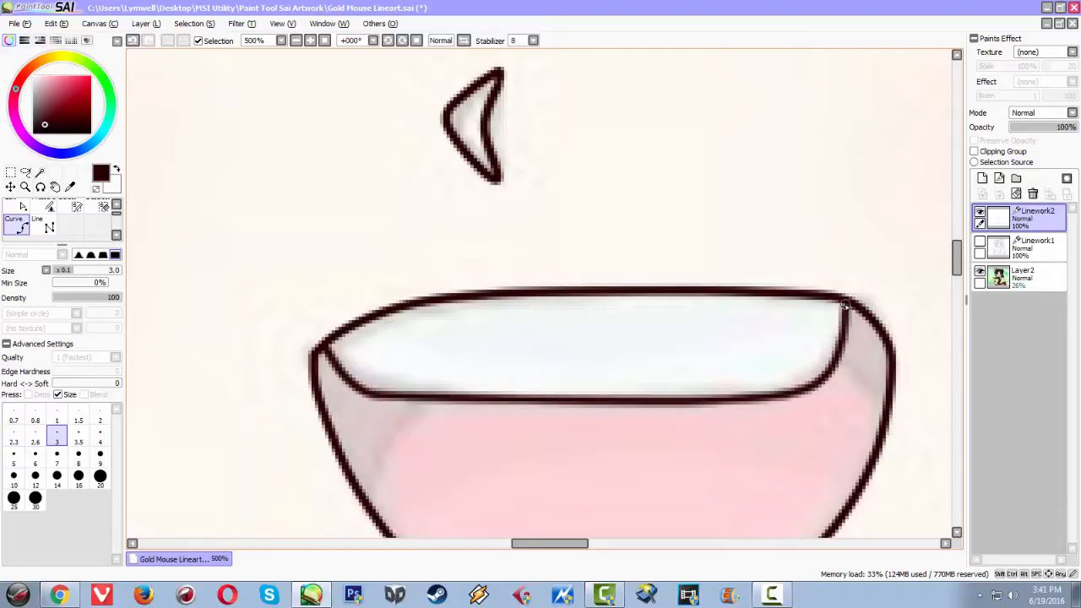
double_click(844, 302)
Trace both side edges of the tongue as short curves joining the mouth outline to the lower edge of the teeth.
scroll(677, 402, down, 4)
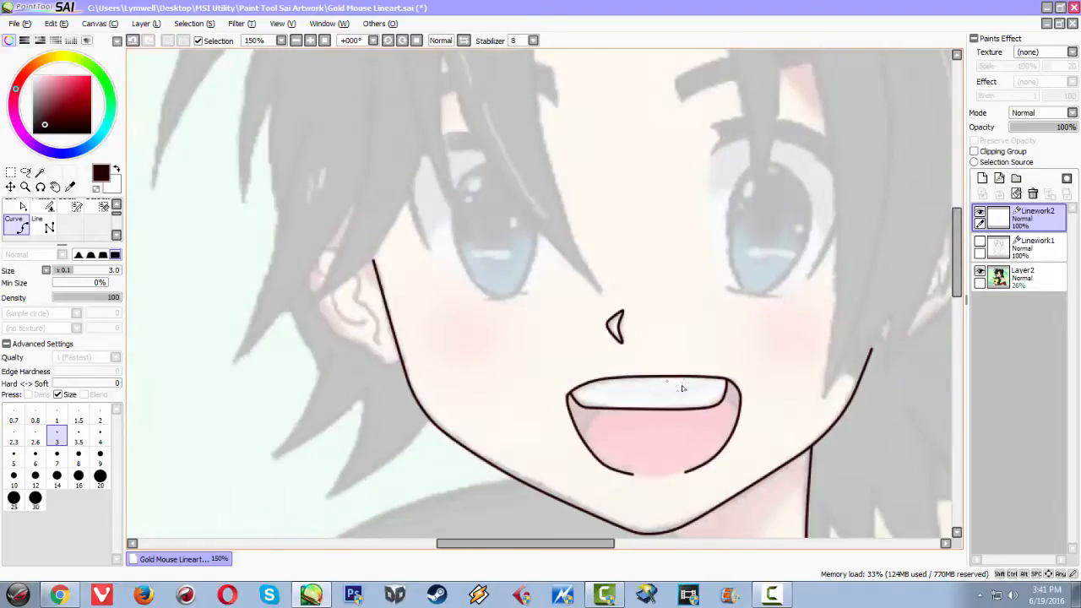
scroll(586, 364, up, 1)
scroll(579, 405, up, 1)
scroll(574, 410, up, 1)
scroll(572, 411, down, 3)
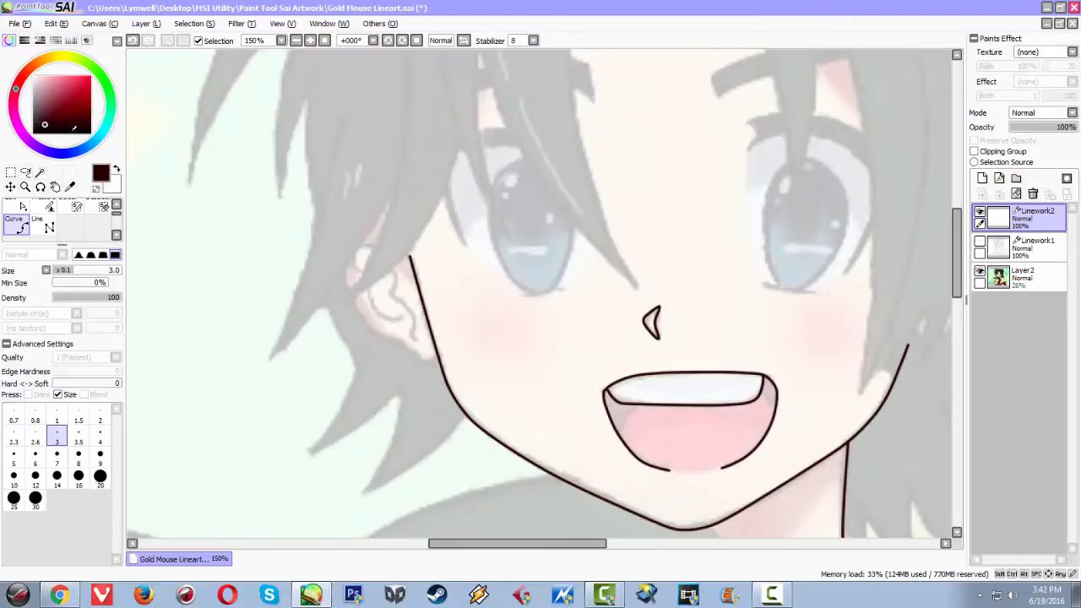
scroll(485, 233, down, 2)
scroll(474, 225, up, 4)
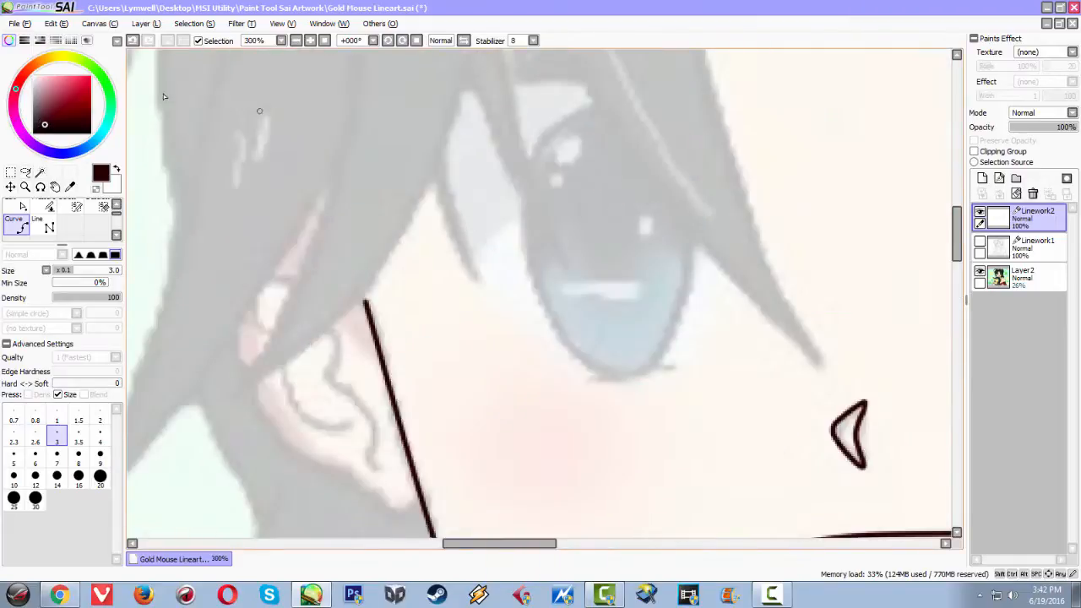
drag(565, 311, 282, 130)
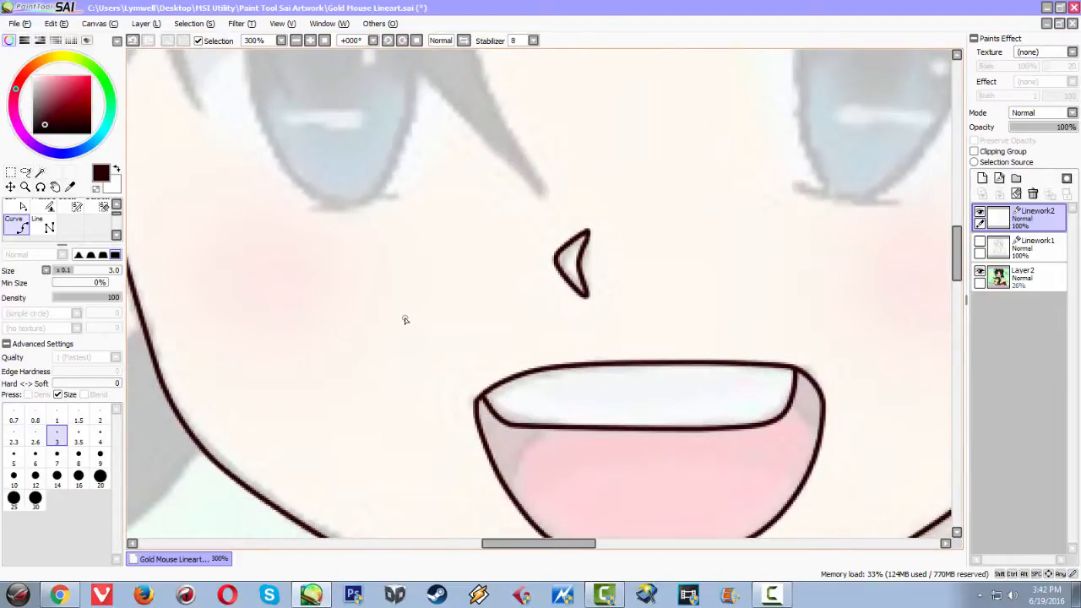
scroll(415, 326, down, 2)
scroll(459, 391, up, 4)
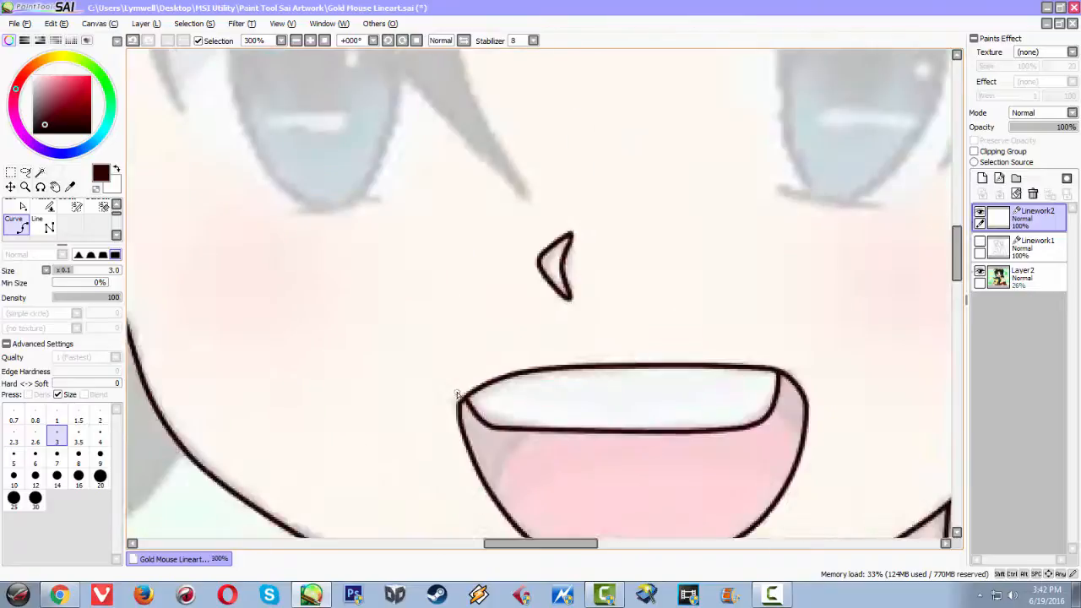
click(447, 352)
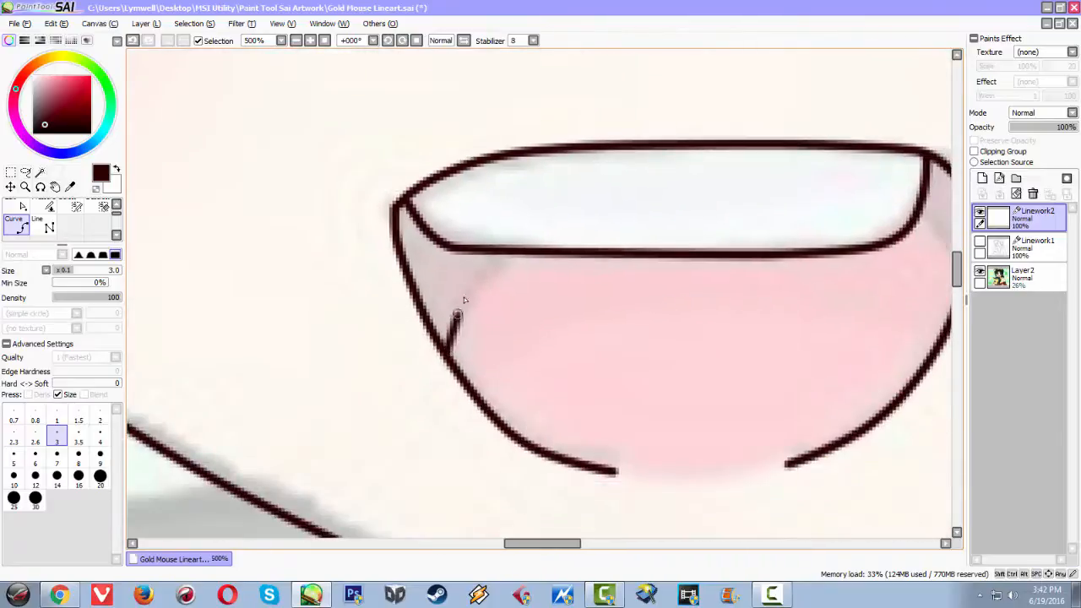
click(457, 312)
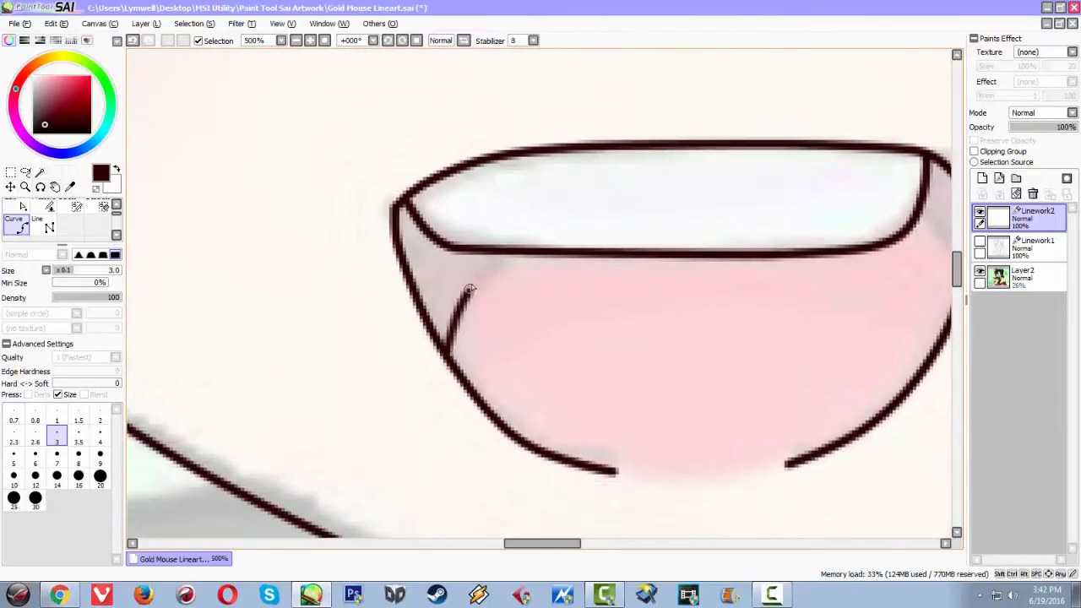
double_click(511, 255)
drag(634, 294, 434, 253)
click(707, 169)
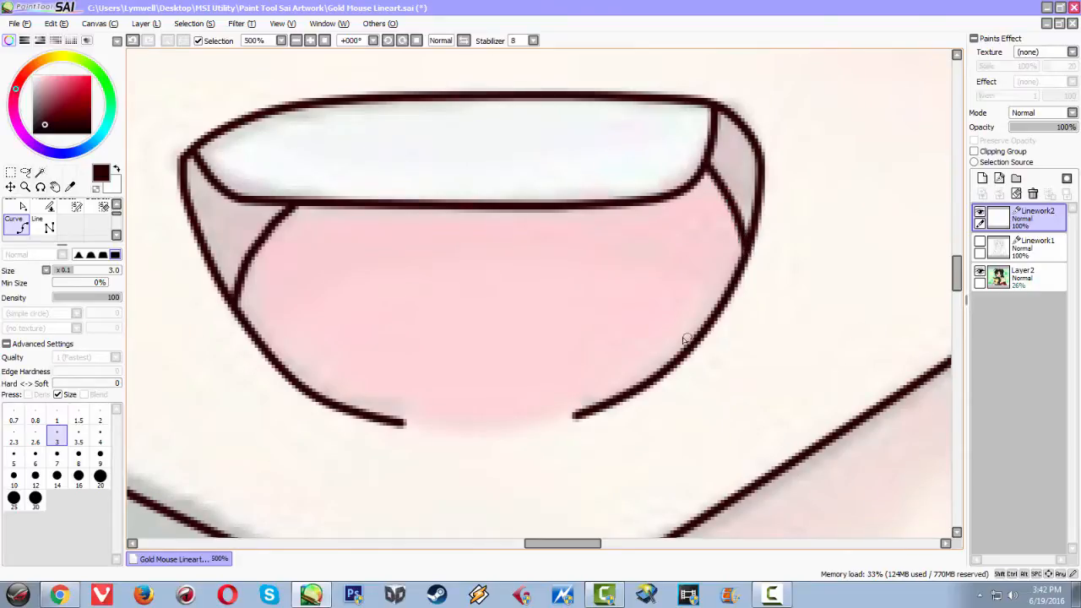
Begin the underside of the upper lash on the character's left eye, curving from the inner corner to above the iris.
scroll(695, 337, down, 6)
scroll(648, 290, up, 2)
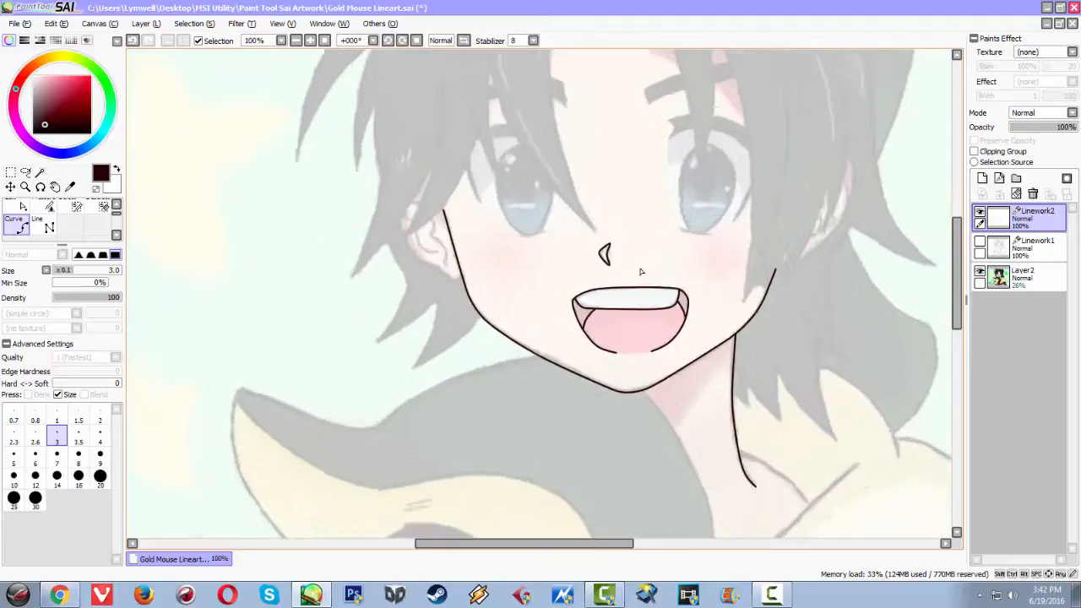
scroll(613, 241, up, 1)
scroll(630, 227, down, 4)
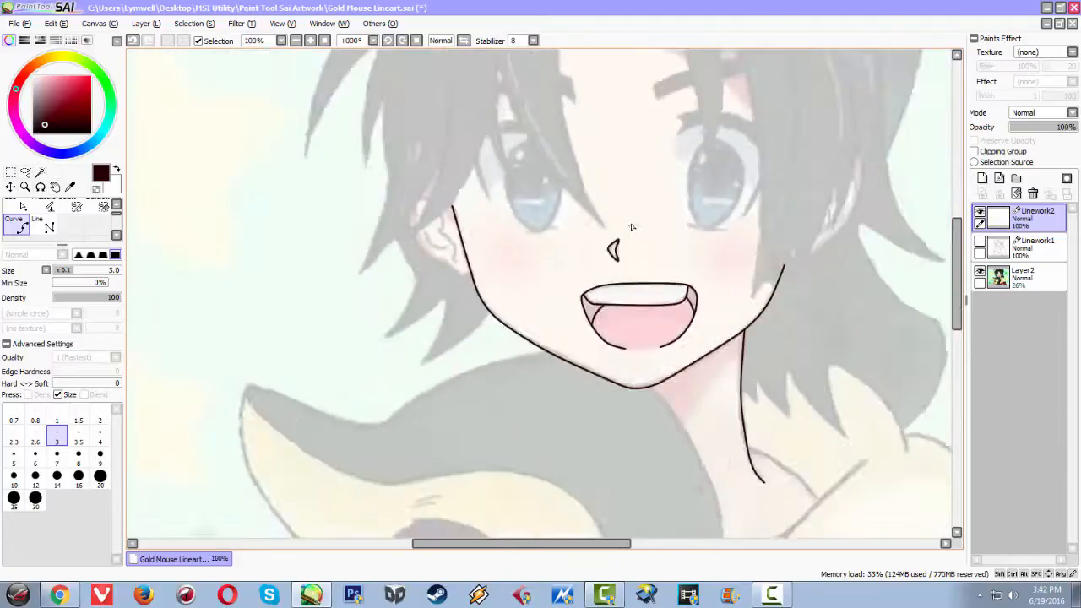
scroll(656, 199, up, 4)
scroll(651, 201, up, 2)
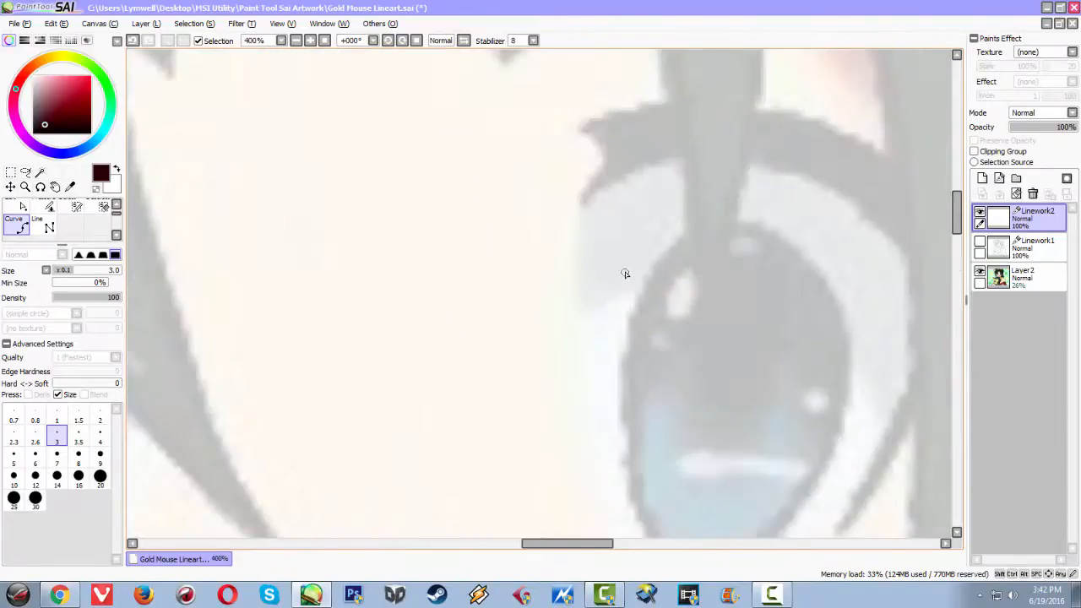
scroll(616, 283, up, 1)
scroll(615, 287, down, 6)
scroll(619, 278, up, 4)
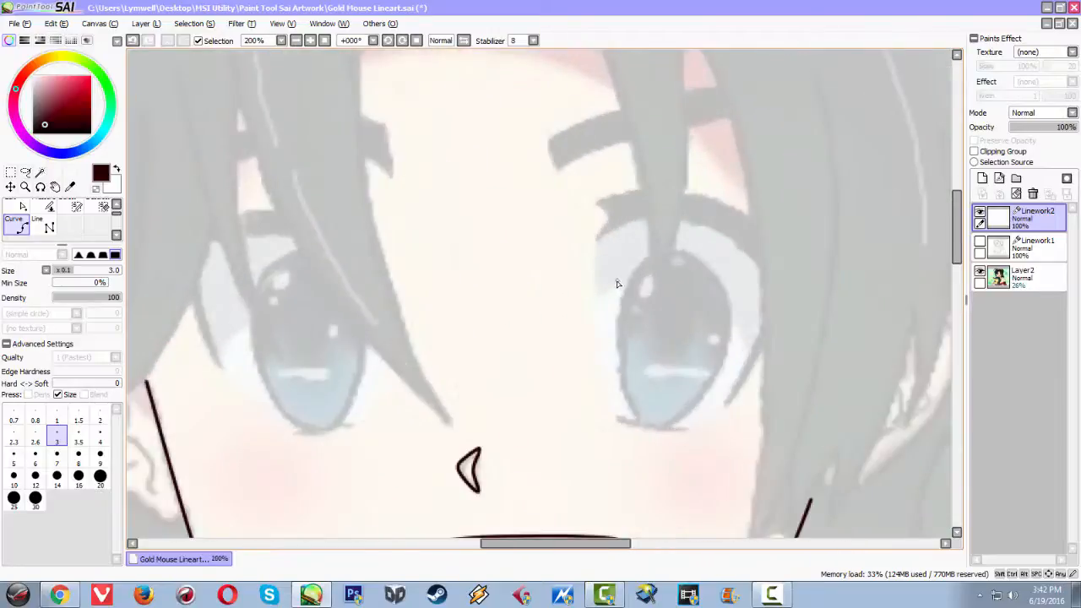
scroll(567, 284, down, 1)
drag(523, 359, 496, 241)
scroll(549, 263, down, 4)
scroll(551, 257, up, 5)
drag(502, 126, 485, 321)
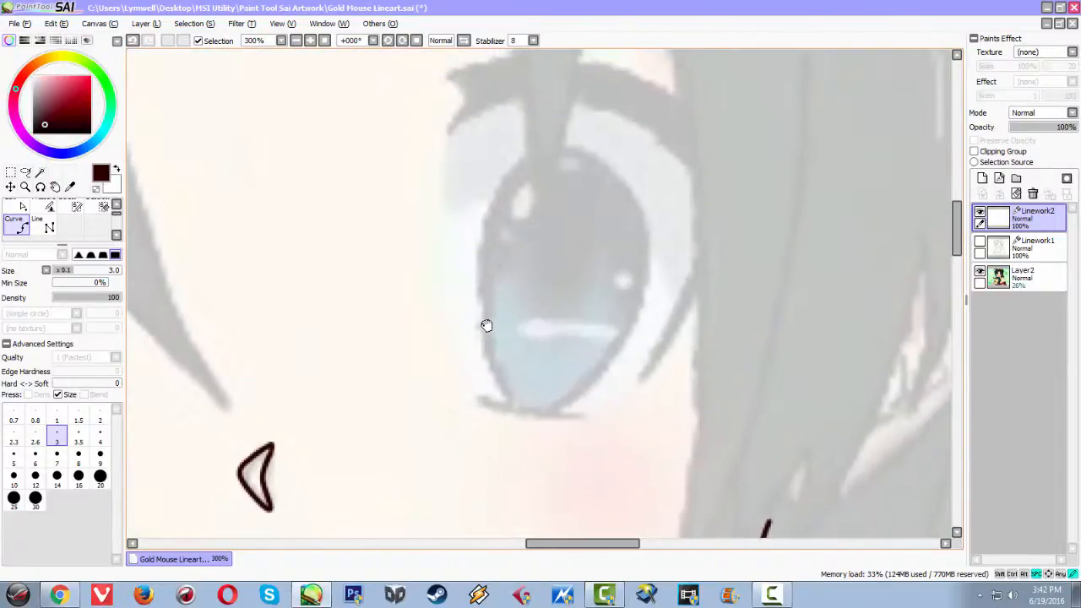
click(471, 120)
drag(510, 102, 596, 109)
click(579, 101)
key(ctrl+z)
click(564, 100)
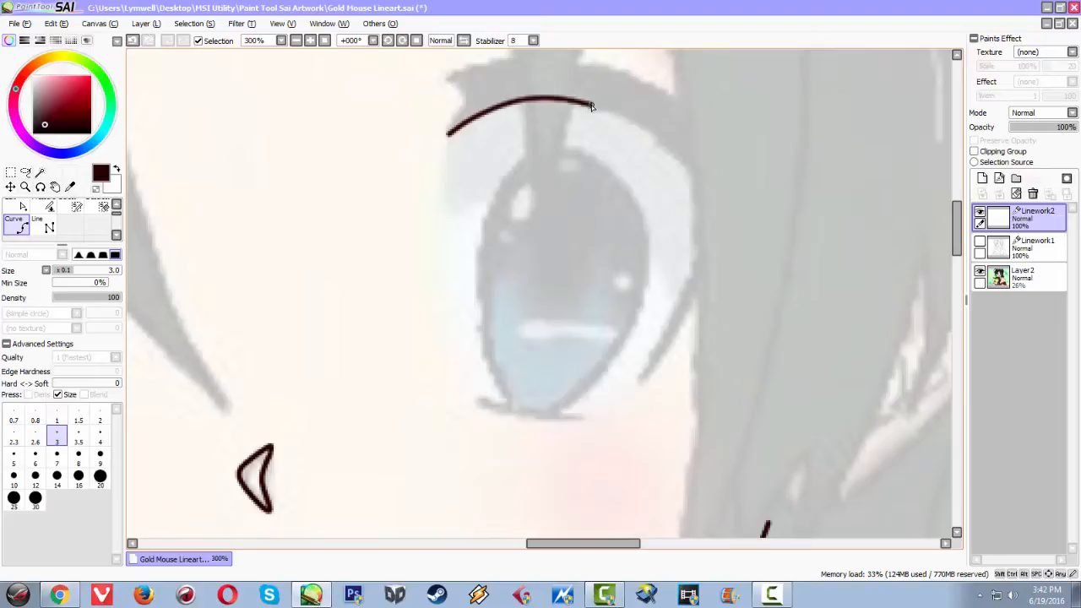
Continue the lash's underside around the eye's outer side and end it at the tip of the lower outer lash.
click(600, 106)
click(624, 118)
click(651, 132)
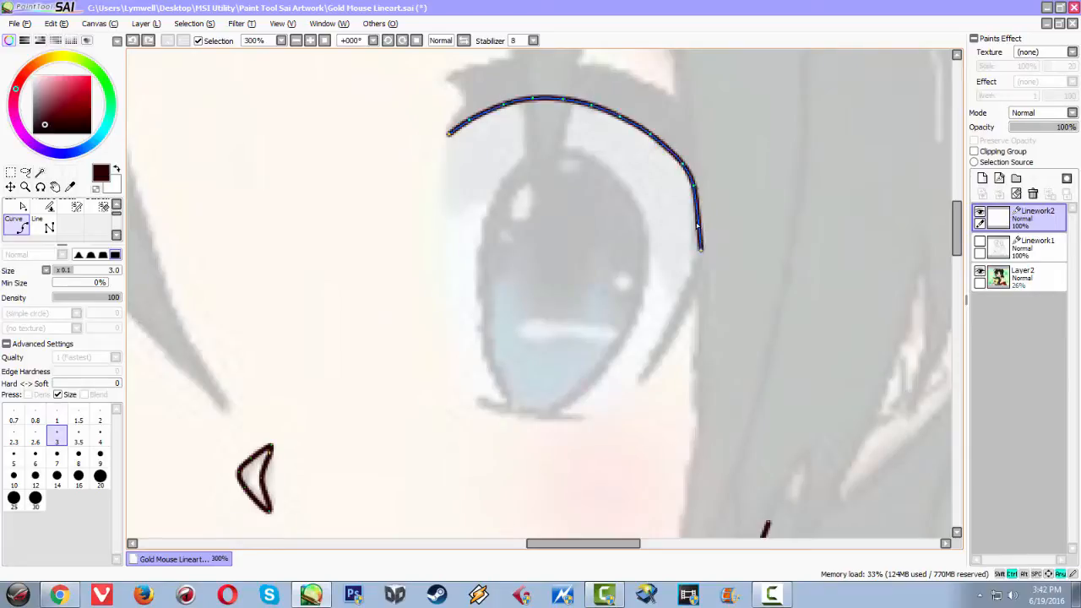
click(702, 251)
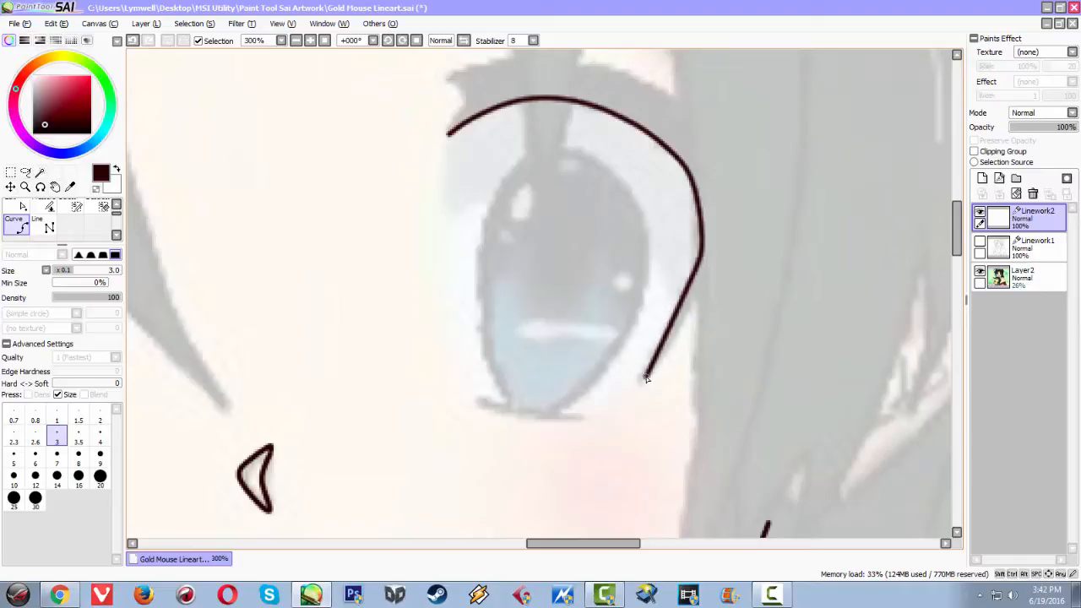
double_click(642, 382)
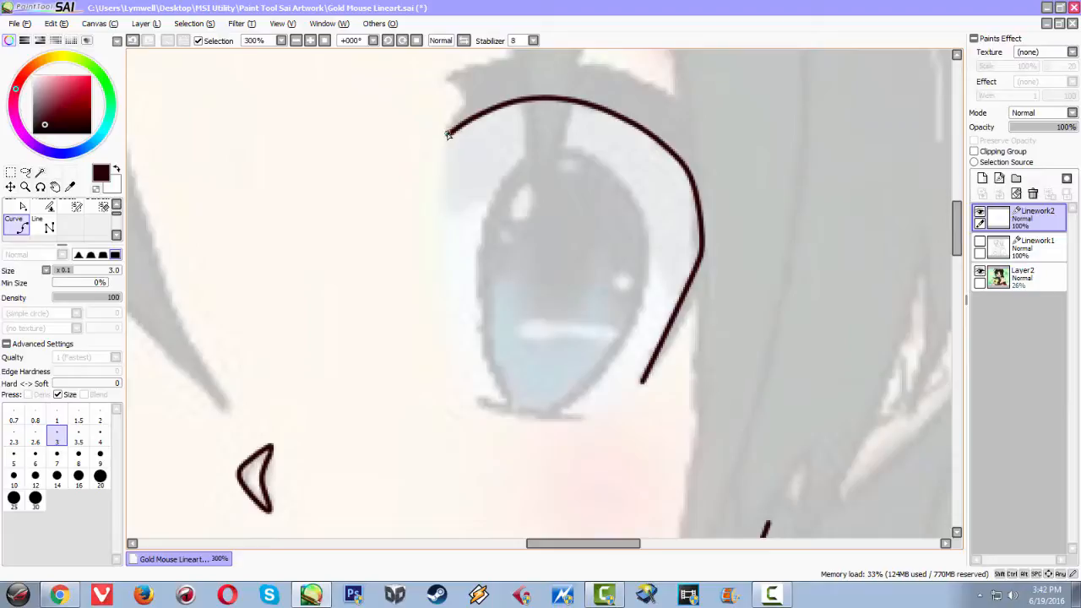
Trace the notched inner end of the upper lash and carry its top edge over the eye toward the outer side.
click(464, 101)
mouse_move(446, 79)
mouse_down()
mouse_move(386, 150)
mouse_move(368, 145)
mouse_up()
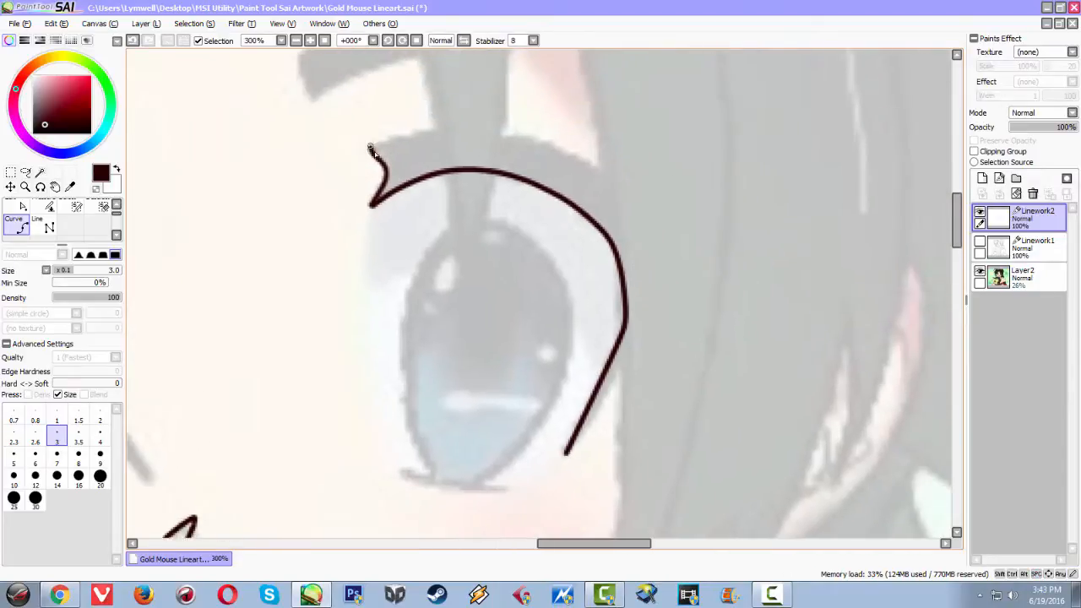
click(370, 147)
click(485, 134)
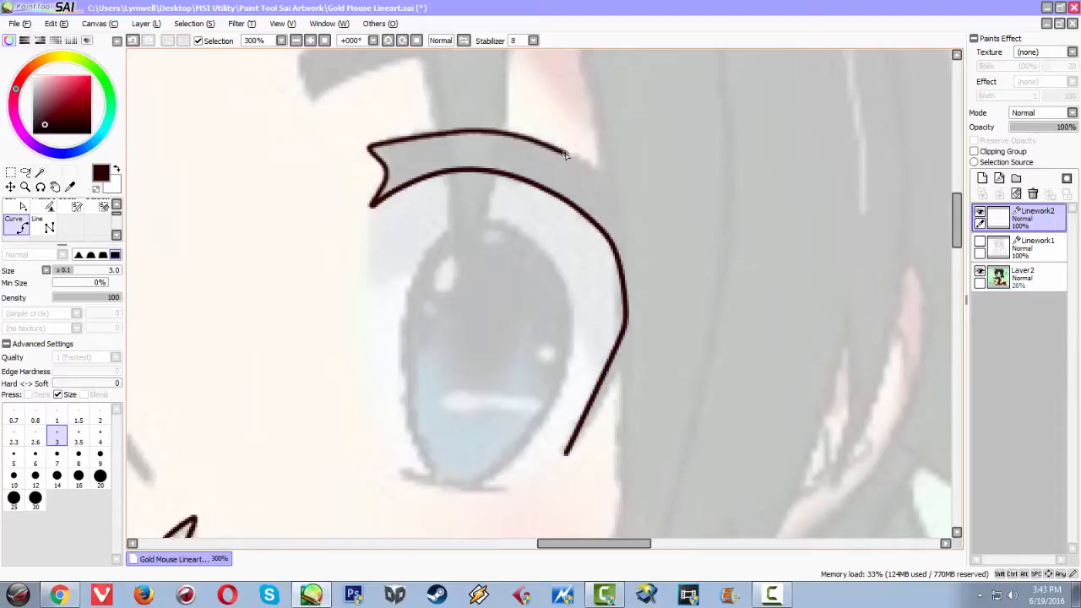